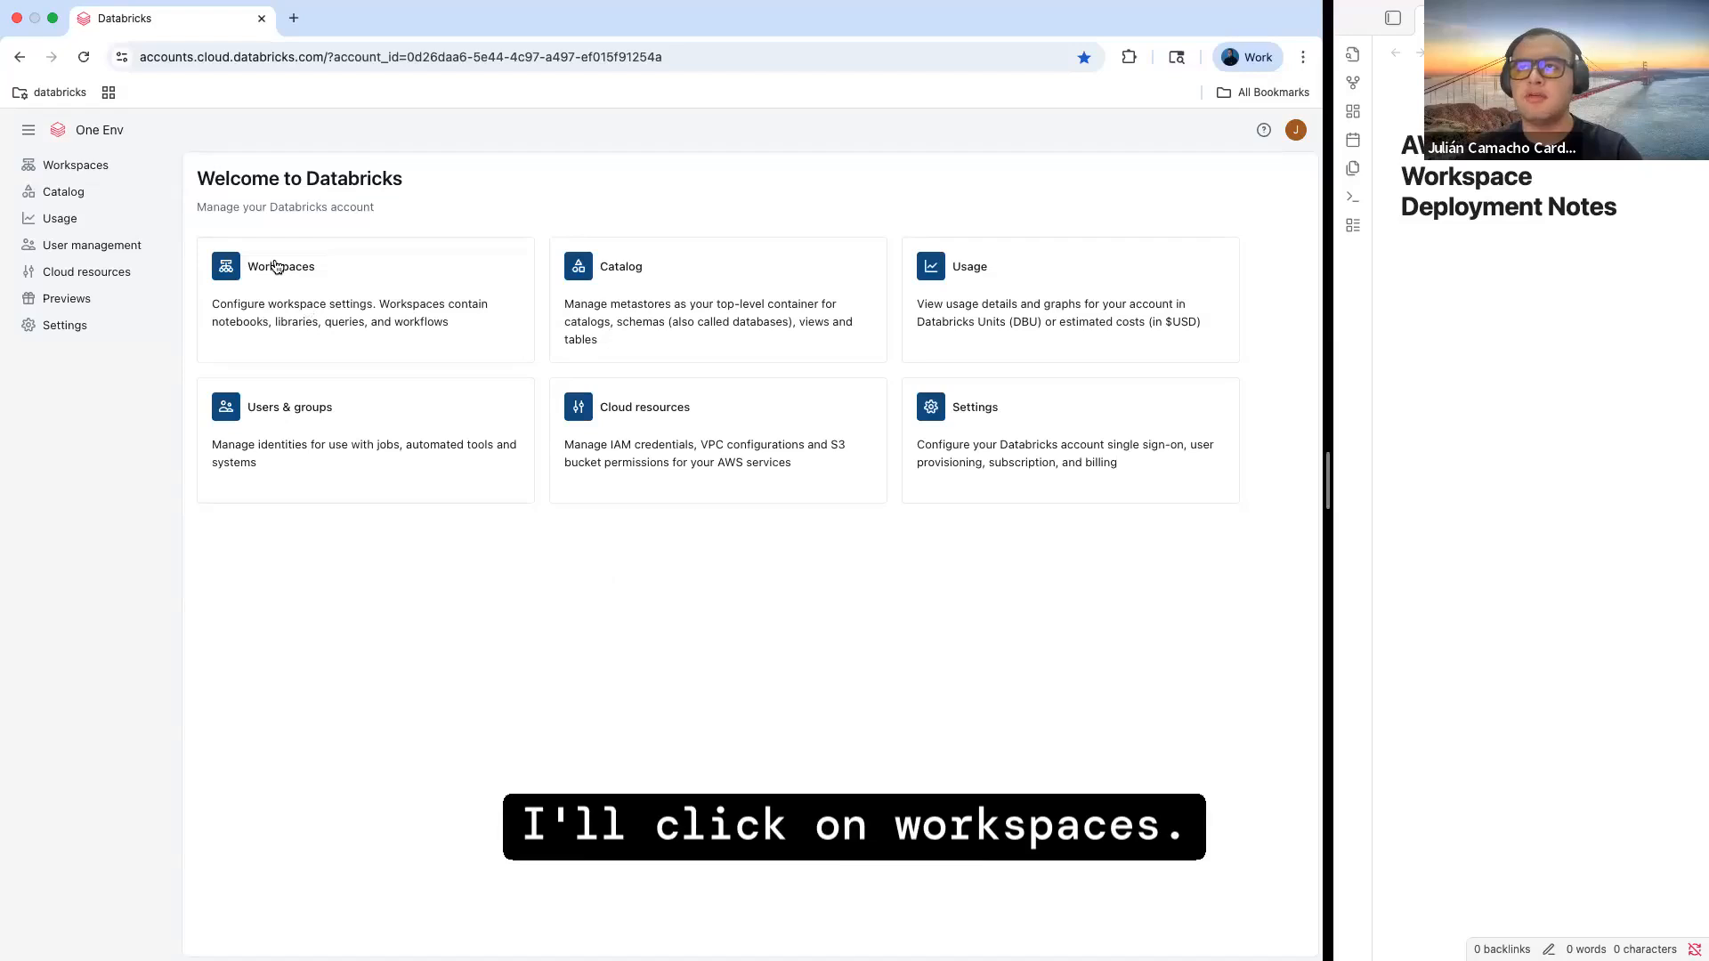
Start a new workspace named with the owner's first name followed by "-workspace", in the N. California (us-west-1) region
{"action": "left_click", "coordinate": [276, 266]}
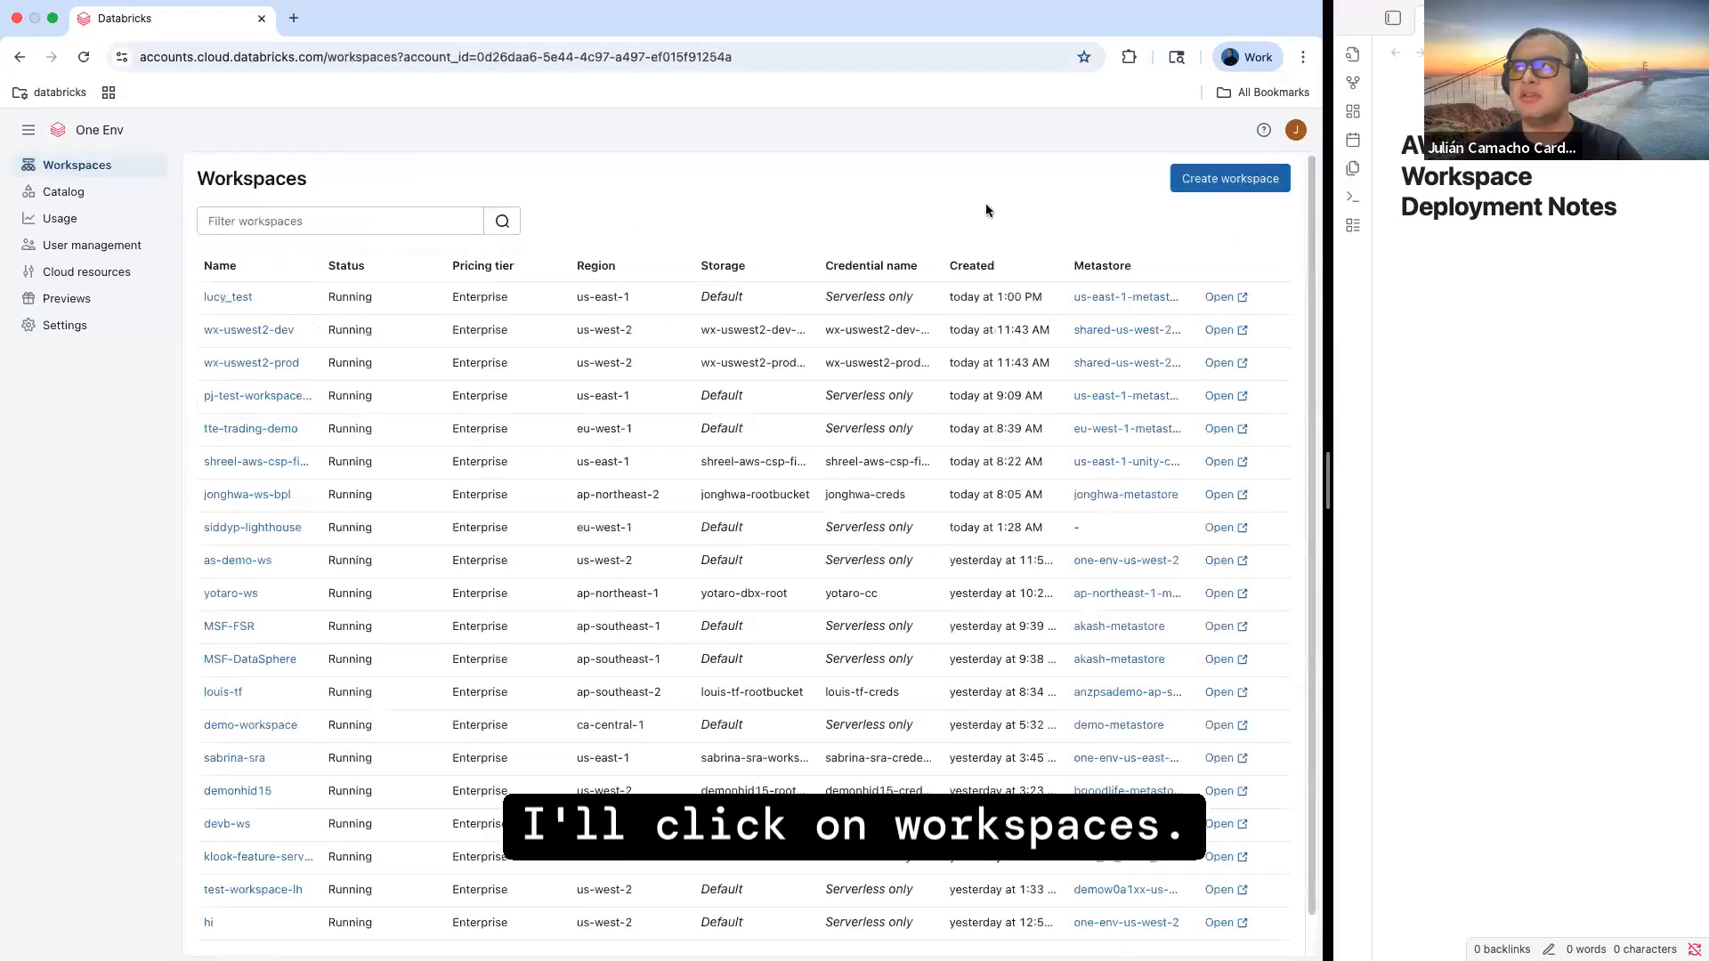
{"action": "left_click", "coordinate": [1180, 184]}
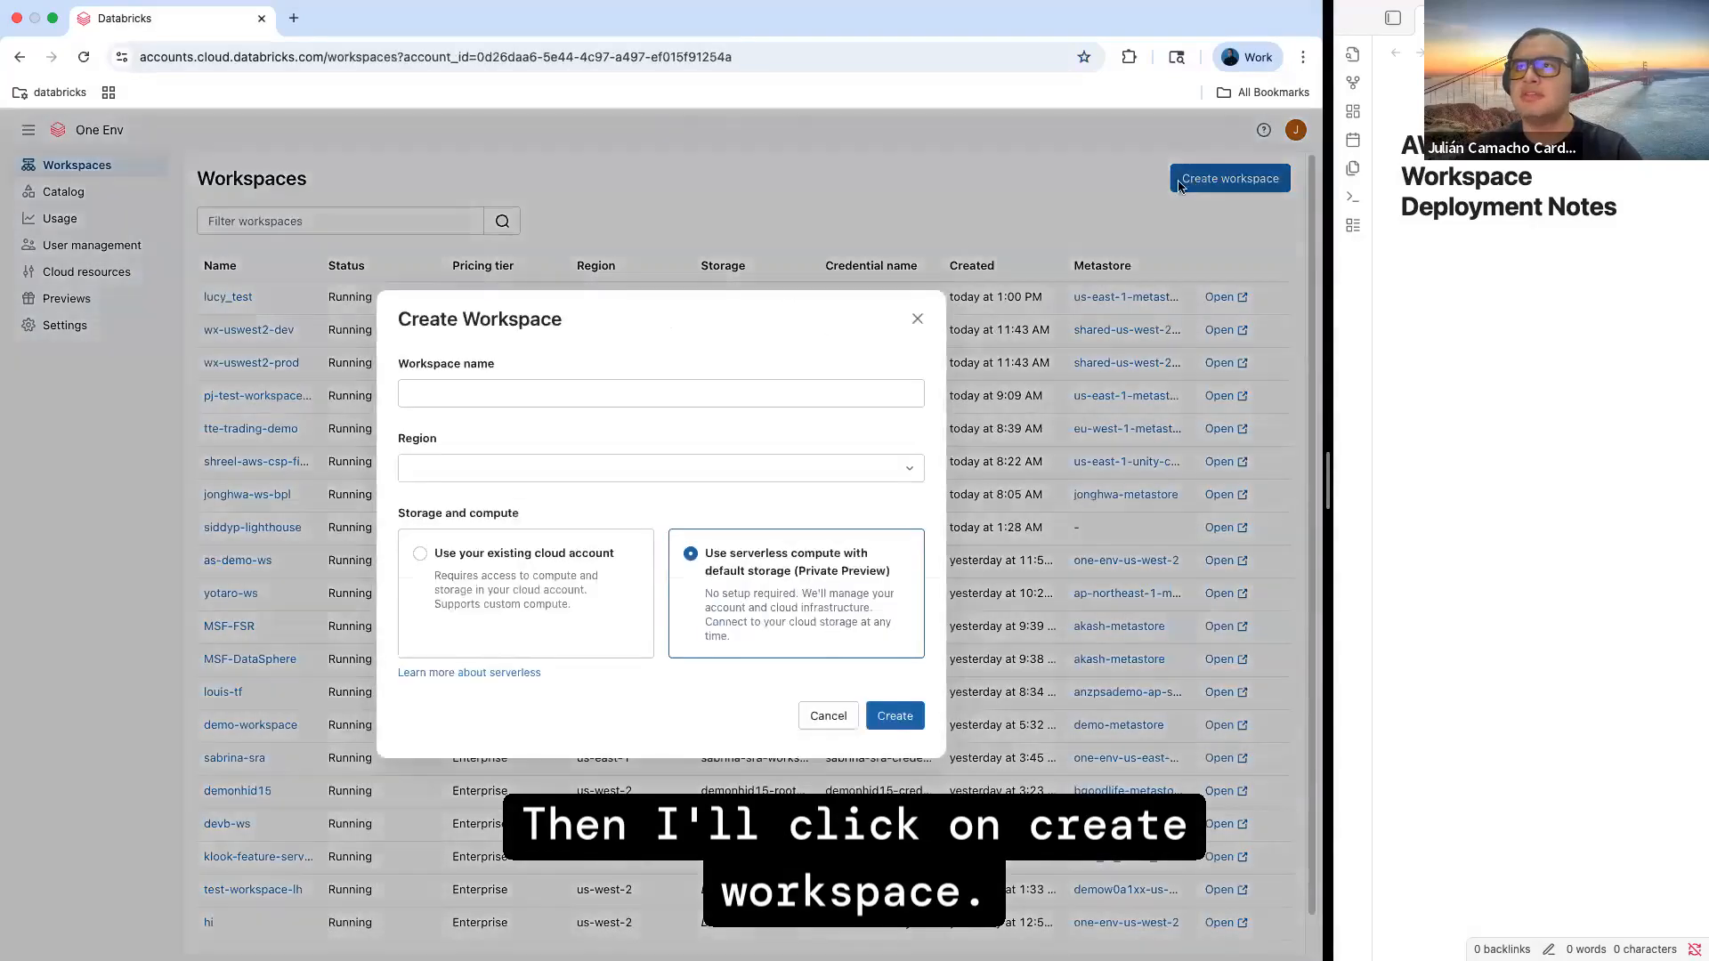
{"action": "left_click", "coordinate": [641, 394]}
{"action": "type", "text": "julian-"}
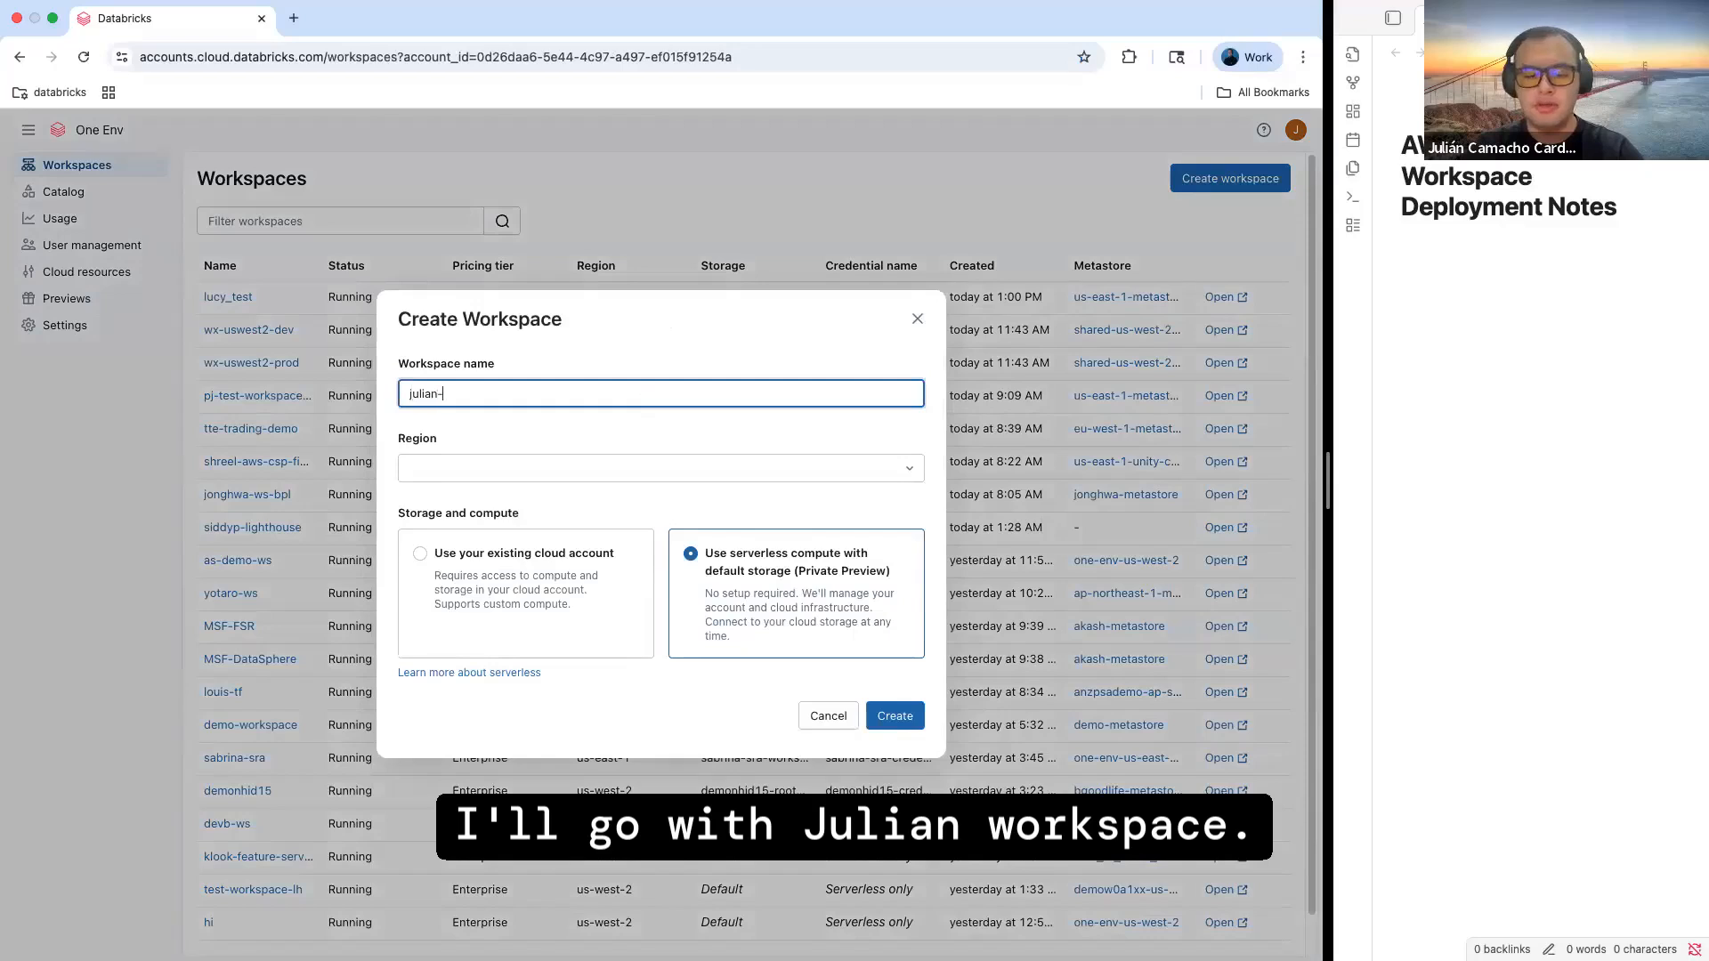
{"action": "type", "text": "workspace"}
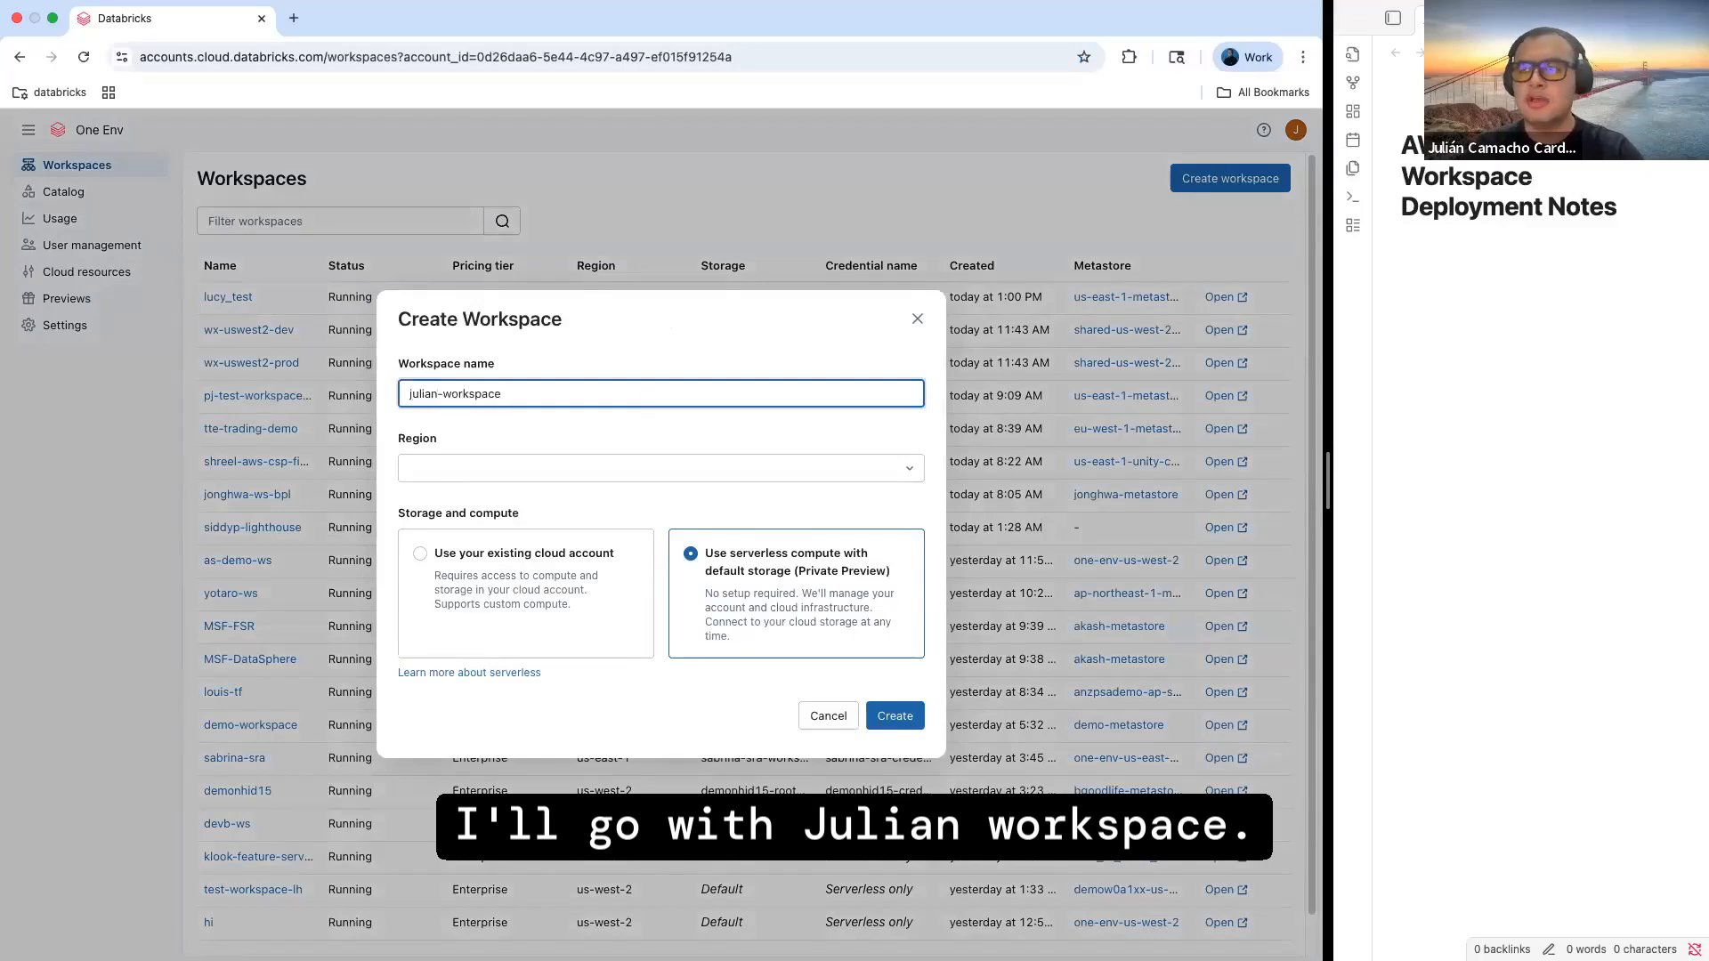
{"action": "left_click", "coordinate": [445, 469]}
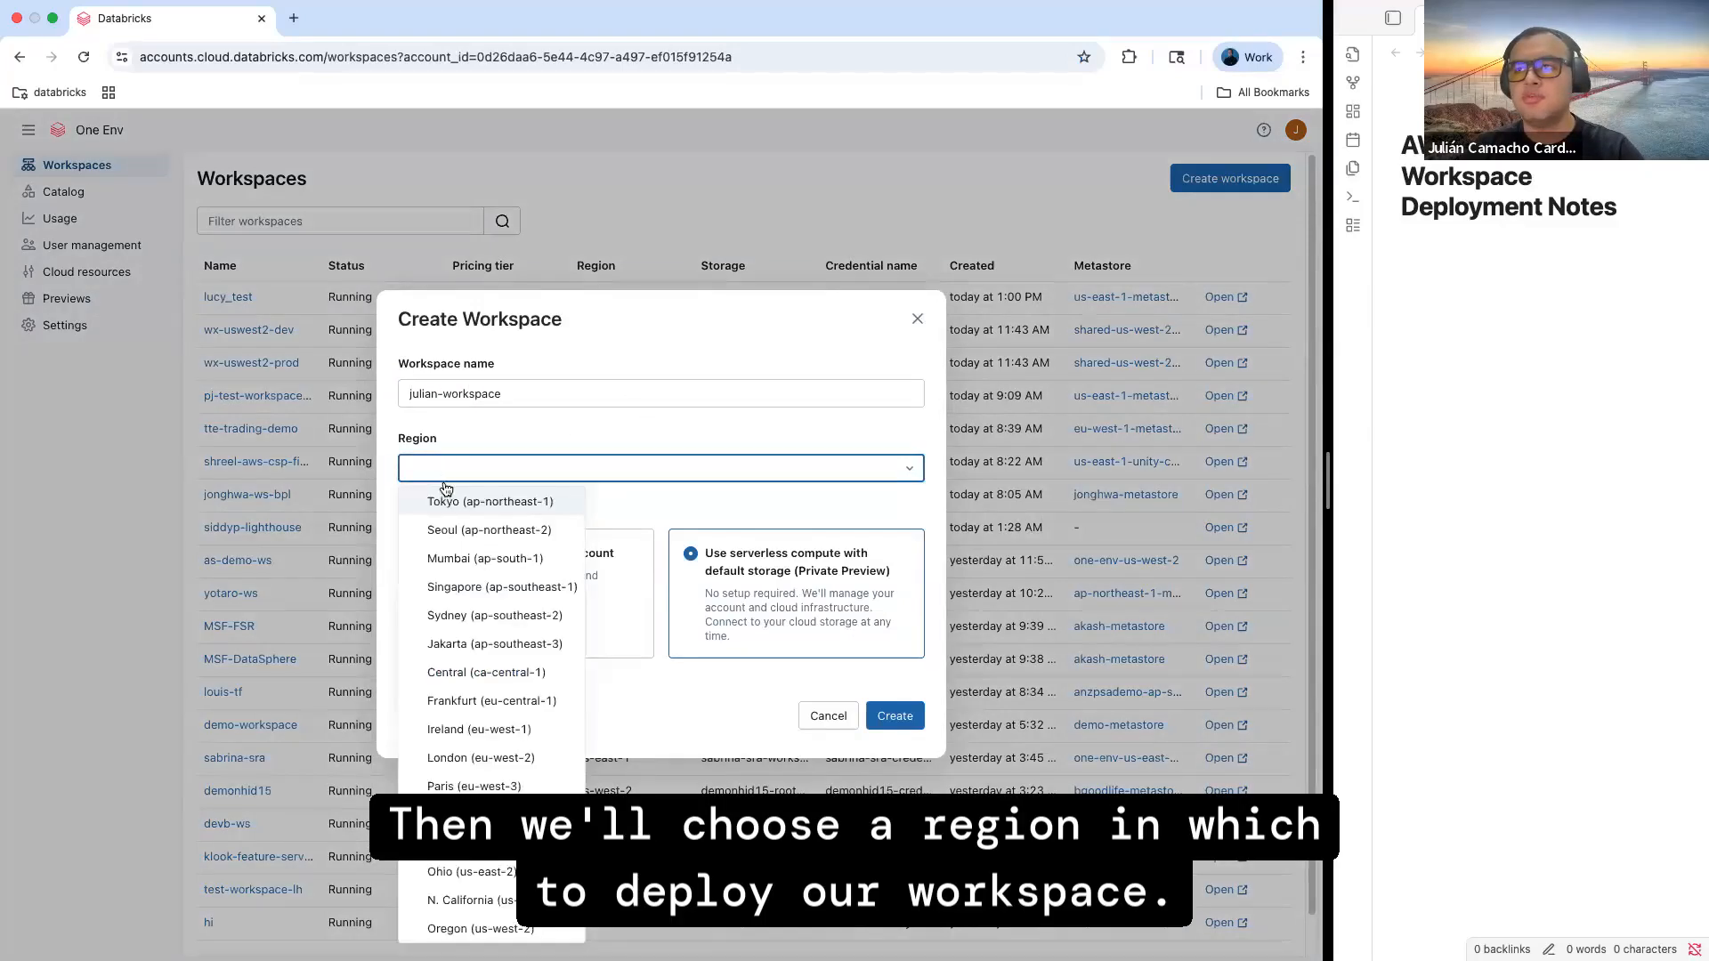
{"action": "left_click", "coordinate": [439, 898]}
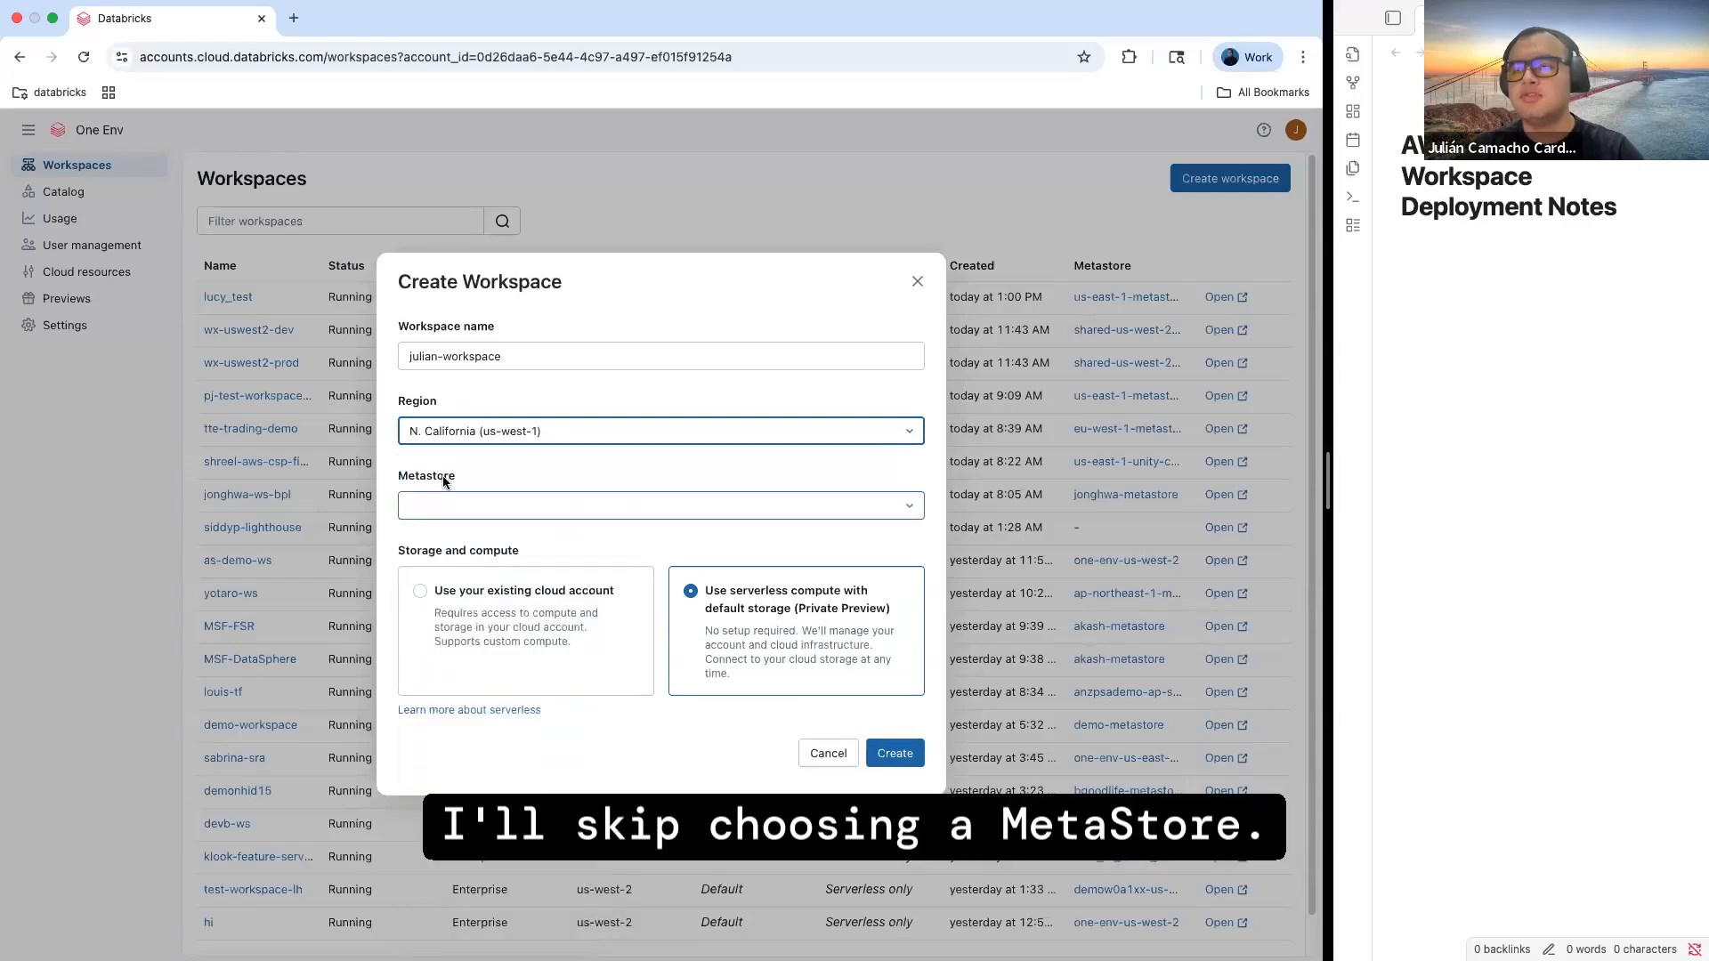
Choose the existing cloud account with manual deployment in Databricks, and accept the general workspace settings to reach the storage setup
{"action": "left_click_drag", "start_coordinate": [399, 550], "coordinate": [519, 550]}
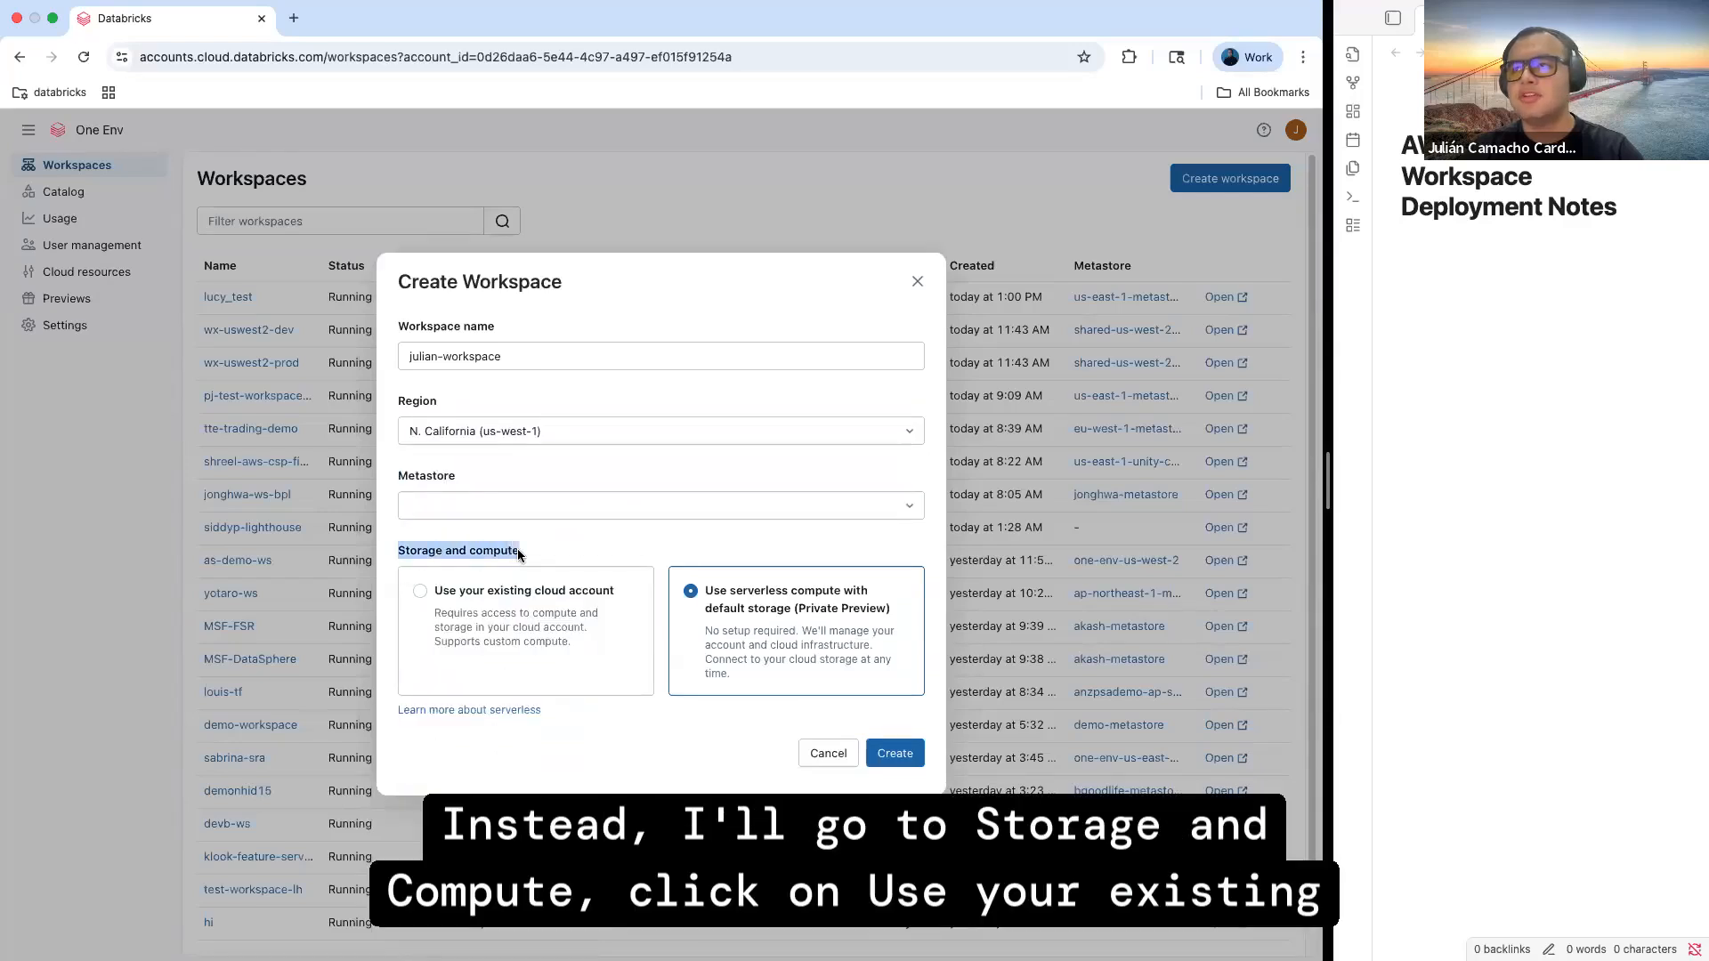
{"action": "left_click", "coordinate": [439, 593]}
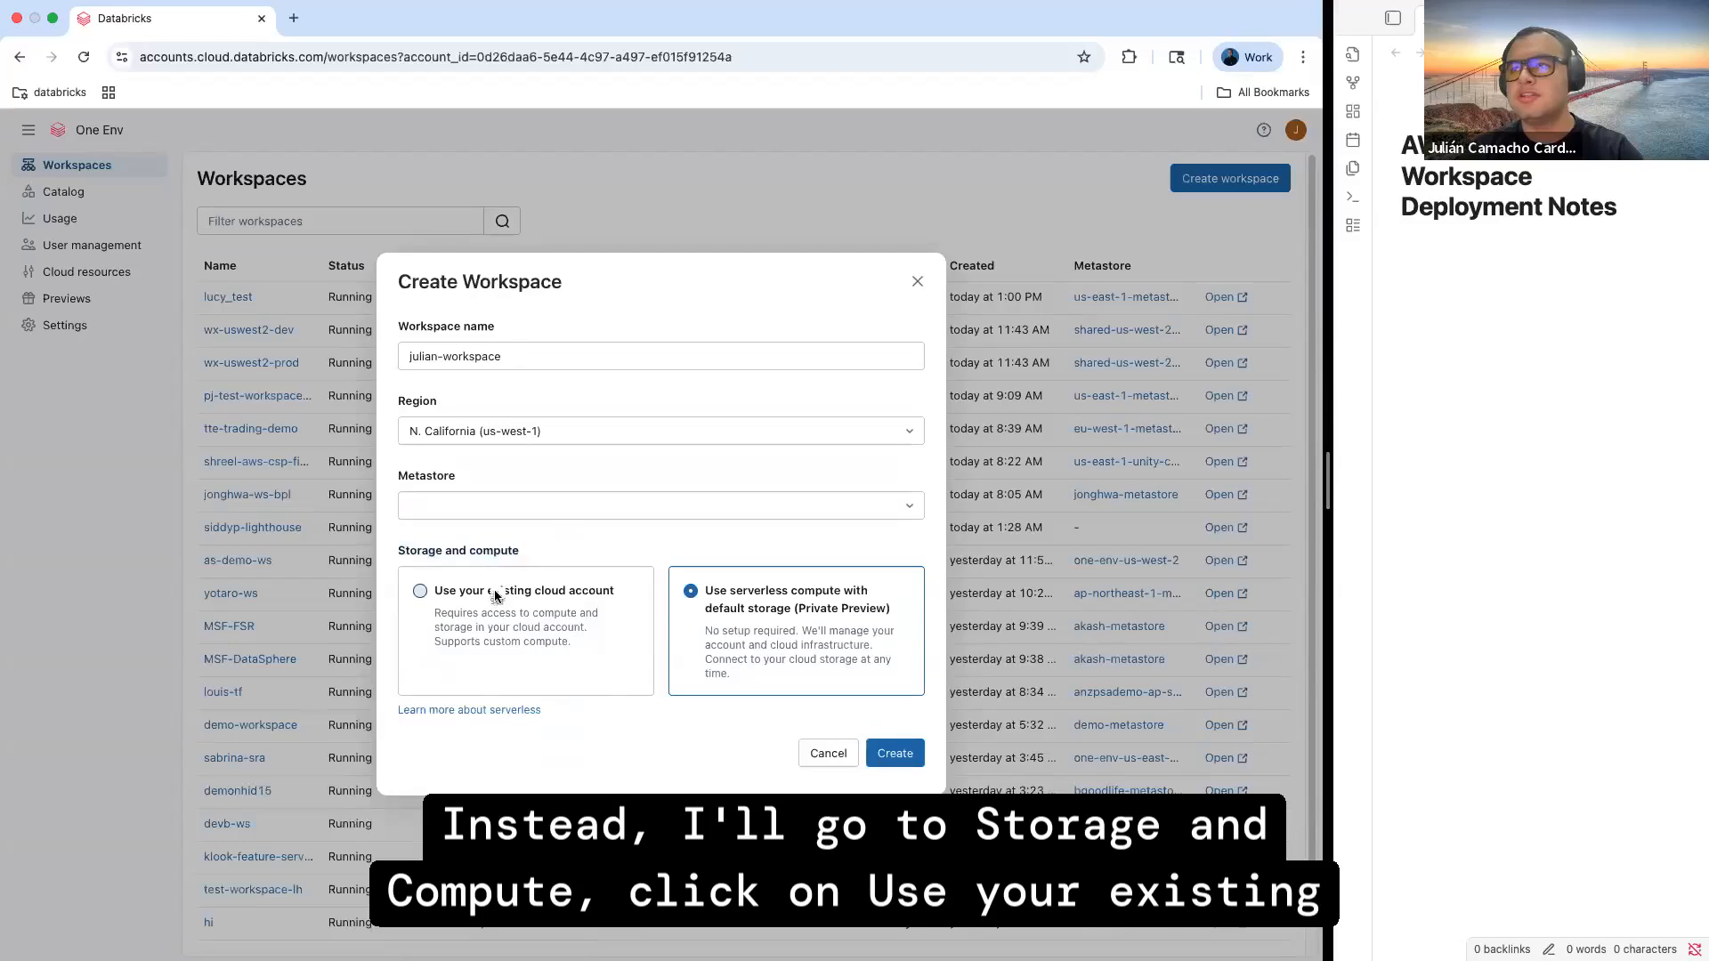
{"action": "left_click_drag", "start_coordinate": [400, 638], "coordinate": [667, 640]}
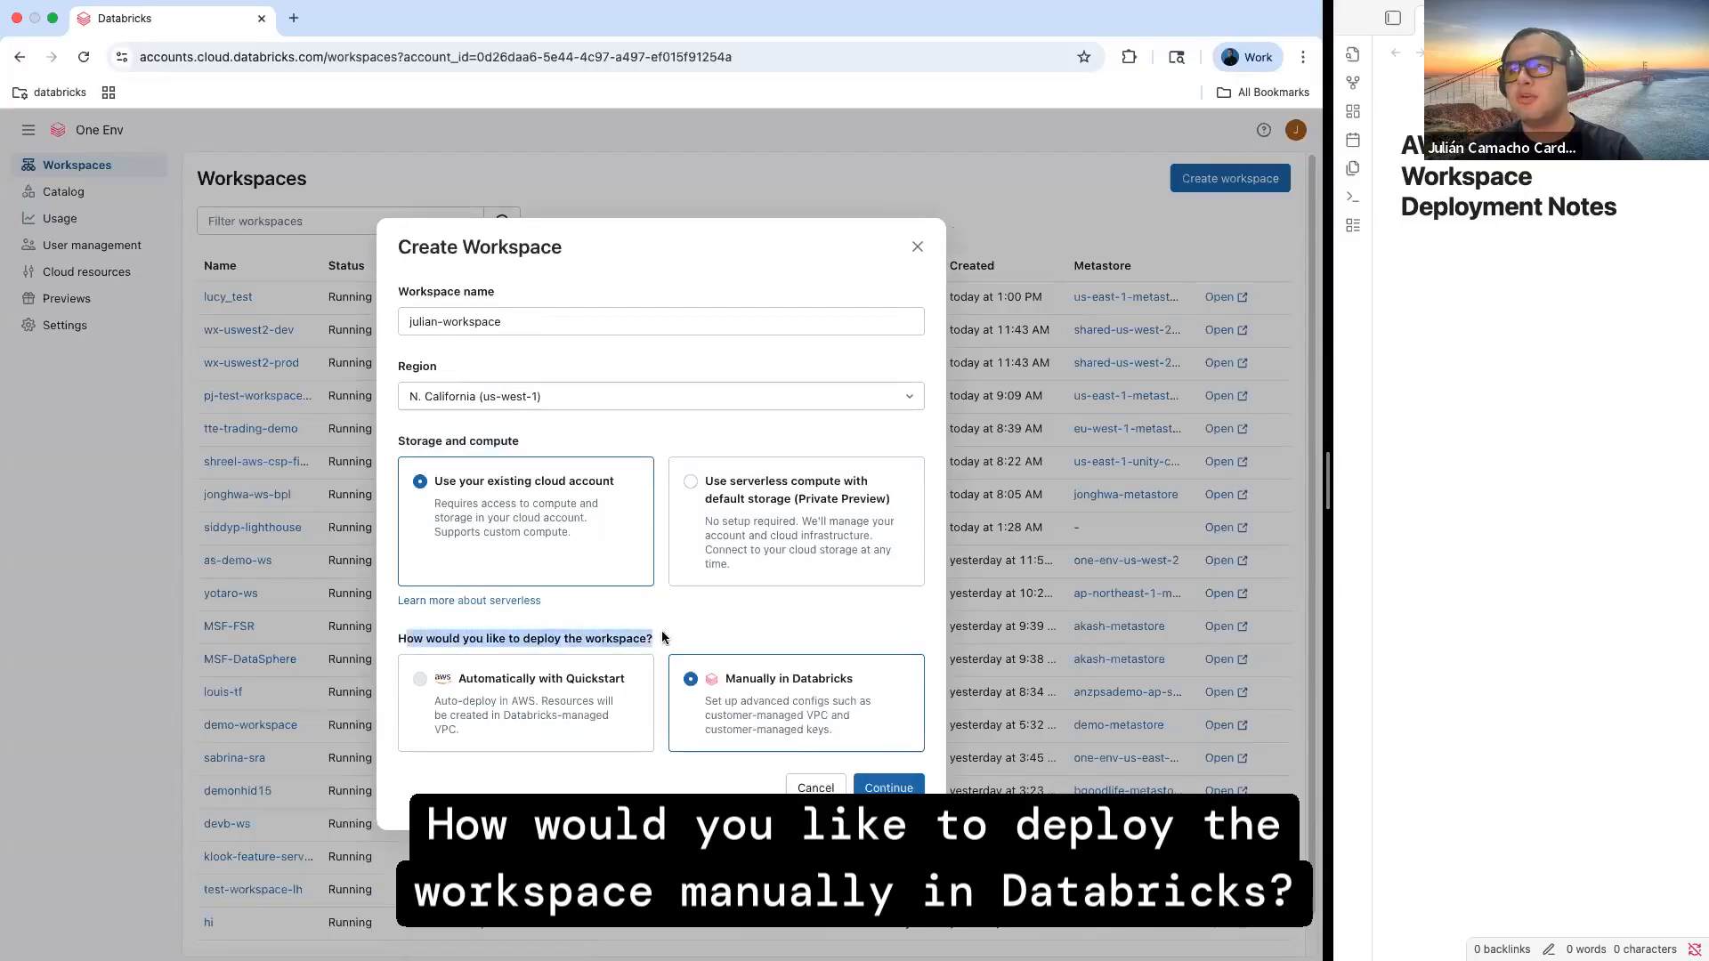
{"action": "left_click", "coordinate": [888, 787]}
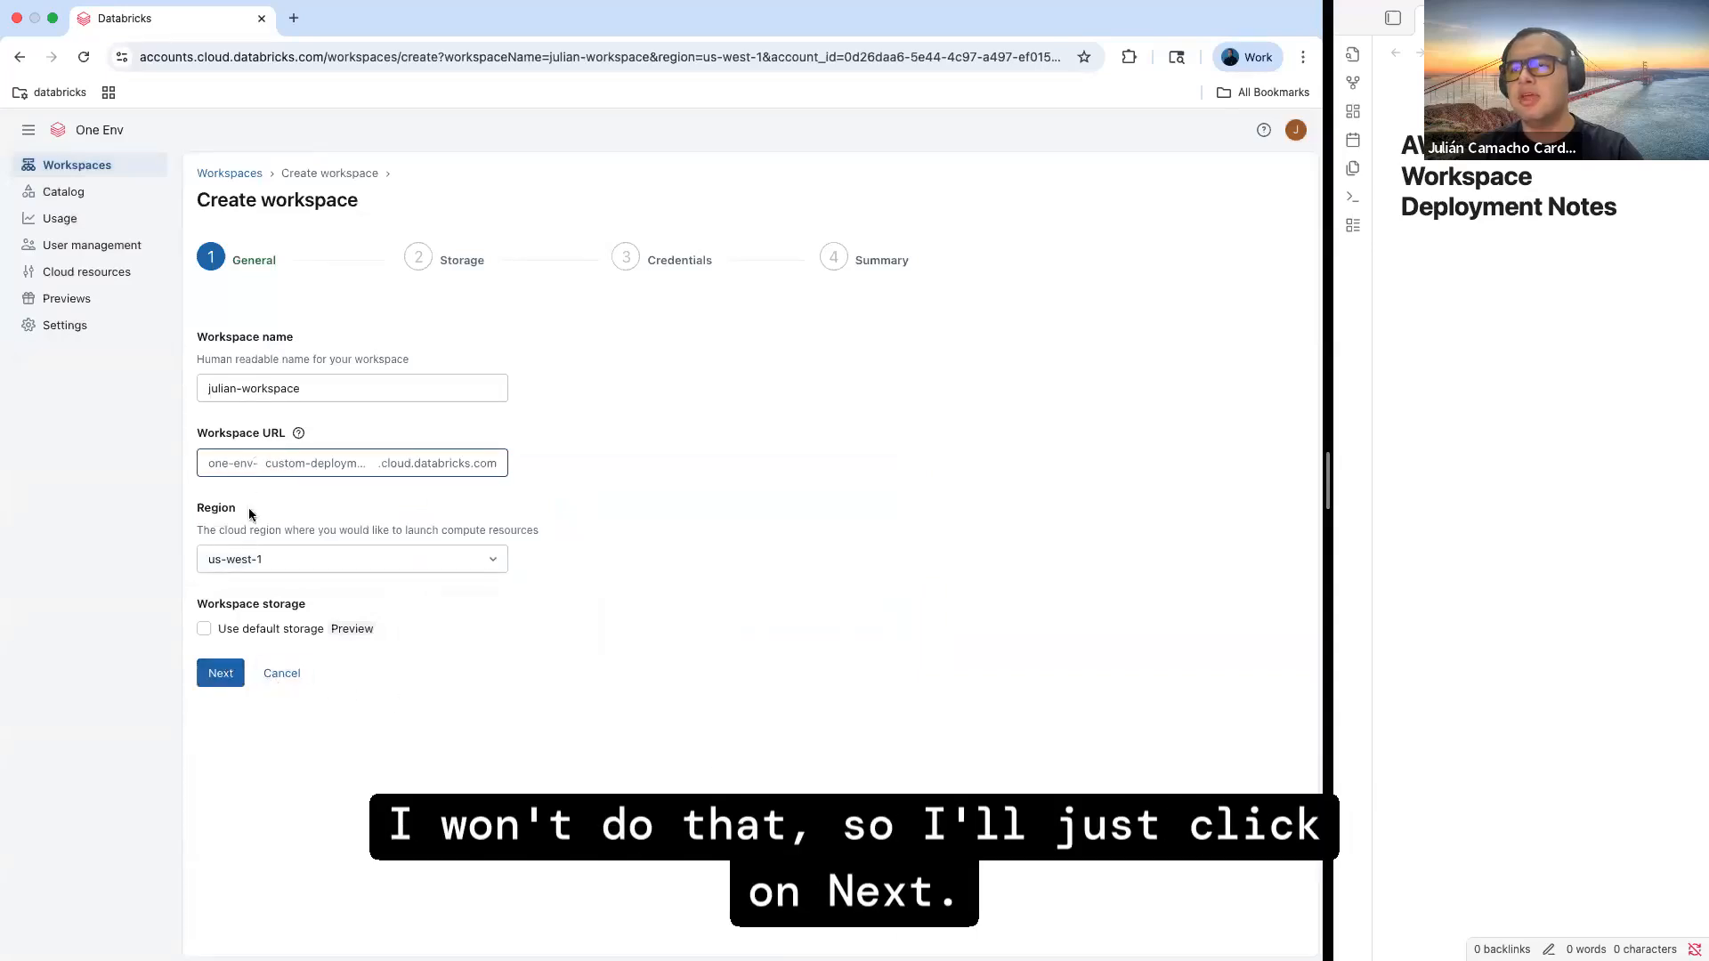
{"action": "left_click", "coordinate": [218, 673]}
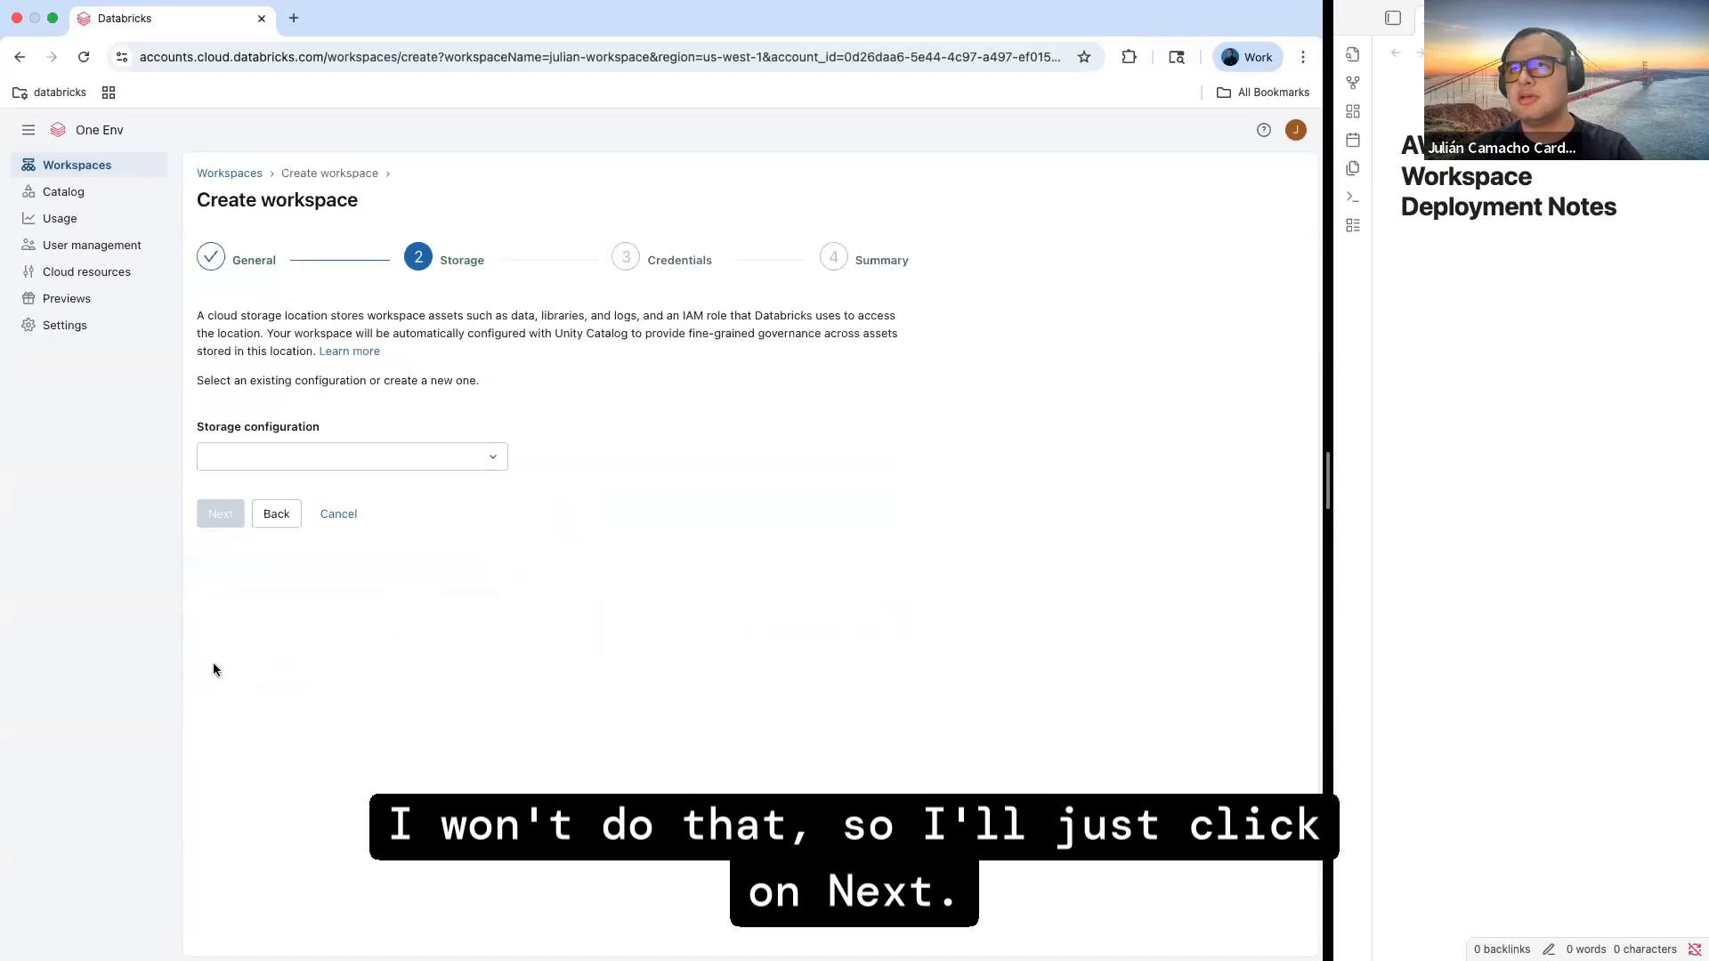
Choose to create a new storage configuration and name it with the owner's first name followed by "-storage-config"
{"action": "left_click", "coordinate": [389, 462]}
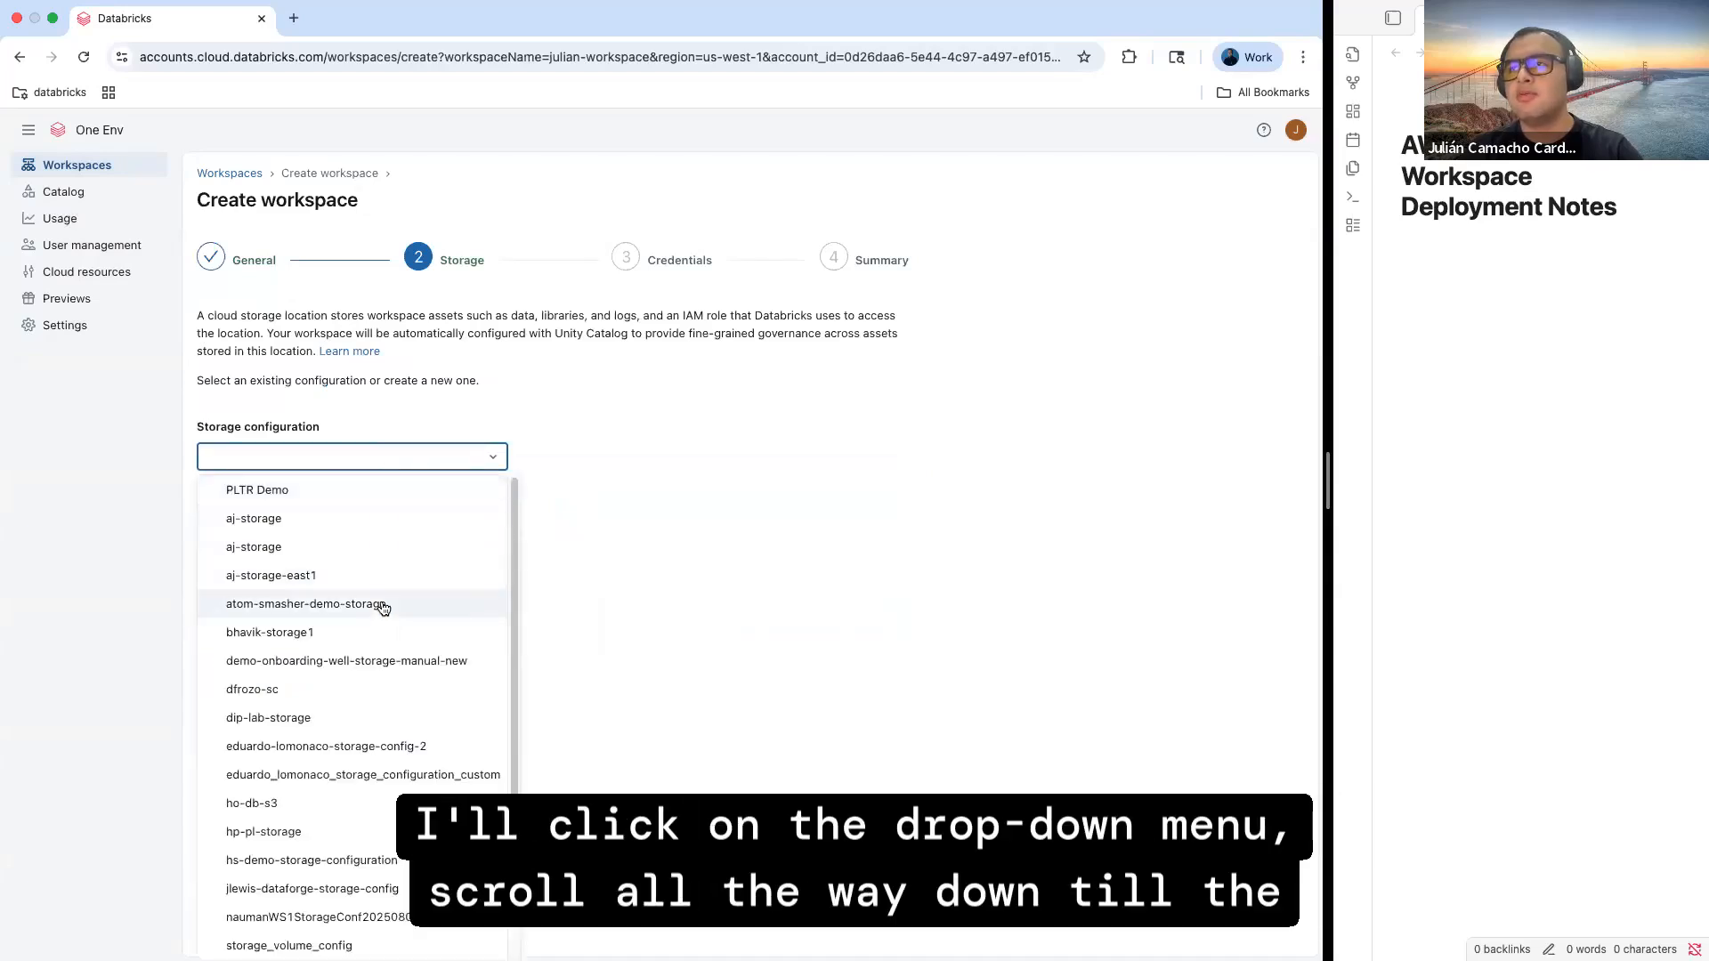
{"action": "scroll", "coordinate": [383, 608], "scroll_direction": "down", "scroll_amount": 1}
{"action": "scroll", "coordinate": [383, 608], "scroll_direction": "down", "scroll_amount": 2}
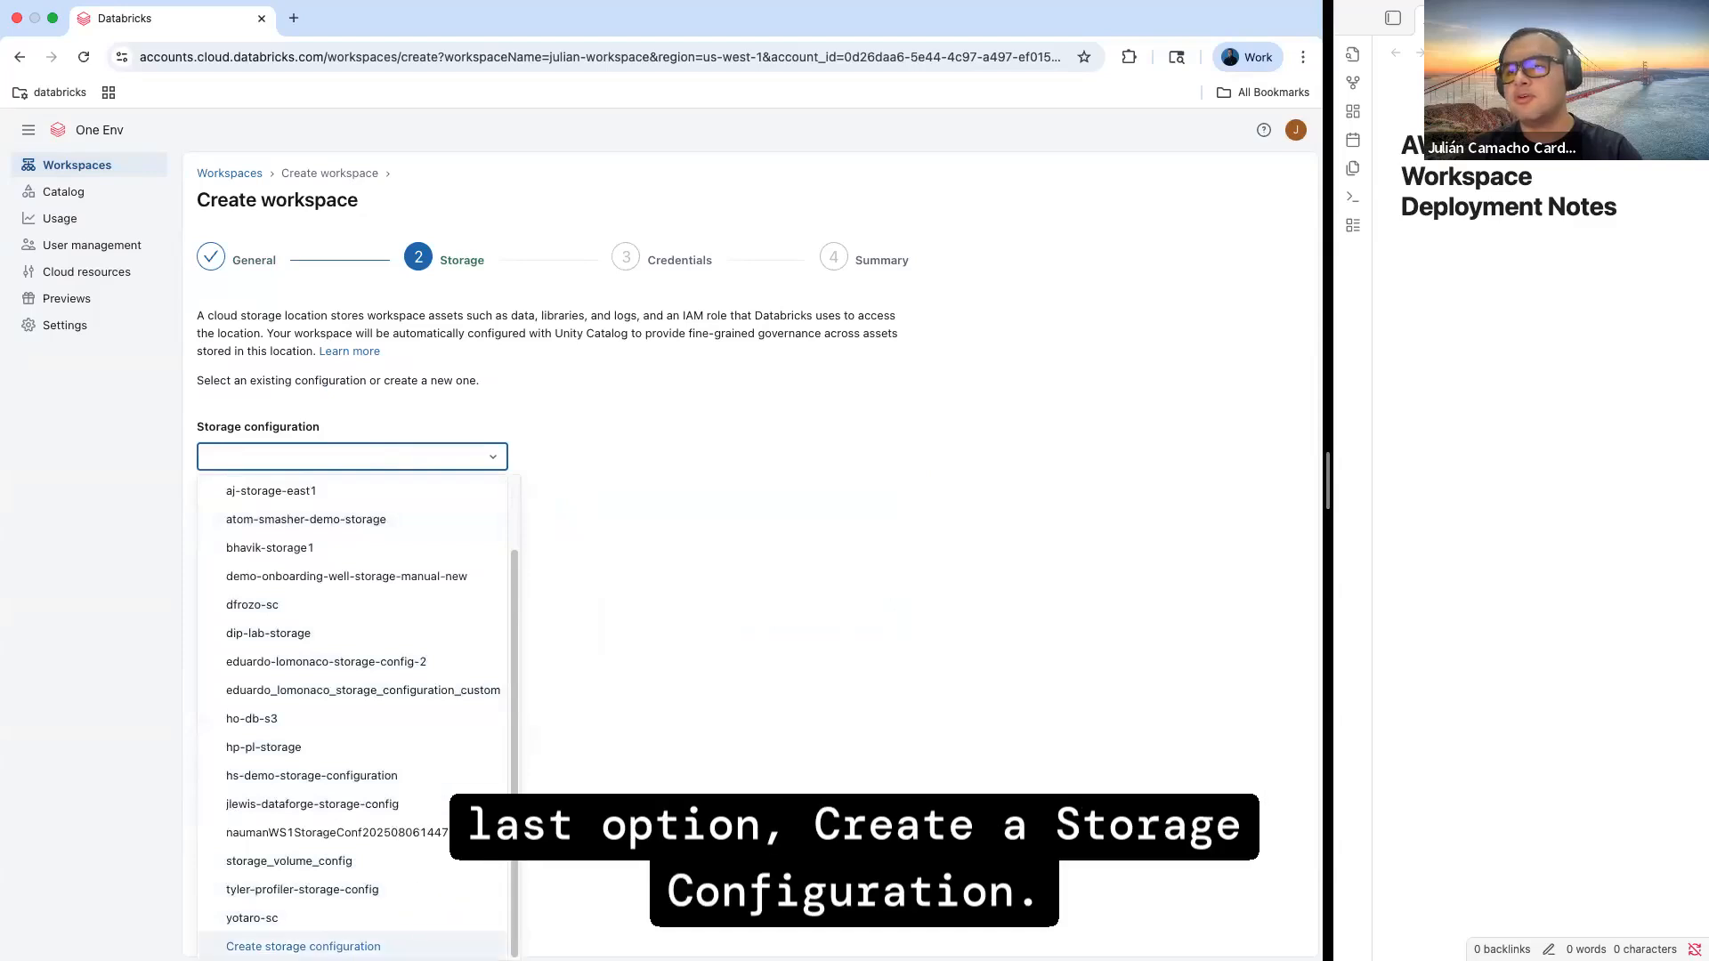
{"action": "left_click", "coordinate": [333, 942]}
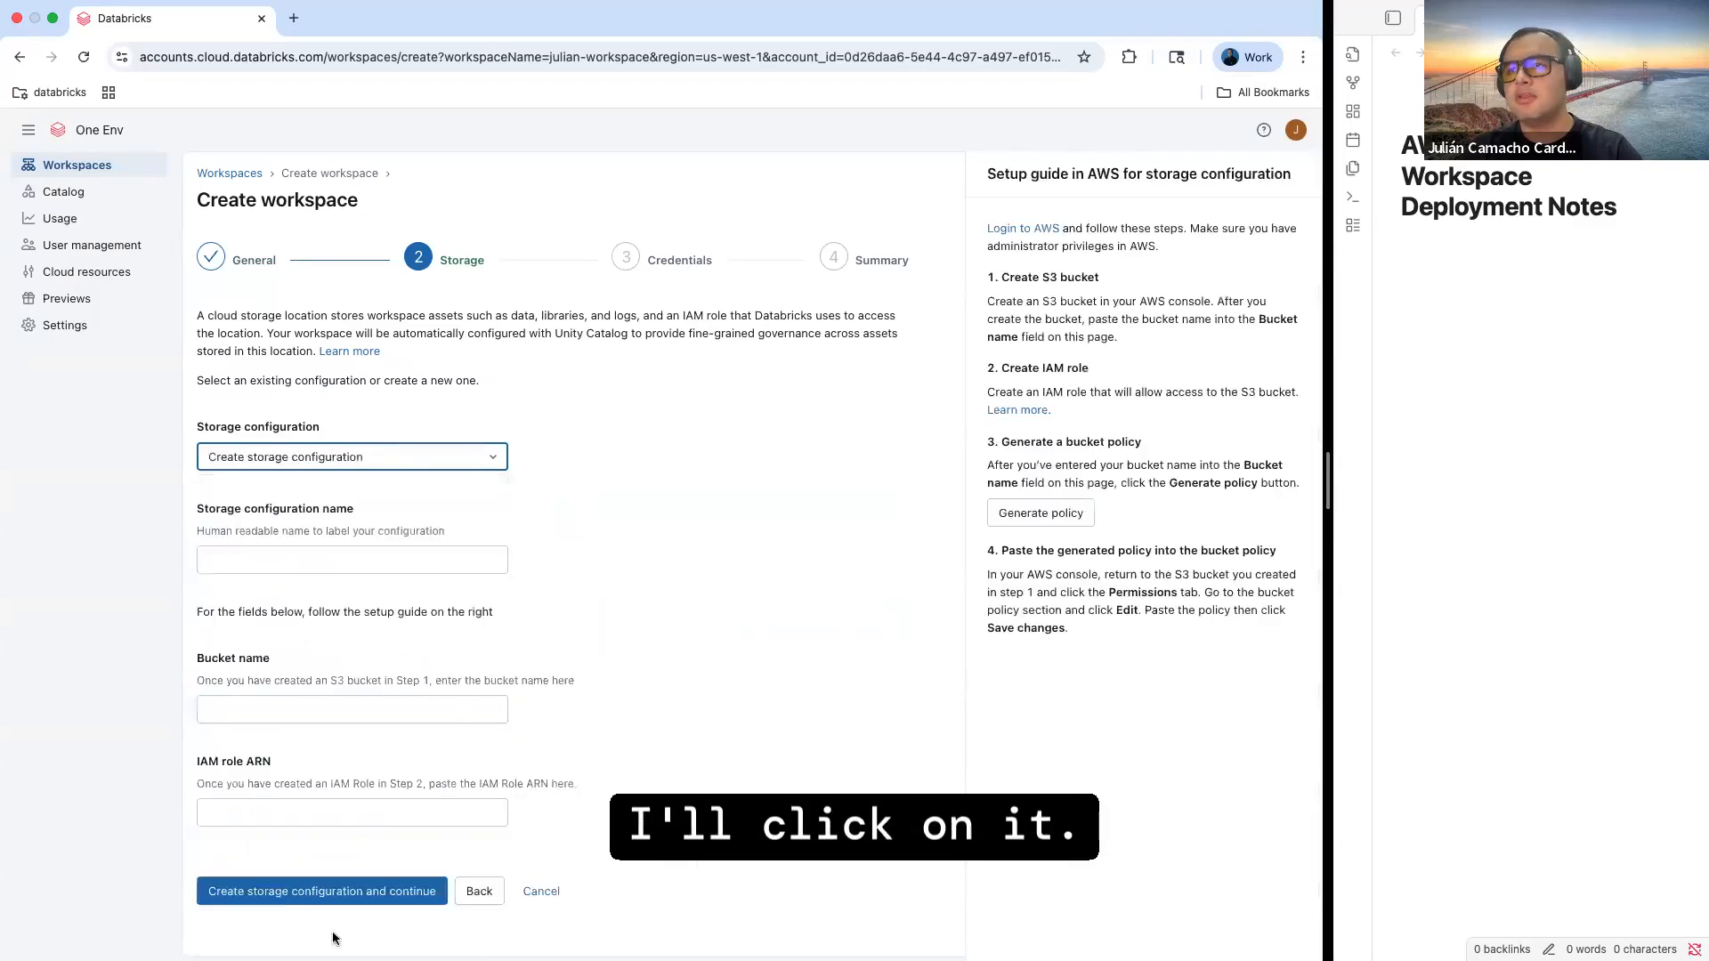
{"action": "left_click", "coordinate": [281, 572]}
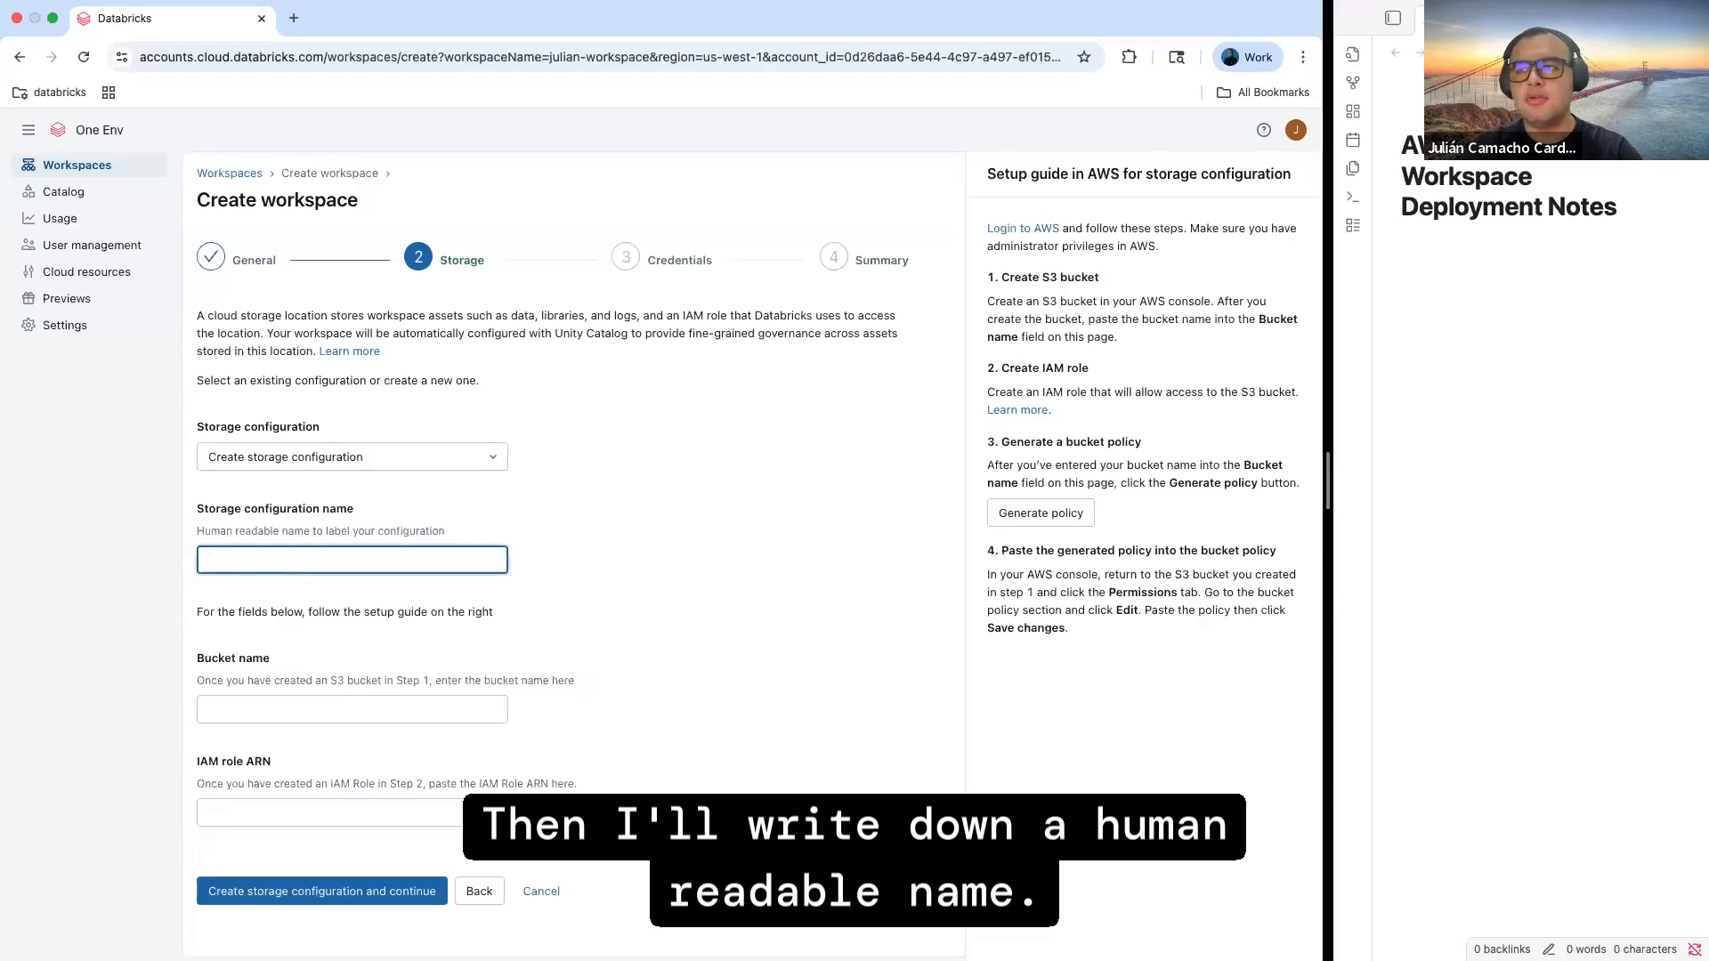
{"action": "type", "text": "julian"}
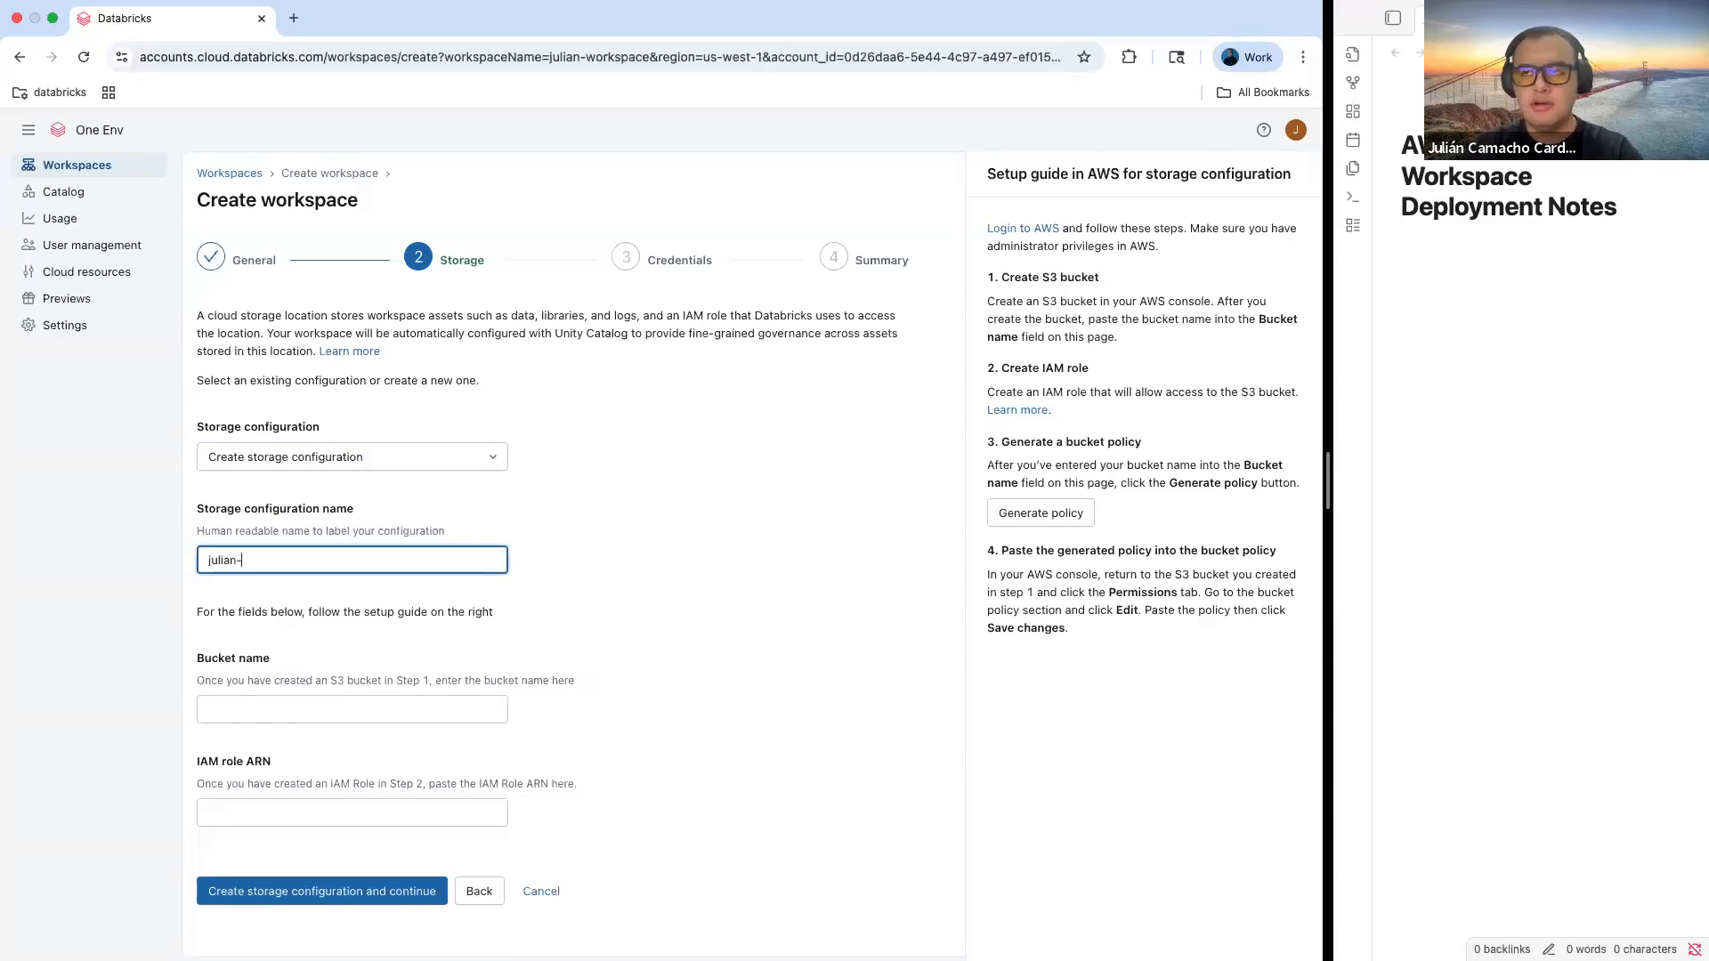
{"action": "type", "text": "-sto"}
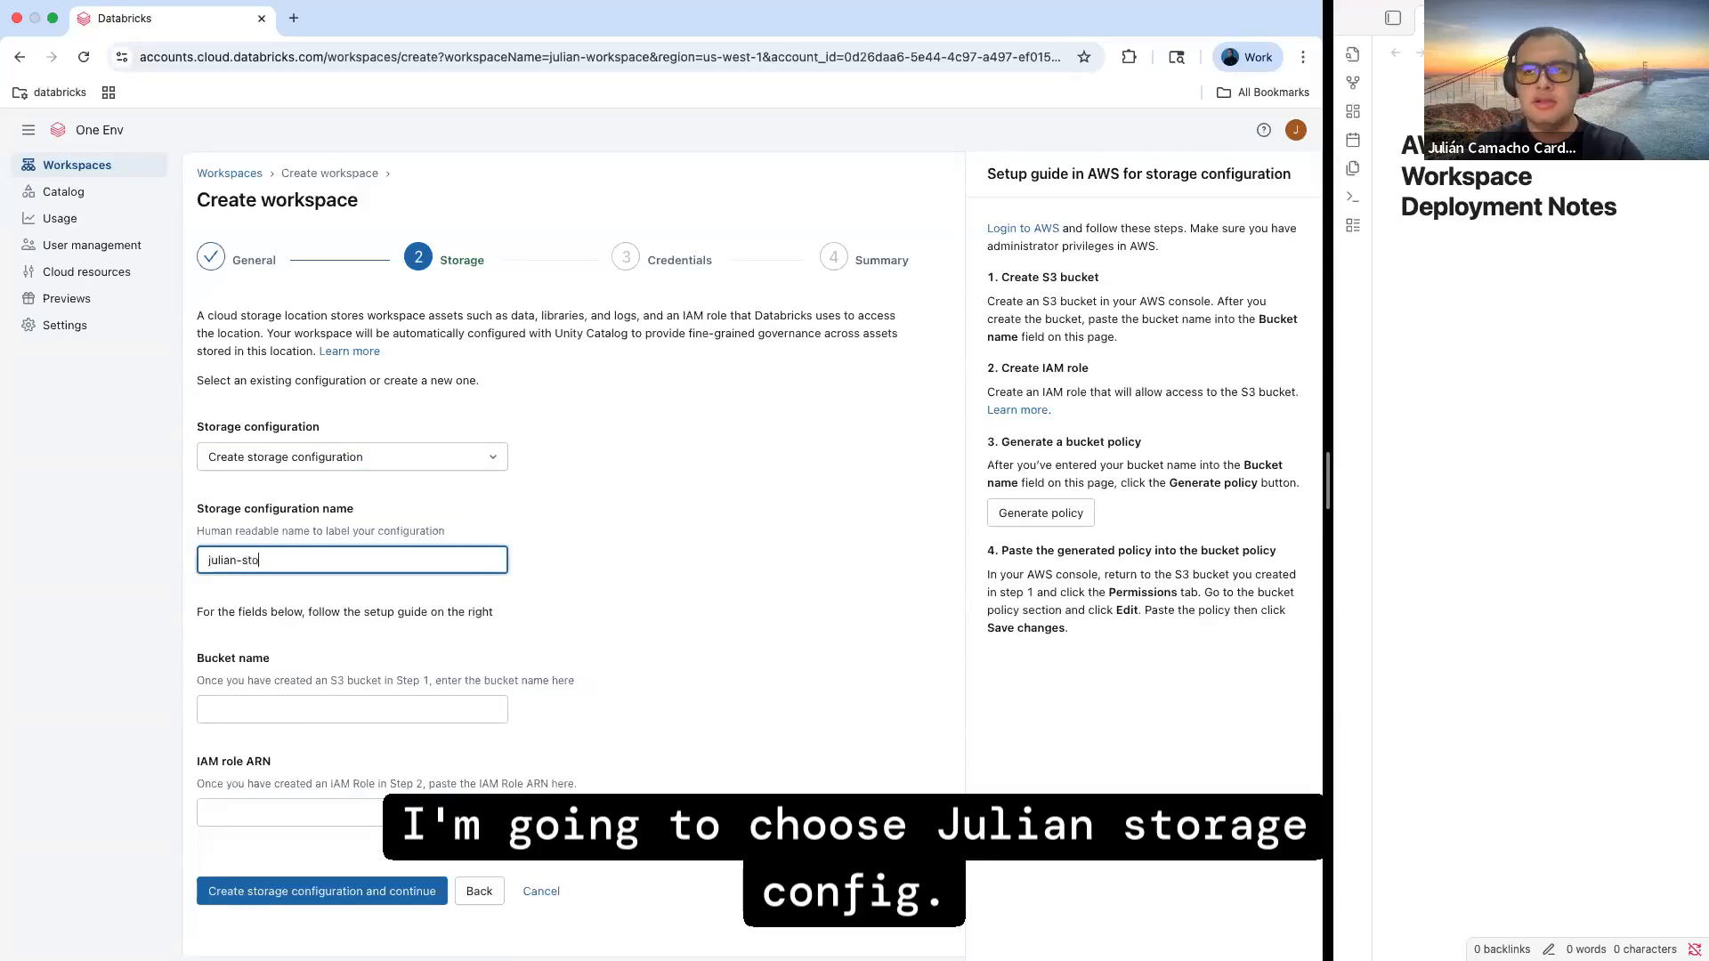
{"action": "type", "text": "rage-config"}
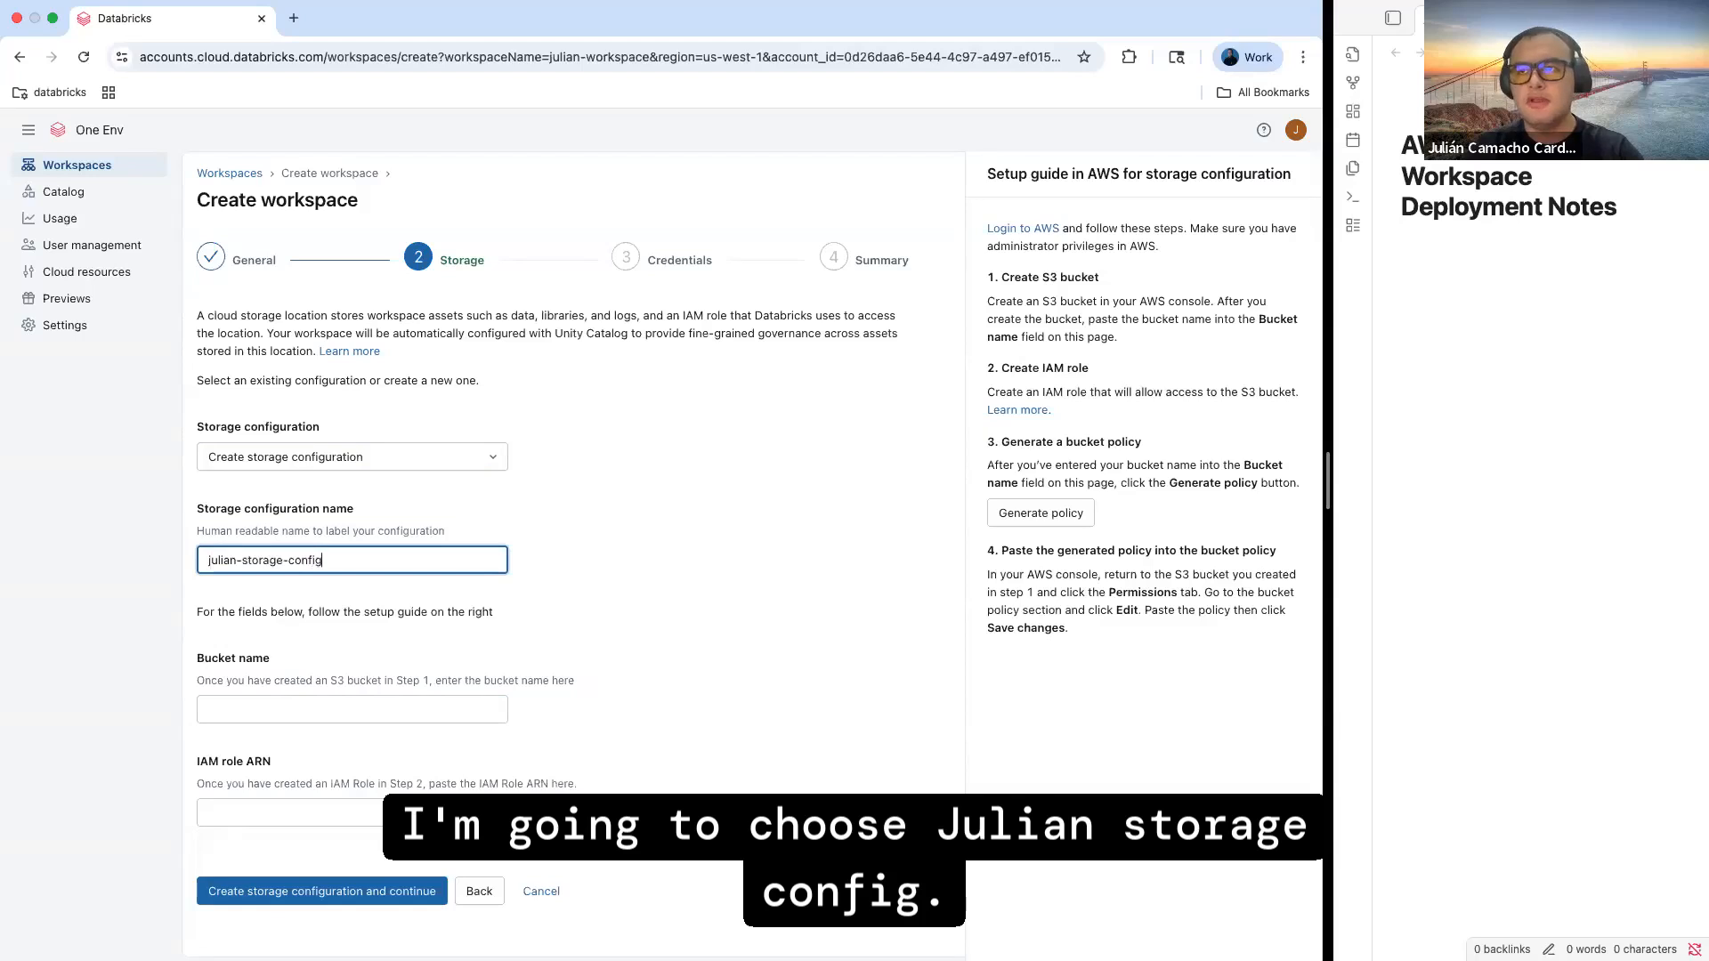
Sign in to the AWS console through the storage setup guide's login link, and review the guide's Create S3 bucket instructions
{"action": "left_click_drag", "start_coordinate": [197, 611], "coordinate": [500, 612]}
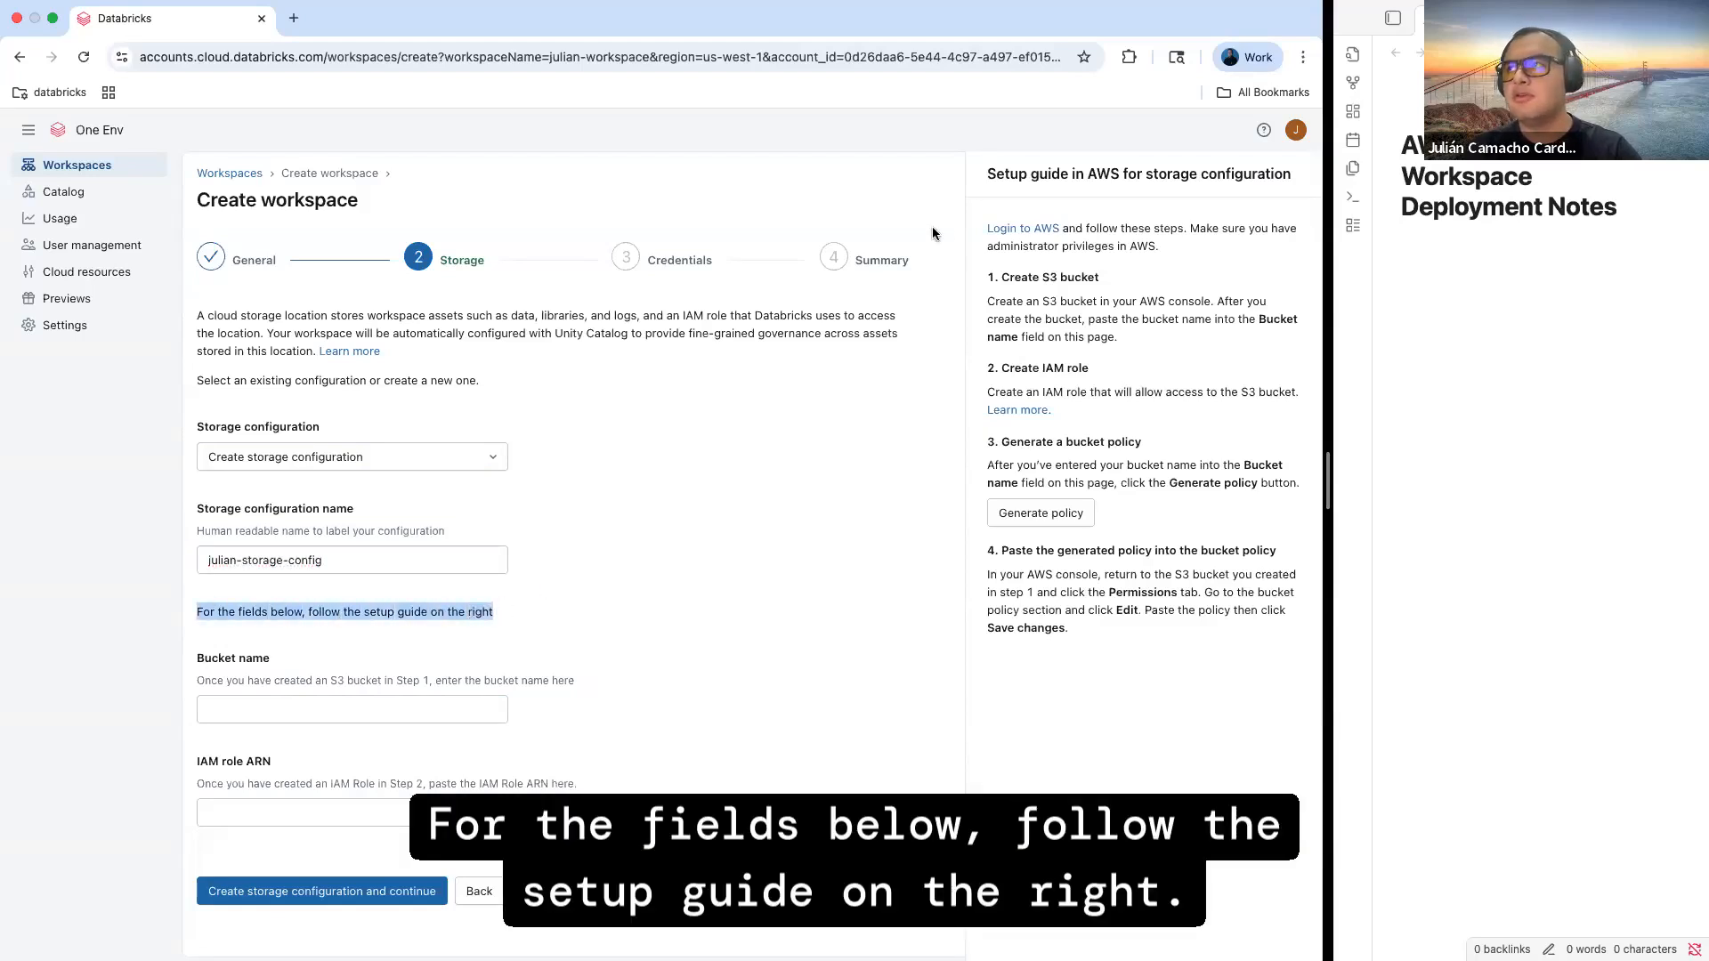
{"action": "left_click_drag", "start_coordinate": [977, 226], "coordinate": [1211, 246]}
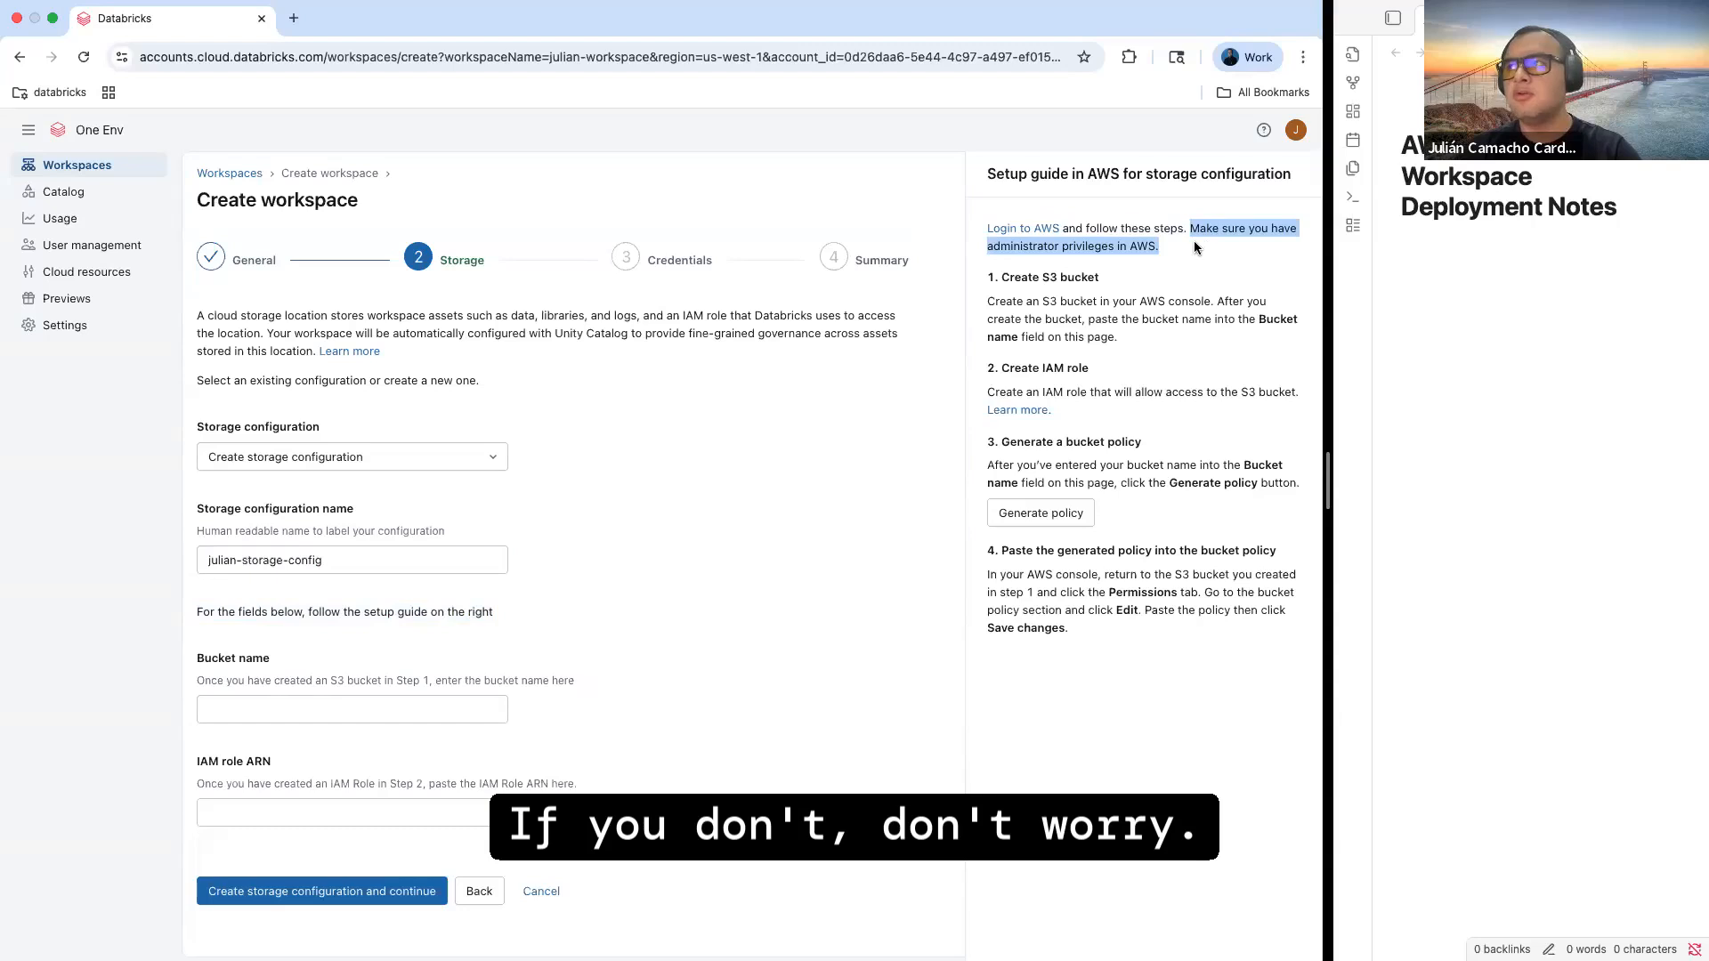
{"action": "left_click", "coordinate": [1193, 247]}
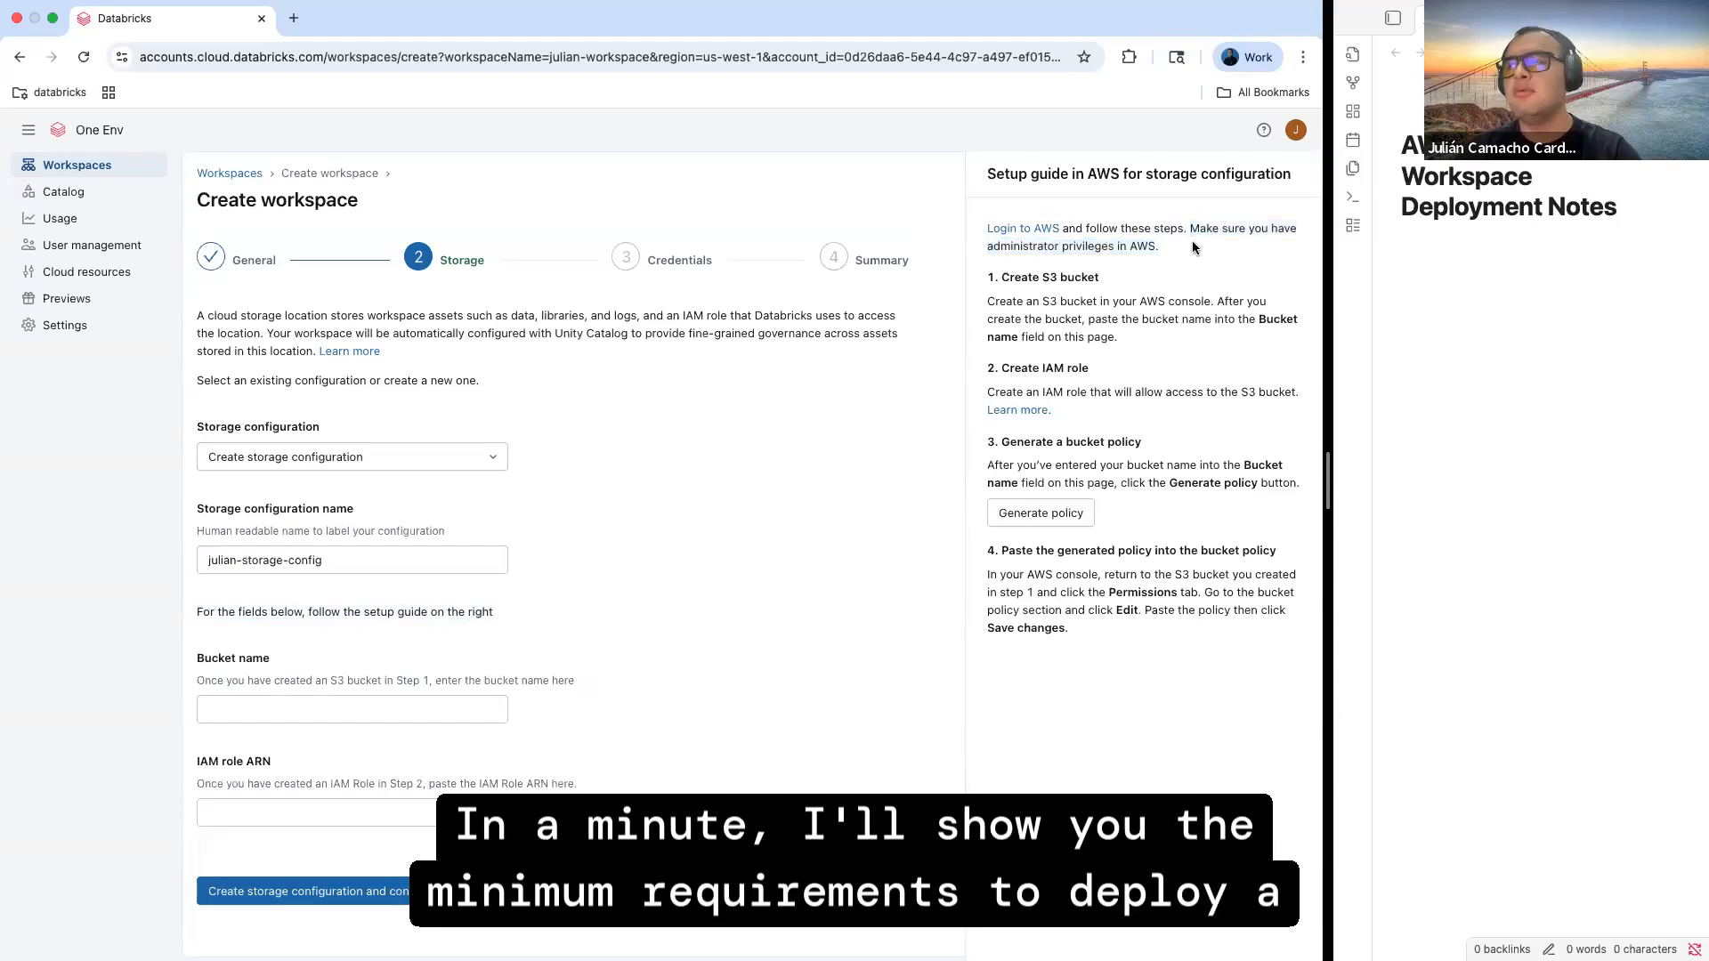
{"action": "left_click", "coordinate": [1024, 233]}
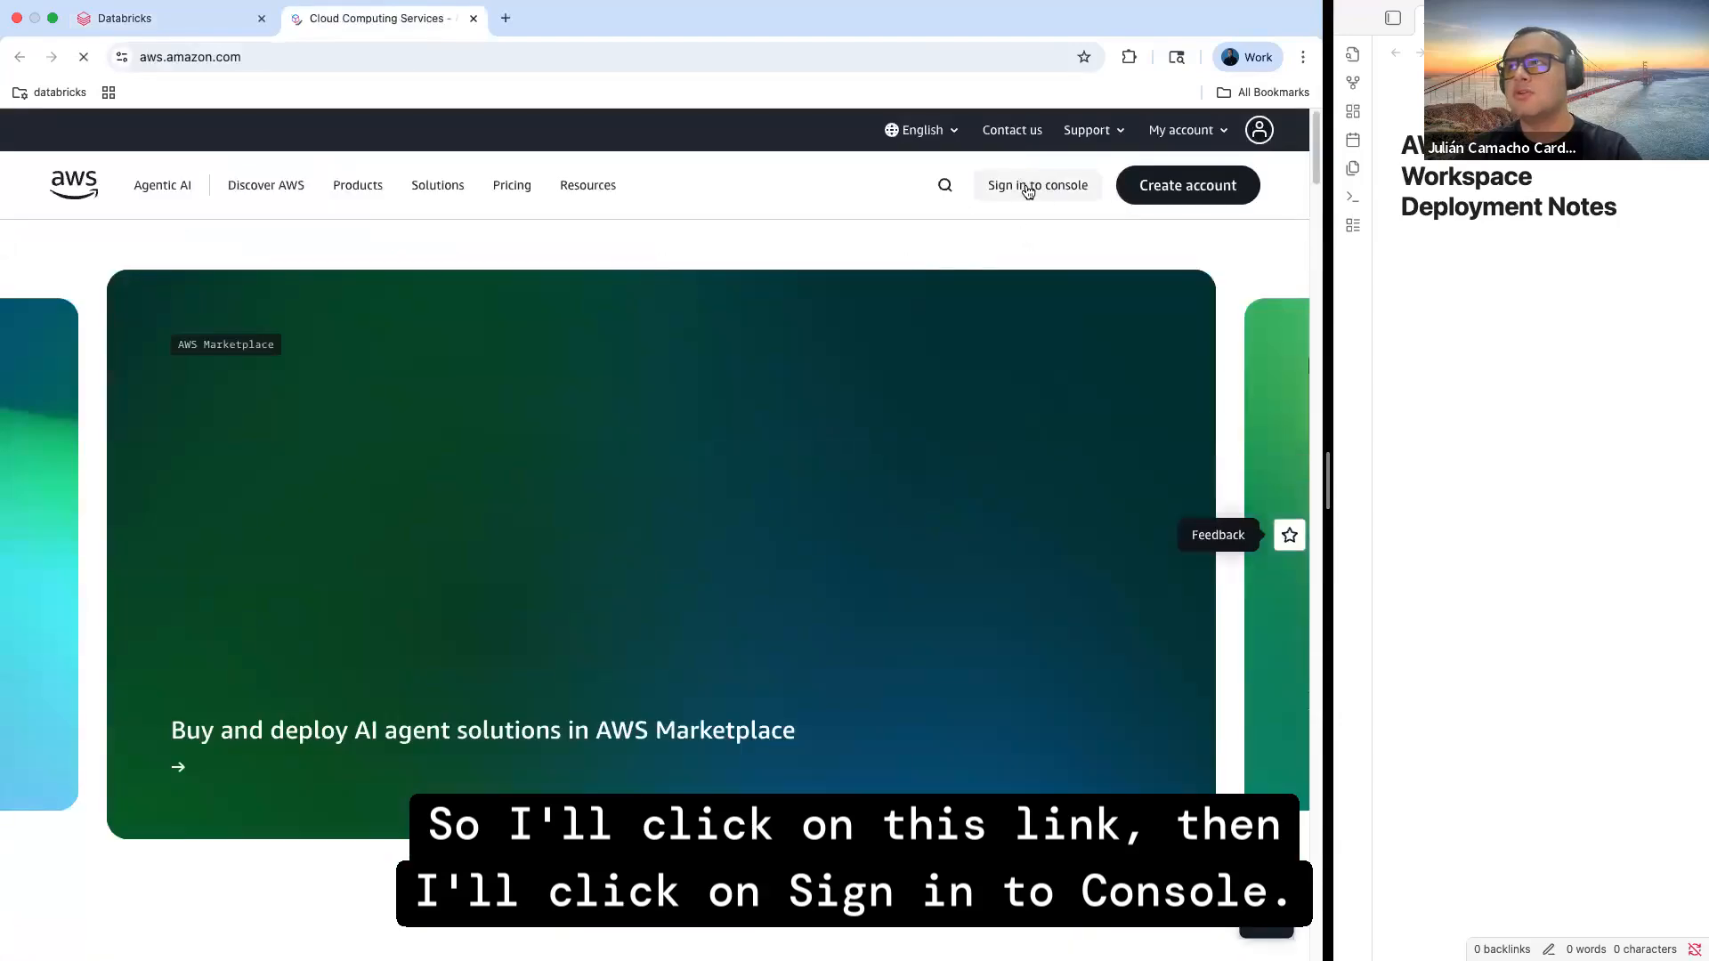
{"action": "left_click", "coordinate": [1028, 189]}
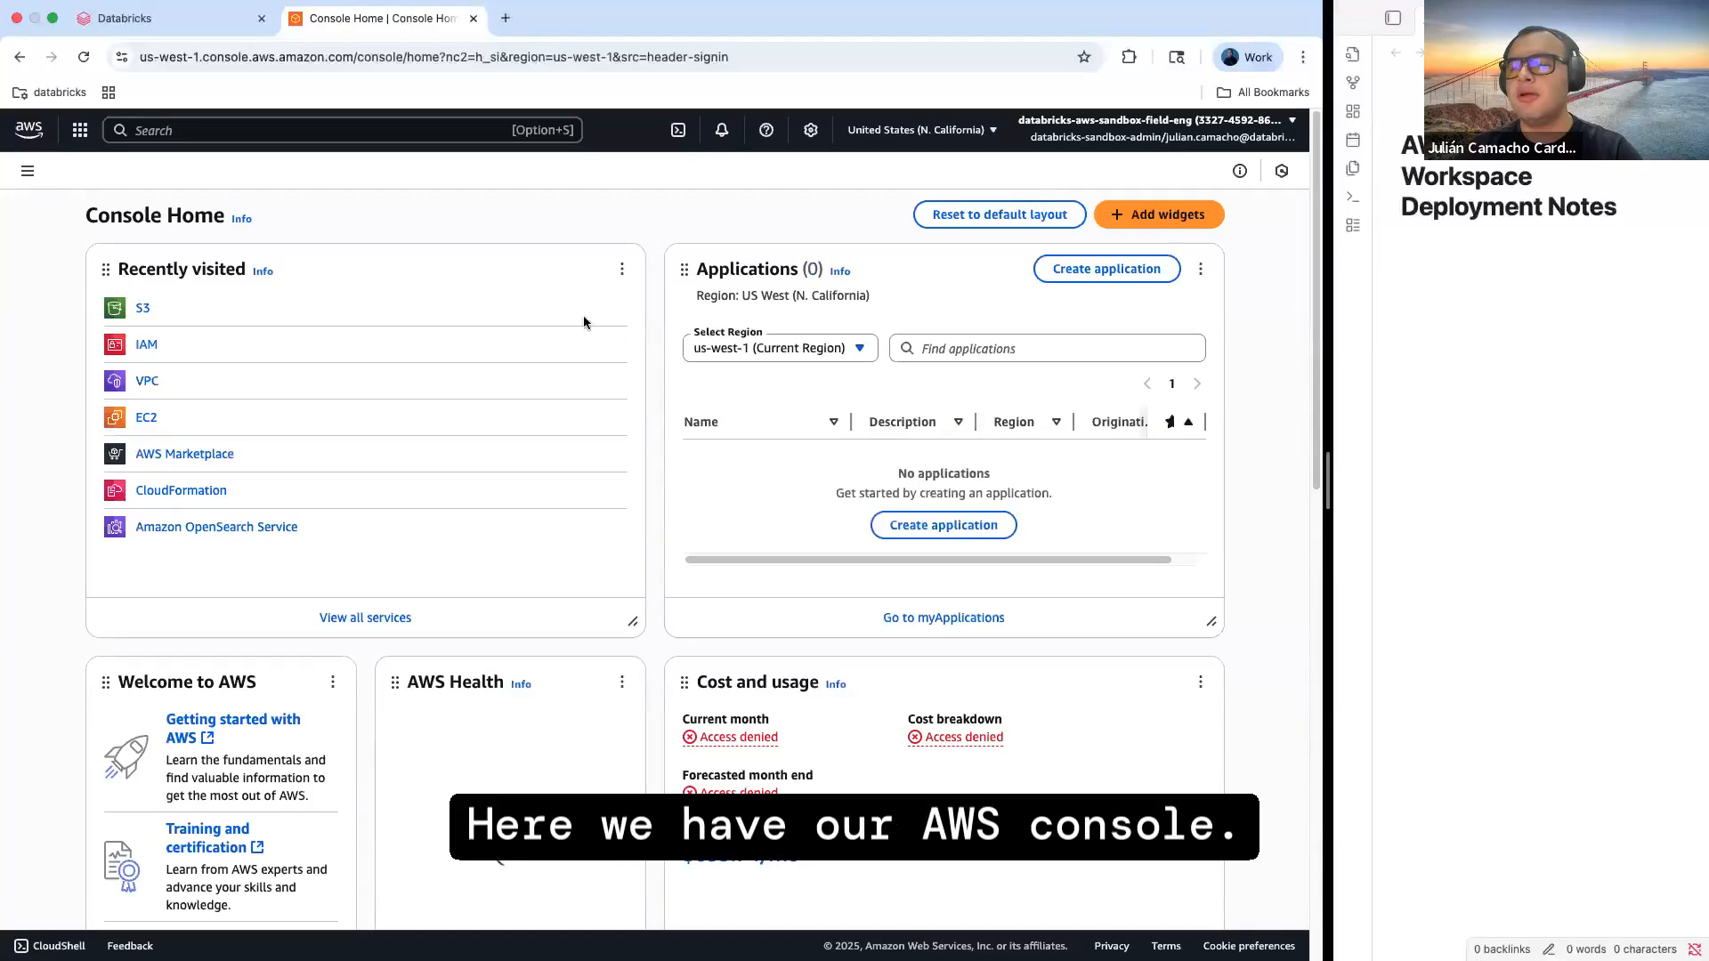
{"action": "left_click", "coordinate": [163, 19]}
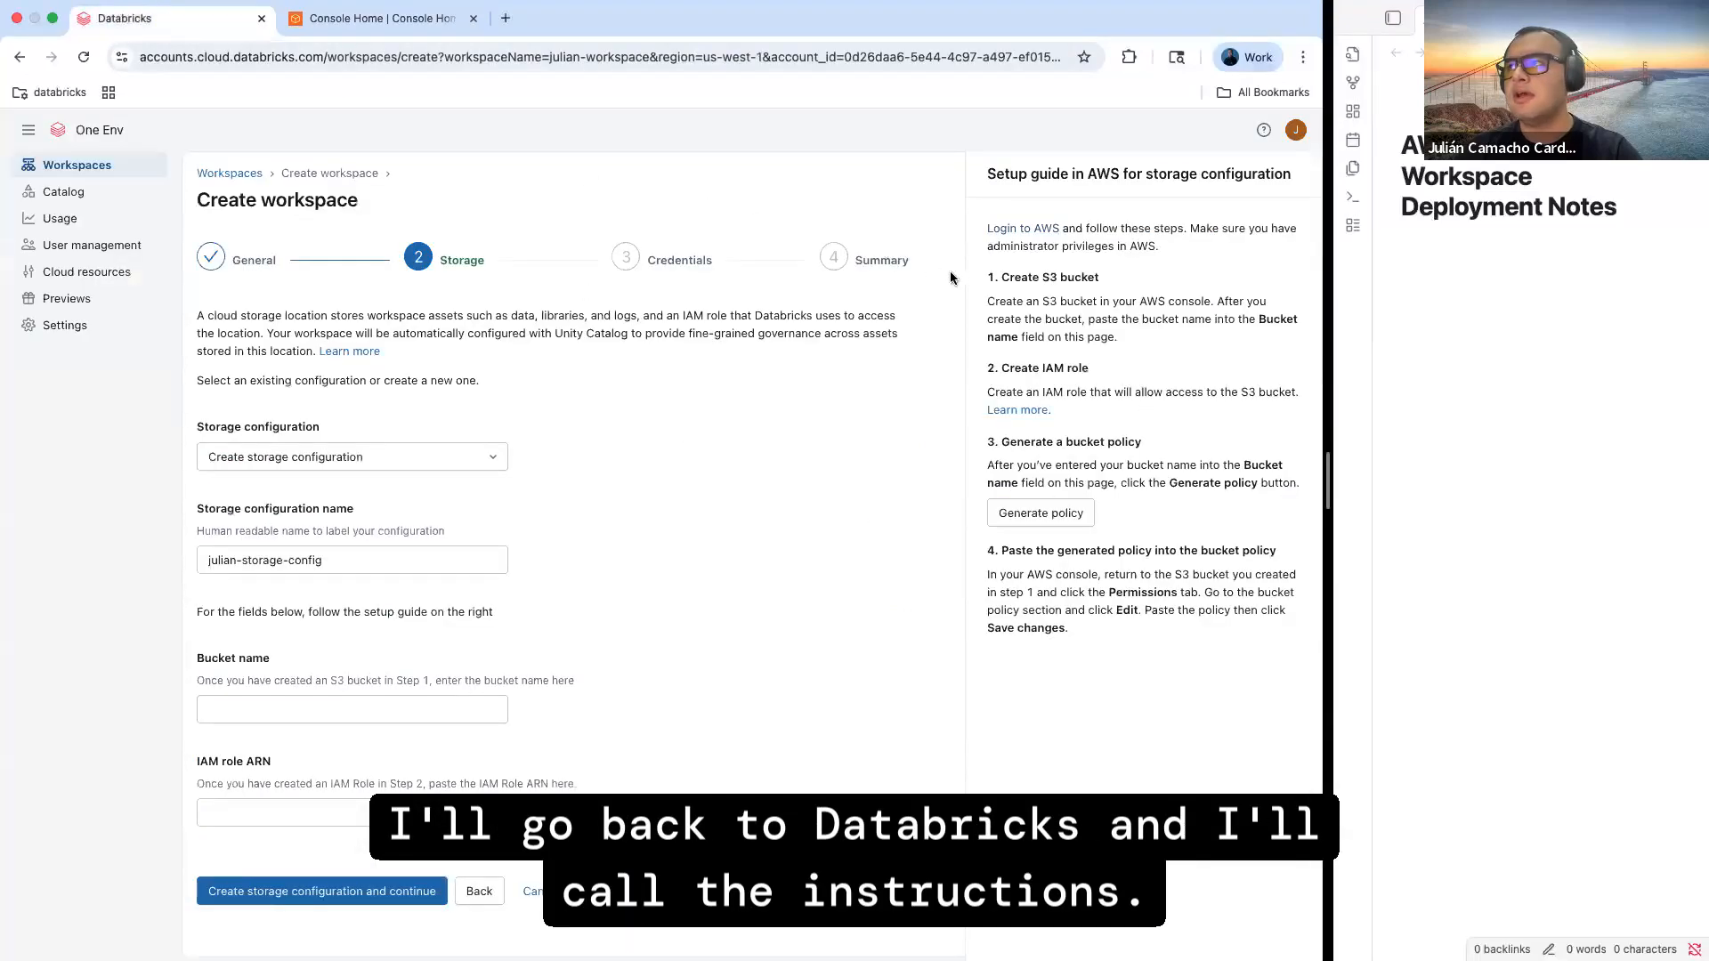
{"action": "left_click_drag", "start_coordinate": [982, 278], "coordinate": [1147, 344]}
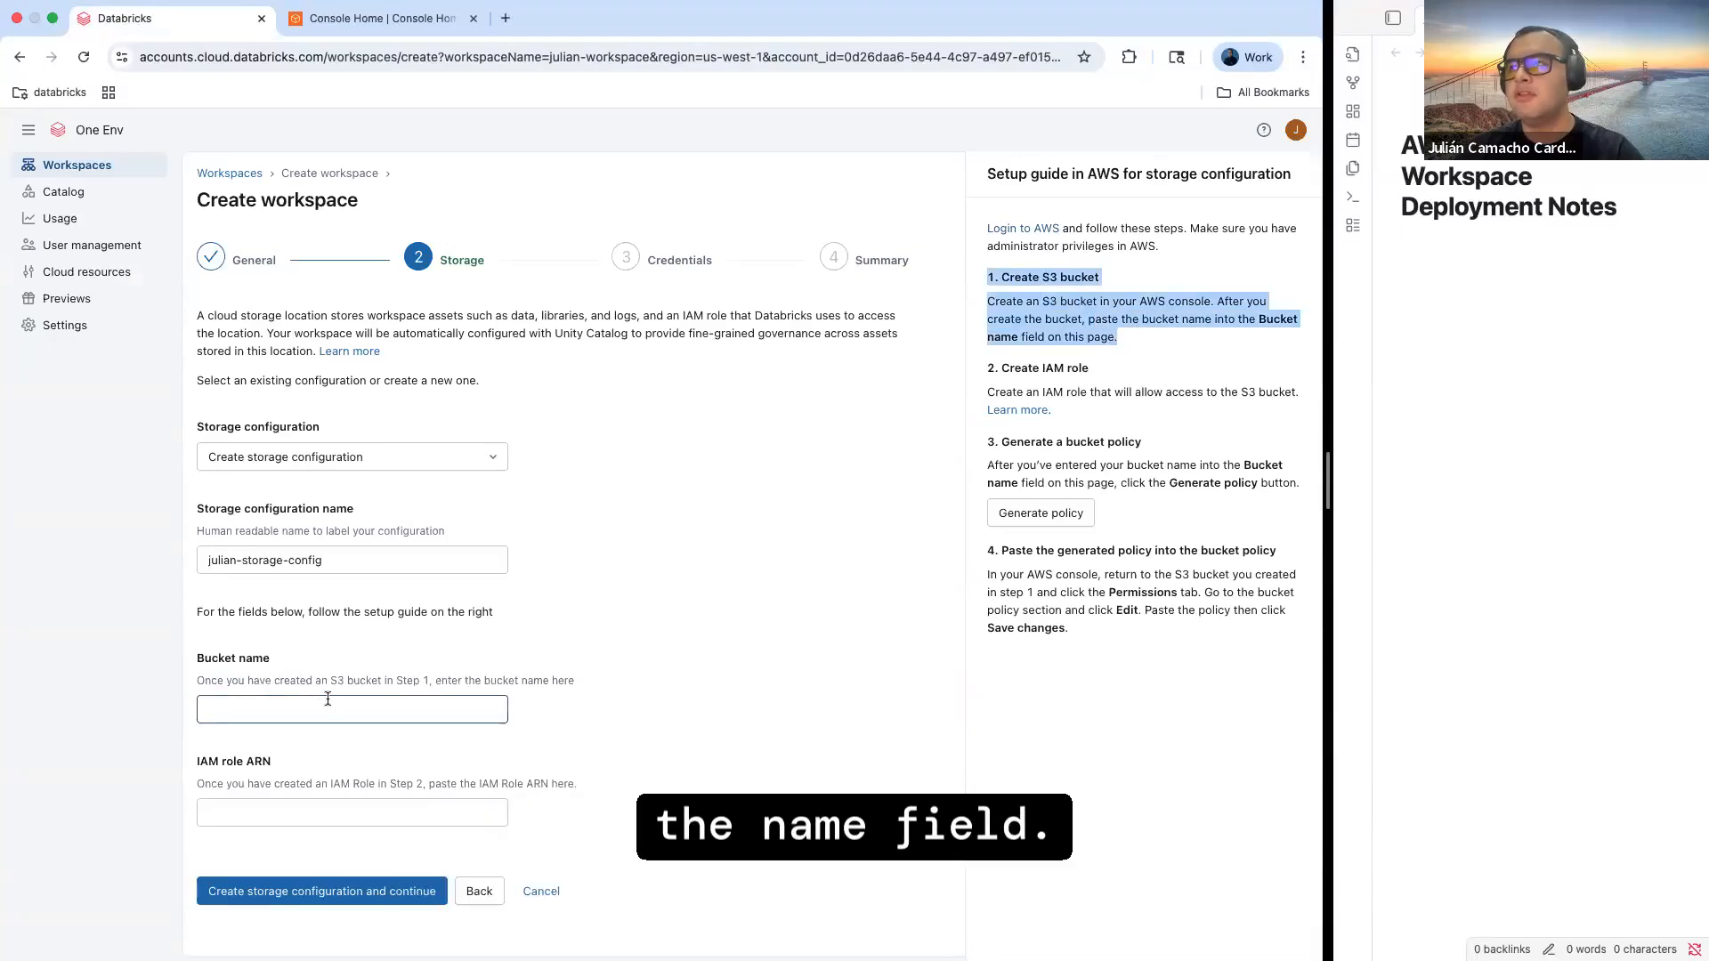
Switch to the AWS console, search its services for "s3" and open the S3 service
{"action": "left_click", "coordinate": [381, 20]}
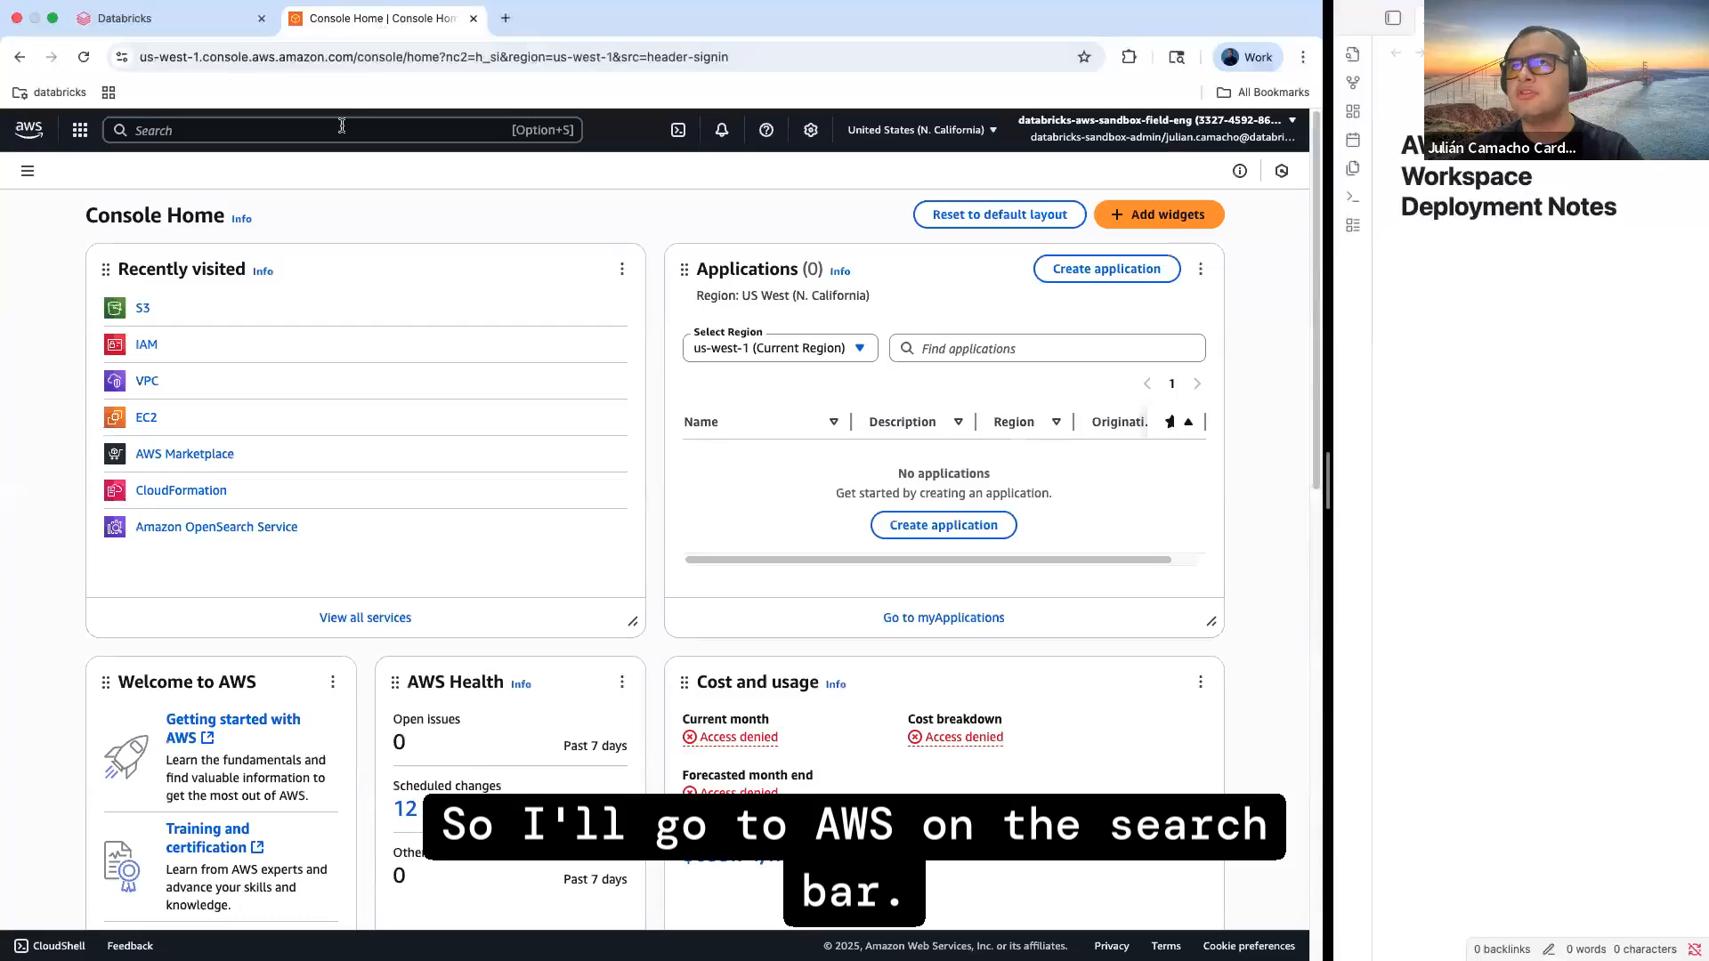
{"action": "left_click", "coordinate": [341, 126]}
{"action": "type", "text": "s3"}
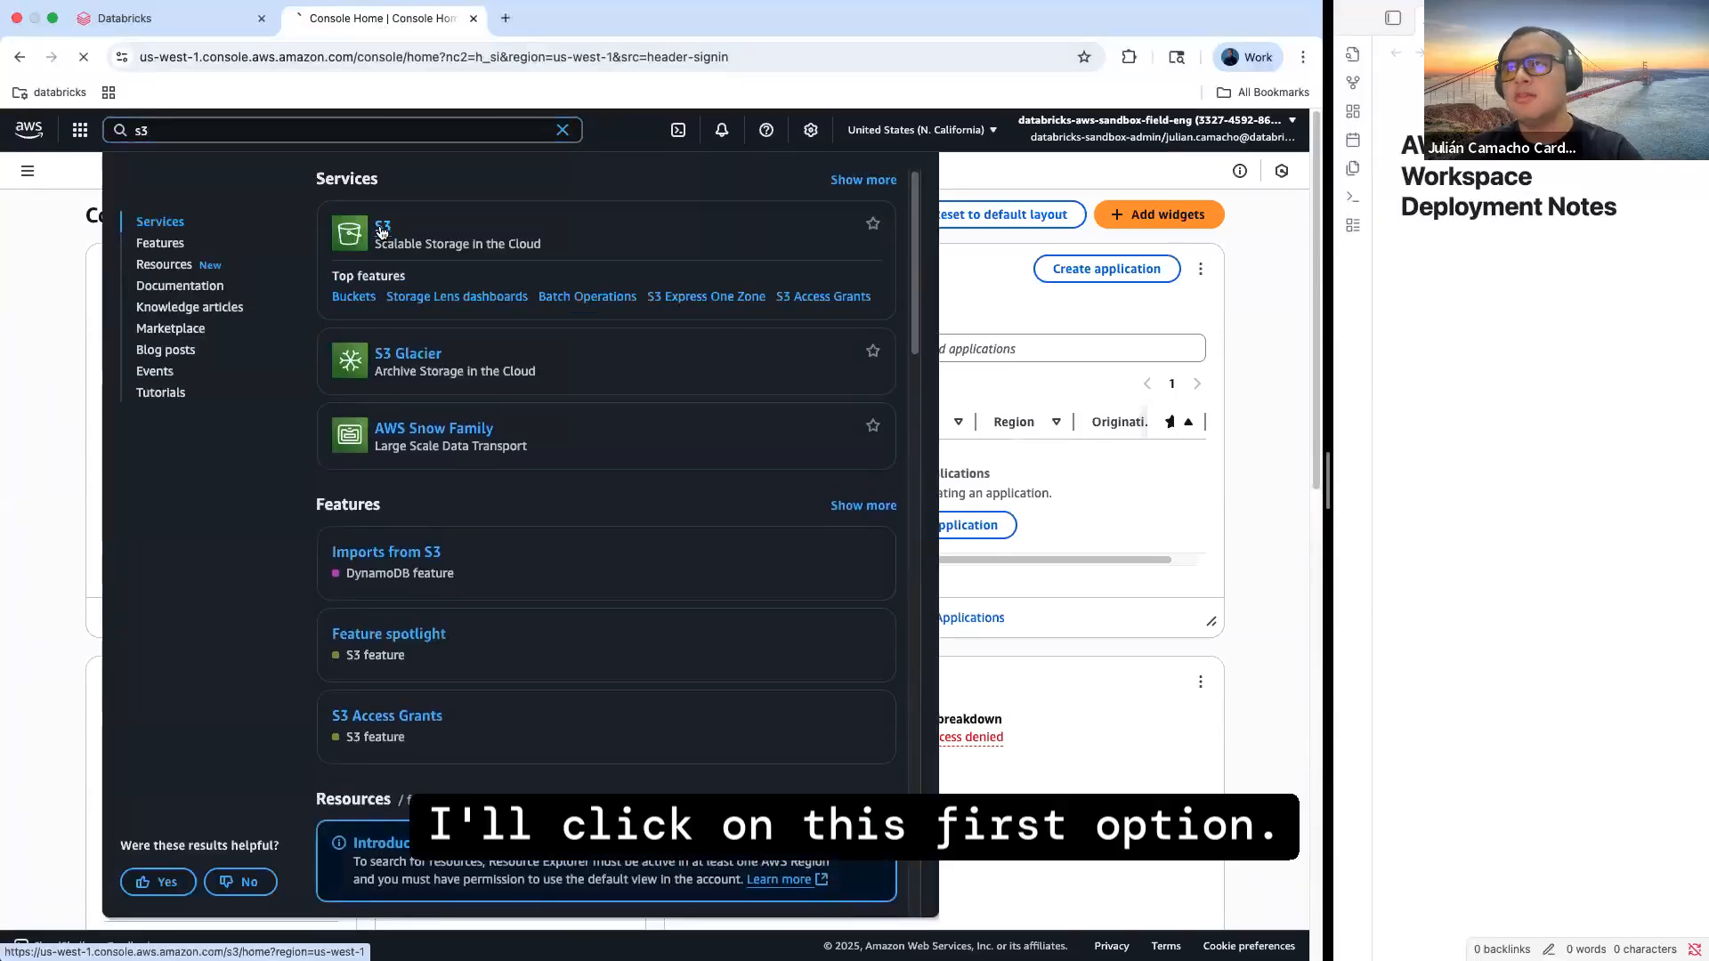
{"action": "left_click", "coordinate": [380, 229]}
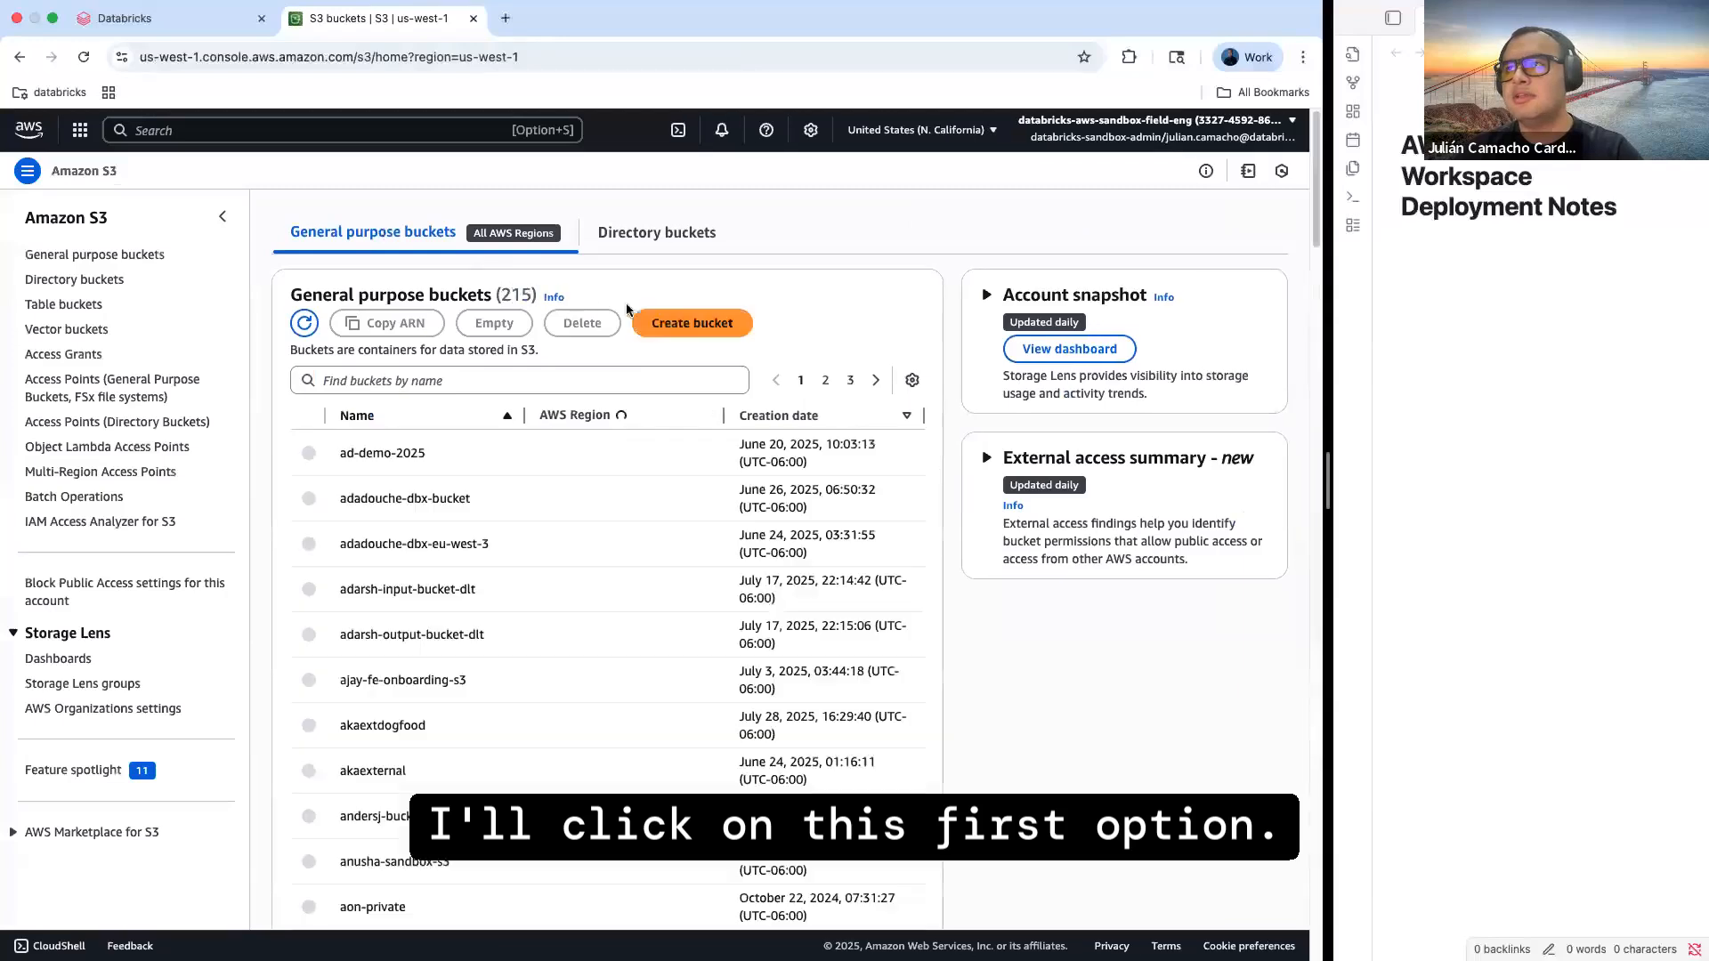
Create a bucket with default settings, named with the owner's first name followed by "-rootstorage-bucket"
{"action": "left_click", "coordinate": [674, 319]}
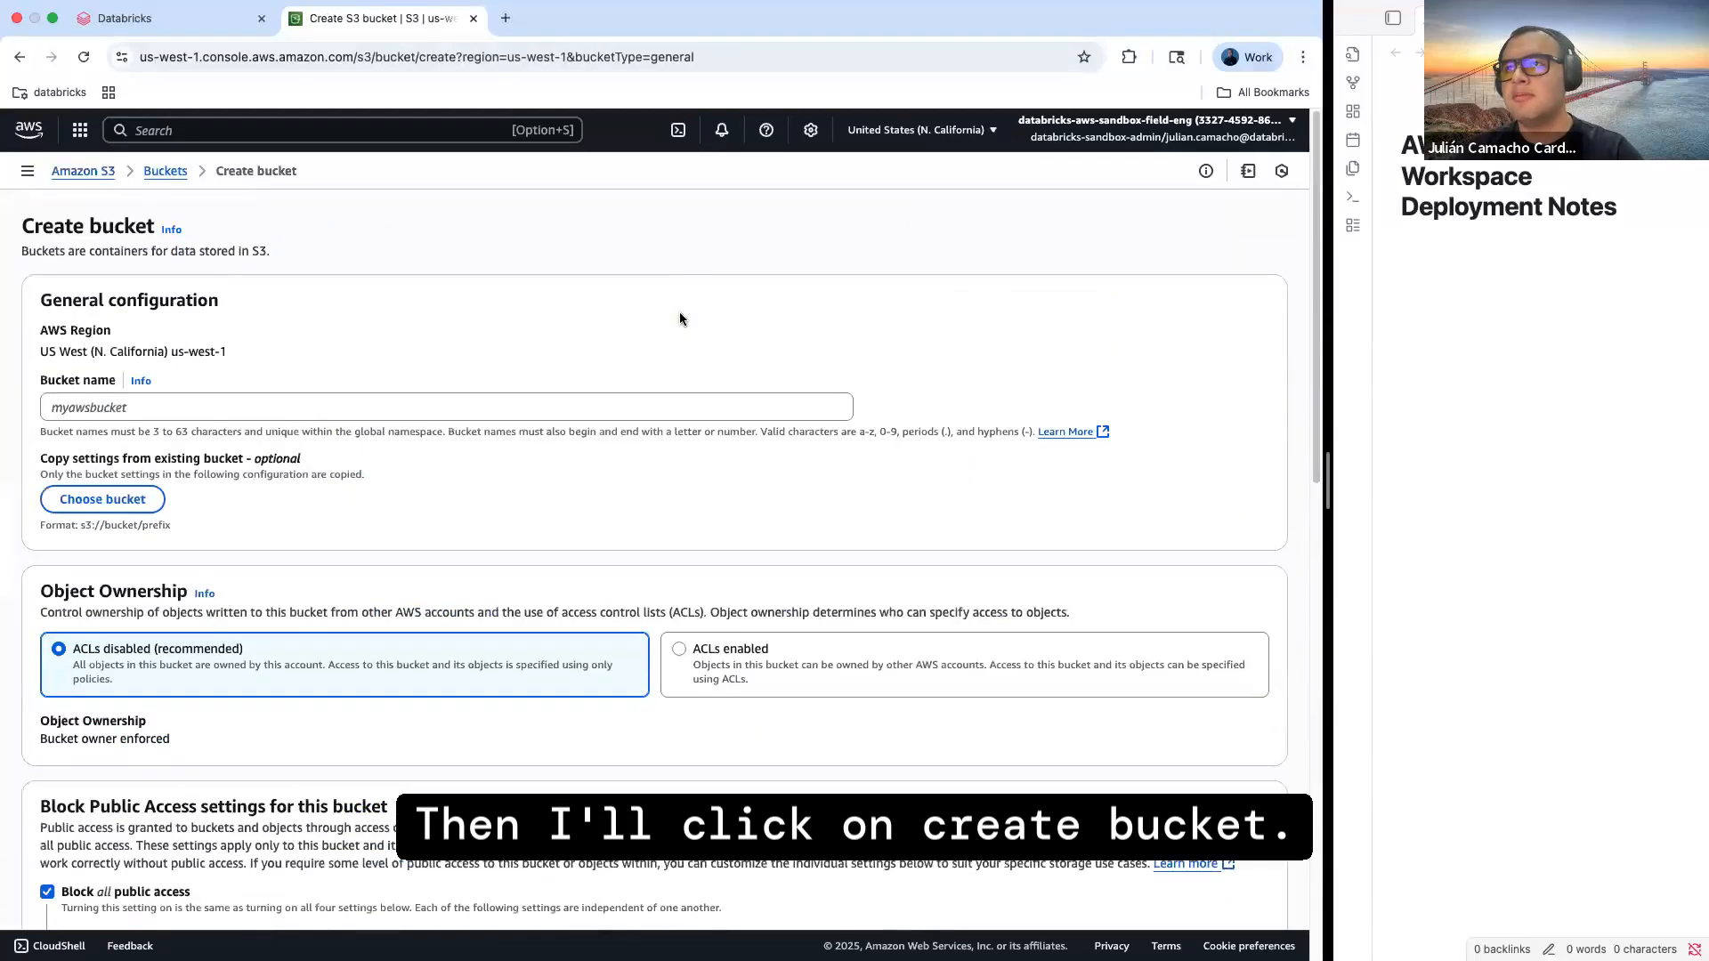
{"action": "left_click", "coordinate": [92, 402]}
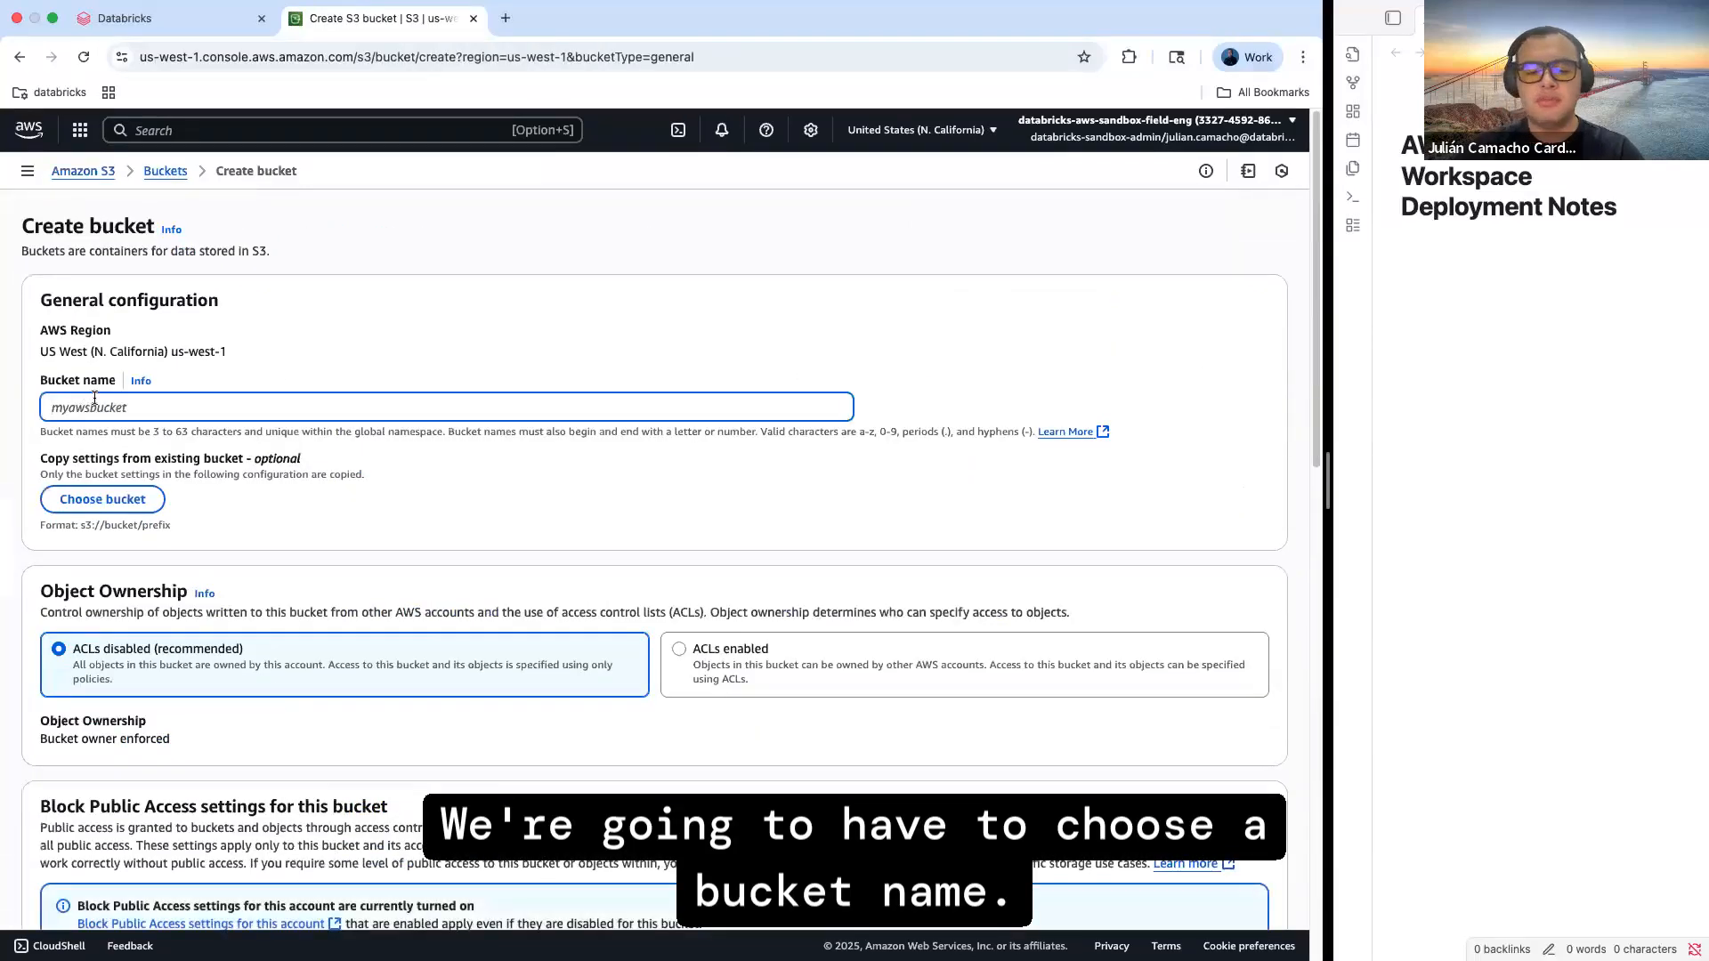
{"action": "type", "text": "julian"}
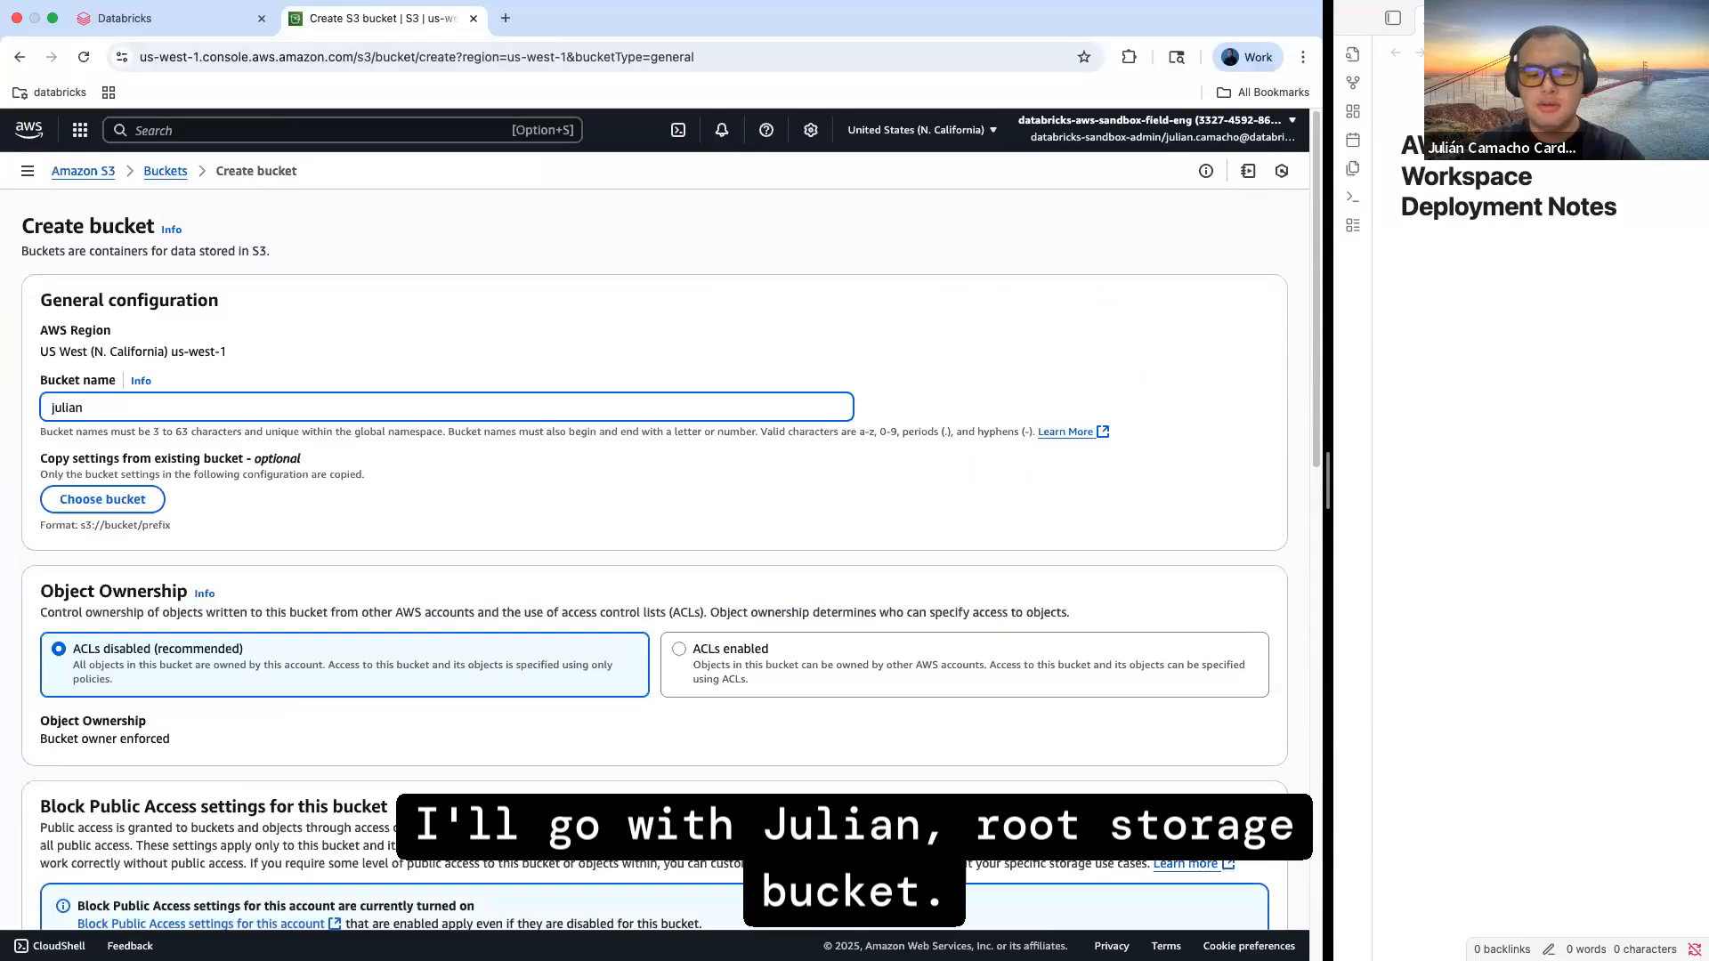
{"action": "type", "text": "-rootstorage-bucket"}
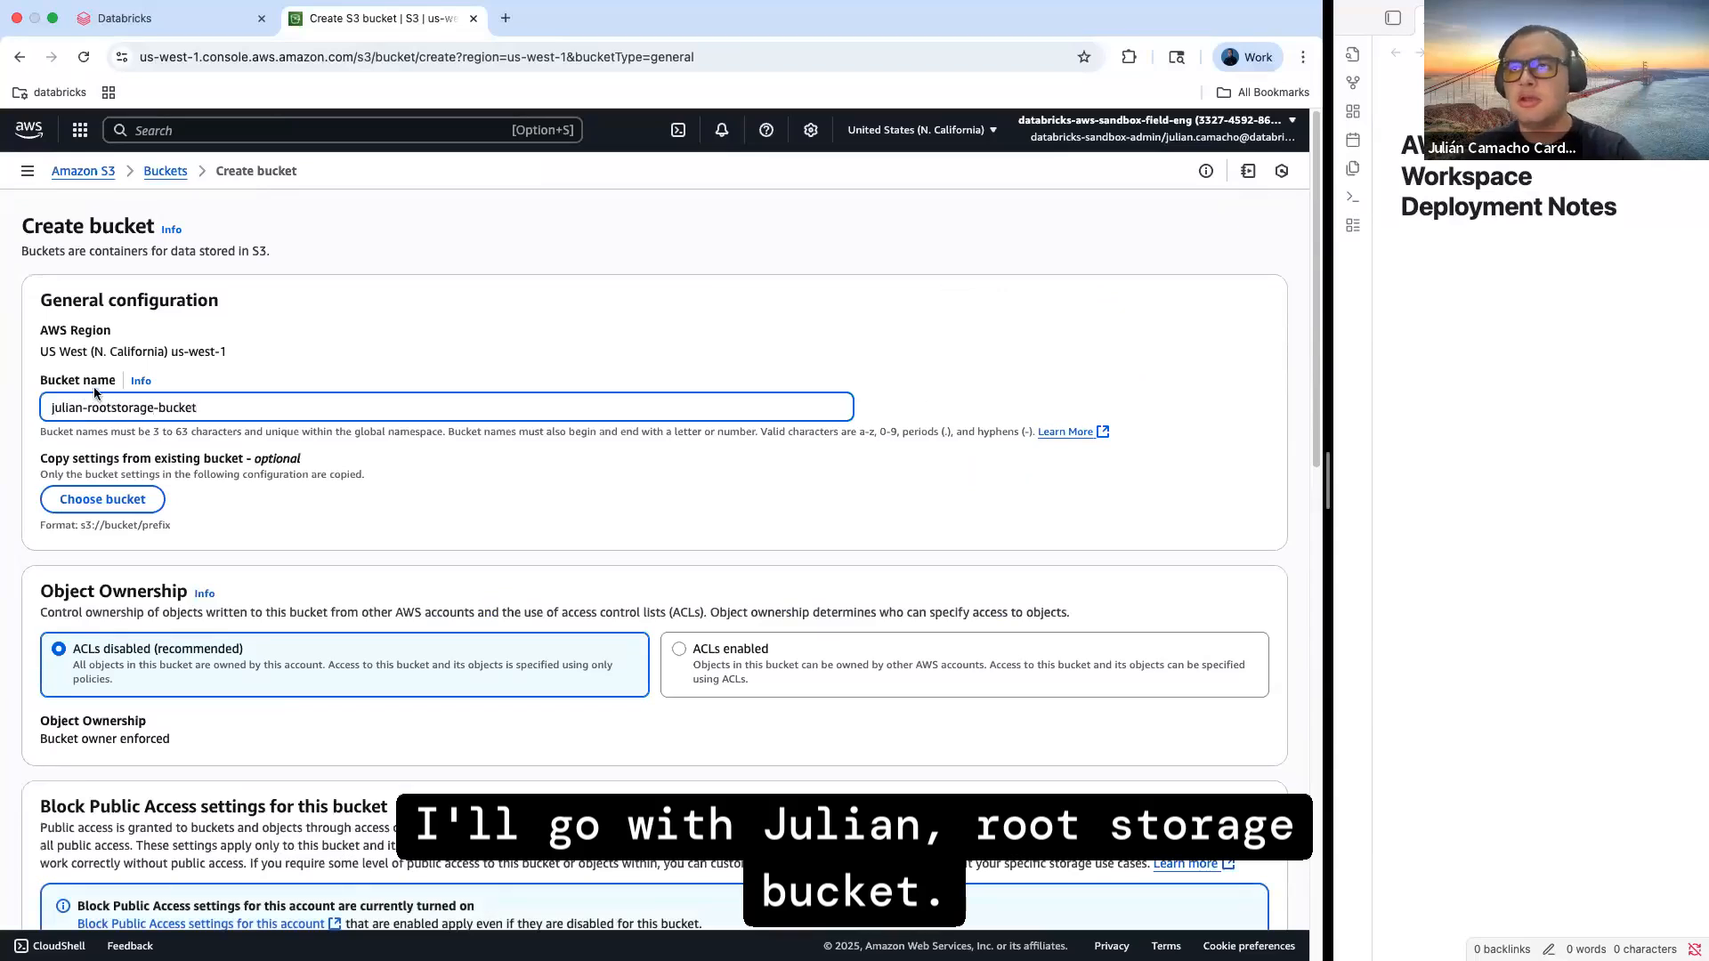
{"action": "scroll", "coordinate": [876, 754], "scroll_direction": "down", "scroll_amount": 15}
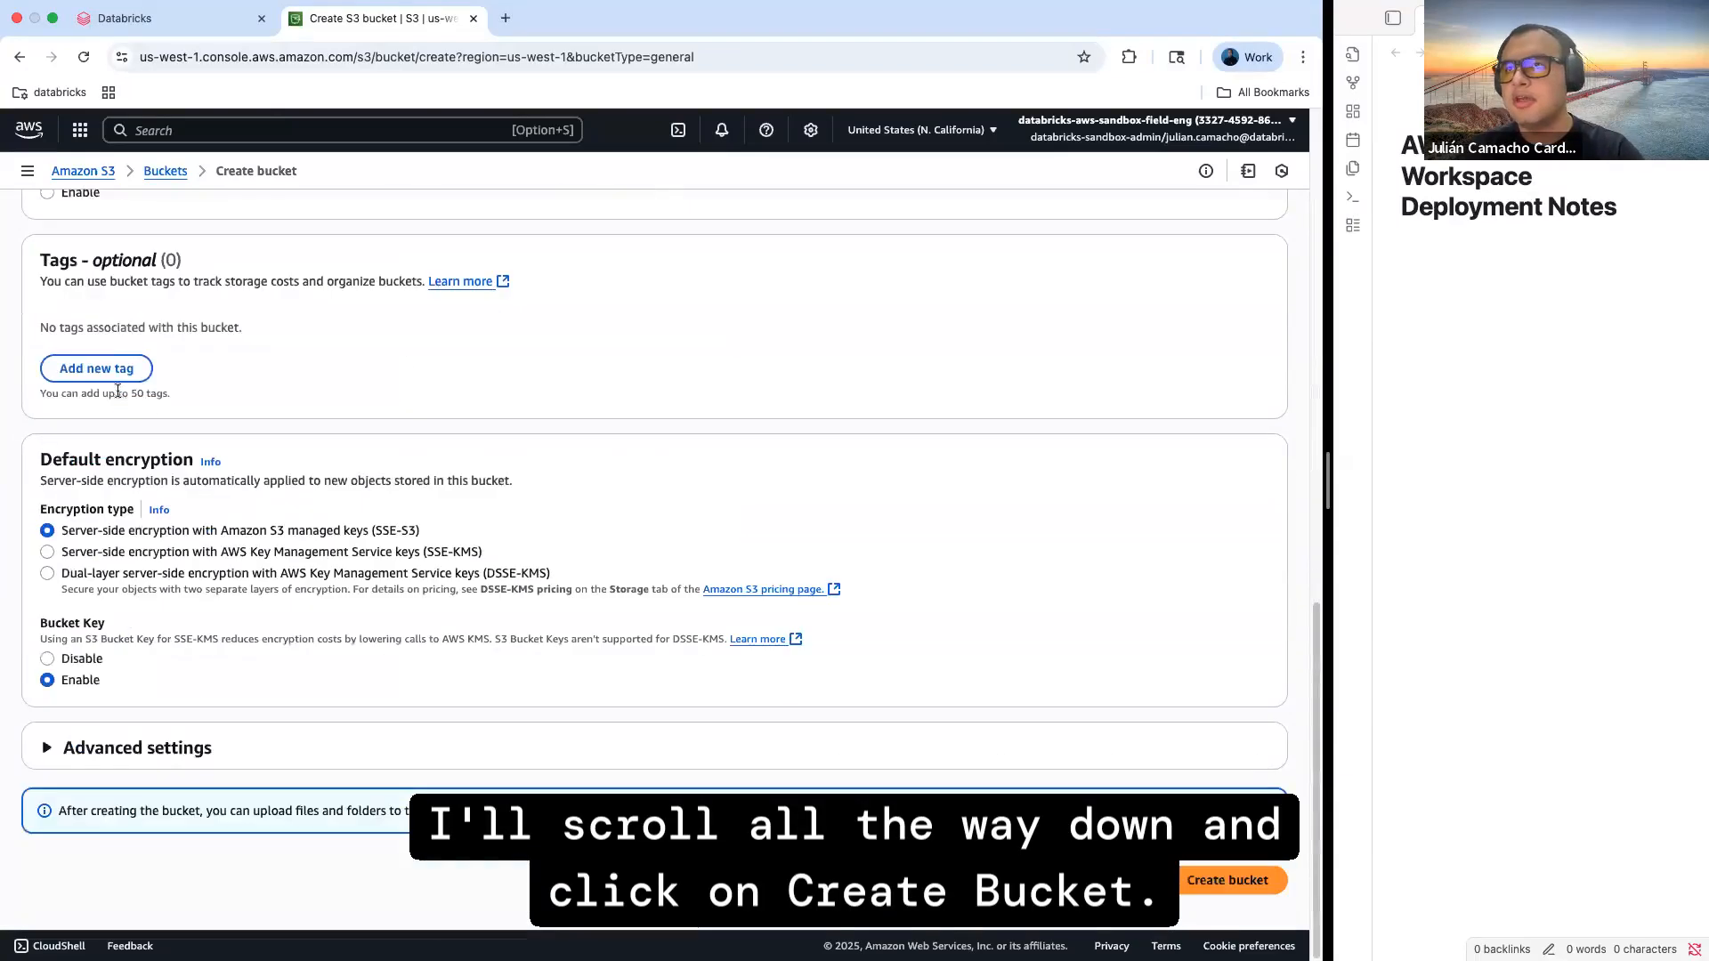
{"action": "left_click", "coordinate": [1224, 883]}
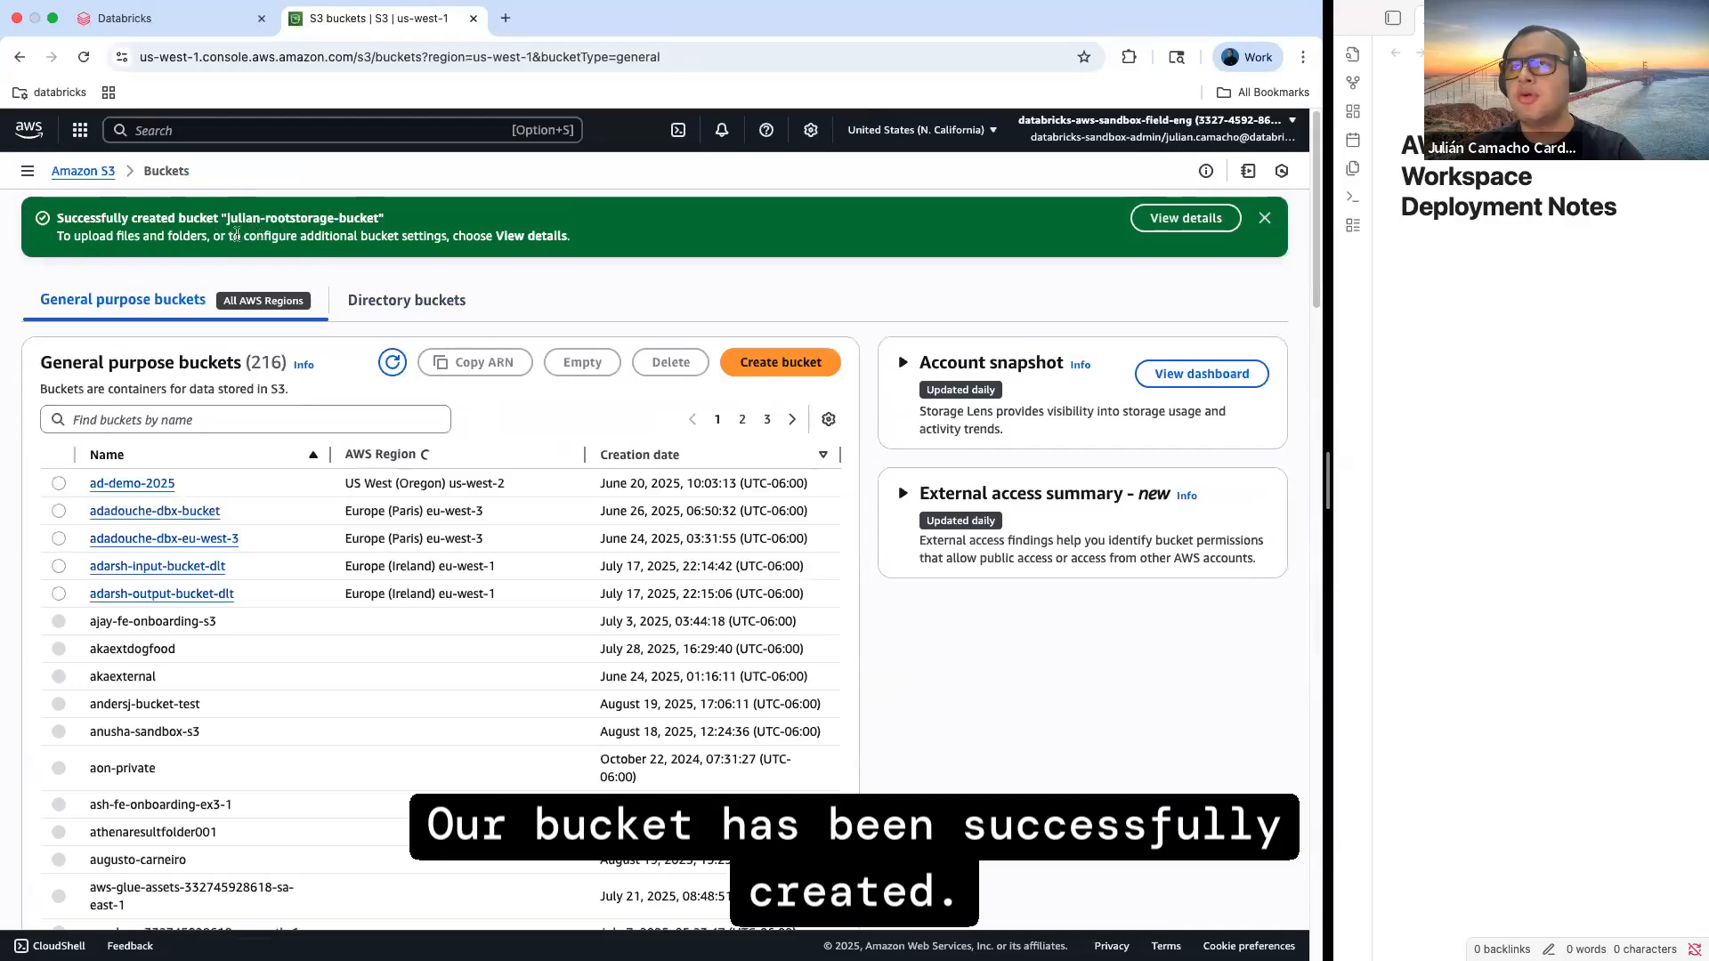
Search the bucket list for the owner's first name, open the root storage bucket and copy its name
{"action": "left_click", "coordinate": [210, 419]}
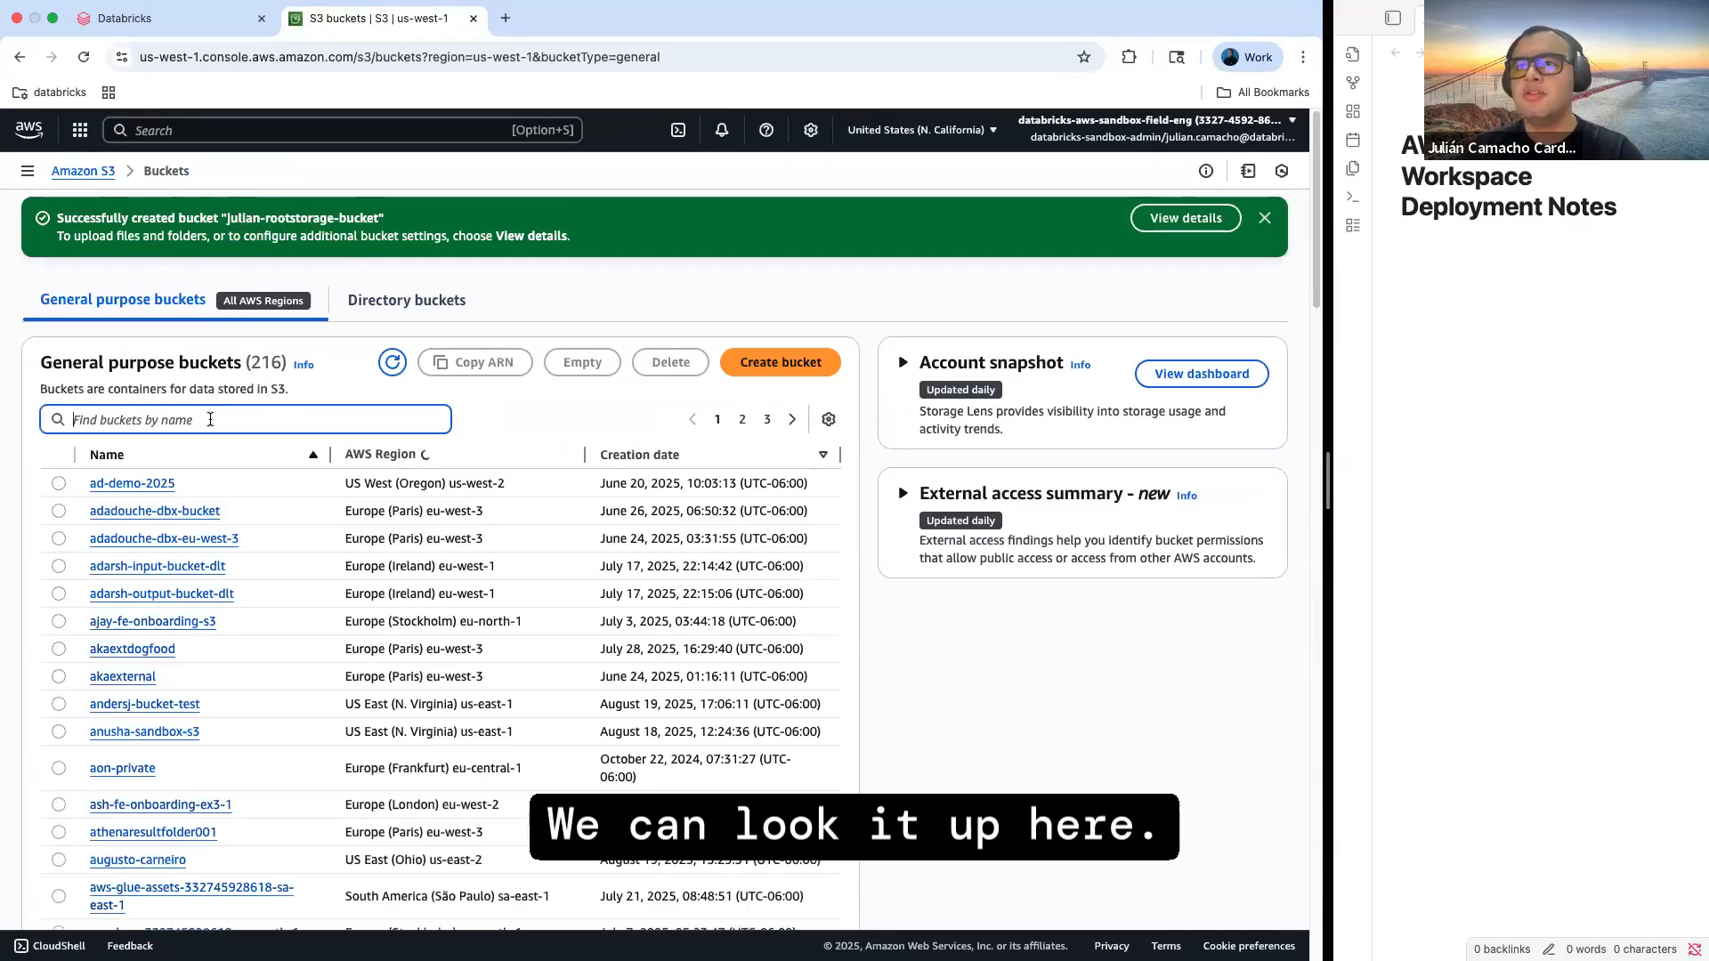
{"action": "type", "text": "julian"}
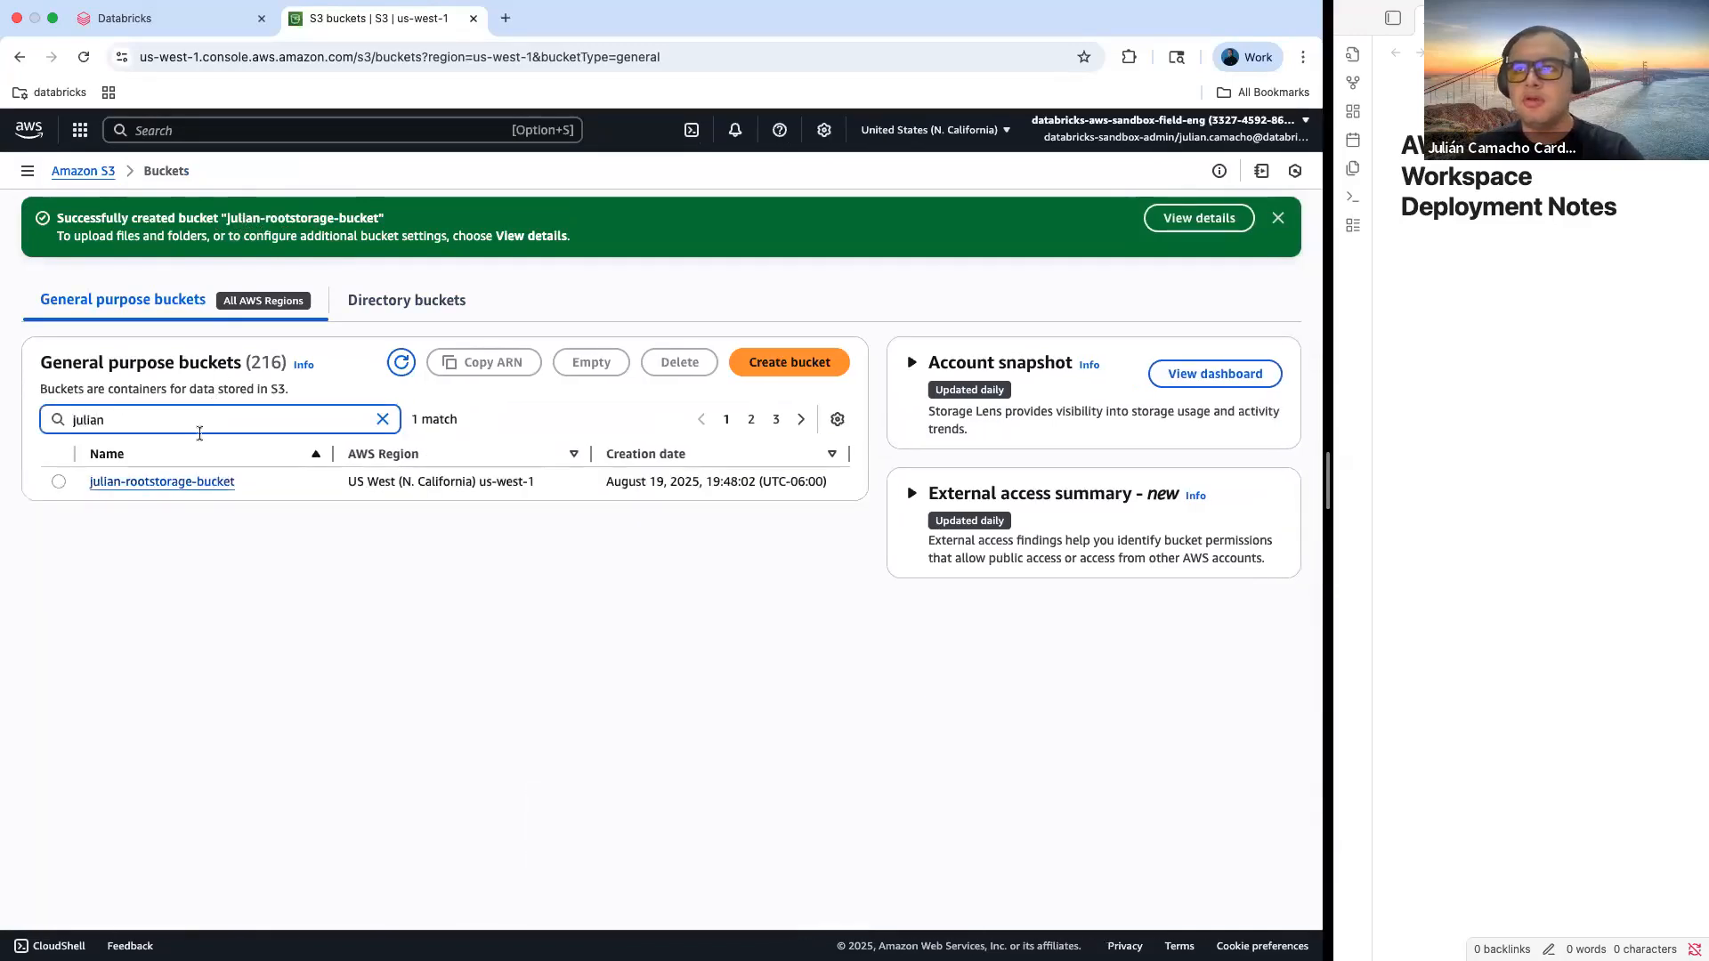
{"action": "left_click", "coordinate": [181, 479]}
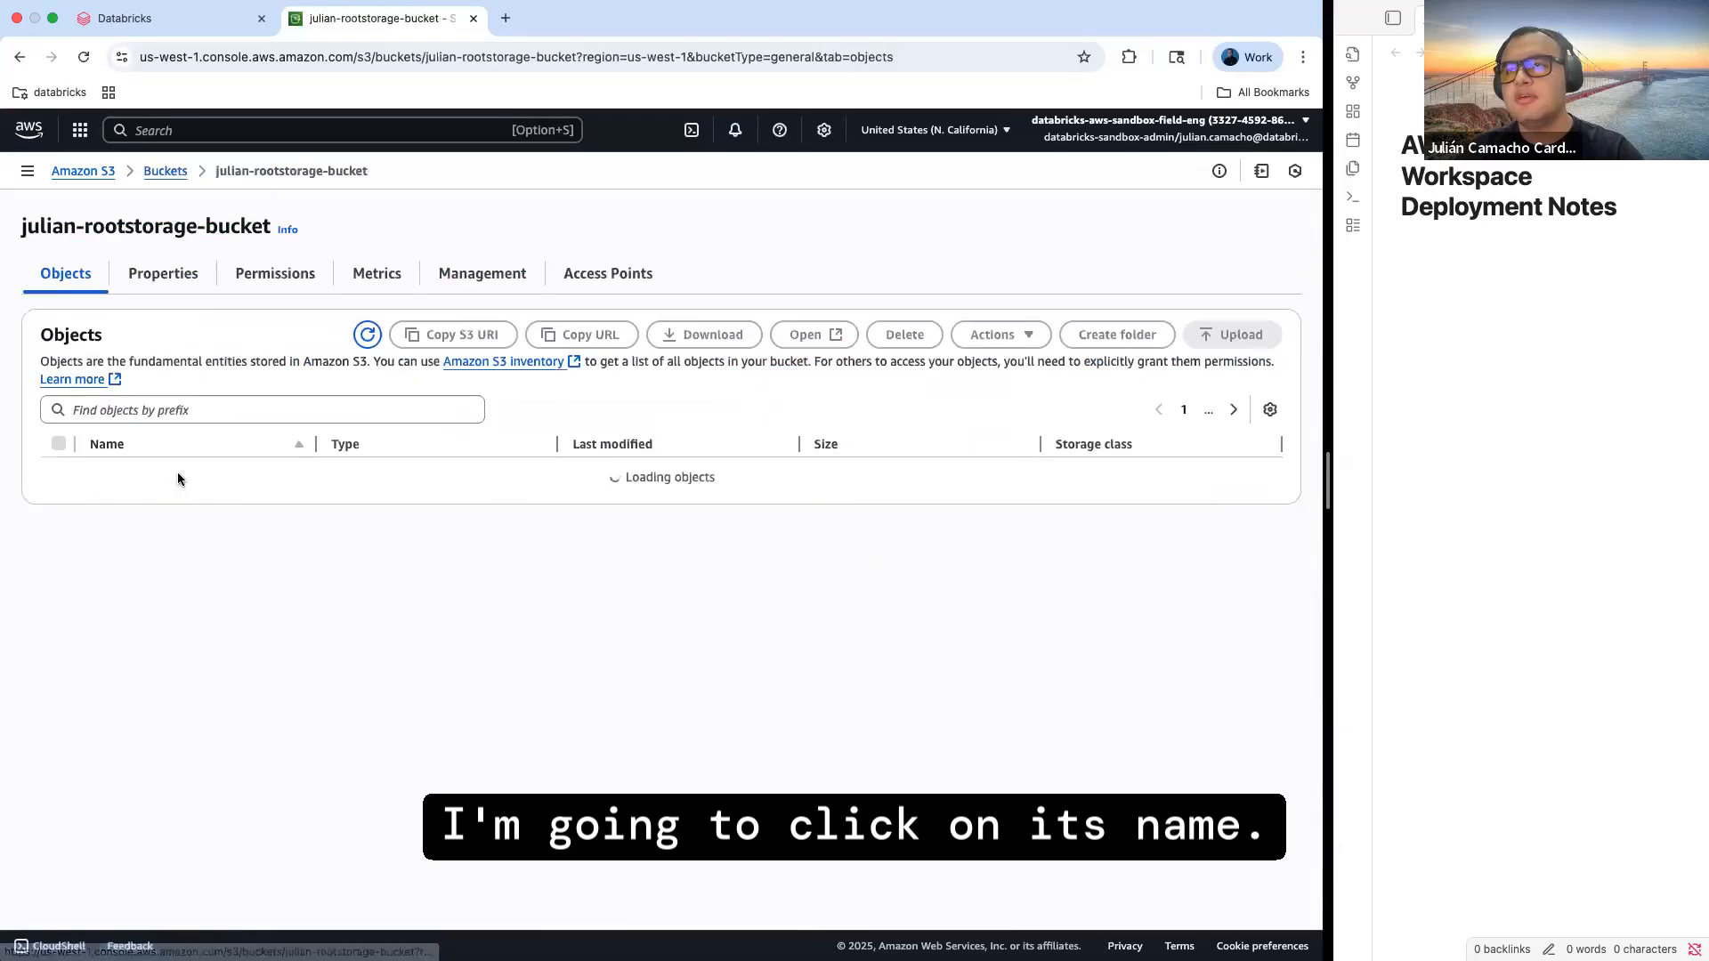
{"action": "triple_click", "coordinate": [218, 233]}
{"action": "key", "text": "super+c"}
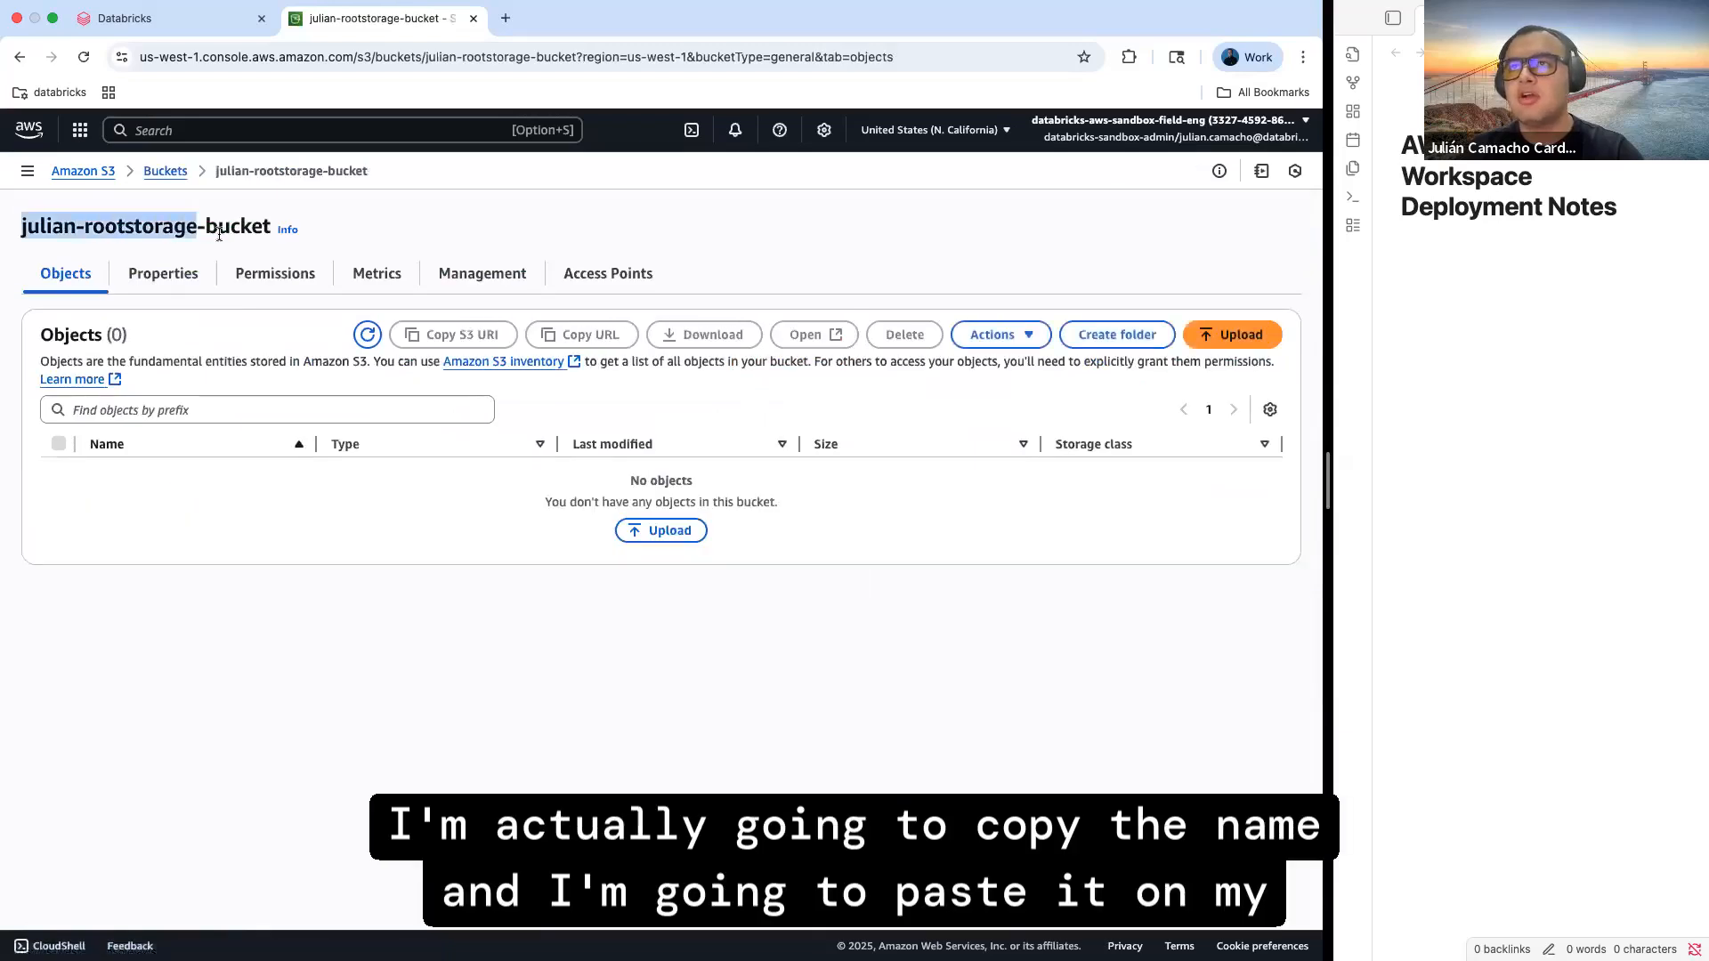
Add a "root bucket" line to the workspace deployment notes and paste the copied bucket name beneath it
{"action": "left_click", "coordinate": [1532, 295]}
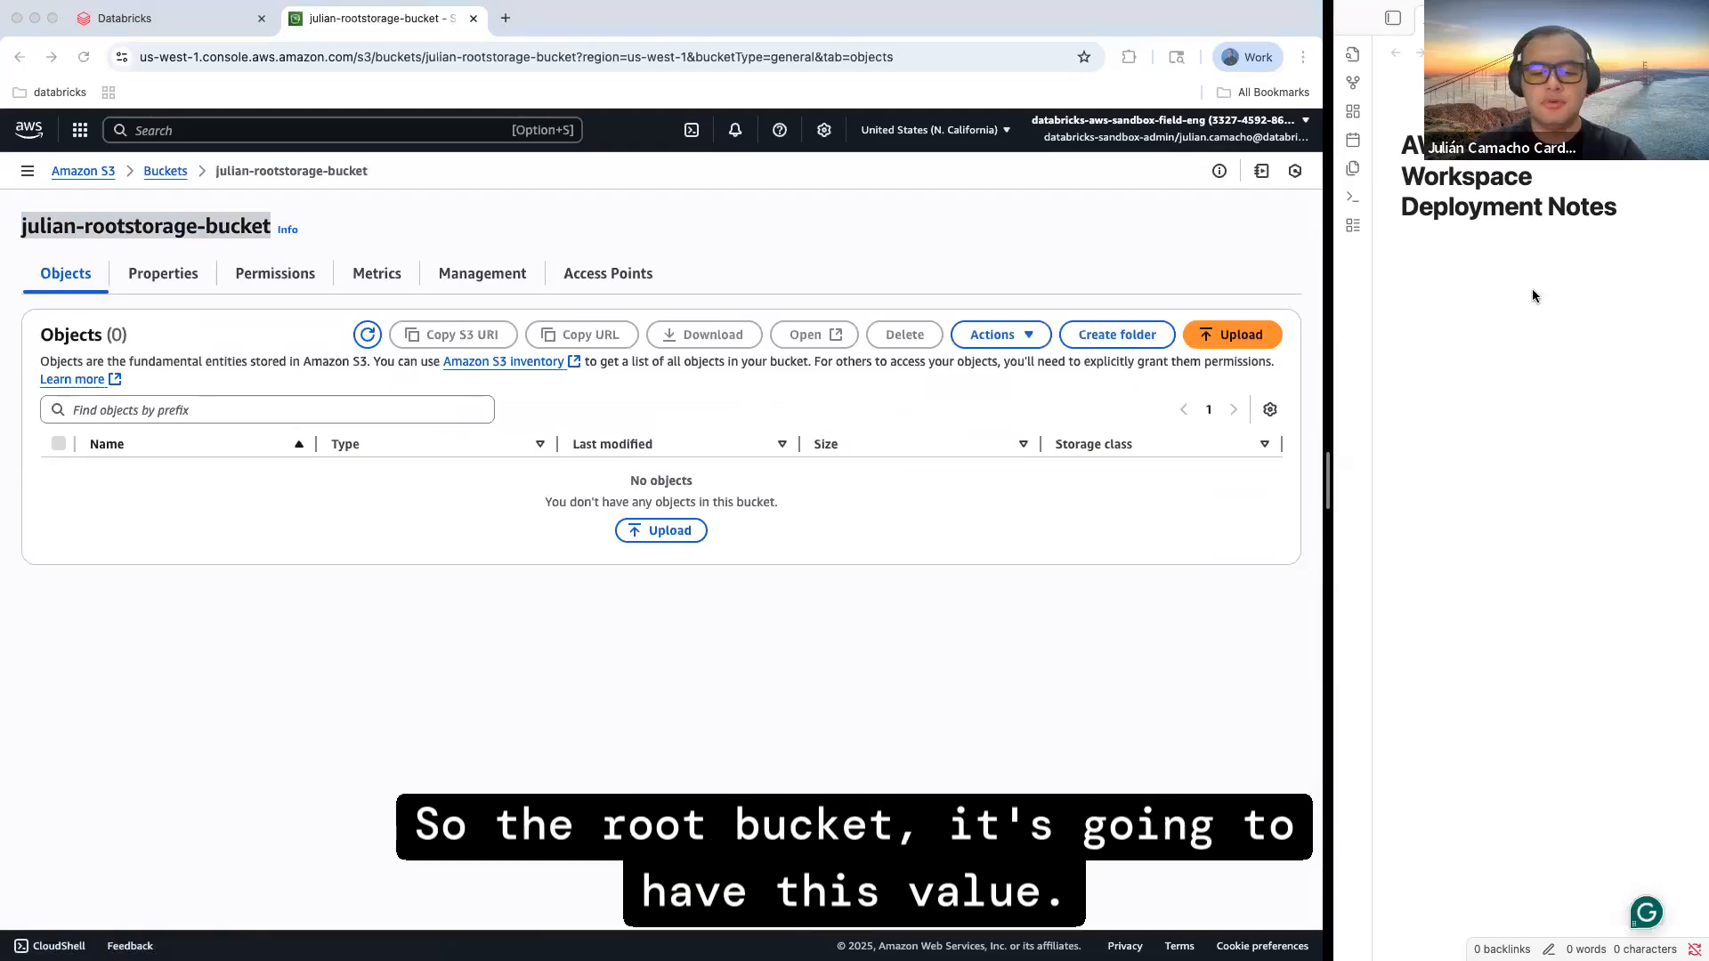
{"action": "type", "text": "root bucket"}
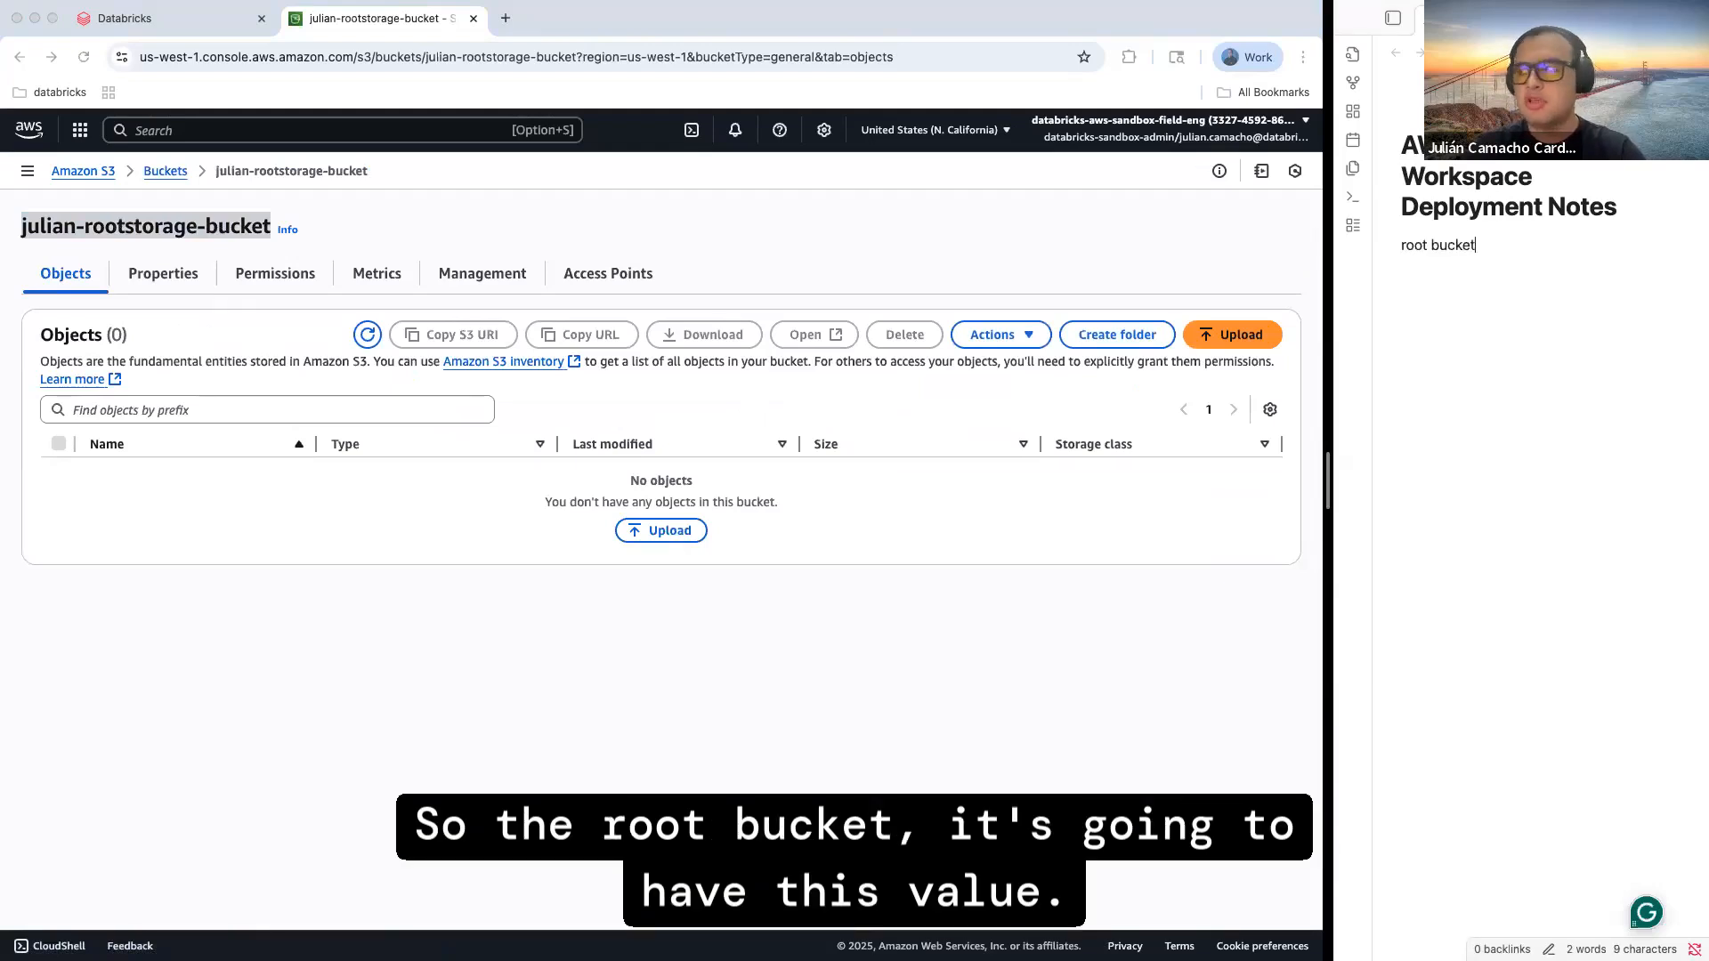
{"action": "key", "text": "Return"}
{"action": "key", "text": "super+v"}
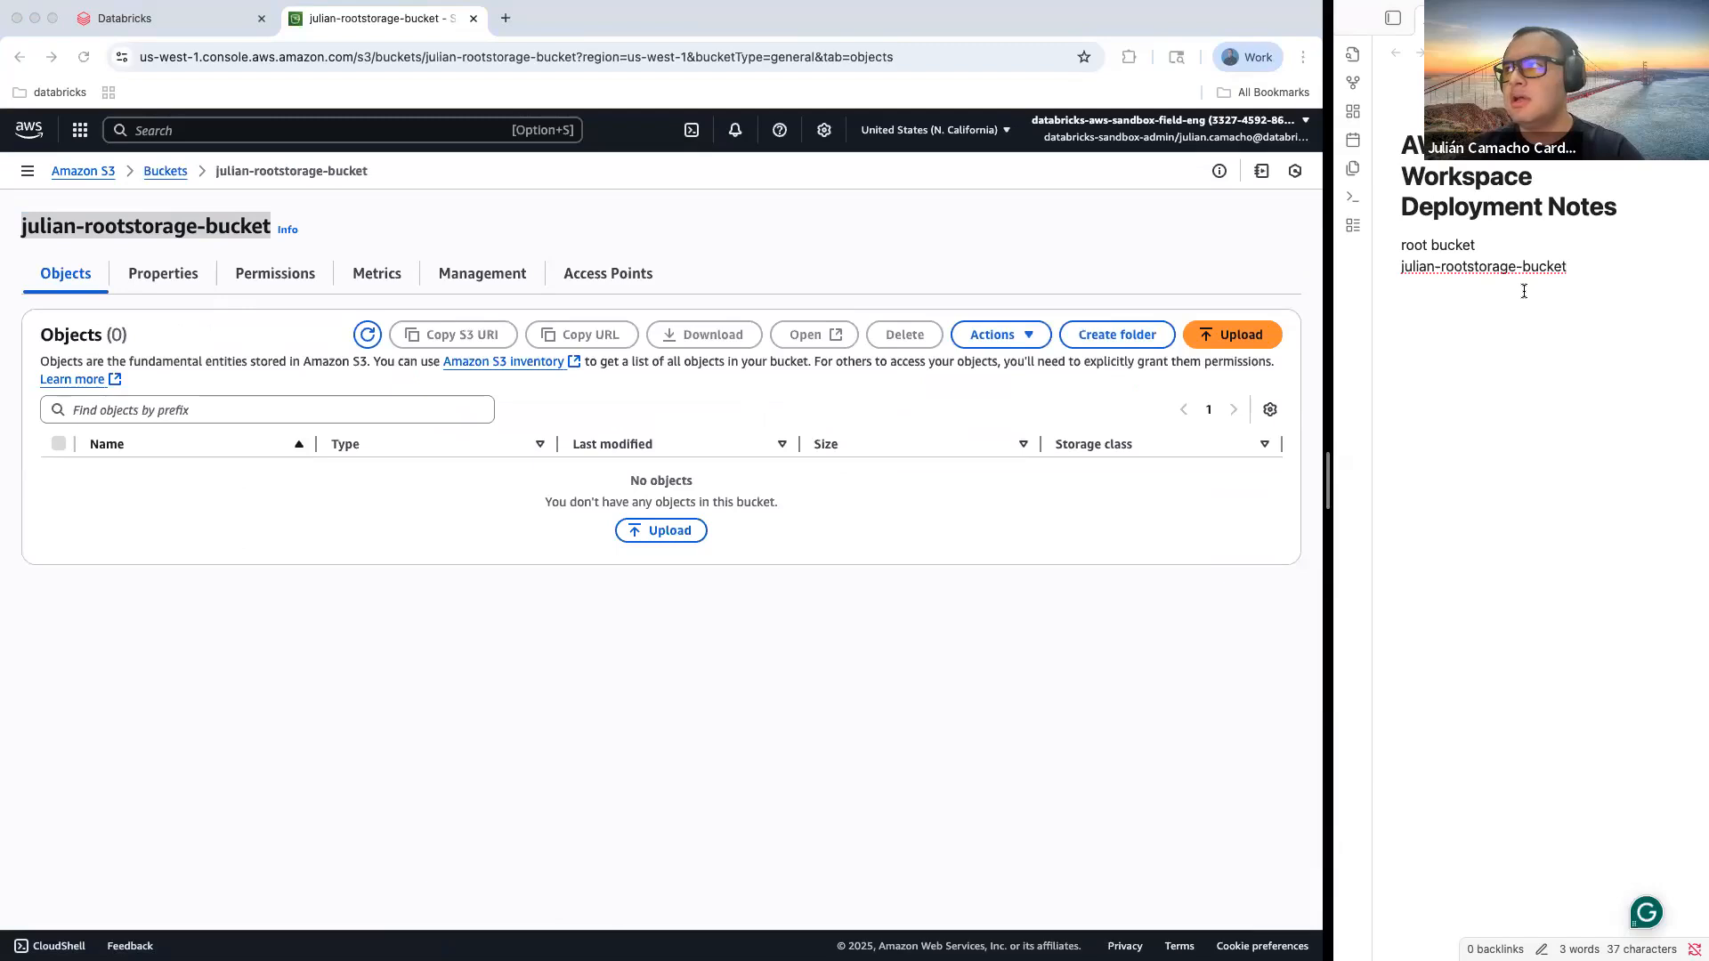
Switch to the Databricks workspace form and paste the copied bucket name as the storage configuration's bucket name
{"action": "left_click", "coordinate": [204, 20]}
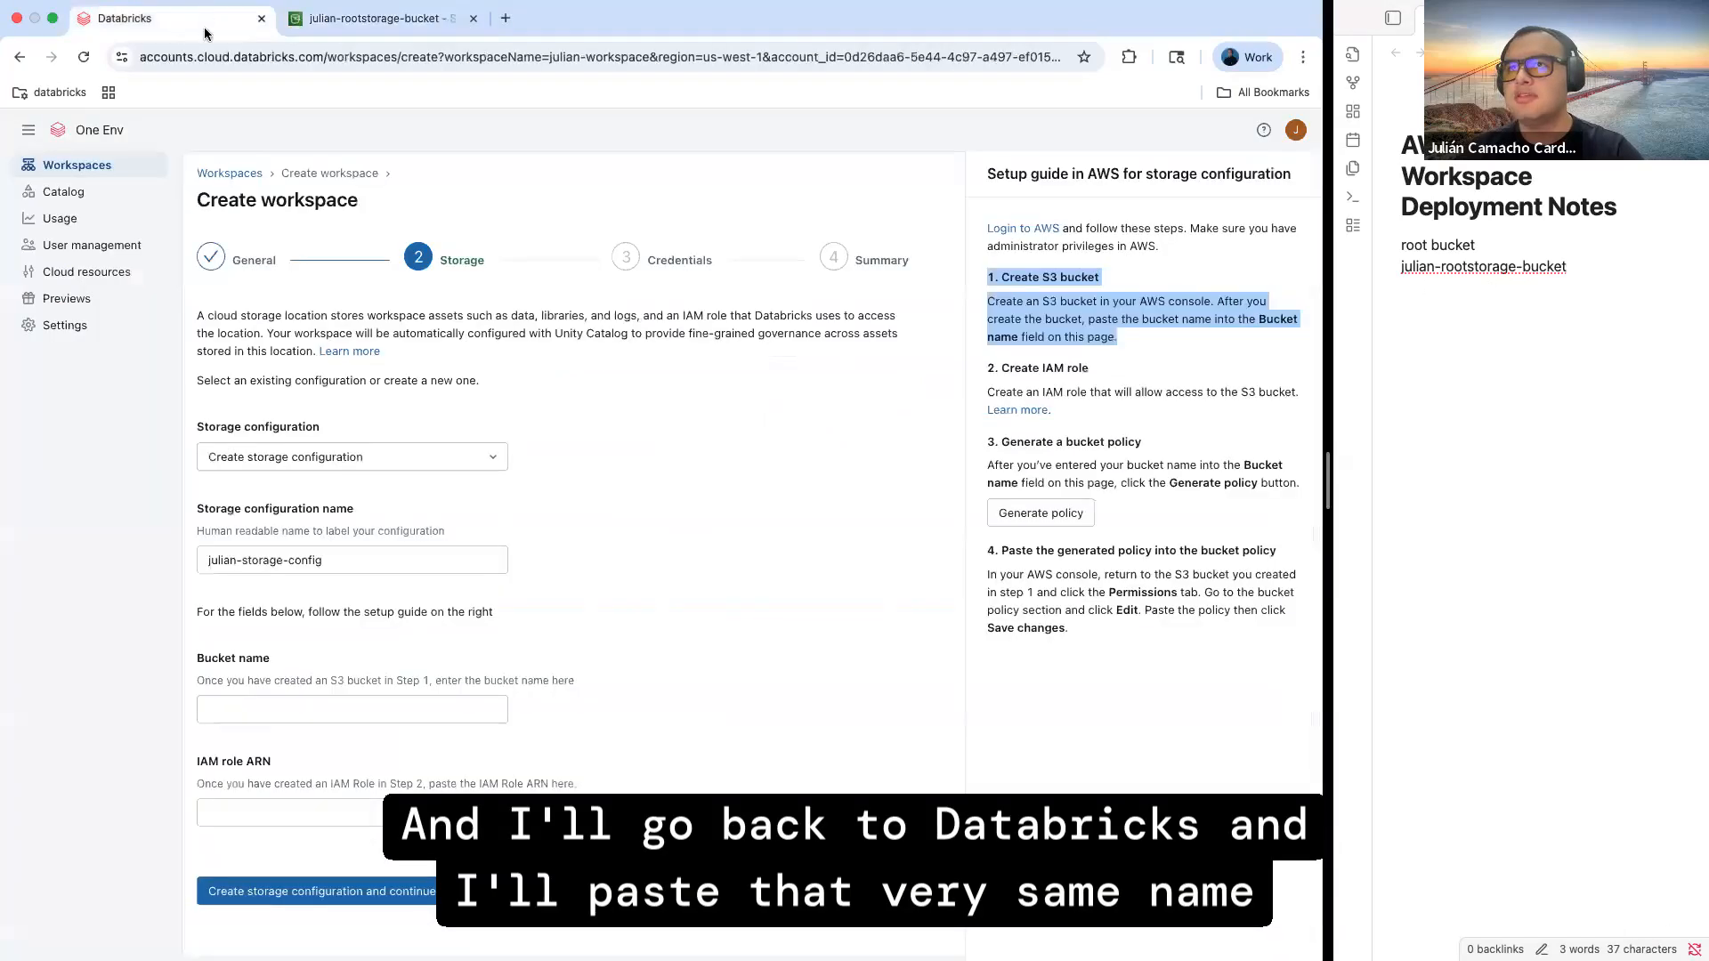
{"action": "left_click", "coordinate": [256, 707]}
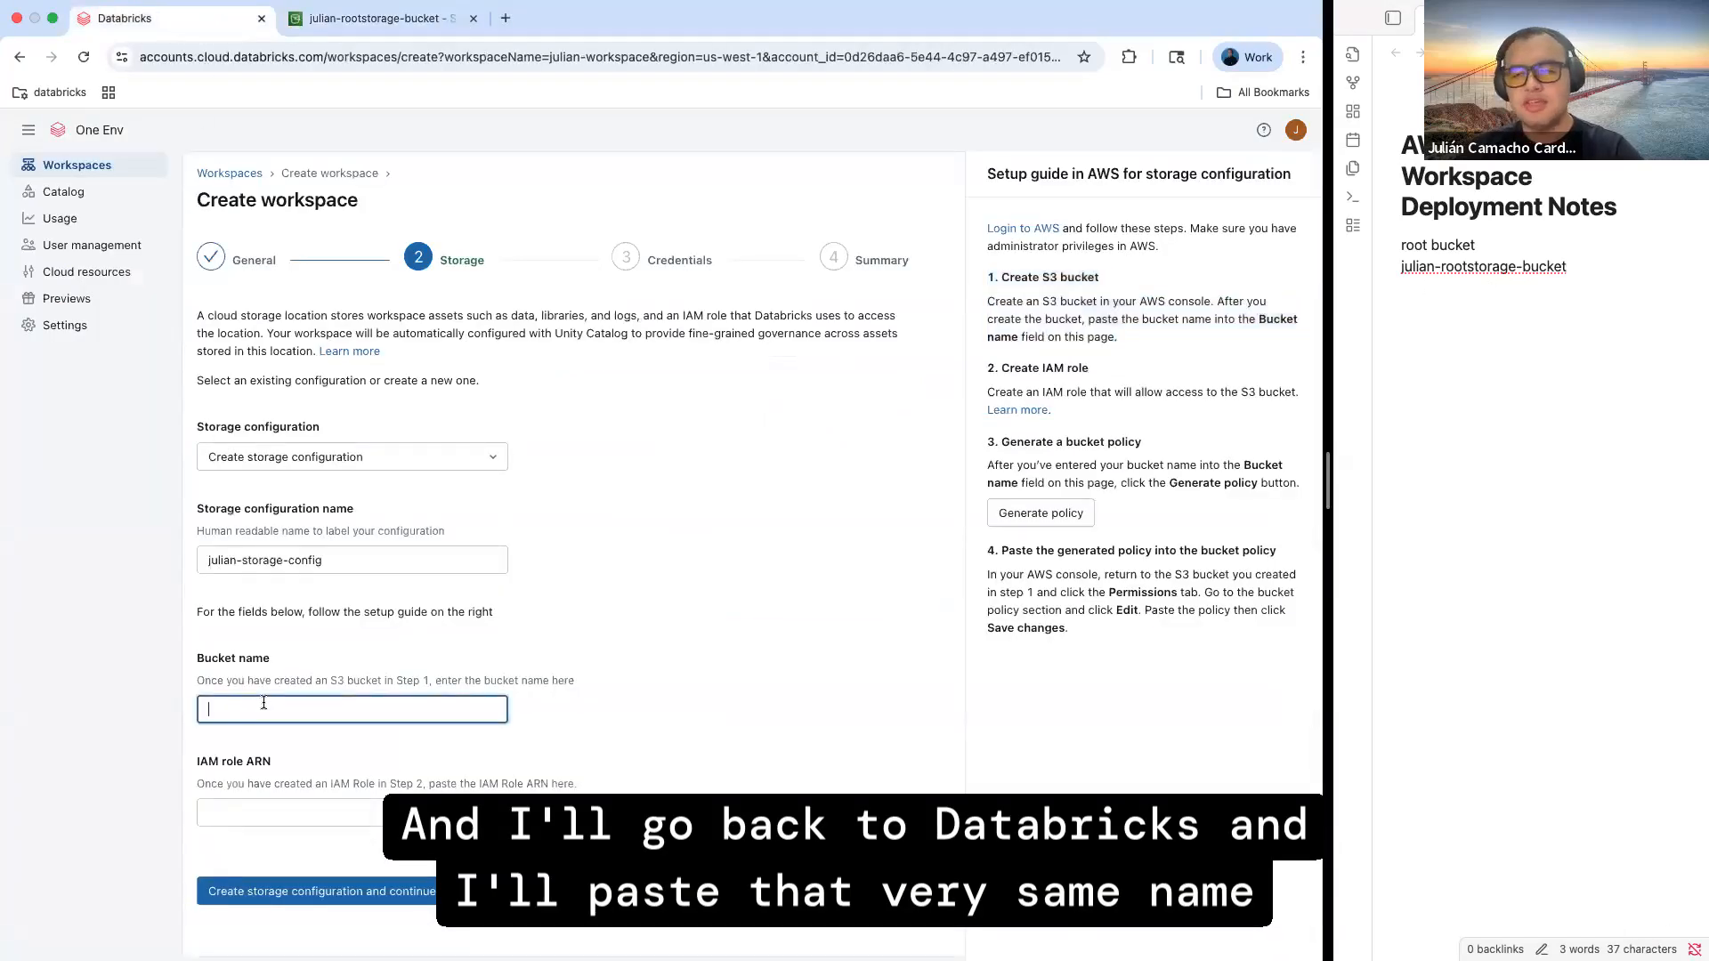
{"action": "key", "text": "super+v"}
{"action": "left_click", "coordinate": [542, 695]}
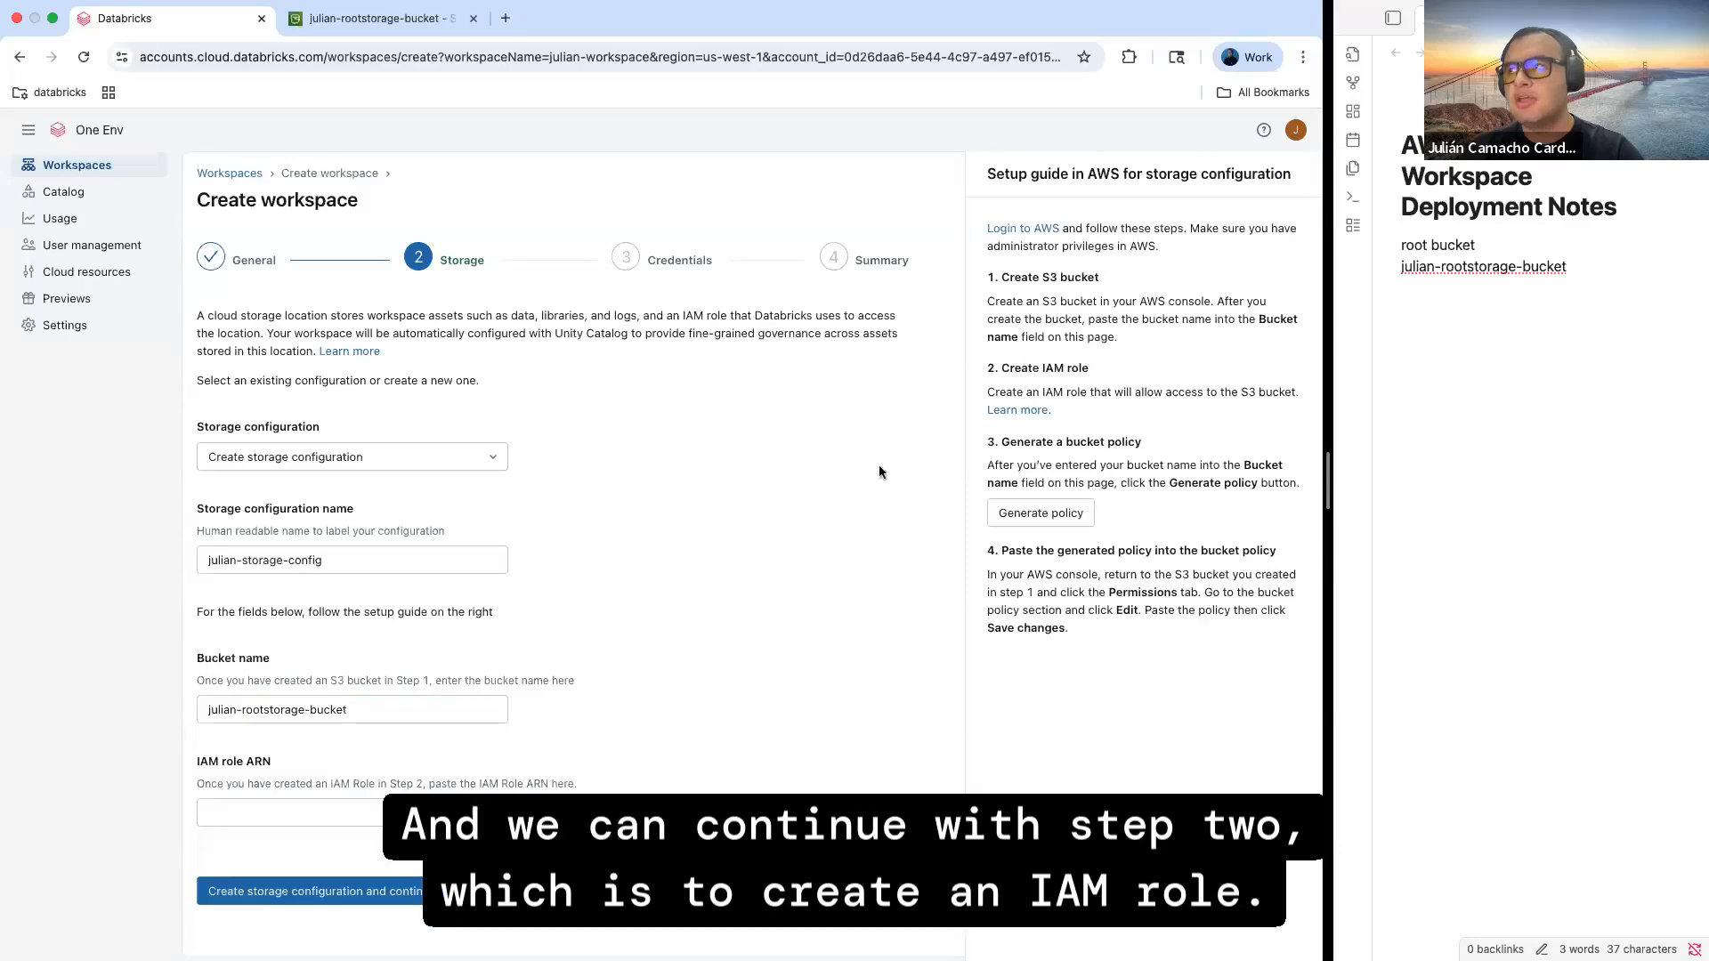
Review the setup guide's Create IAM role instructions and open the linked documentation about it
{"action": "left_click_drag", "start_coordinate": [984, 375], "coordinate": [1168, 419]}
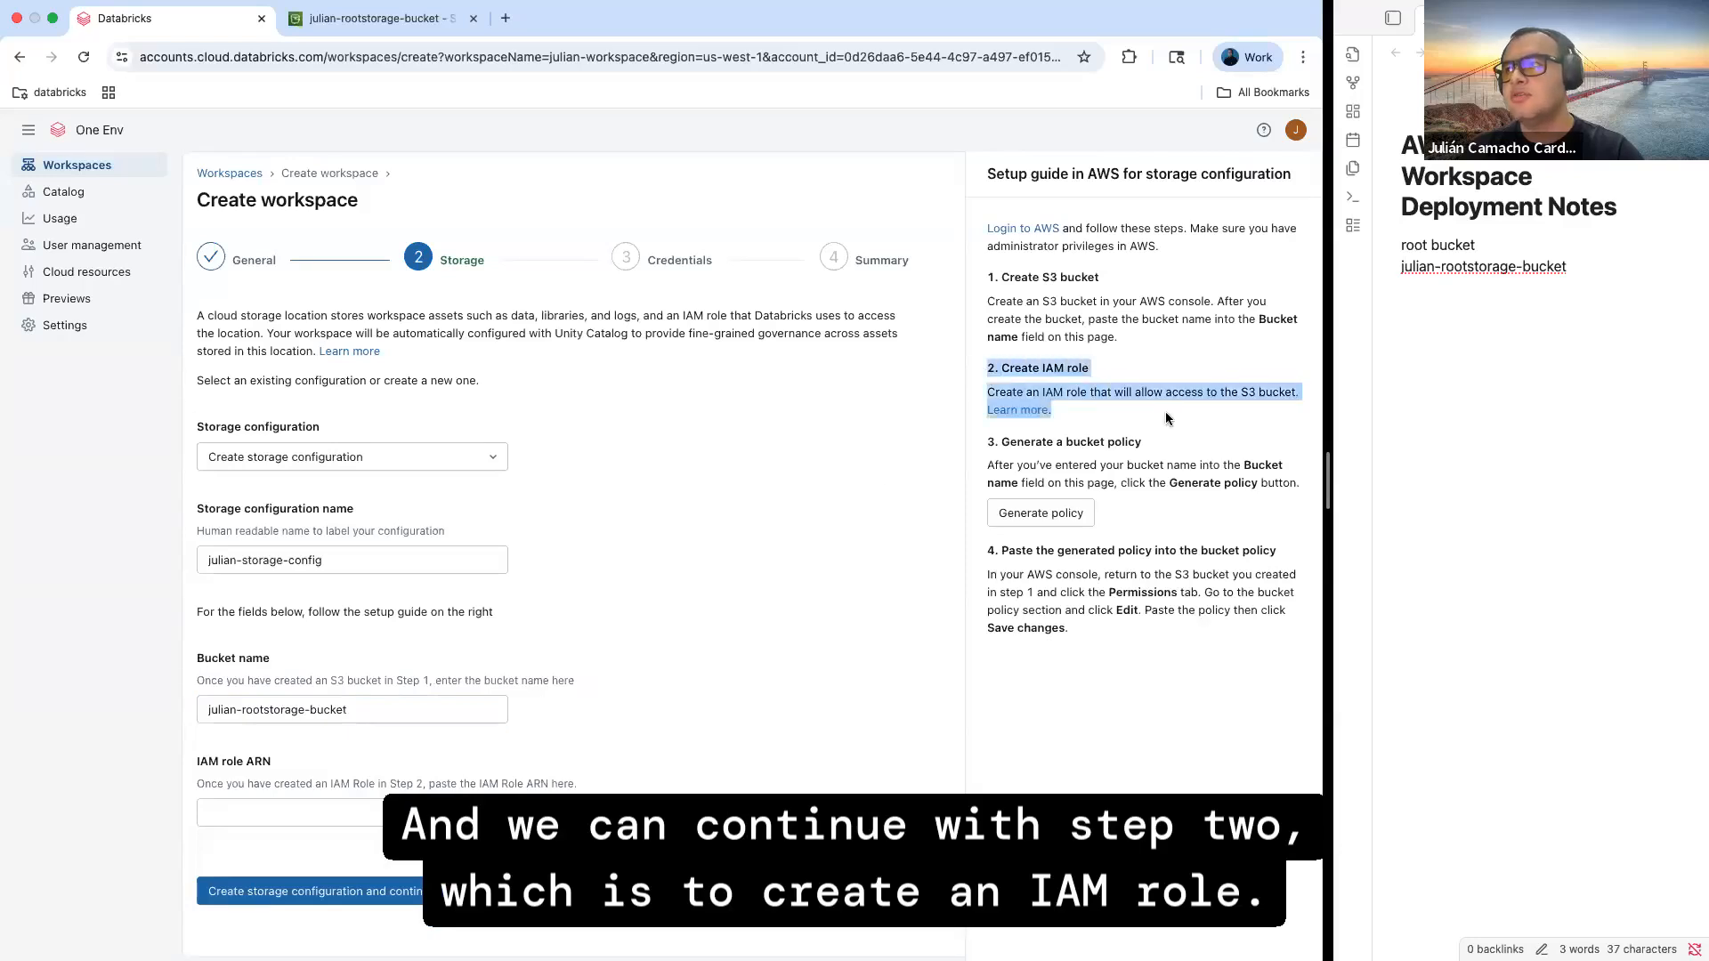
{"action": "left_click", "coordinate": [1169, 419]}
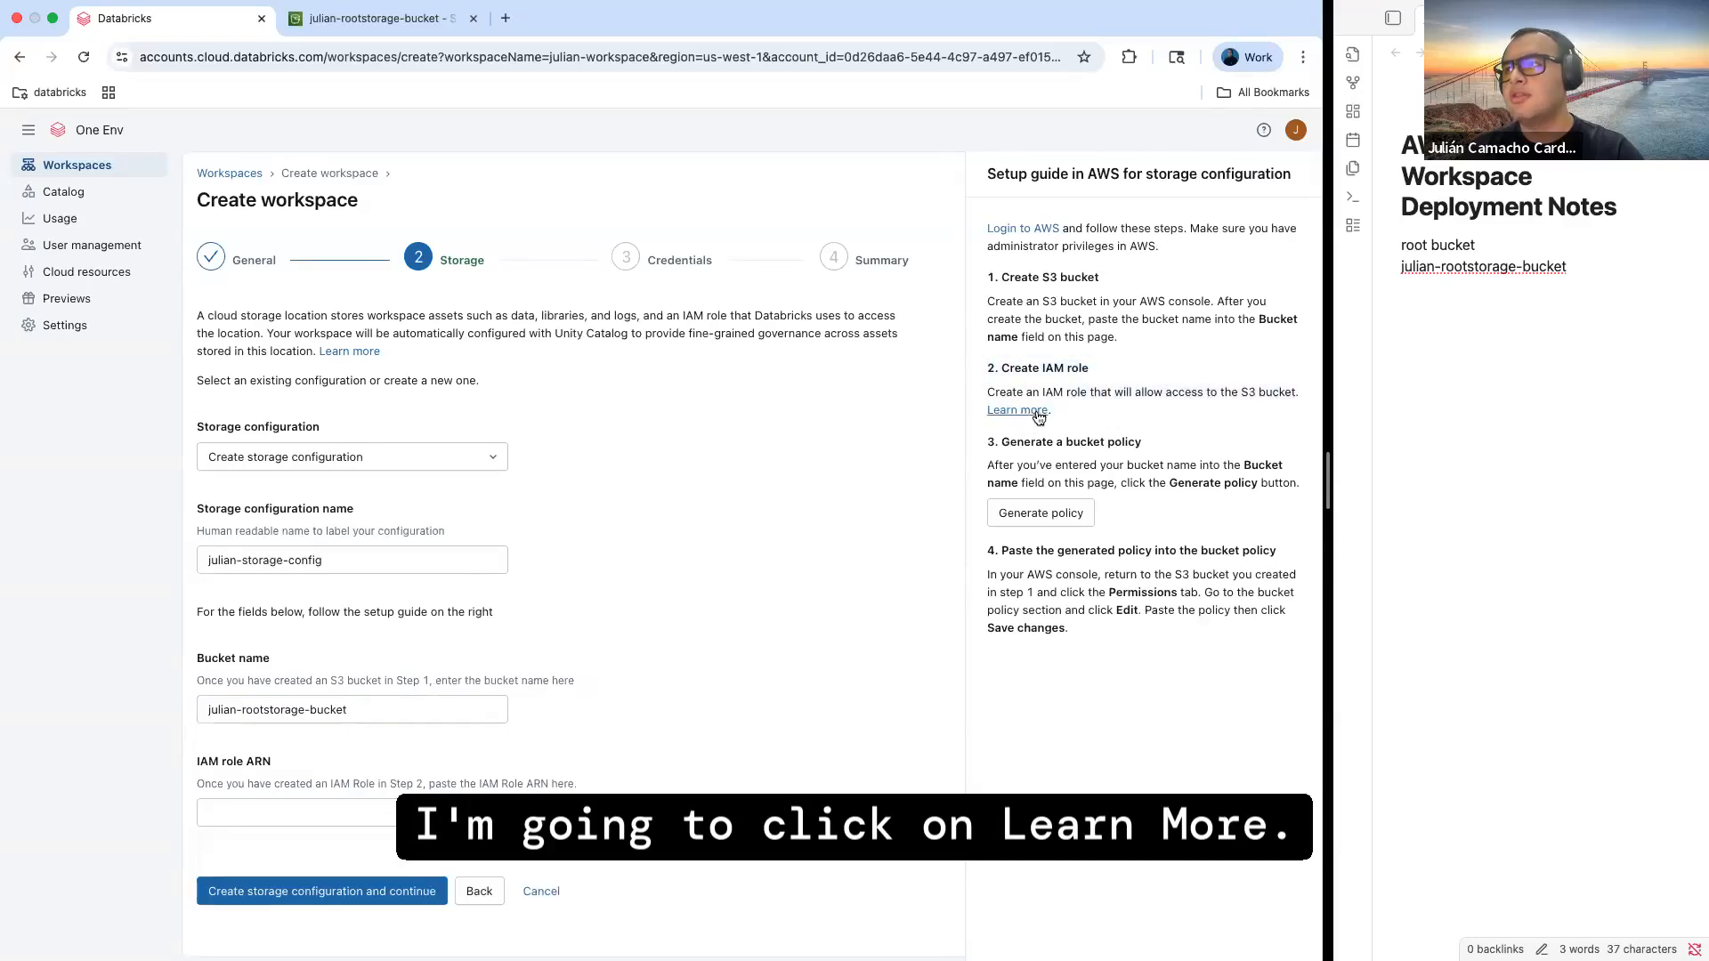
{"action": "left_click", "coordinate": [1031, 411]}
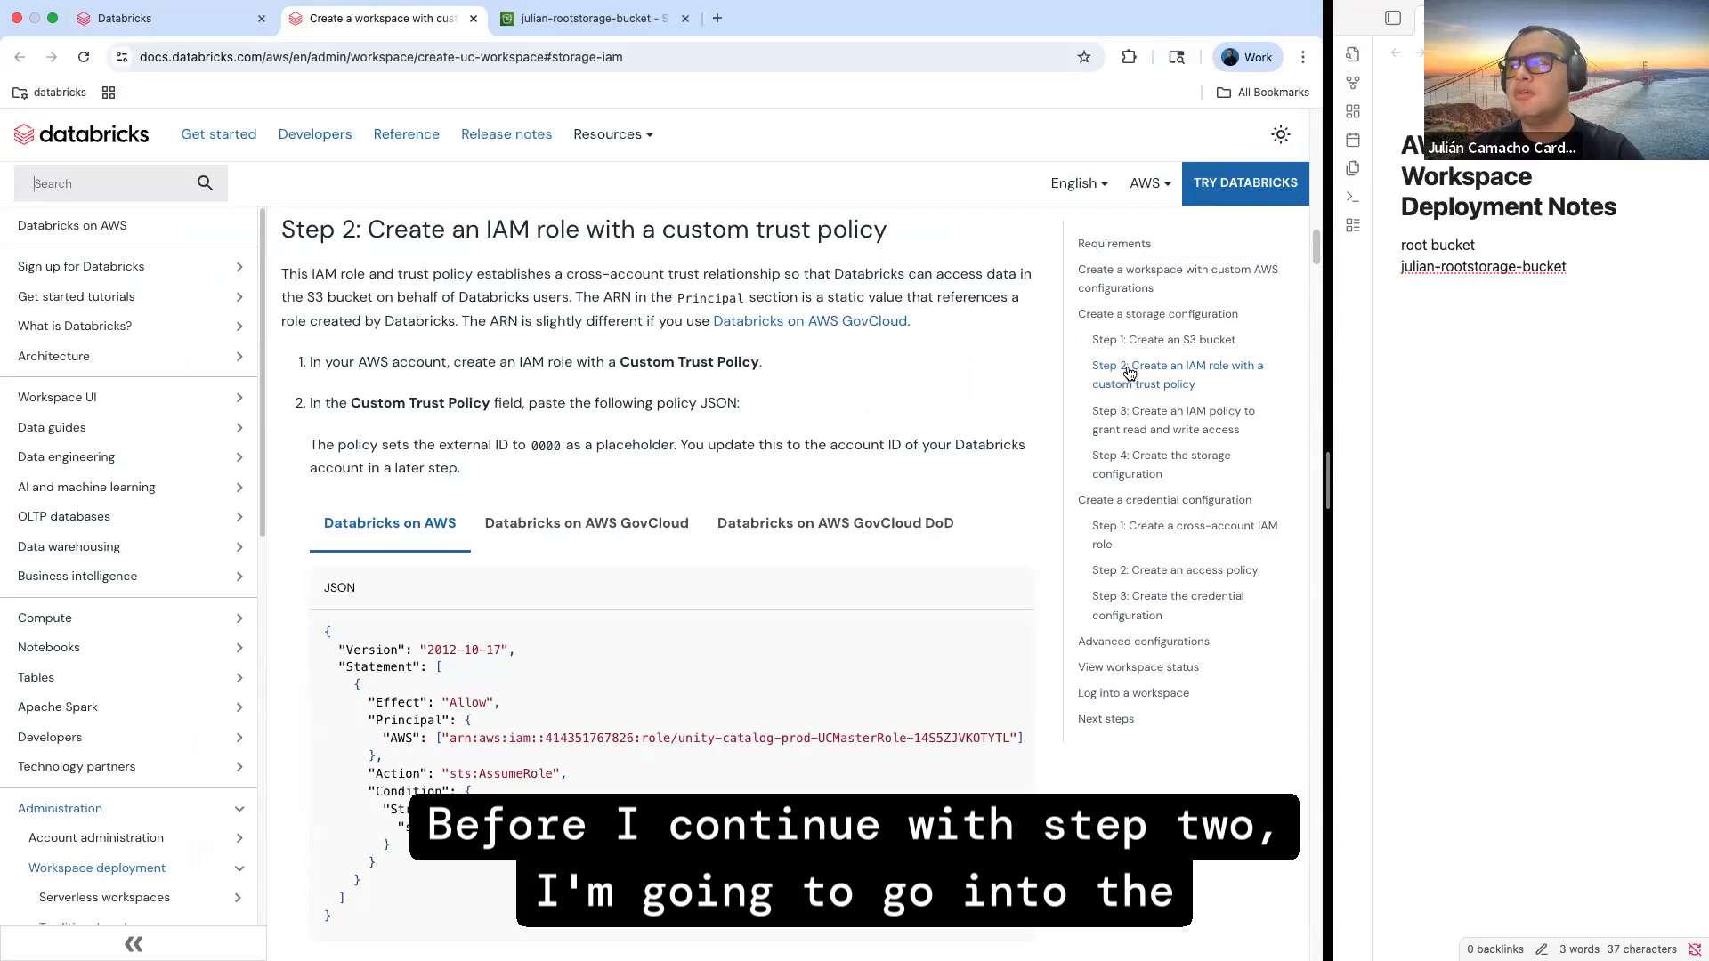
Examine the documentation's Requirements section for the needed admin role, AWS permissions, VPC and NAT gateway, and STS endpoint
{"action": "left_click", "coordinate": [1114, 248]}
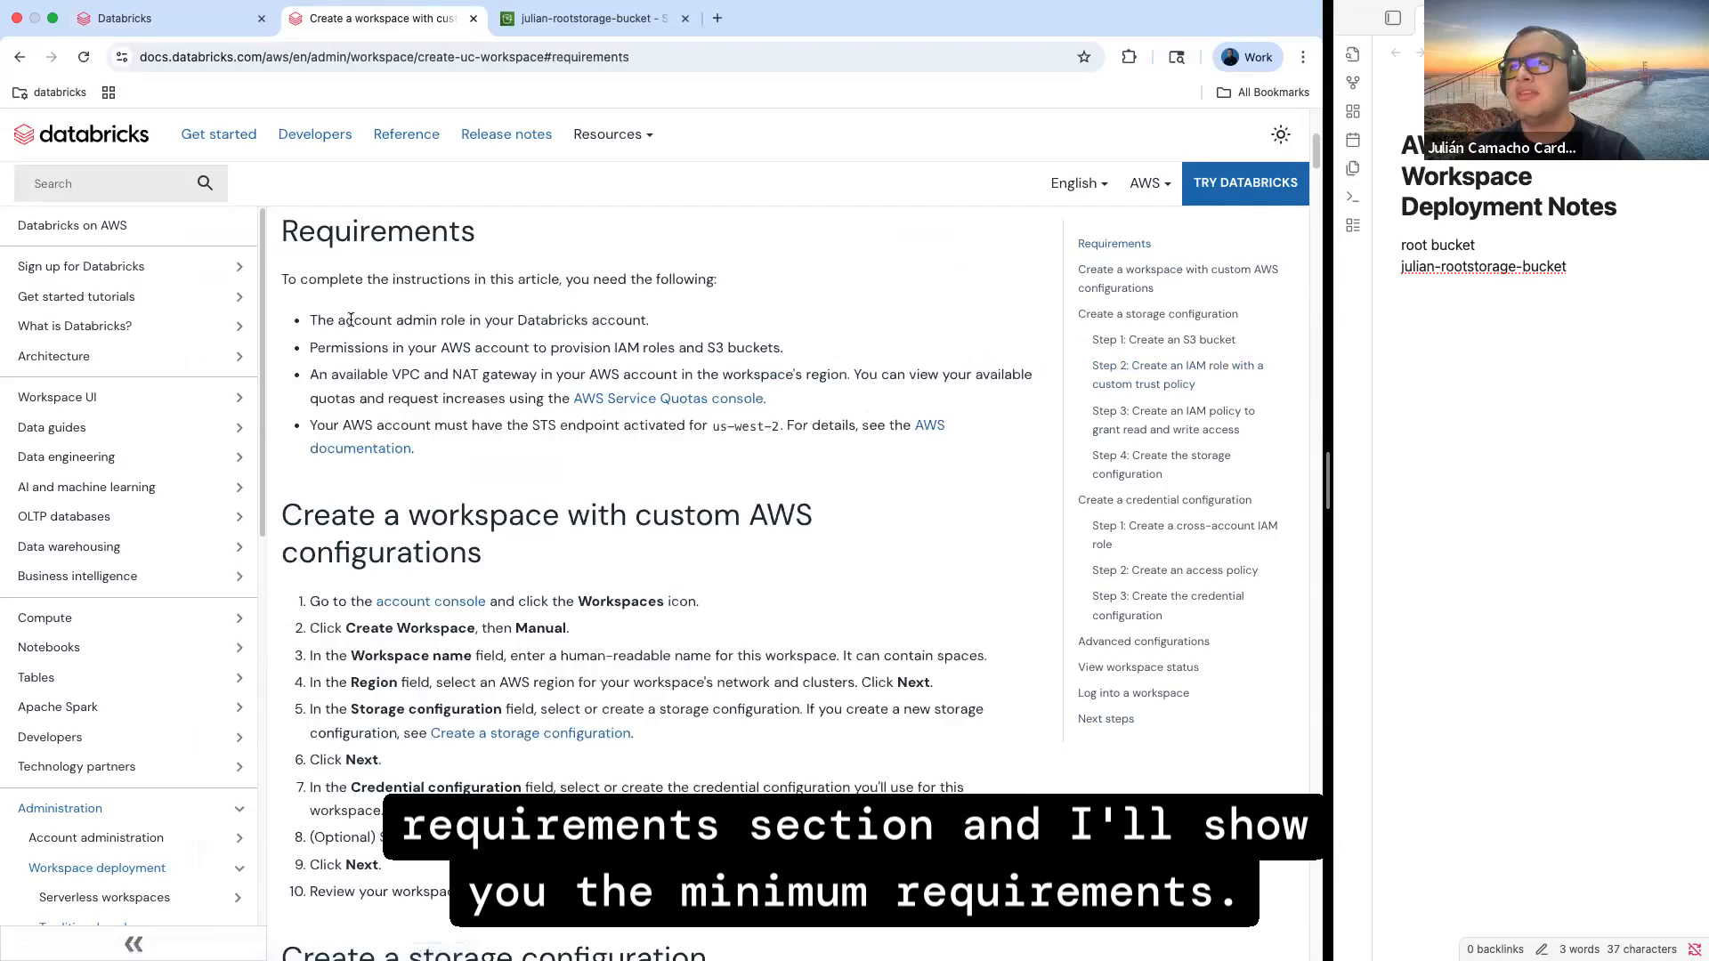
{"action": "left_click_drag", "start_coordinate": [353, 319], "coordinate": [635, 321]}
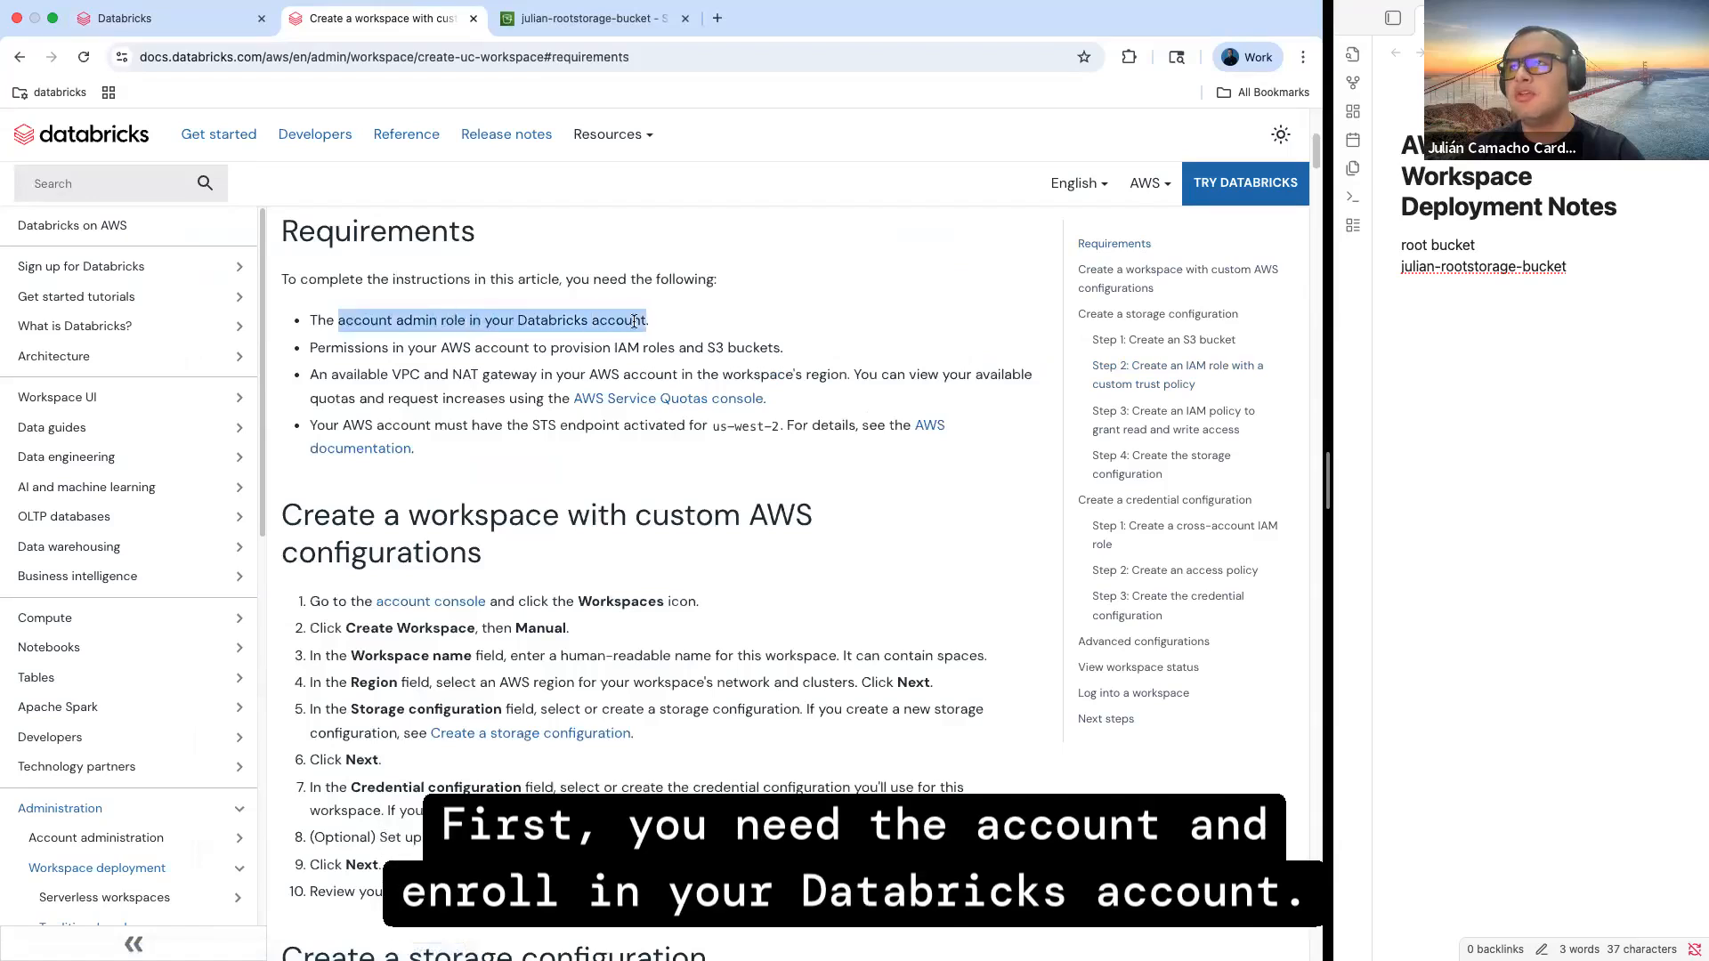
{"action": "left_click", "coordinate": [147, 24]}
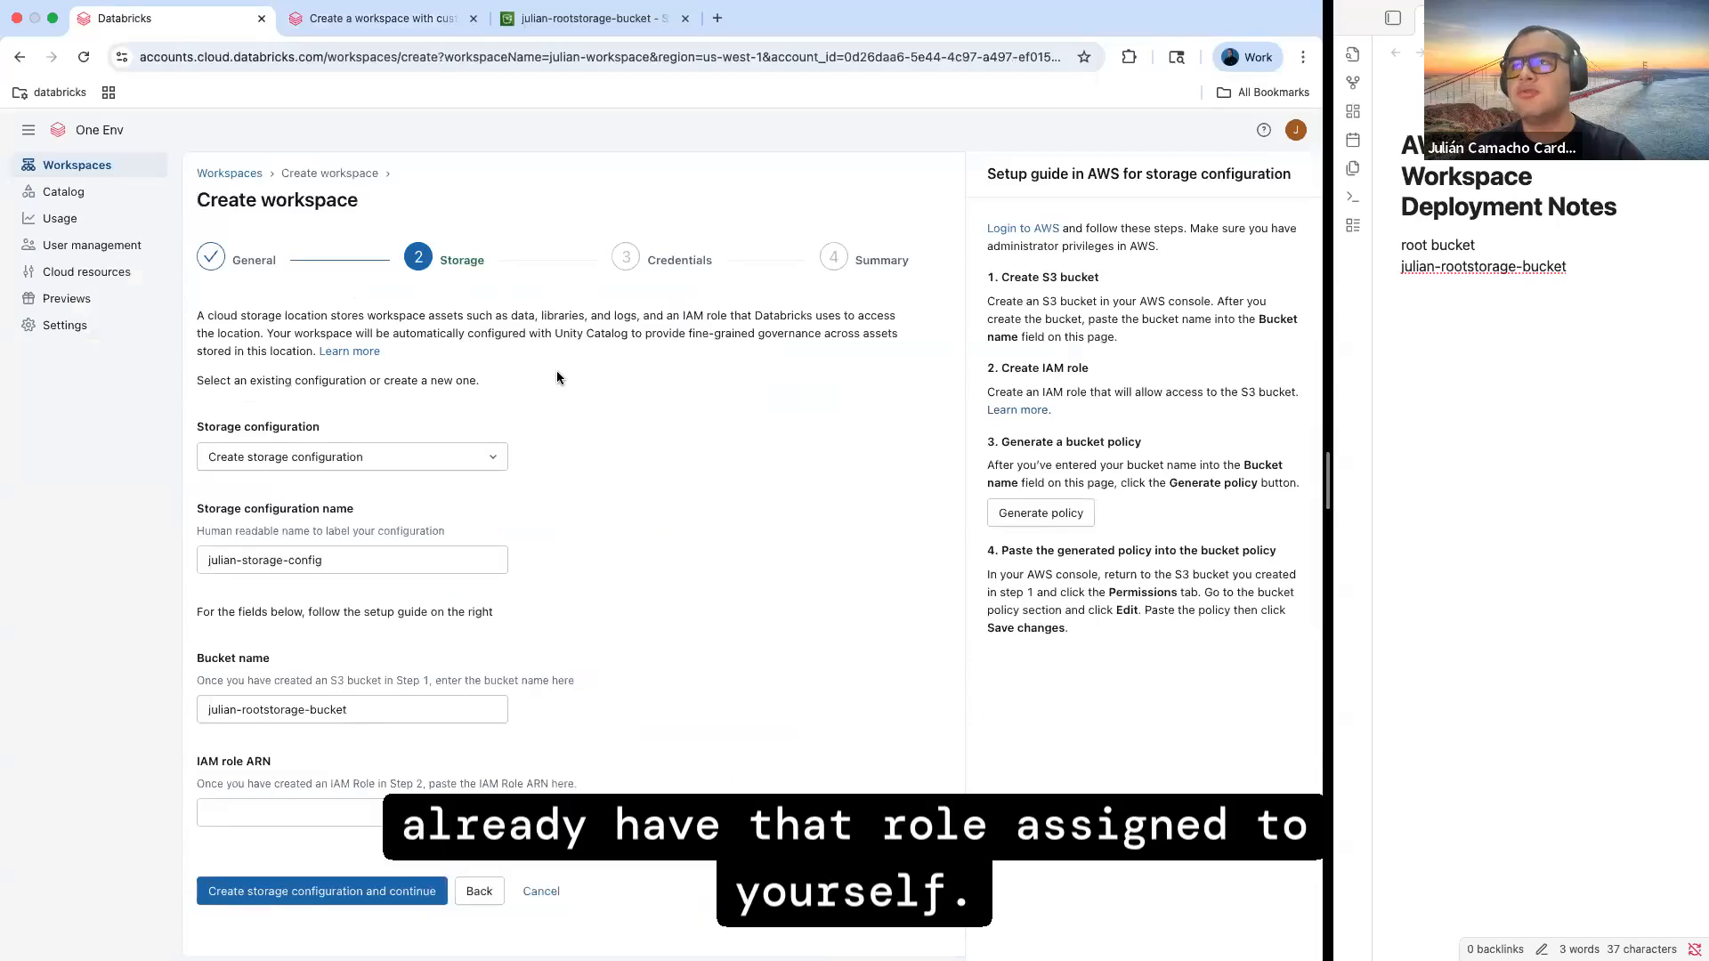
{"action": "left_click", "coordinate": [369, 19]}
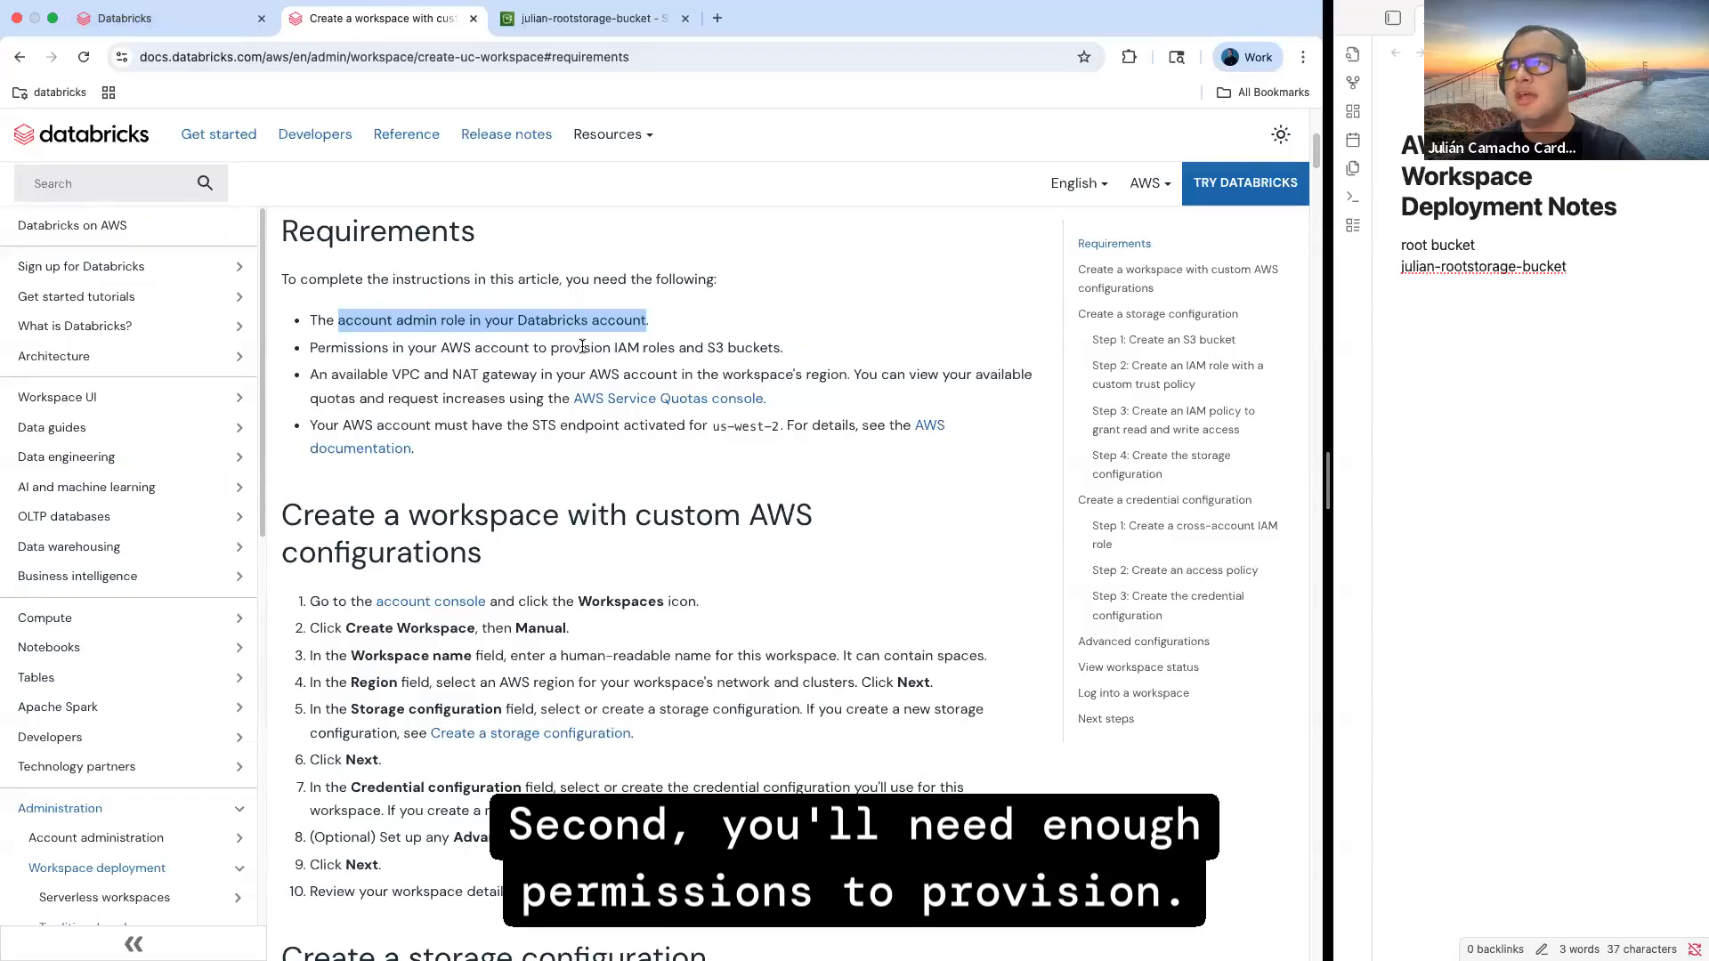
{"action": "left_click_drag", "start_coordinate": [582, 346], "coordinate": [741, 343]}
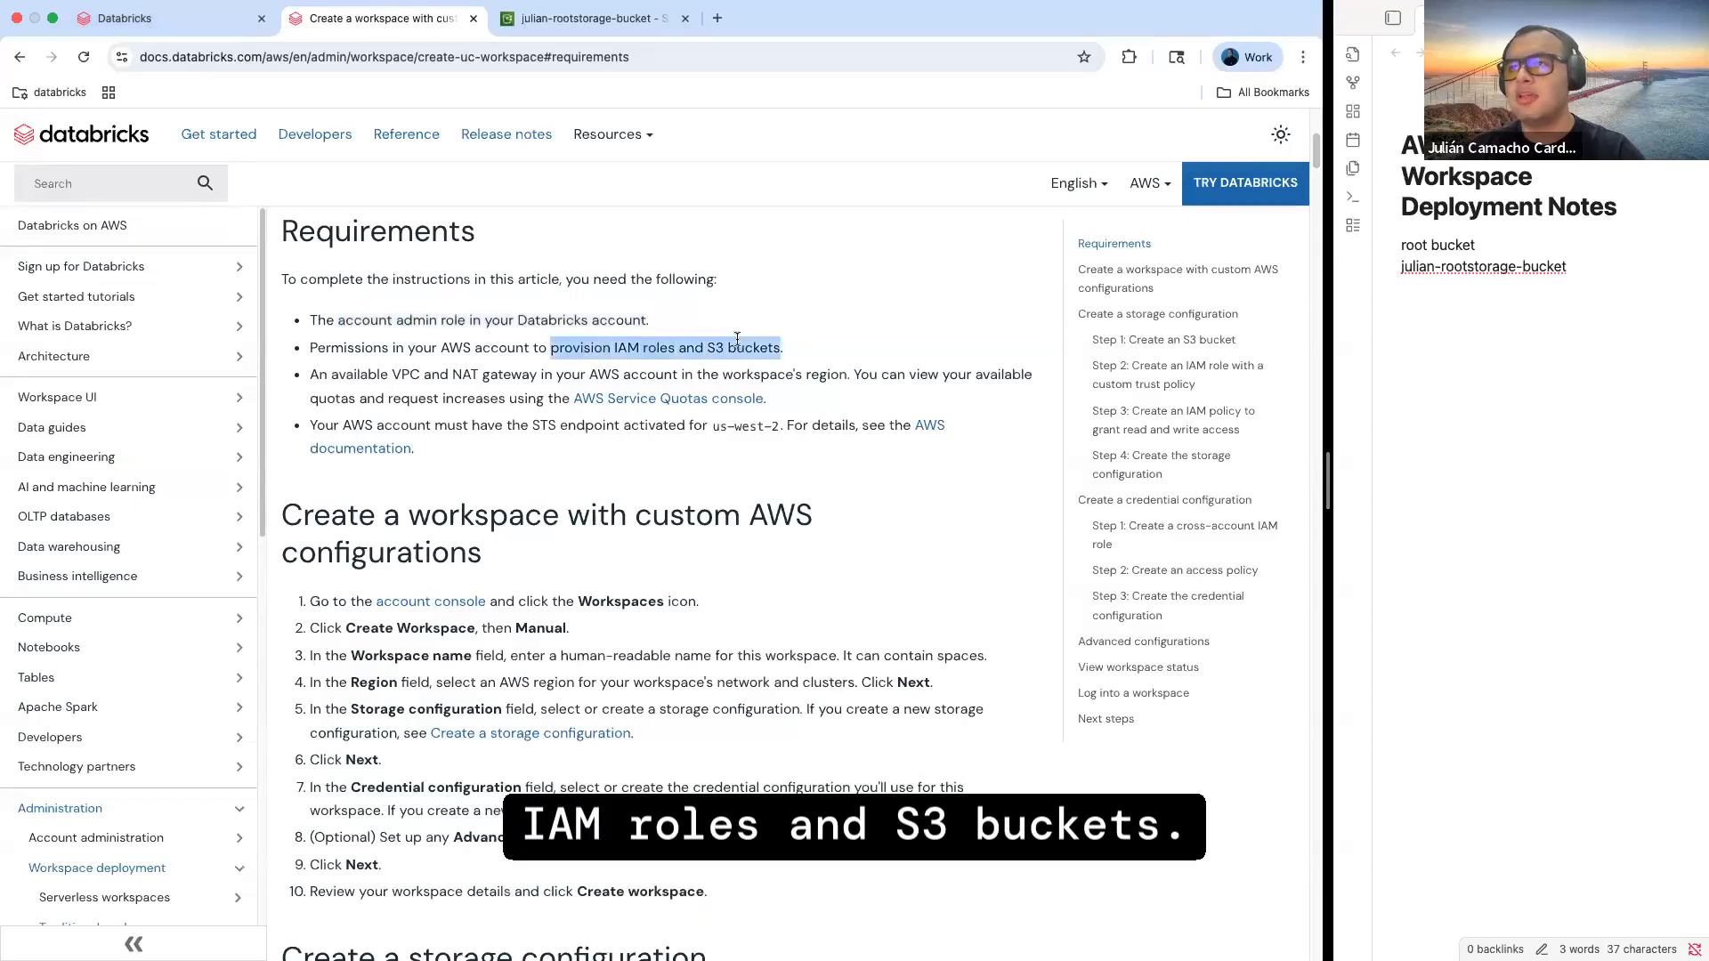
{"action": "double_click", "coordinate": [360, 374]}
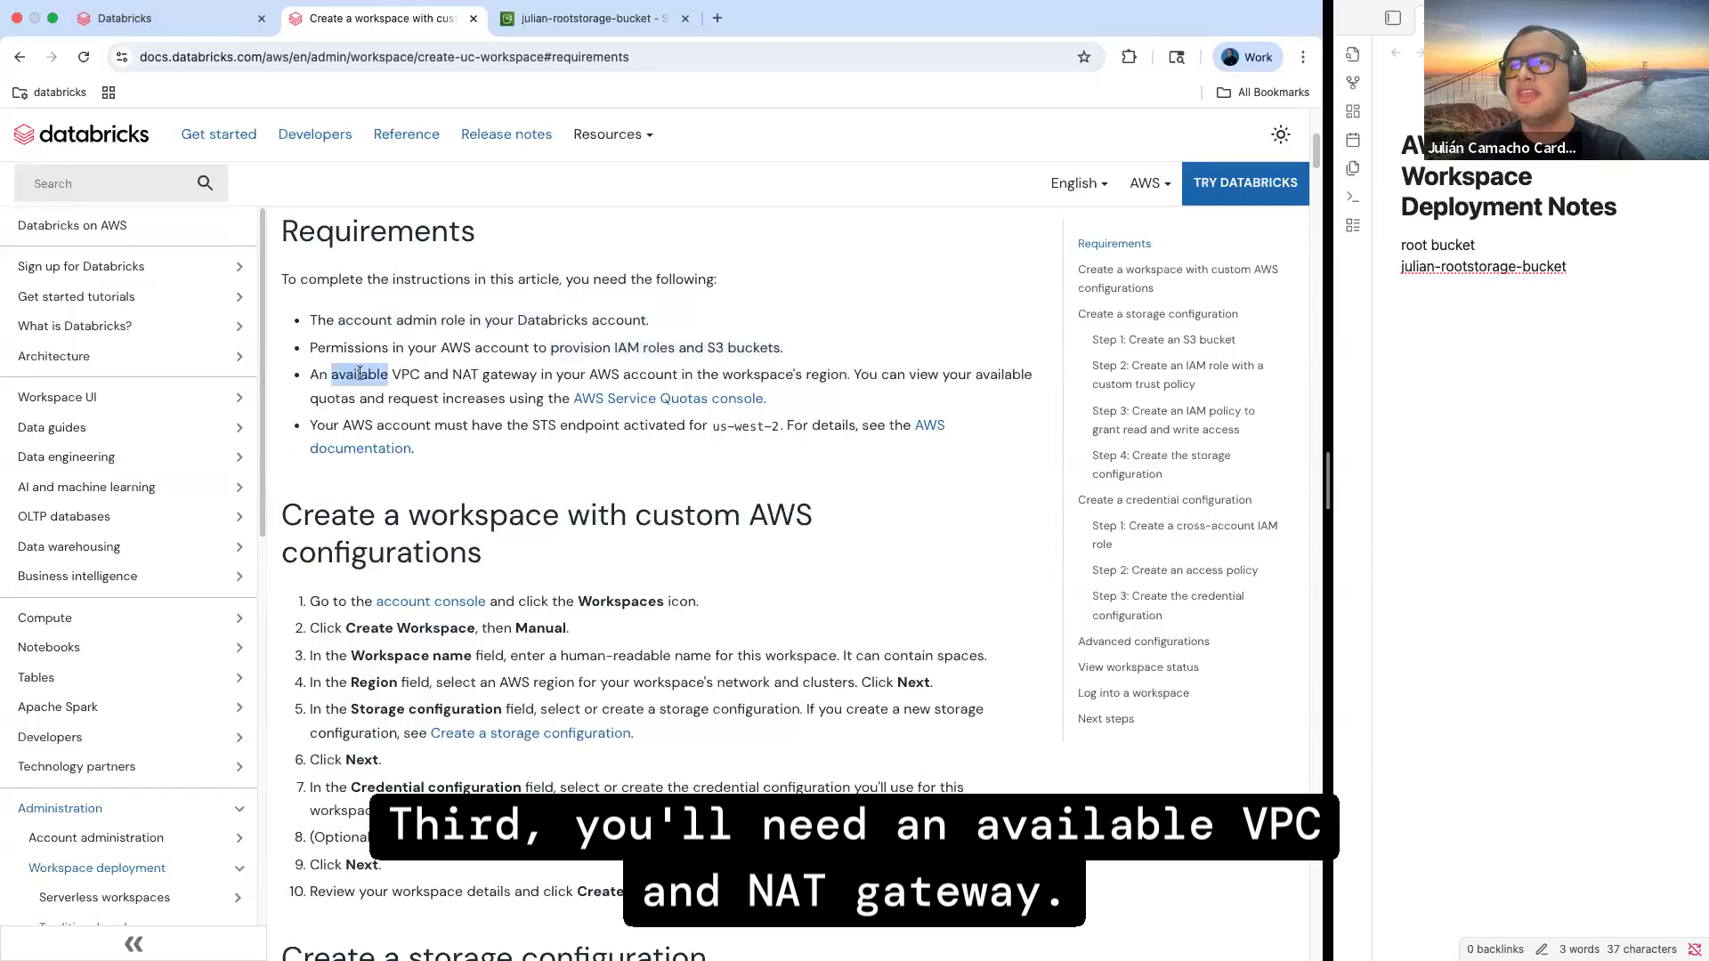
{"action": "left_click_drag", "start_coordinate": [360, 374], "coordinate": [499, 368]}
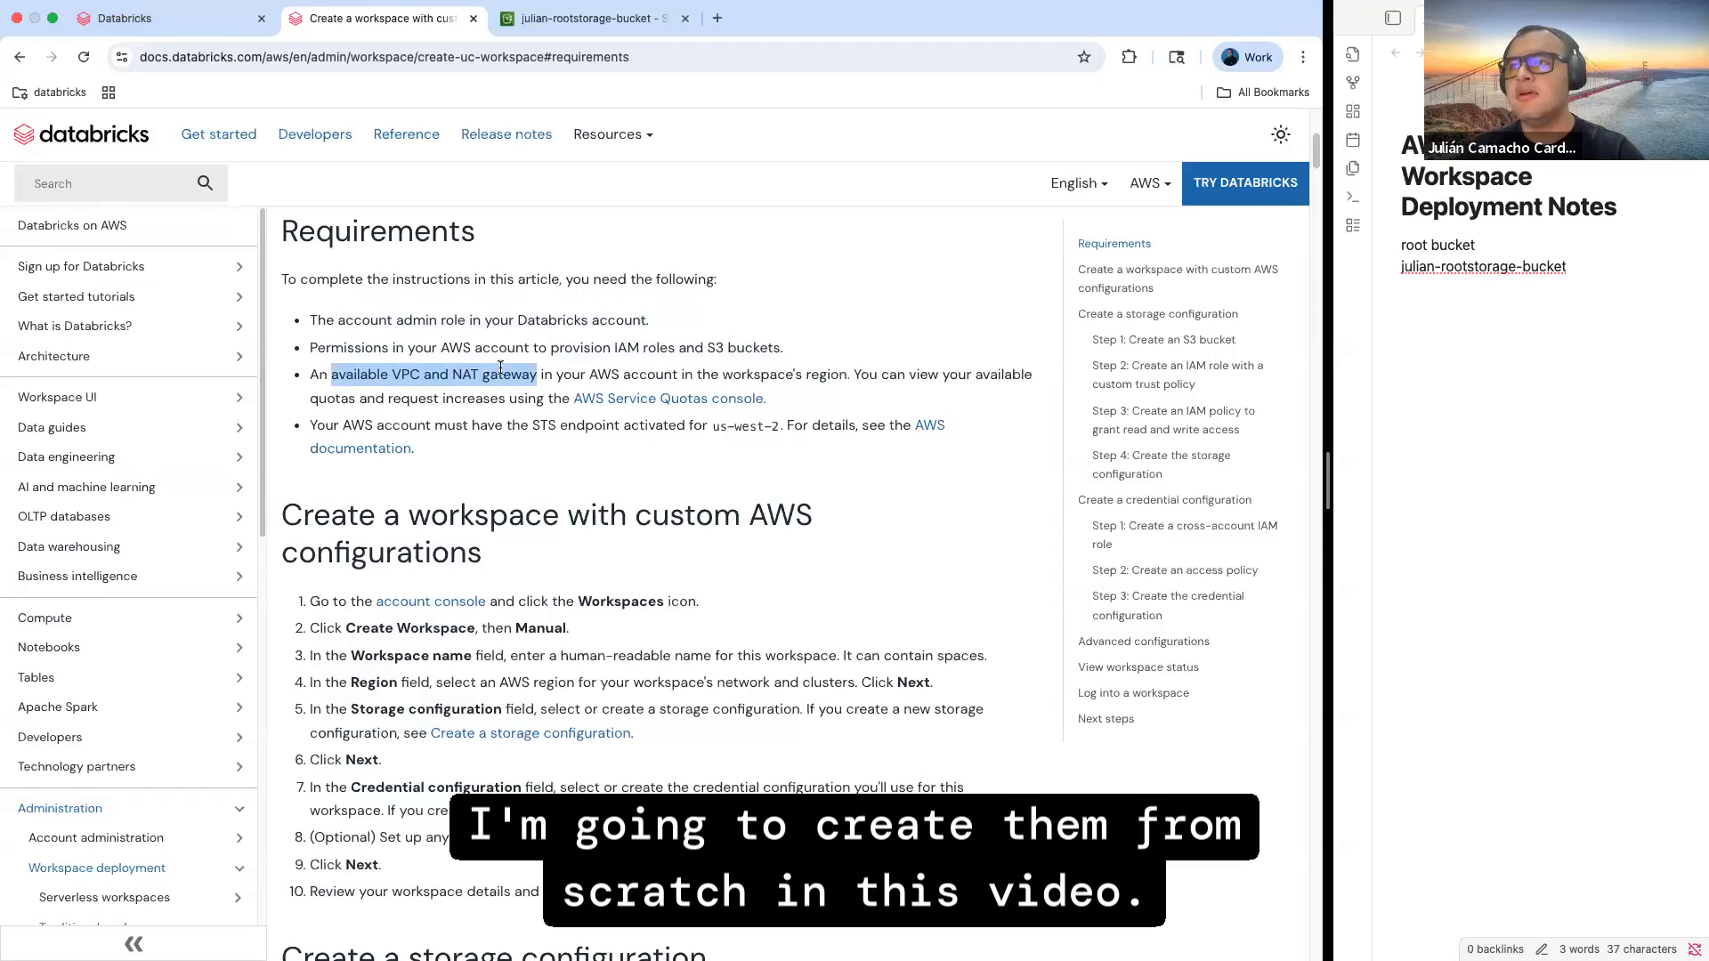
{"action": "left_click_drag", "start_coordinate": [533, 425], "coordinate": [771, 424]}
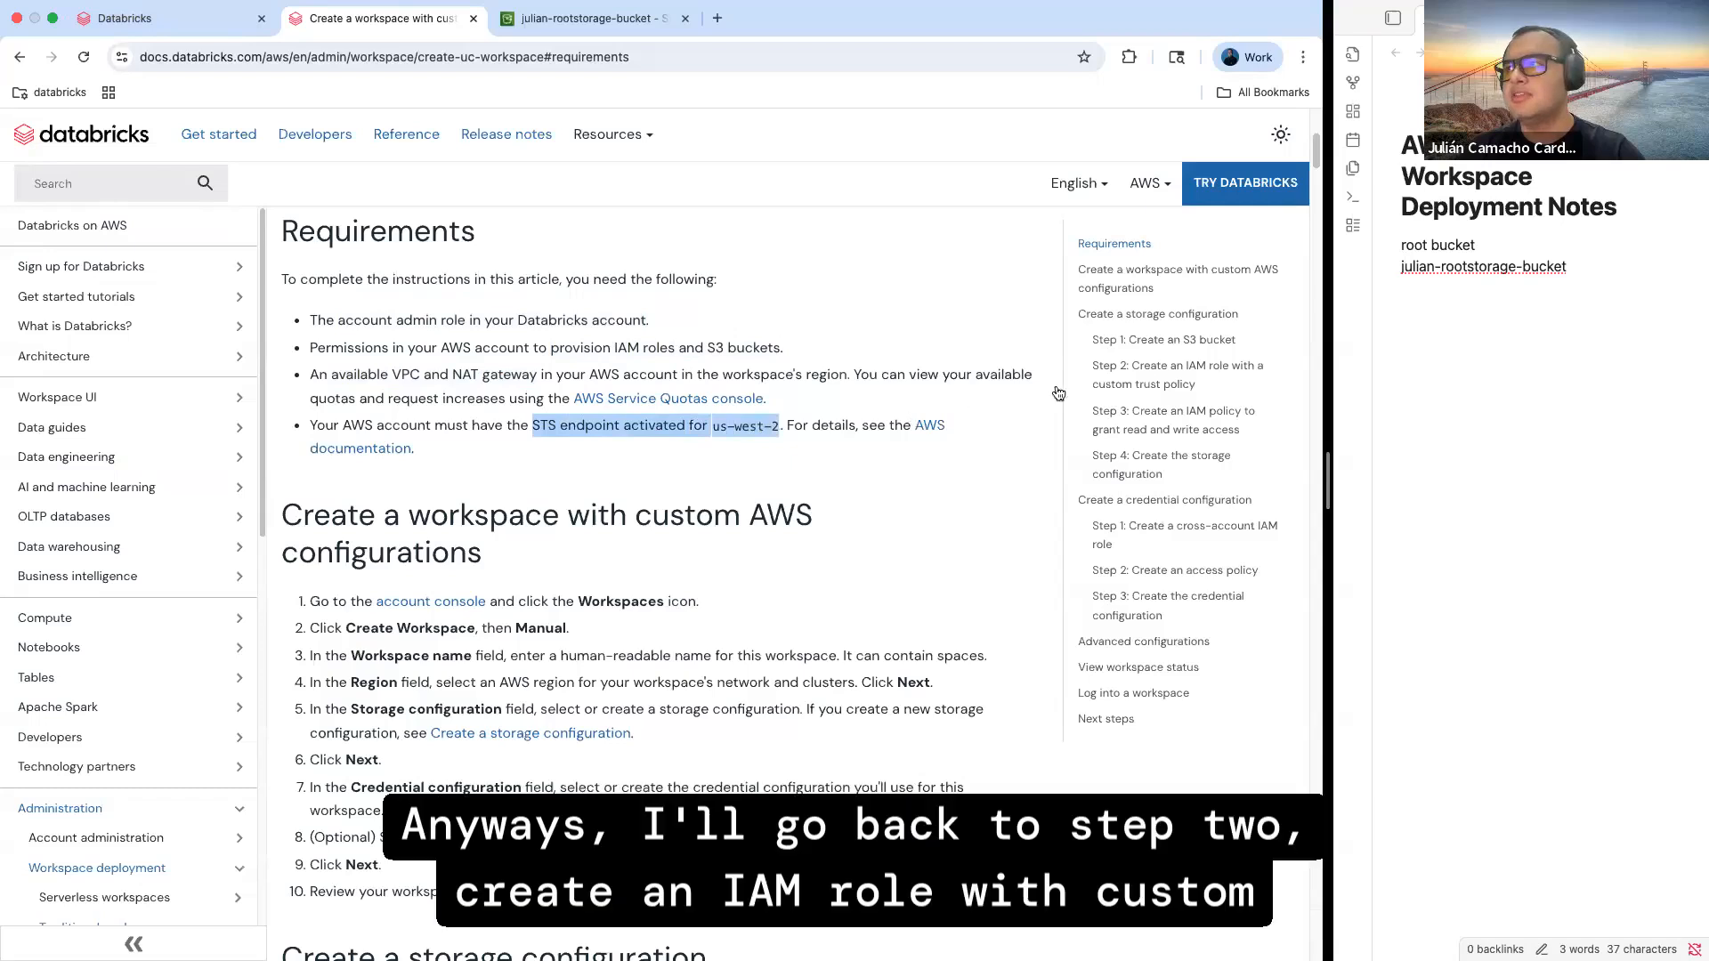
Review the documentation's Step 2 on creating an IAM role and copy the Databricks on AWS custom trust policy JSON
{"action": "left_click", "coordinate": [1149, 377]}
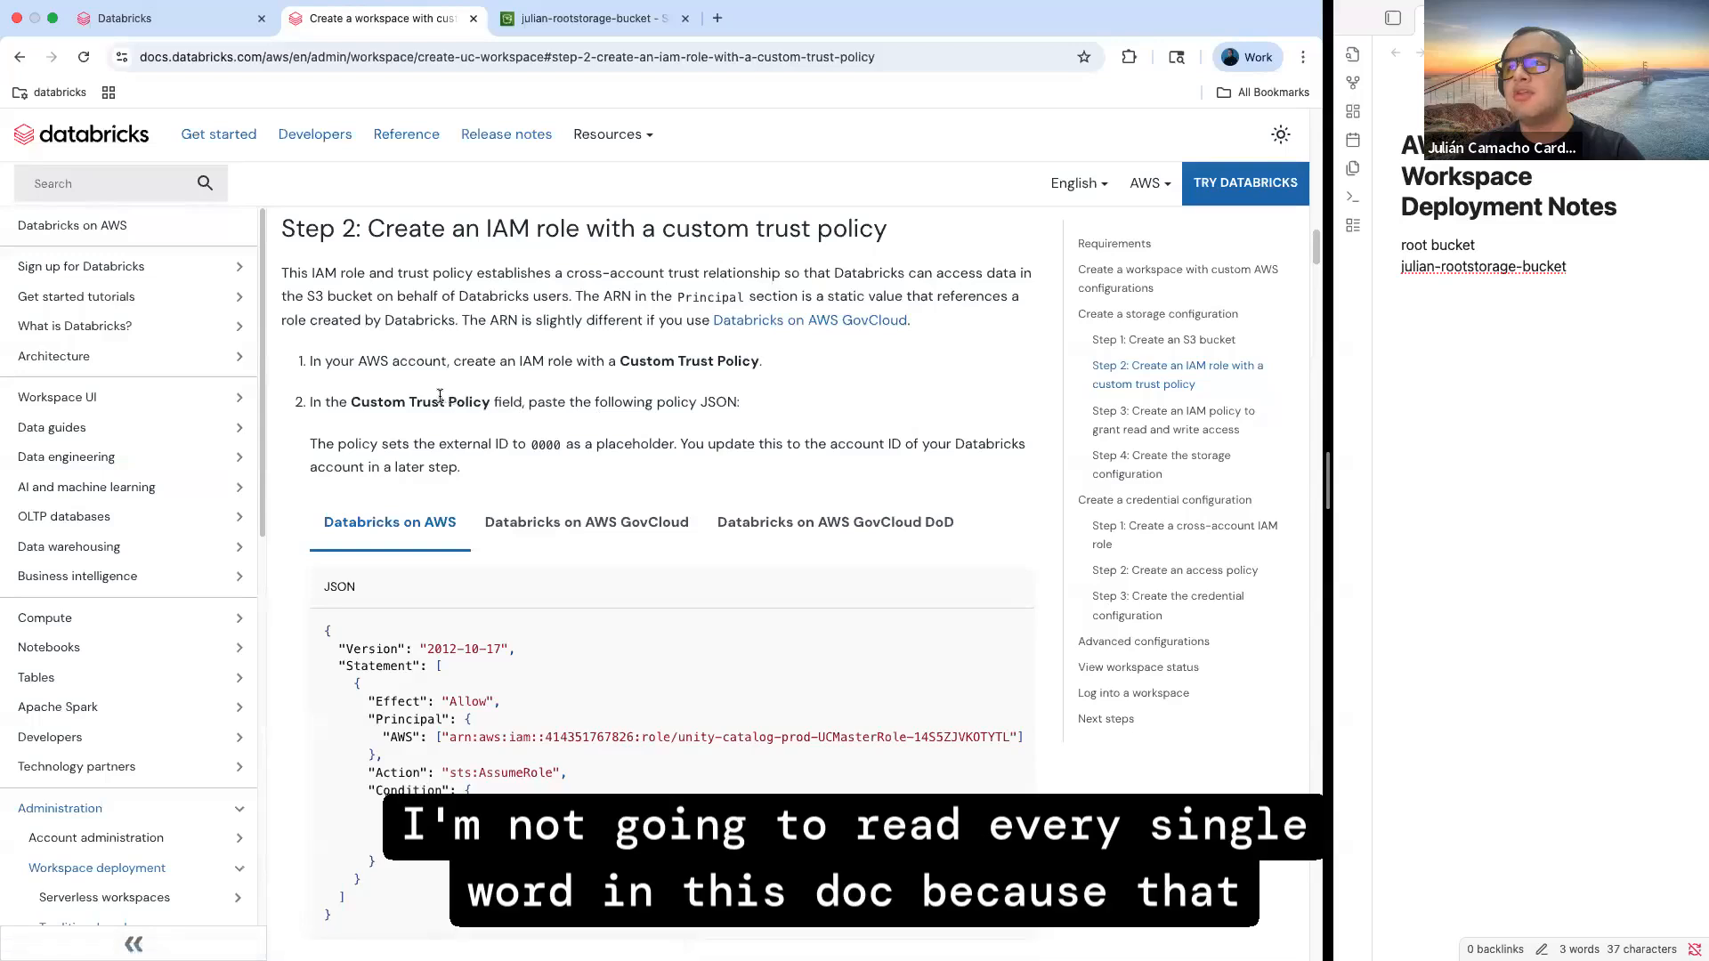
{"action": "scroll", "coordinate": [437, 396], "scroll_direction": "down", "scroll_amount": 3}
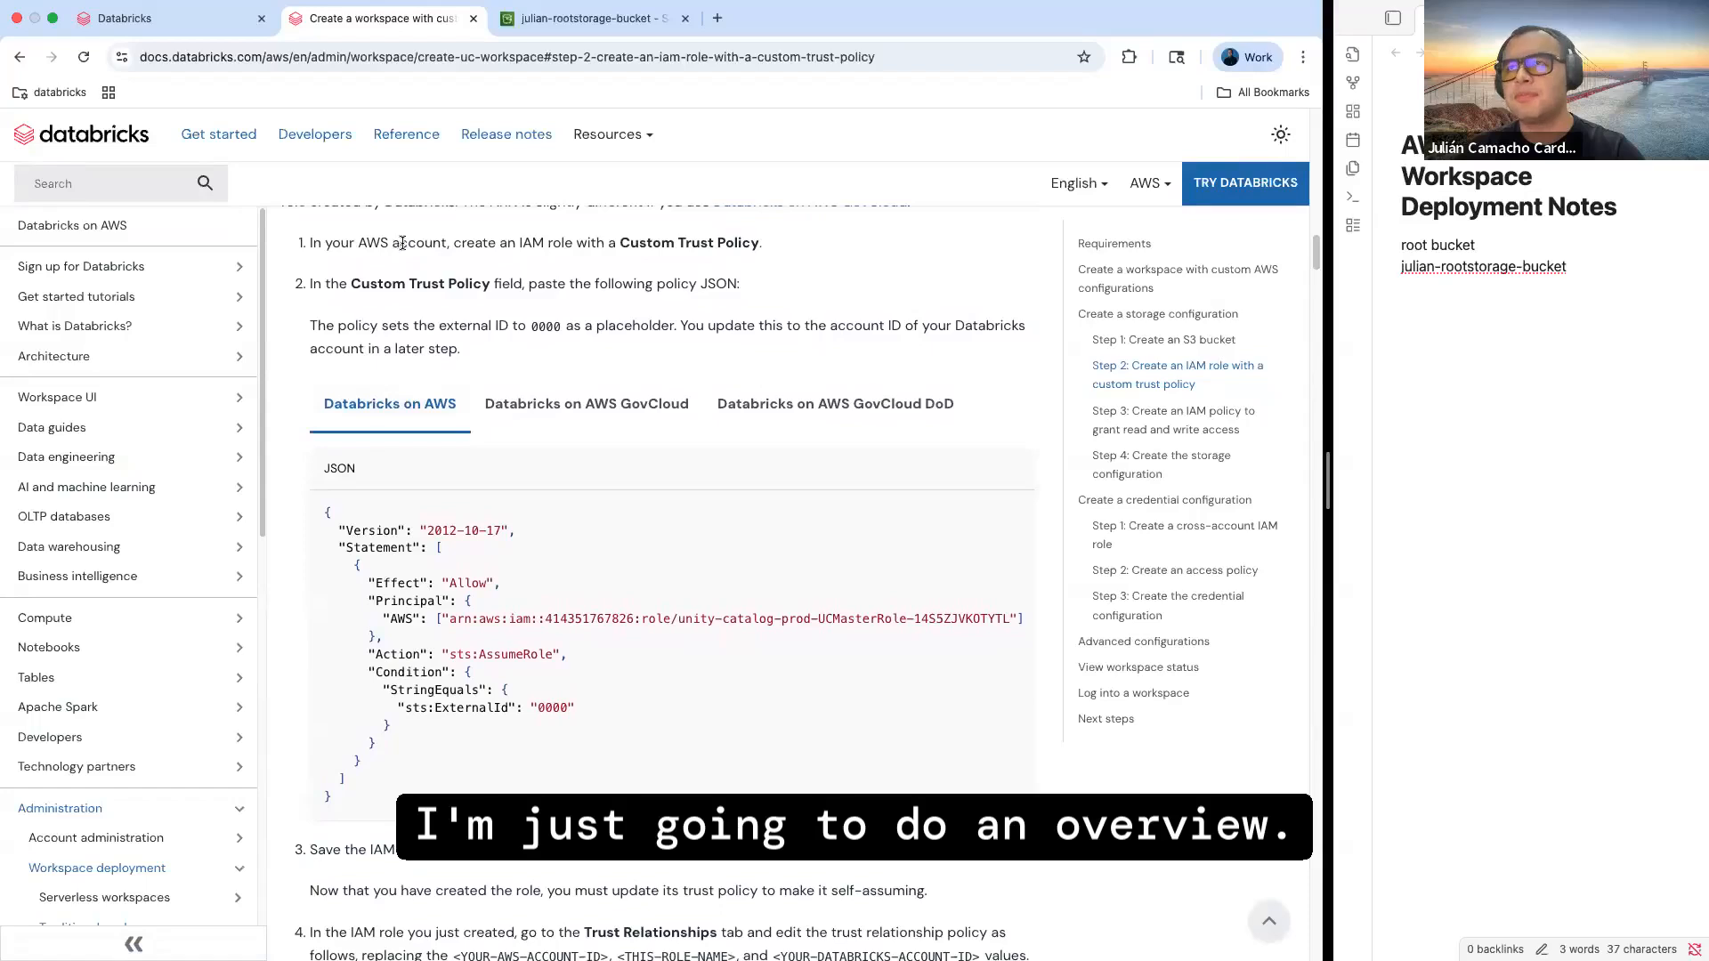
{"action": "triple_click", "coordinate": [402, 243]}
{"action": "triple_click", "coordinate": [400, 283]}
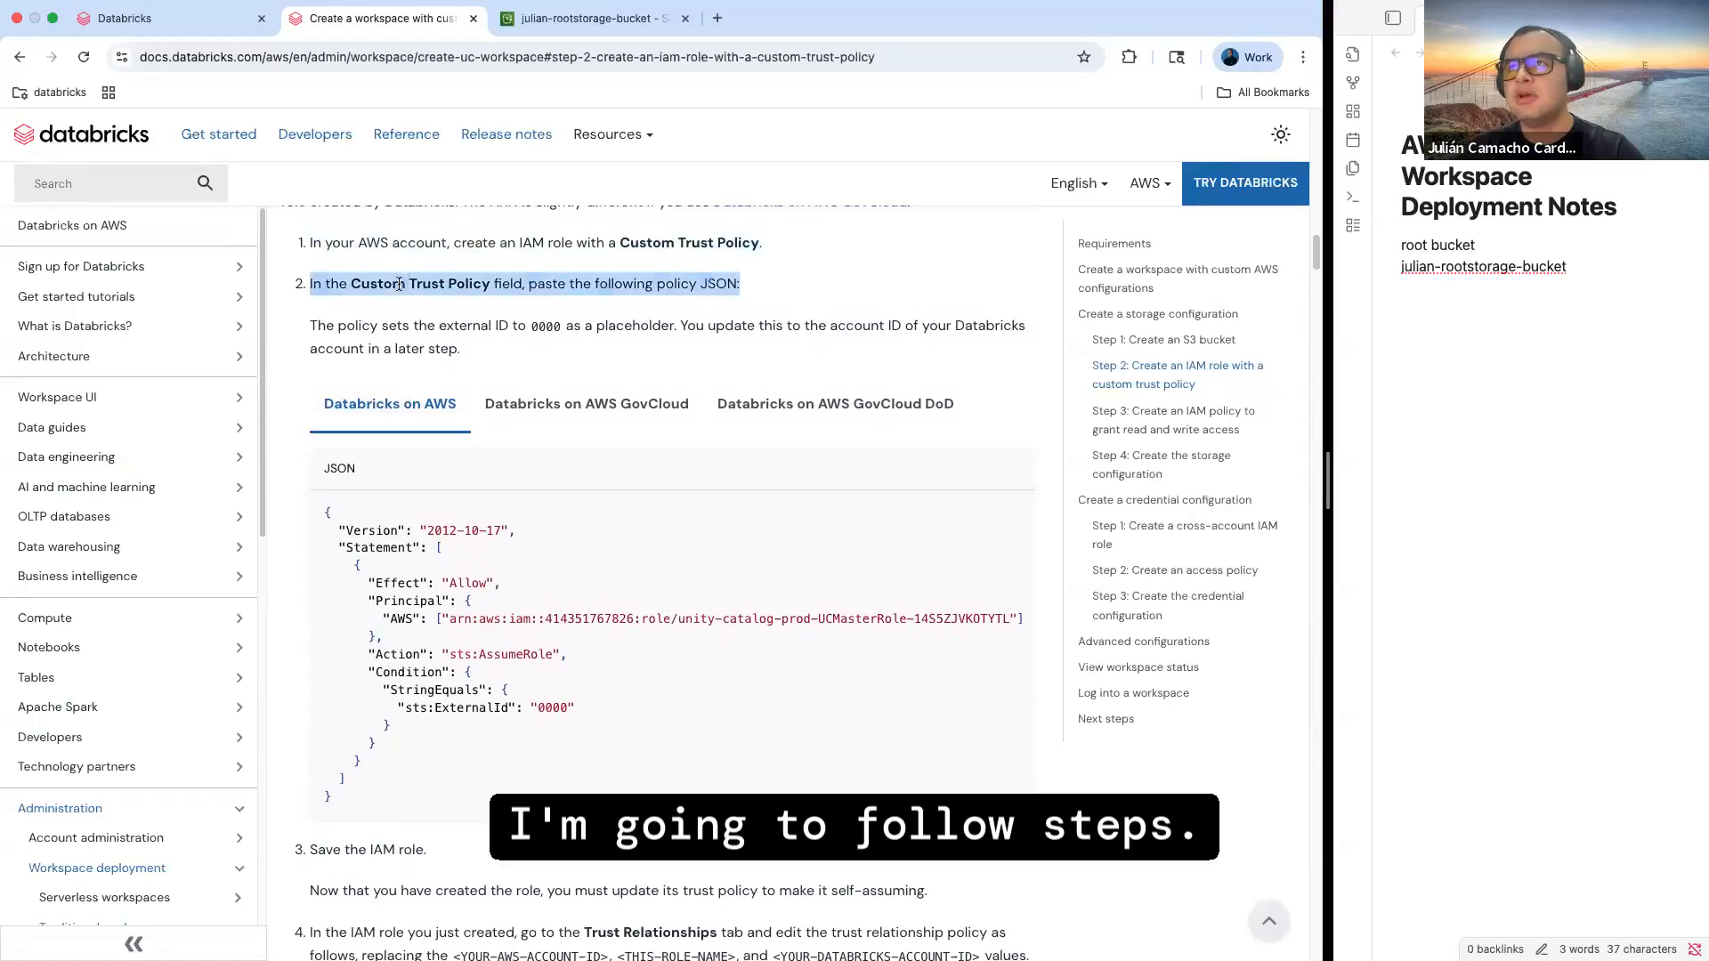
{"action": "triple_click", "coordinate": [377, 846]}
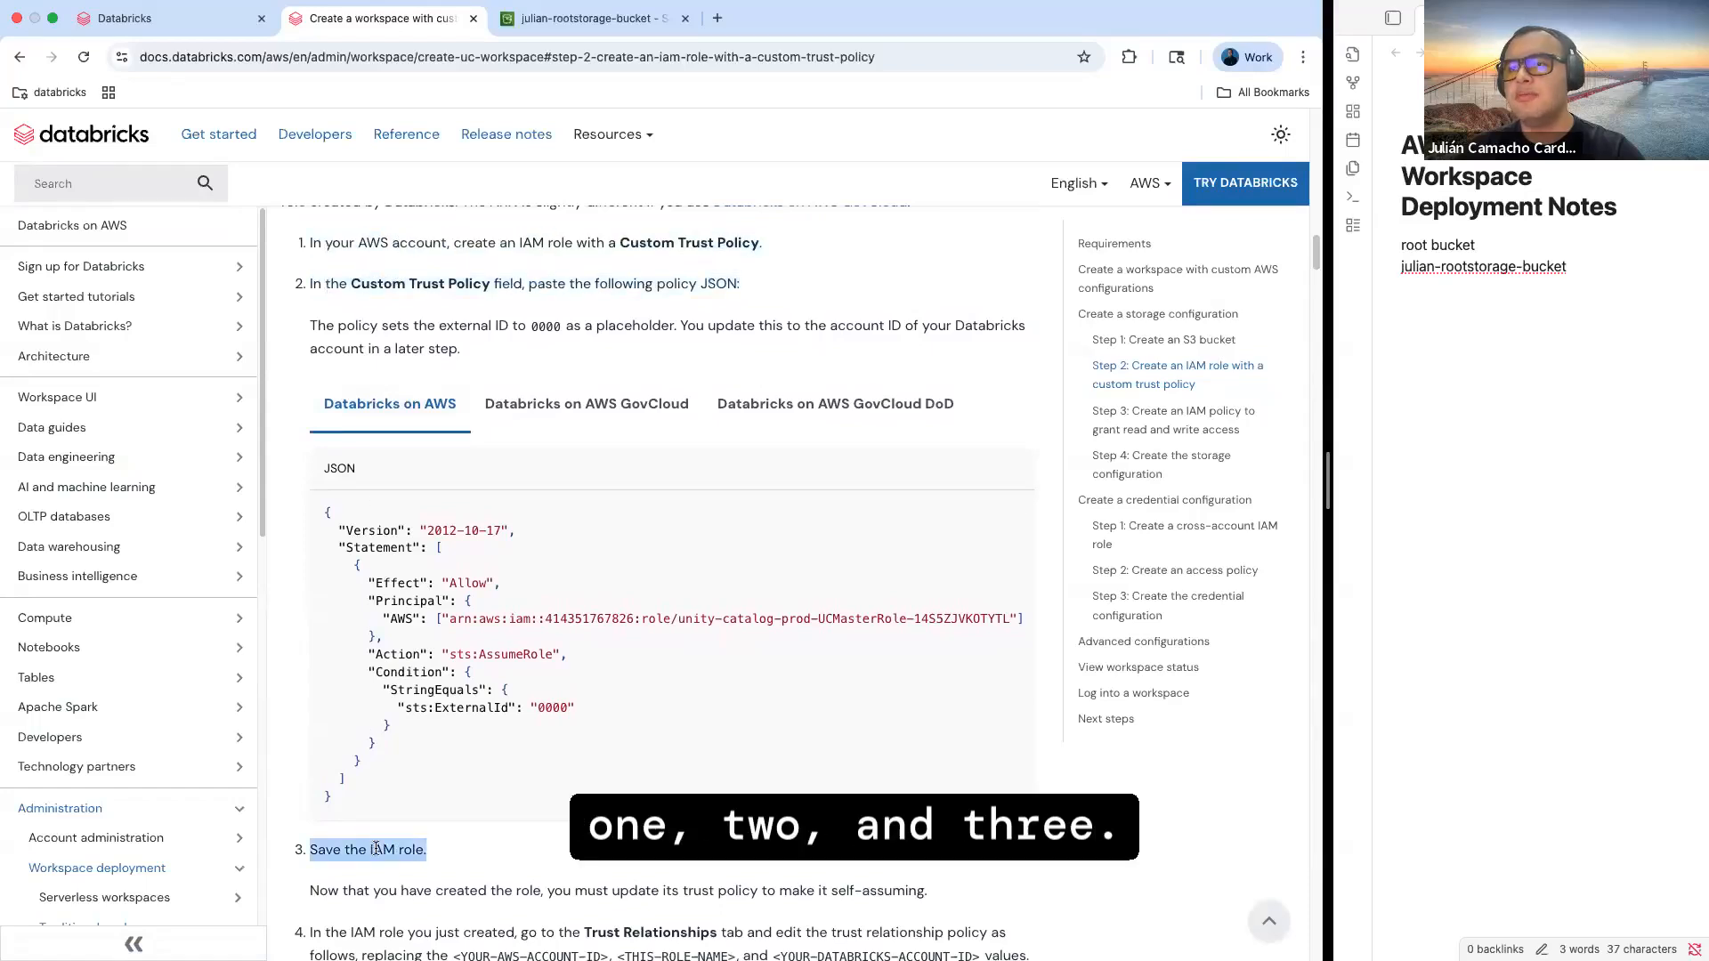
{"action": "left_click", "coordinate": [463, 830]}
{"action": "mouse_move", "coordinate": [1012, 514]}
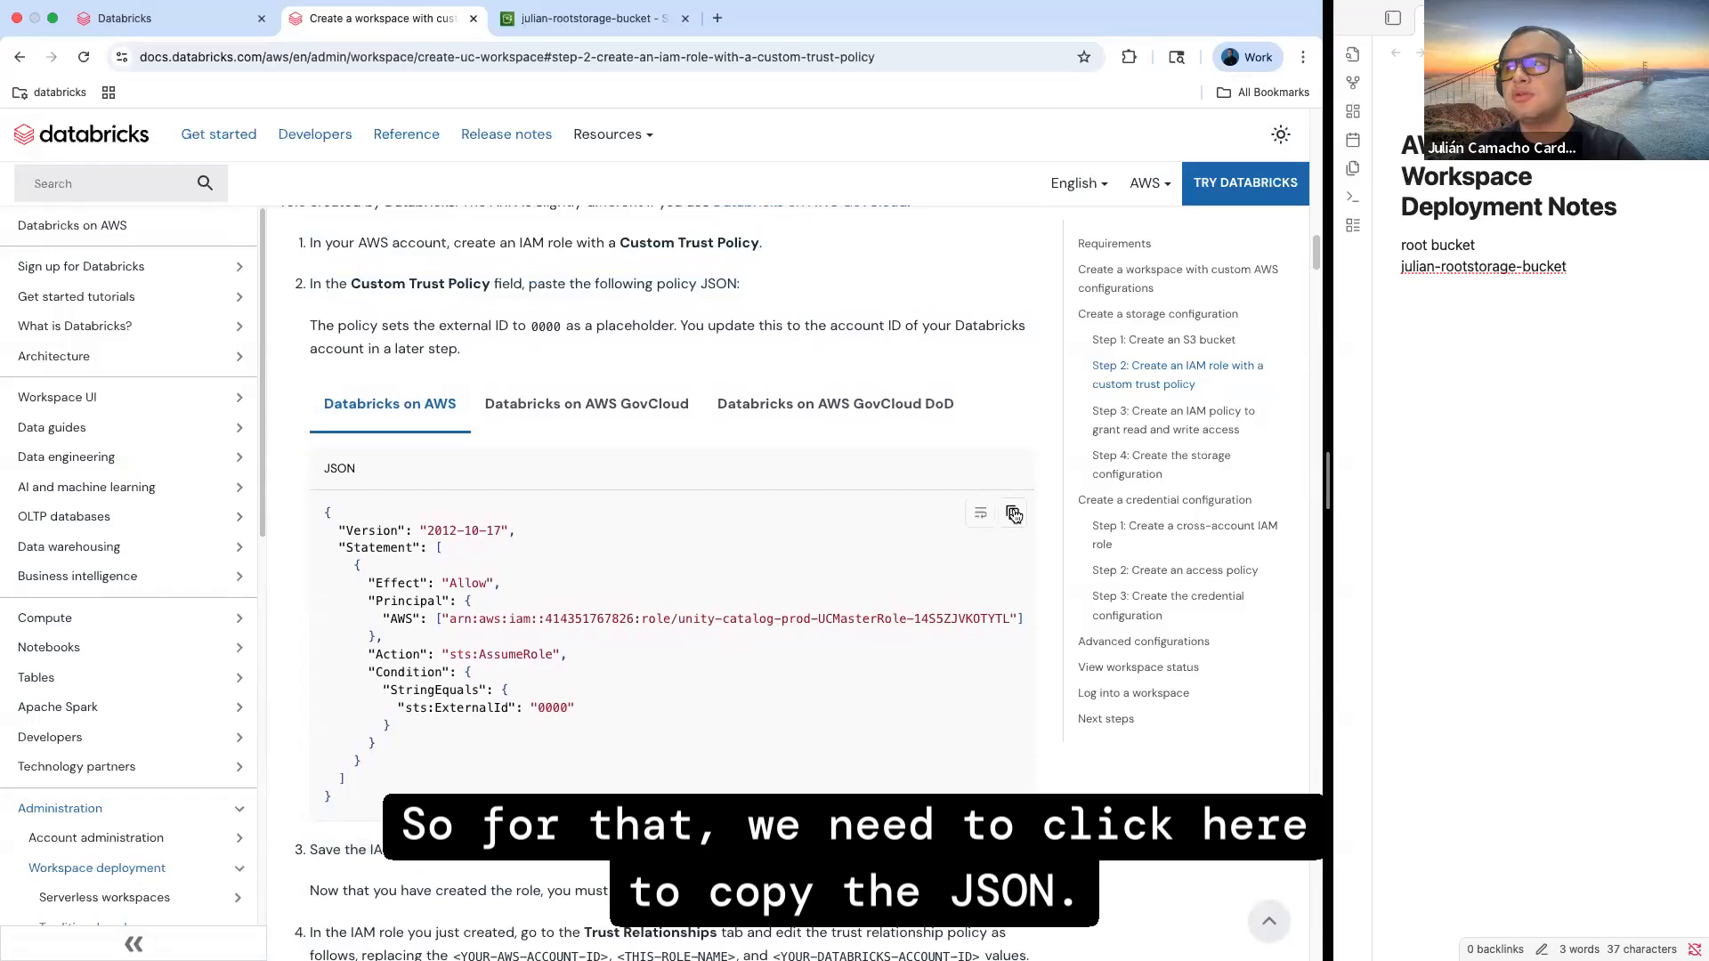
{"action": "left_click", "coordinate": [1014, 515]}
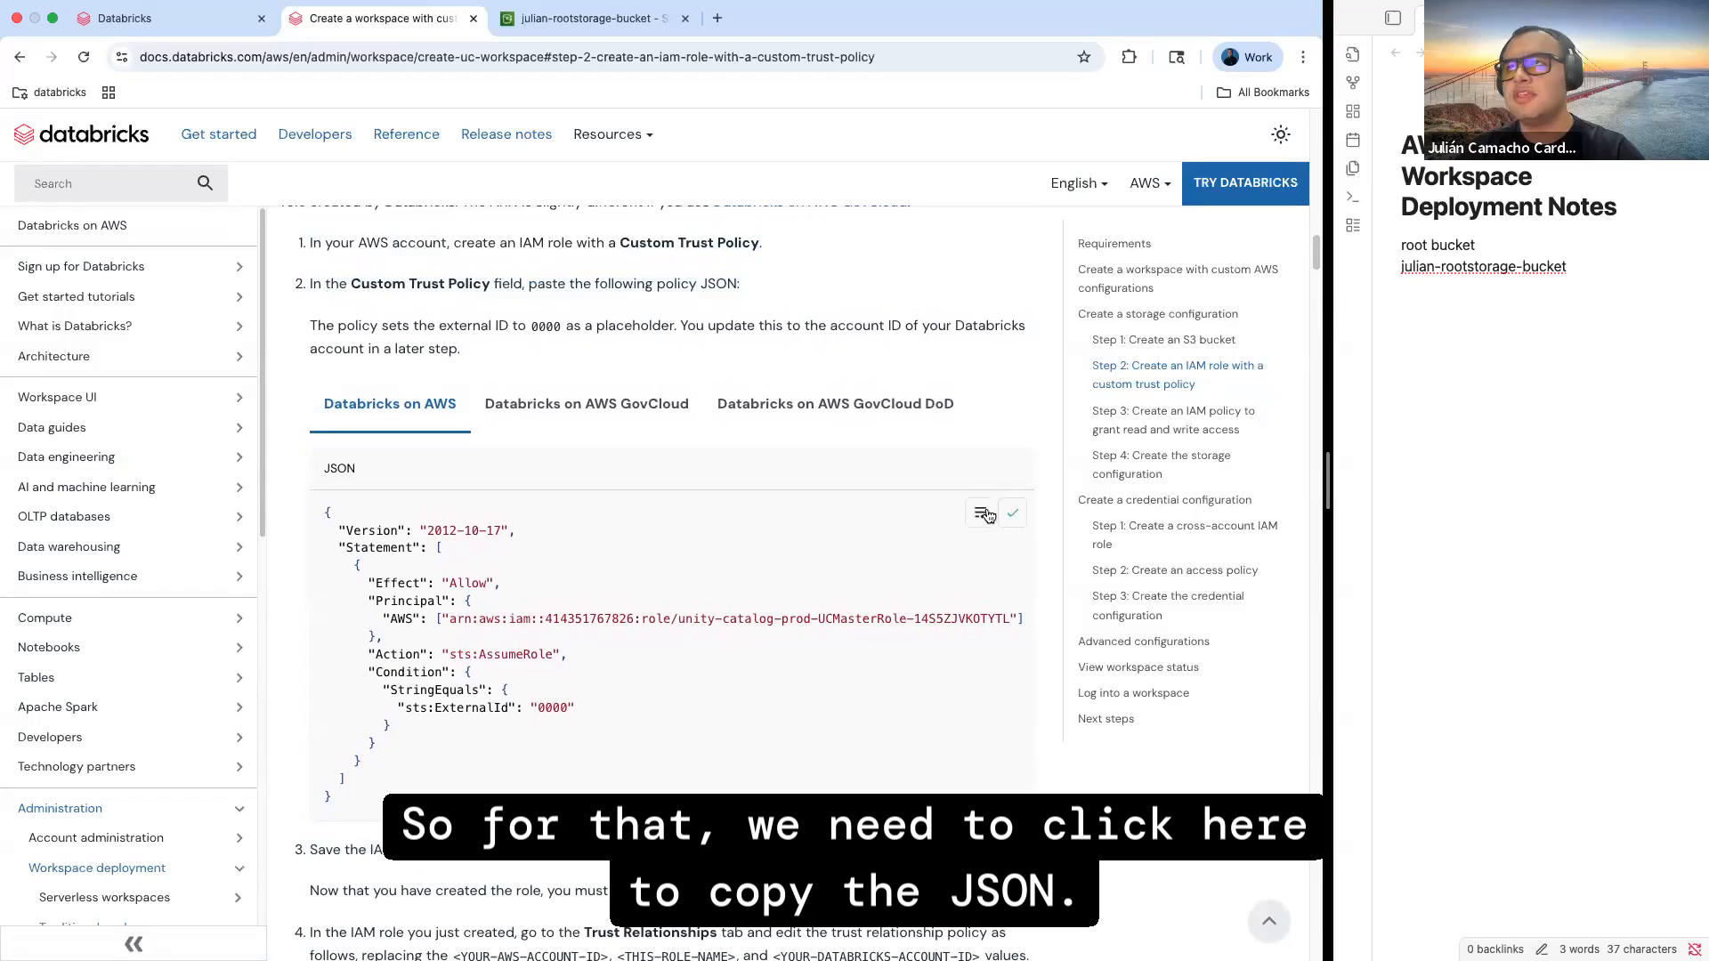
Switch to the AWS console, find the IAM service by searching for "iam", and start creating a new role
{"action": "left_click", "coordinate": [559, 19]}
{"action": "left_click", "coordinate": [465, 130]}
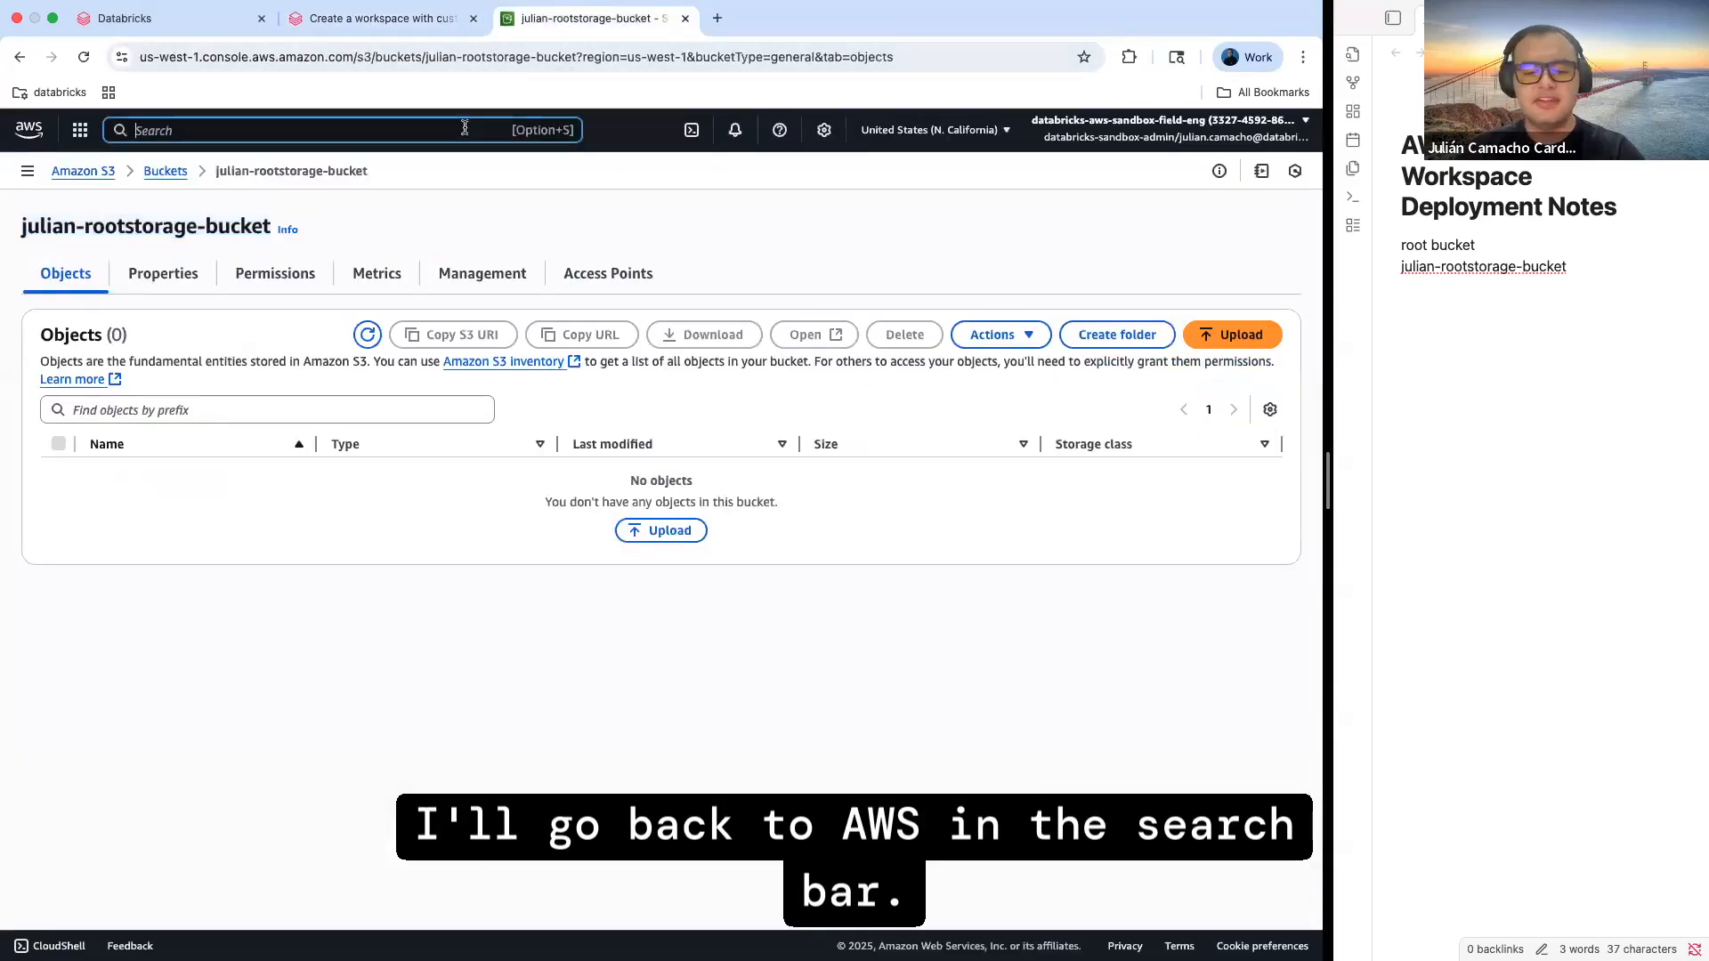
{"action": "type", "text": "iam"}
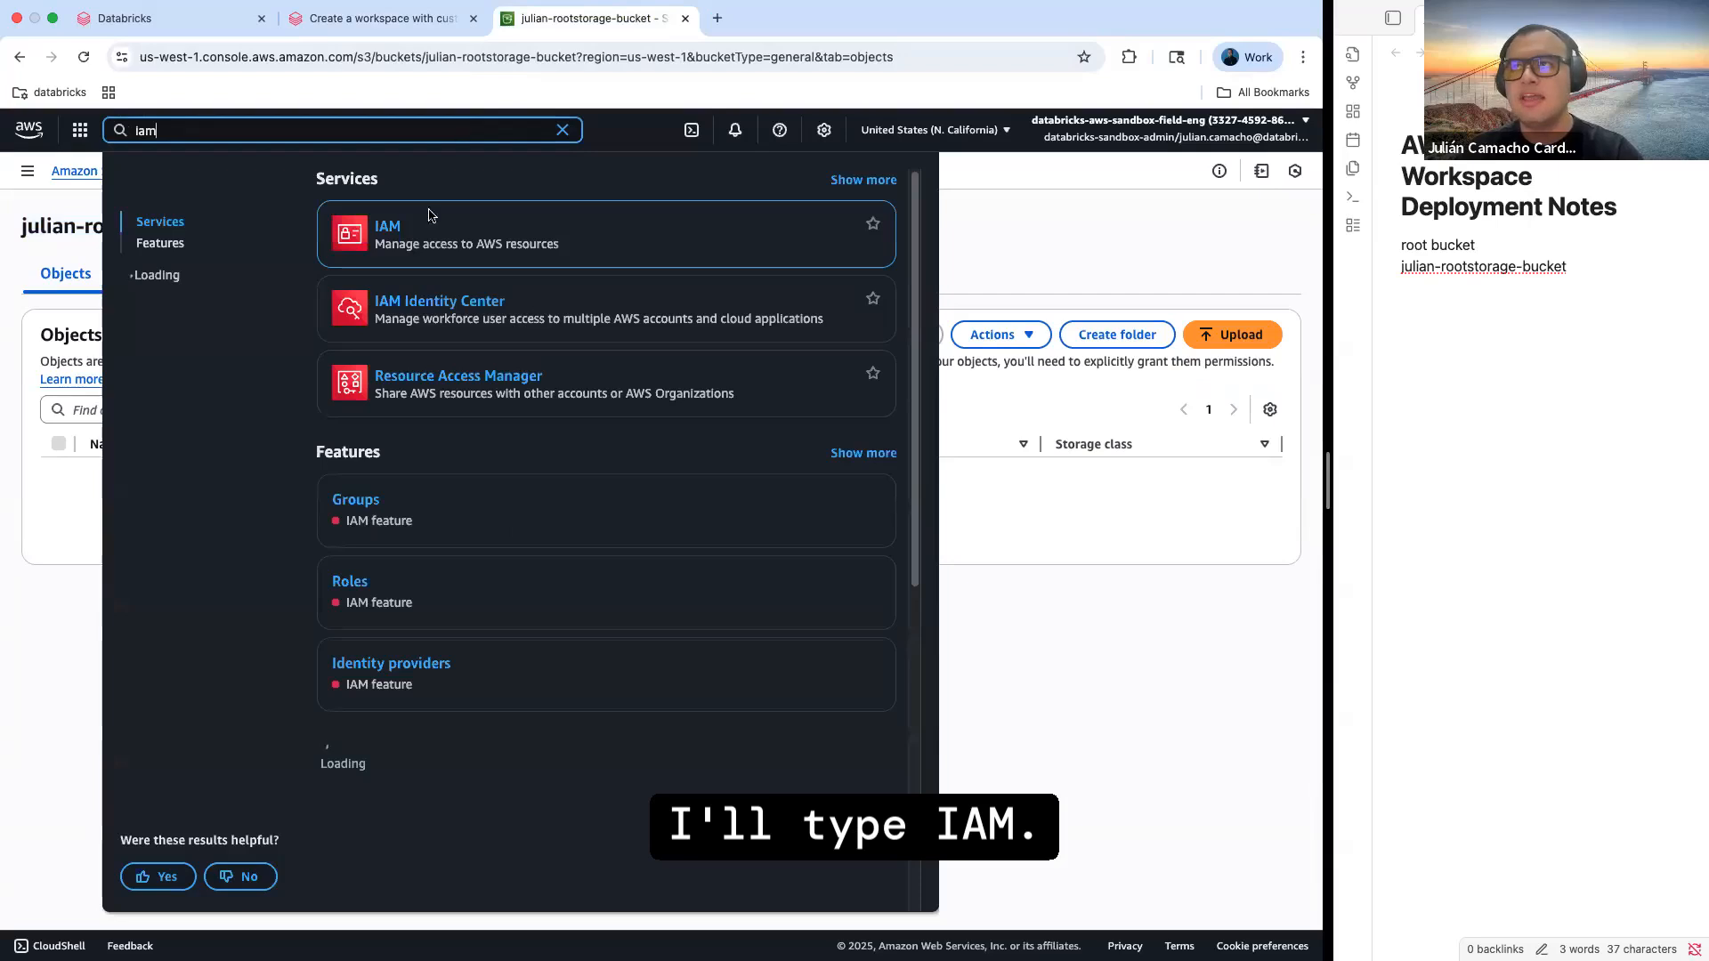
{"action": "left_click", "coordinate": [387, 227]}
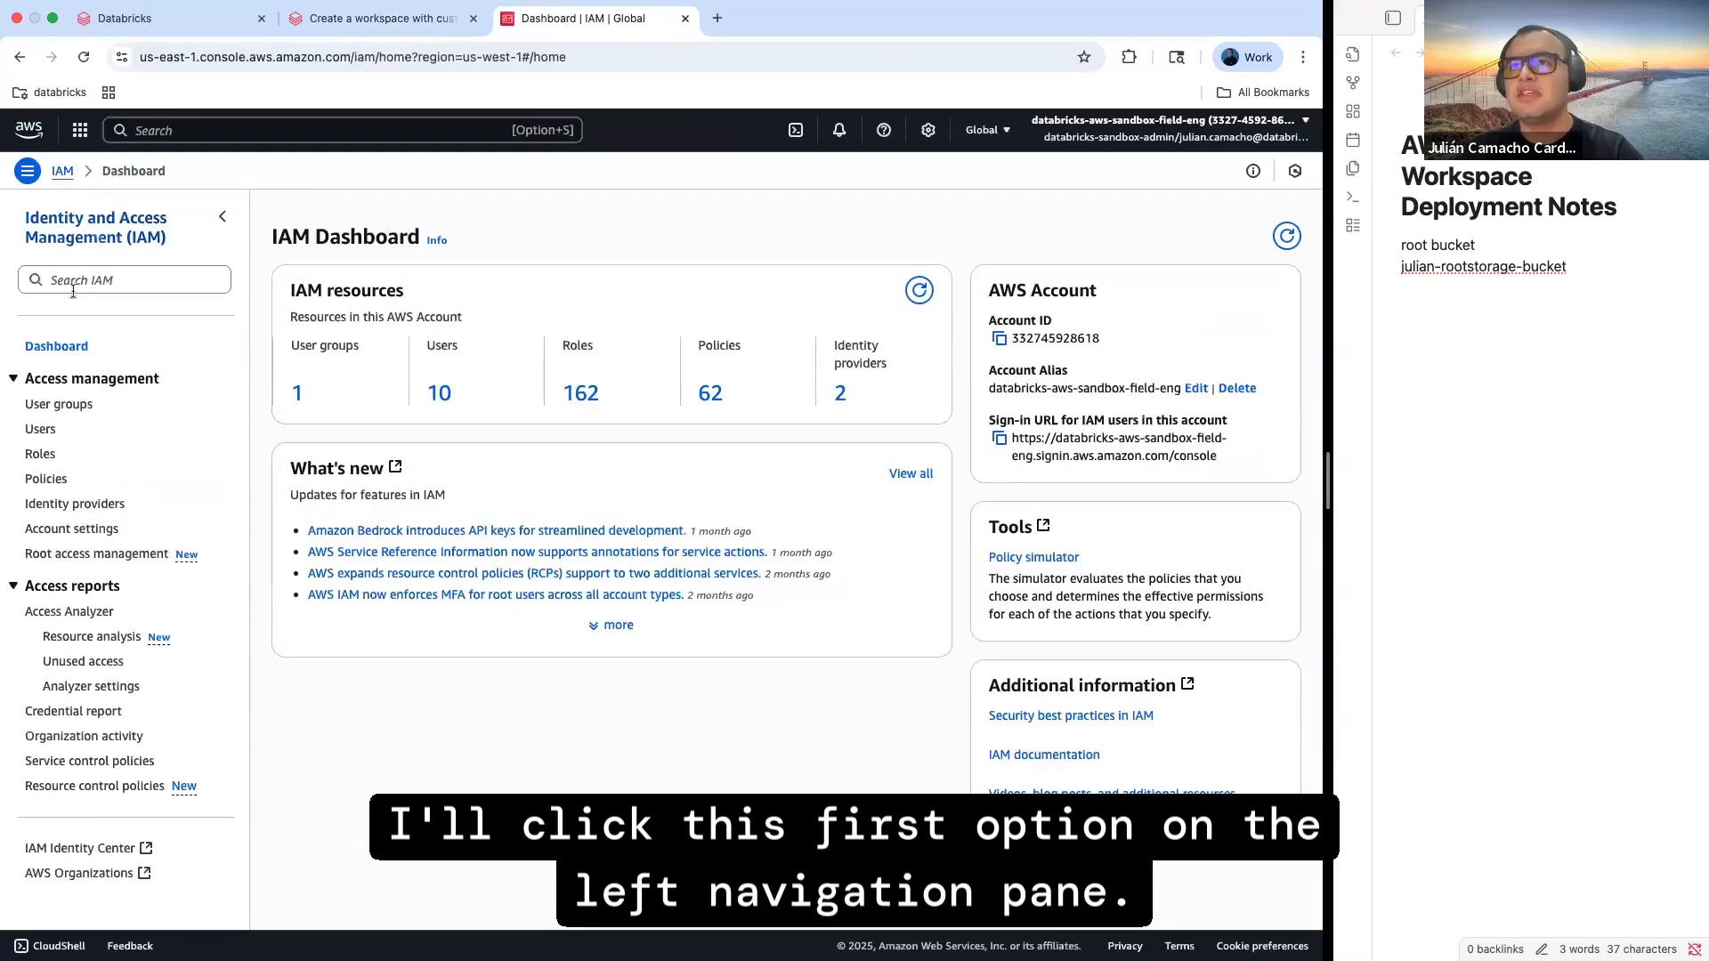
{"action": "left_click", "coordinate": [38, 454]}
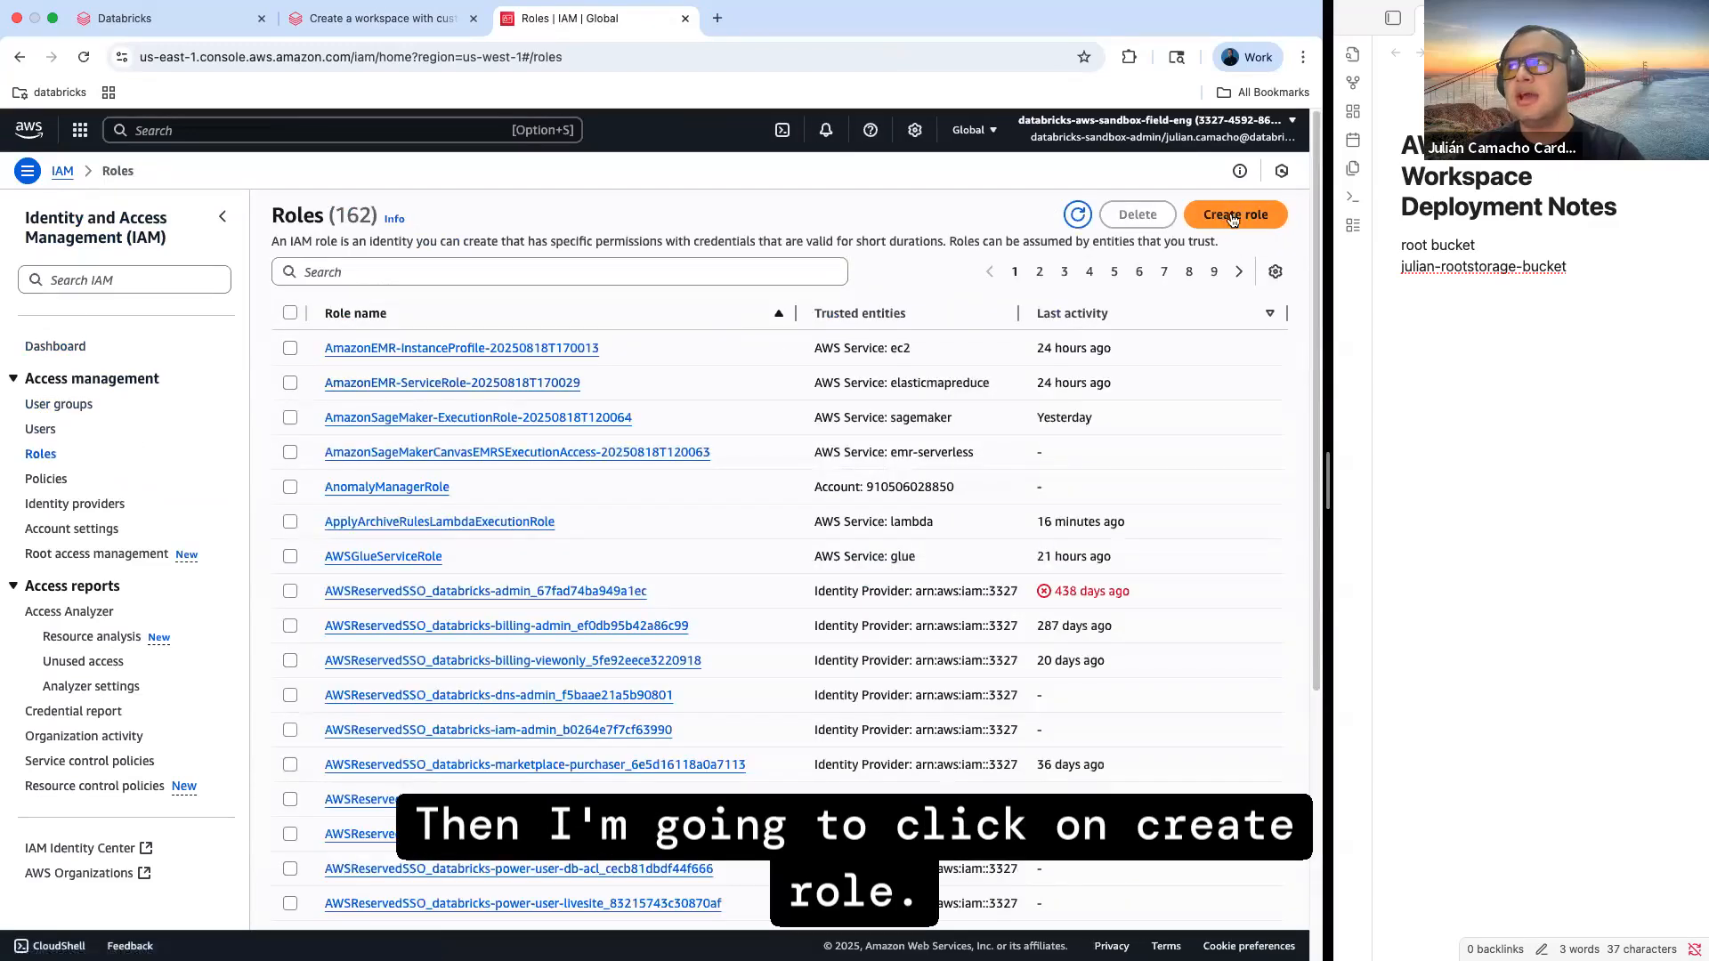
{"action": "left_click", "coordinate": [1220, 214]}
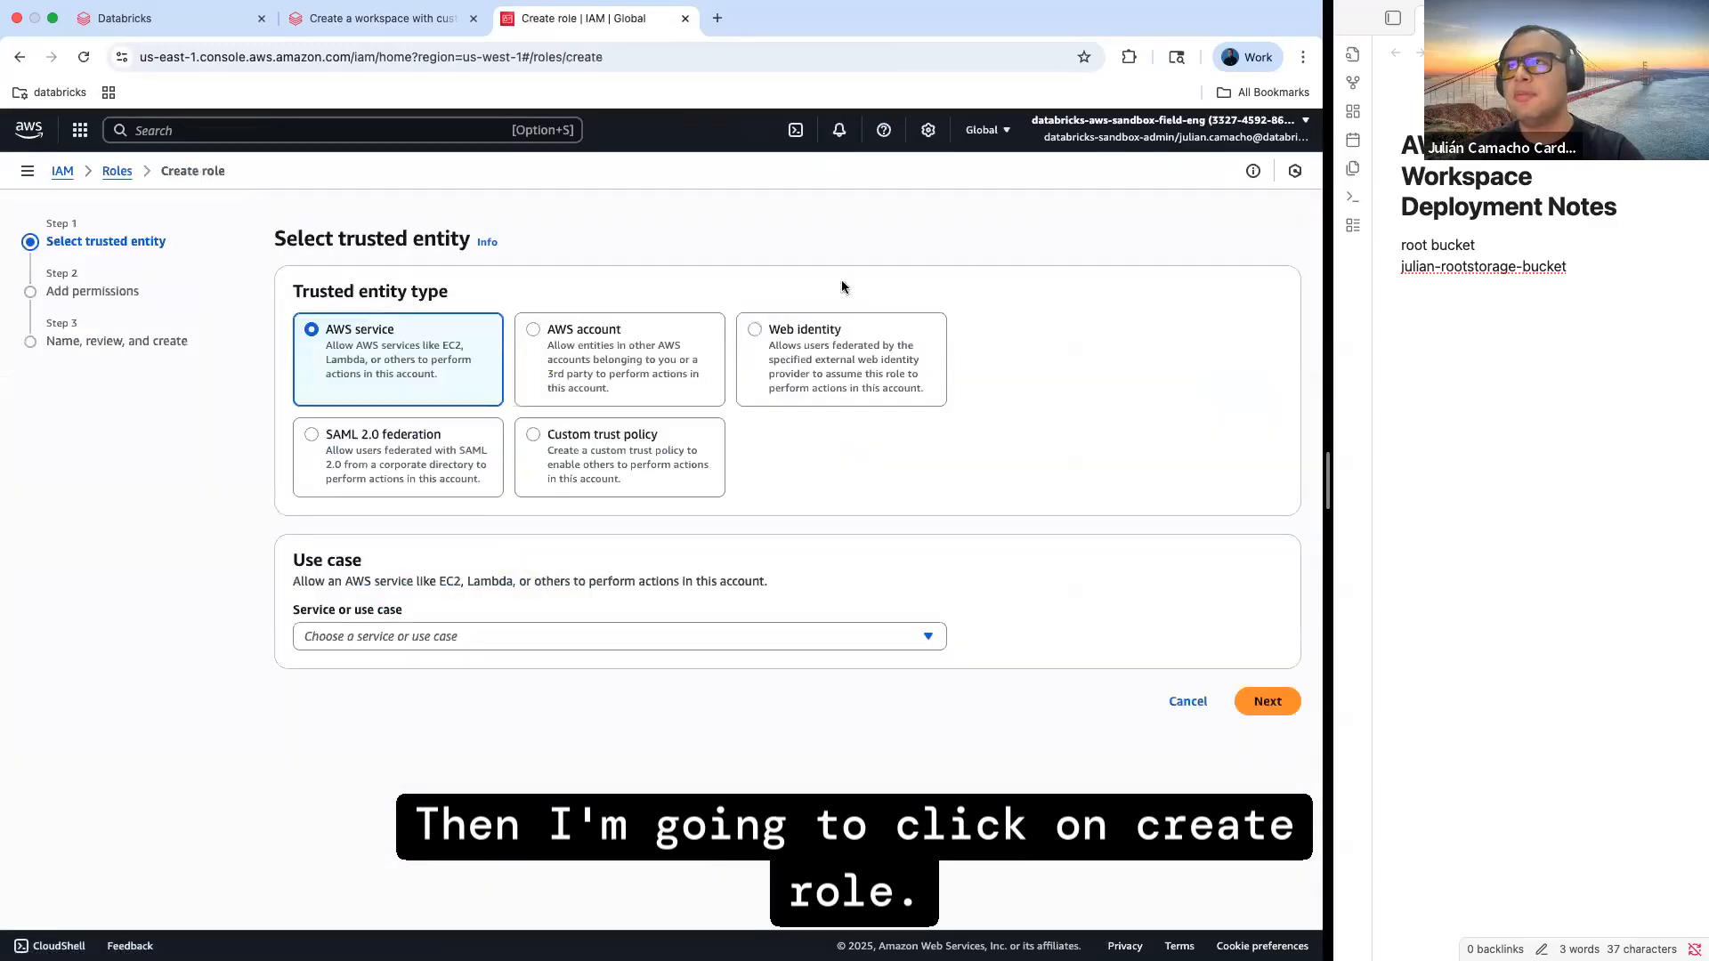
Choose Custom trust policy as the trusted entity type and replace the default policy with the copied JSON
{"action": "left_click", "coordinate": [605, 445]}
{"action": "left_click", "coordinate": [580, 686]}
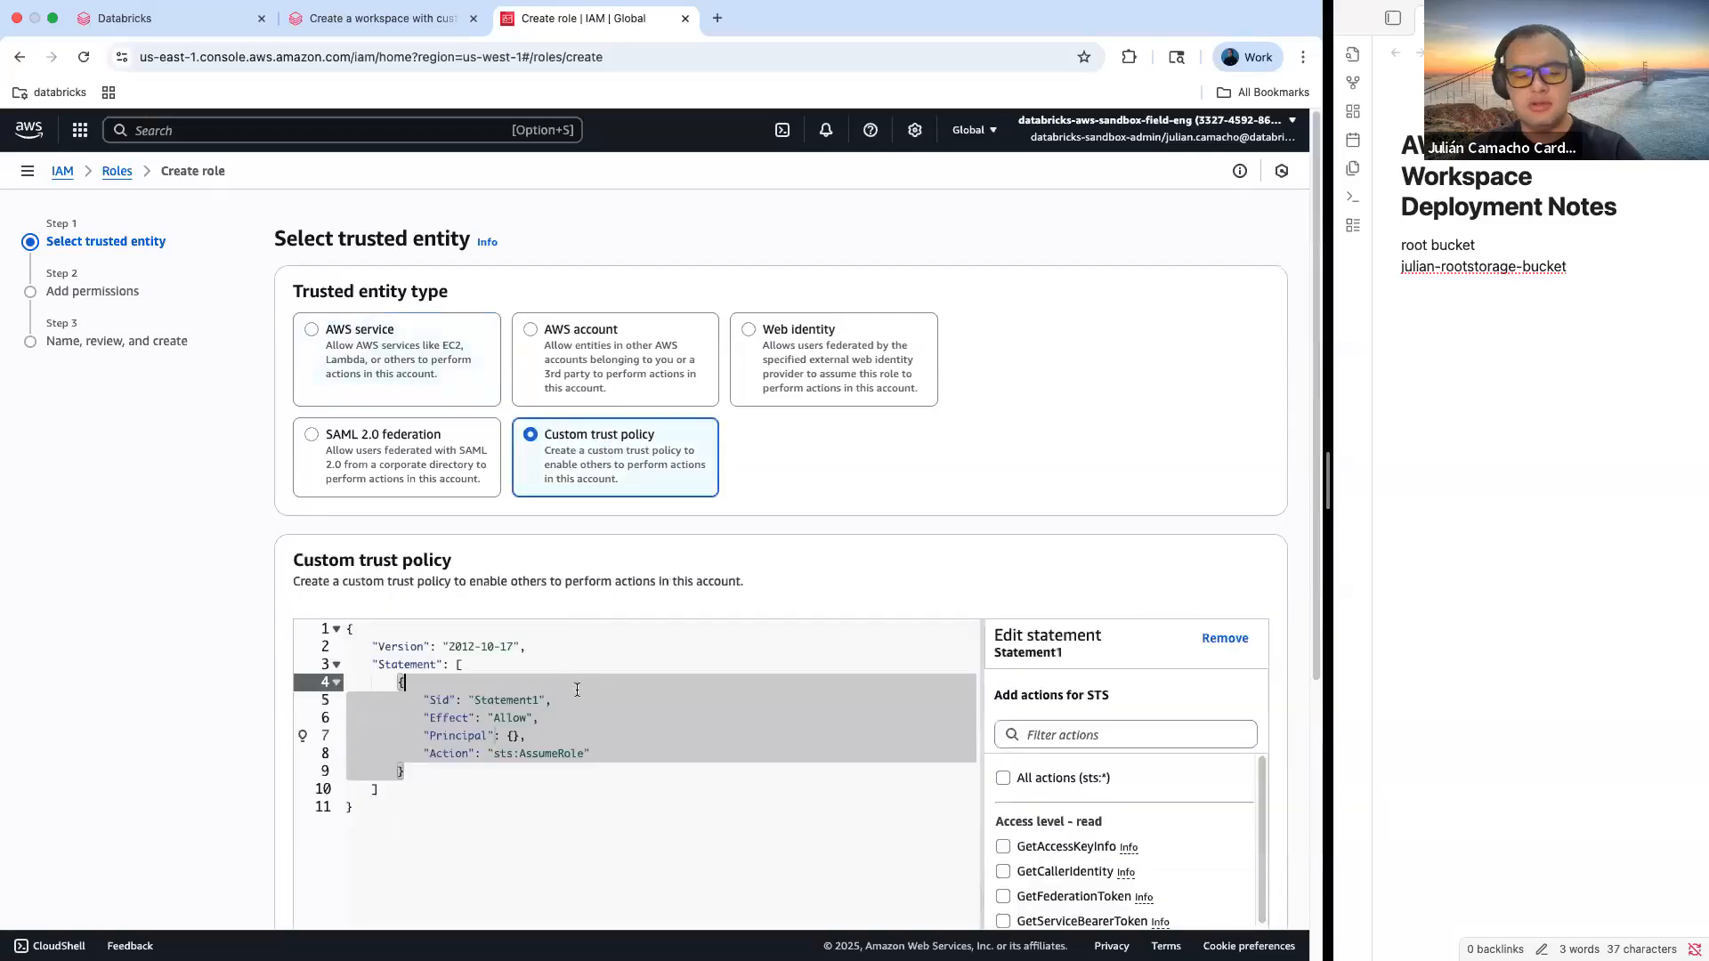
{"action": "key", "text": "super+a"}
{"action": "key", "text": "BackSpace"}
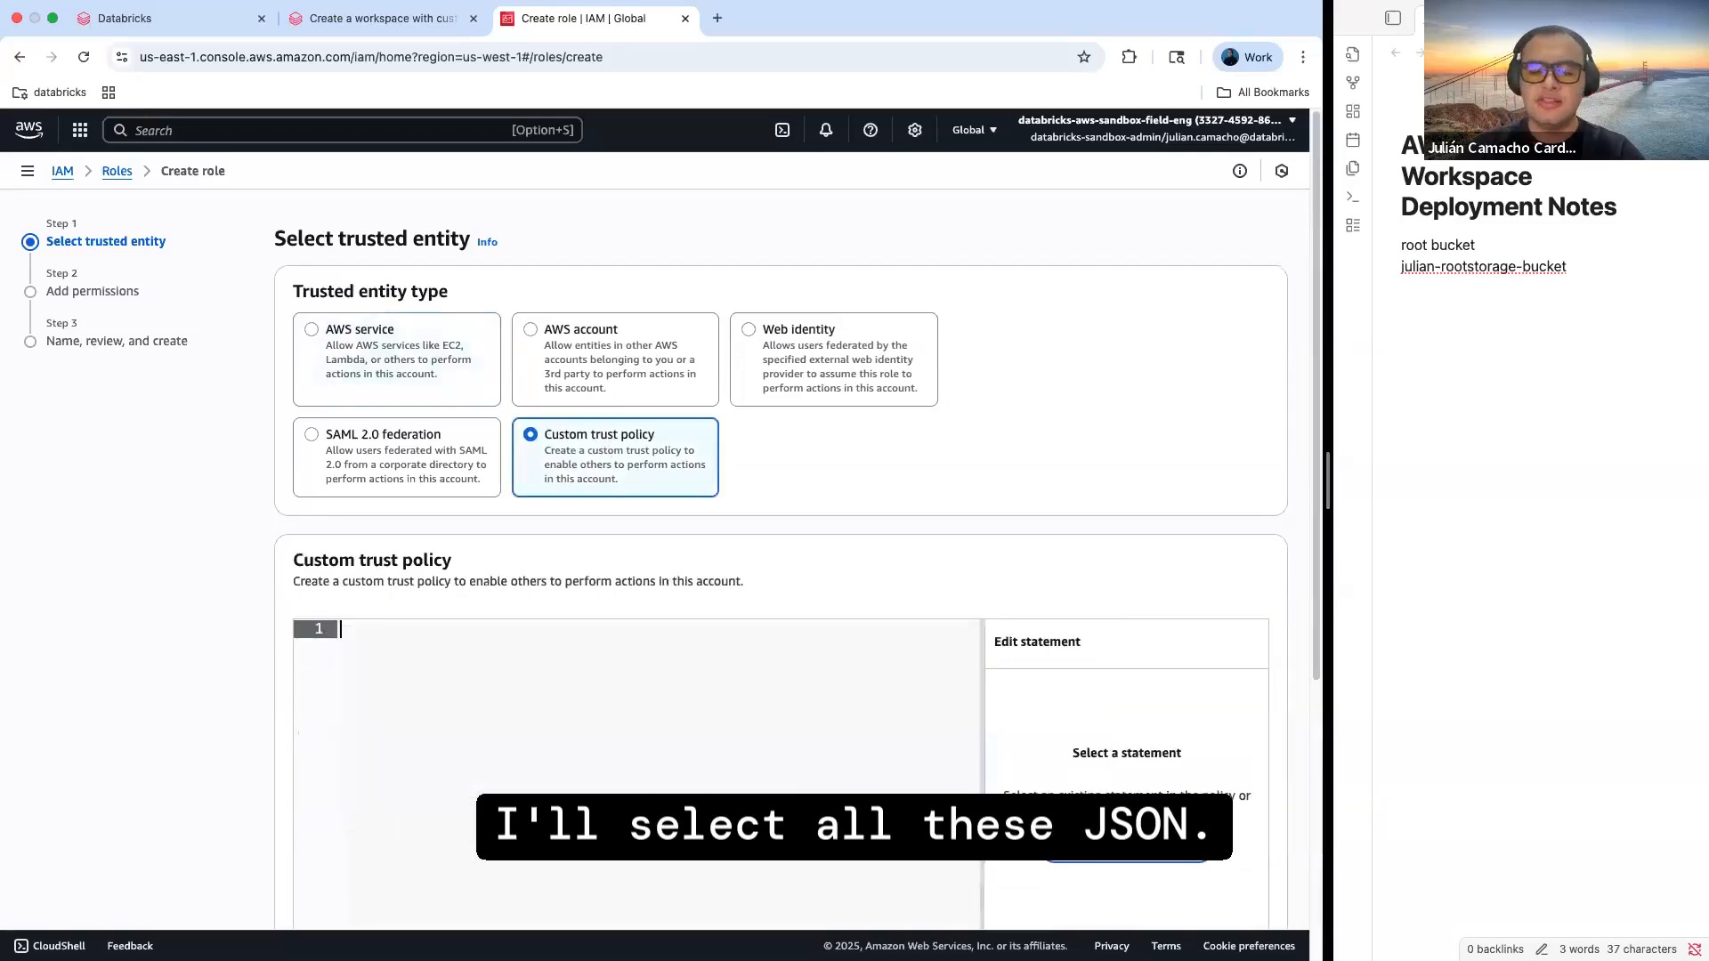
{"action": "key", "text": "super+v"}
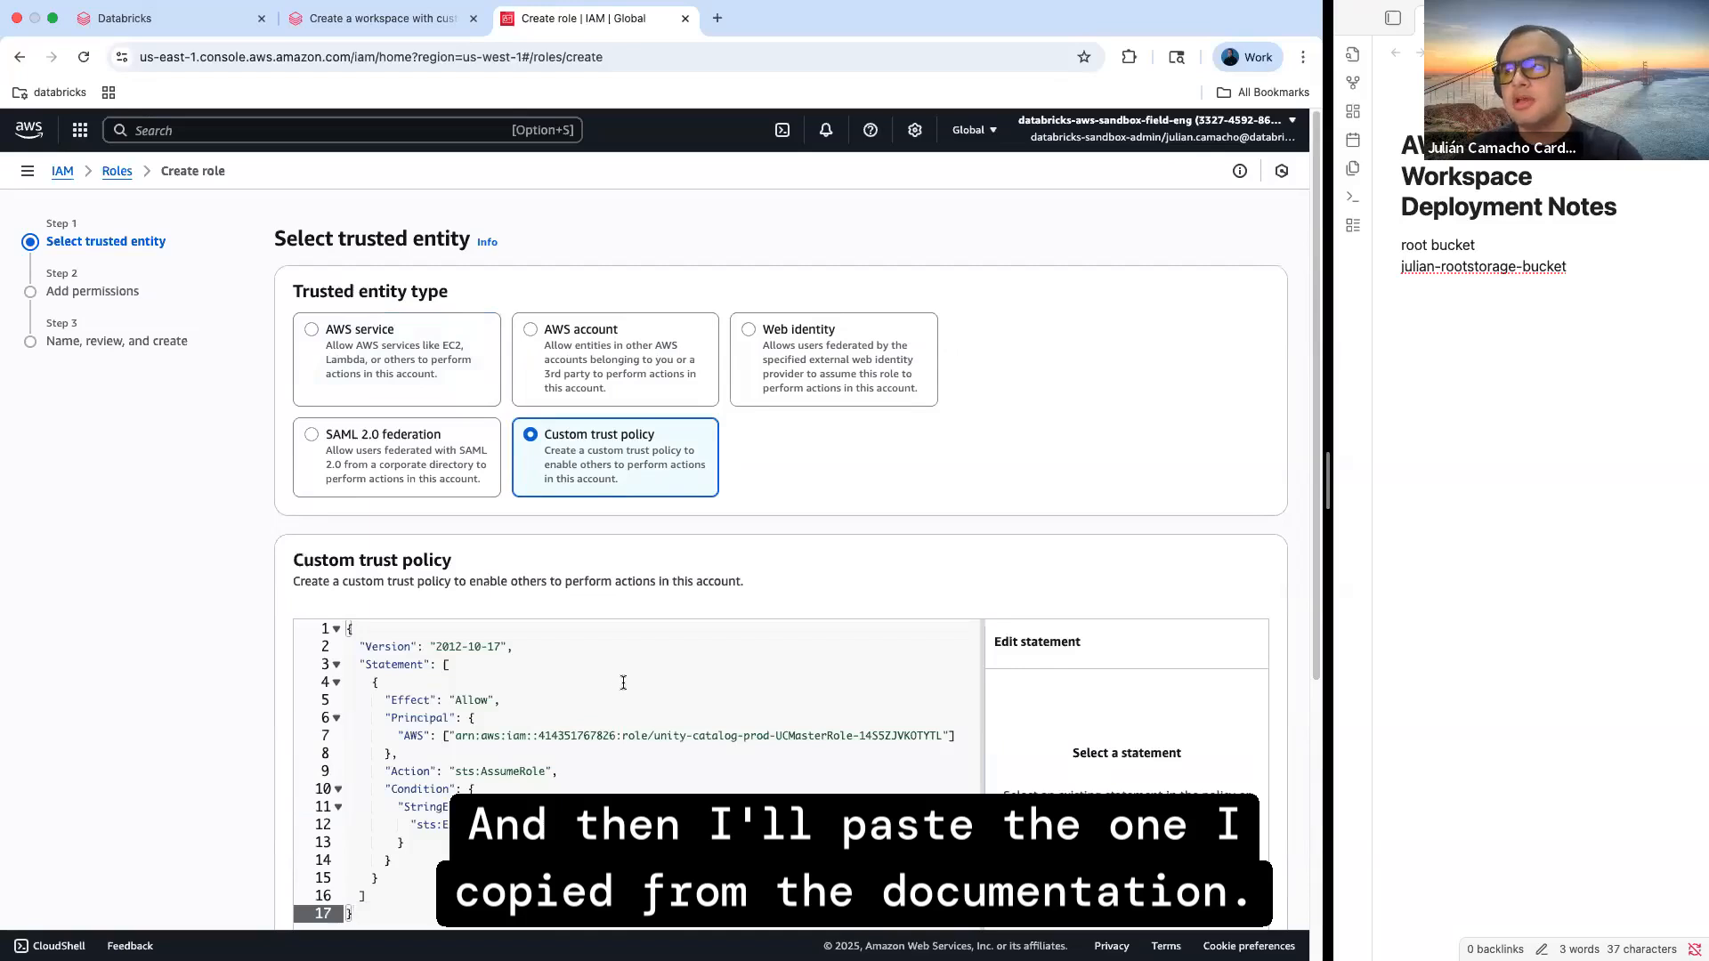
Accept the custom trust policy and continue through the permissions stage without attaching any policies to the role
{"action": "scroll", "coordinate": [623, 683], "scroll_direction": "down", "scroll_amount": 5}
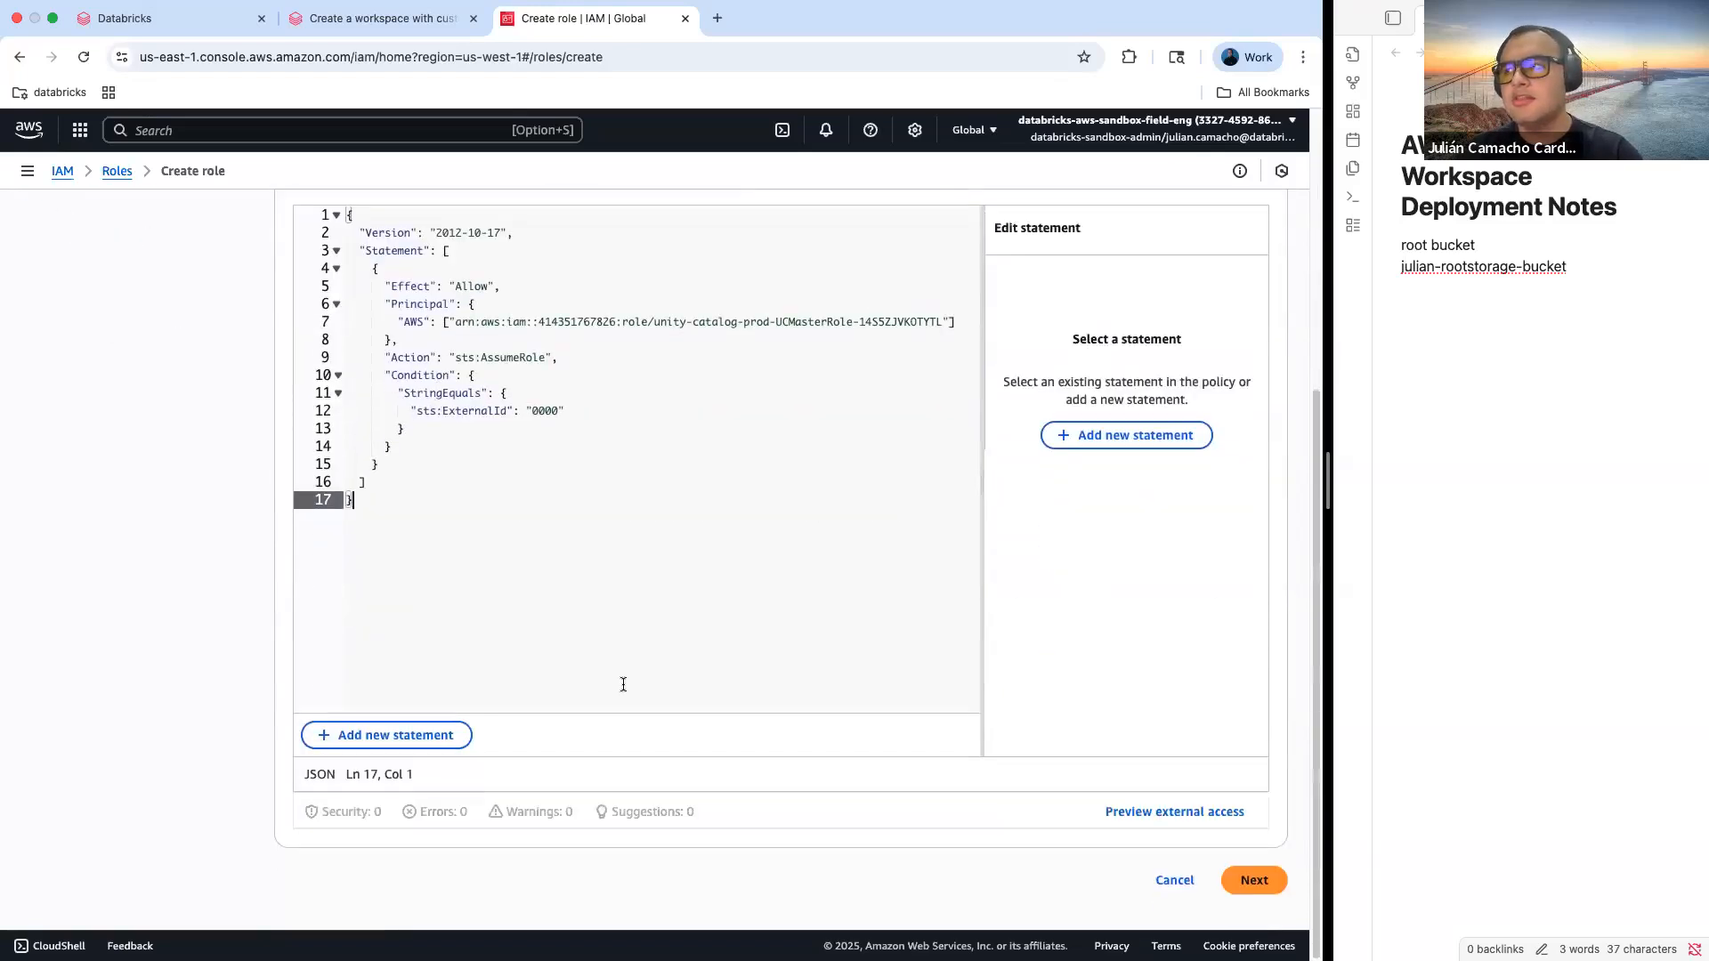
{"action": "left_click", "coordinate": [1255, 880]}
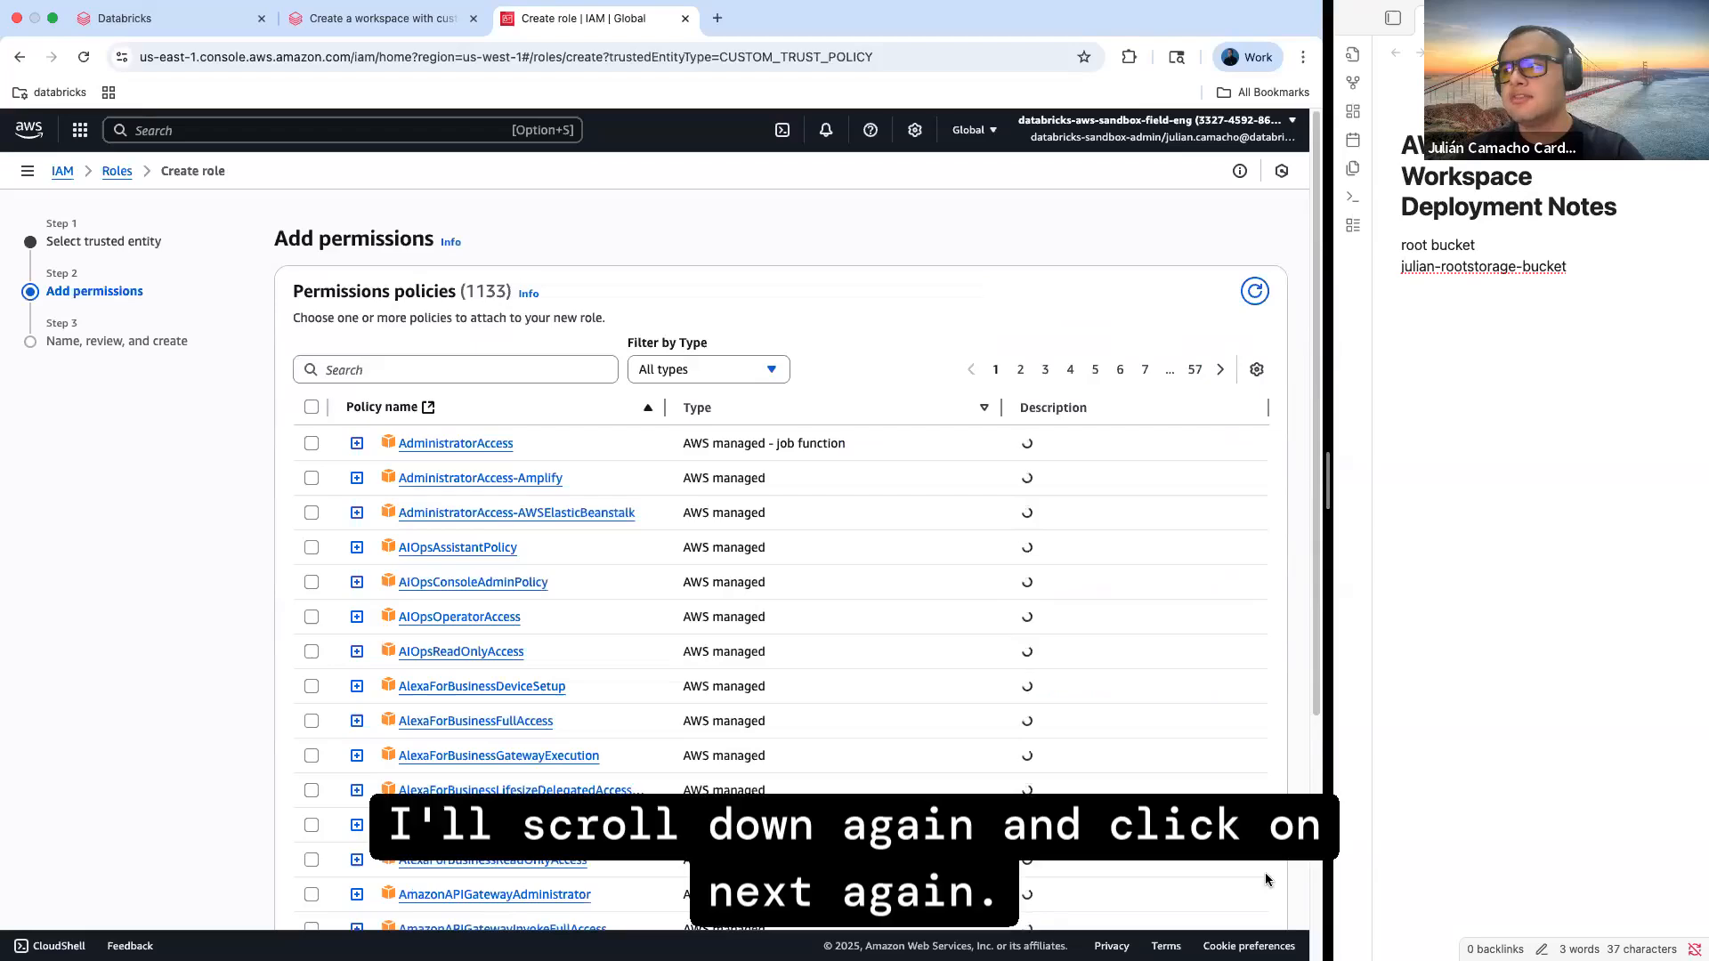
{"action": "scroll", "coordinate": [1265, 879], "scroll_direction": "down", "scroll_amount": 5}
{"action": "right_click", "coordinate": [1266, 879]}
{"action": "left_click", "coordinate": [1254, 881]}
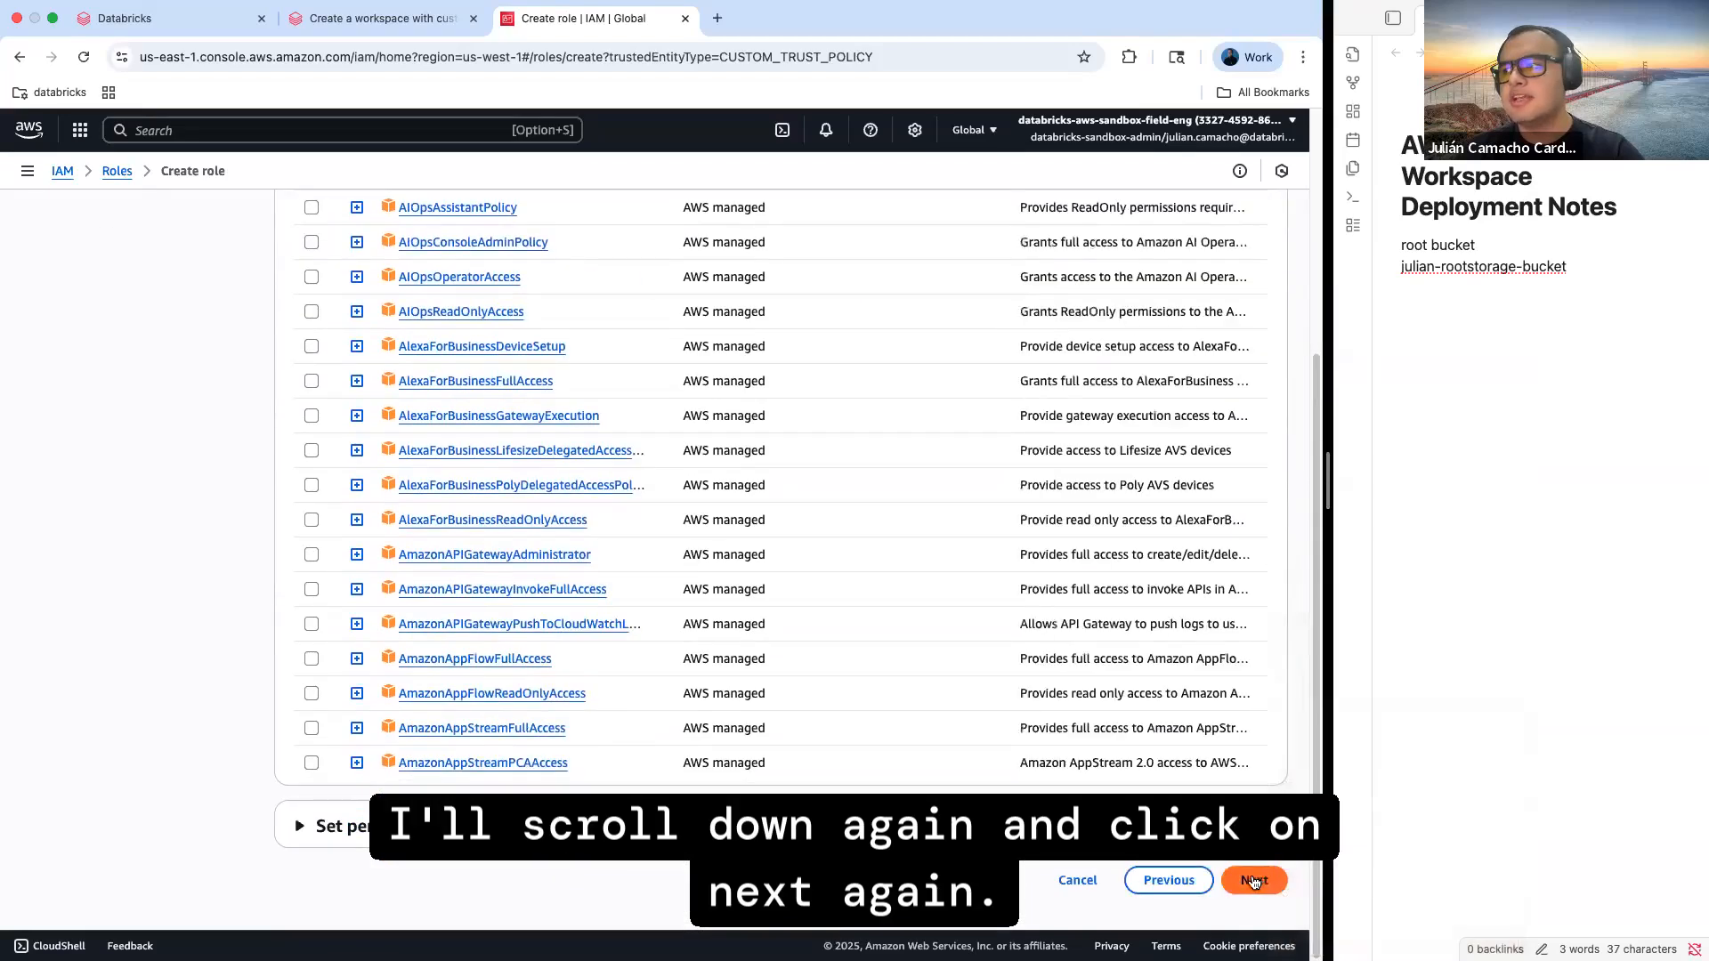
{"action": "left_click", "coordinate": [1254, 880]}
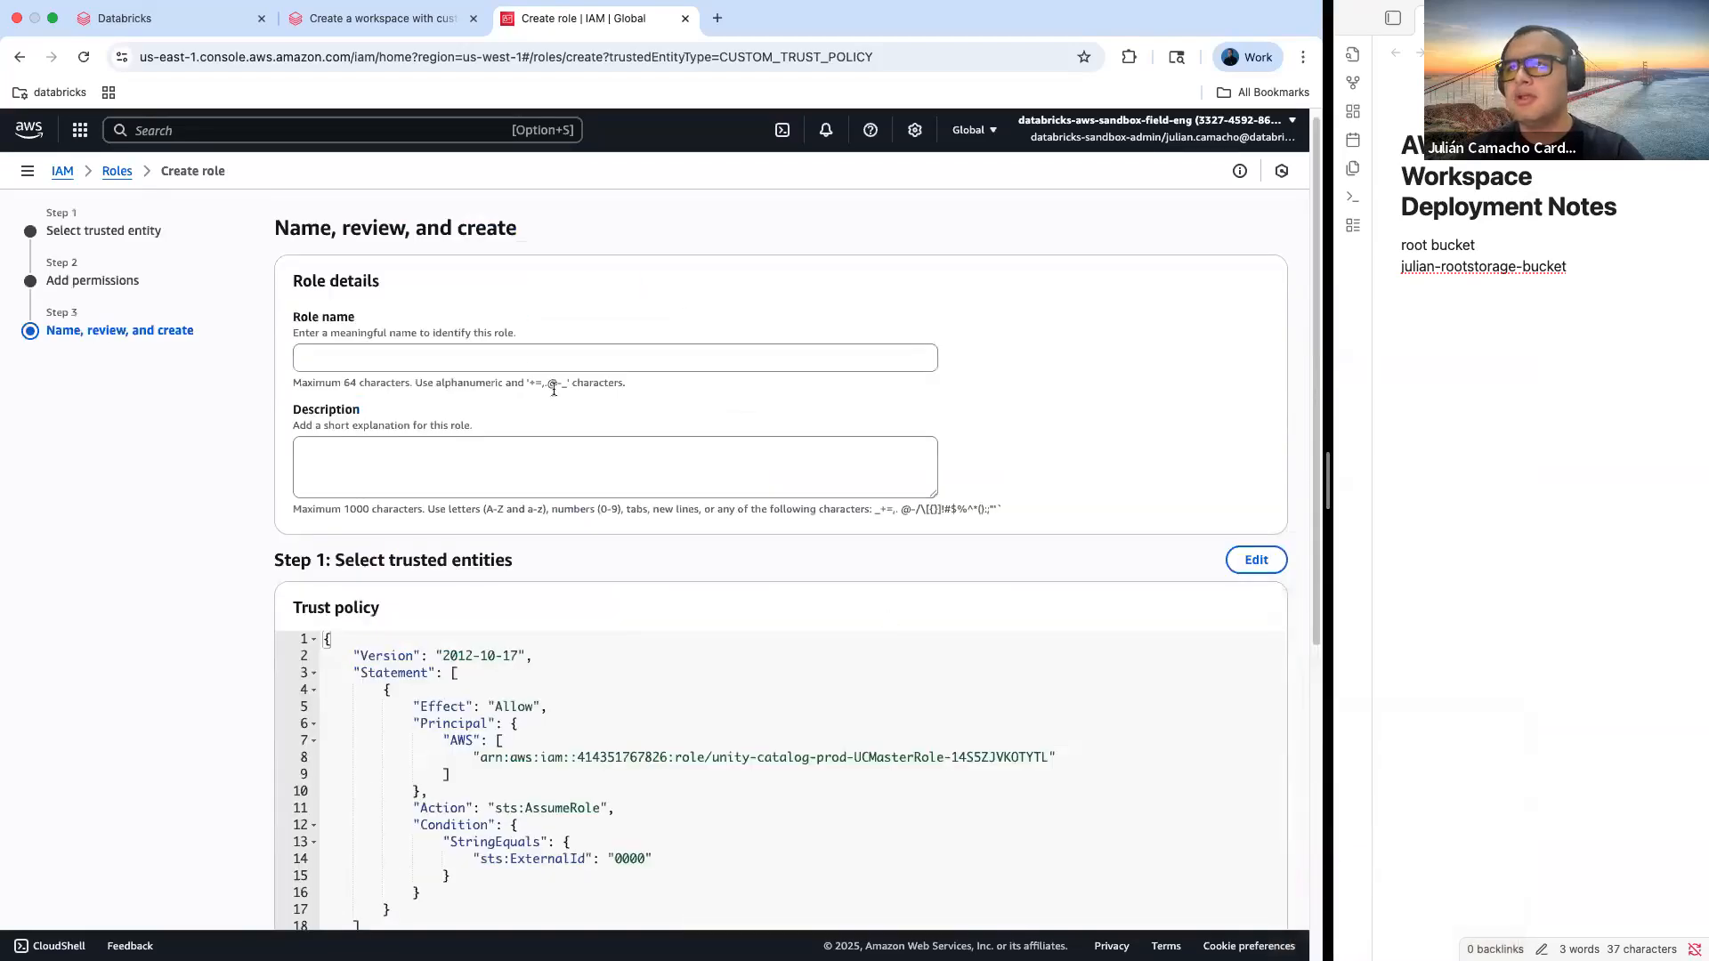
Name the role julian-rootstorage-role and create it
{"action": "left_click", "coordinate": [521, 361]}
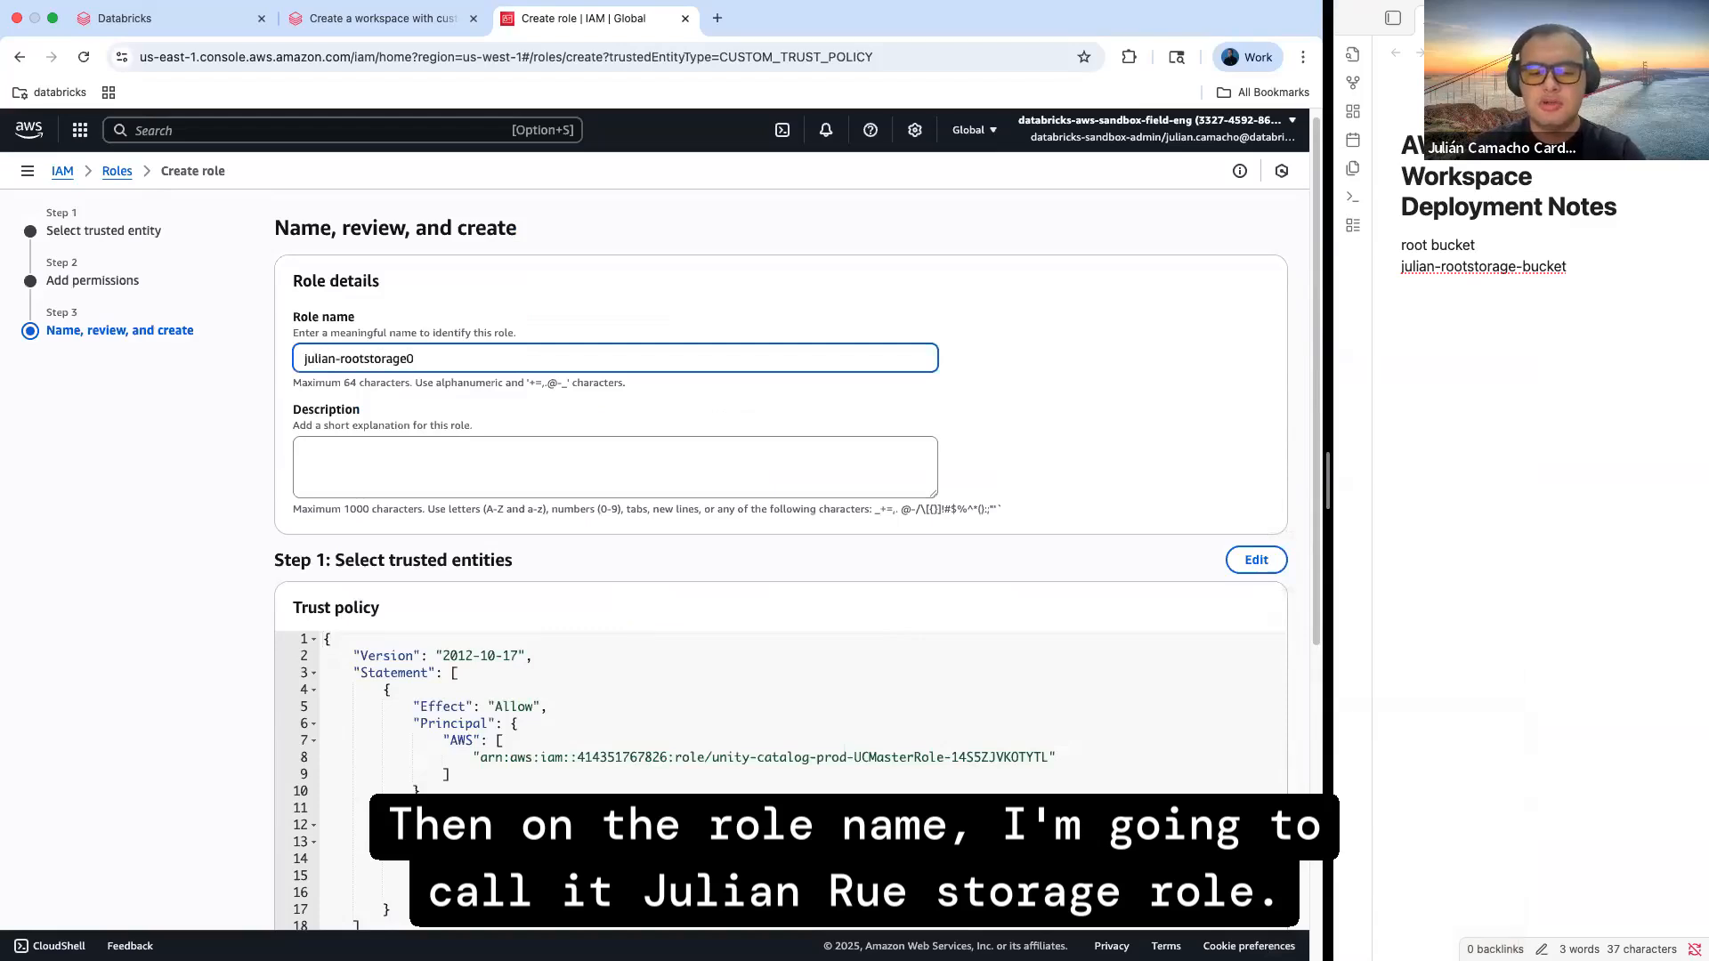
{"action": "scroll", "coordinate": [534, 358], "scroll_direction": "down", "scroll_amount": 10}
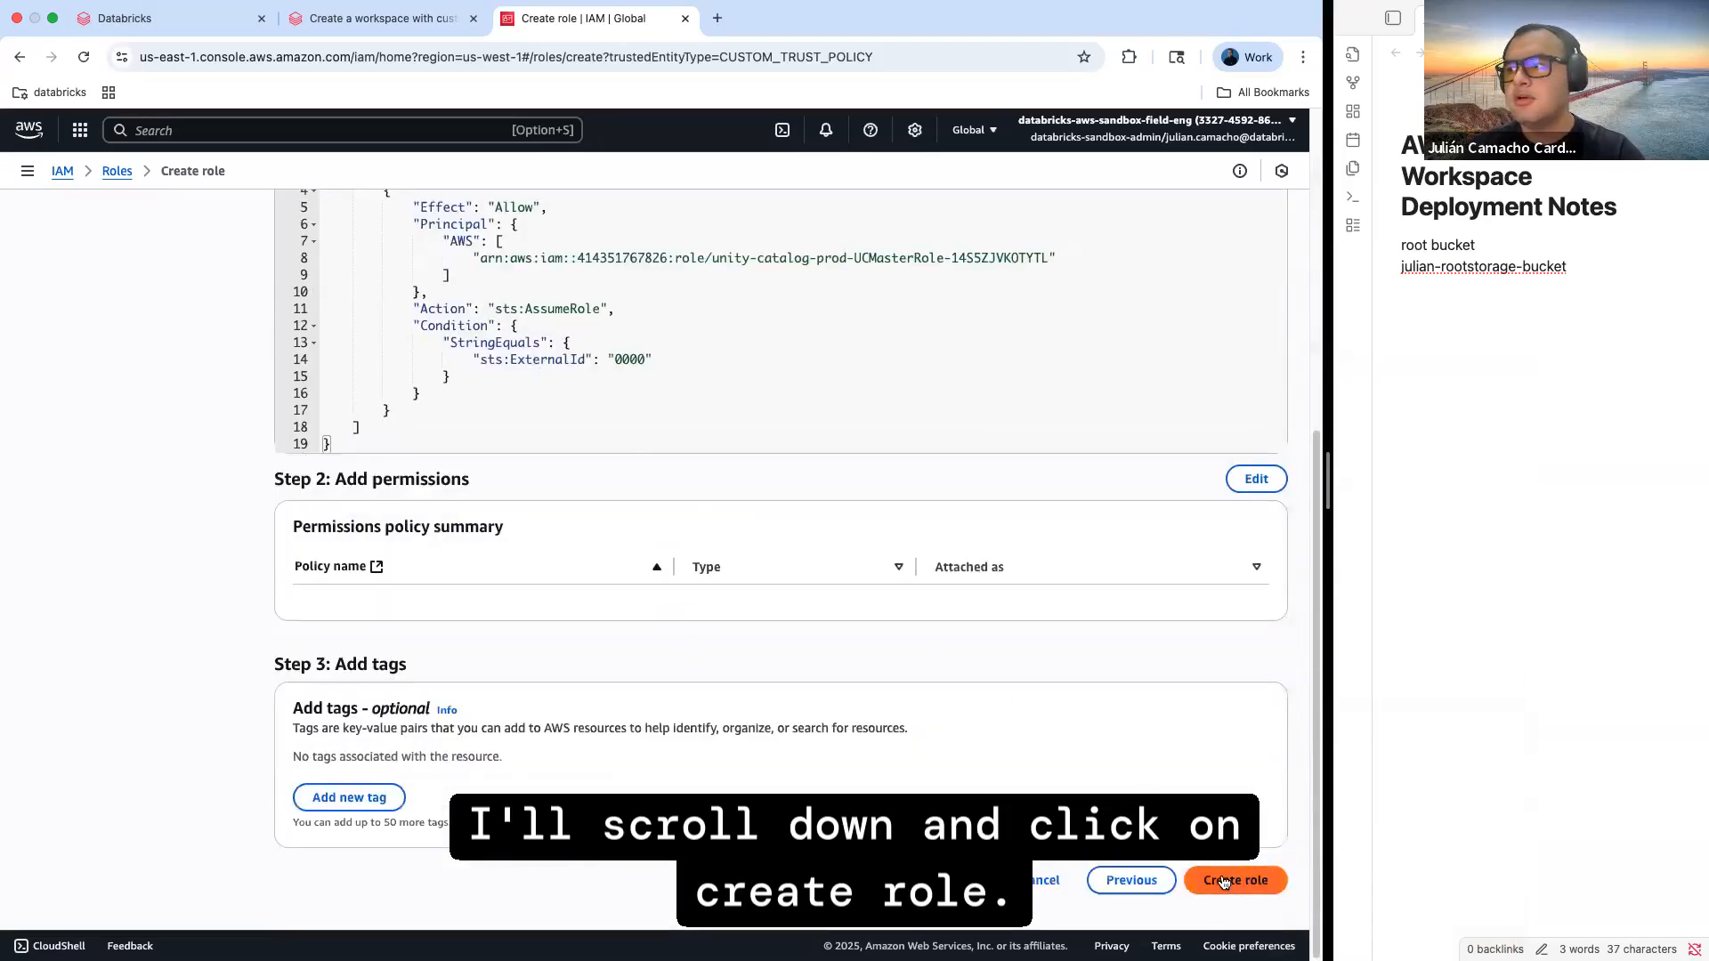
{"action": "left_click", "coordinate": [1225, 881]}
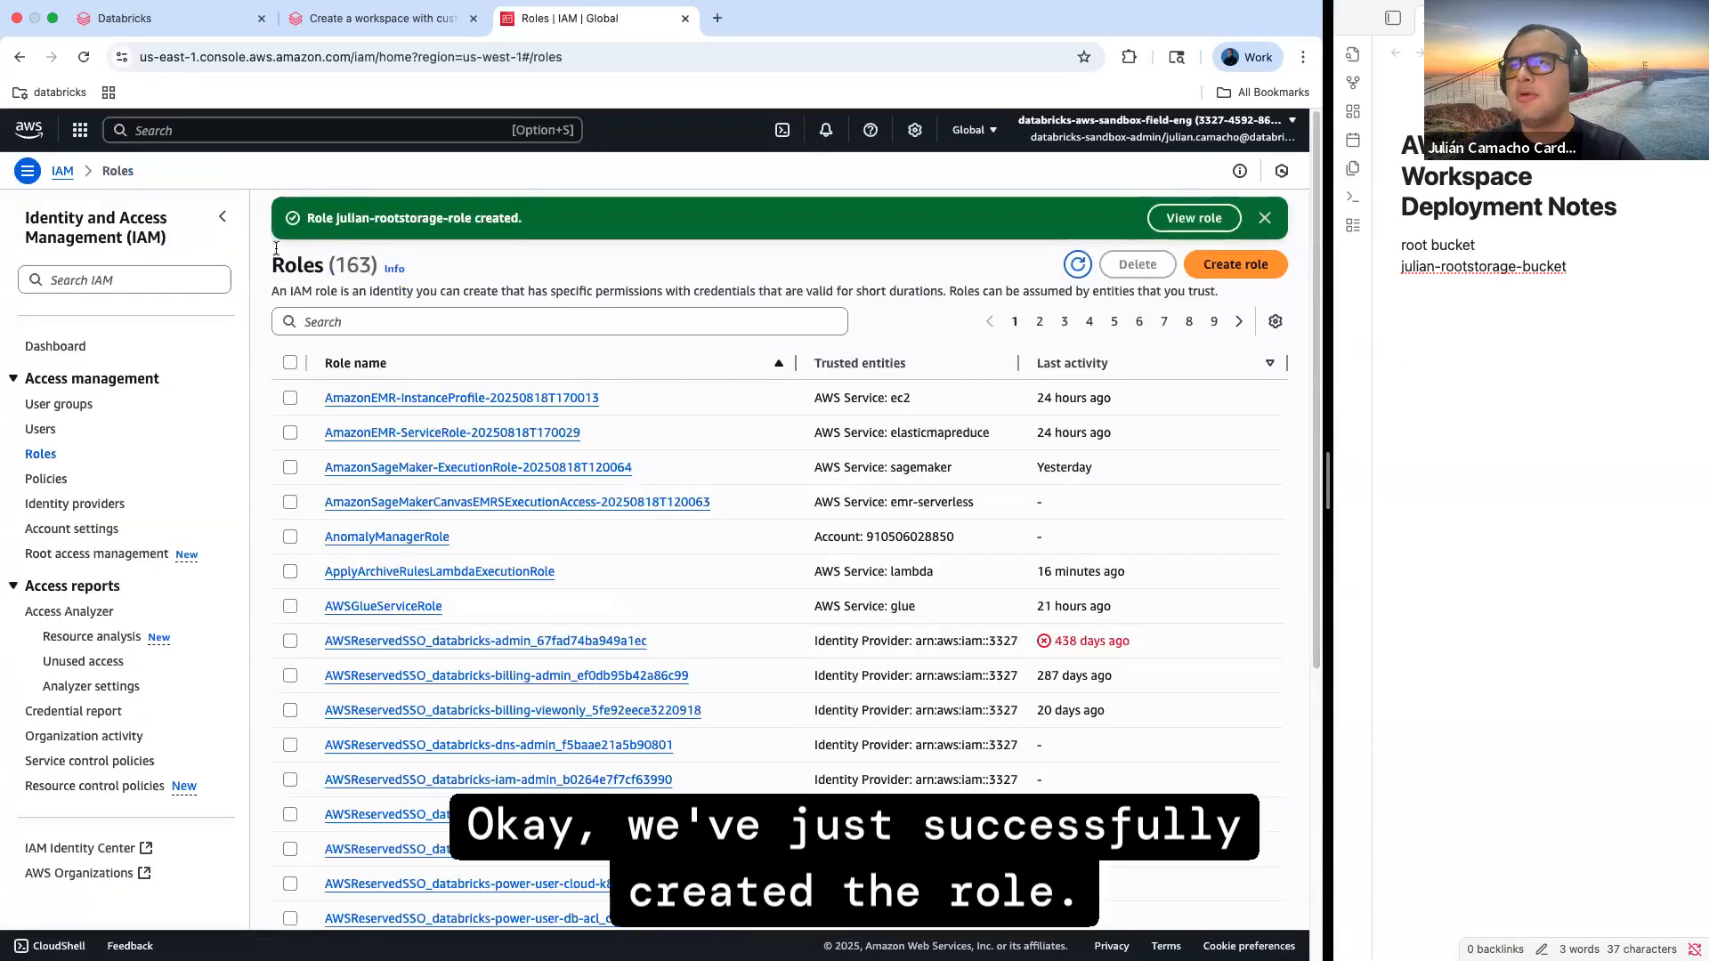
Open the new julian-rootstorage-role and save its ARN in the deployment notes under the label "rootstorage role ARN"
{"action": "left_click", "coordinate": [365, 313]}
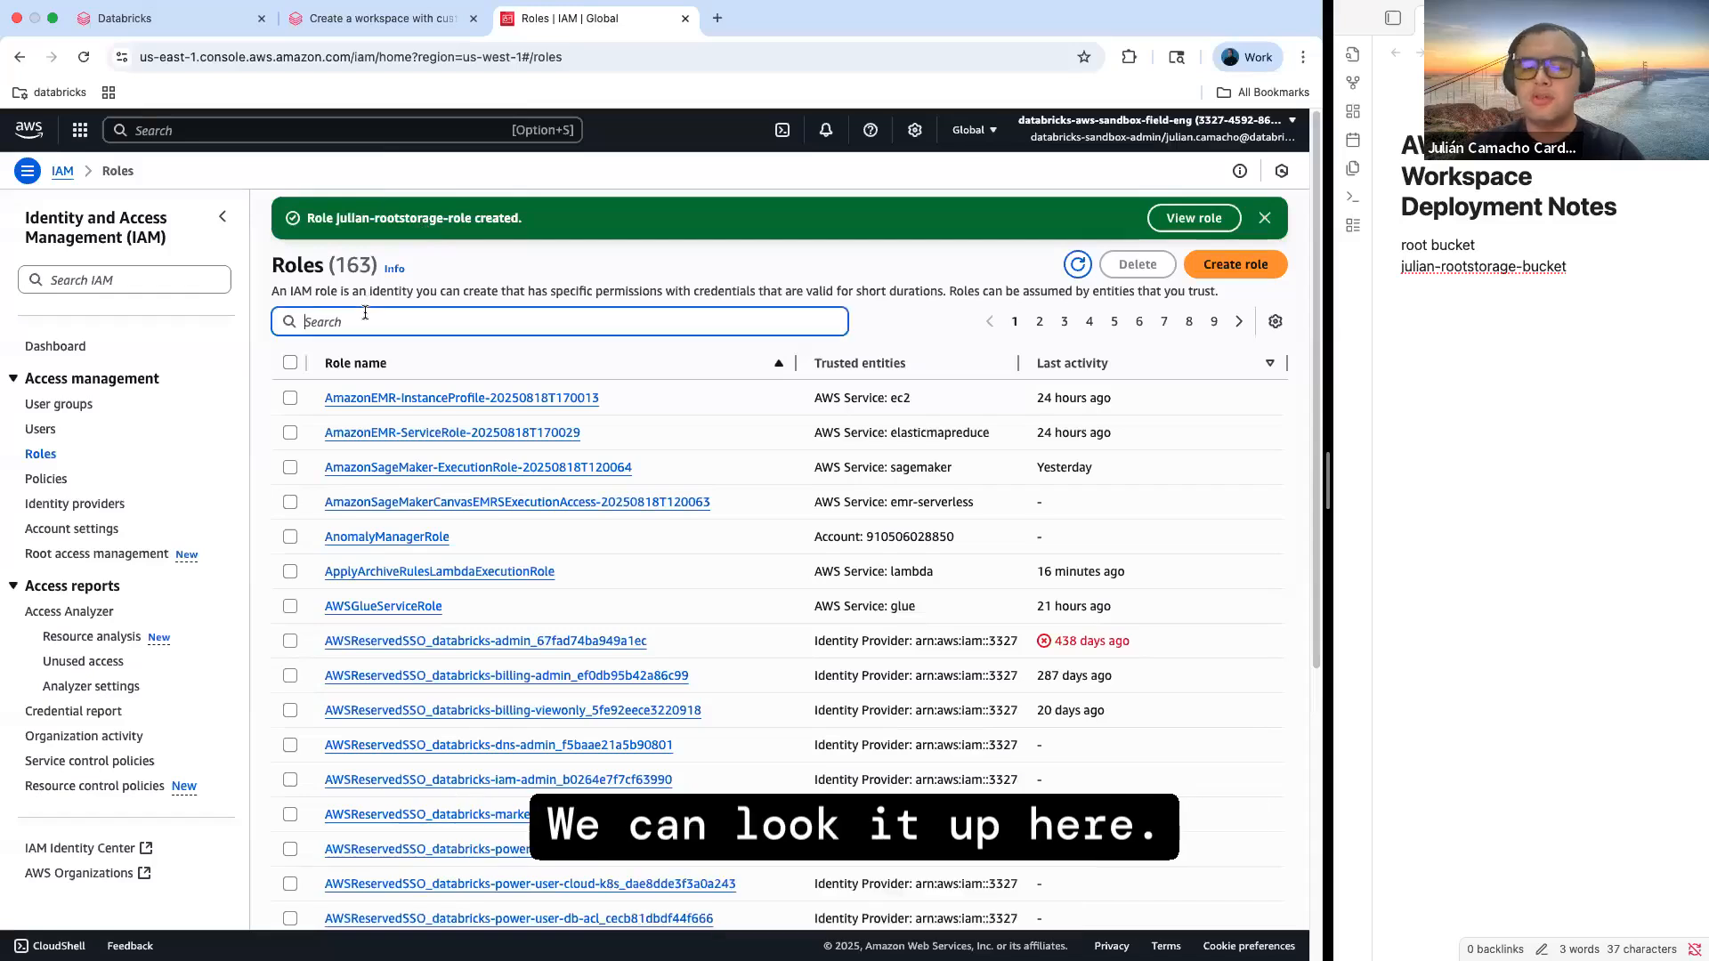
{"action": "type", "text": "julian"}
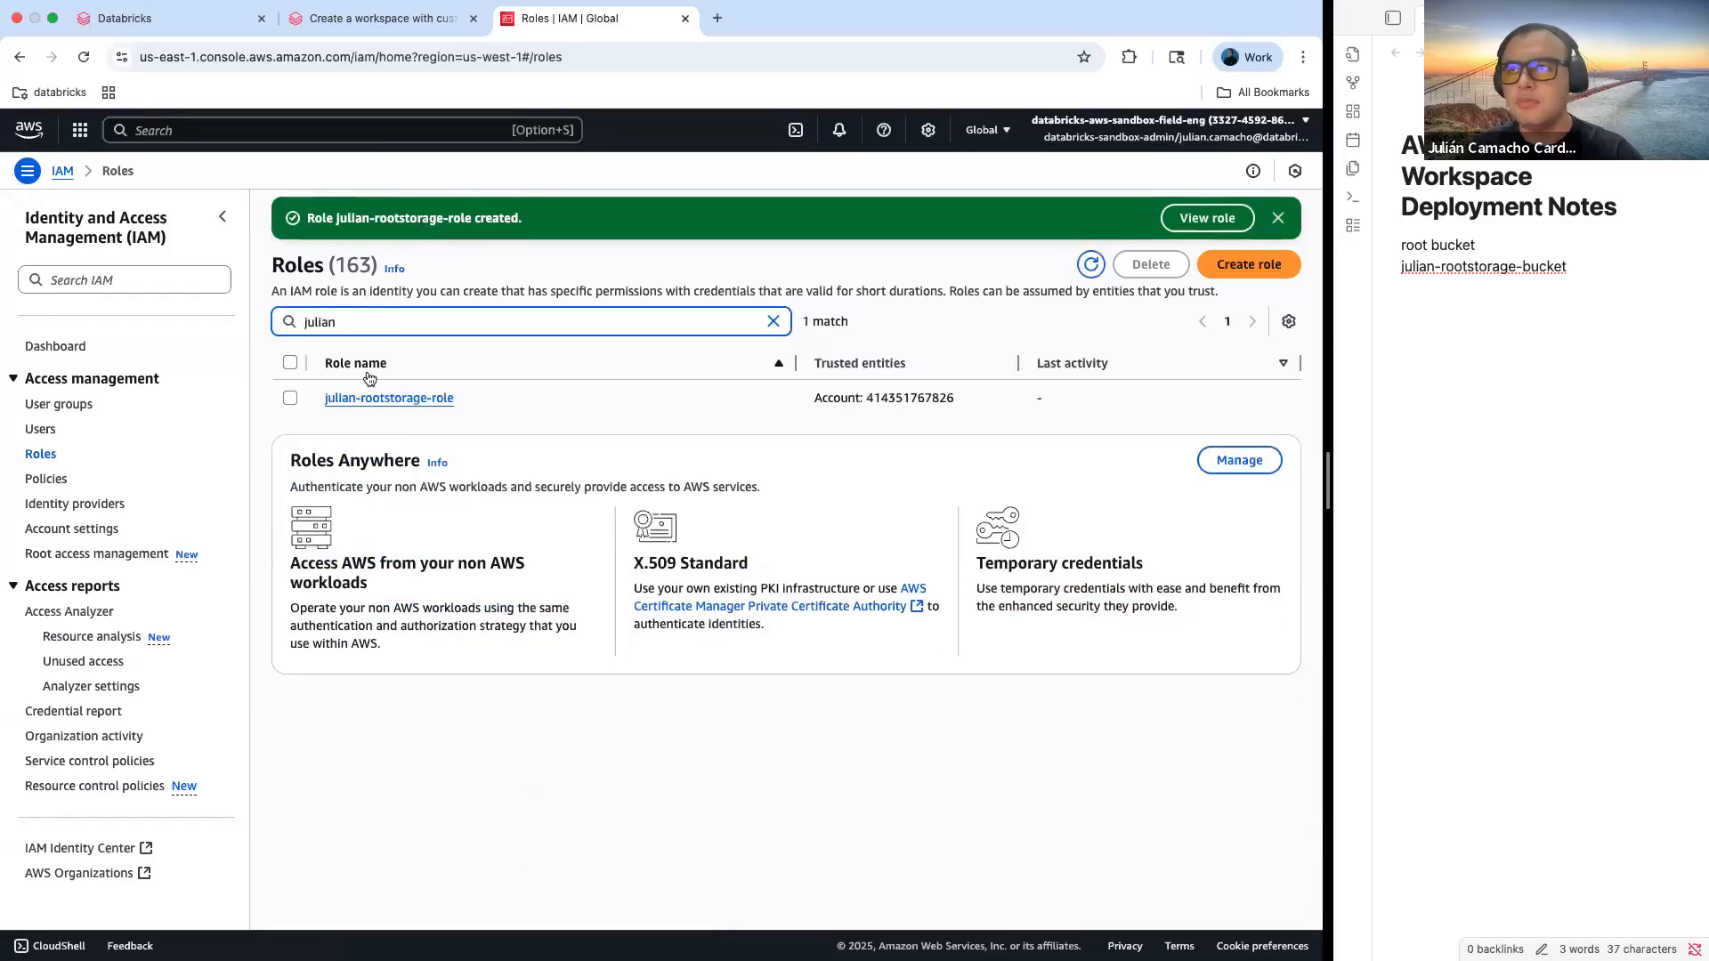
{"action": "left_click", "coordinate": [373, 399]}
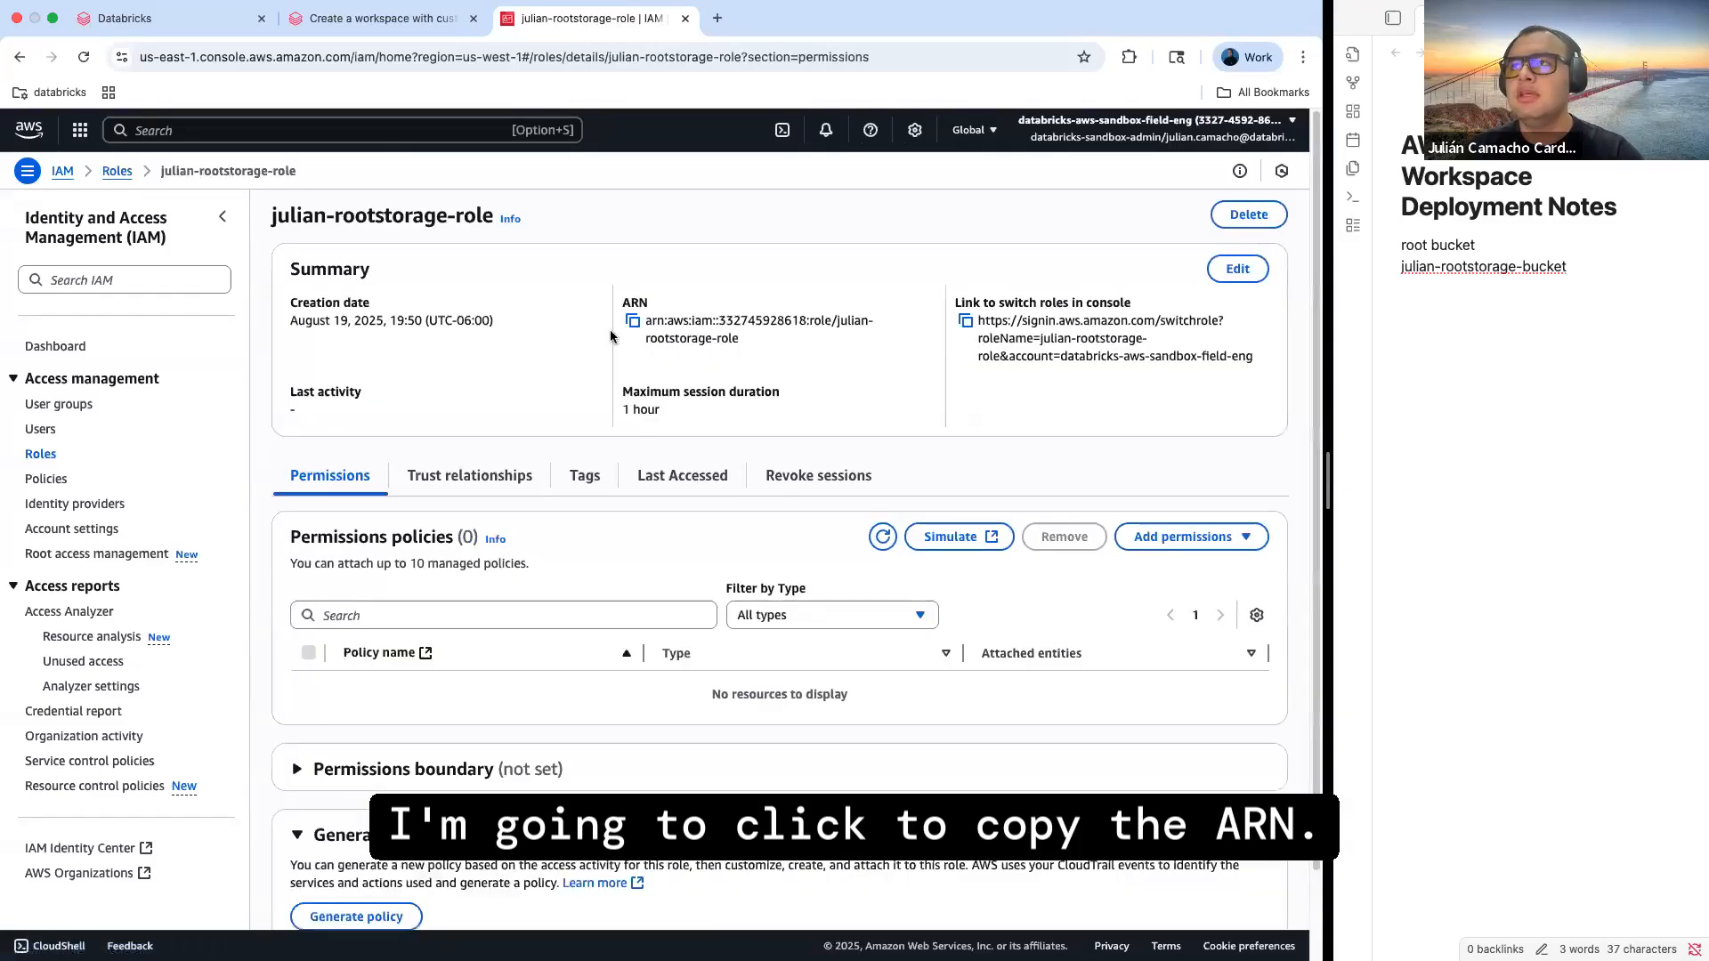
{"action": "left_click", "coordinate": [631, 321]}
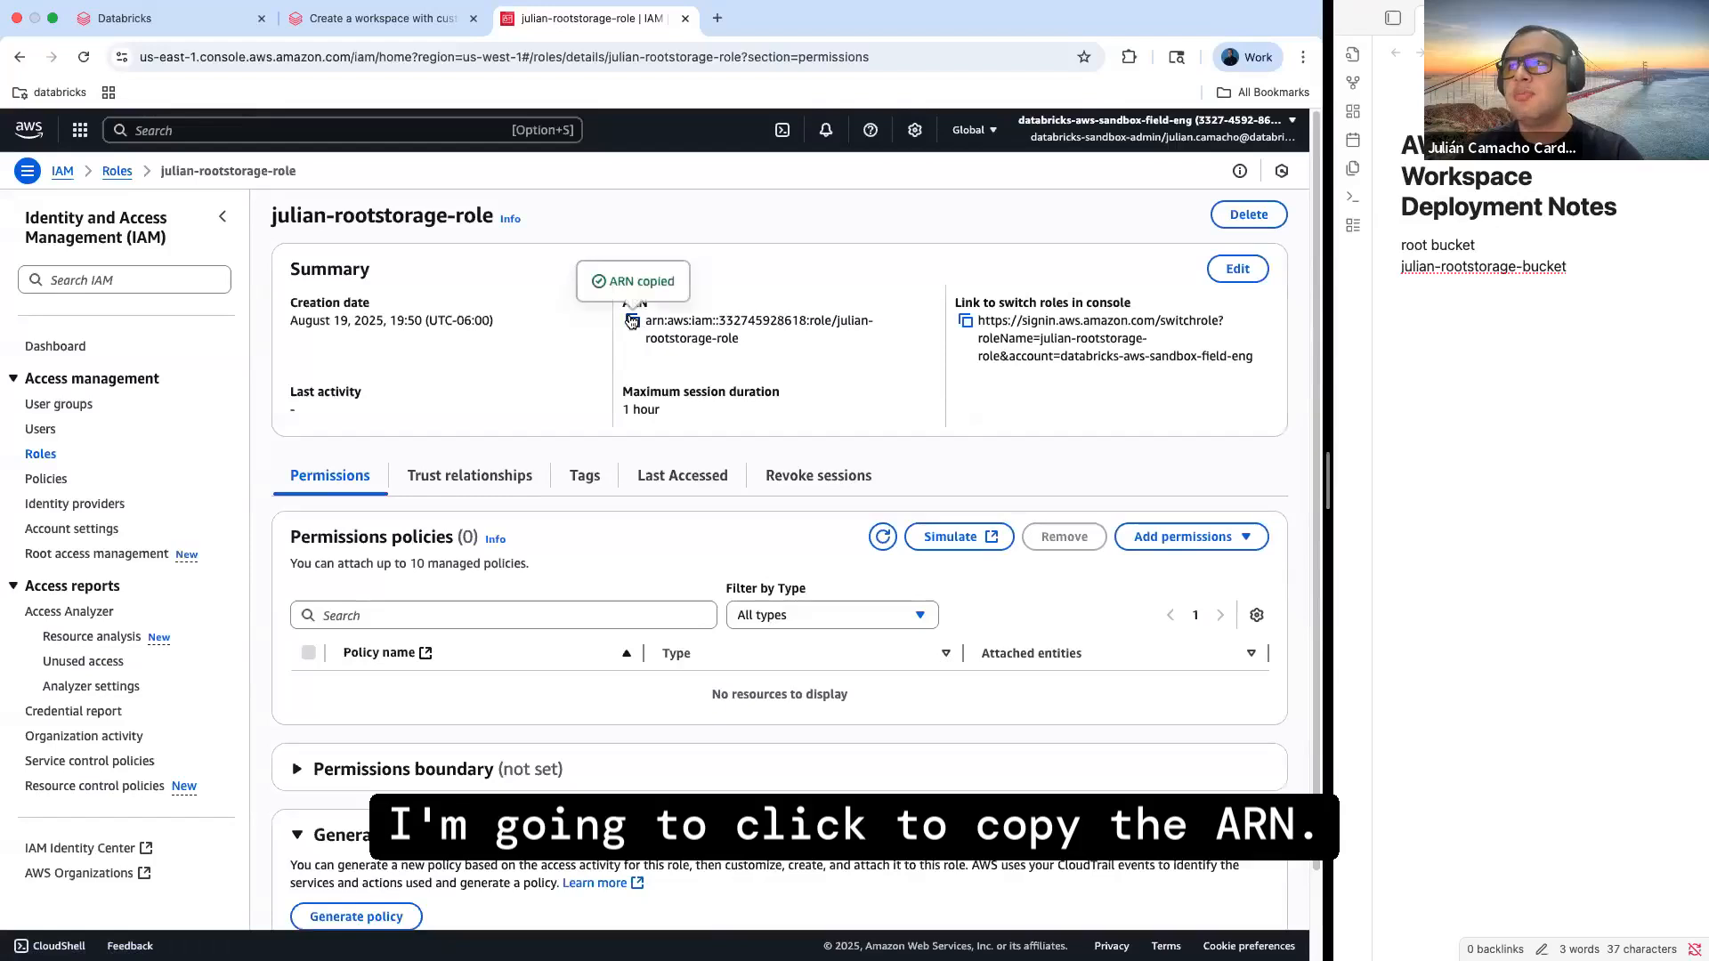
{"action": "left_click", "coordinate": [1599, 310]}
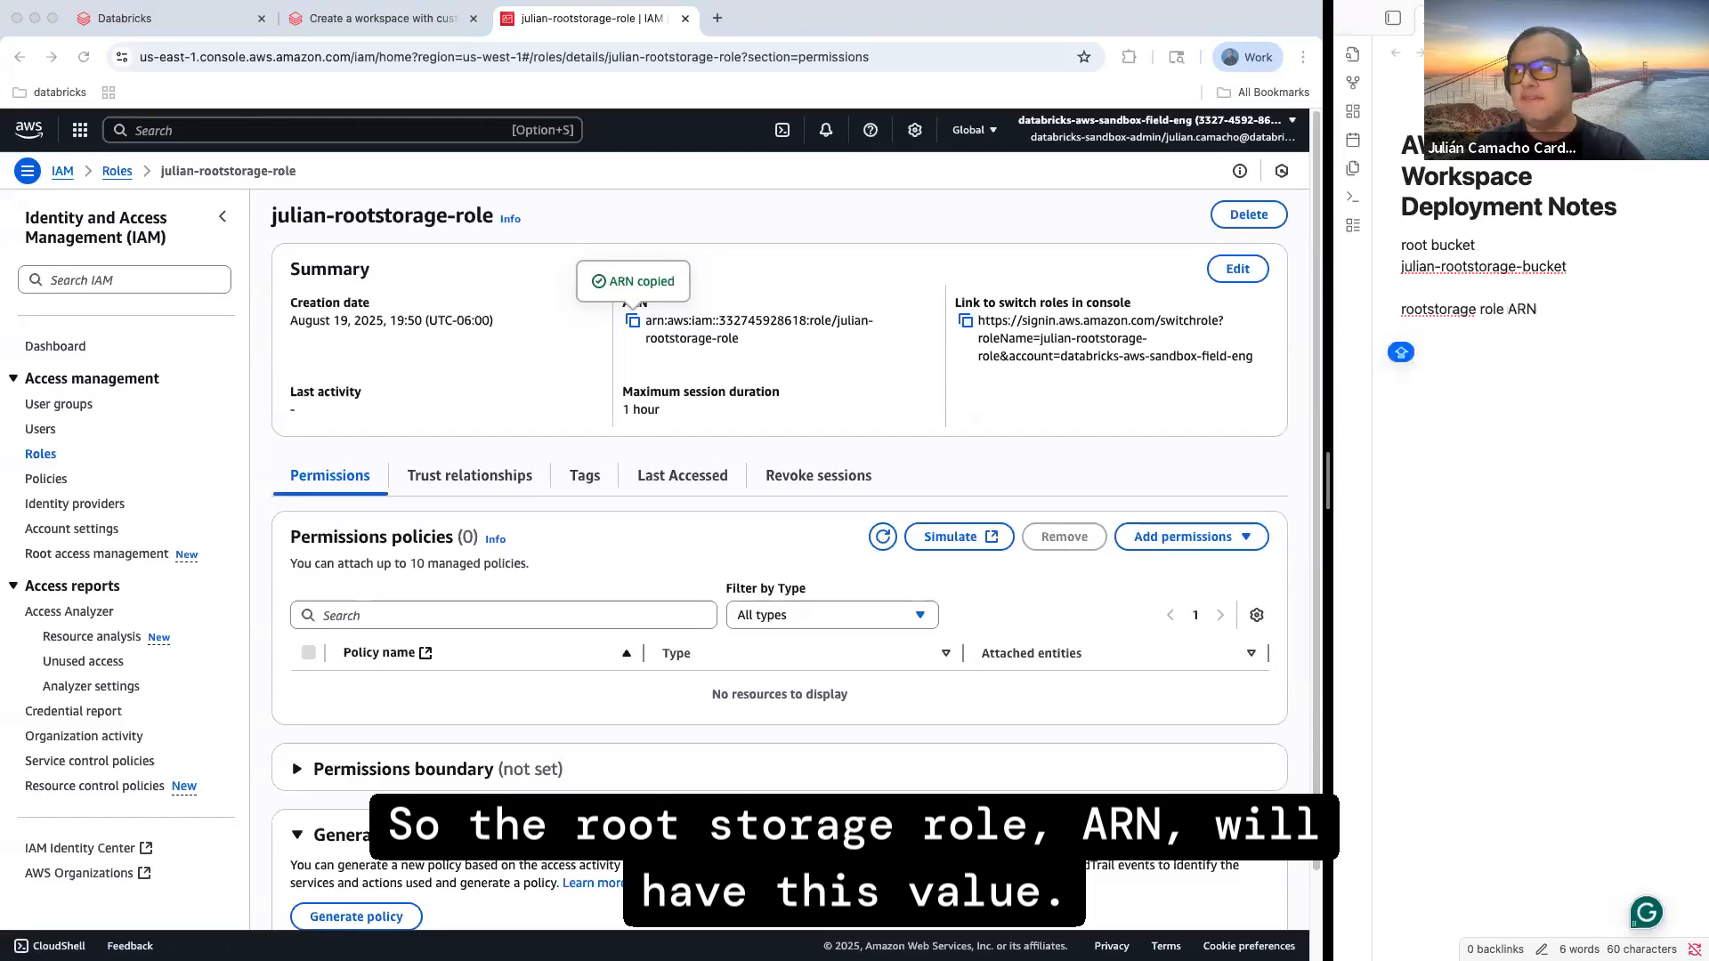
{"action": "key", "text": "super+v"}
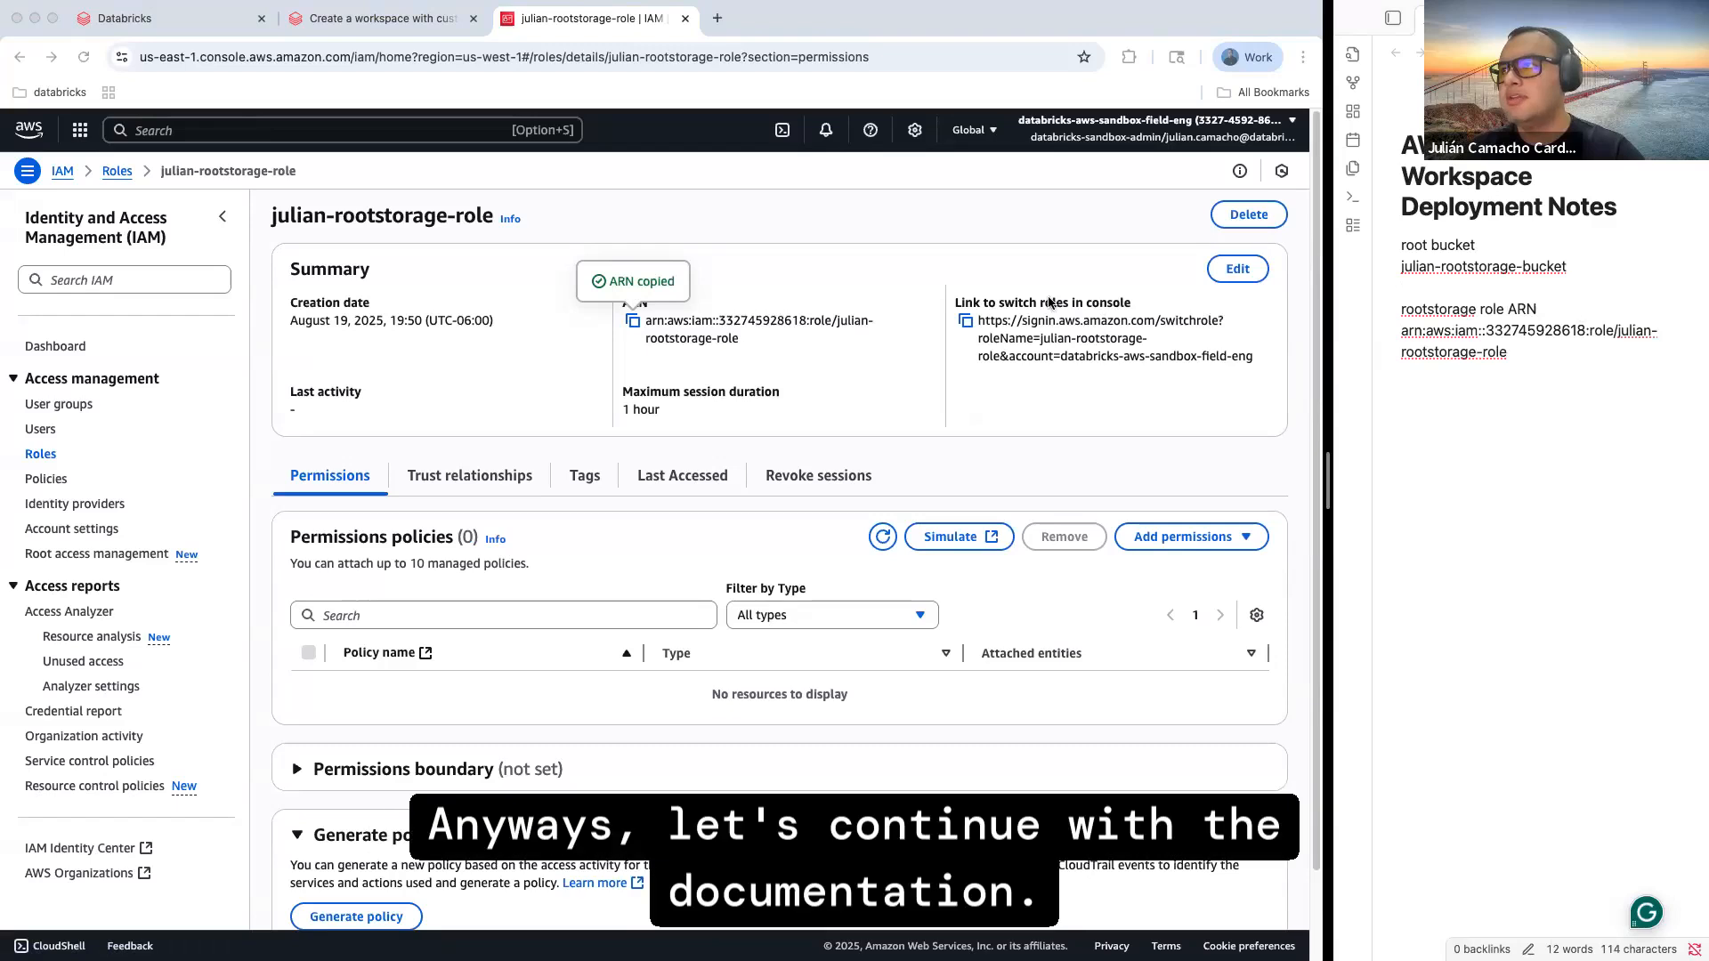
Return to the documentation, review items 4 to 6 of Step 2, and copy the updated Databricks on AWS trust relationship JSON
{"action": "left_click", "coordinate": [382, 17]}
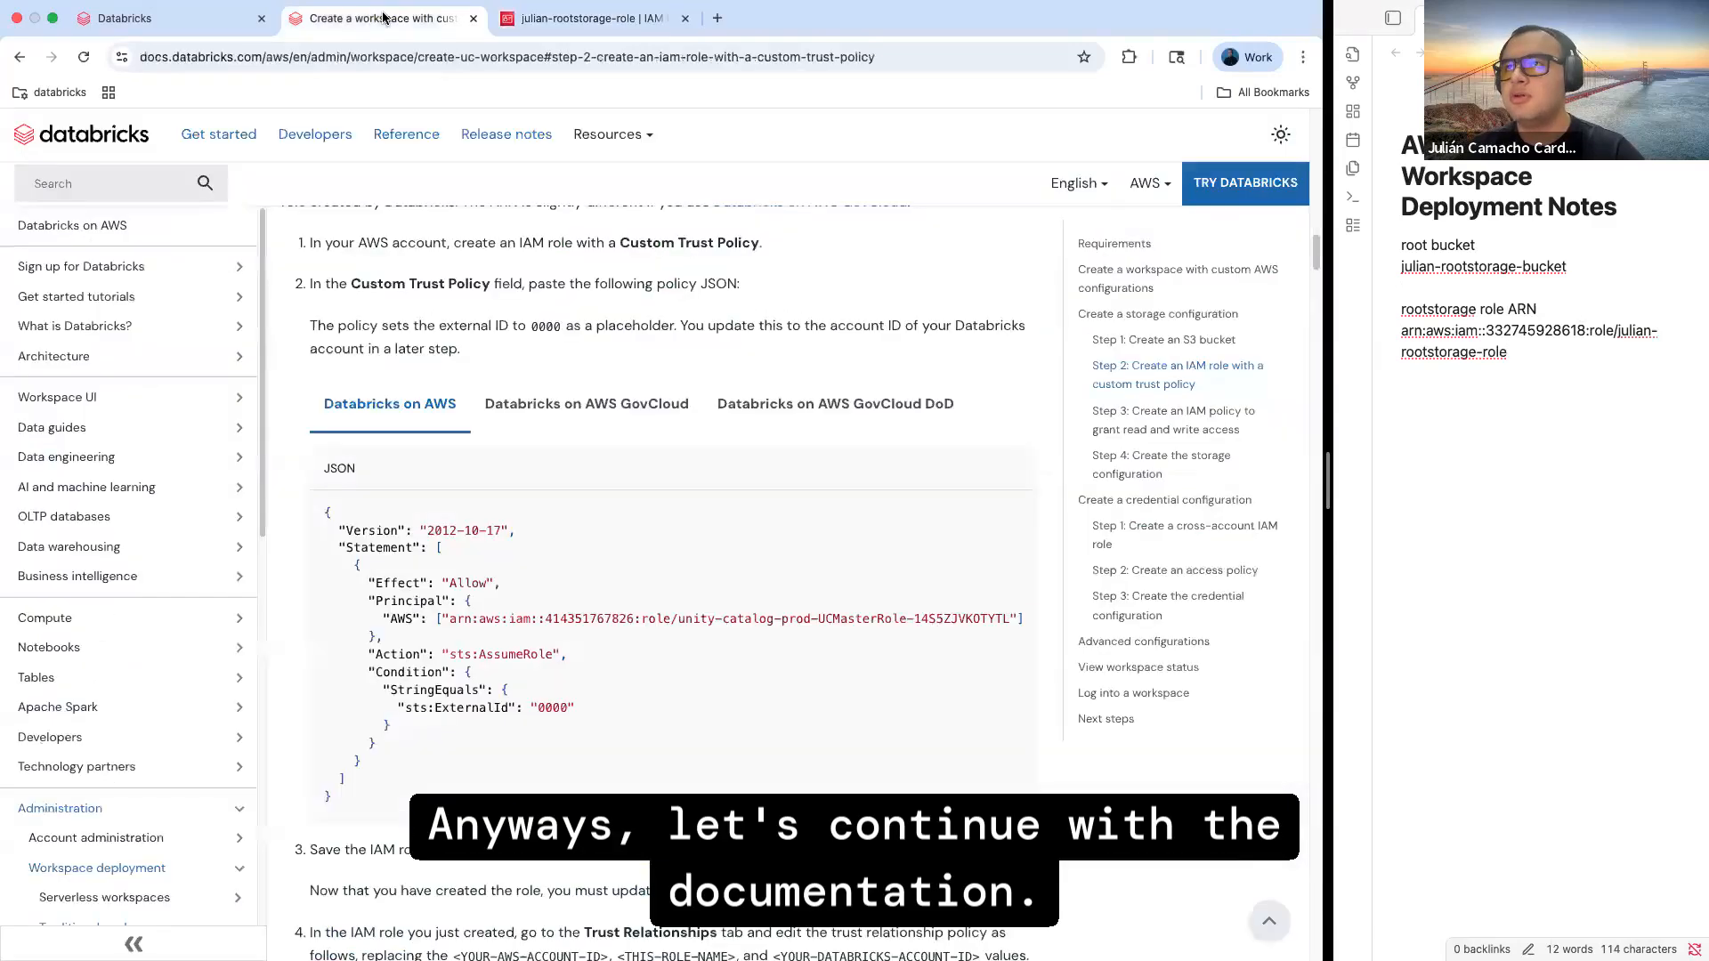
{"action": "scroll", "coordinate": [299, 401], "scroll_direction": "down", "scroll_amount": 10}
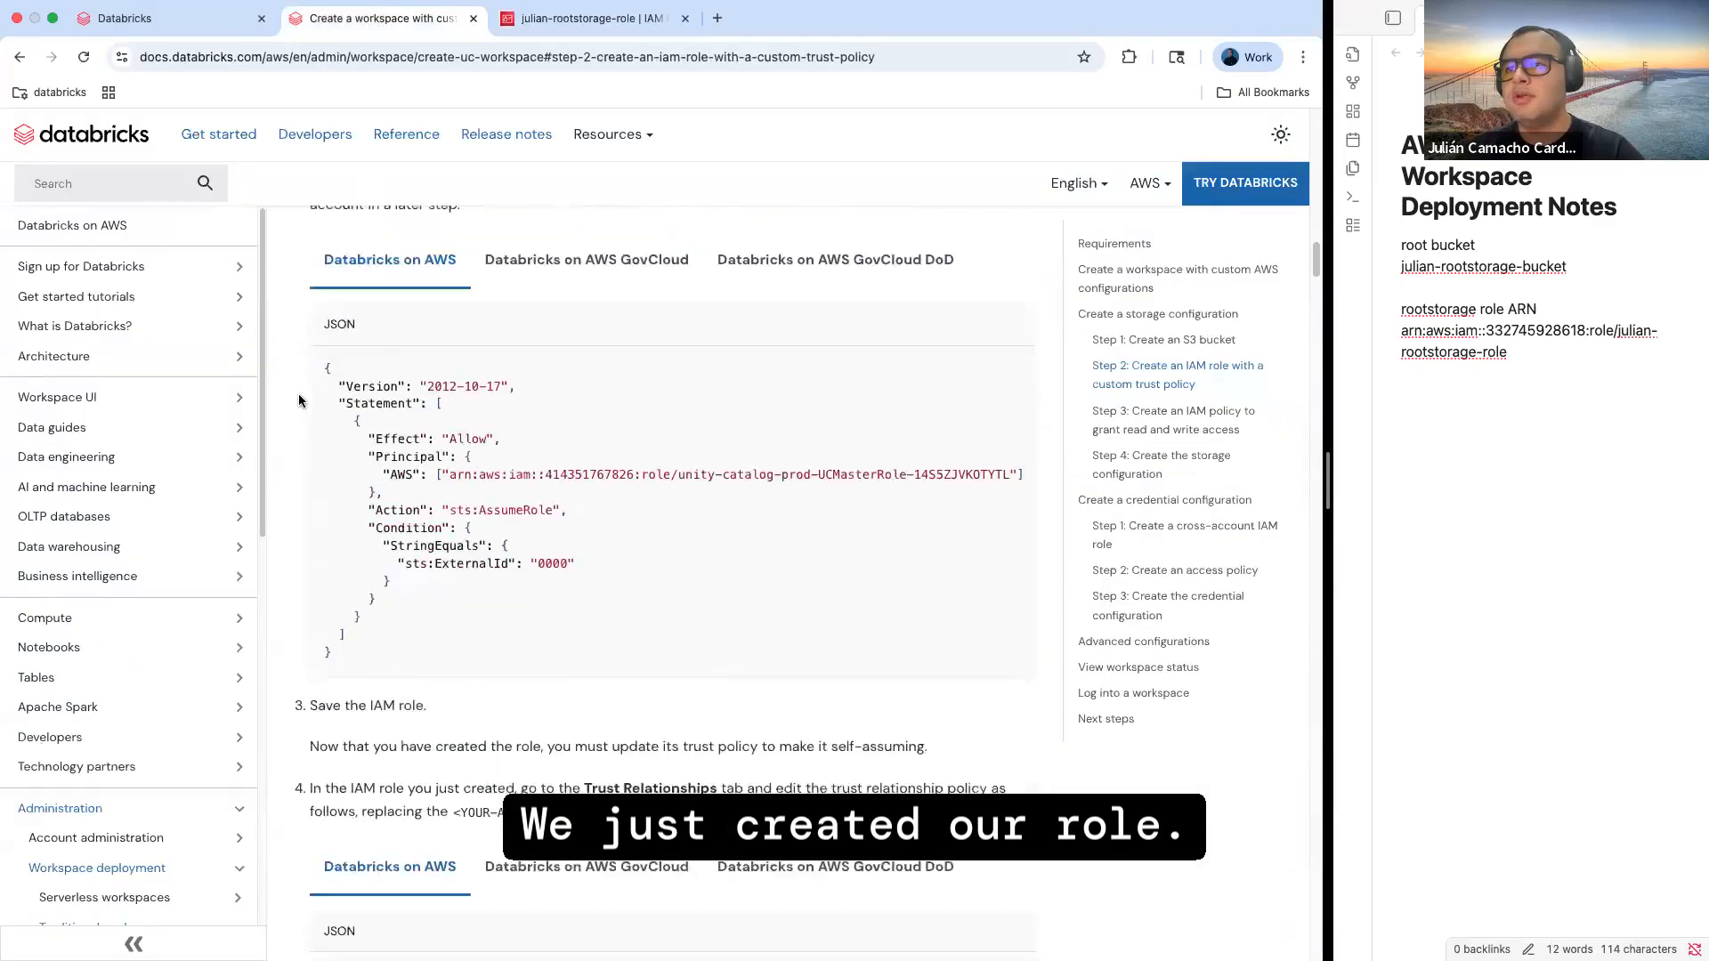
{"action": "scroll", "coordinate": [299, 400], "scroll_direction": "up", "scroll_amount": 1}
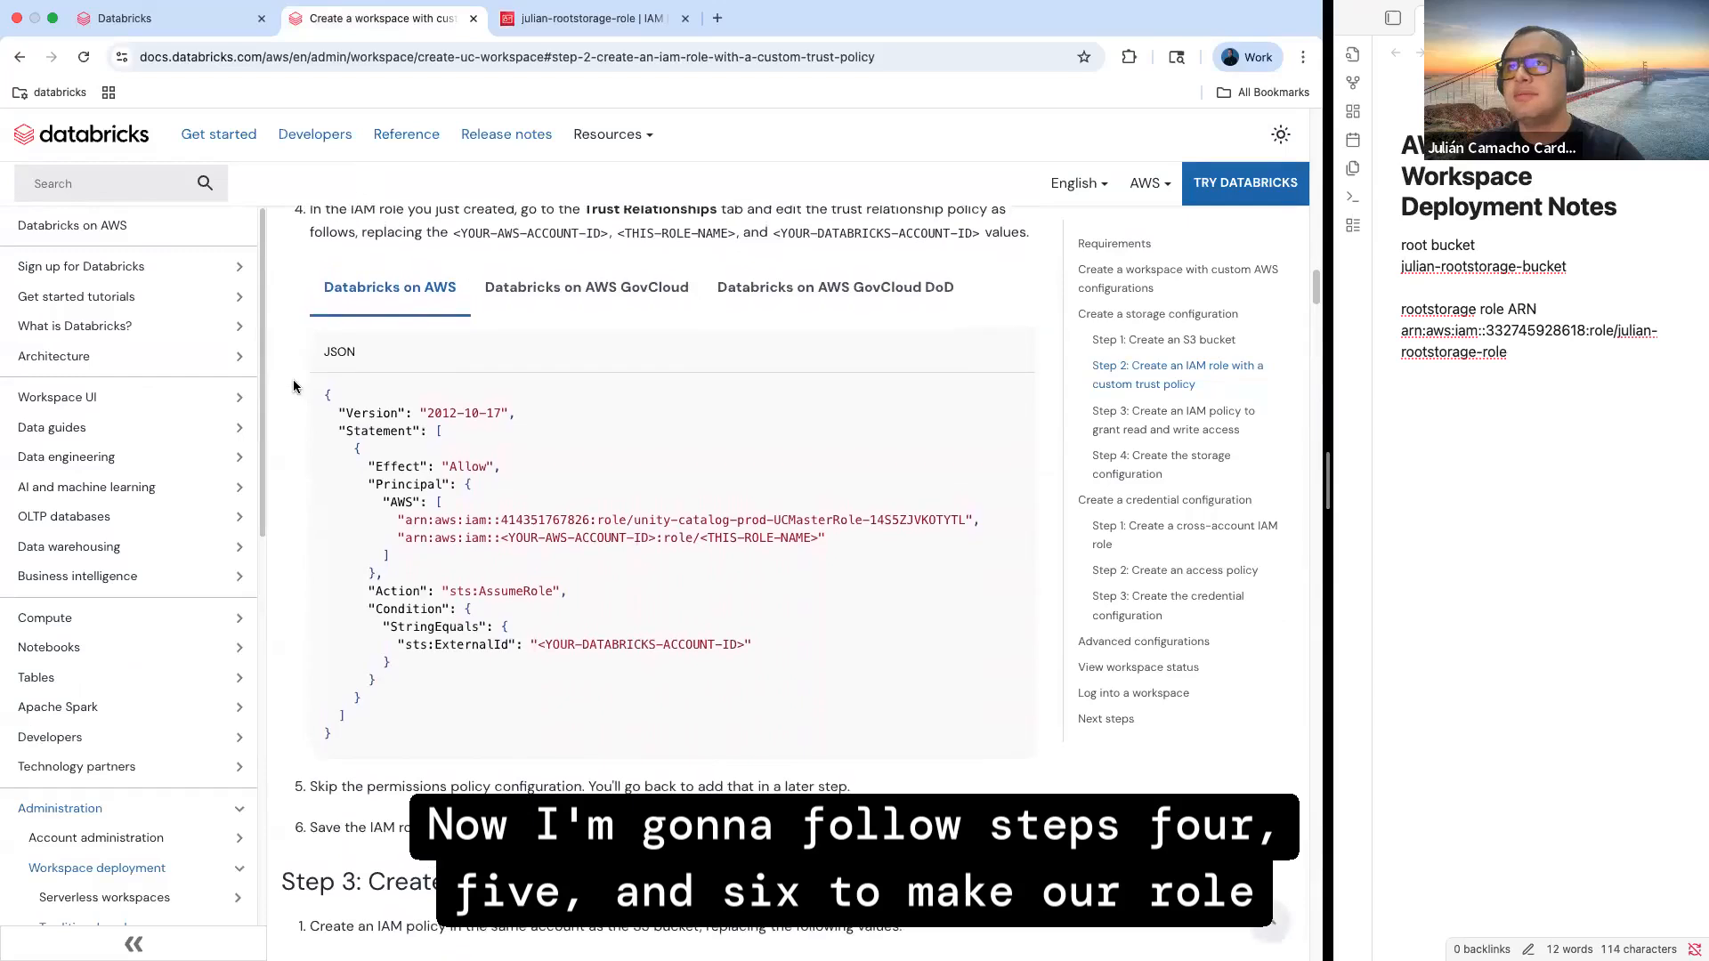
{"action": "triple_click", "coordinate": [349, 246]}
{"action": "triple_click", "coordinate": [363, 823]}
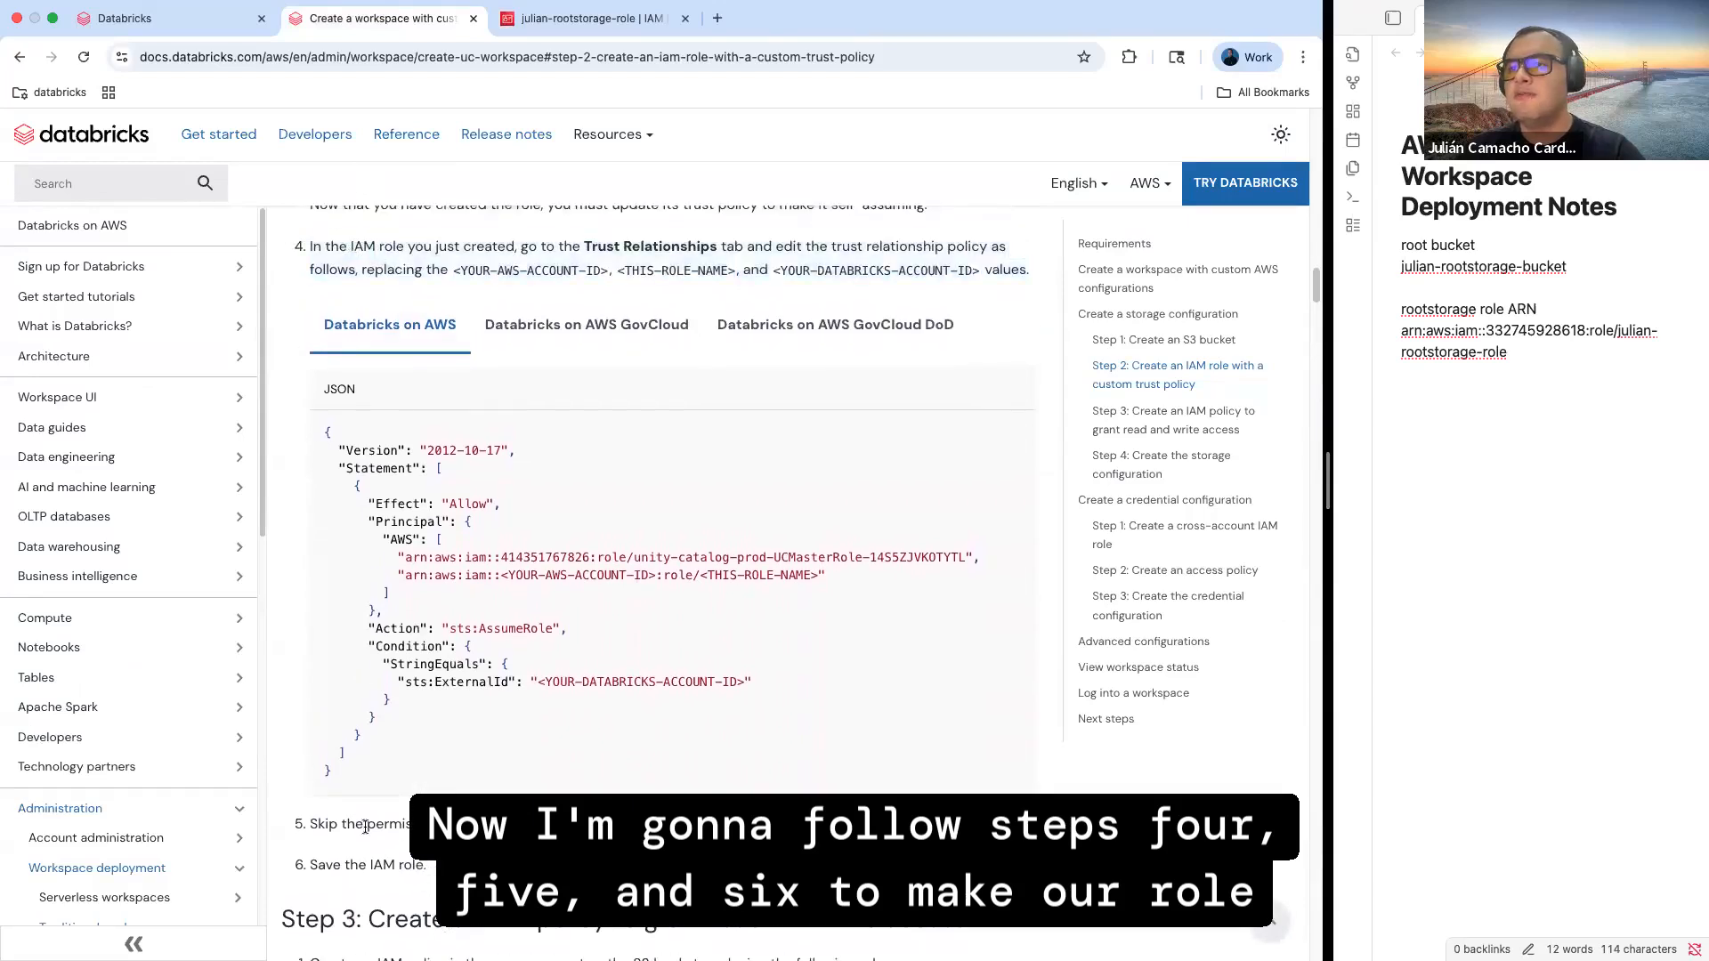
{"action": "triple_click", "coordinate": [352, 862]}
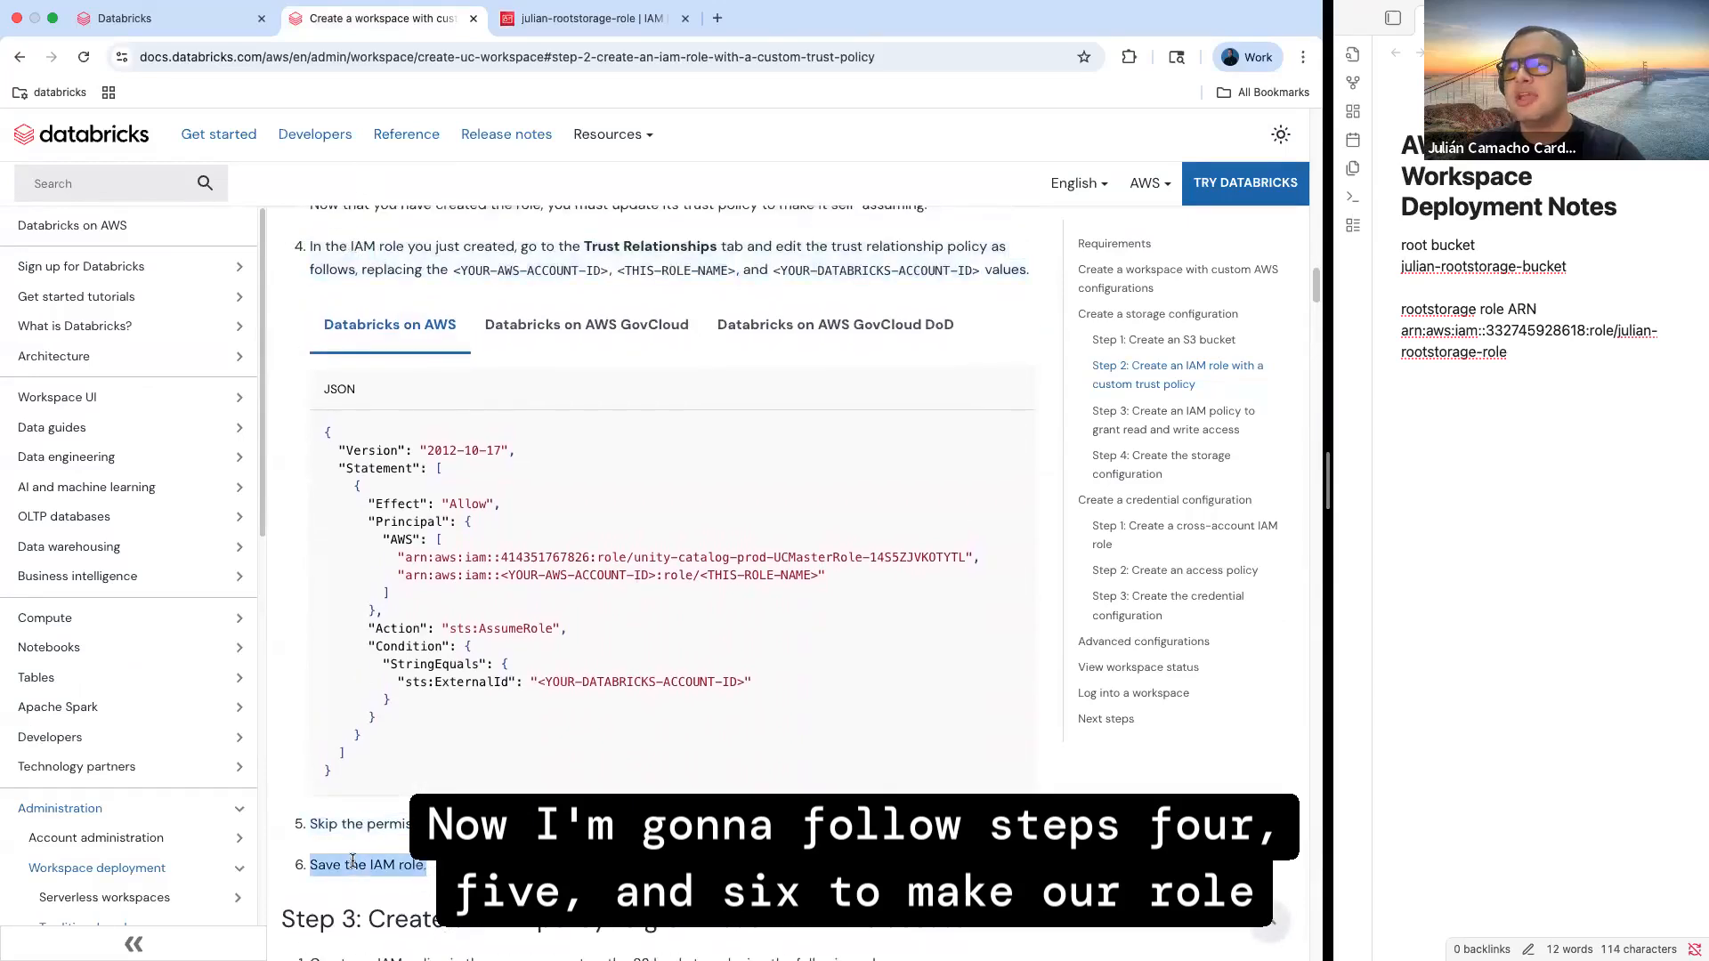
{"action": "mouse_move", "coordinate": [1020, 452]}
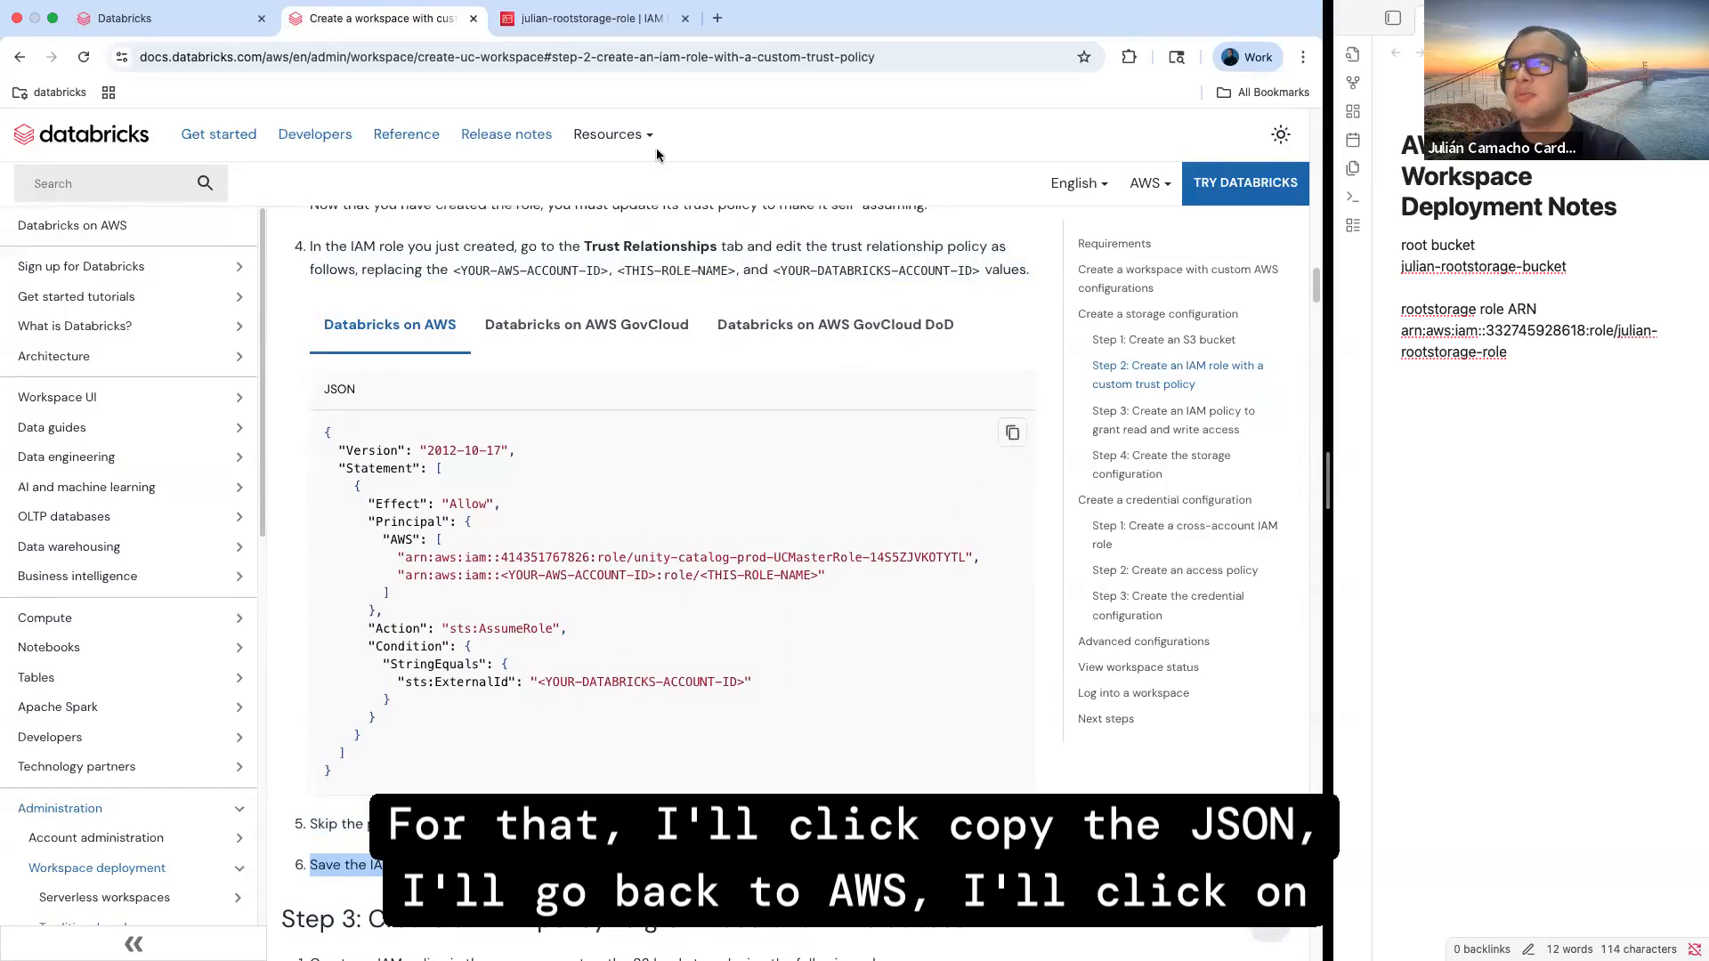
Back in AWS, edit the trust policy of julian-rootstorage-role and replace all of its JSON with the copied policy
{"action": "left_click", "coordinate": [587, 26]}
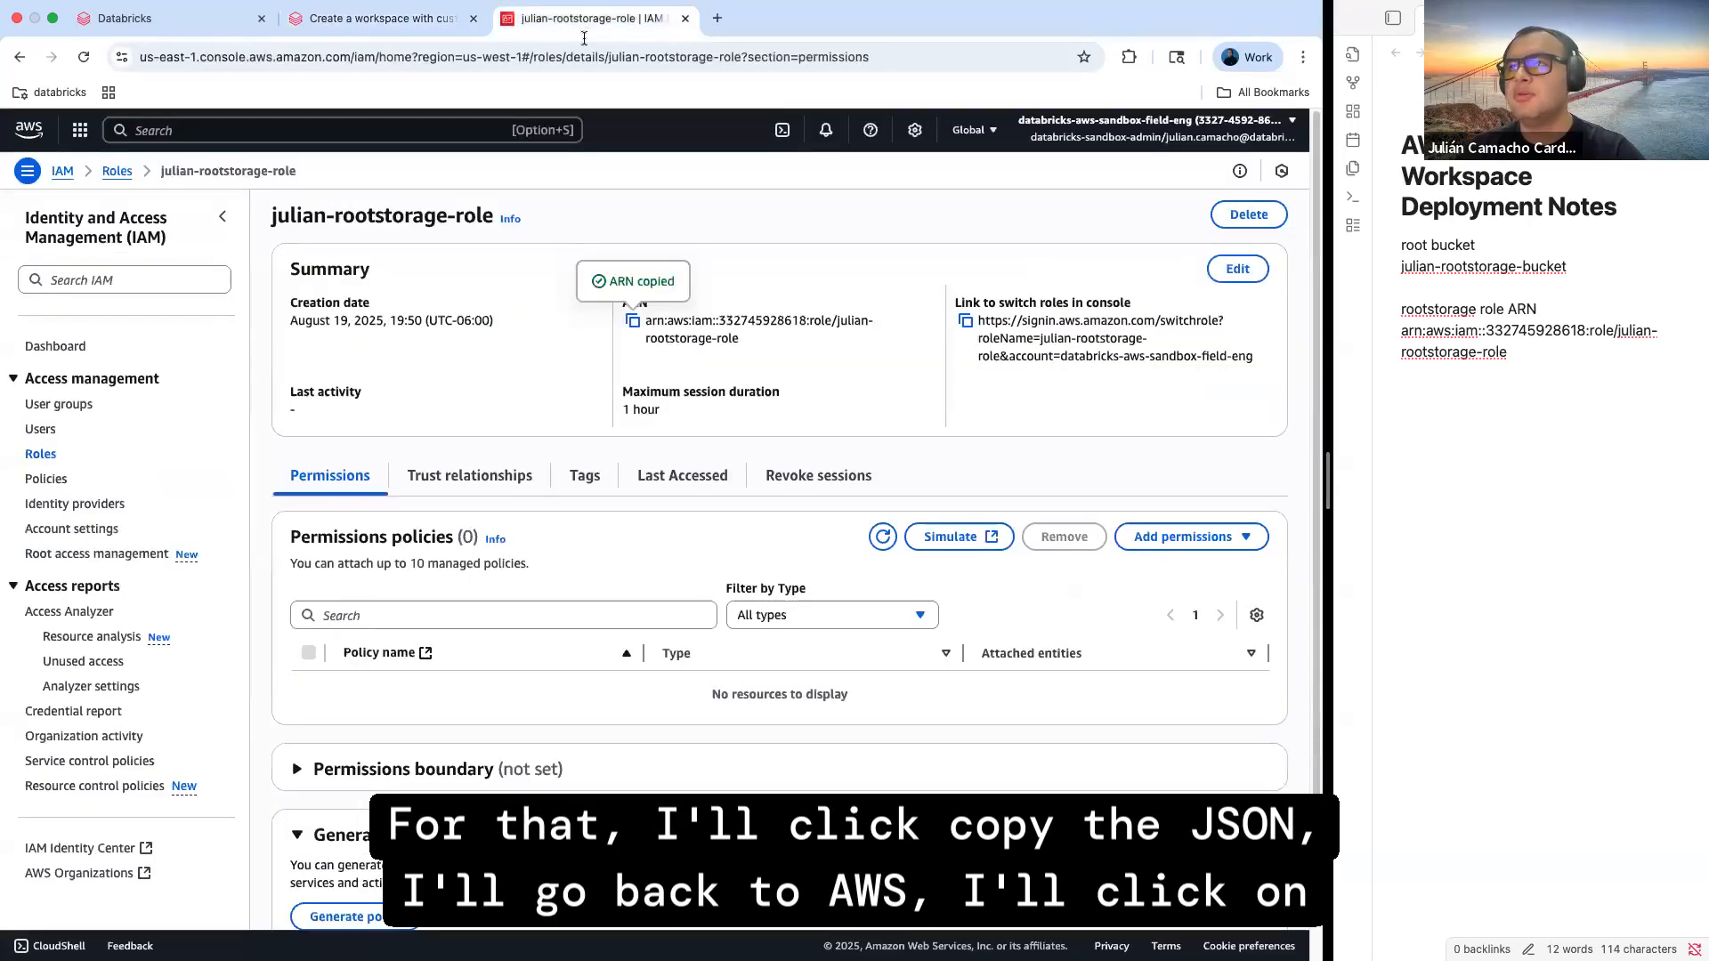
{"action": "left_click", "coordinate": [452, 478]}
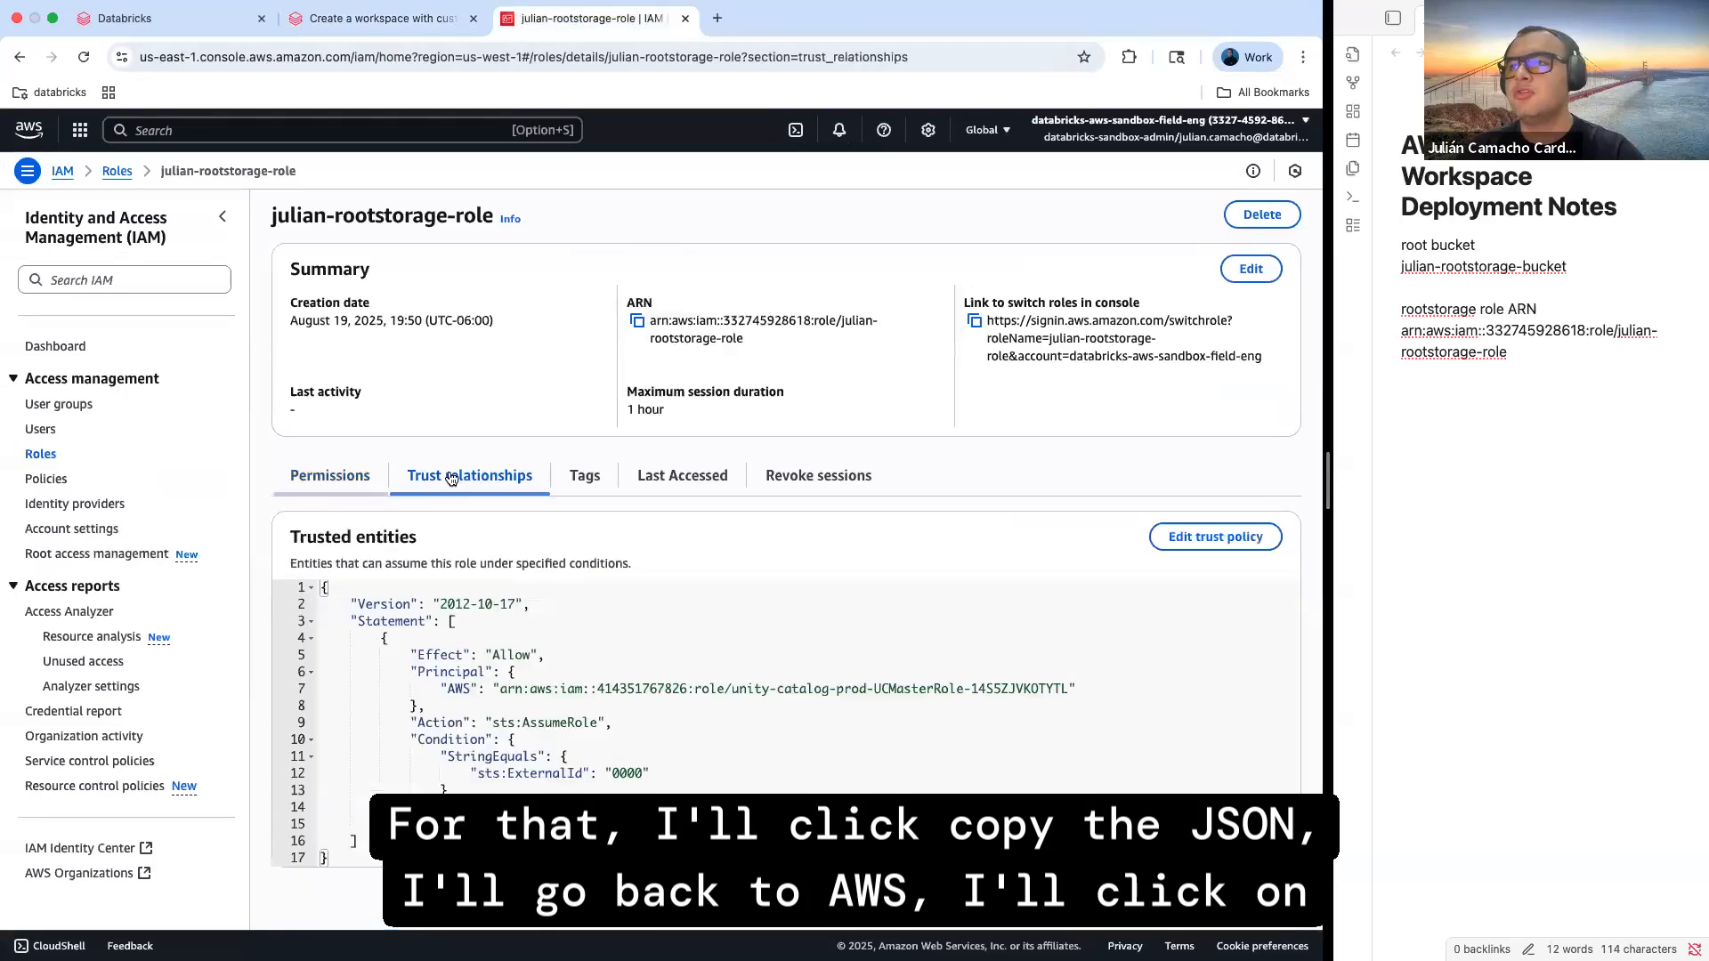
{"action": "left_click", "coordinate": [1233, 538]}
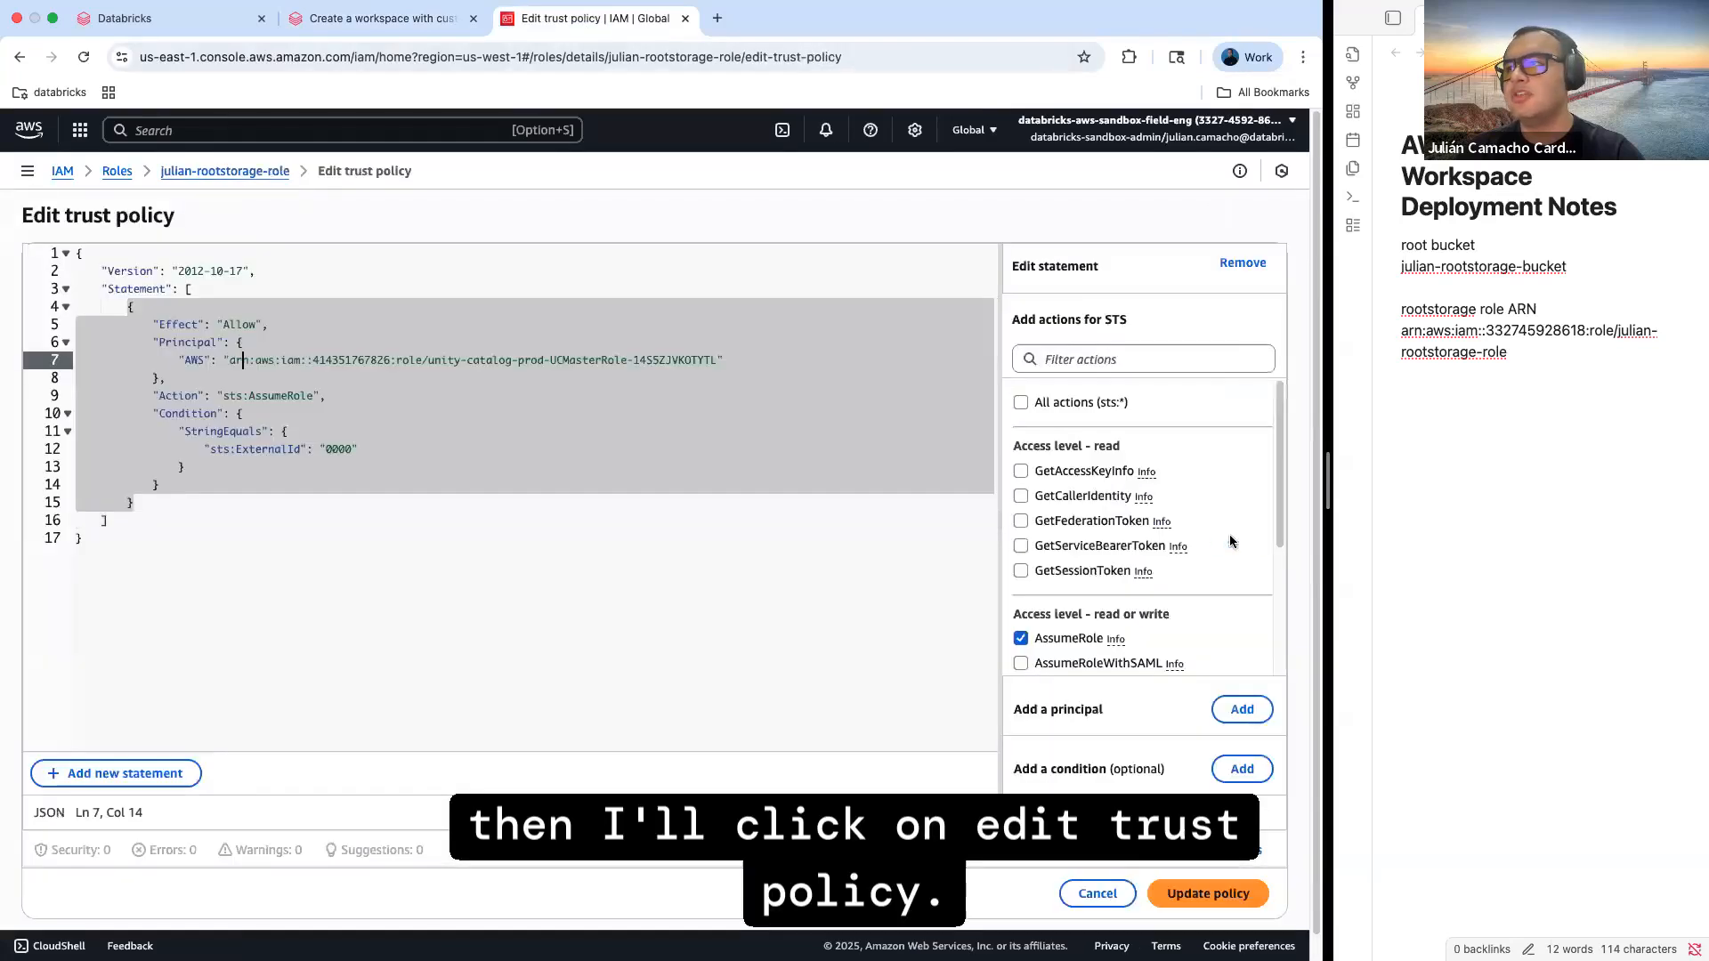
{"action": "left_click", "coordinate": [780, 491]}
{"action": "key", "text": "super+a"}
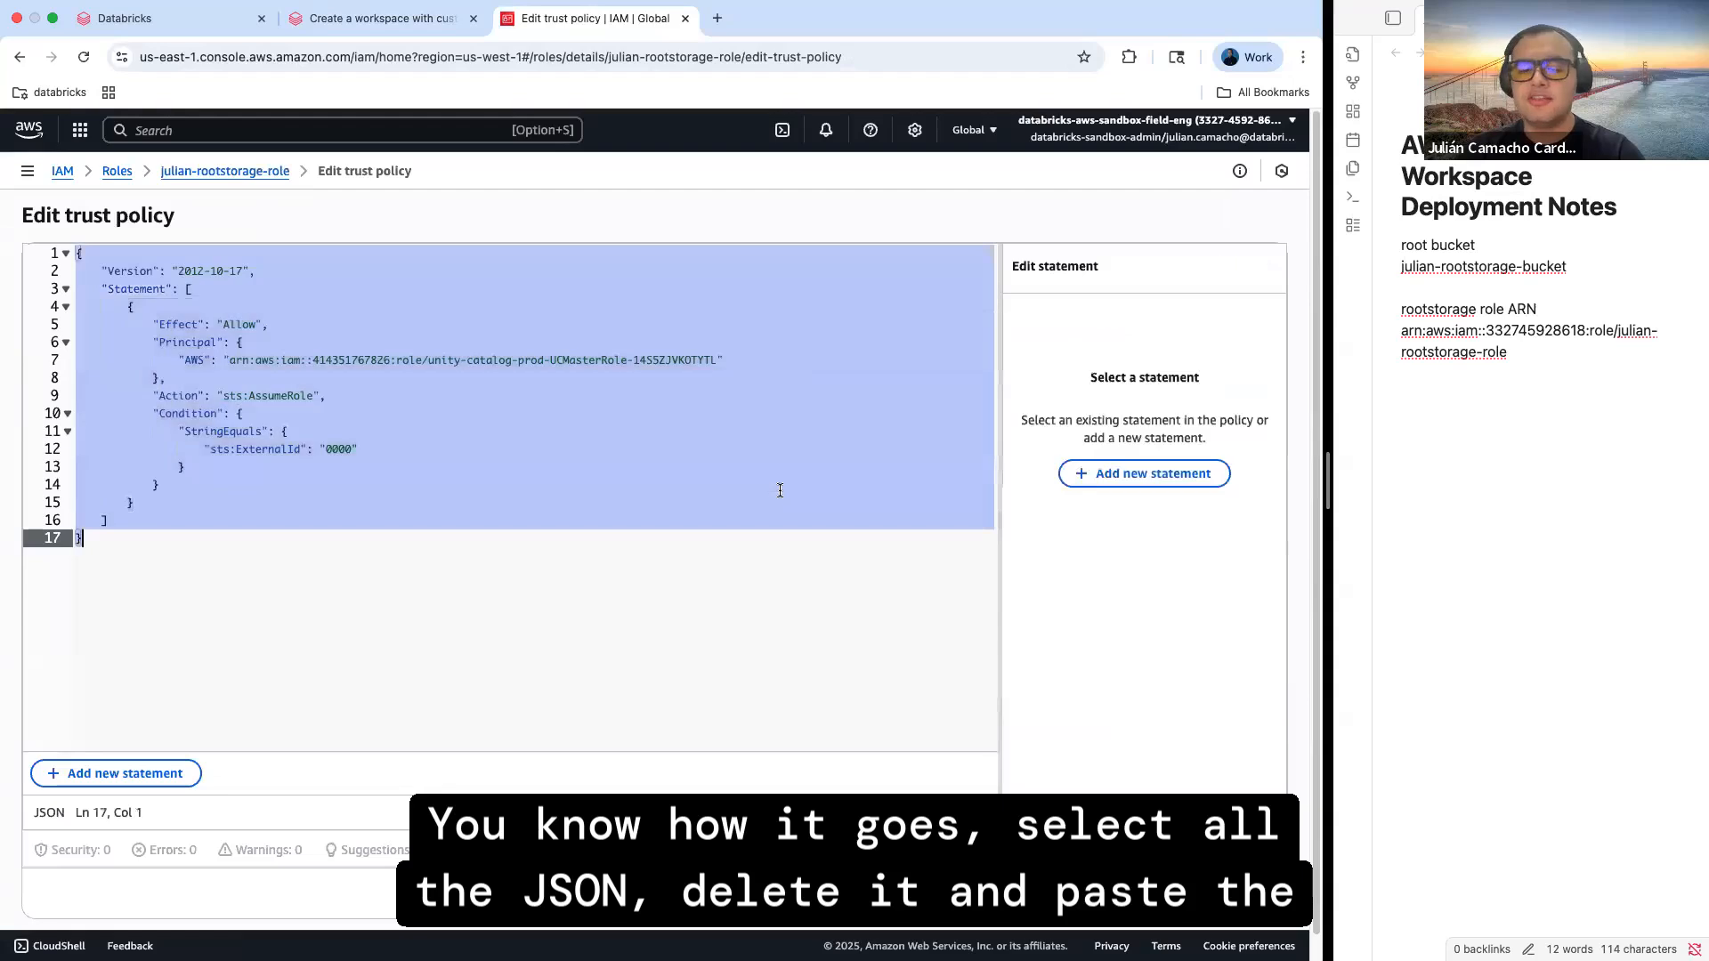
{"action": "key", "text": "BackSpace"}
{"action": "key", "text": "super+v"}
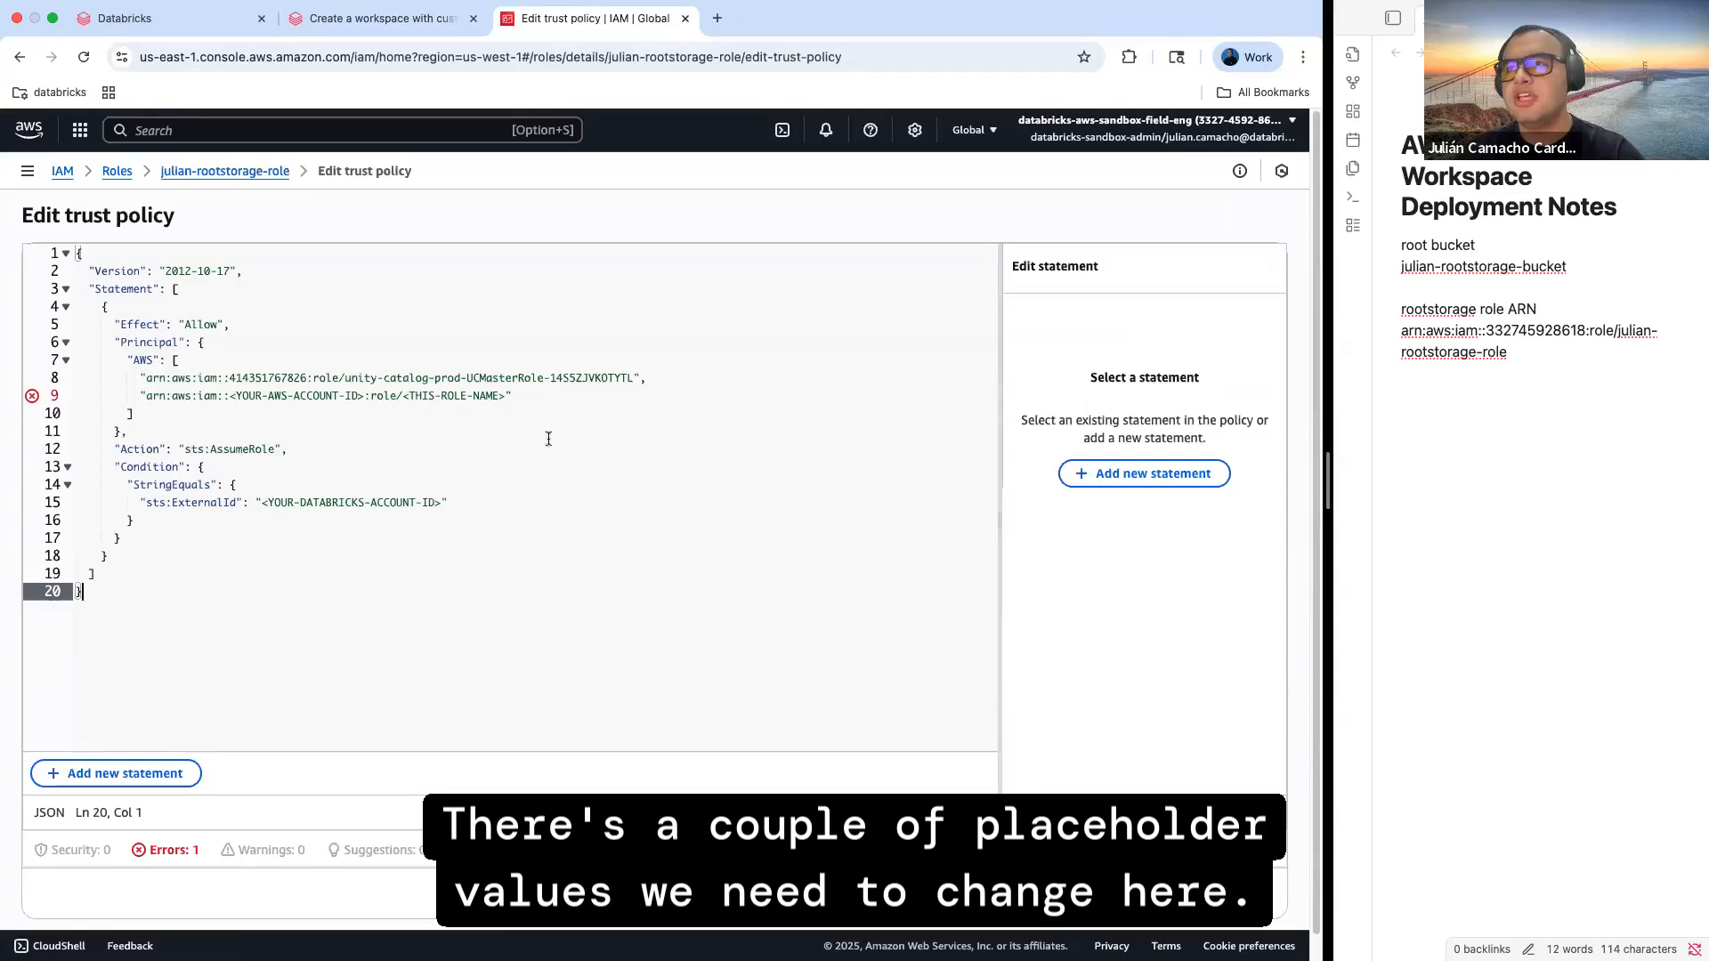
Replace the placeholder ARN on line 9 of the trust policy with the root storage role ARN from the notes
{"action": "left_click_drag", "start_coordinate": [140, 395], "coordinate": [552, 395]}
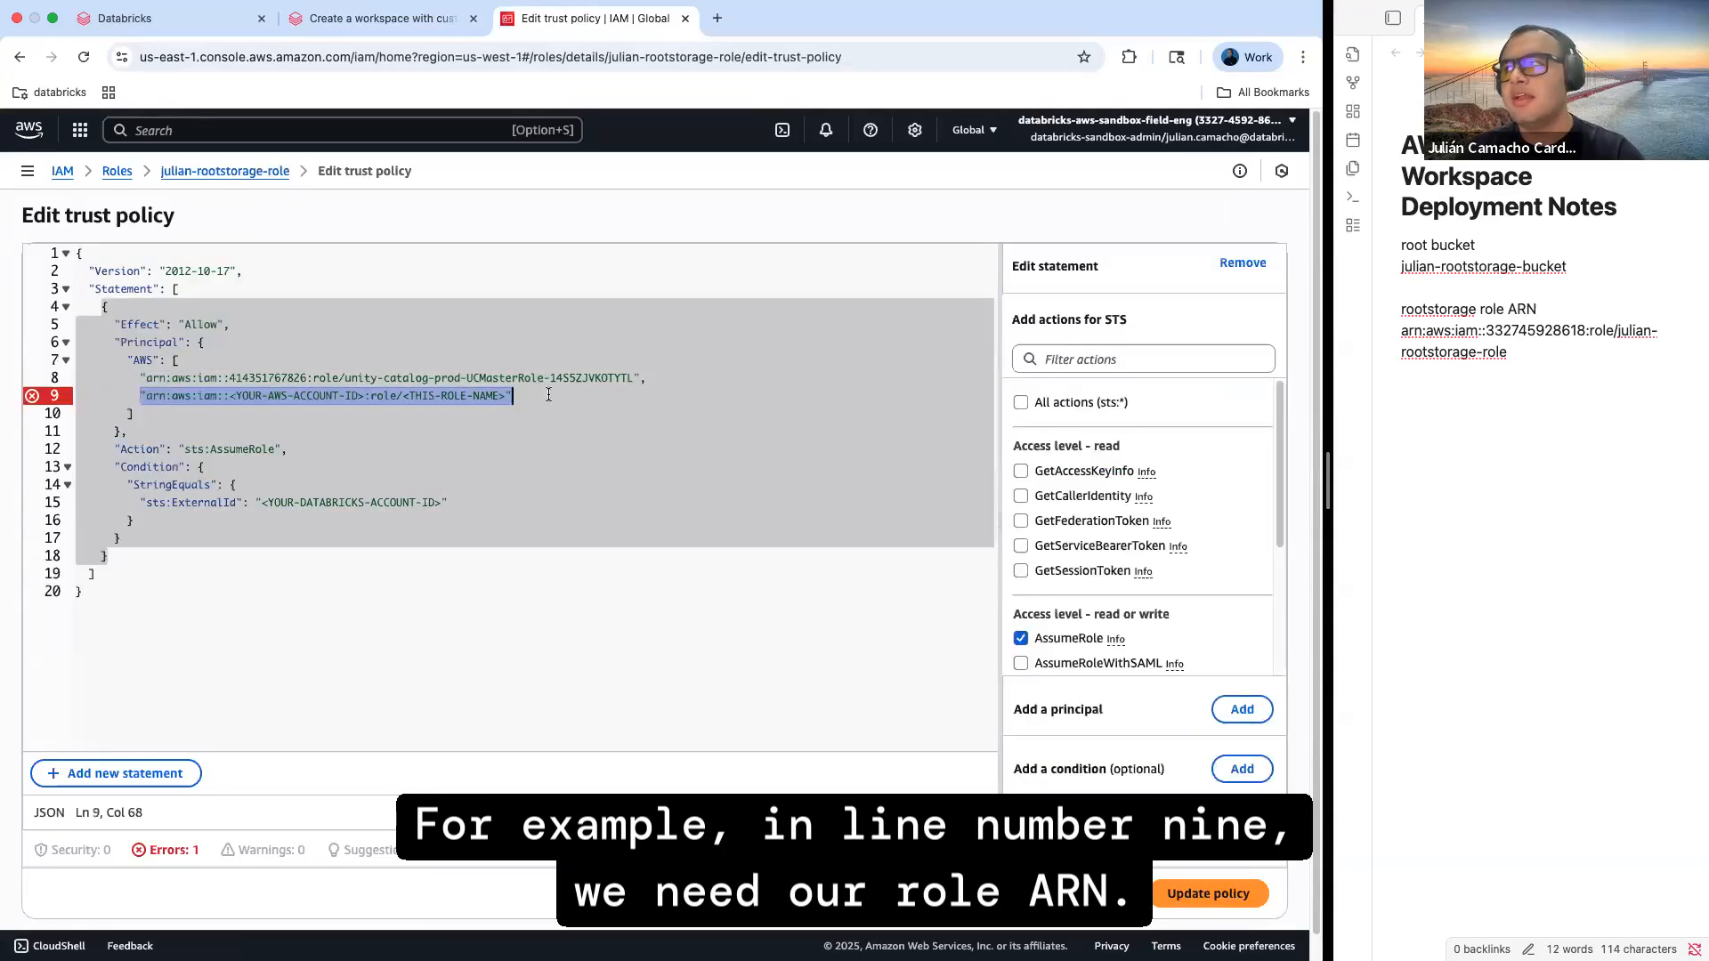
{"action": "left_click", "coordinate": [1513, 352]}
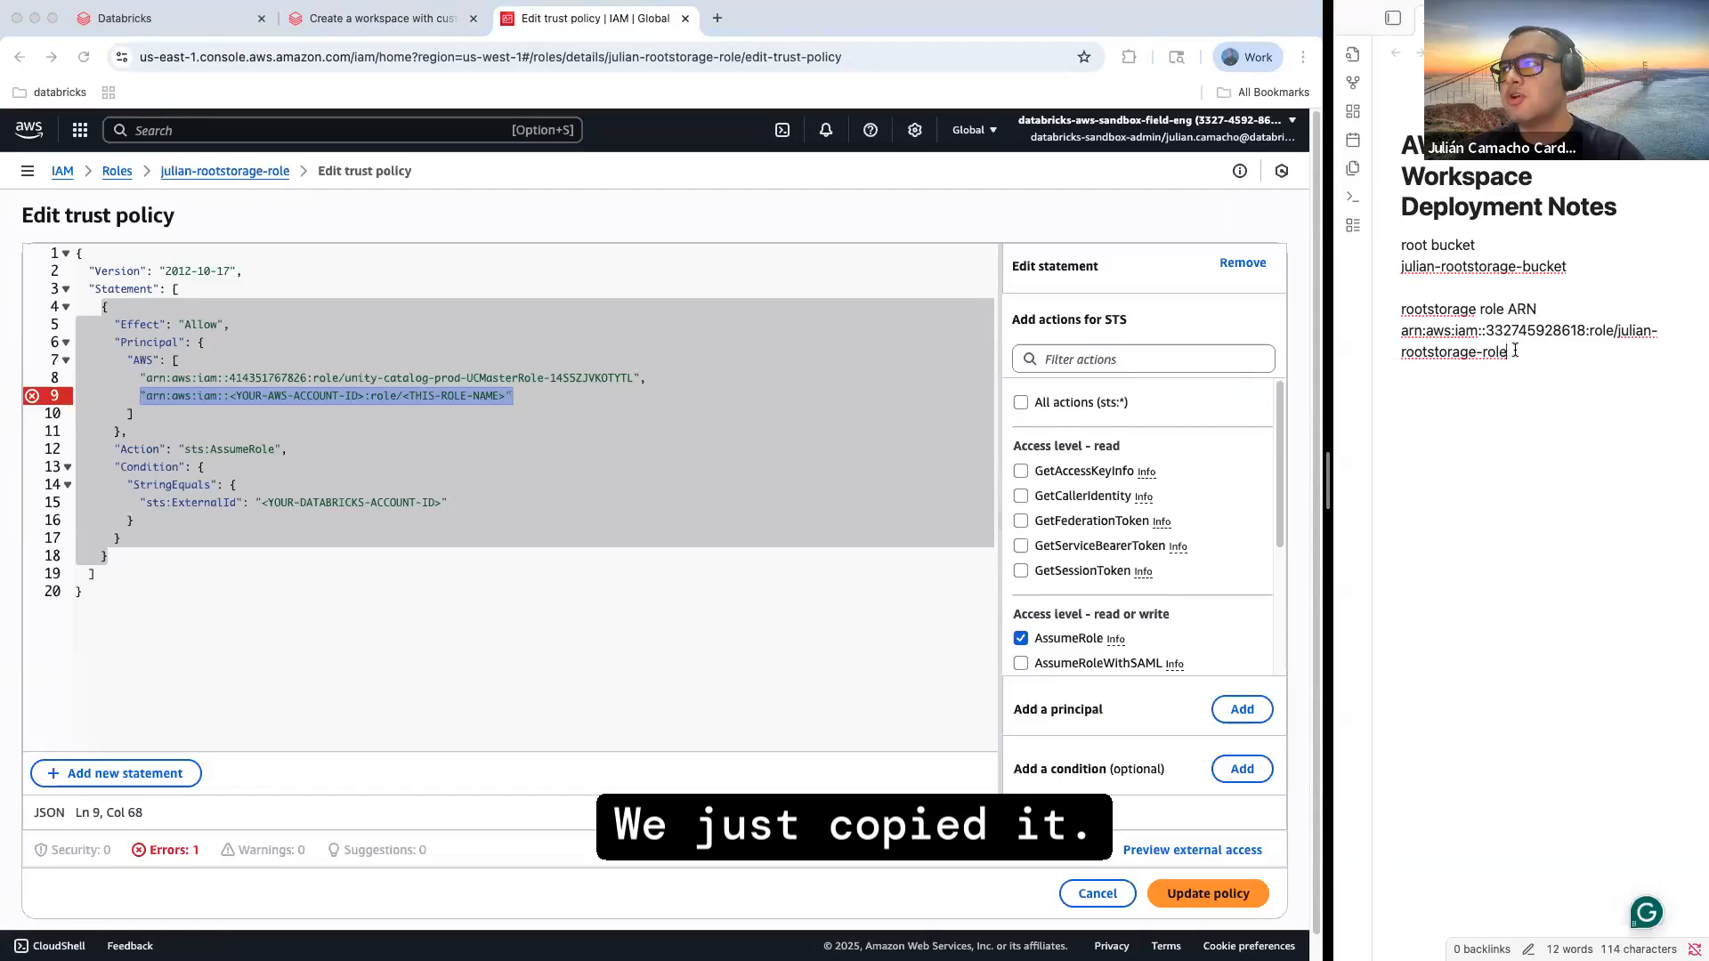
{"action": "left_click", "coordinate": [1401, 332], "text": "shift"}
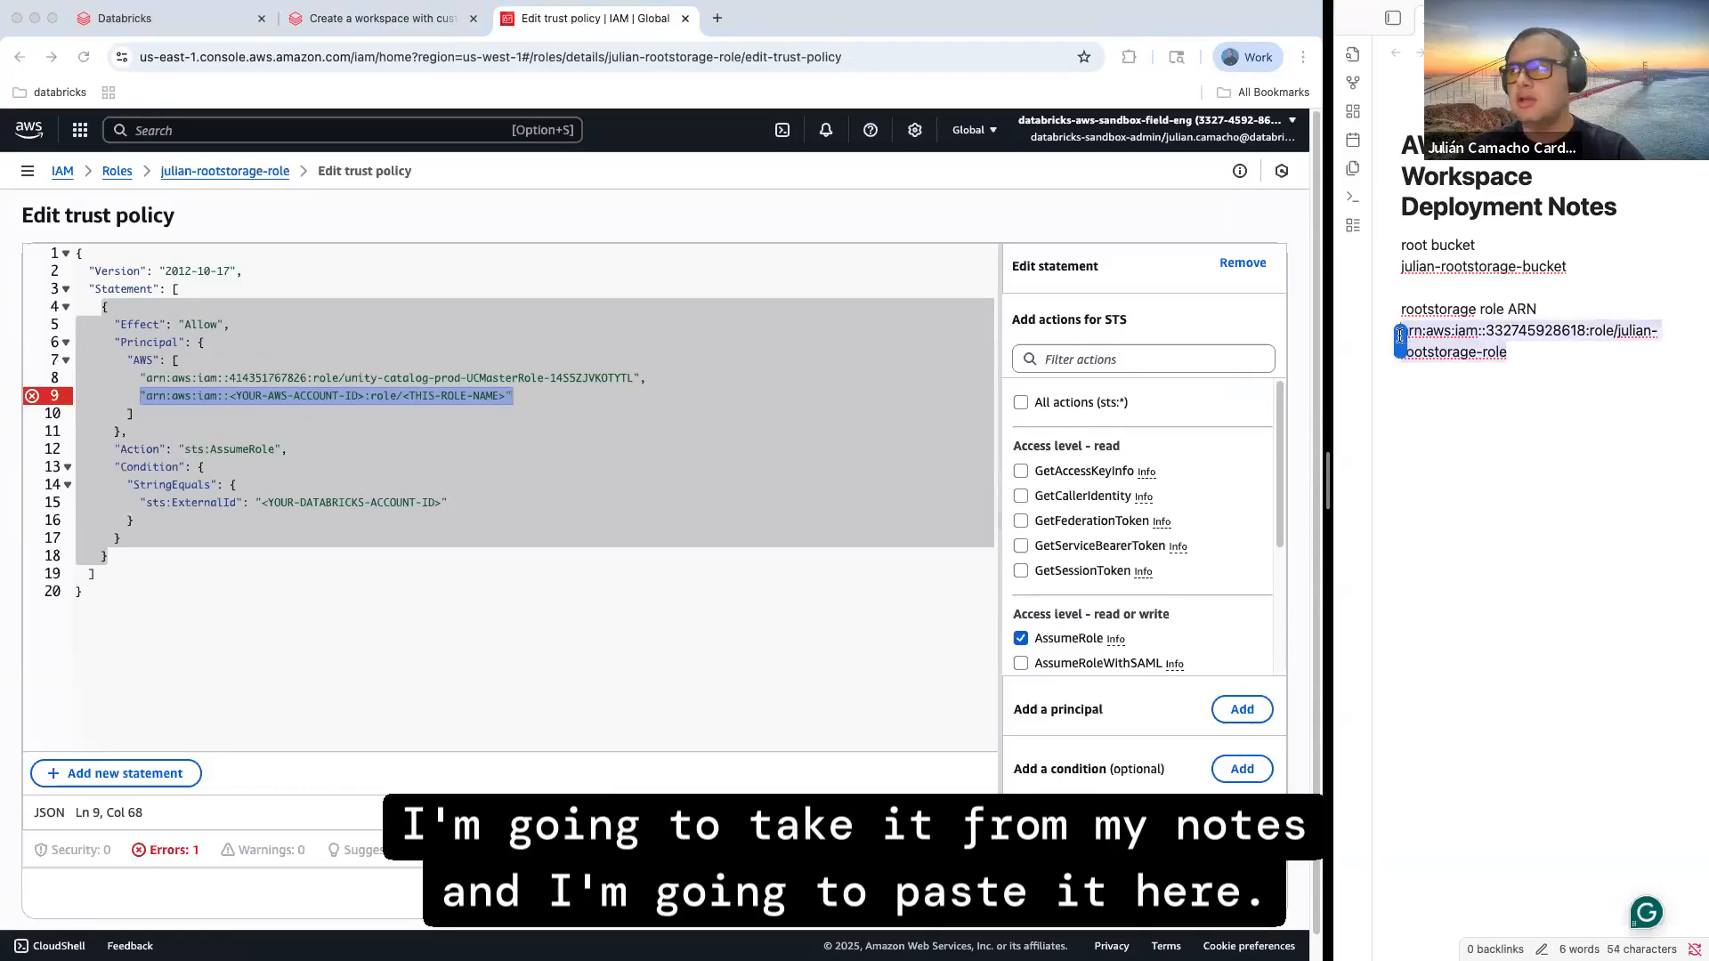
{"action": "left_click", "coordinate": [162, 395]}
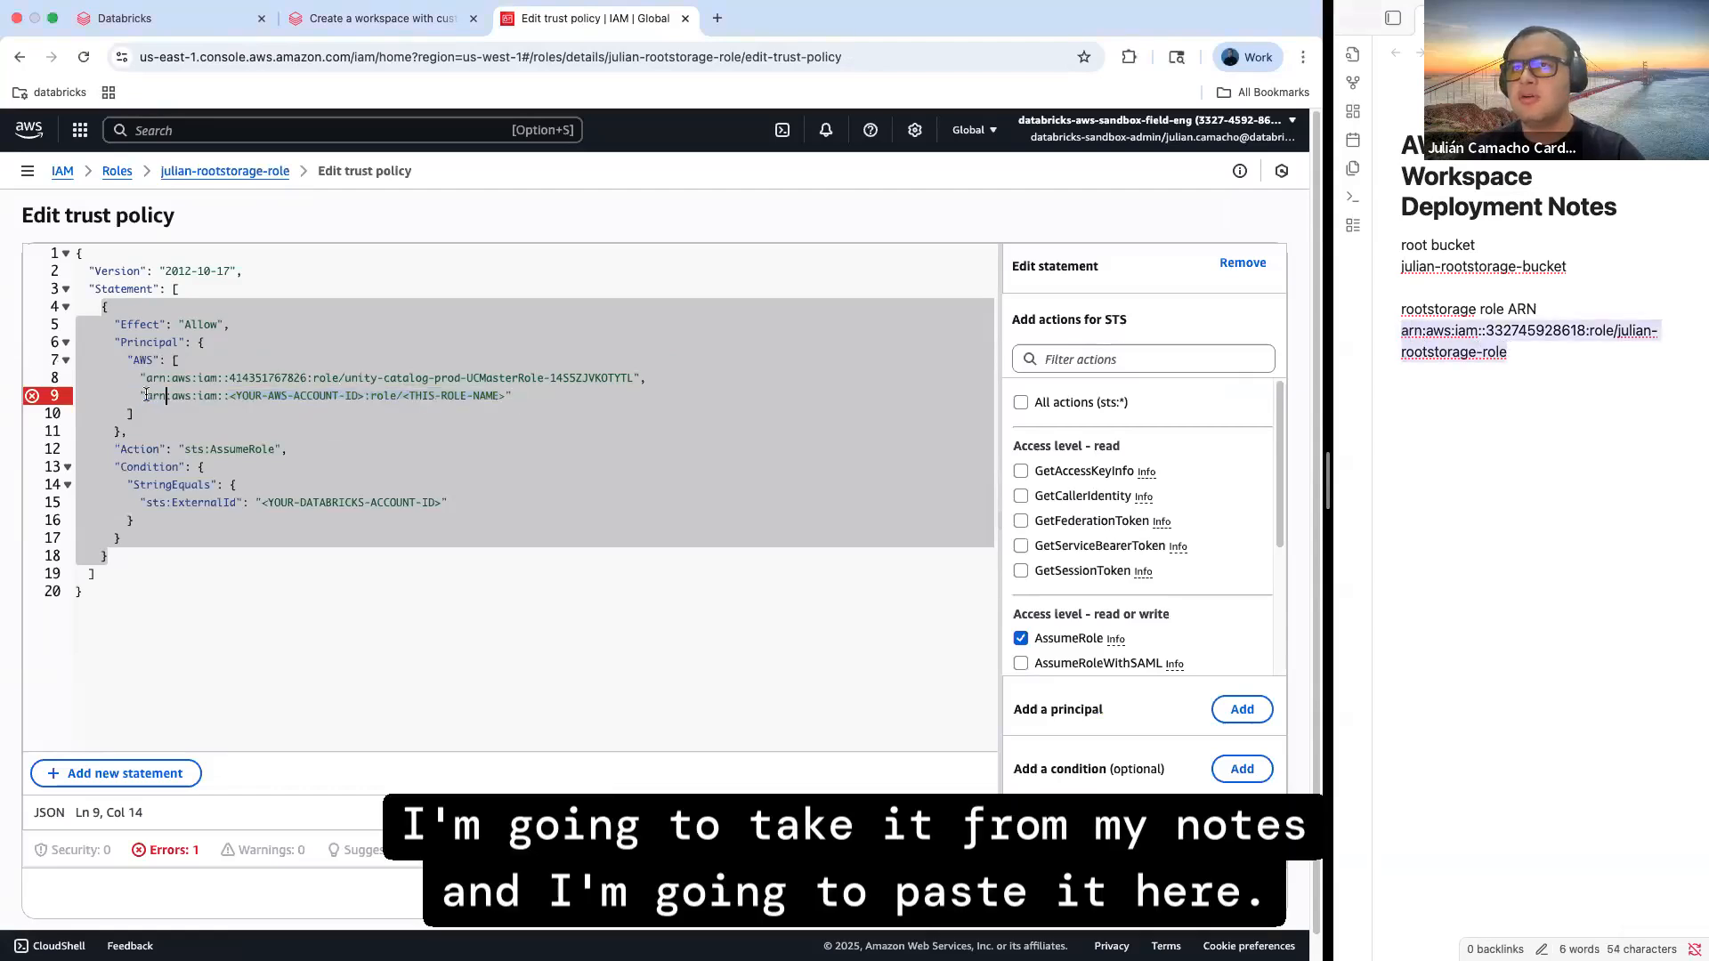
{"action": "left_click_drag", "start_coordinate": [146, 395], "coordinate": [506, 398]}
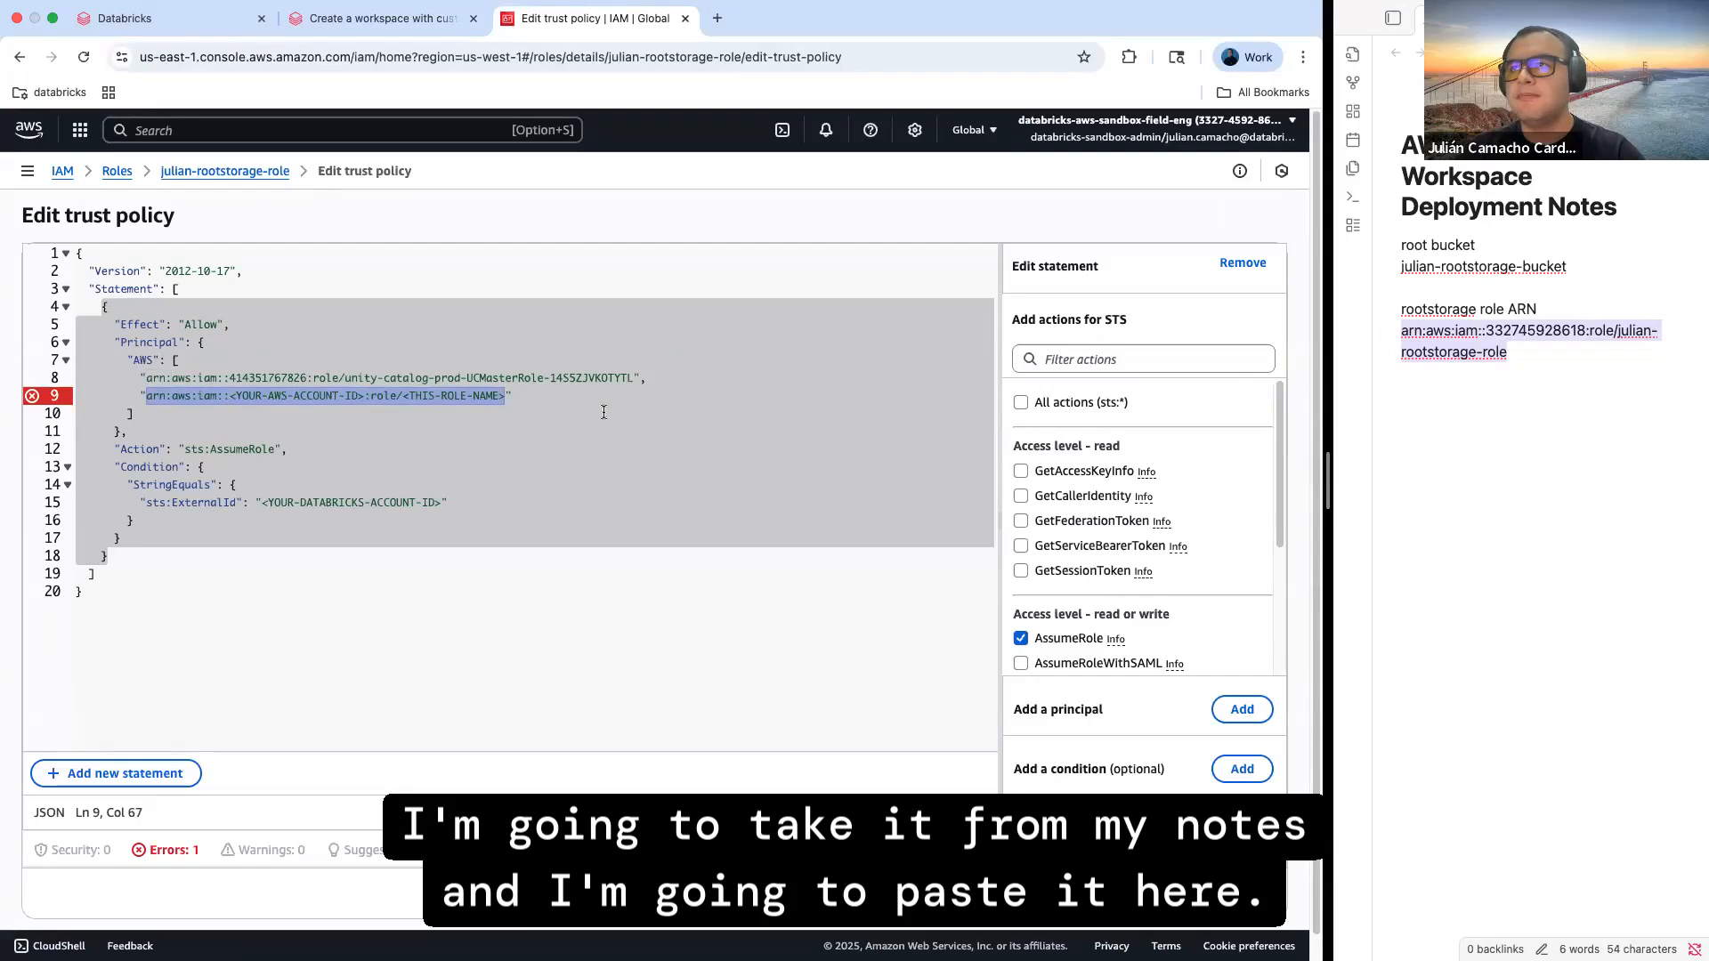
{"action": "key", "text": "super+v"}
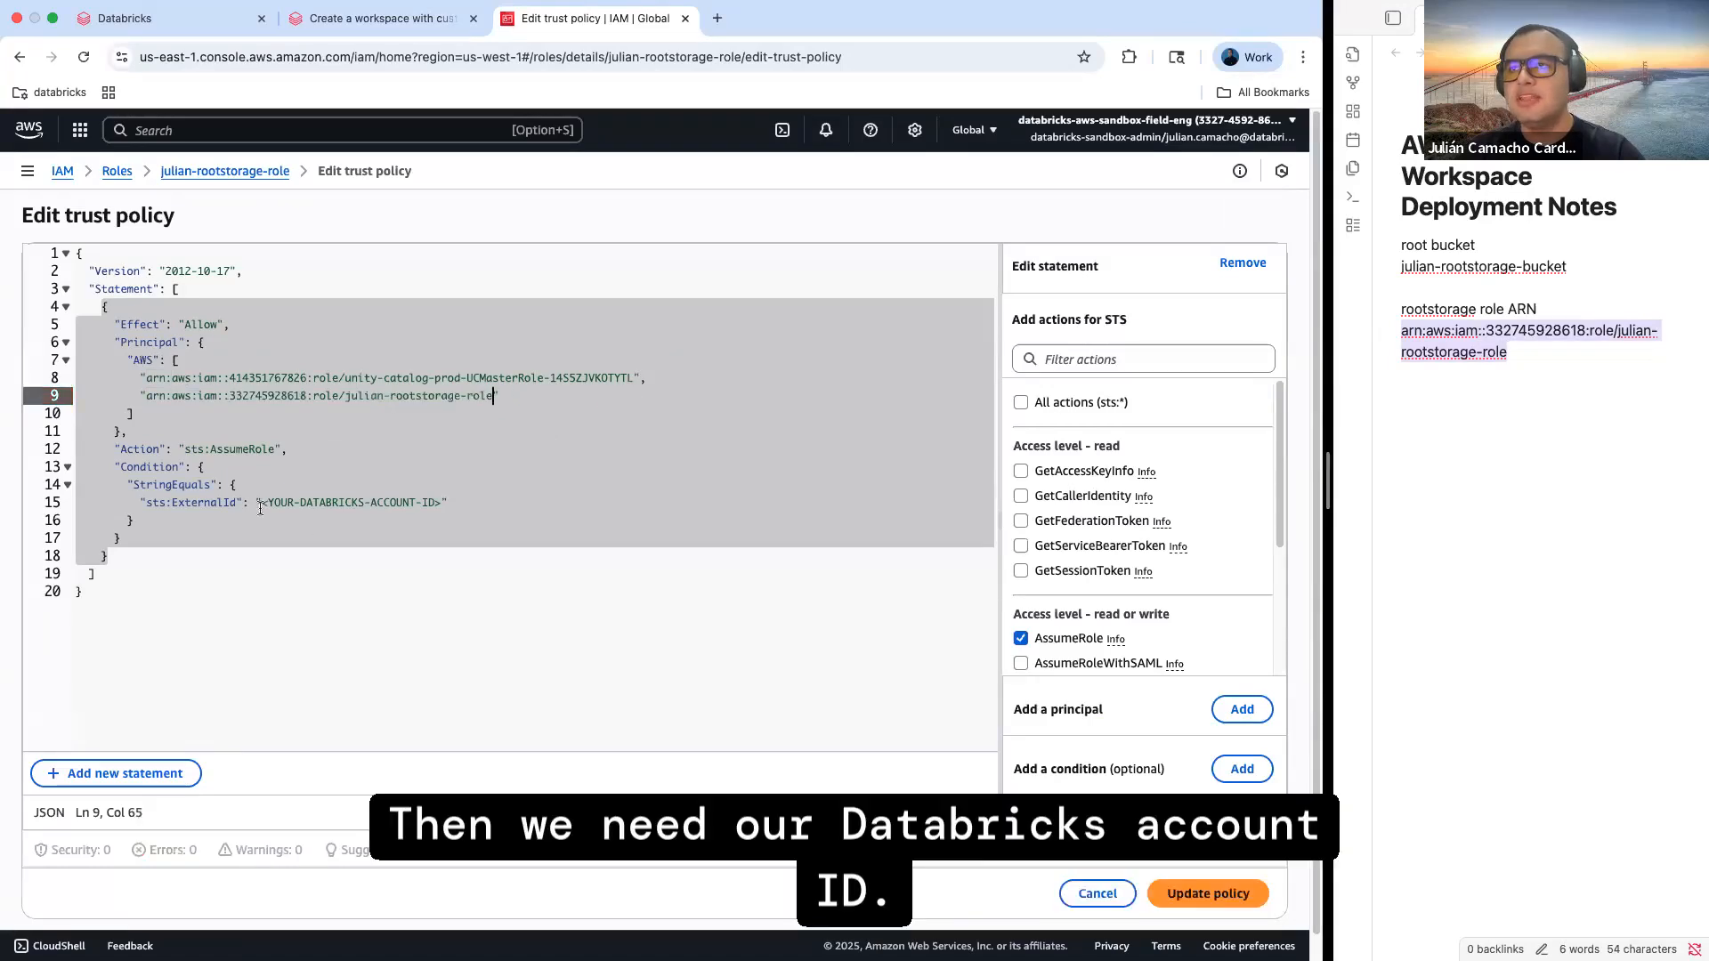
Copy the account ID from the Databricks account console and save it in the deployment notes under the label "Databricks Account ID"
{"action": "left_click_drag", "start_coordinate": [269, 504], "coordinate": [436, 504]}
{"action": "left_click", "coordinate": [198, 29]}
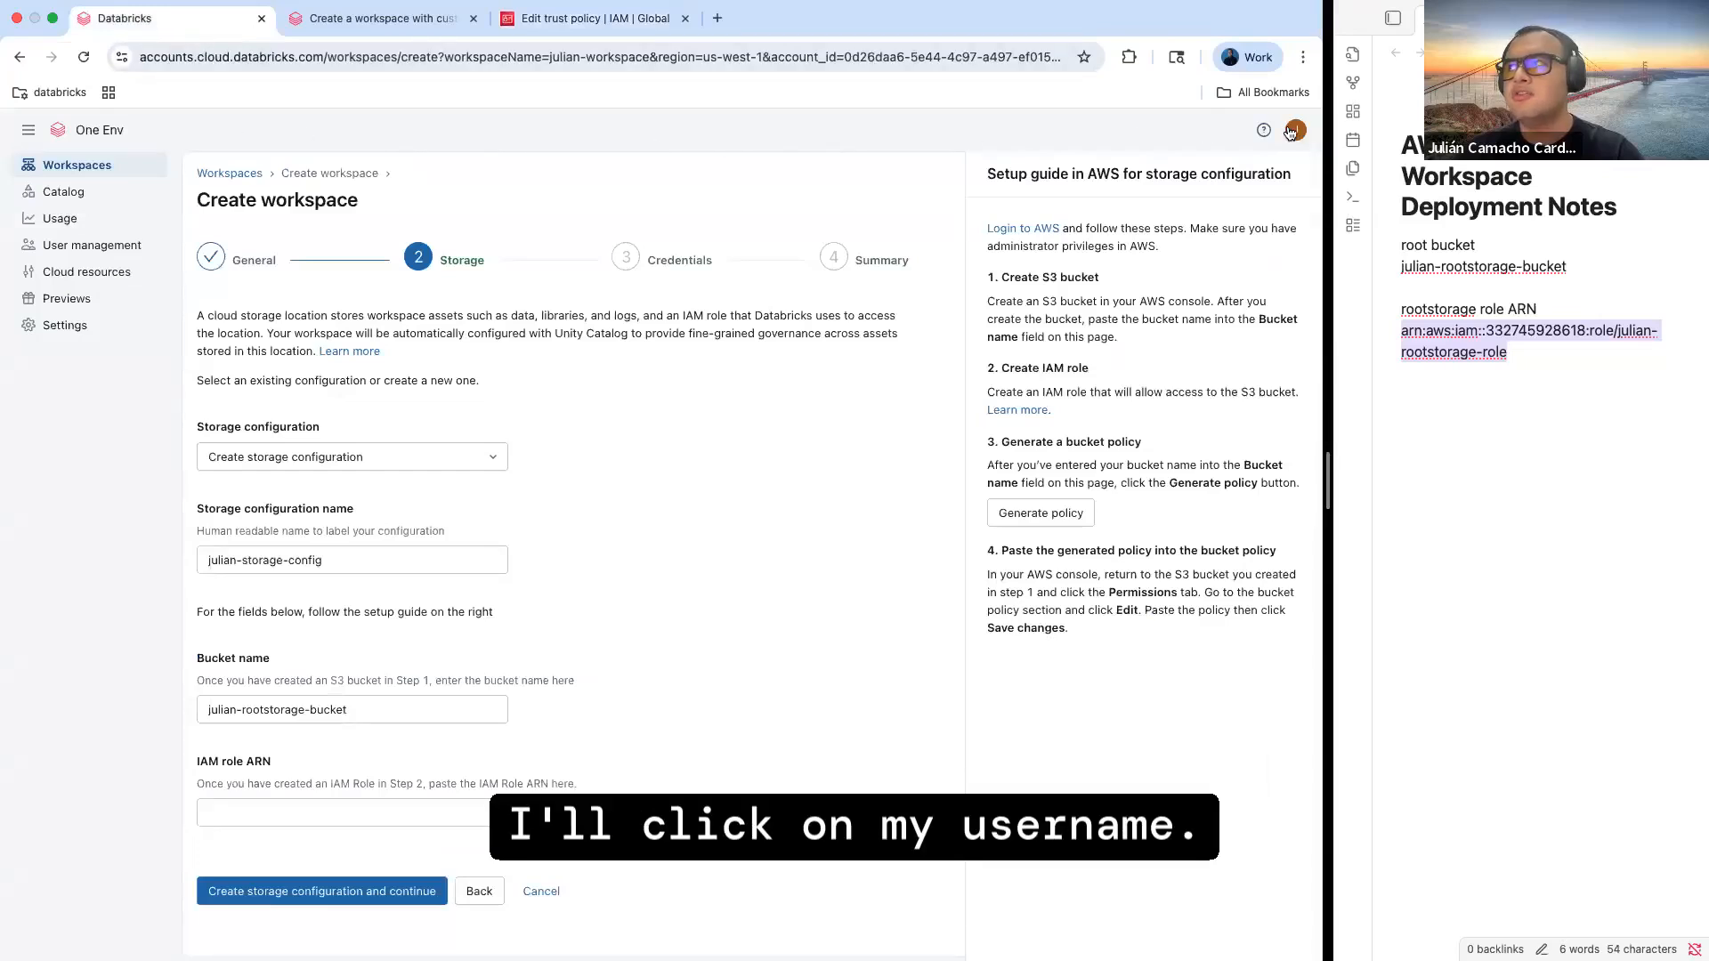
{"action": "left_click", "coordinate": [1293, 132]}
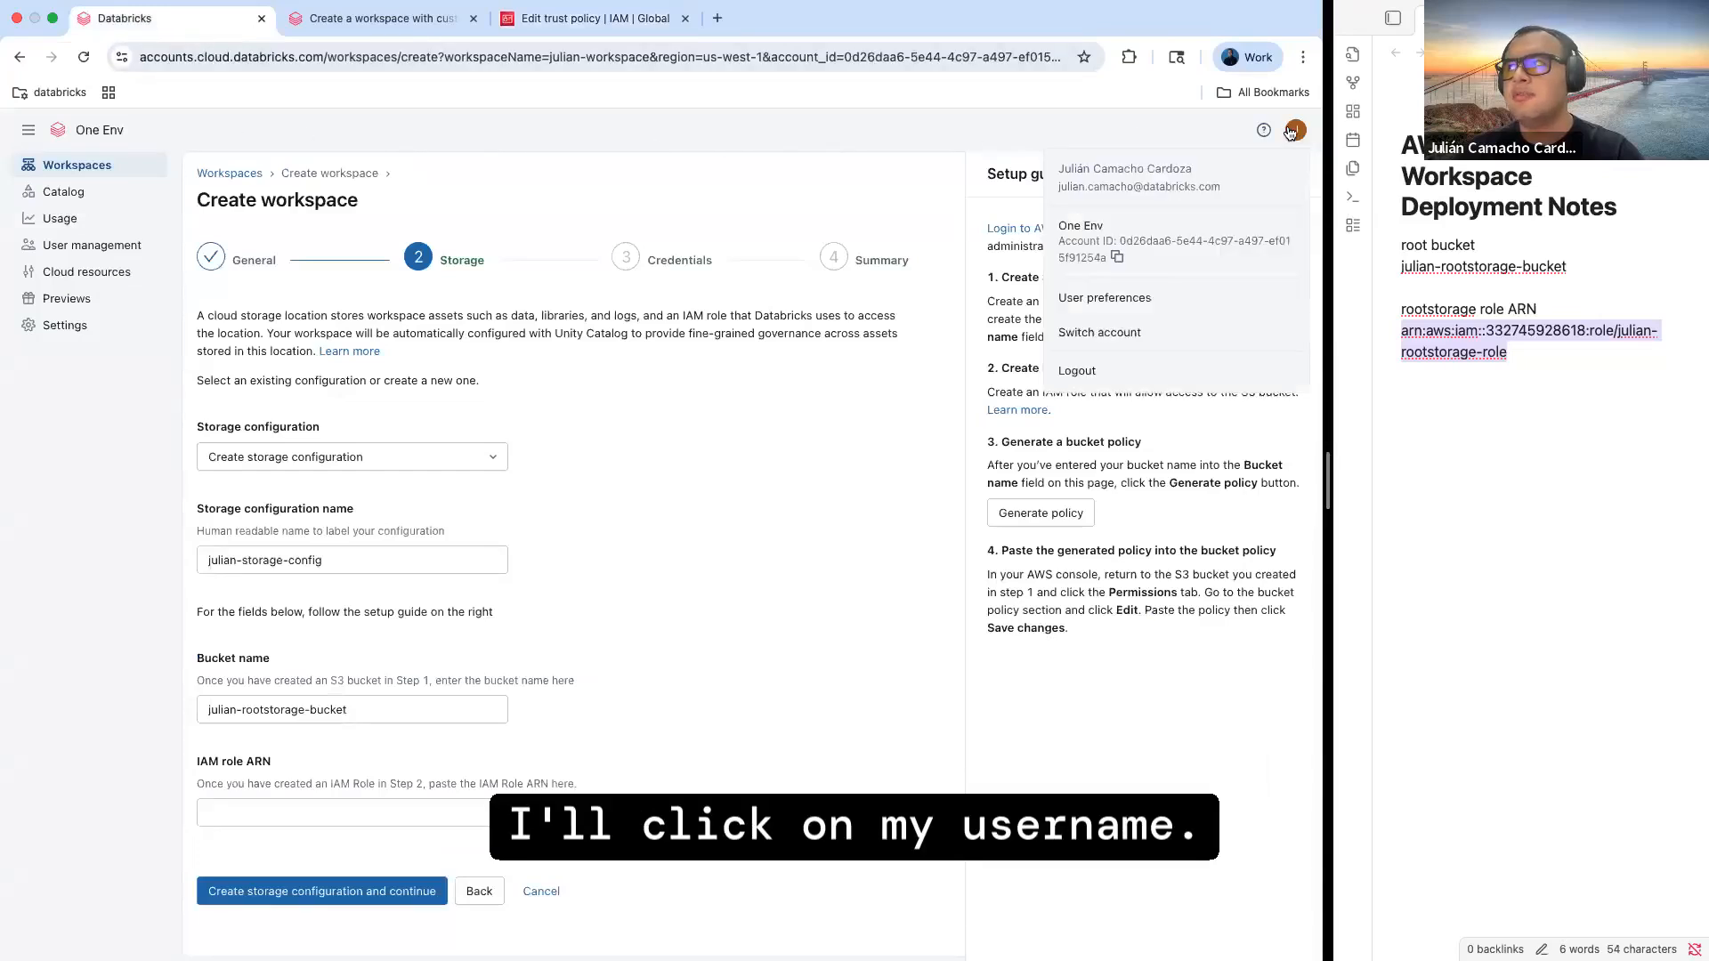
{"action": "left_click", "coordinate": [1119, 254]}
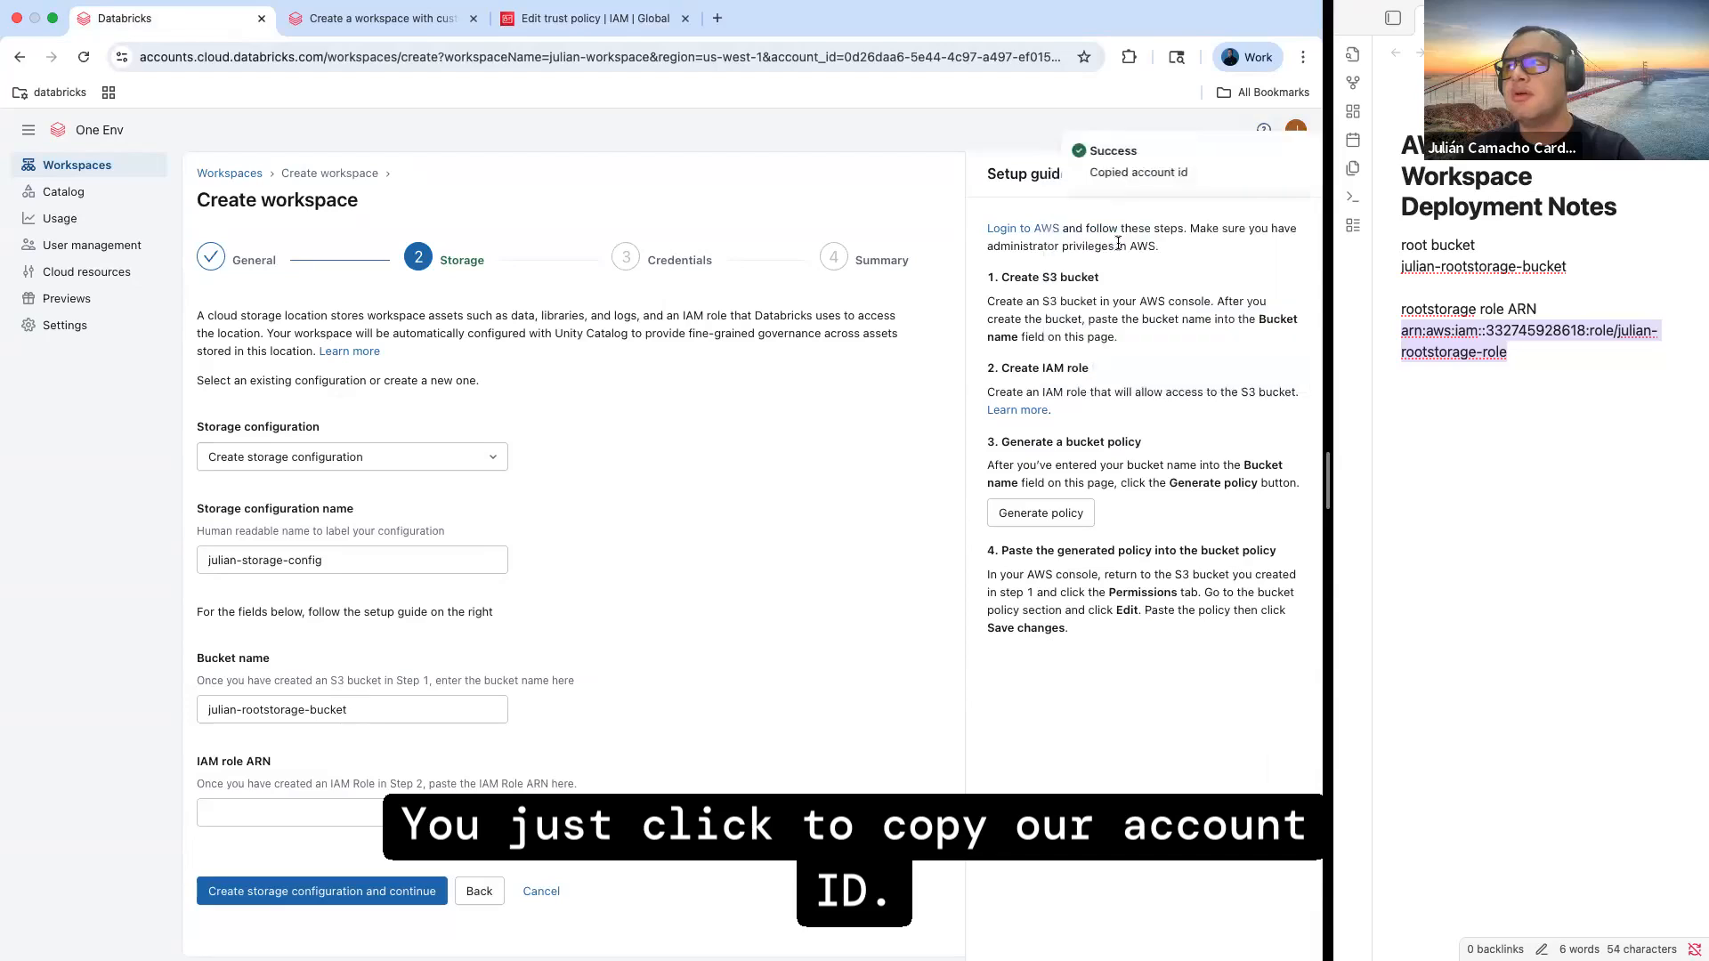
{"action": "left_click", "coordinate": [1501, 402]}
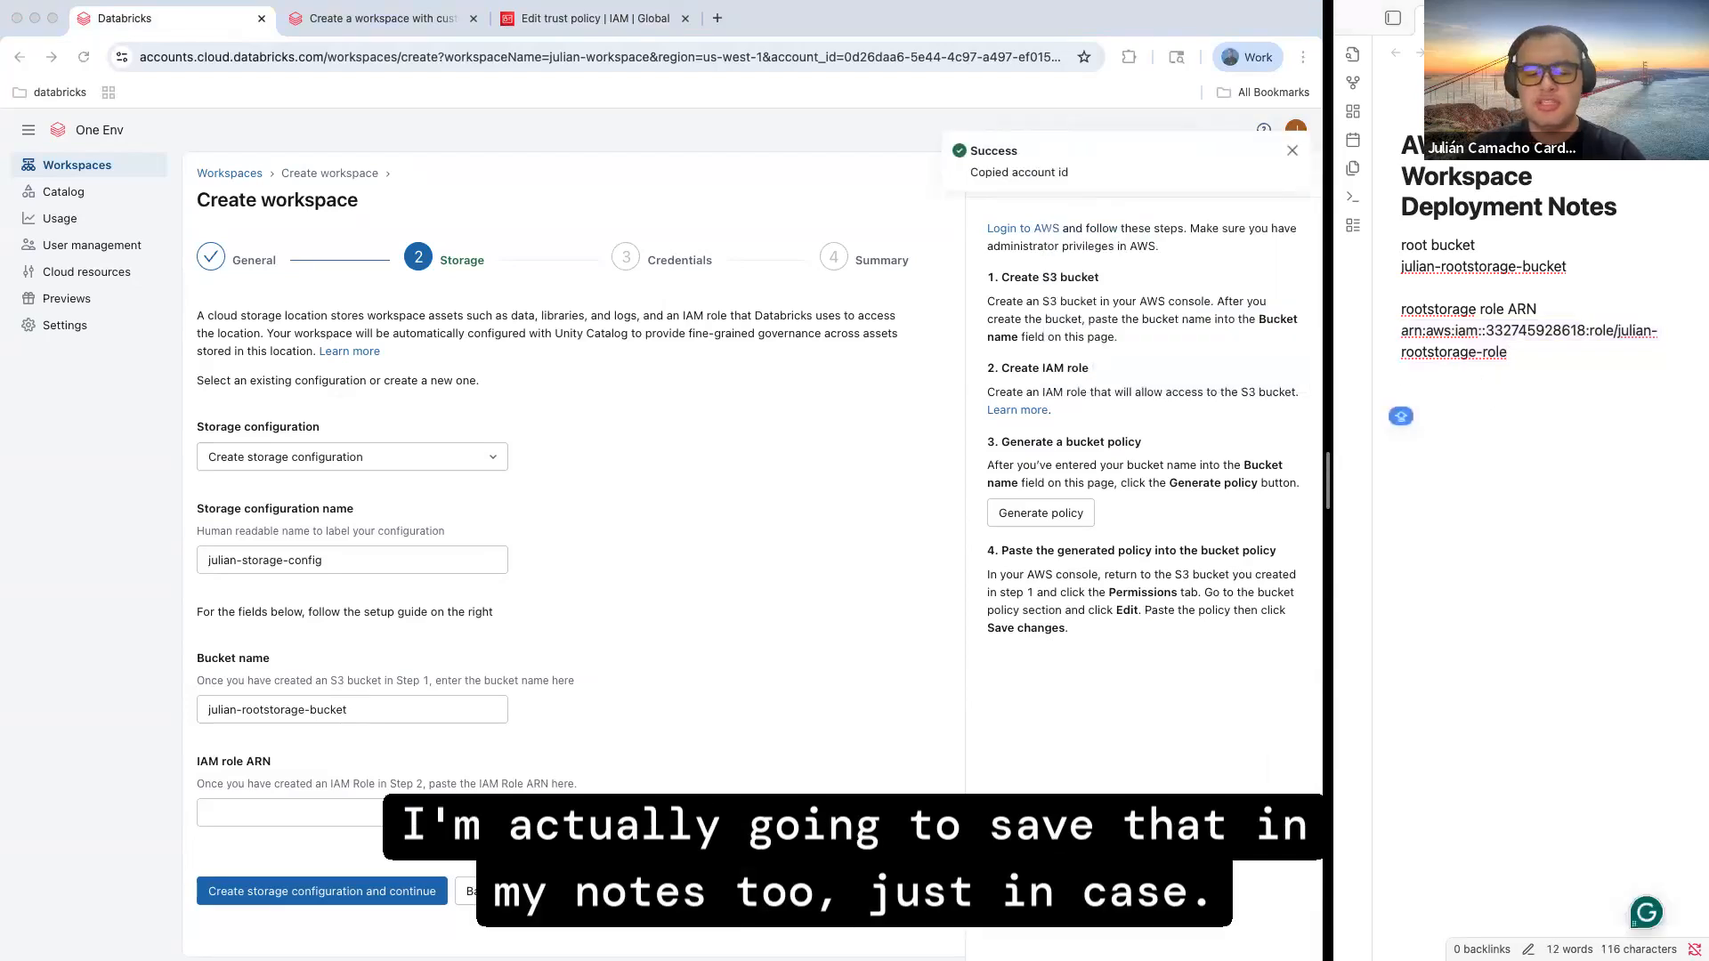
{"action": "type", "text": "Databricks Ac"}
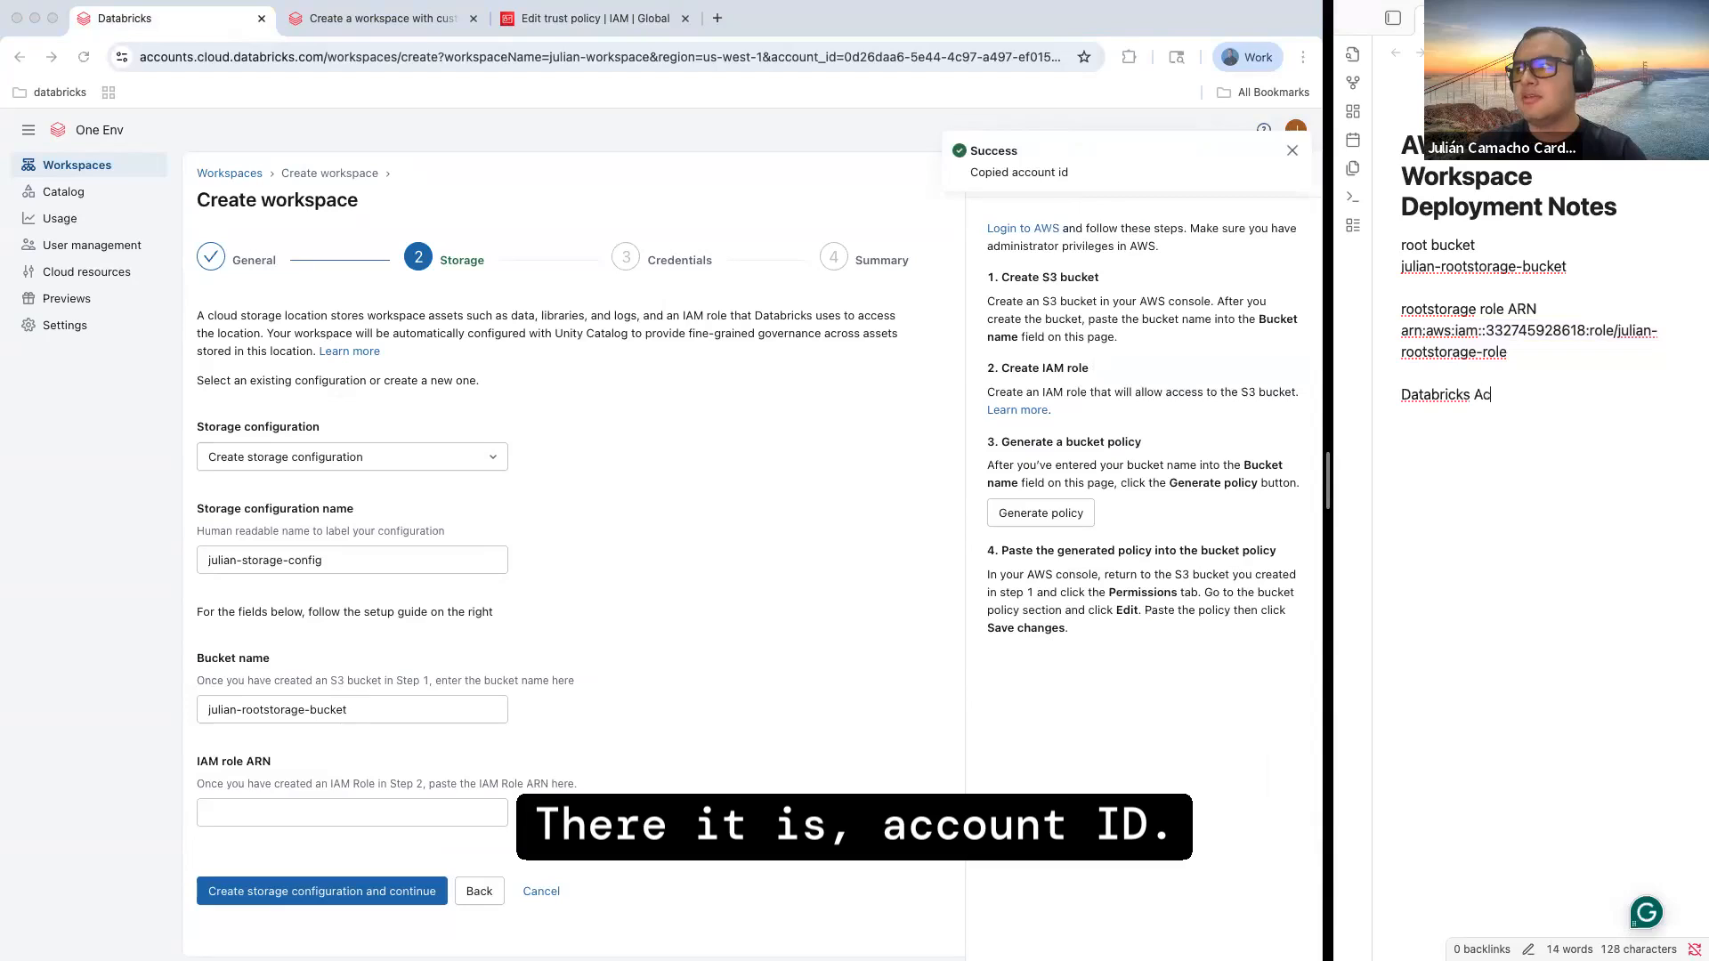
{"action": "type", "text": "count ID"}
{"action": "key", "text": "Return"}
{"action": "key", "text": "super+v"}
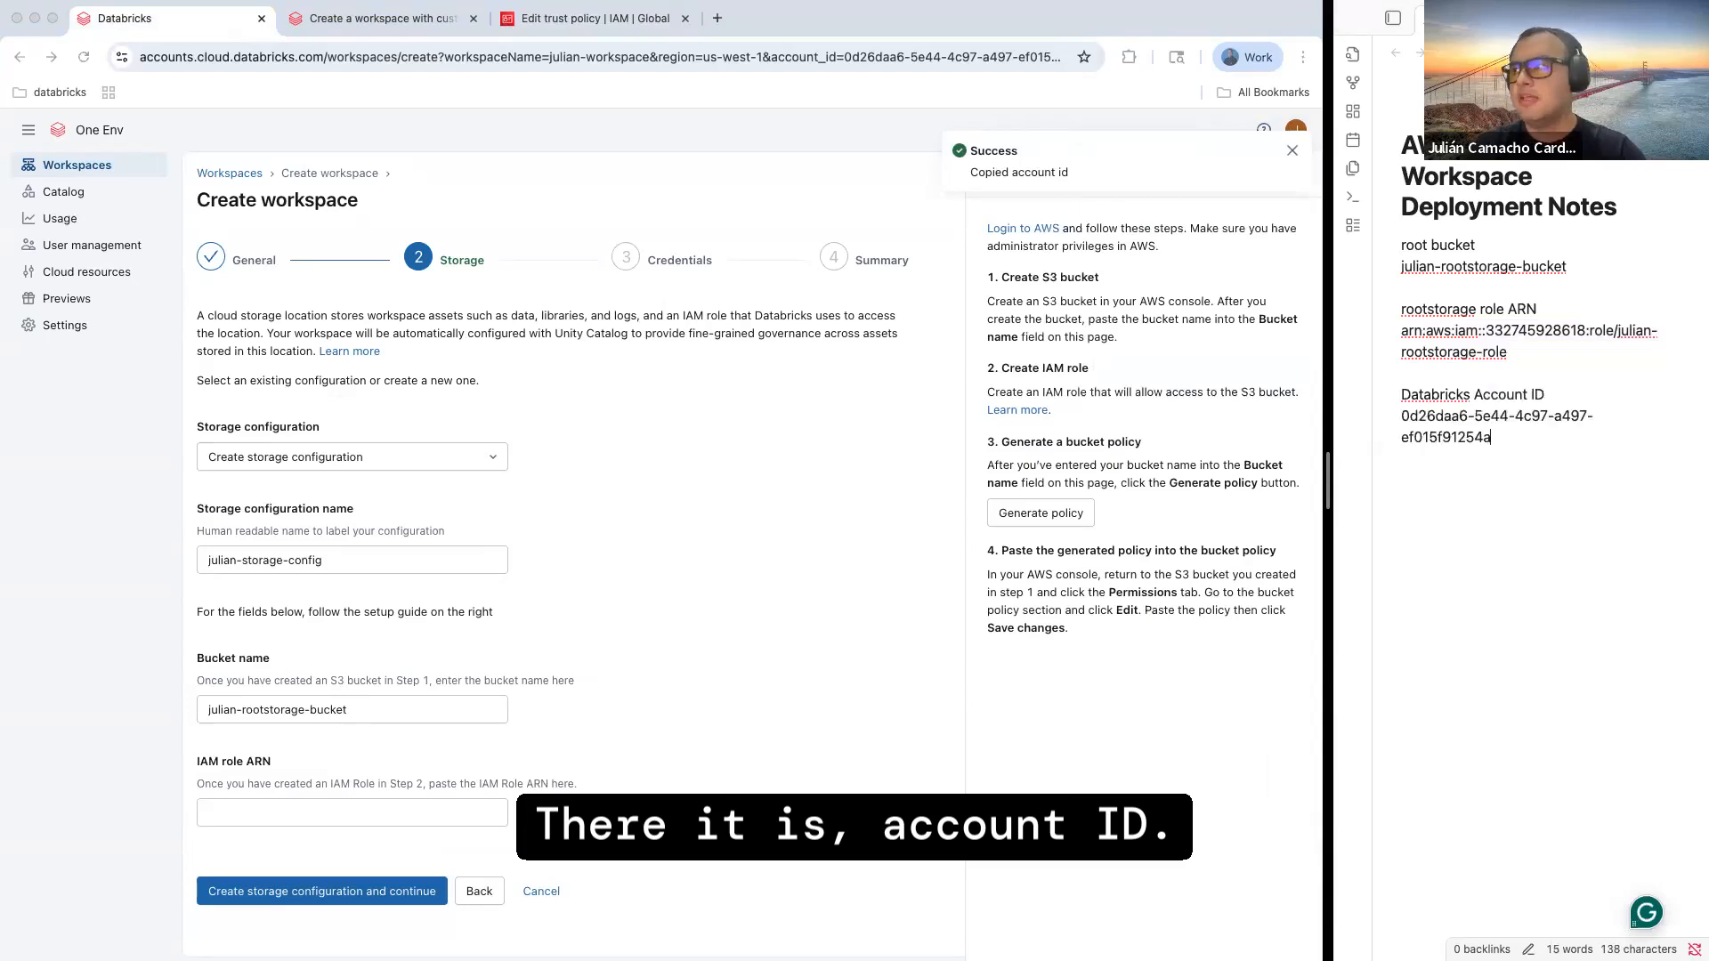
Back in AWS, replace the sts:ExternalId placeholder in the trust policy with the copied Databricks account ID and update the policy
{"action": "left_click", "coordinate": [577, 20]}
{"action": "left_click_drag", "start_coordinate": [262, 504], "coordinate": [440, 505]}
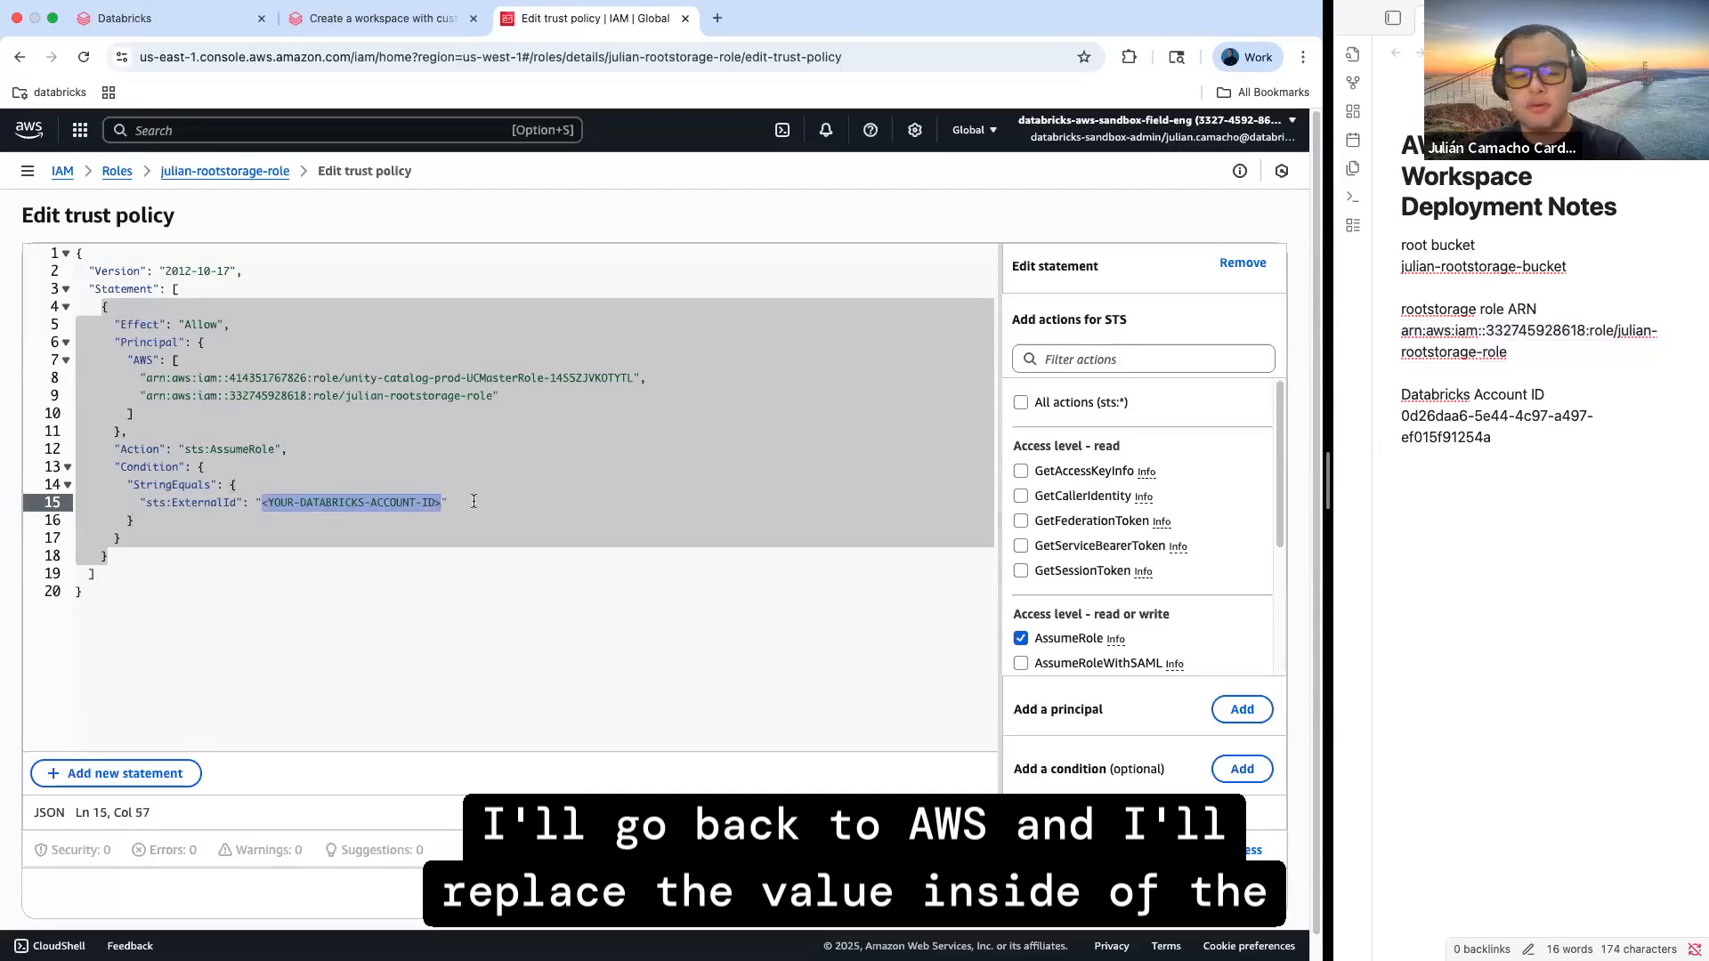
{"action": "key", "text": "super+v"}
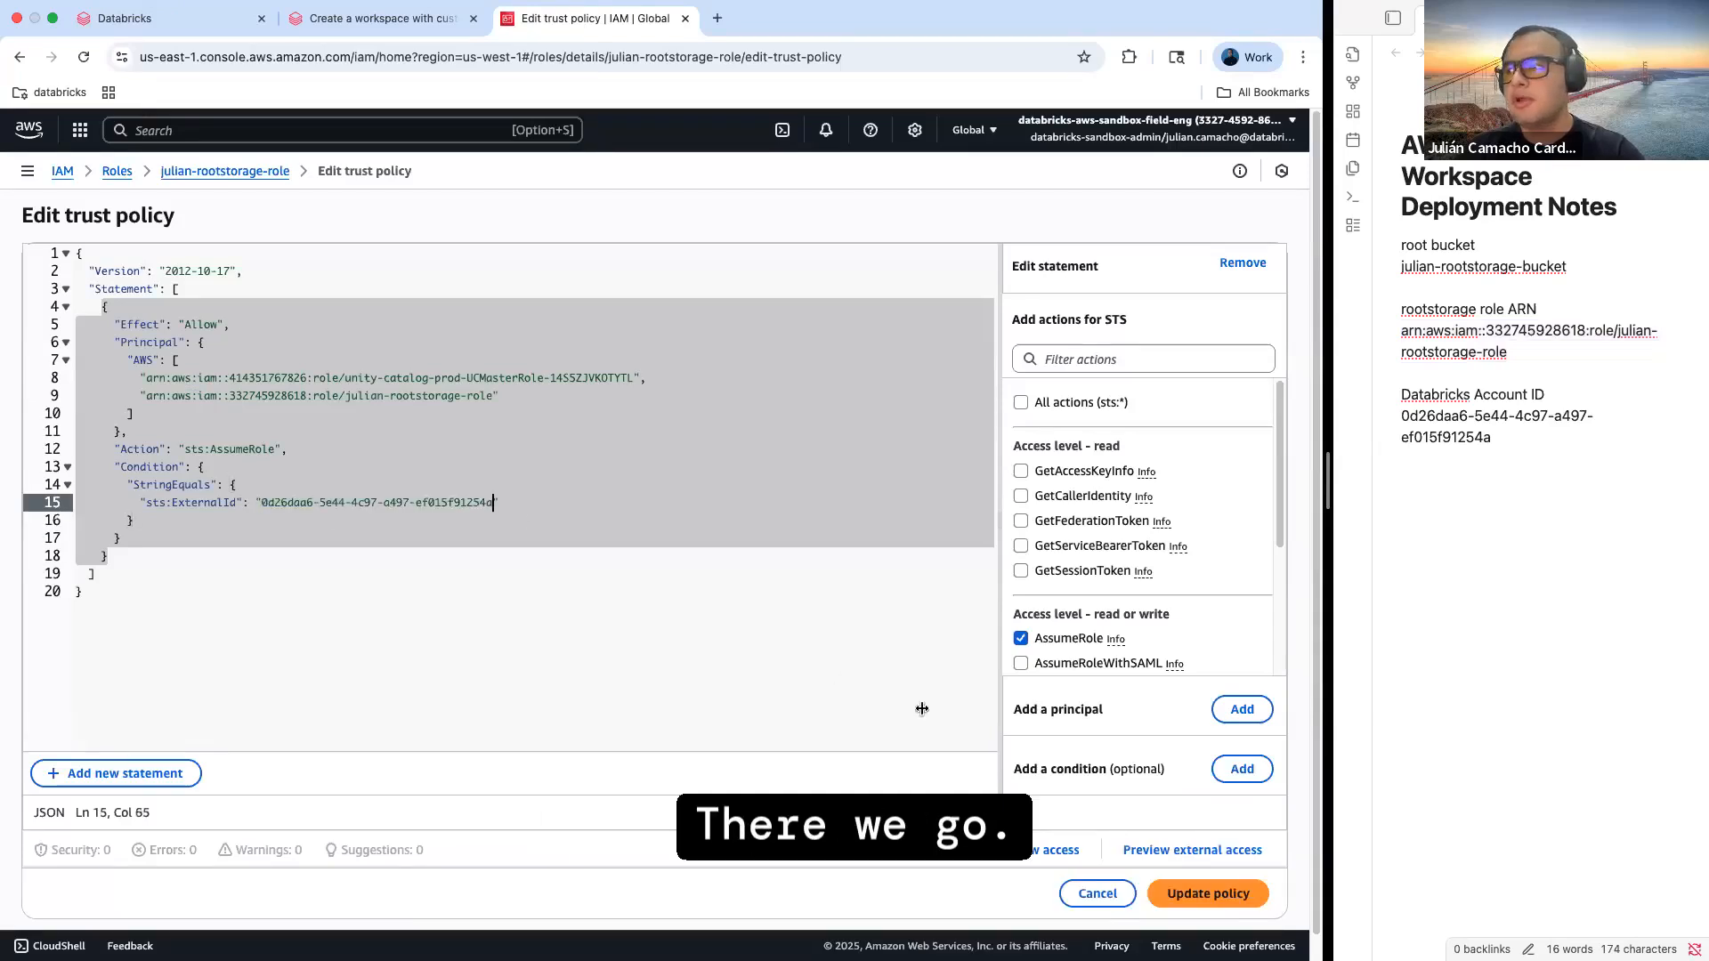
{"action": "left_click", "coordinate": [1218, 893]}
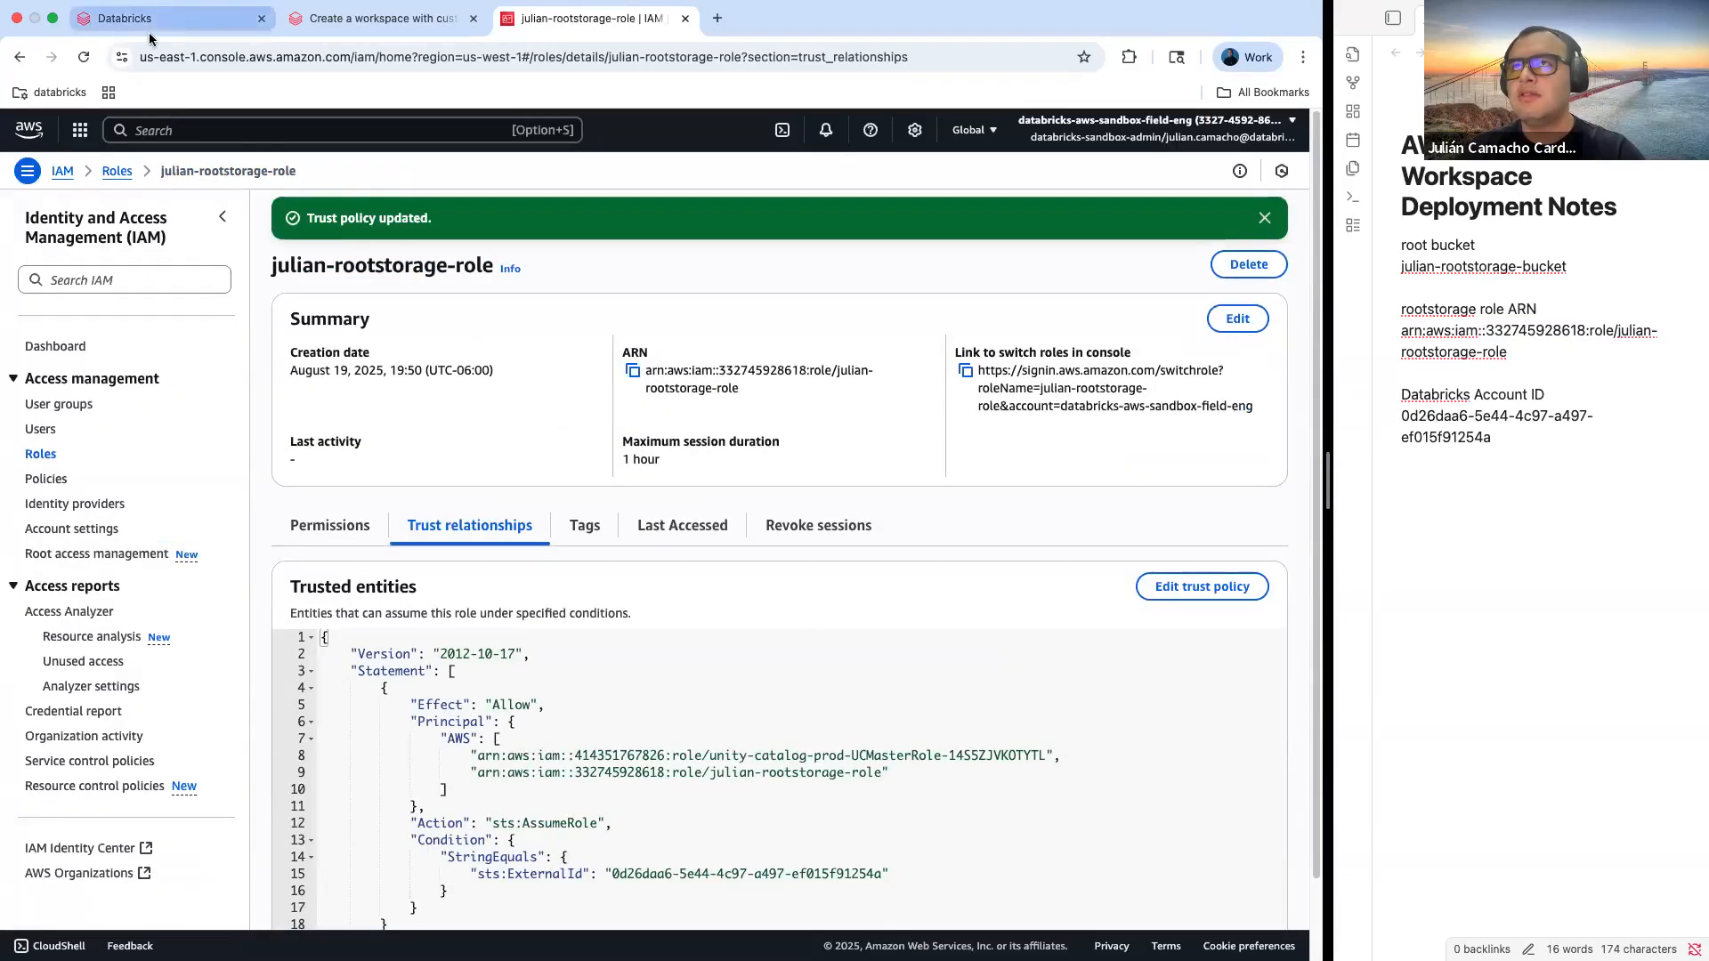
Return to the documentation, review item 1 of Step 3 on granting read and write access, and copy its IAM policy JSON
{"action": "left_click", "coordinate": [348, 34]}
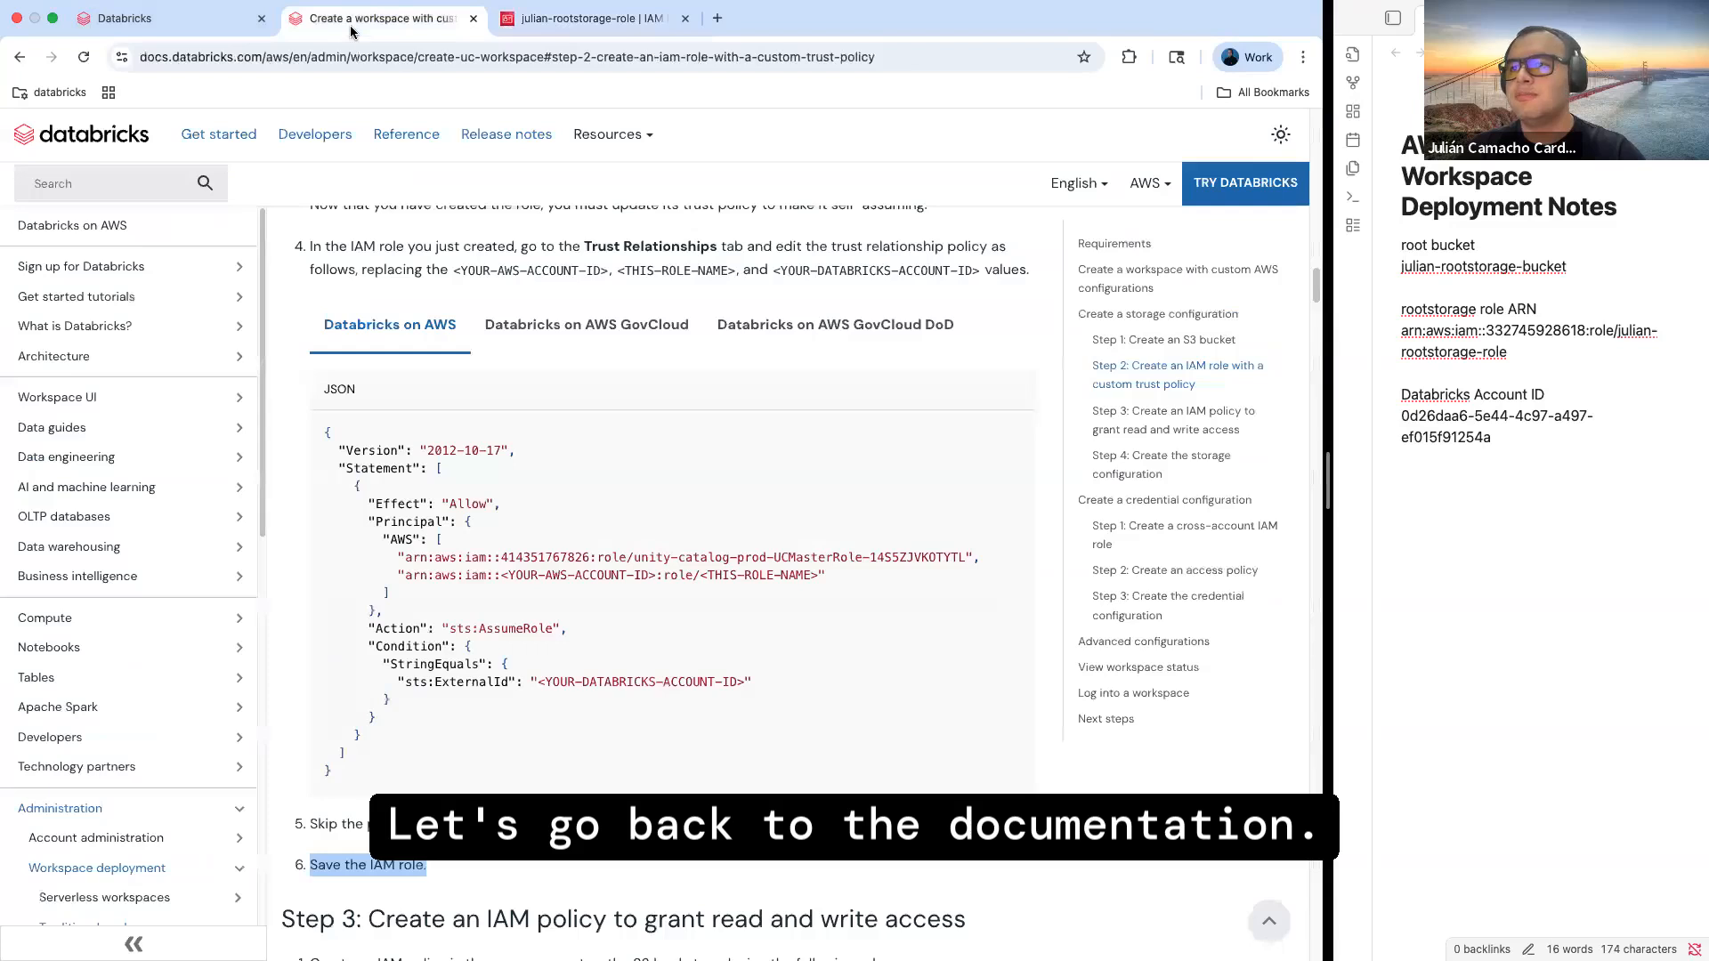
{"action": "scroll", "coordinate": [312, 427], "scroll_direction": "down", "scroll_amount": 10}
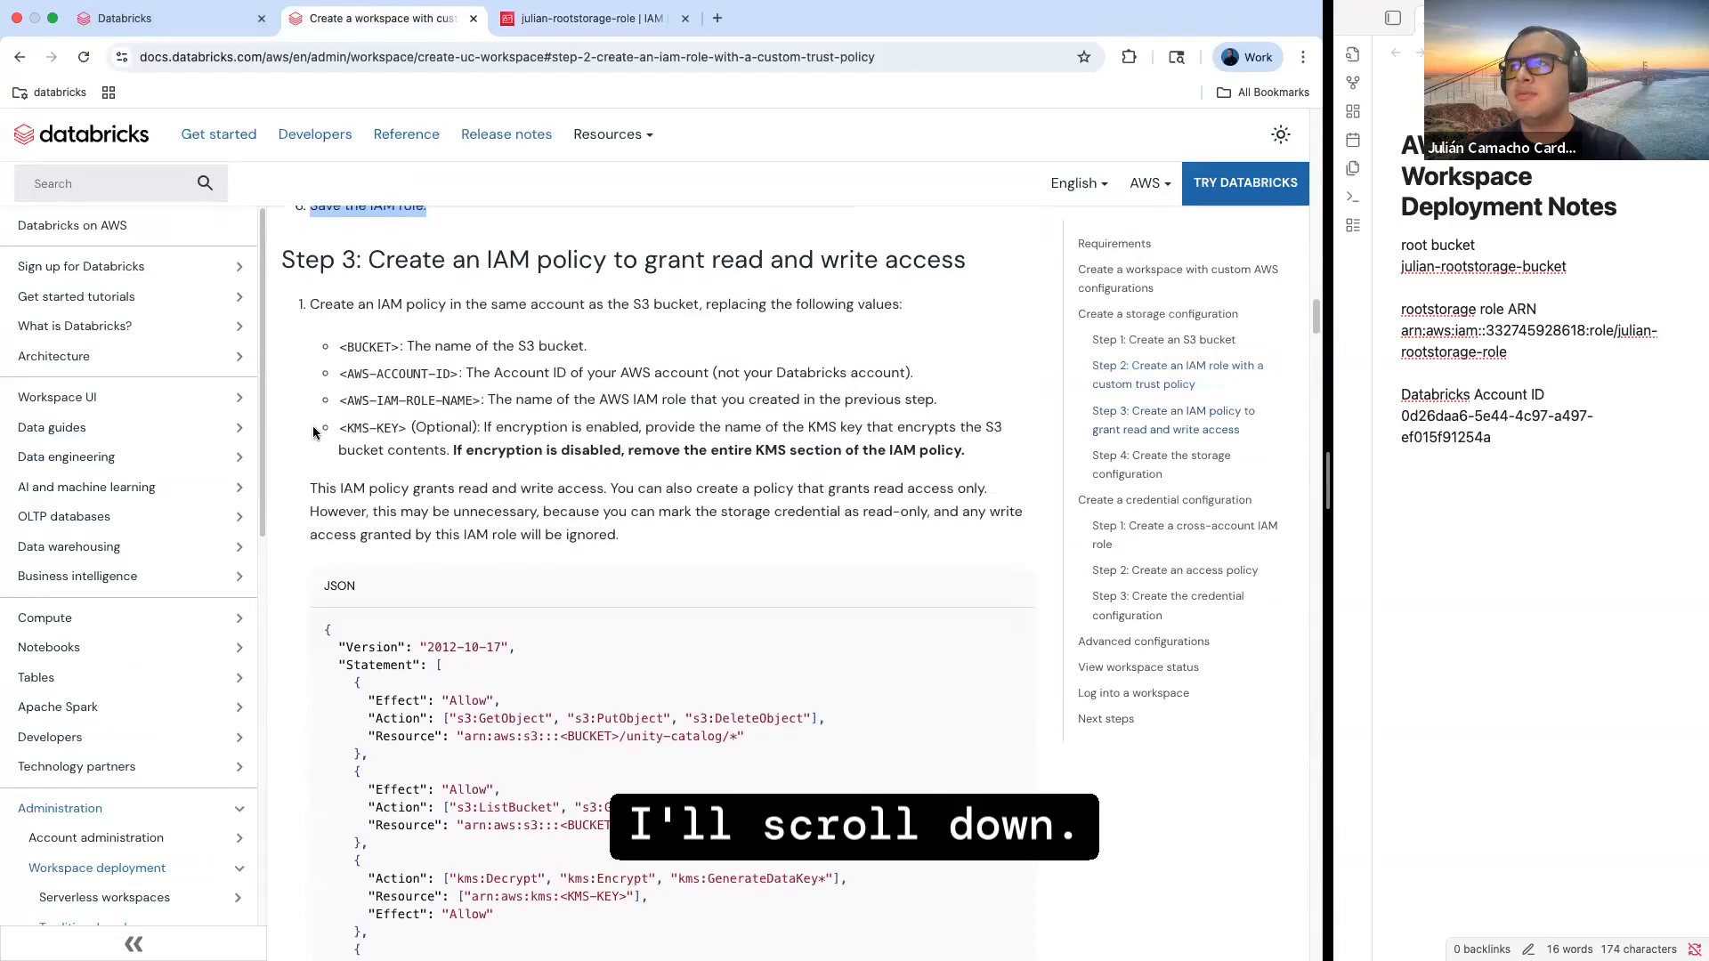
{"action": "scroll", "coordinate": [312, 432], "scroll_direction": "down", "scroll_amount": 1}
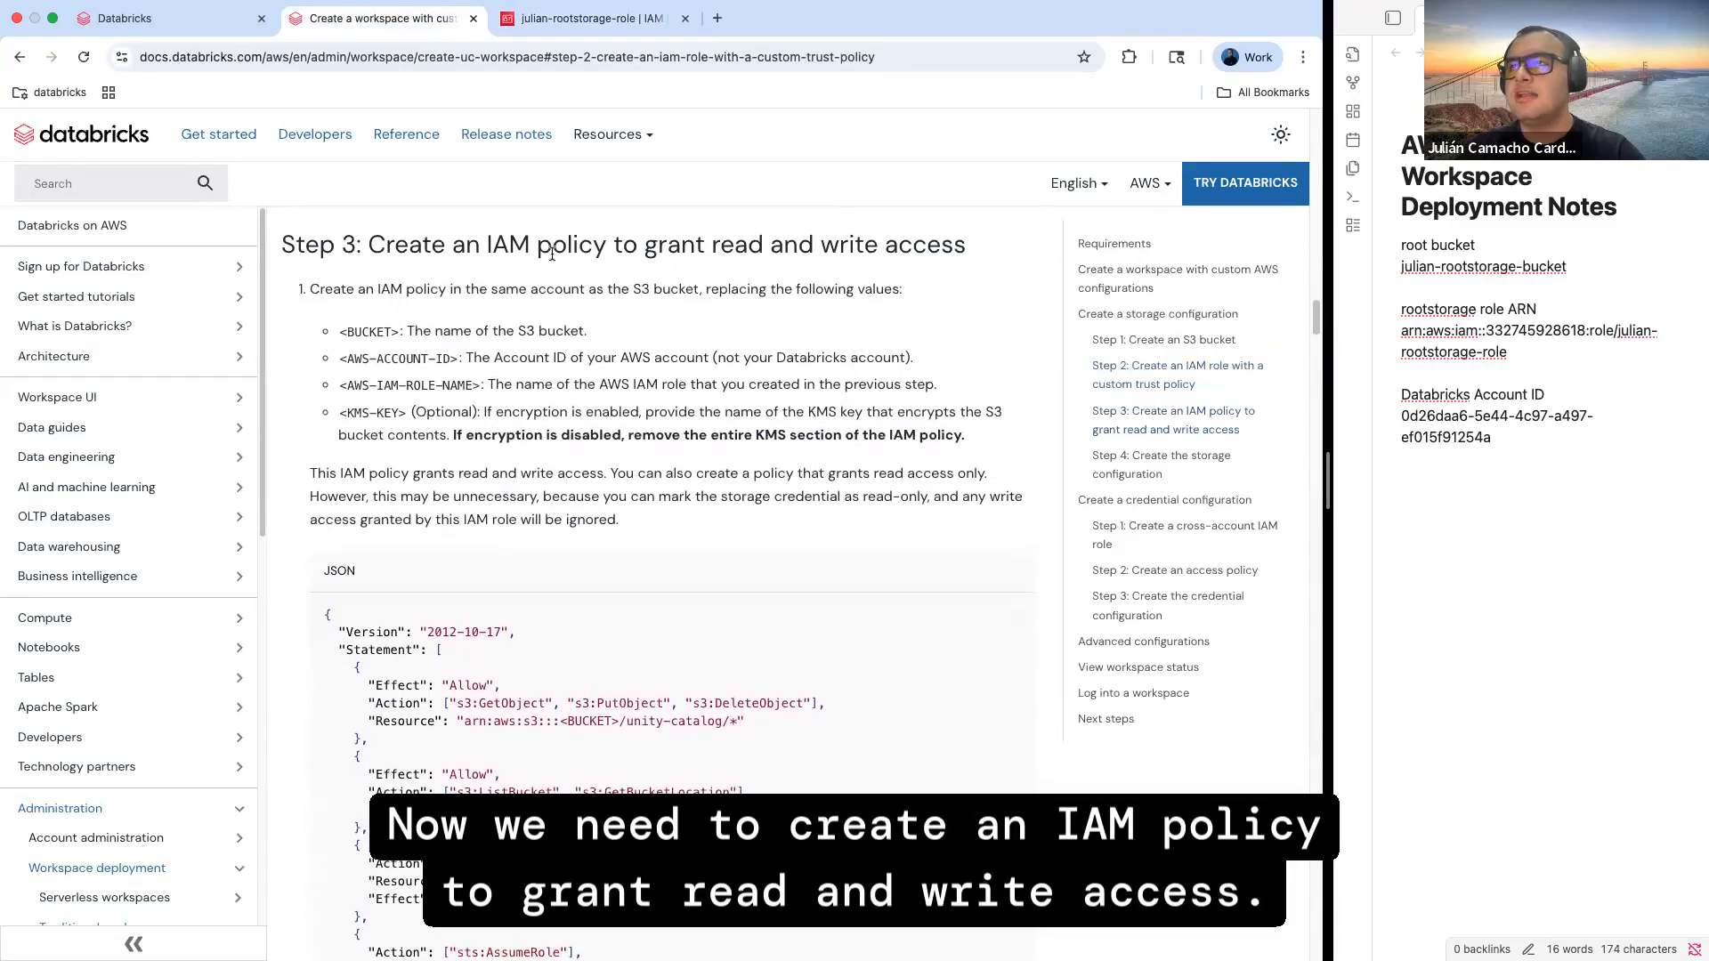
{"action": "left_click_drag", "start_coordinate": [499, 243], "coordinate": [911, 241]}
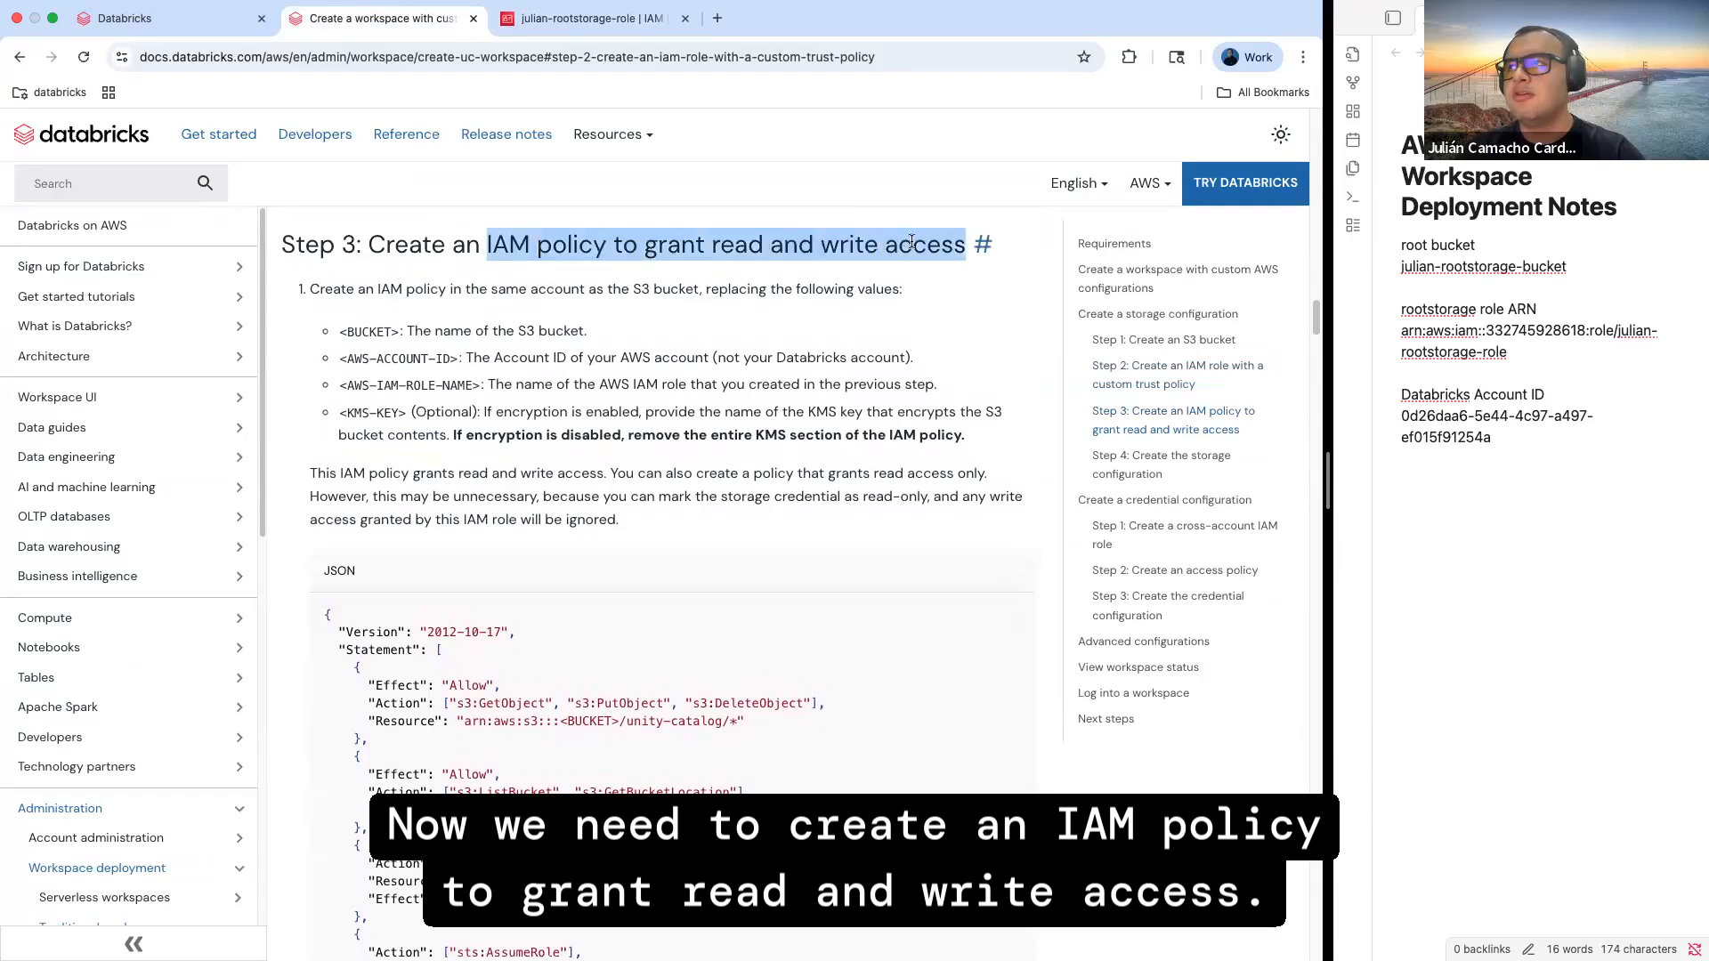
{"action": "left_click_drag", "start_coordinate": [310, 289], "coordinate": [703, 514]}
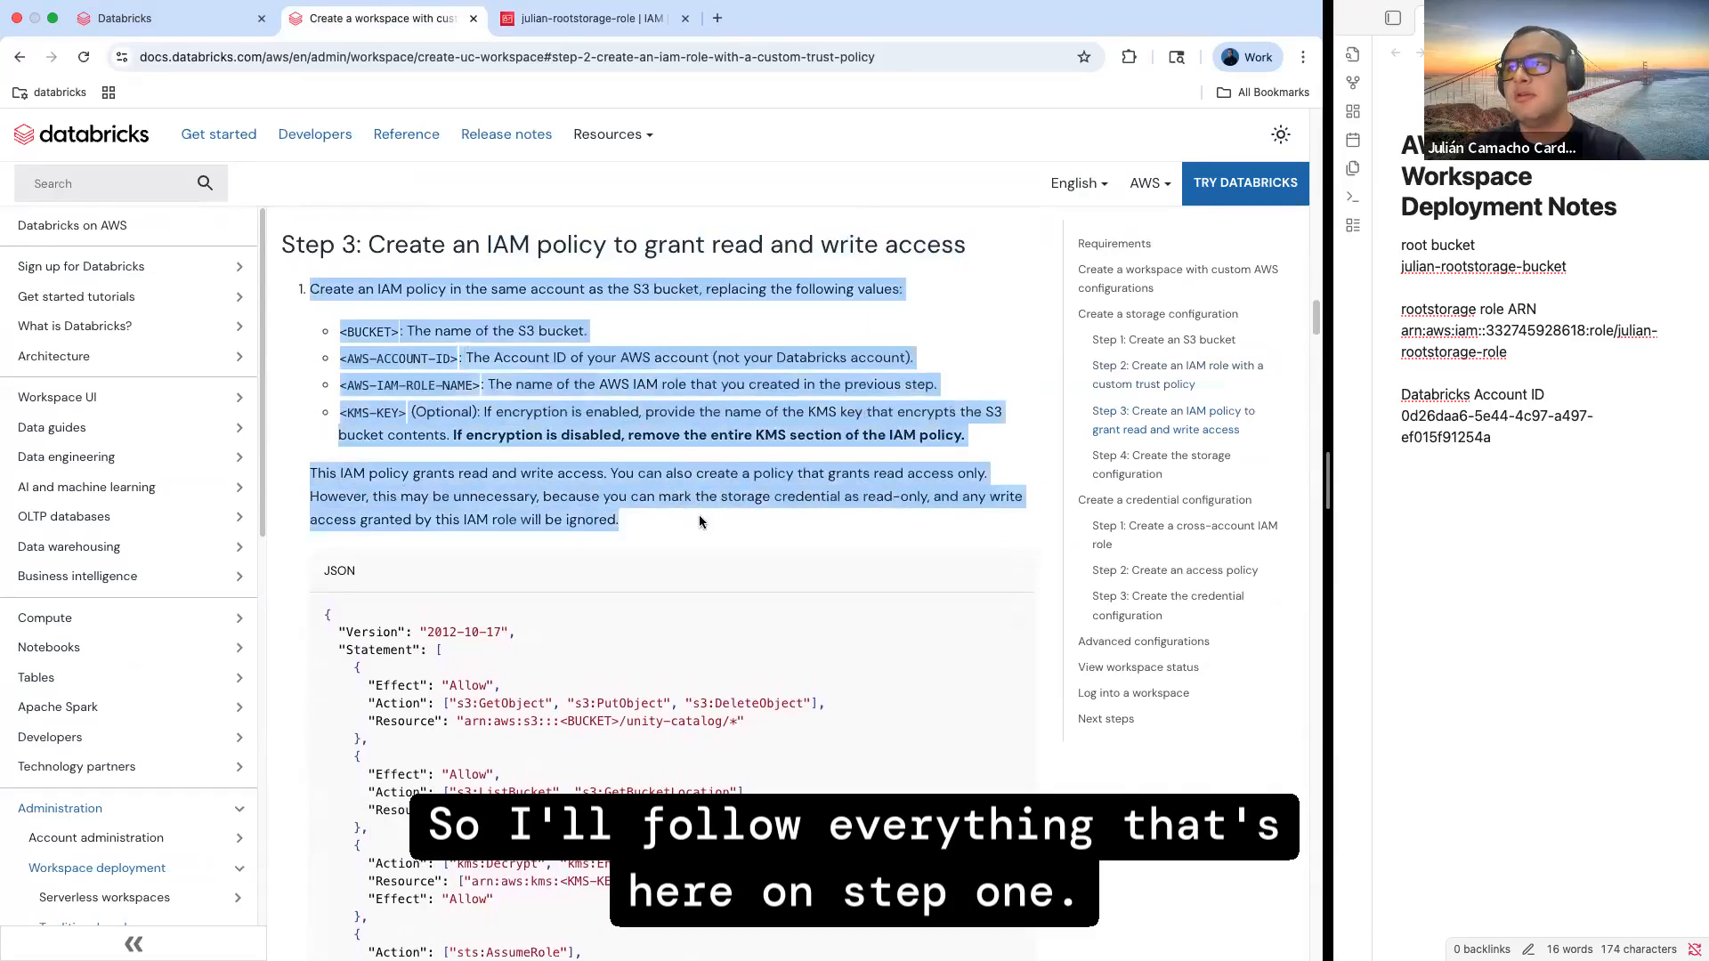
{"action": "left_click", "coordinate": [731, 539]}
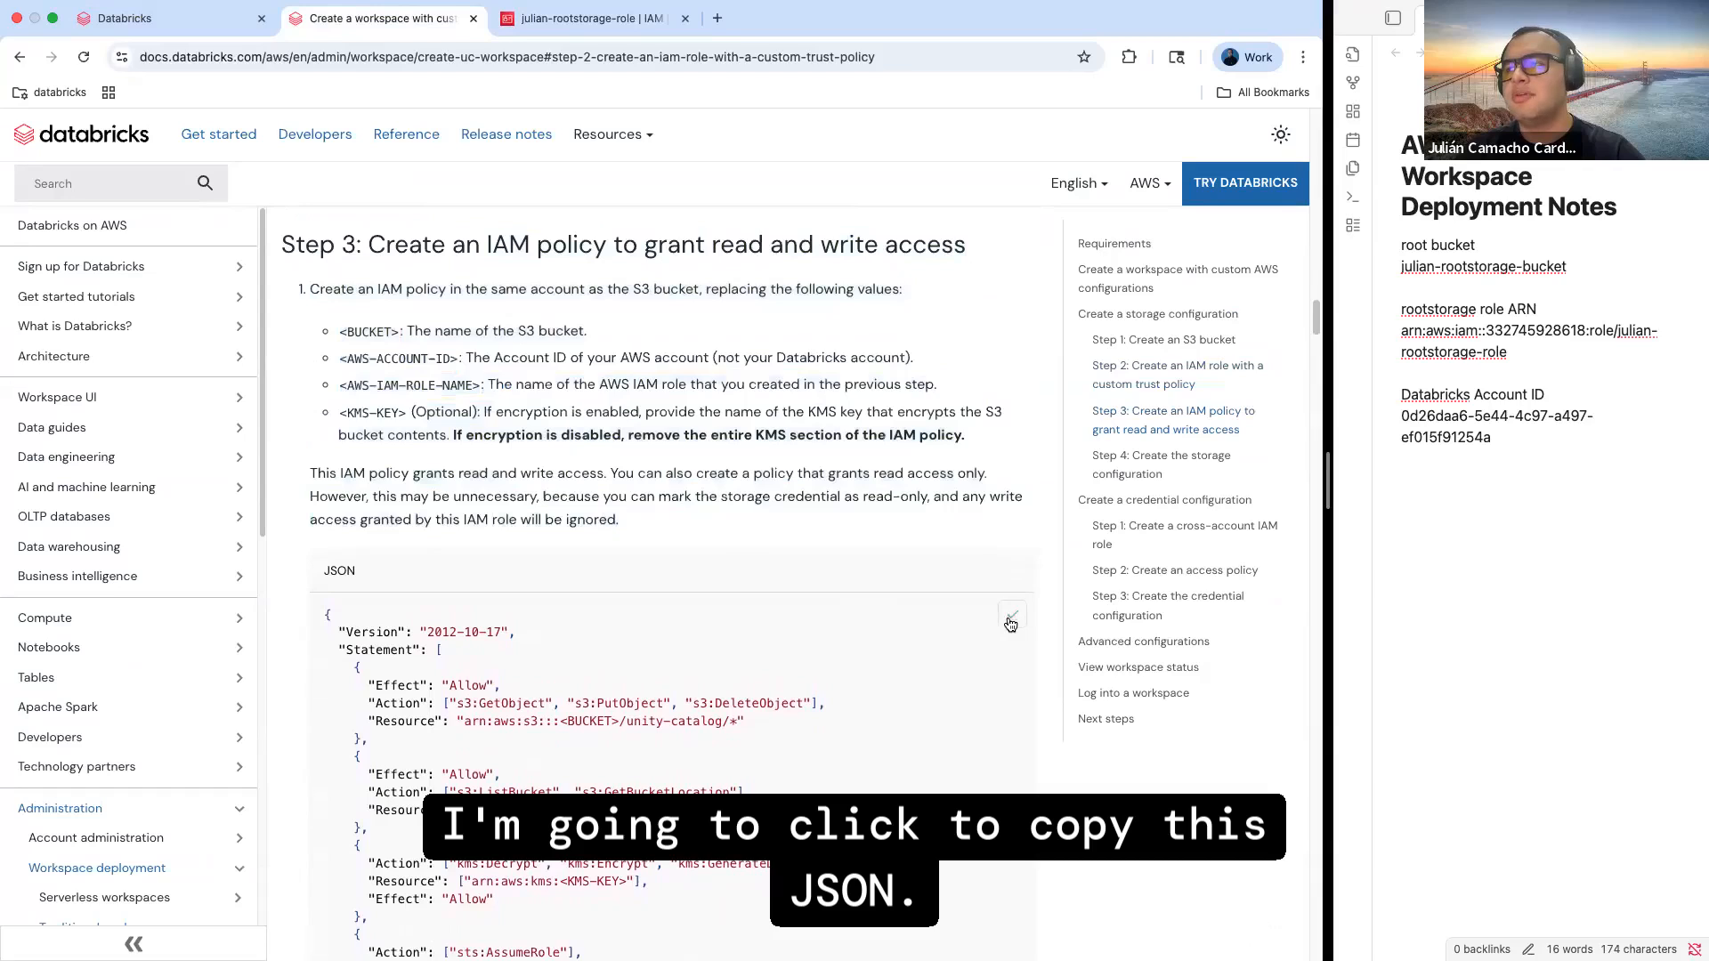
{"action": "left_click", "coordinate": [1010, 623]}
In AWS, start an inline permissions policy for julian-rootstorage-role and replace its default JSON with the copied policy
{"action": "left_click", "coordinate": [577, 20]}
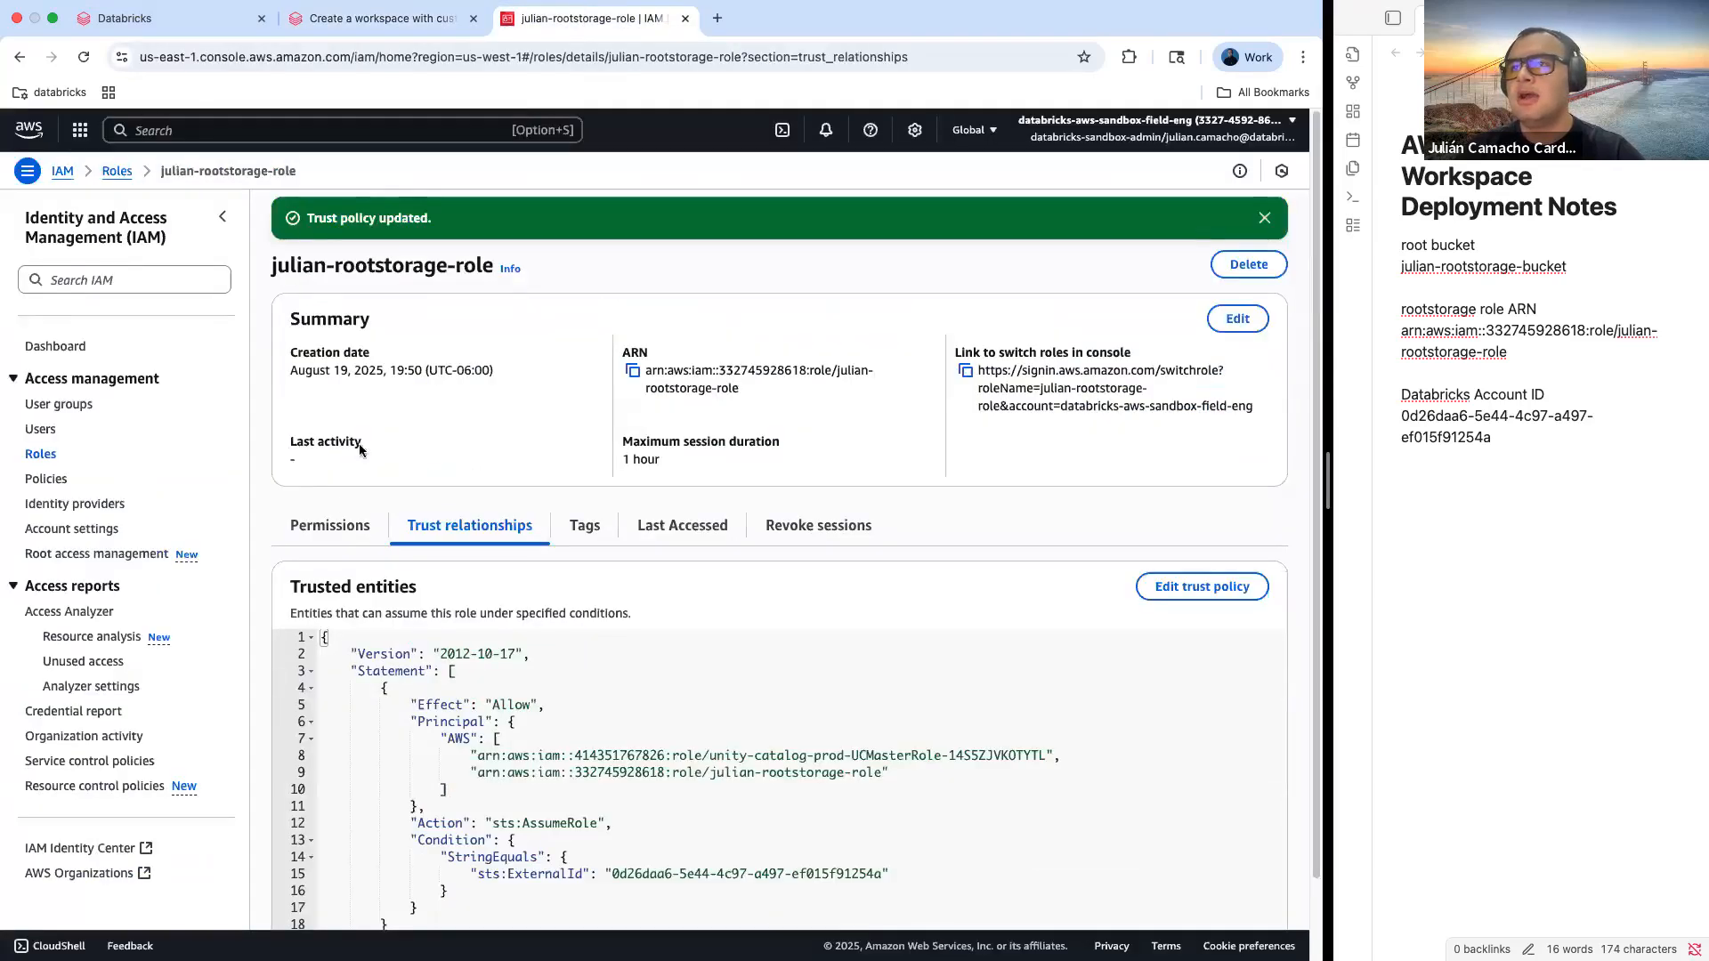
{"action": "left_click", "coordinate": [327, 525]}
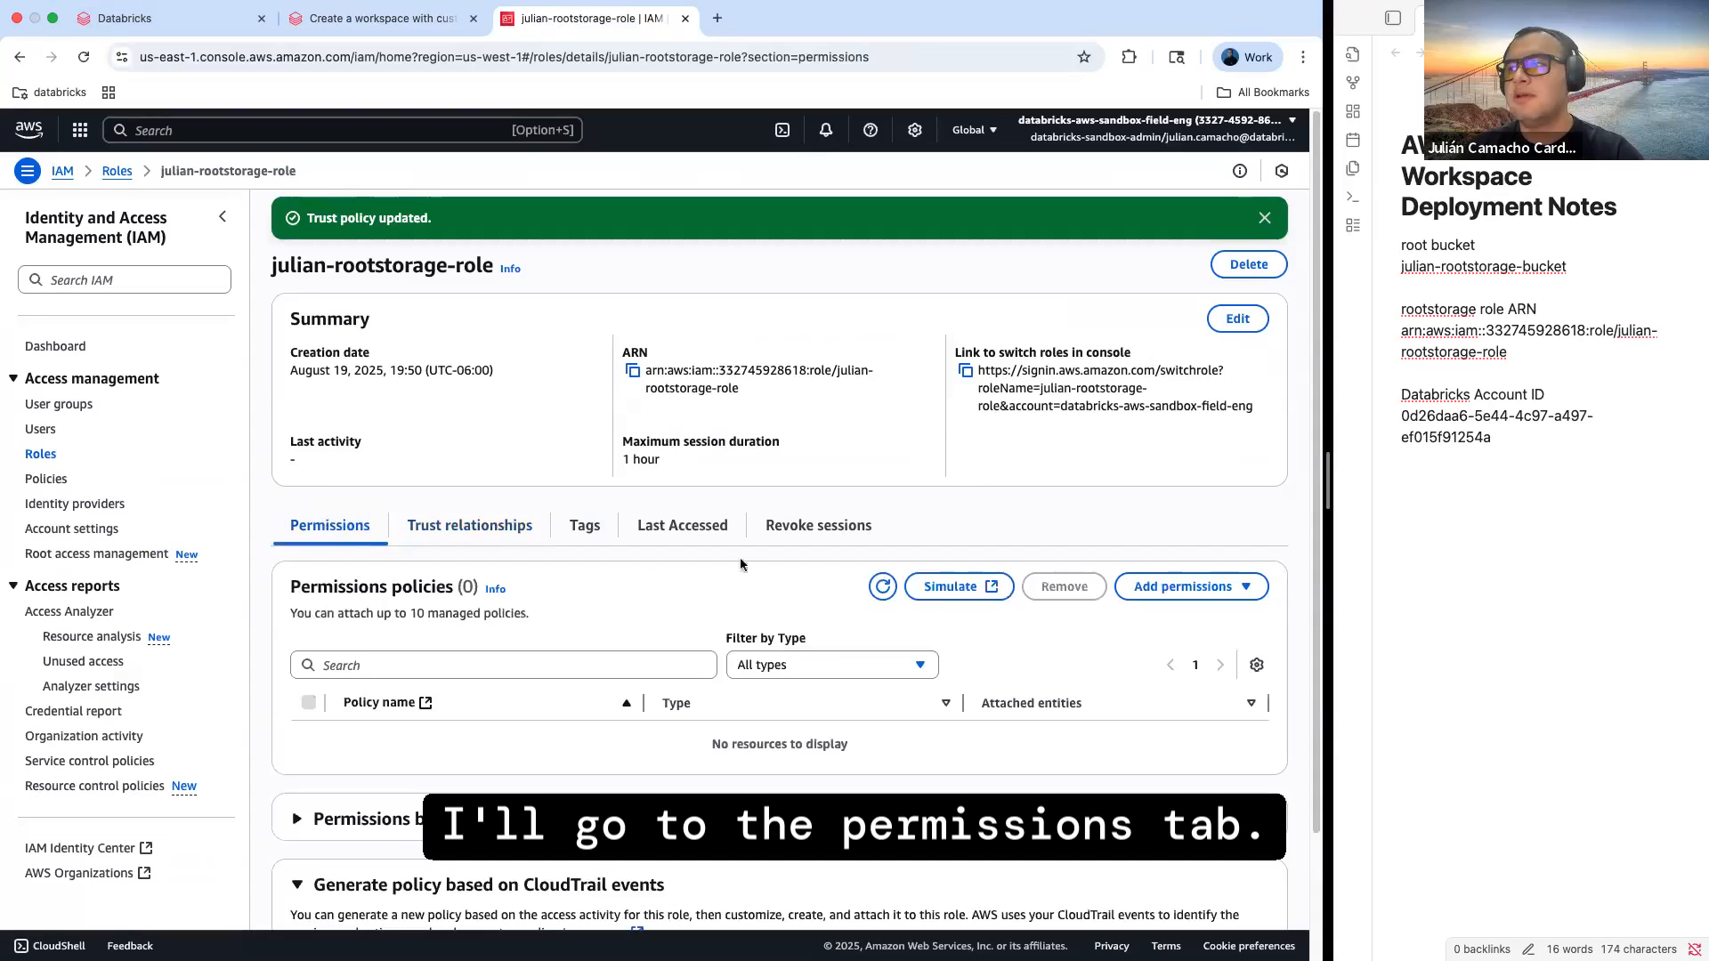
{"action": "left_click", "coordinate": [1175, 587]}
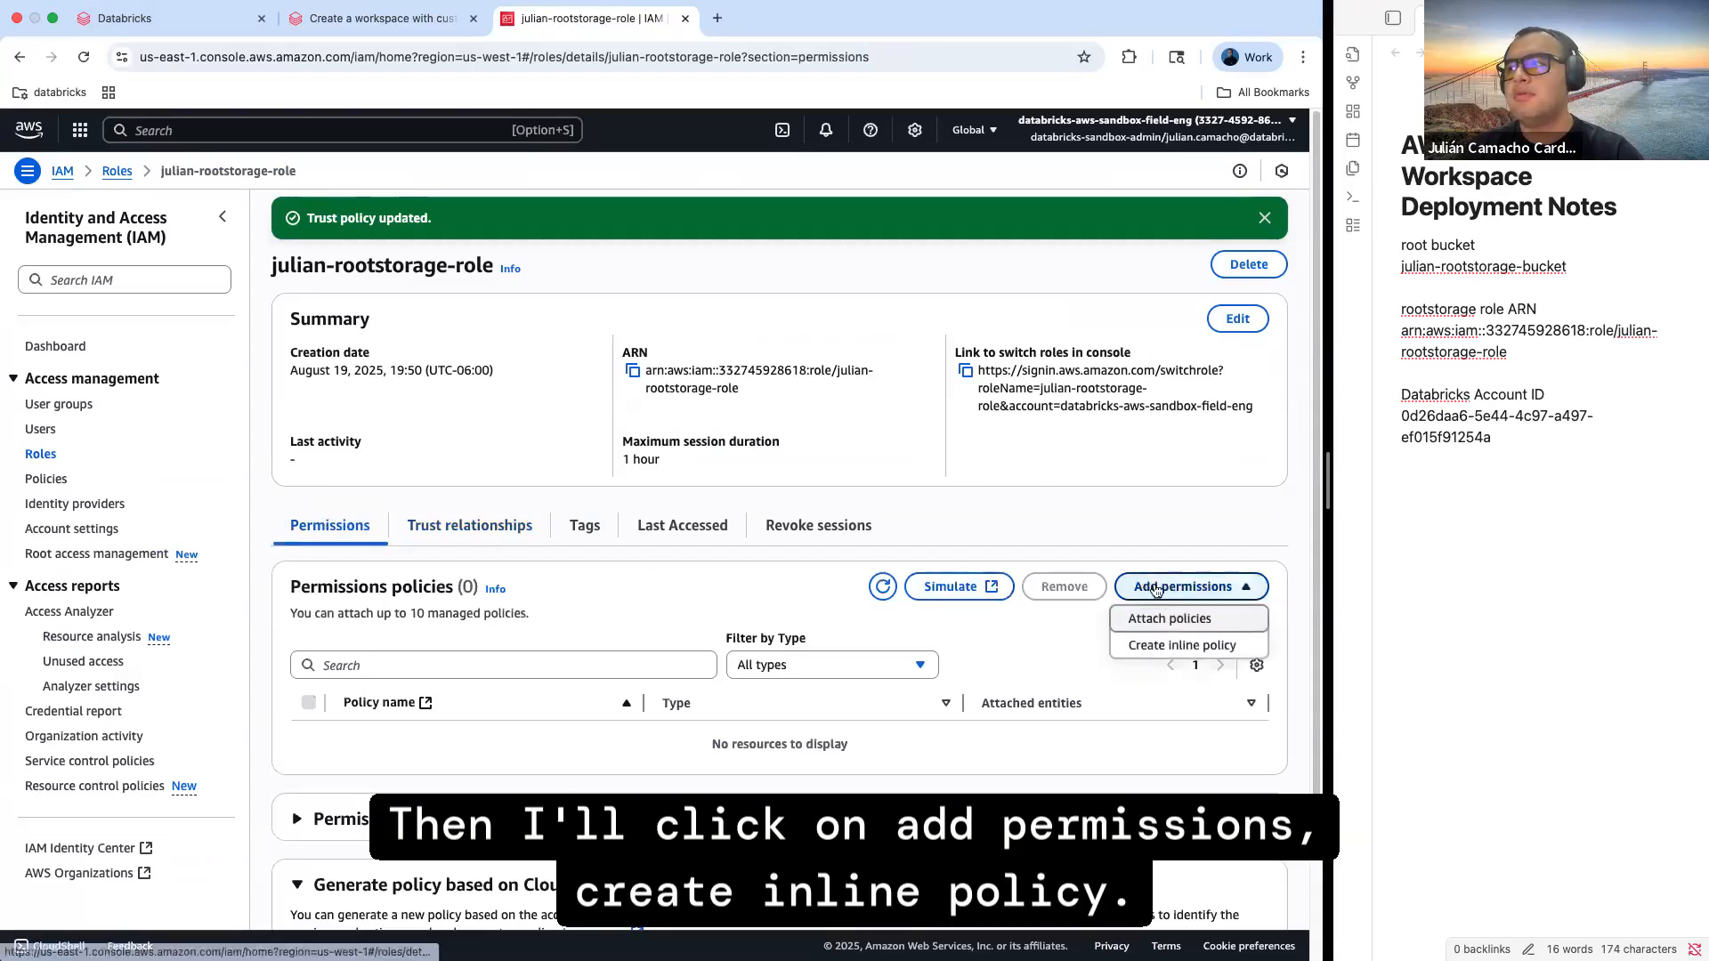
{"action": "left_click", "coordinate": [1212, 648]}
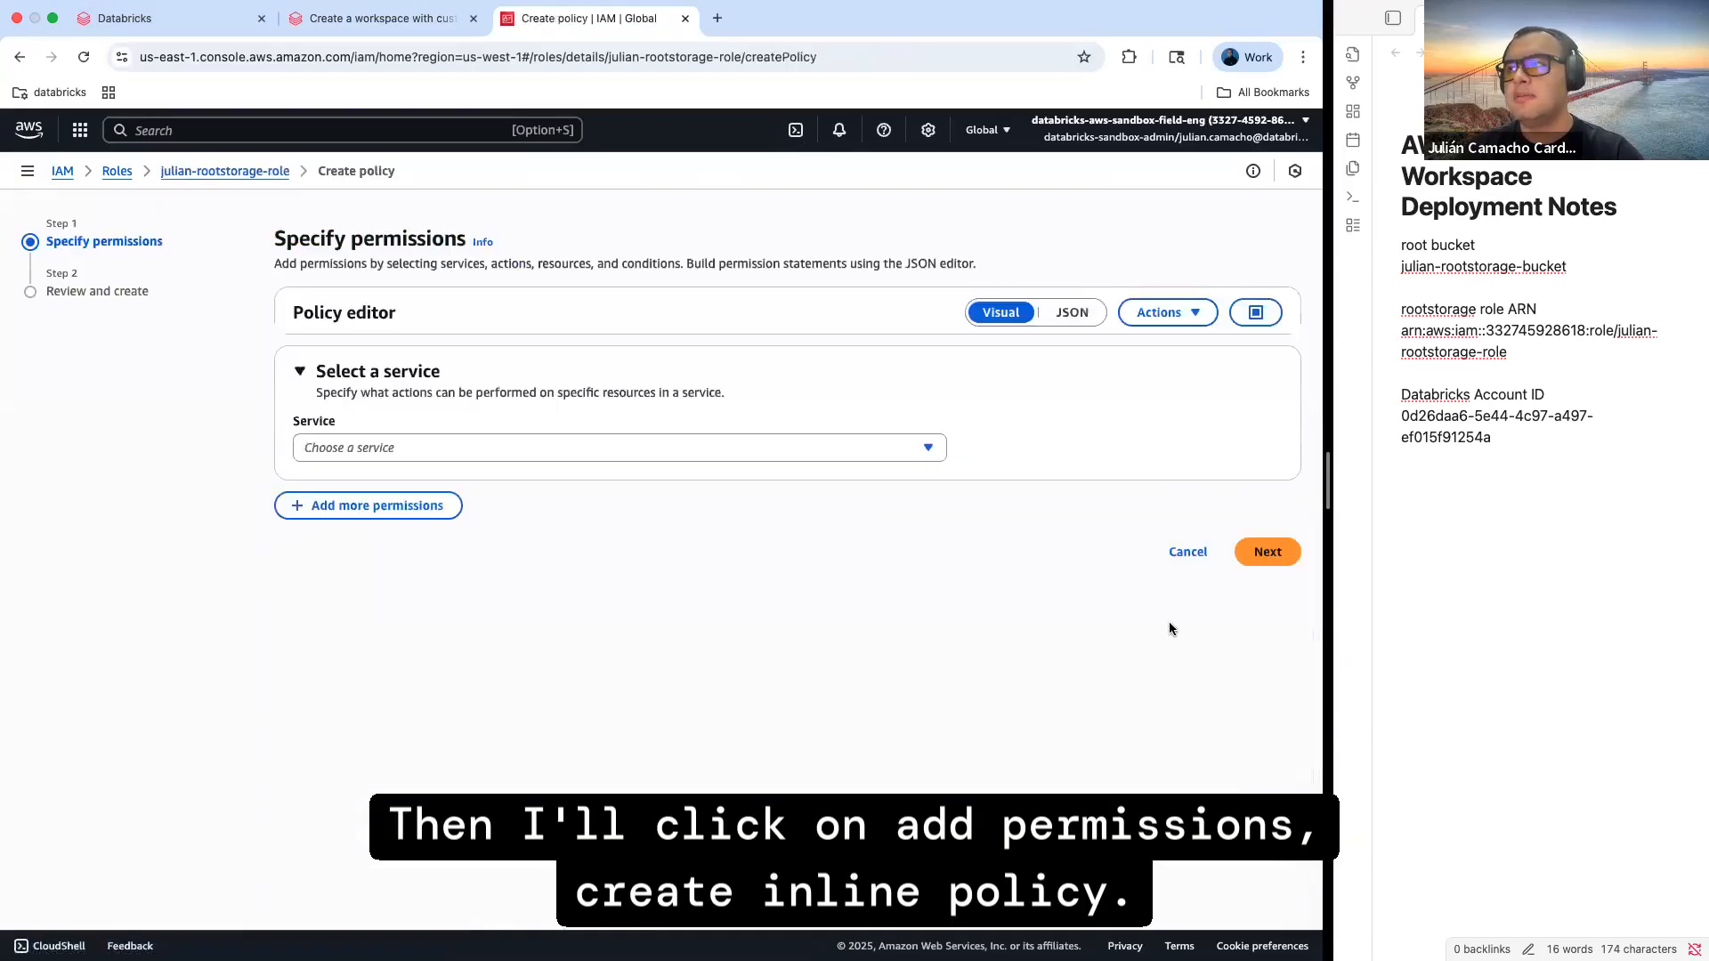
{"action": "left_click", "coordinate": [1059, 312]}
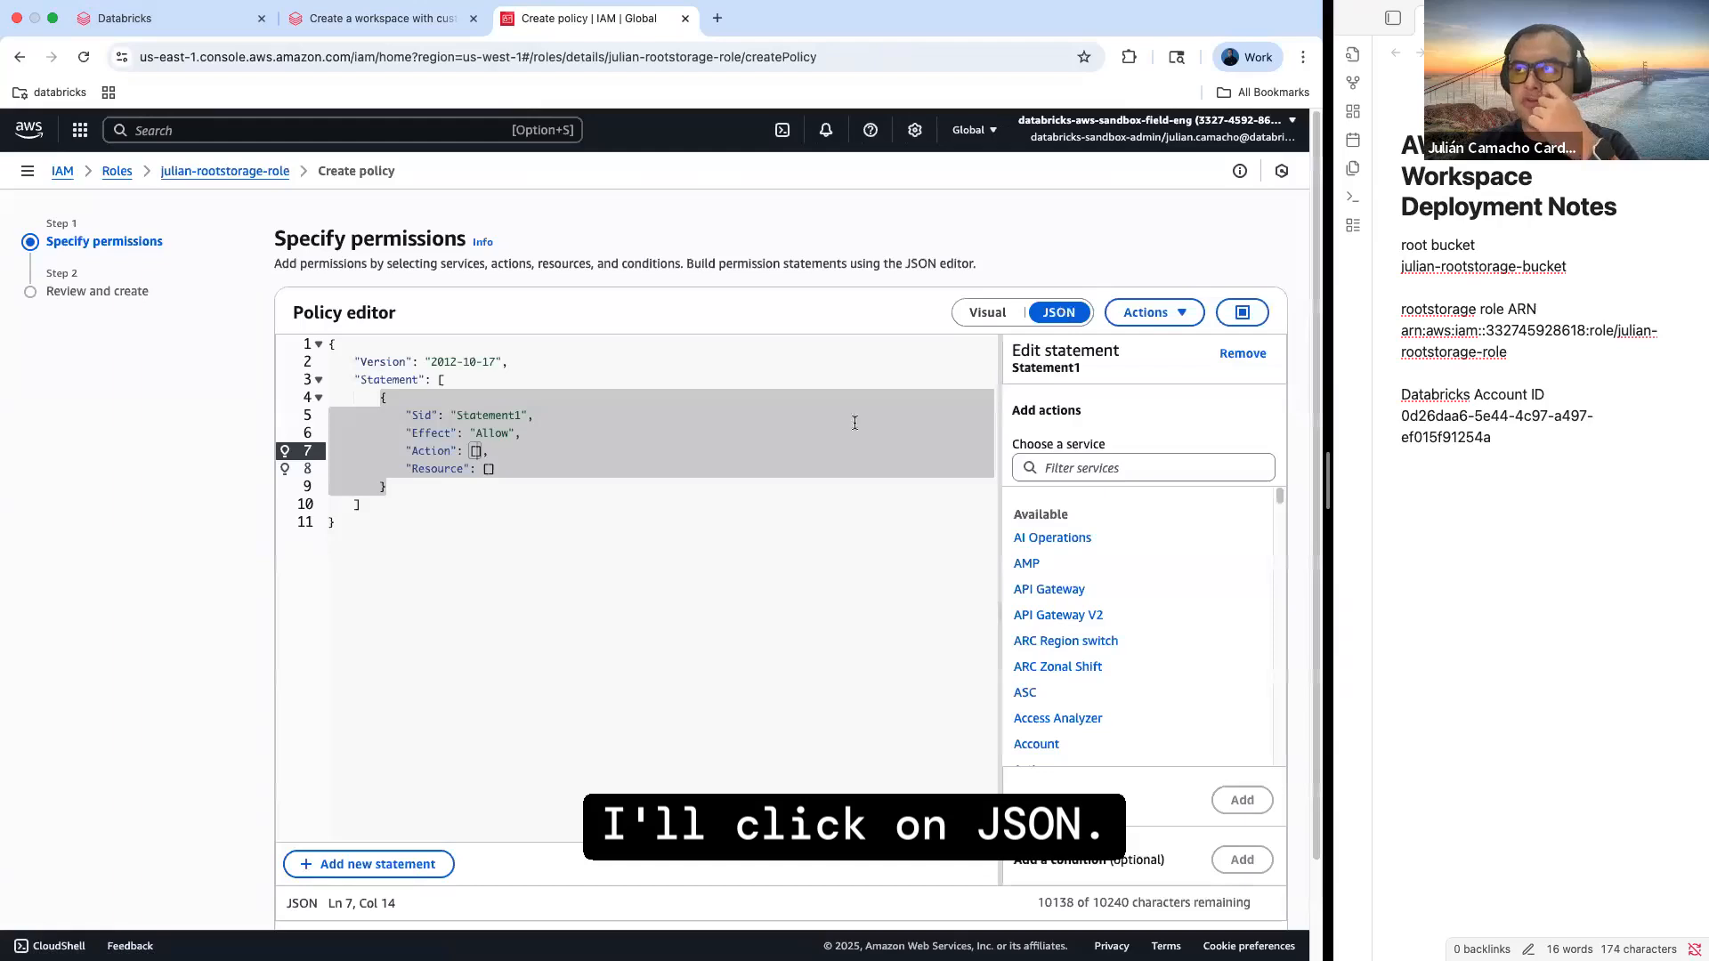
{"action": "left_click", "coordinate": [828, 431]}
{"action": "key", "text": "super+a"}
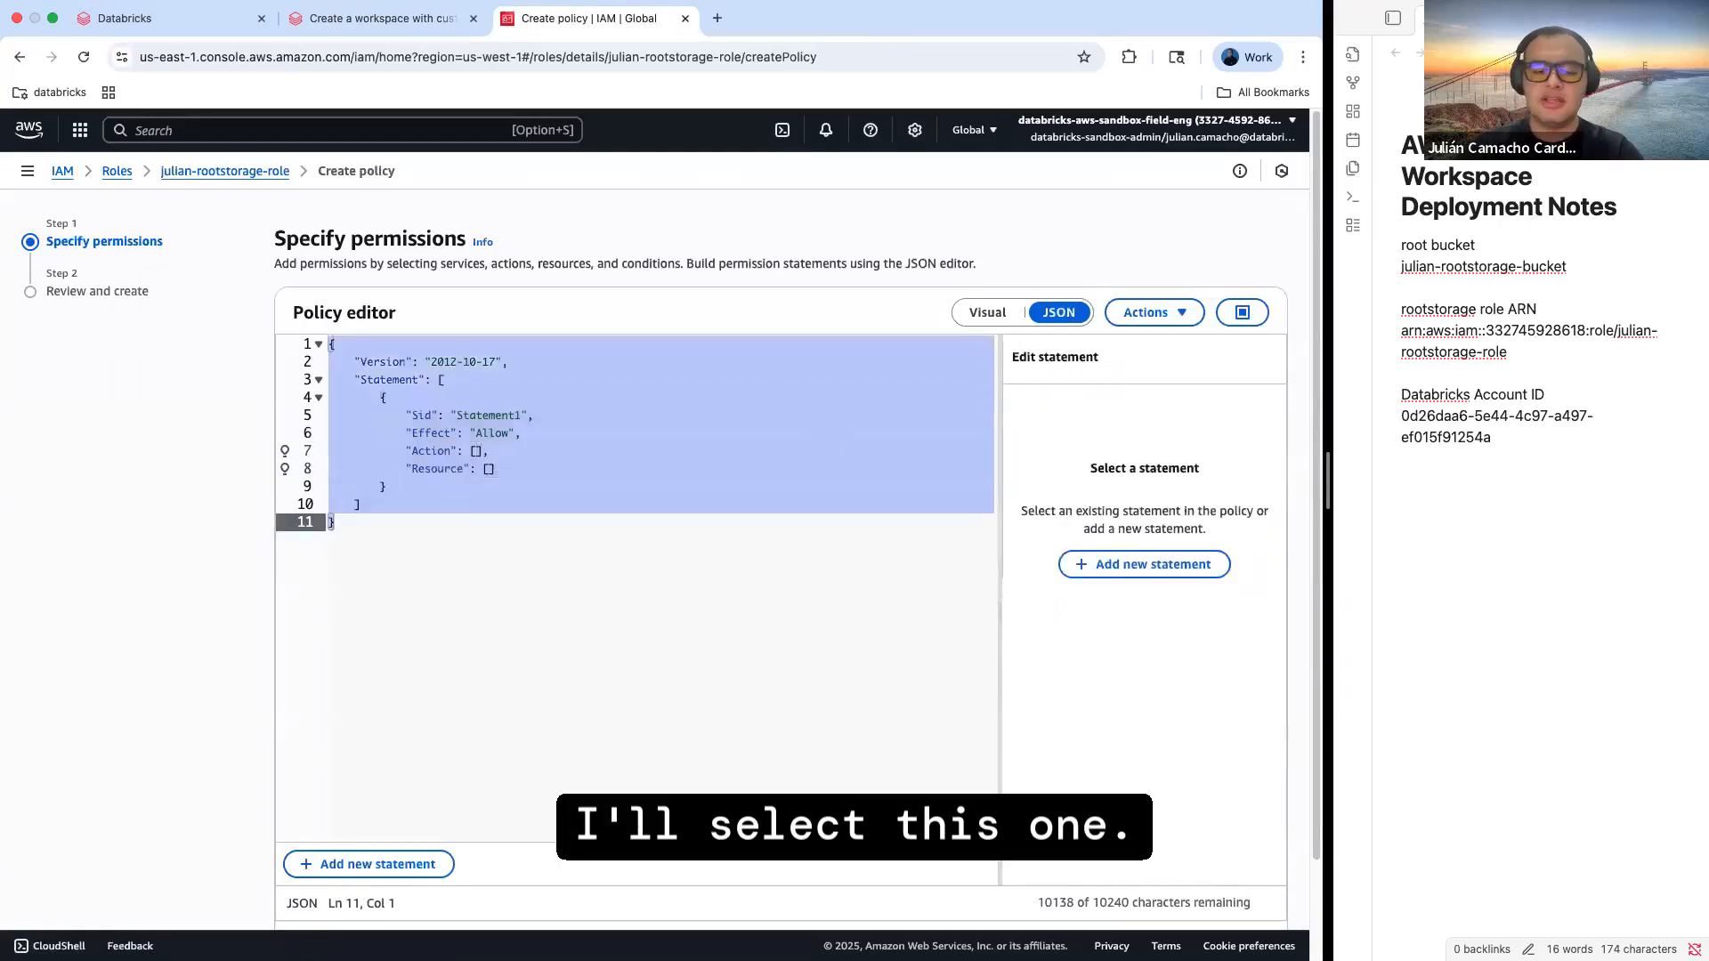
{"action": "key", "text": "BackSpace"}
{"action": "key", "text": "super+v"}
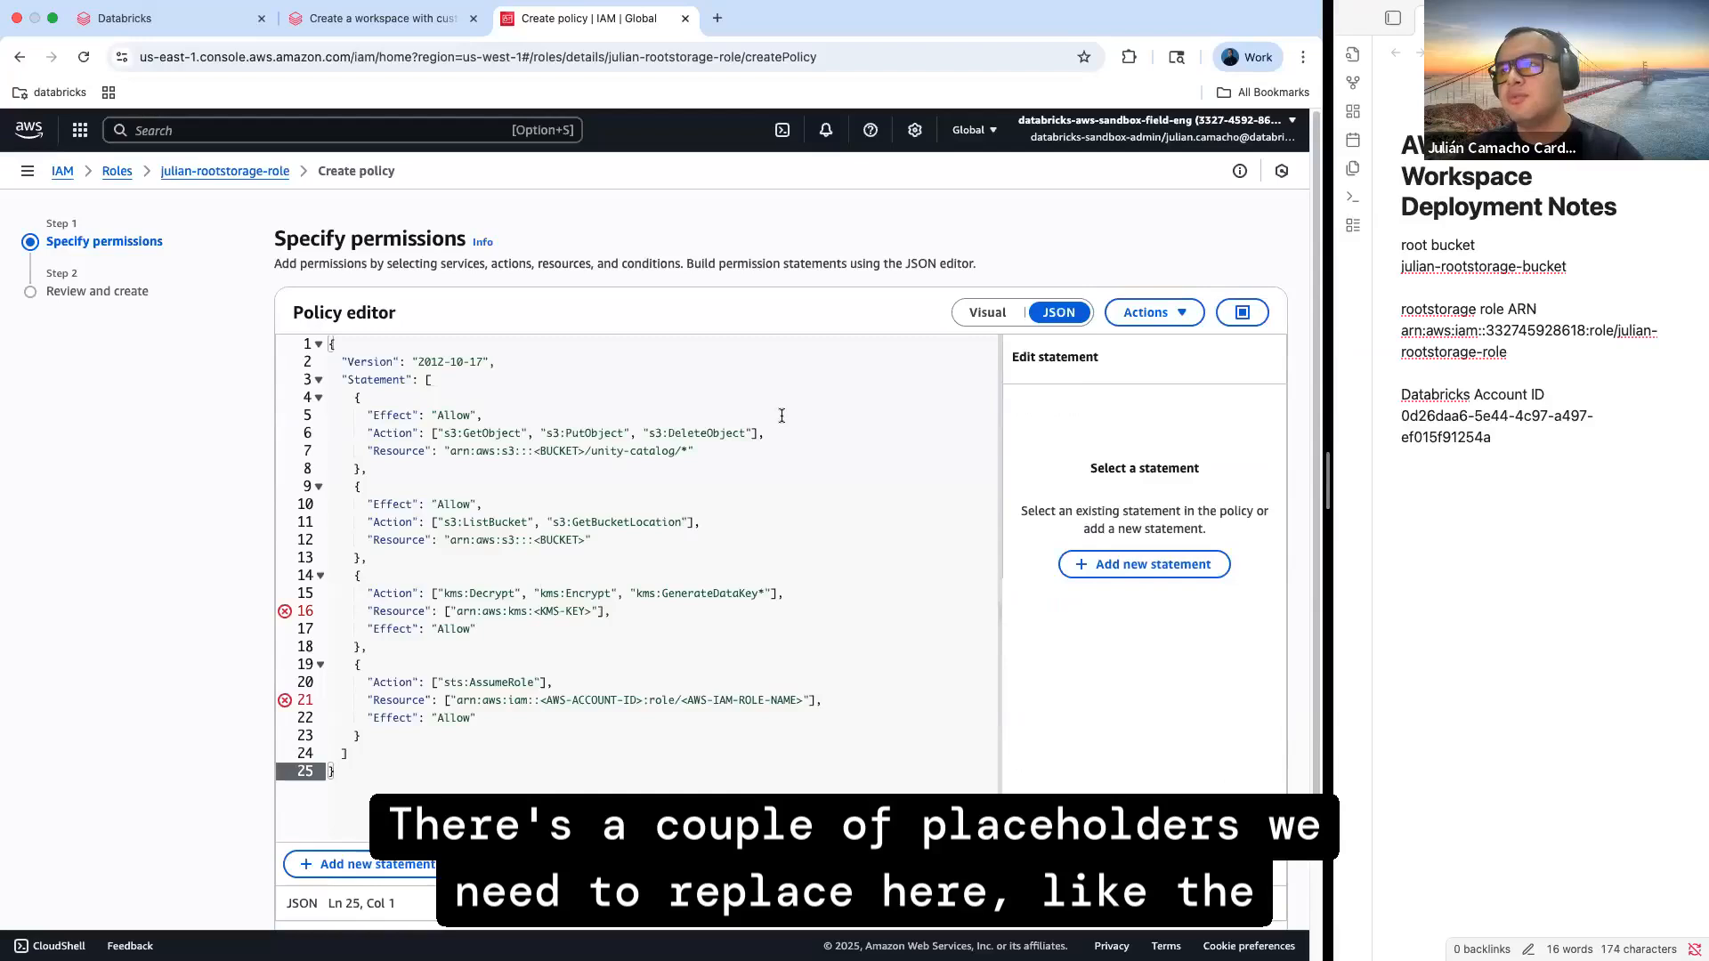
Replace both <BUCKET> placeholders in the S3 statements with the bucket name julian-rootstorage-bucket from the notes
{"action": "left_click_drag", "start_coordinate": [534, 451], "coordinate": [586, 451]}
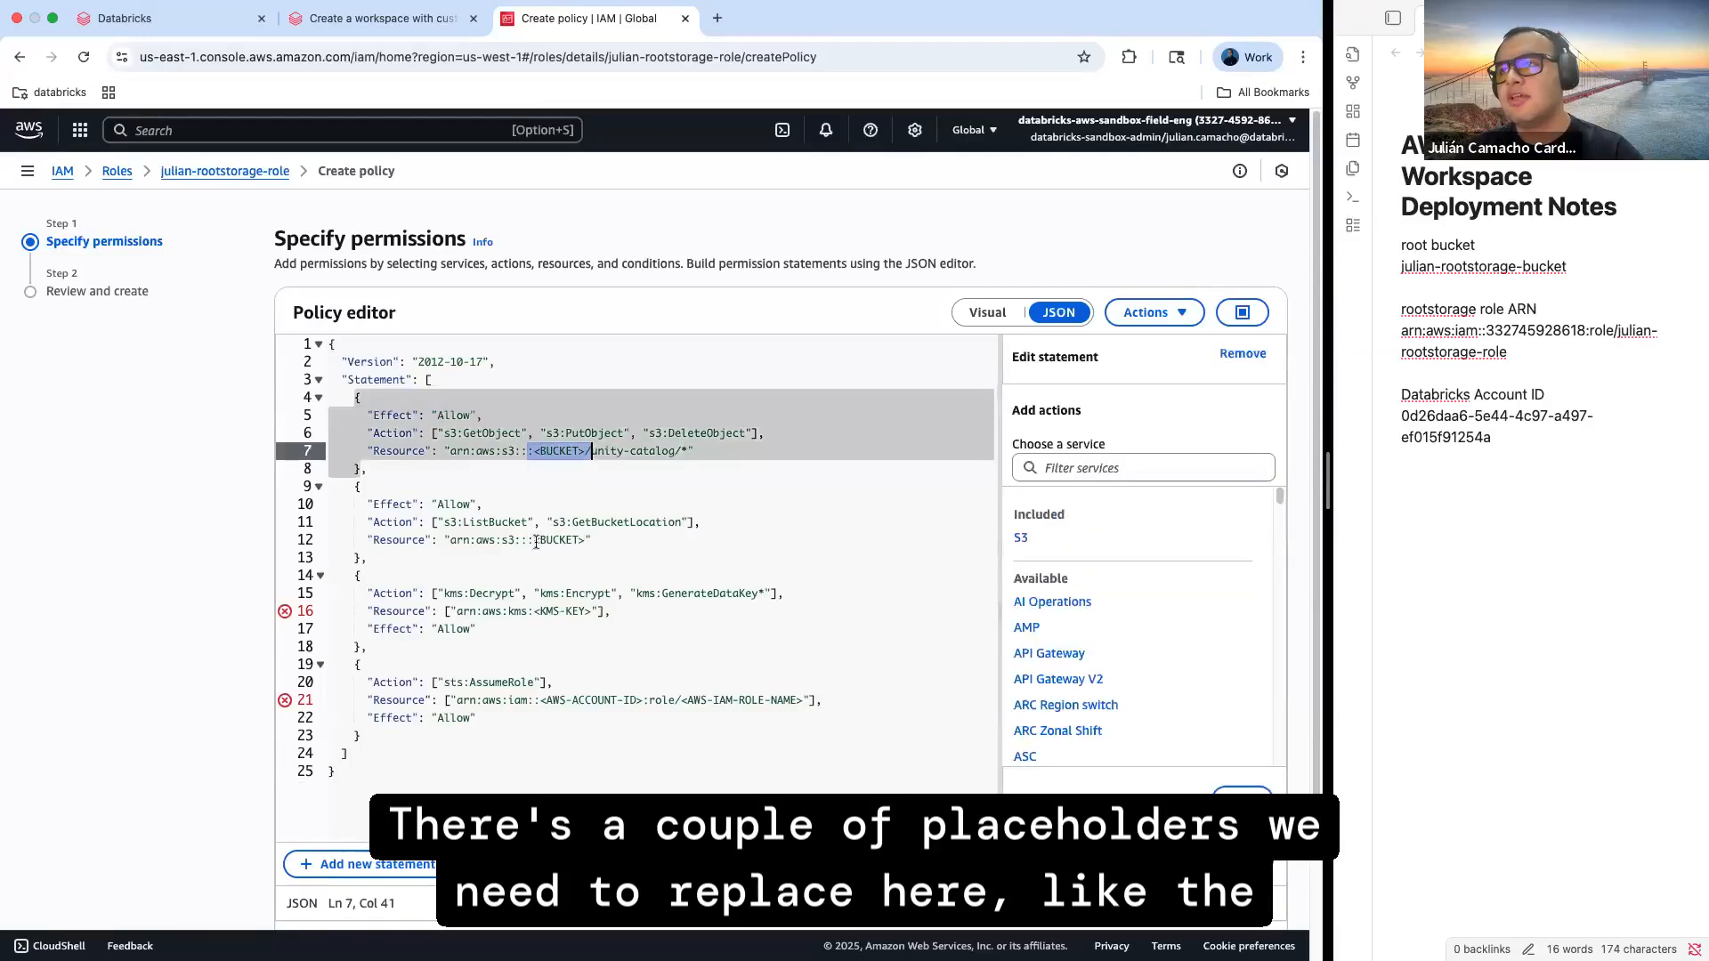
{"action": "left_click_drag", "start_coordinate": [536, 540], "coordinate": [579, 542]}
{"action": "triple_click", "coordinate": [1529, 265]}
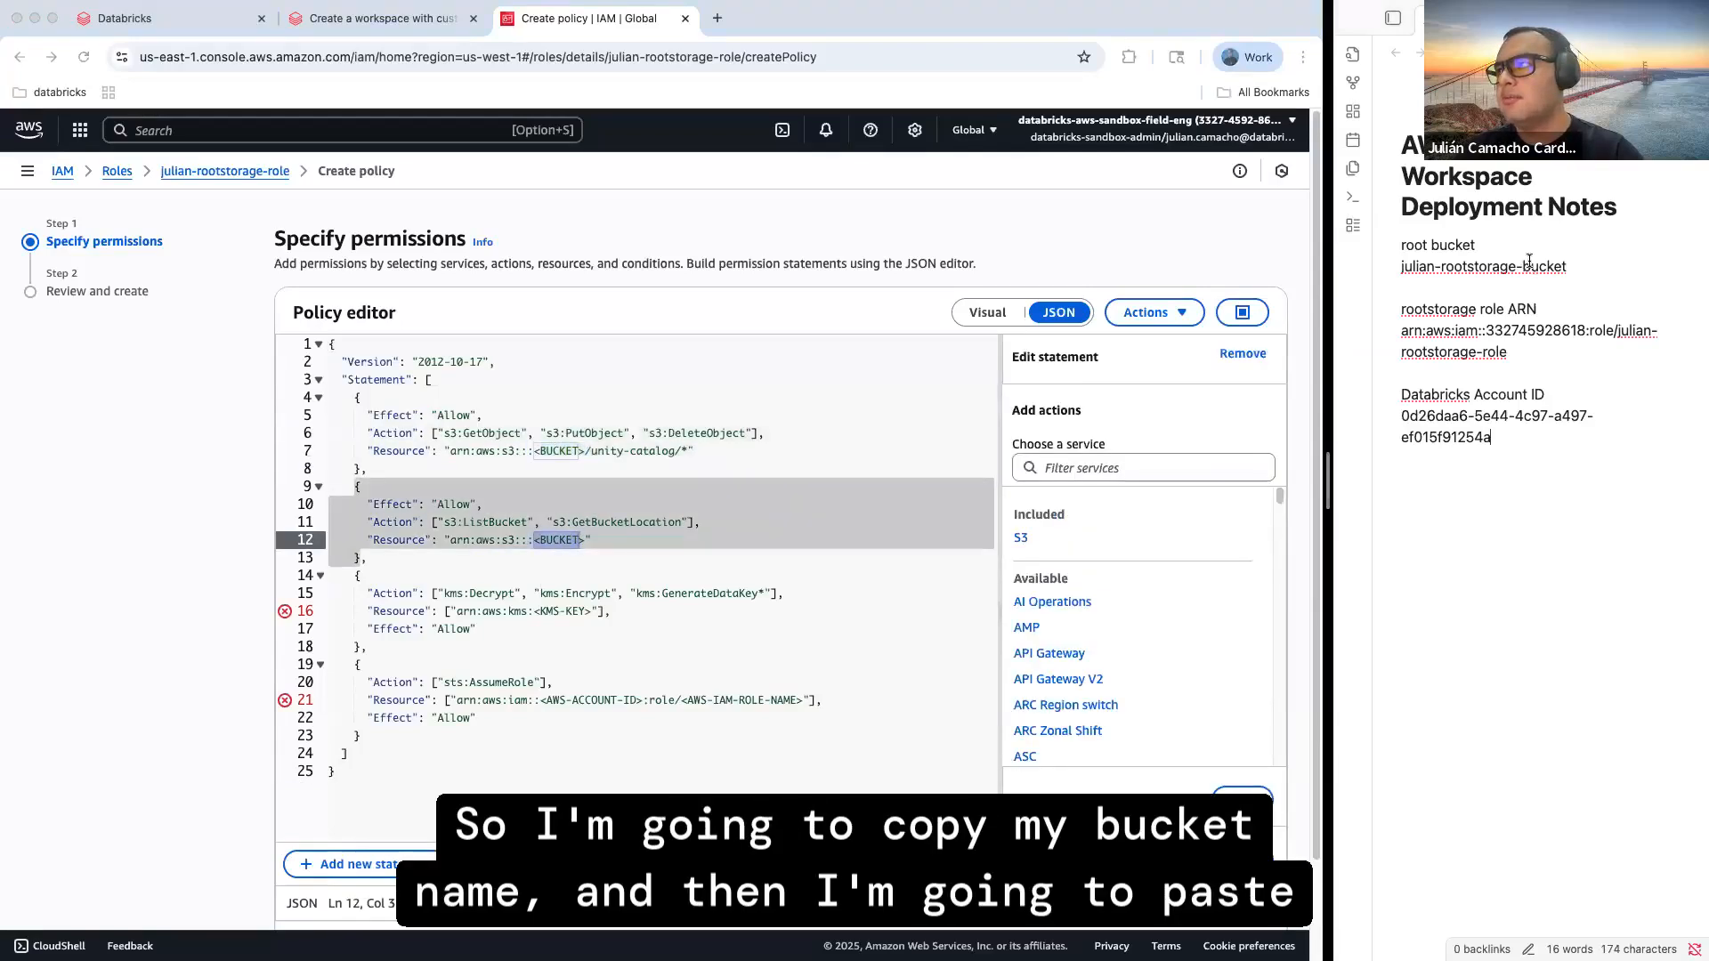
{"action": "left_click", "coordinate": [530, 442]}
{"action": "left_click_drag", "start_coordinate": [535, 452], "coordinate": [585, 451]}
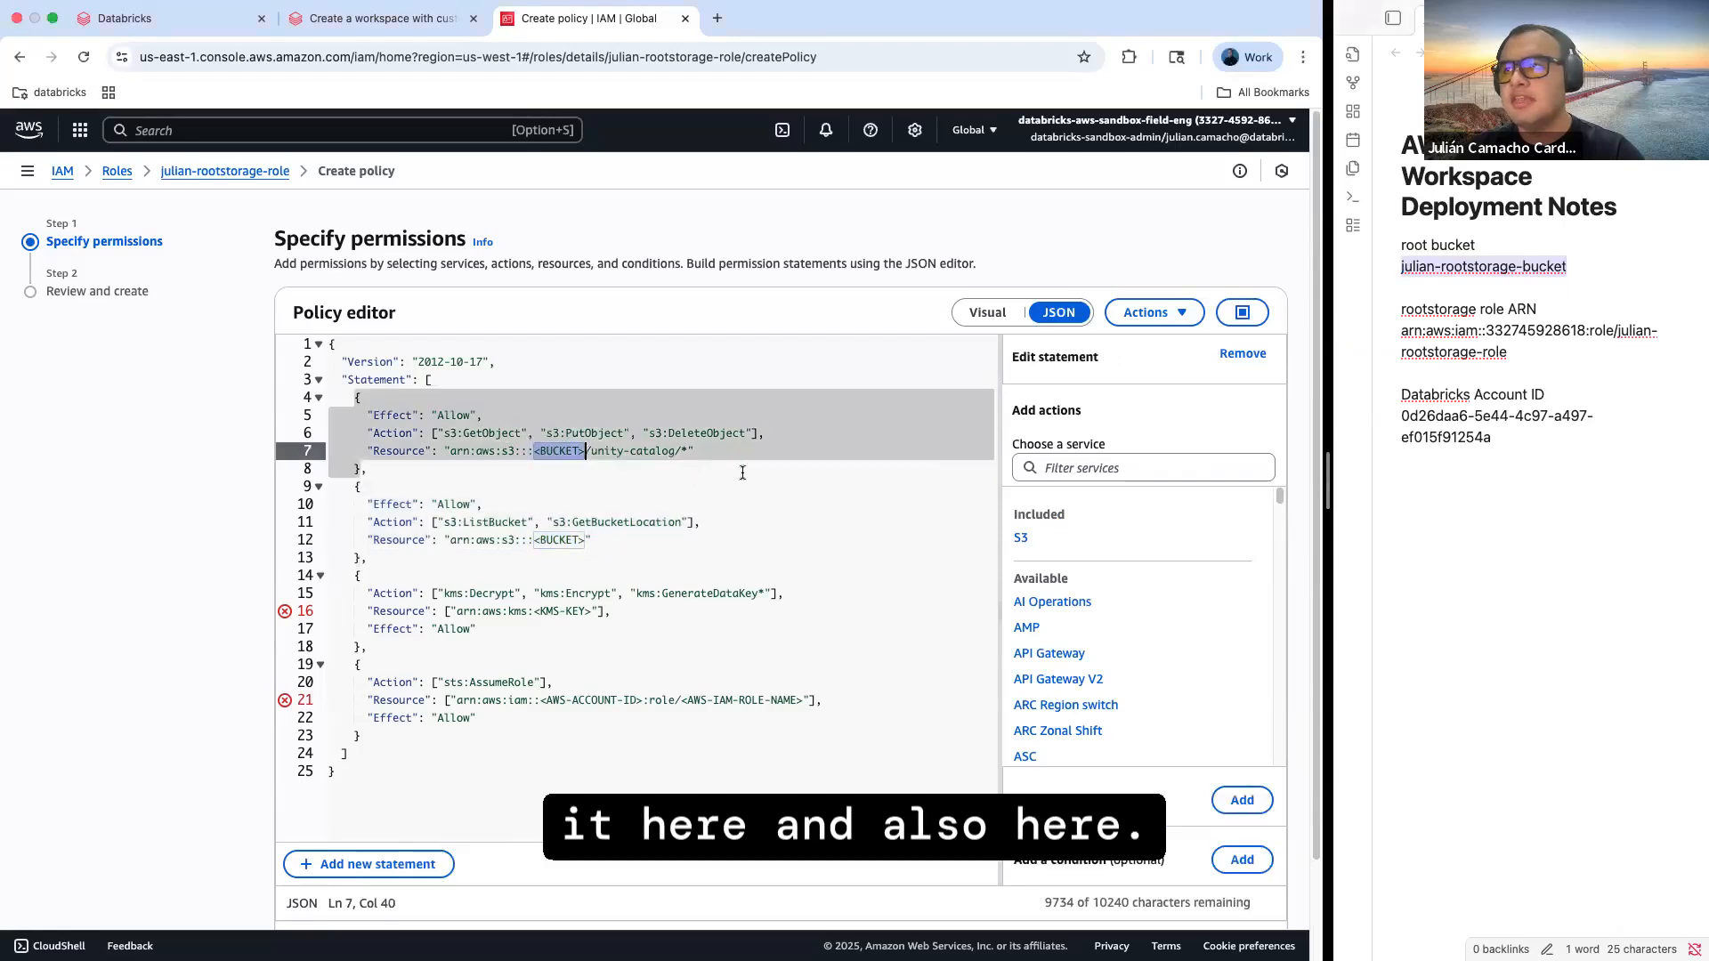
{"action": "key", "text": "super+v"}
{"action": "left_click_drag", "start_coordinate": [535, 540], "coordinate": [586, 540]}
{"action": "key", "text": "super+v"}
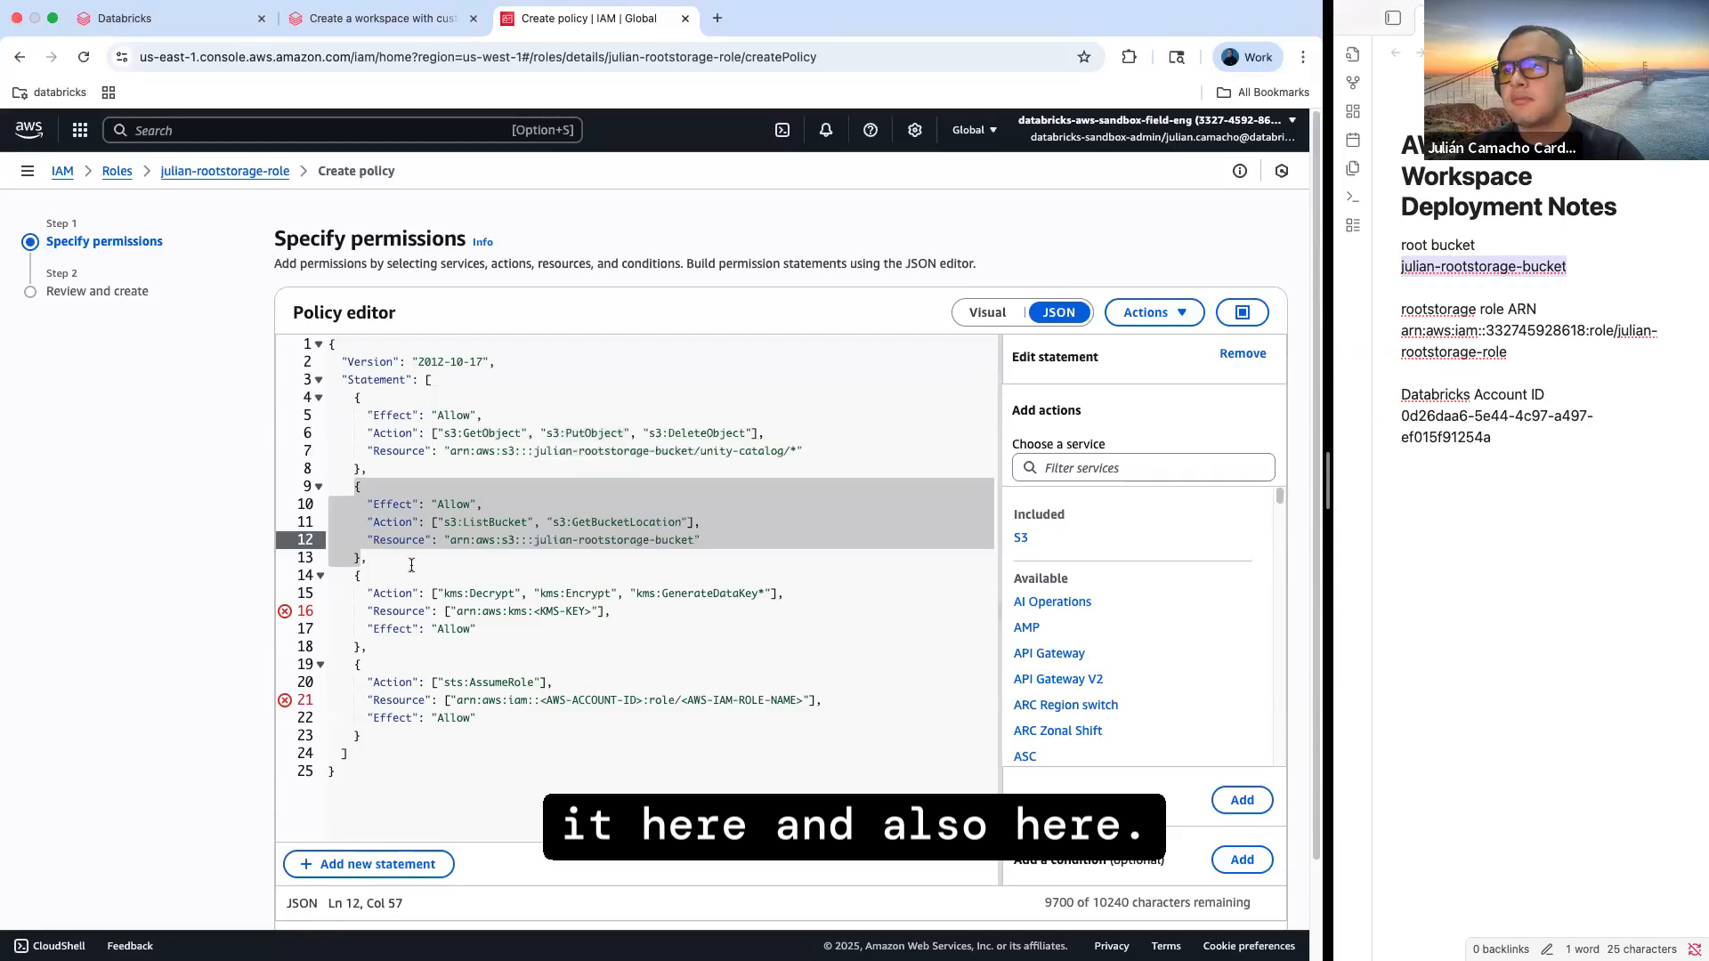
Delete the entire KMS statement, including its decrypt, encrypt and data key actions, from the inline policy
{"action": "left_click", "coordinate": [367, 593]}
{"action": "left_click_drag", "start_coordinate": [355, 575], "coordinate": [415, 642]}
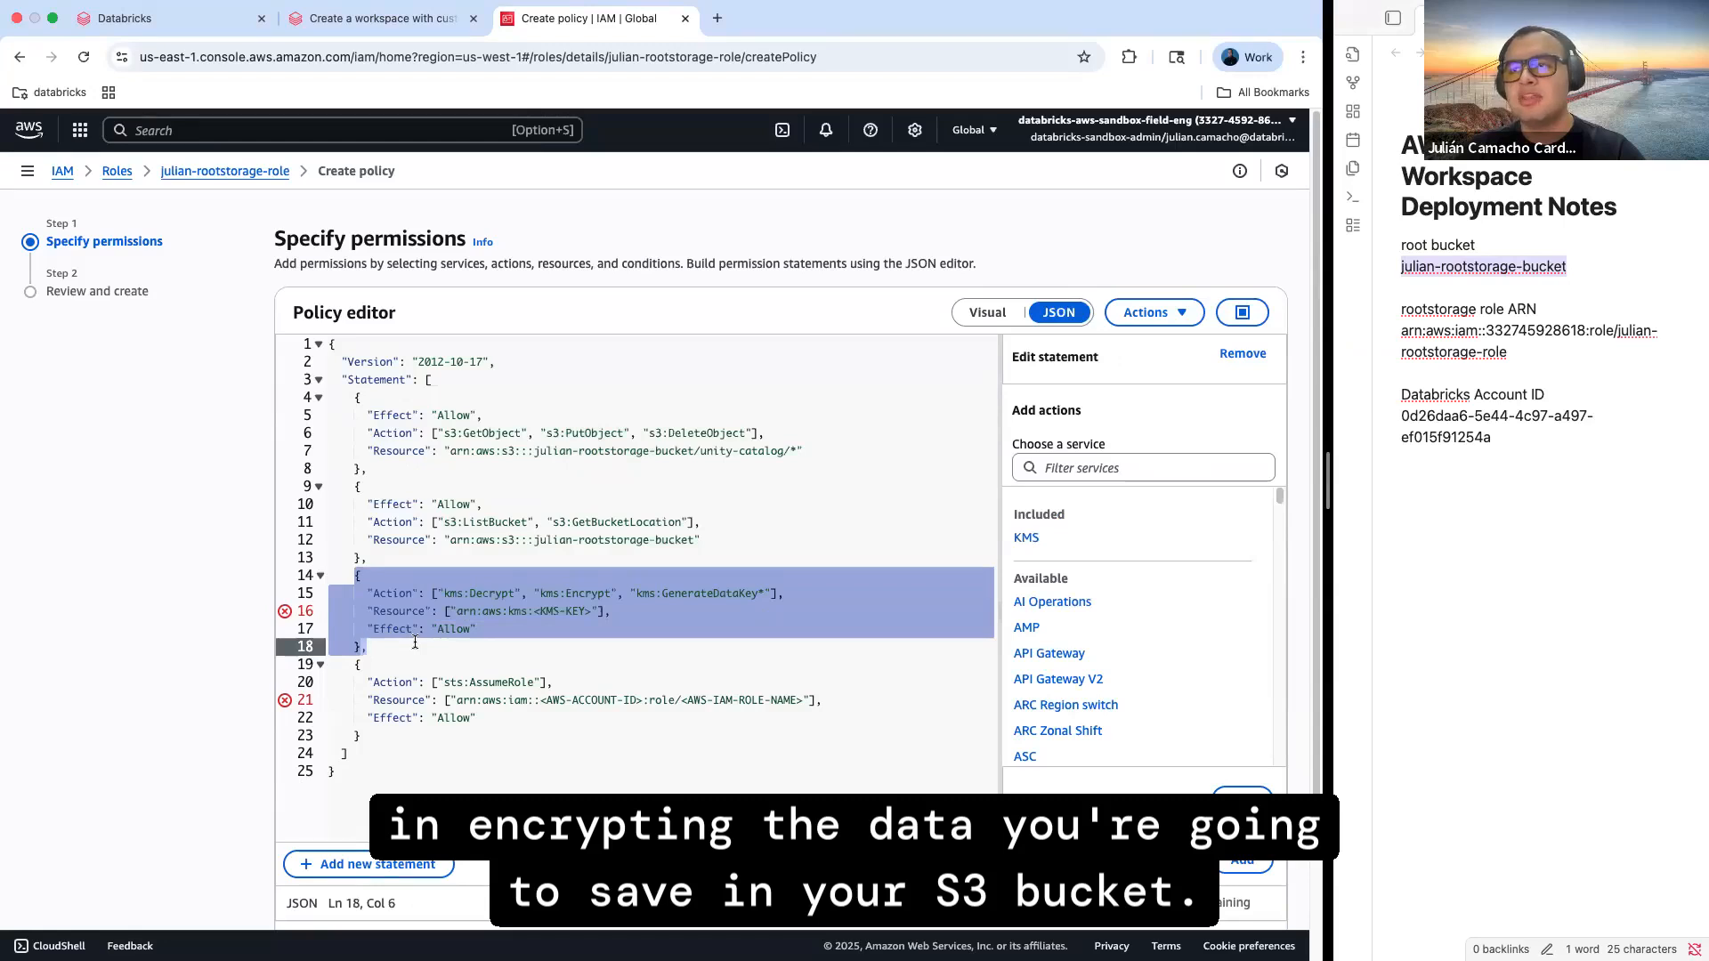
{"action": "left_click", "coordinate": [415, 642]}
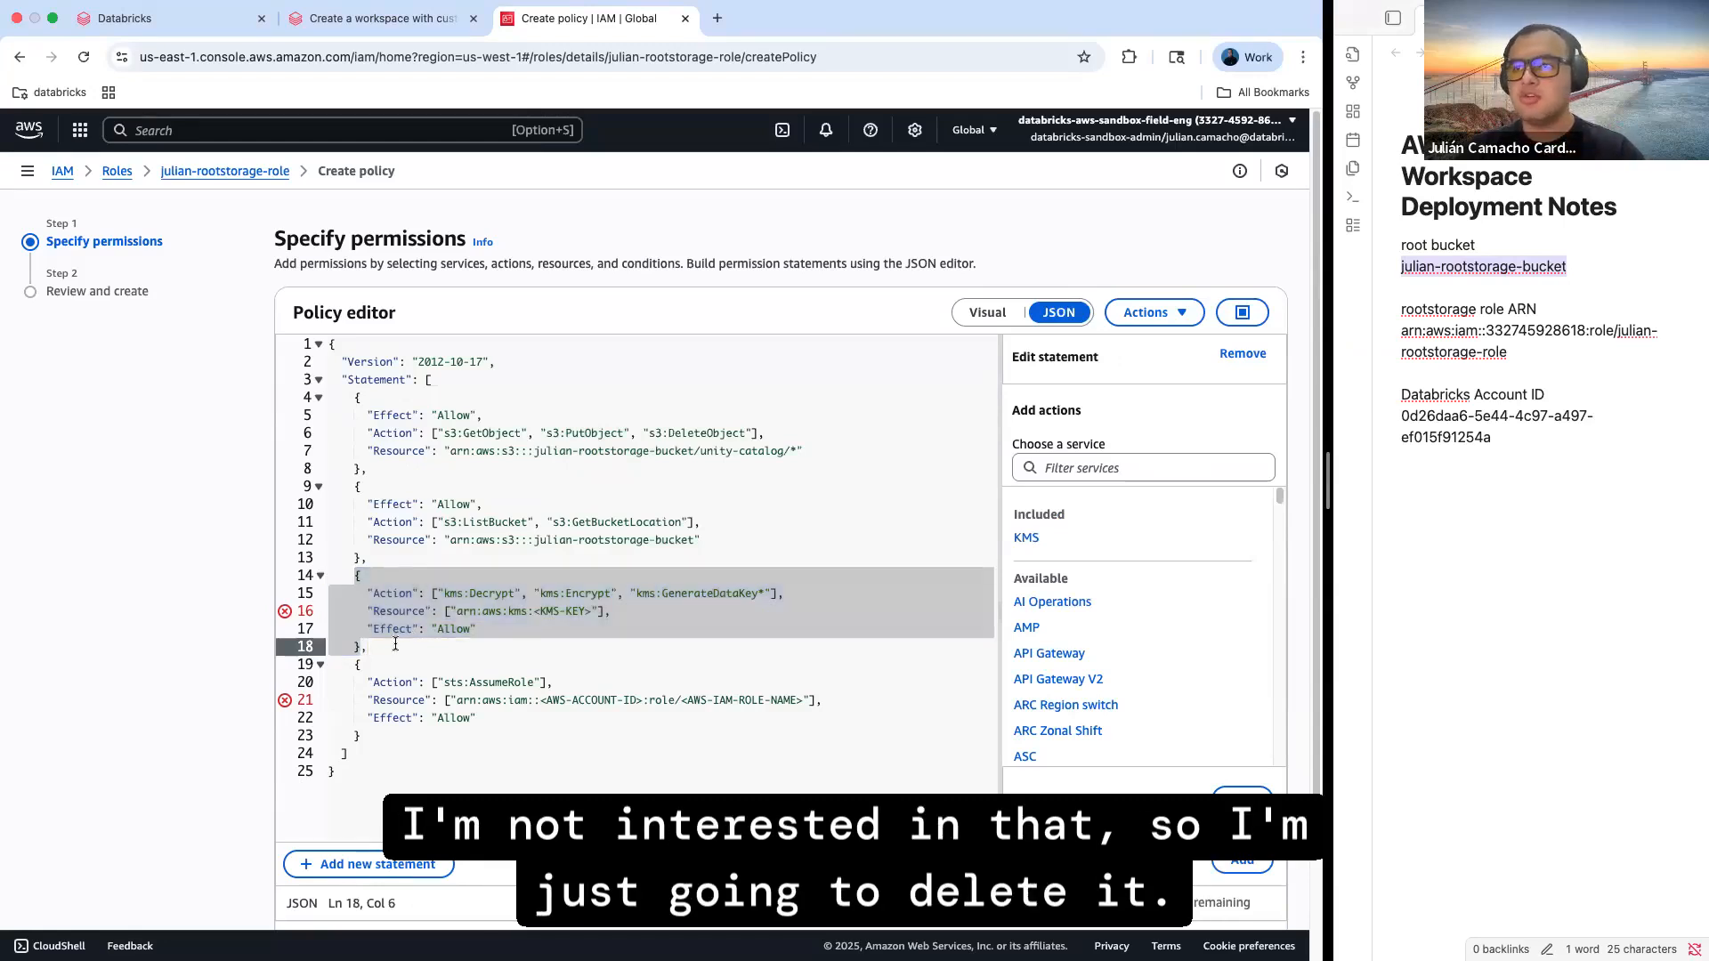
{"action": "left_click_drag", "start_coordinate": [395, 644], "coordinate": [367, 557]}
{"action": "key", "text": "BackSpace"}
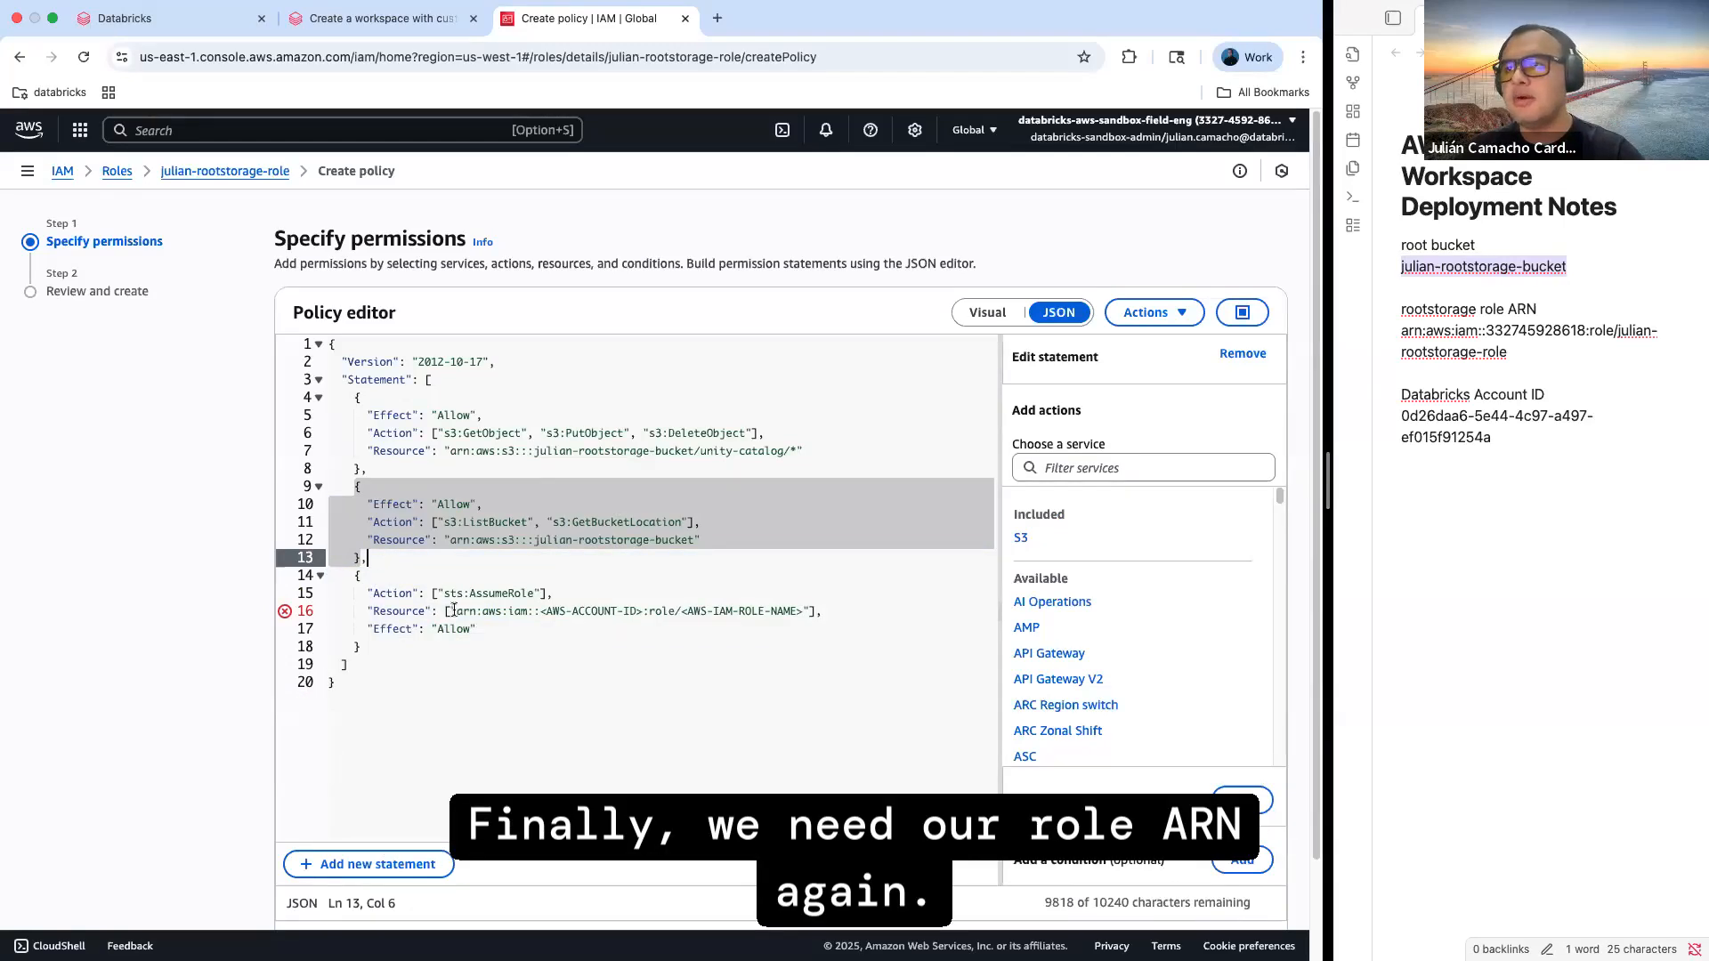
Replace the placeholder ARN in the sts:AssumeRole statement with the root storage role ARN from the notes and proceed to policy review
{"action": "left_click_drag", "start_coordinate": [454, 610], "coordinate": [803, 611]}
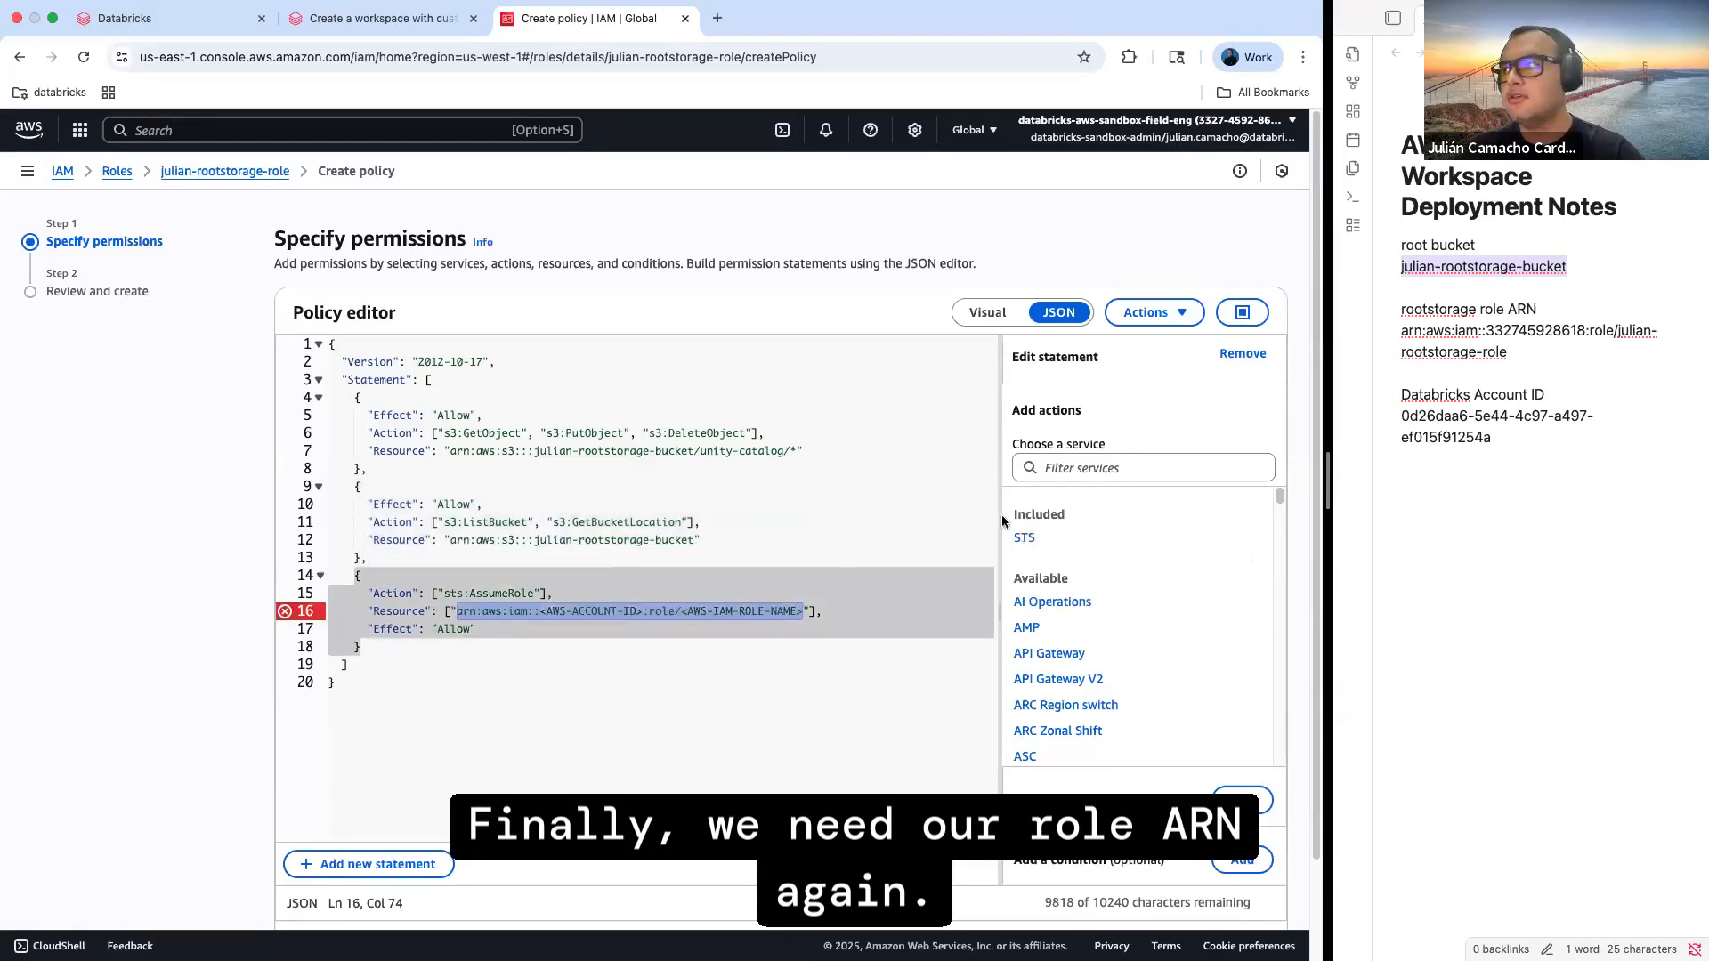
{"action": "left_click_drag", "start_coordinate": [1508, 352], "coordinate": [1396, 333]}
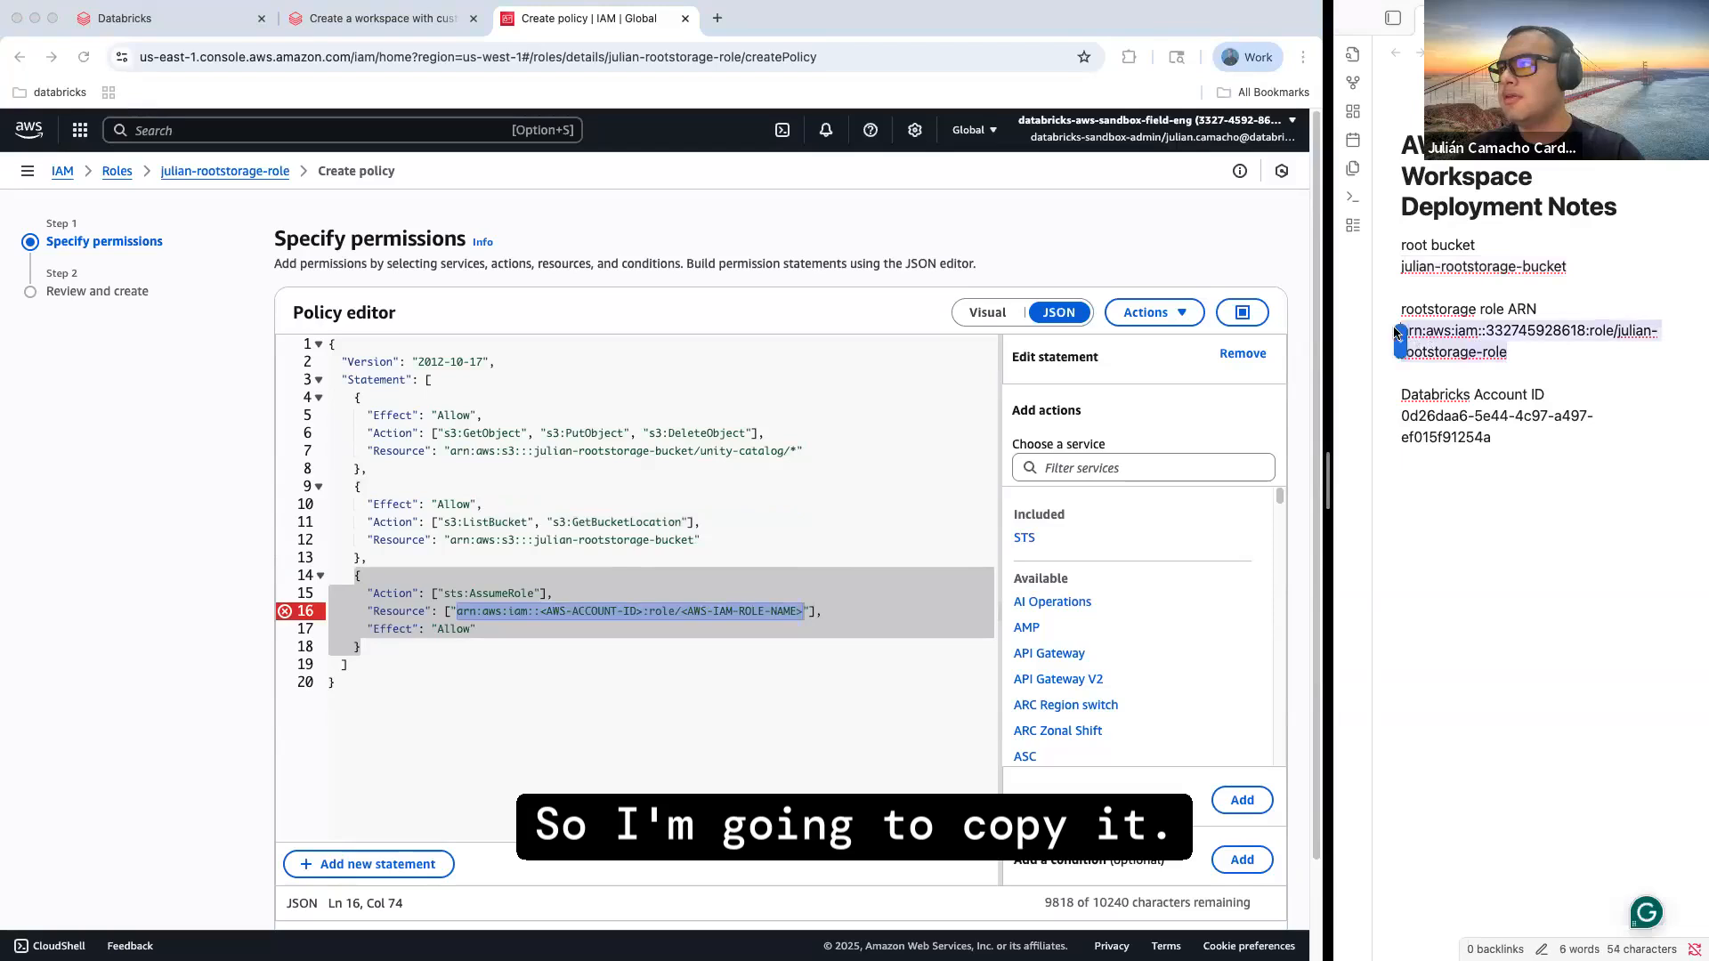
{"action": "left_click", "coordinate": [655, 574]}
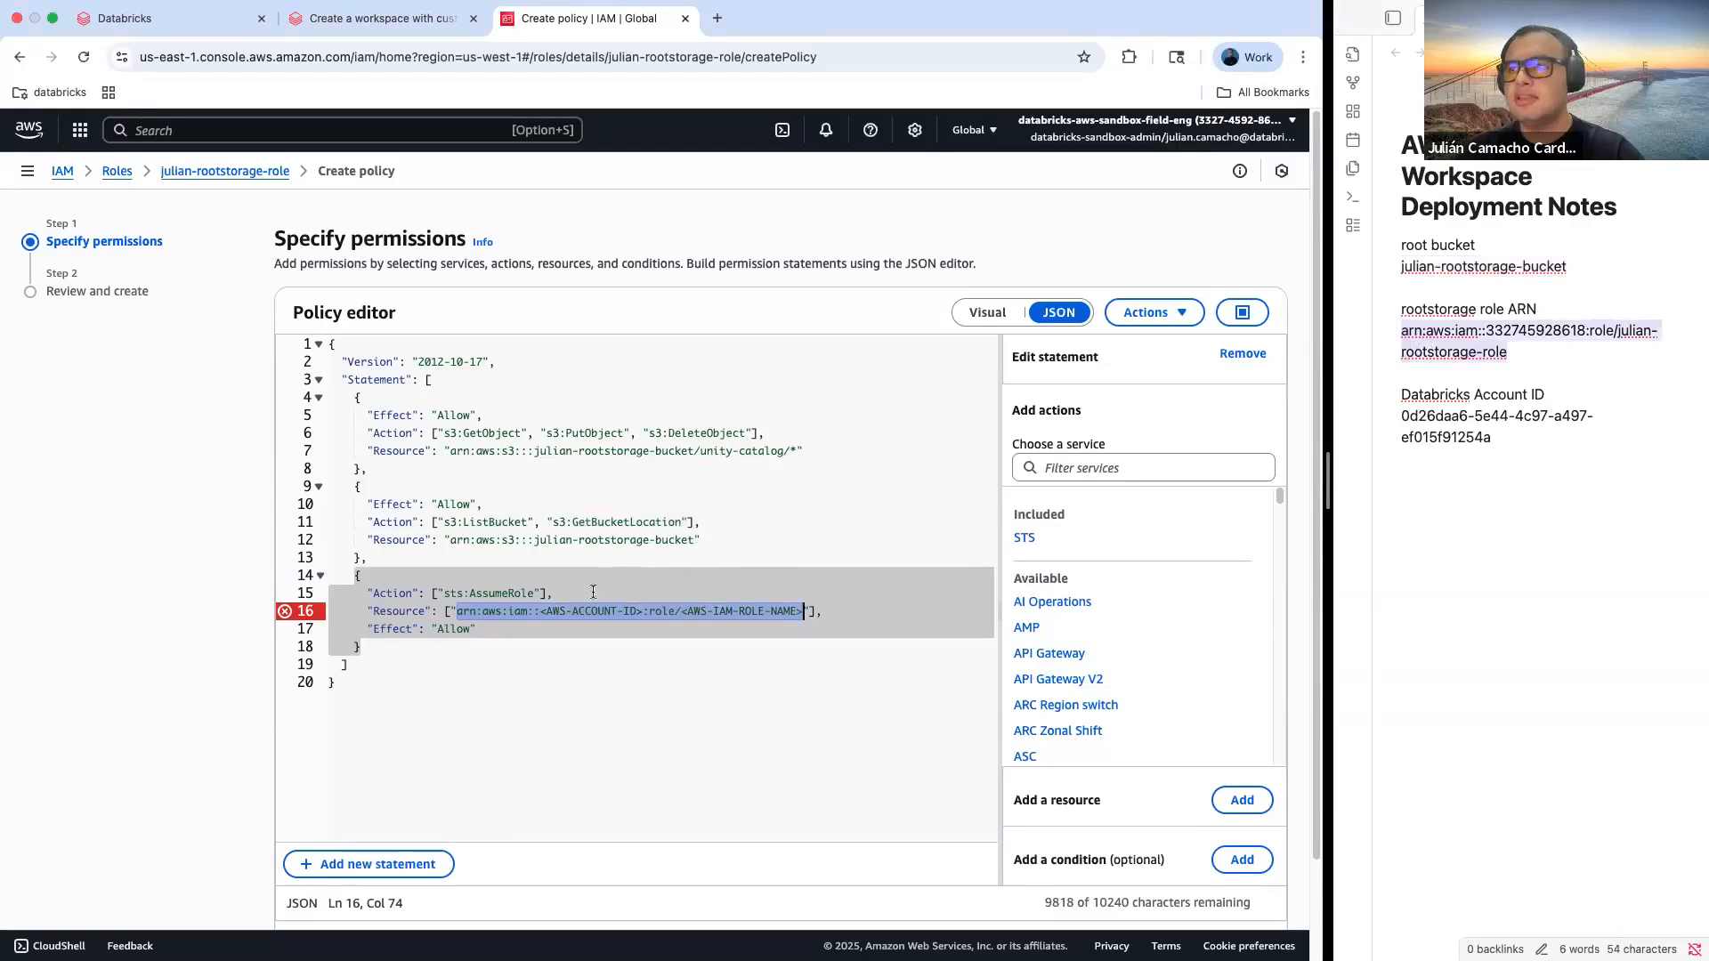
{"action": "key", "text": "super+v"}
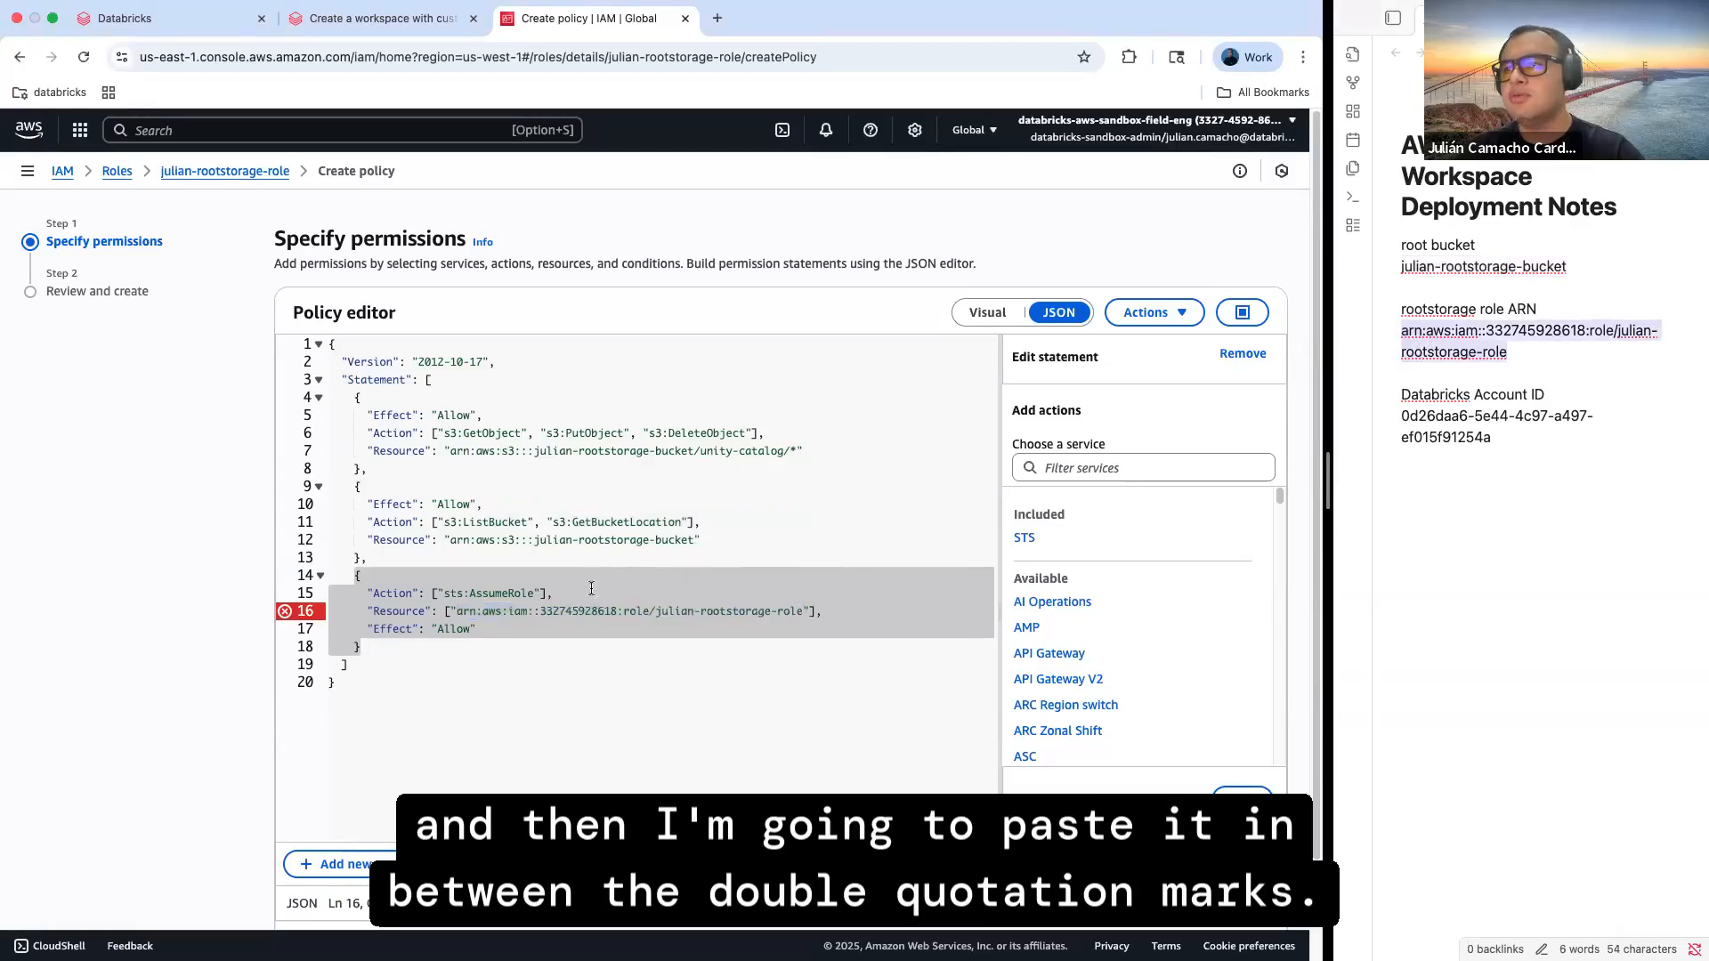
{"action": "scroll", "coordinate": [888, 736], "scroll_direction": "down", "scroll_amount": 3}
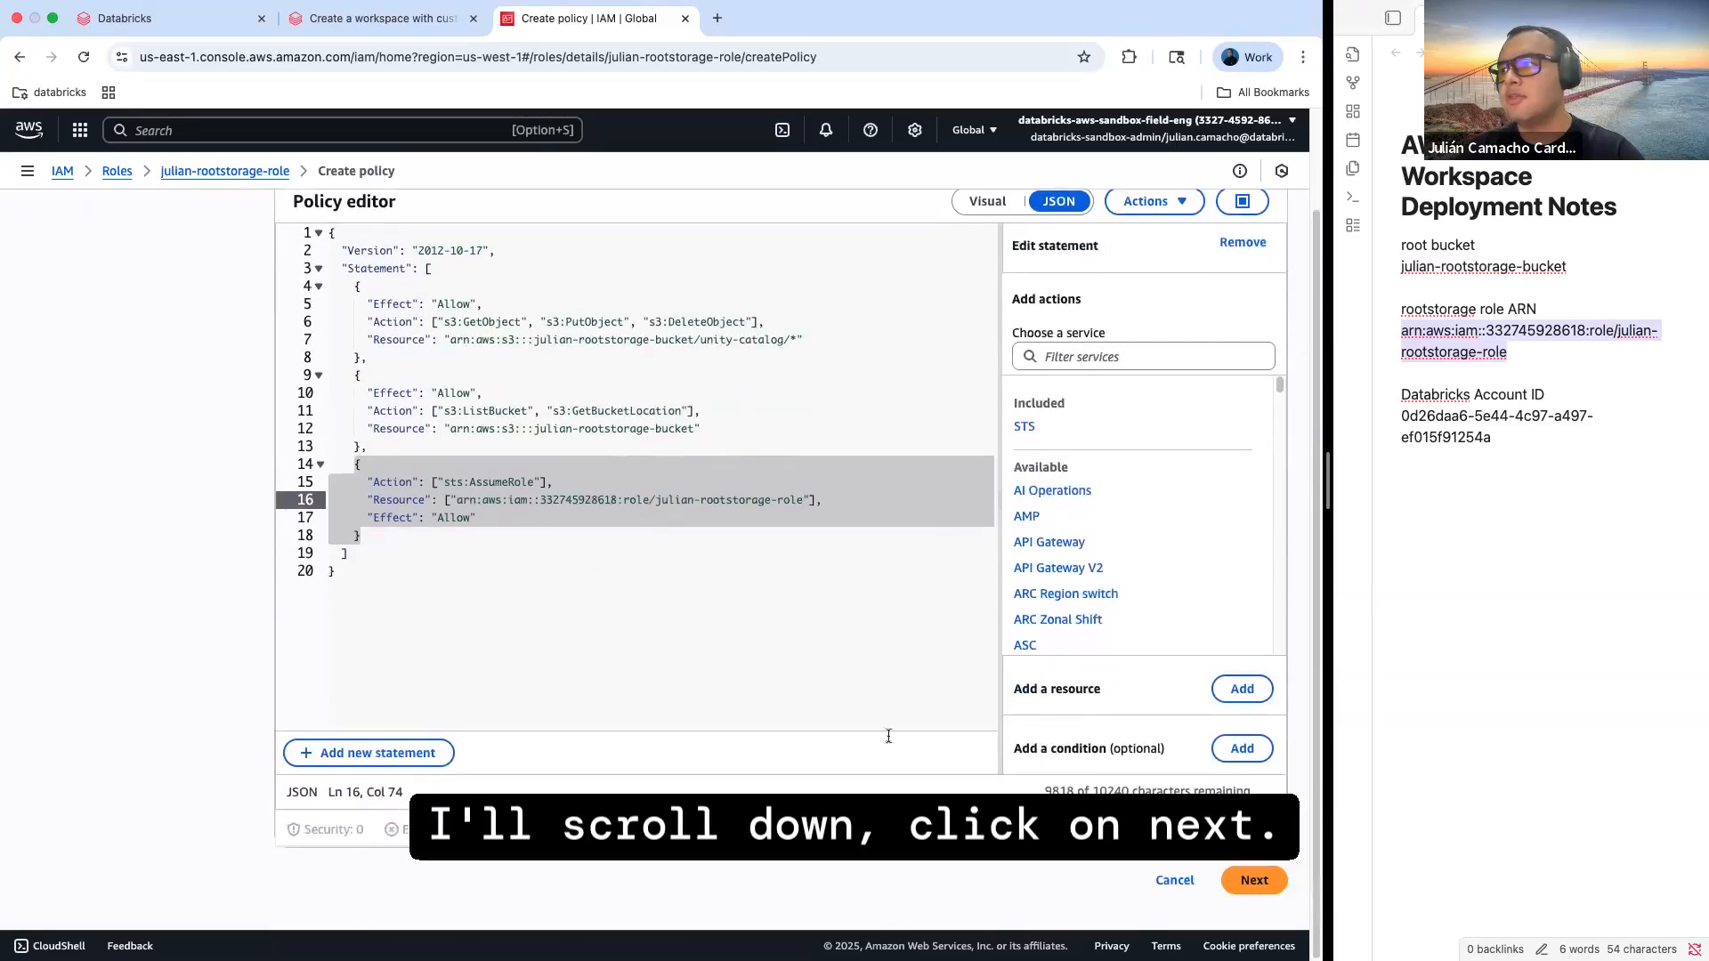
{"action": "left_click", "coordinate": [1253, 874]}
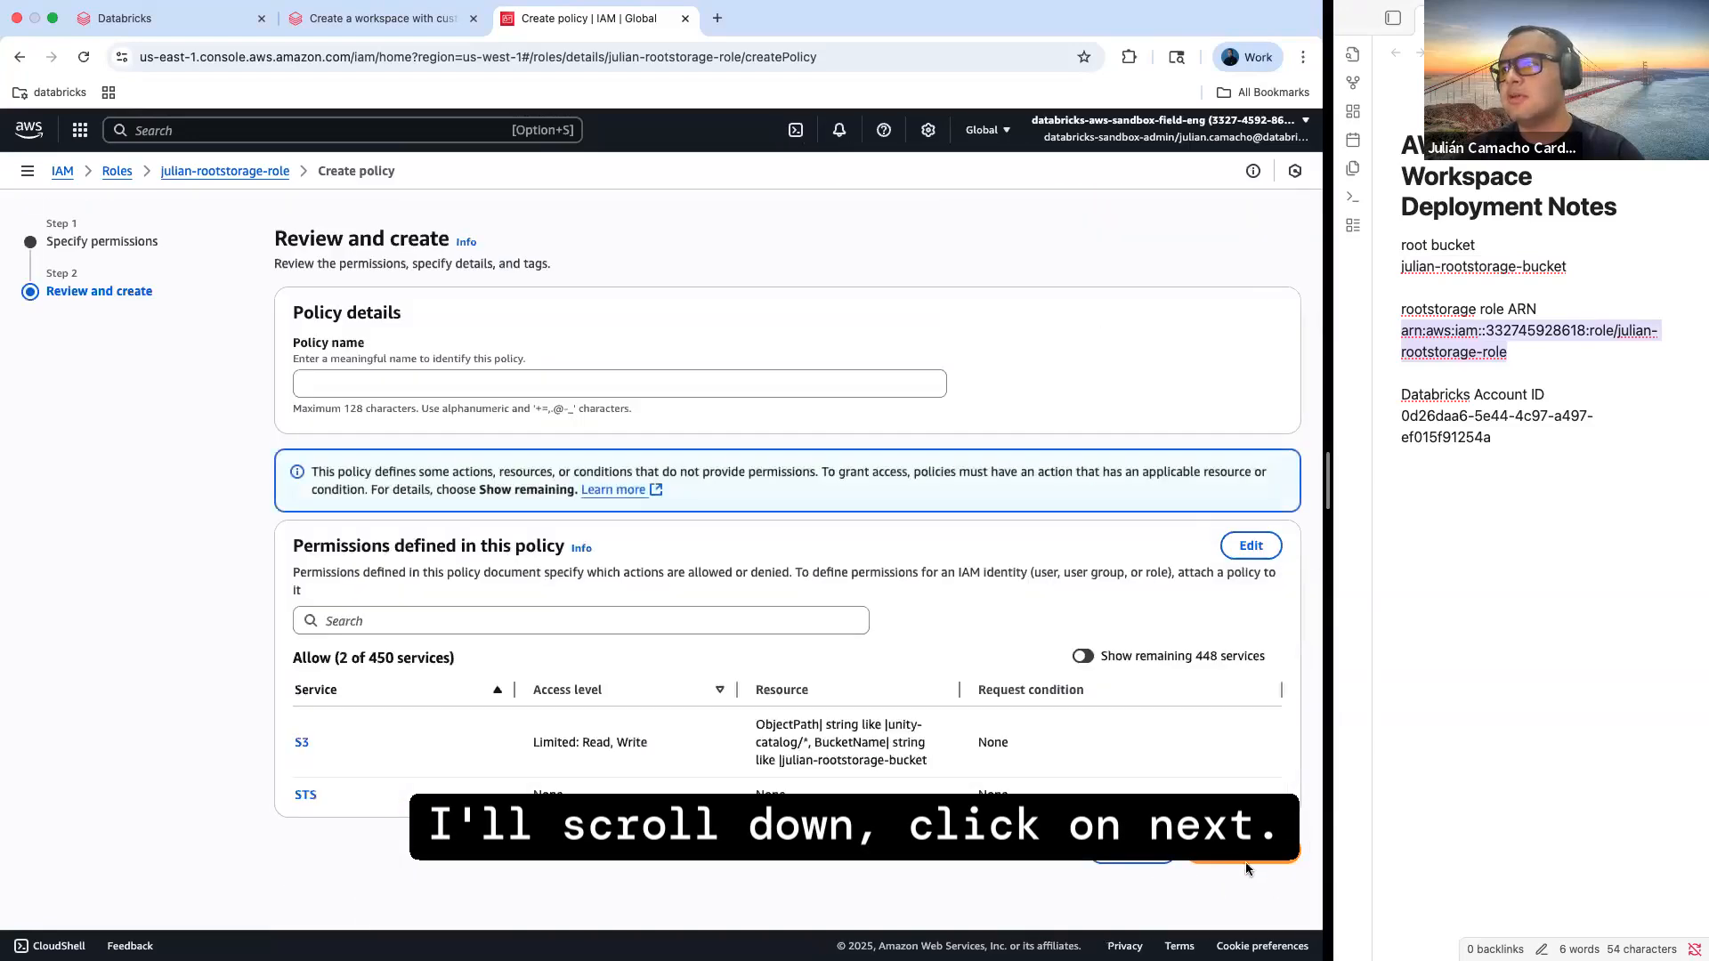
Name the inline policy julian-readwrite-policy and create it
{"action": "left_click", "coordinate": [595, 375]}
{"action": "type", "text": "julian-readwrite"}
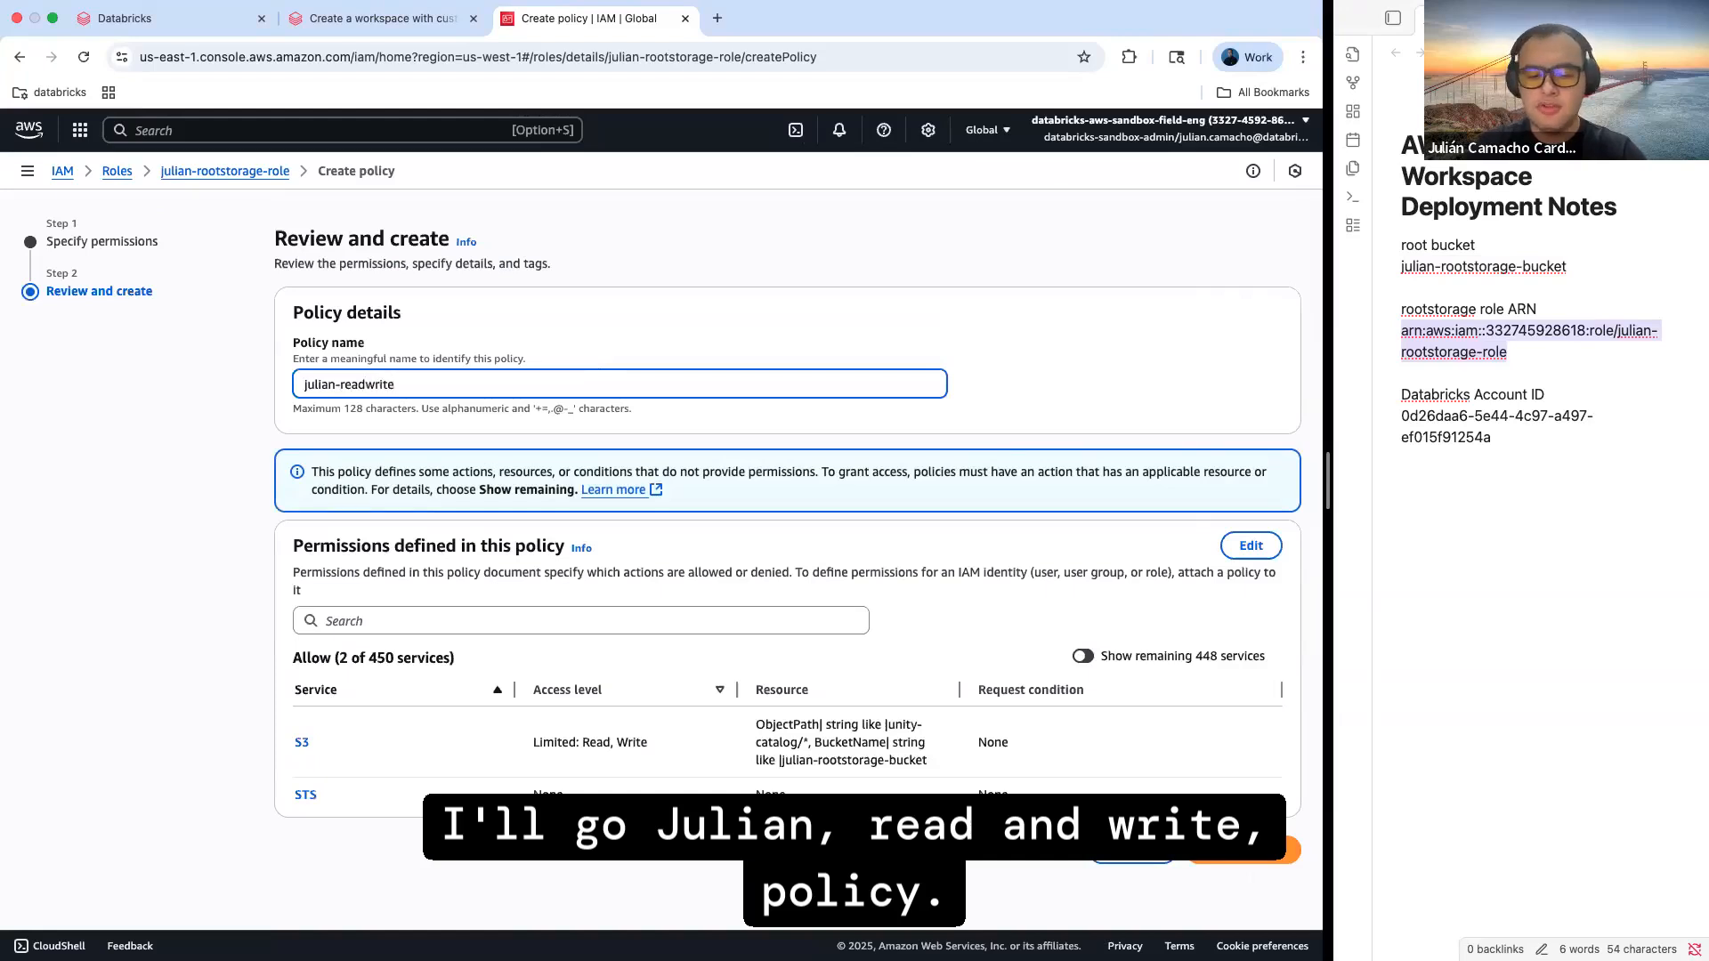
{"action": "type", "text": "-policy"}
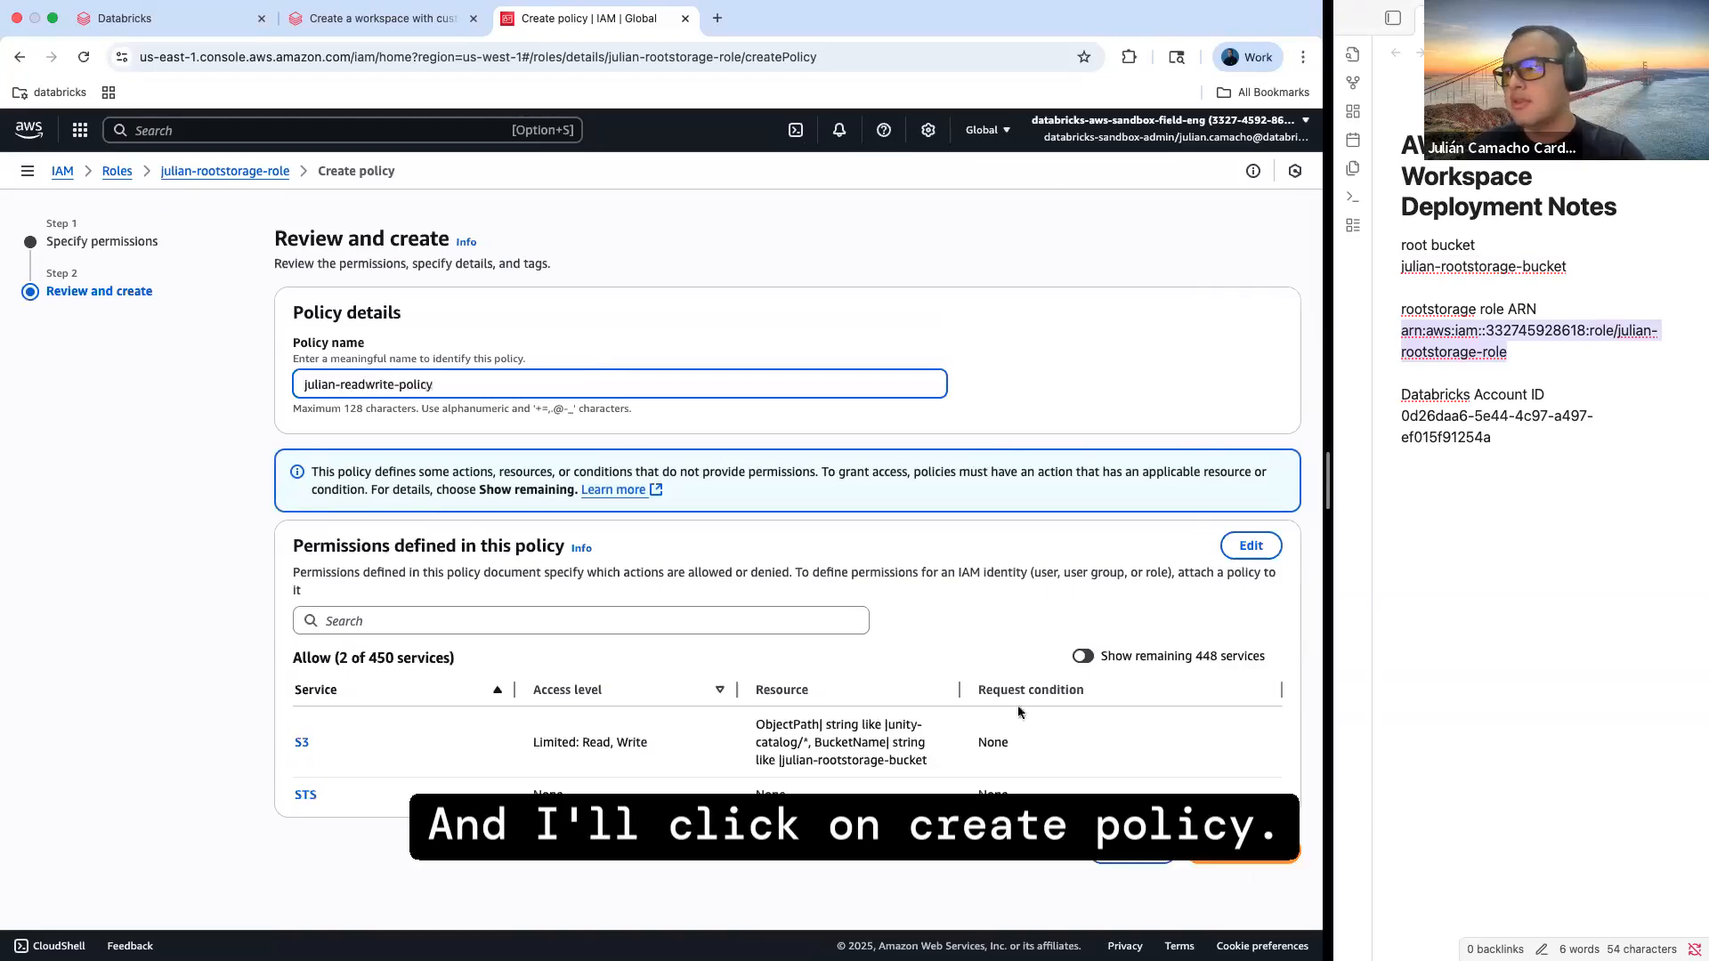
{"action": "left_click", "coordinate": [1258, 857]}
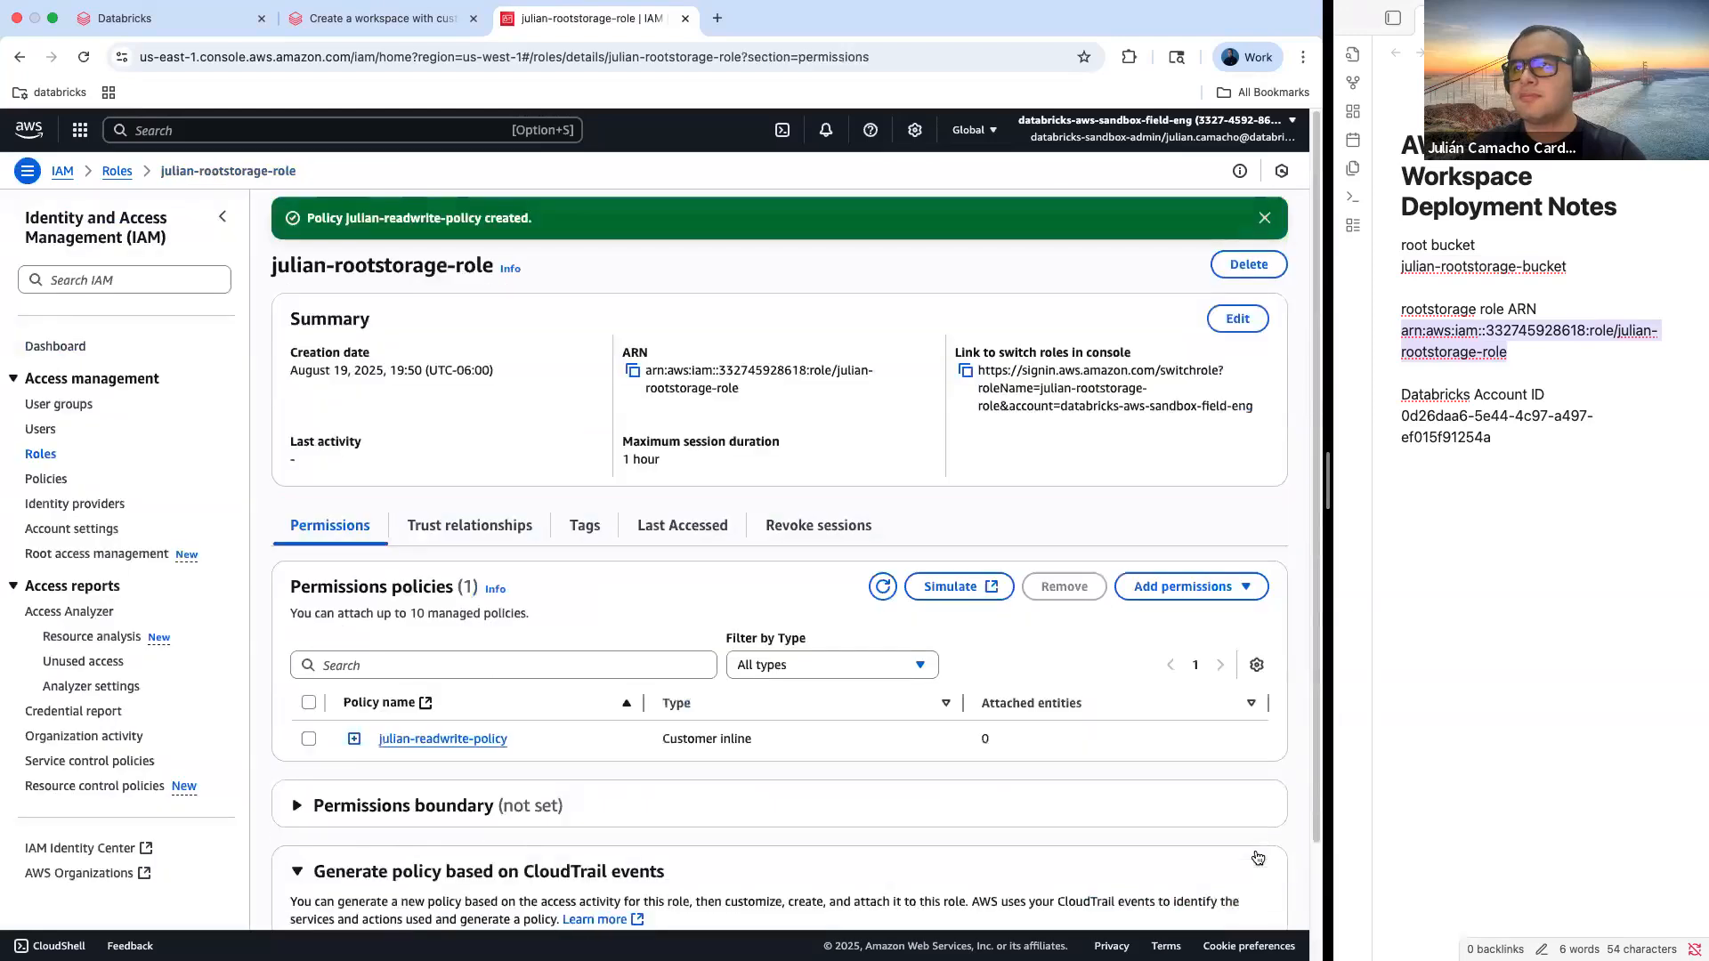
In the Databricks documentation, copy the JSON of the separate IAM policy for file events
{"action": "left_click", "coordinate": [409, 19]}
{"action": "scroll", "coordinate": [295, 555], "scroll_direction": "down", "scroll_amount": 5}
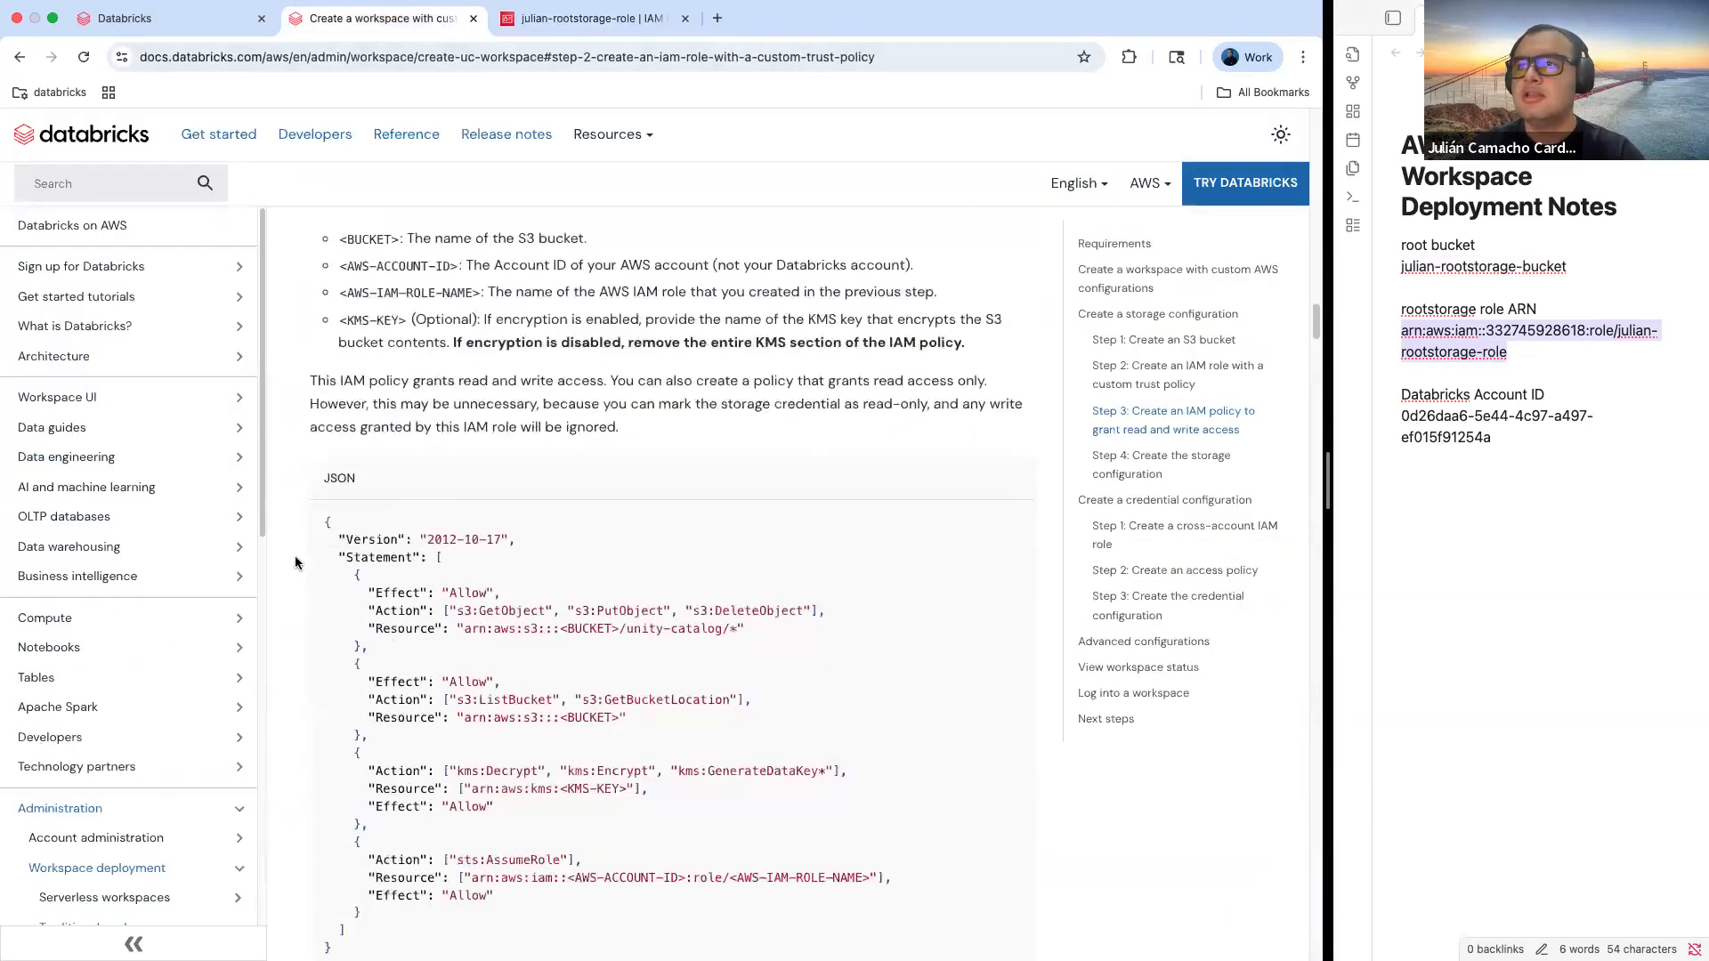
{"action": "scroll", "coordinate": [293, 558], "scroll_direction": "down", "scroll_amount": 5}
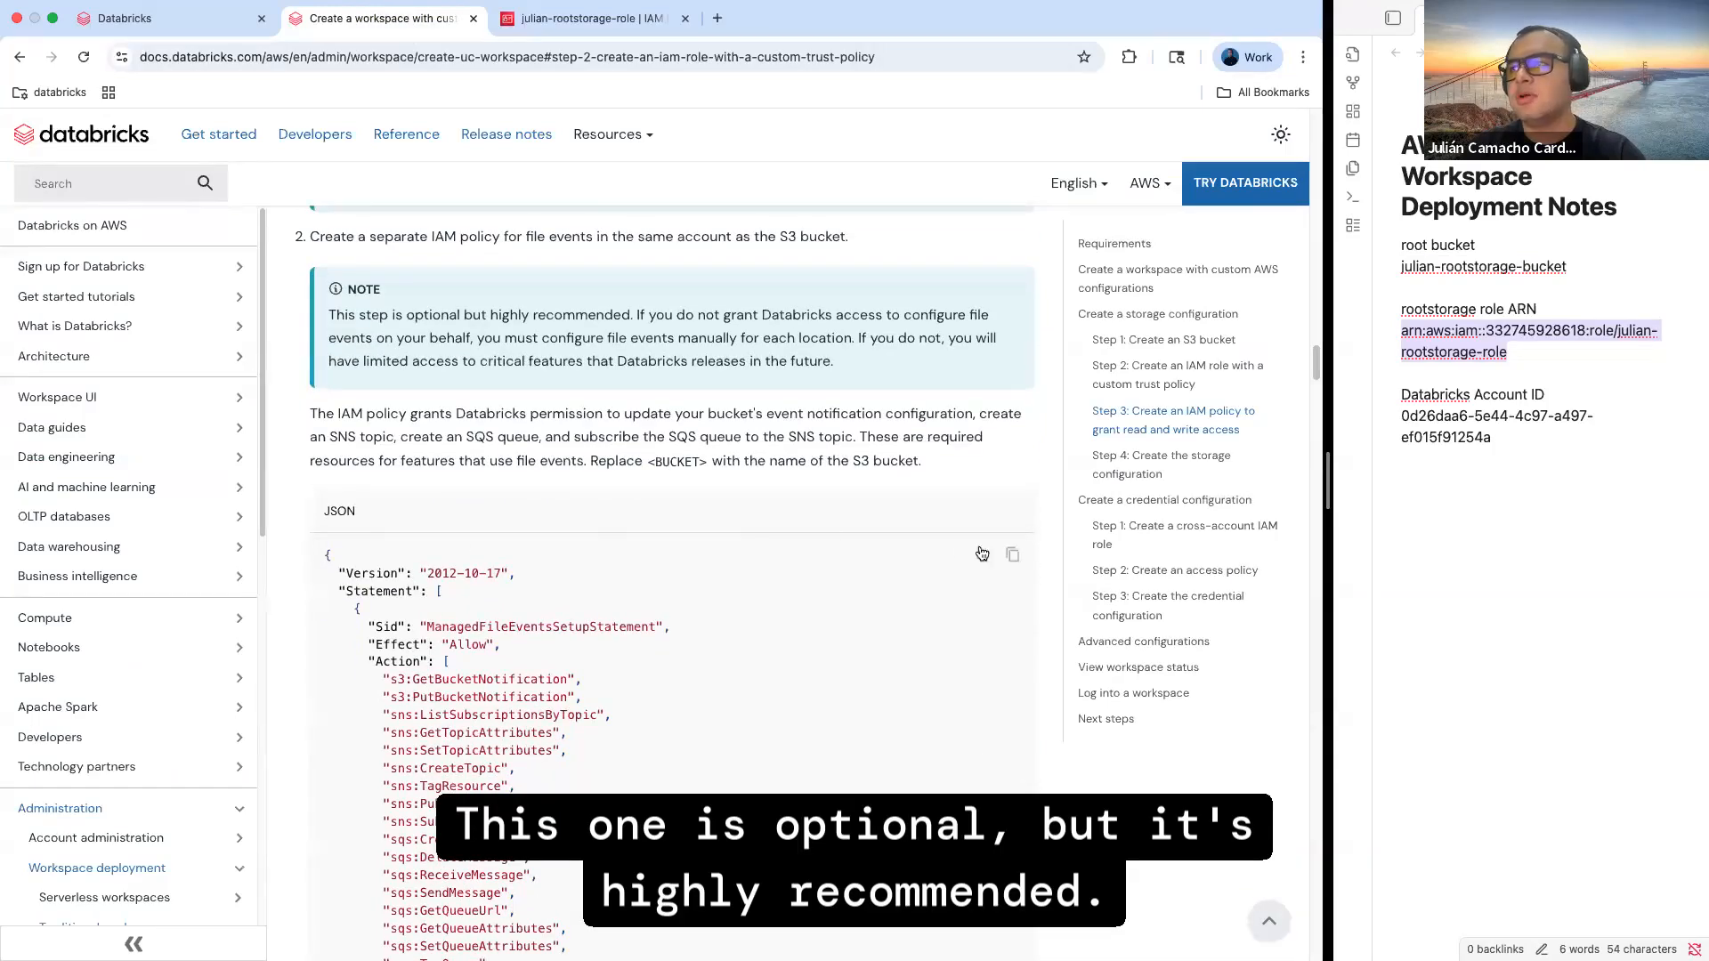
{"action": "left_click", "coordinate": [1012, 558]}
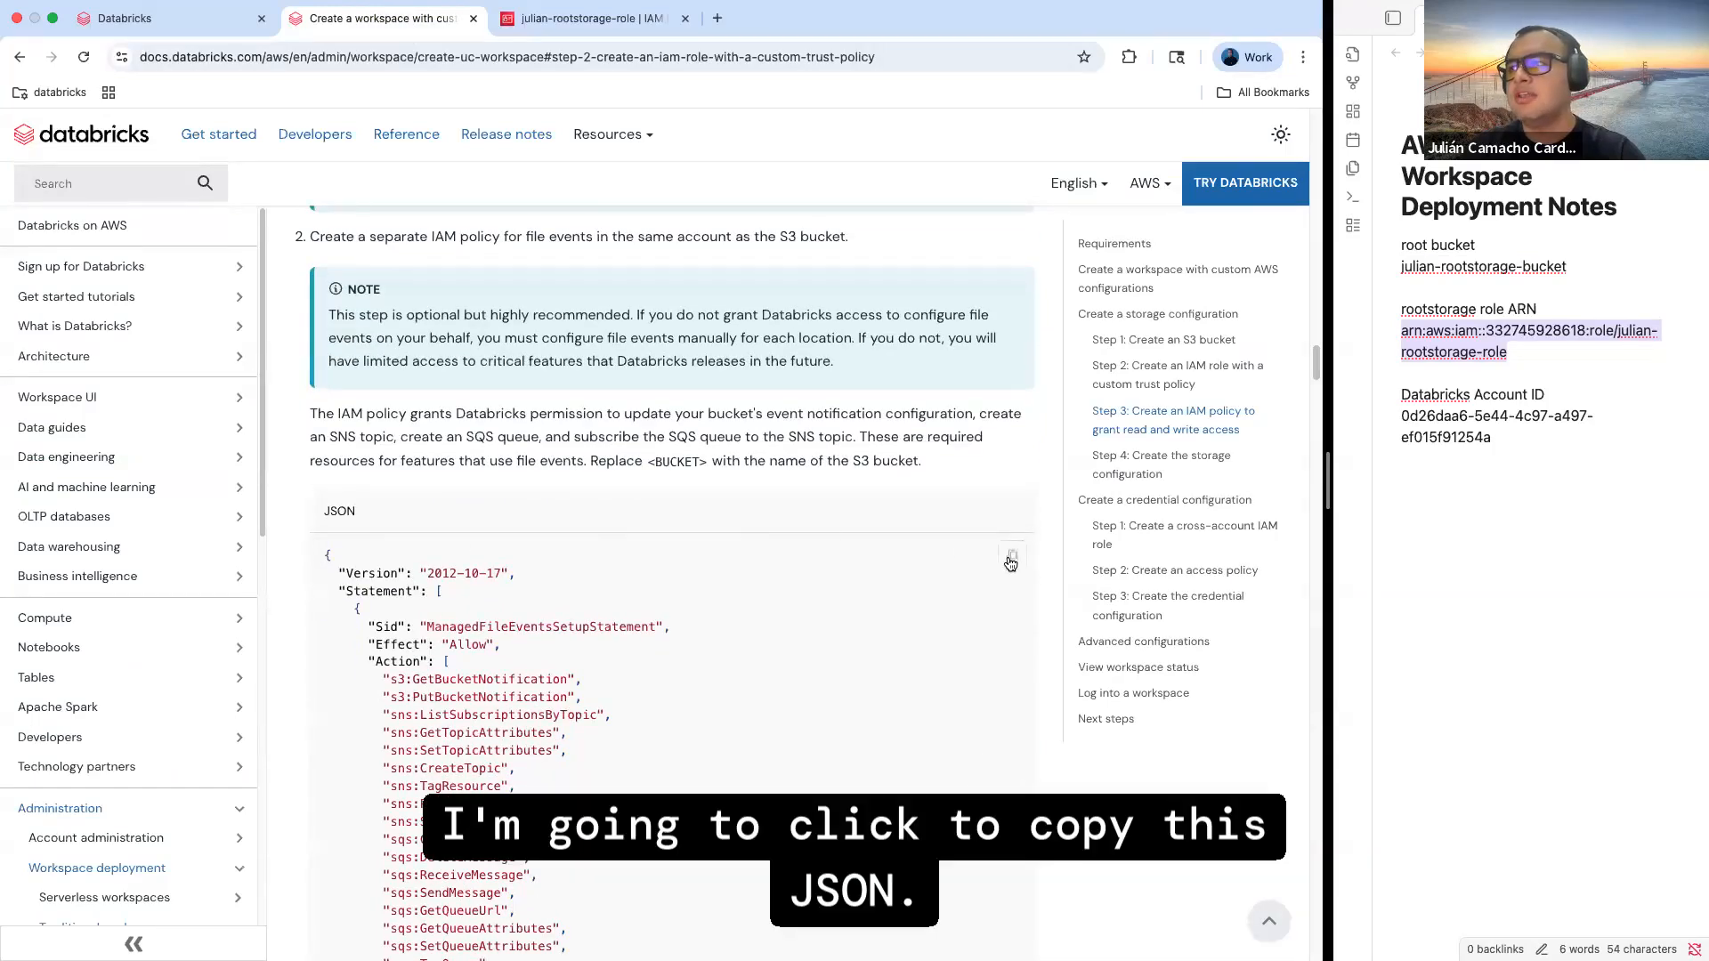
In AWS, start another inline policy for julian-rootstorage-role and replace its default JSON with the copied file events policy
{"action": "left_click", "coordinate": [559, 20]}
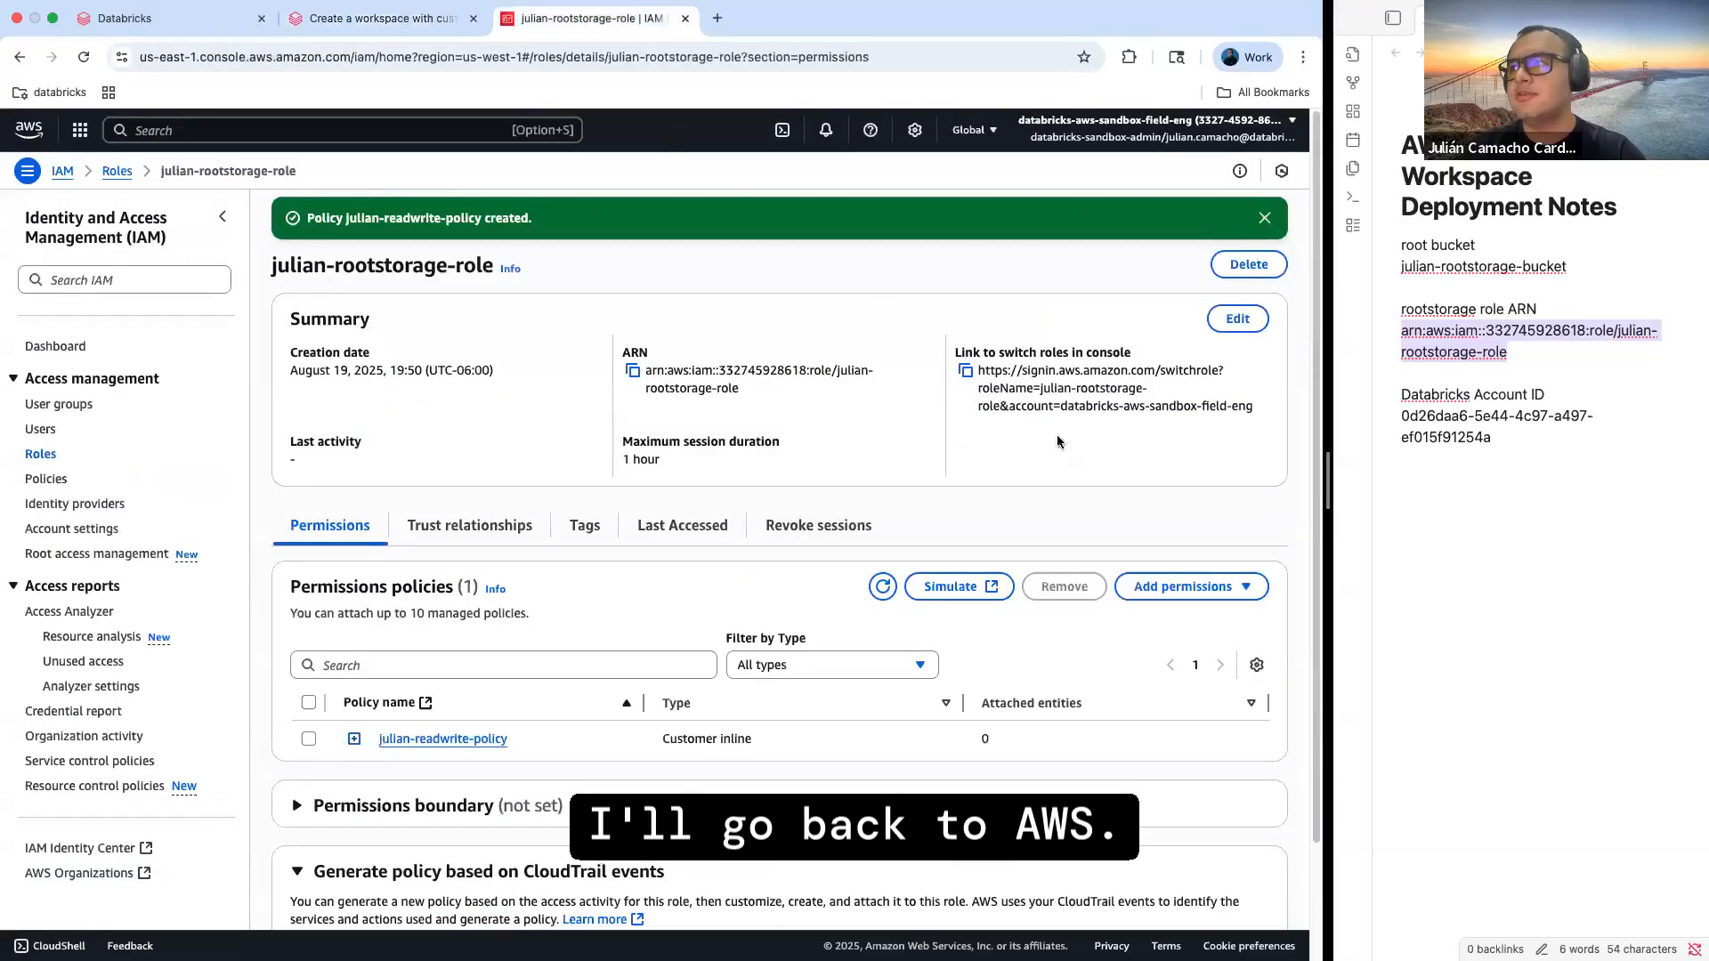
{"action": "left_click", "coordinate": [1176, 596]}
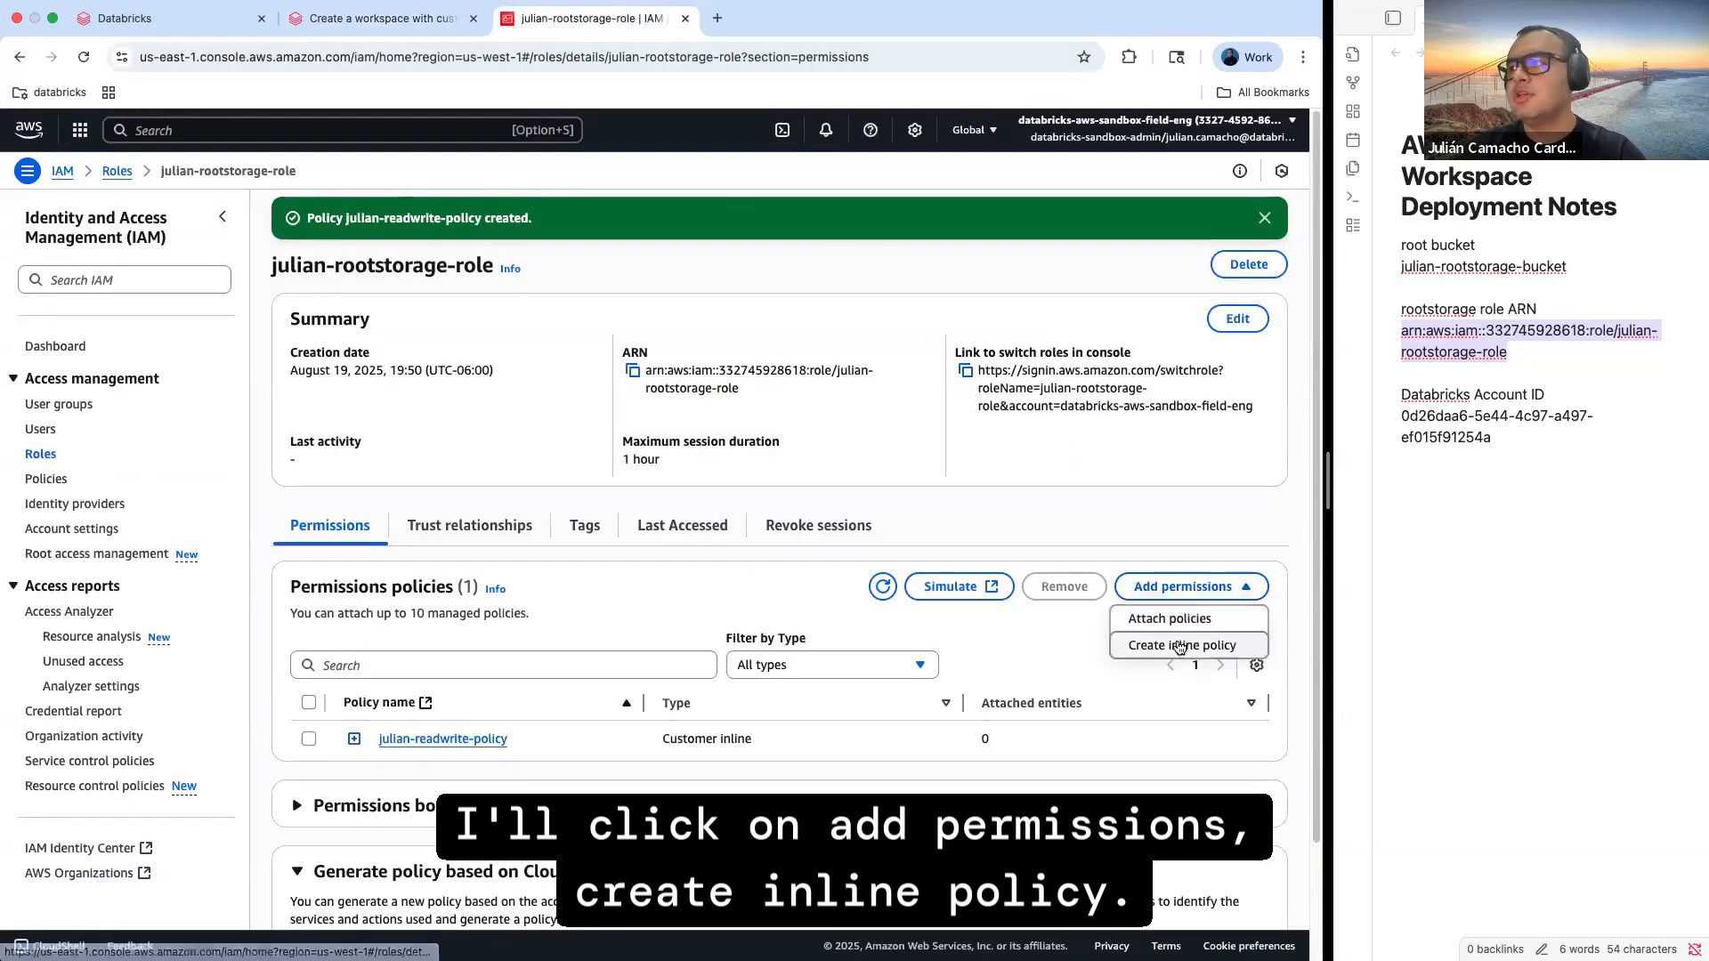
{"action": "left_click", "coordinate": [1179, 647]}
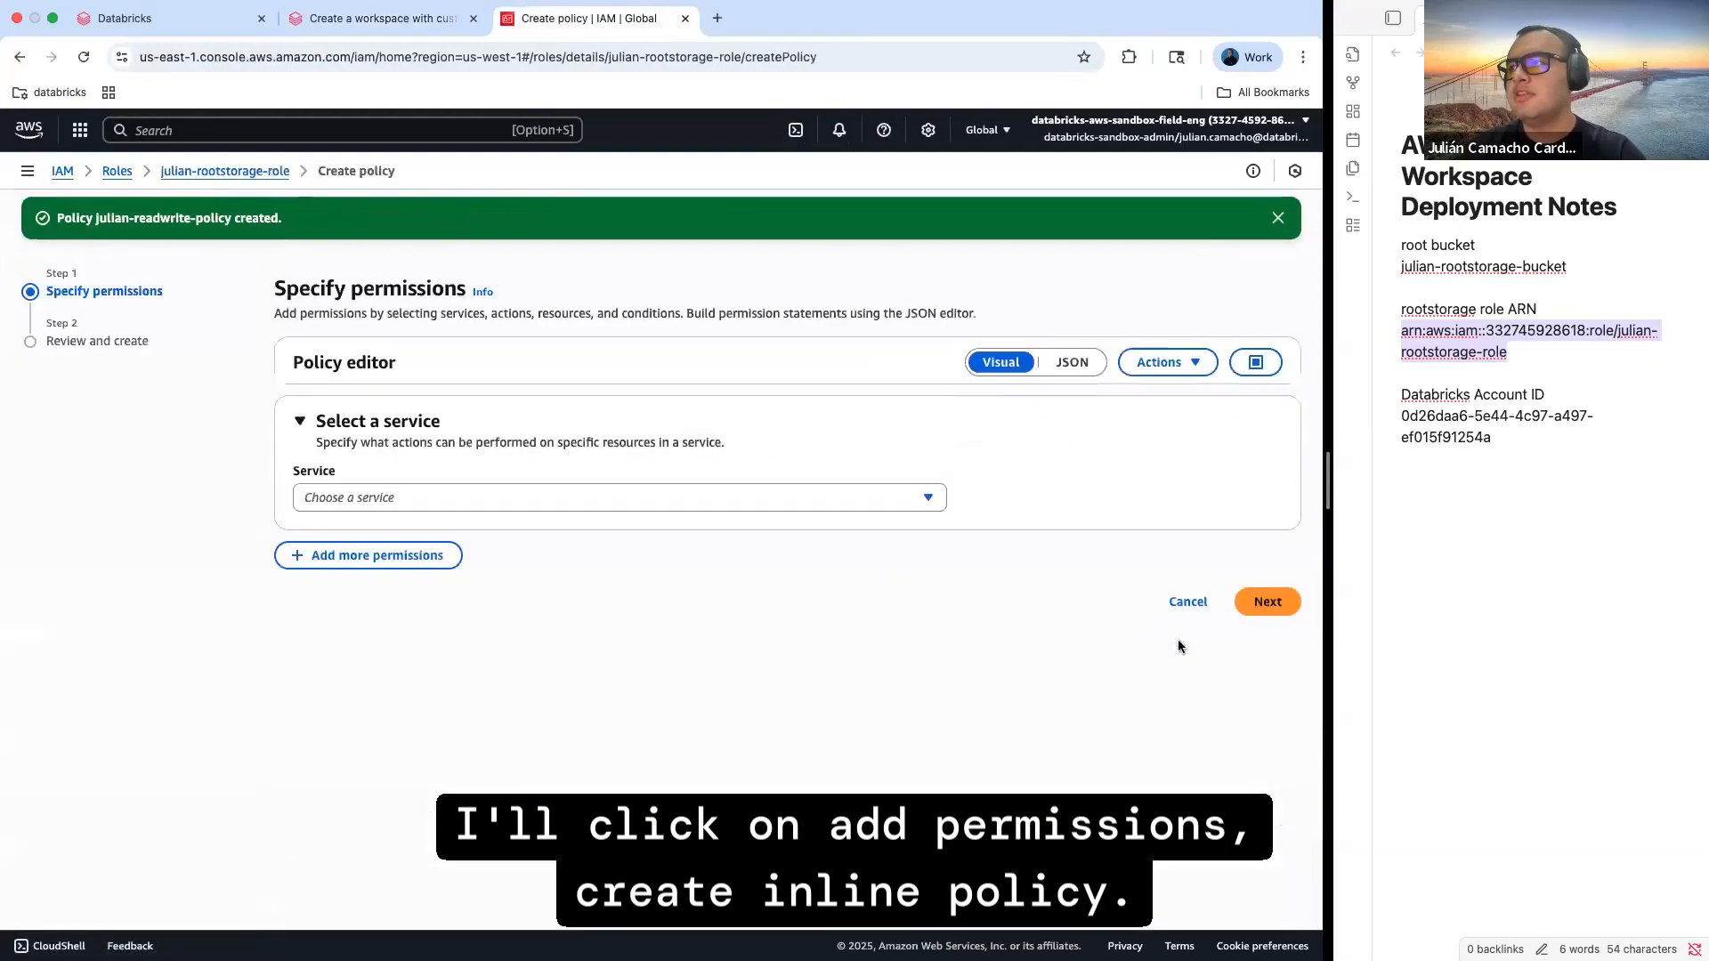
{"action": "left_click", "coordinate": [1074, 362]}
{"action": "left_click", "coordinate": [756, 546]}
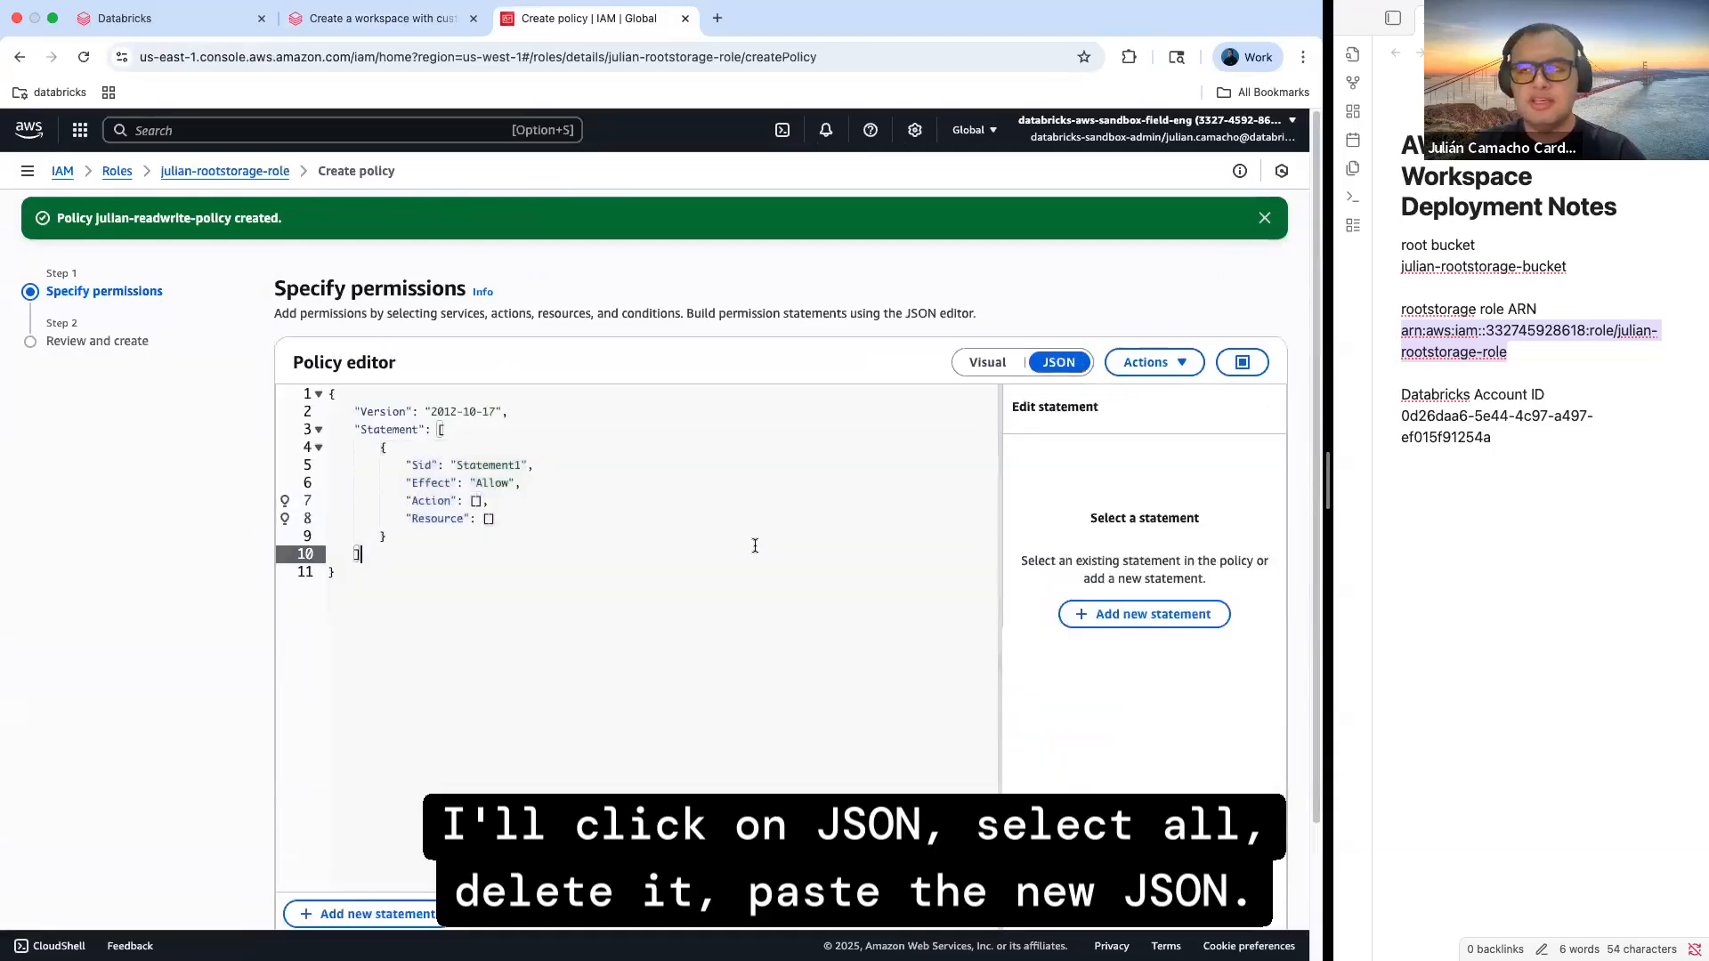
{"action": "key", "text": "super+a"}
{"action": "key", "text": "BackSpace"}
{"action": "key", "text": "super+v"}
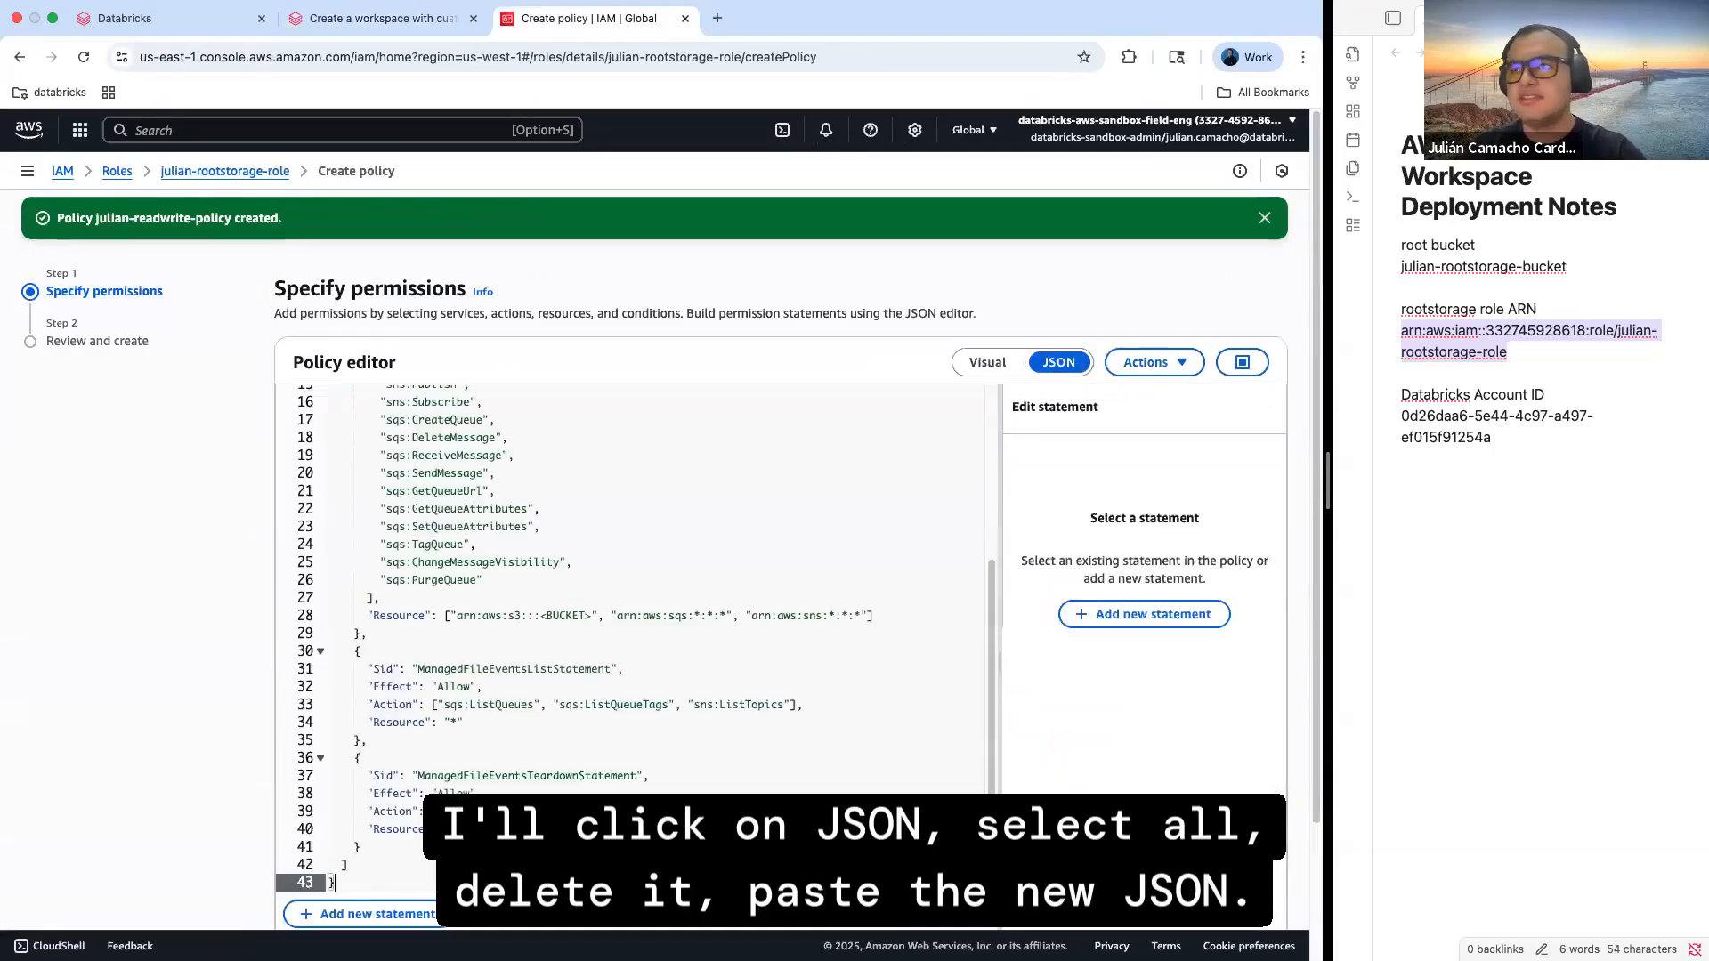
Replace the <BUCKET> placeholder in the file events policy with julian-rootstorage-bucket from the notes and proceed to policy review
{"action": "double_click", "coordinate": [584, 616]}
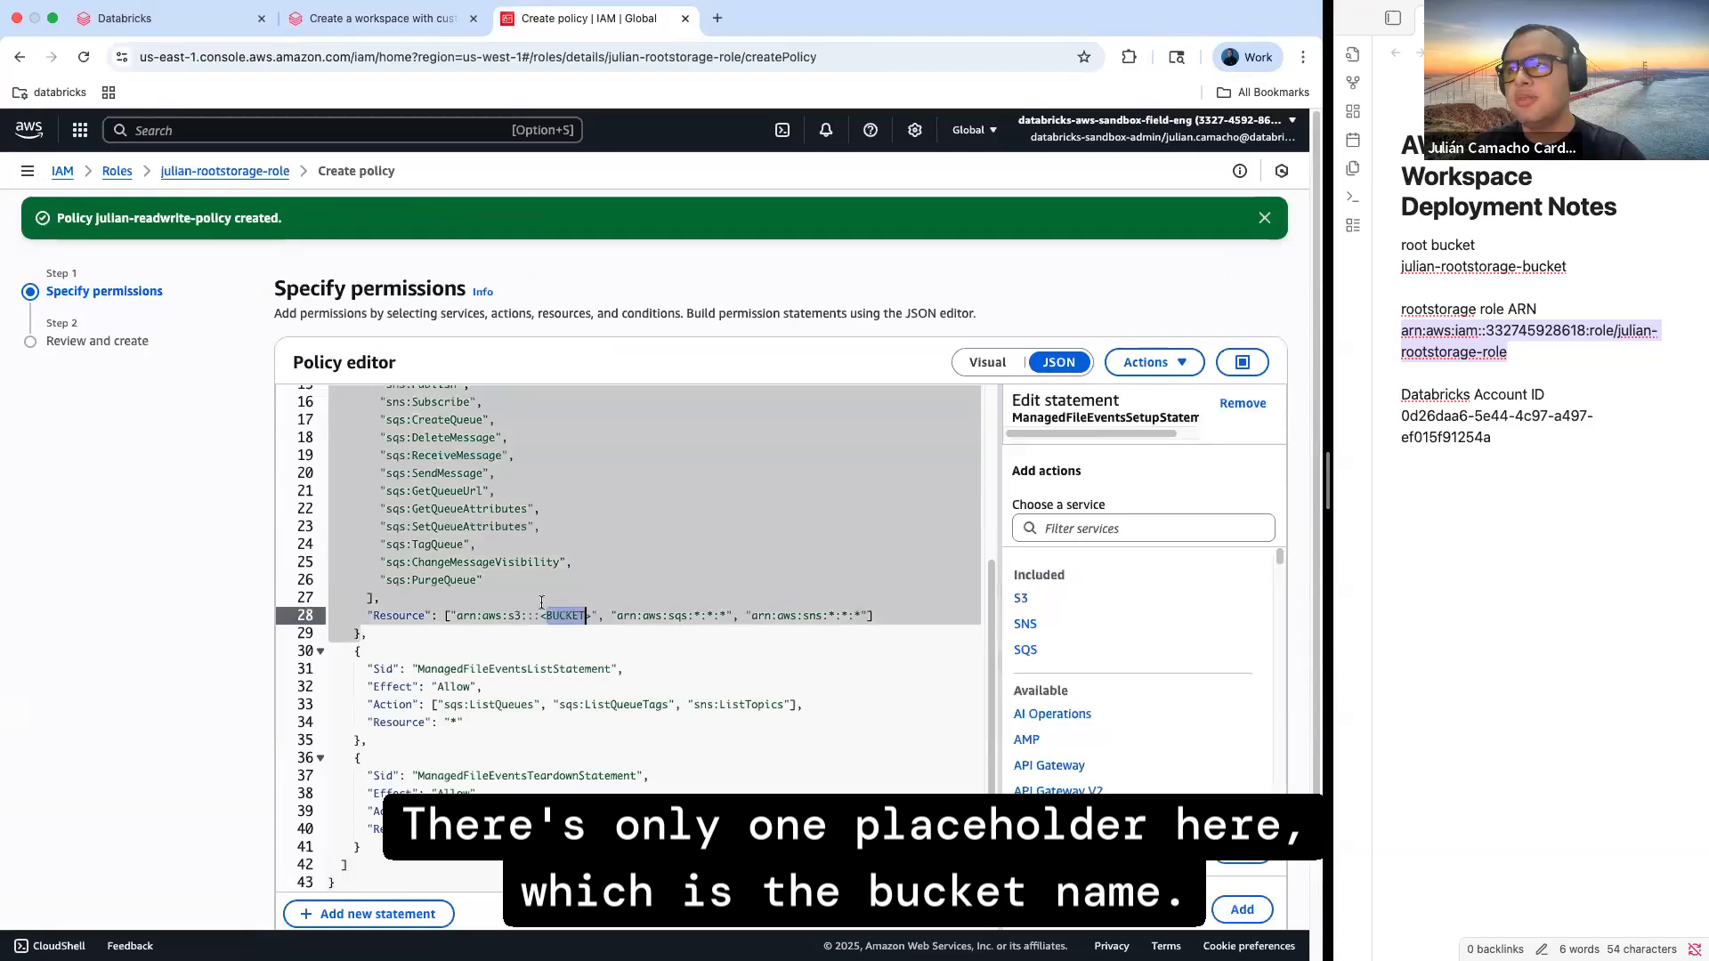
{"action": "triple_click", "coordinate": [1519, 267]}
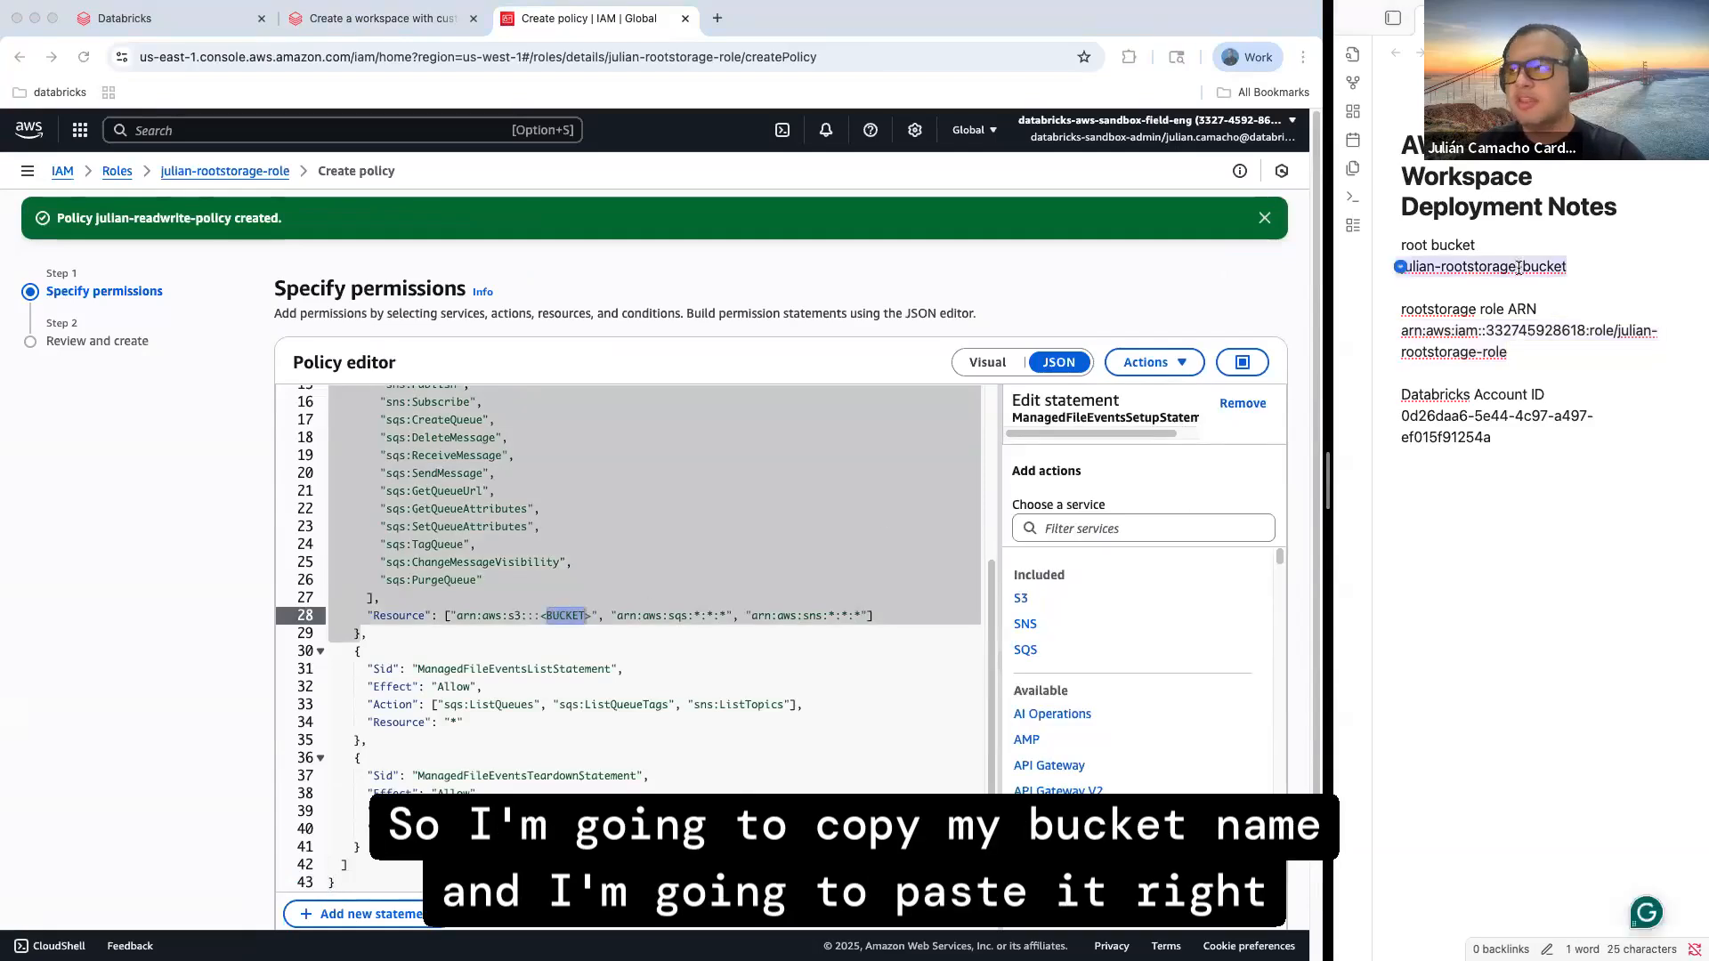
{"action": "left_click", "coordinate": [539, 614]}
{"action": "left_click_drag", "start_coordinate": [540, 614], "coordinate": [591, 614]}
{"action": "key", "text": "super+v"}
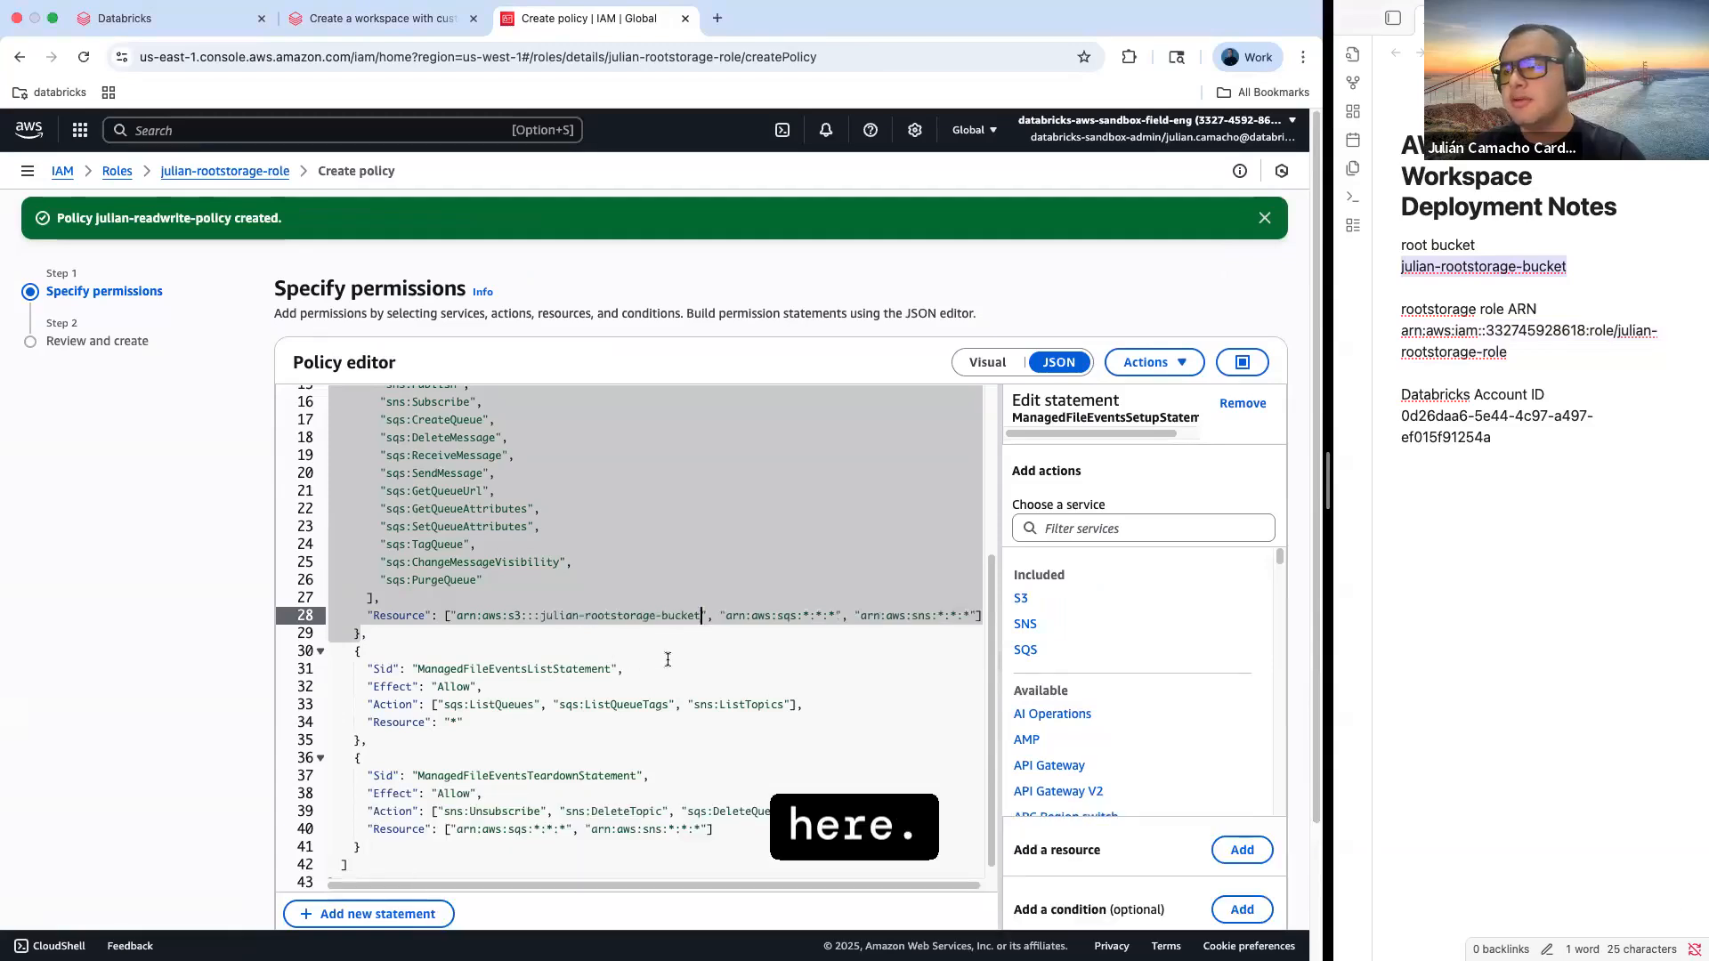
{"action": "scroll", "coordinate": [739, 709], "scroll_direction": "down", "scroll_amount": 3}
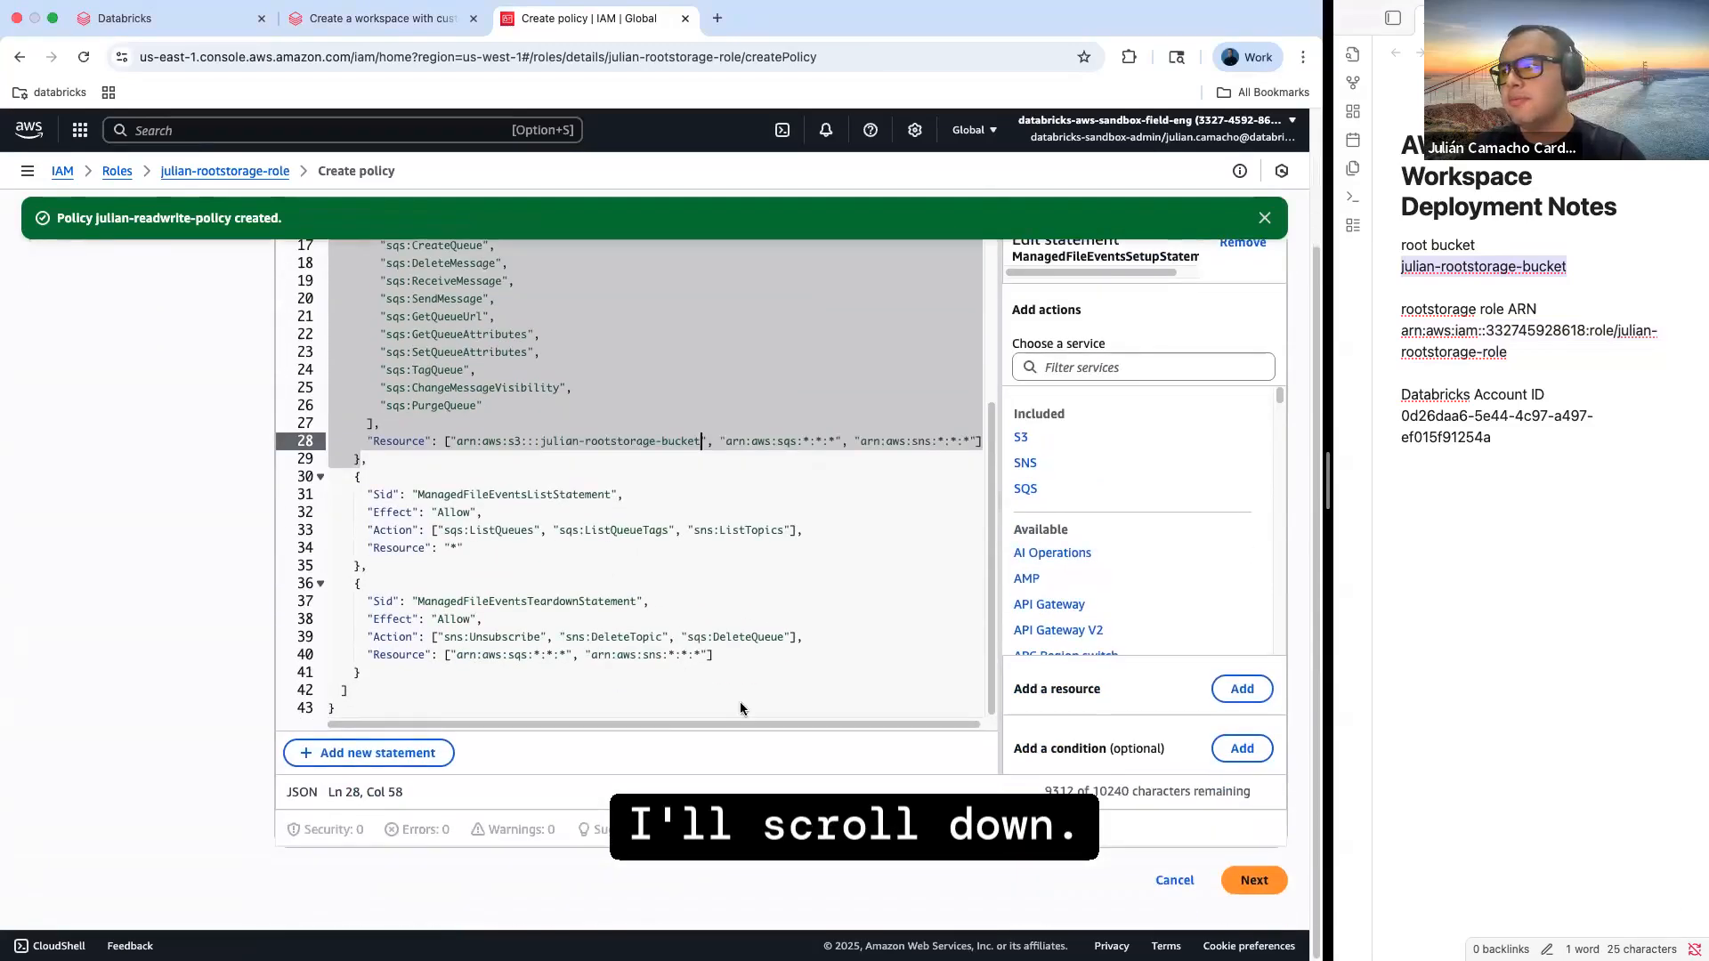
{"action": "left_click", "coordinate": [1263, 887]}
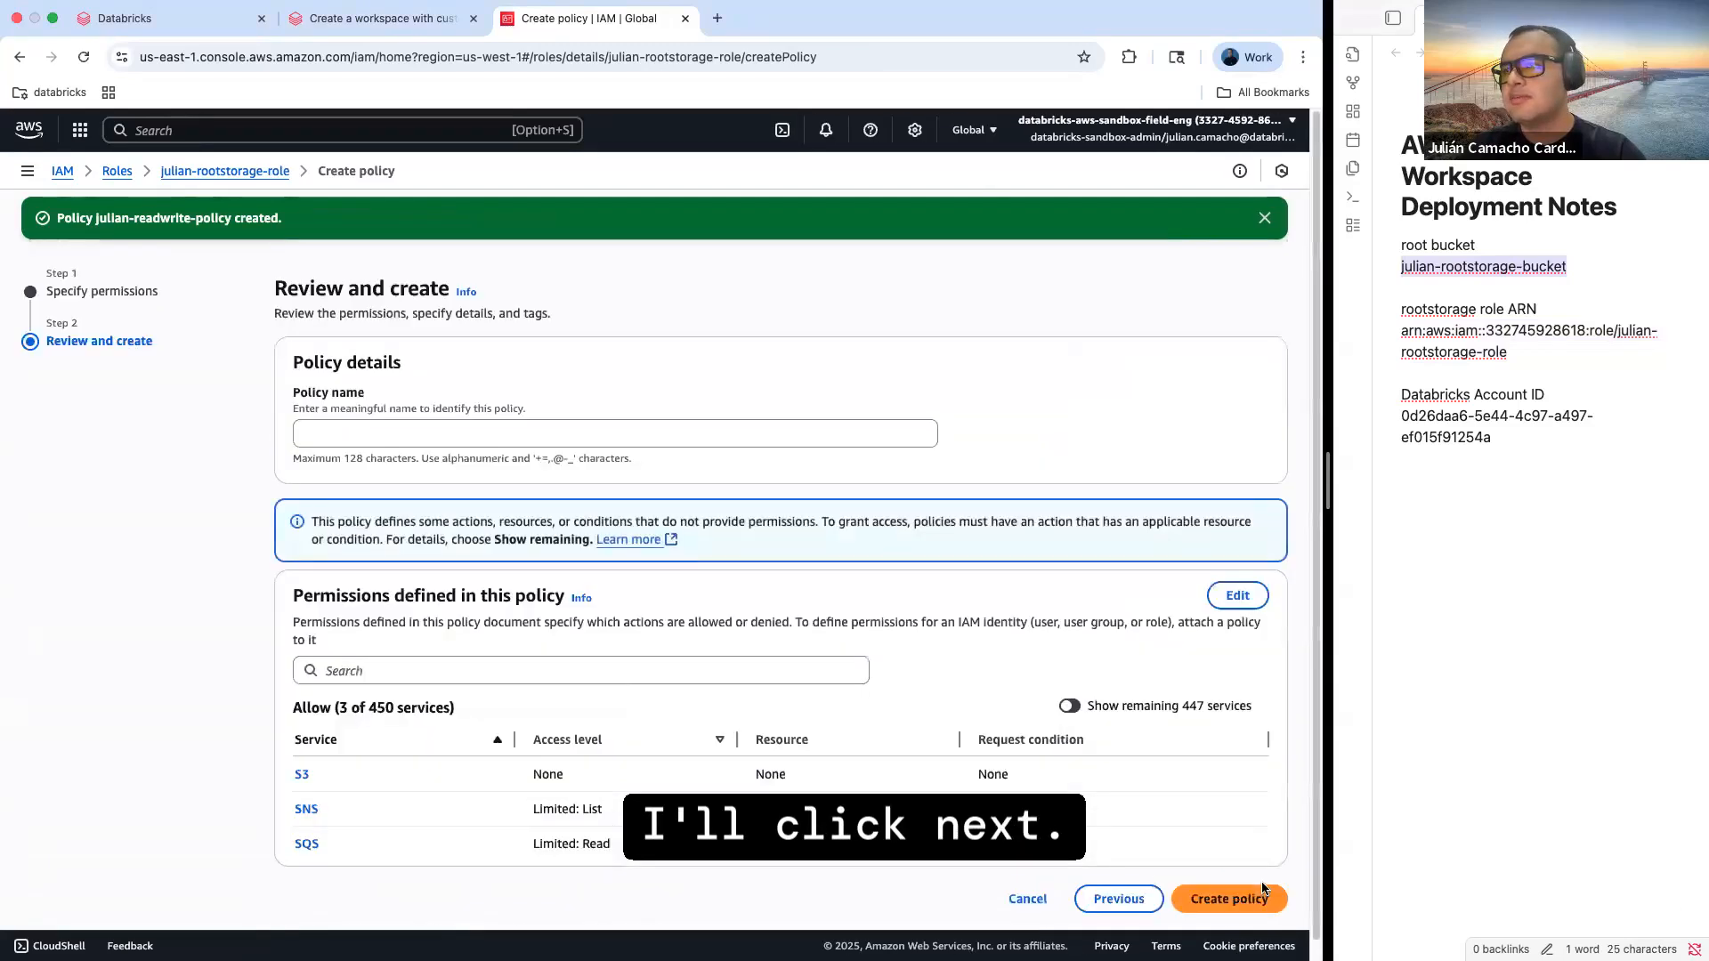
Name the file events policy julian-events-policy and create it
{"action": "left_click", "coordinate": [497, 437]}
{"action": "type", "text": "julian-events"}
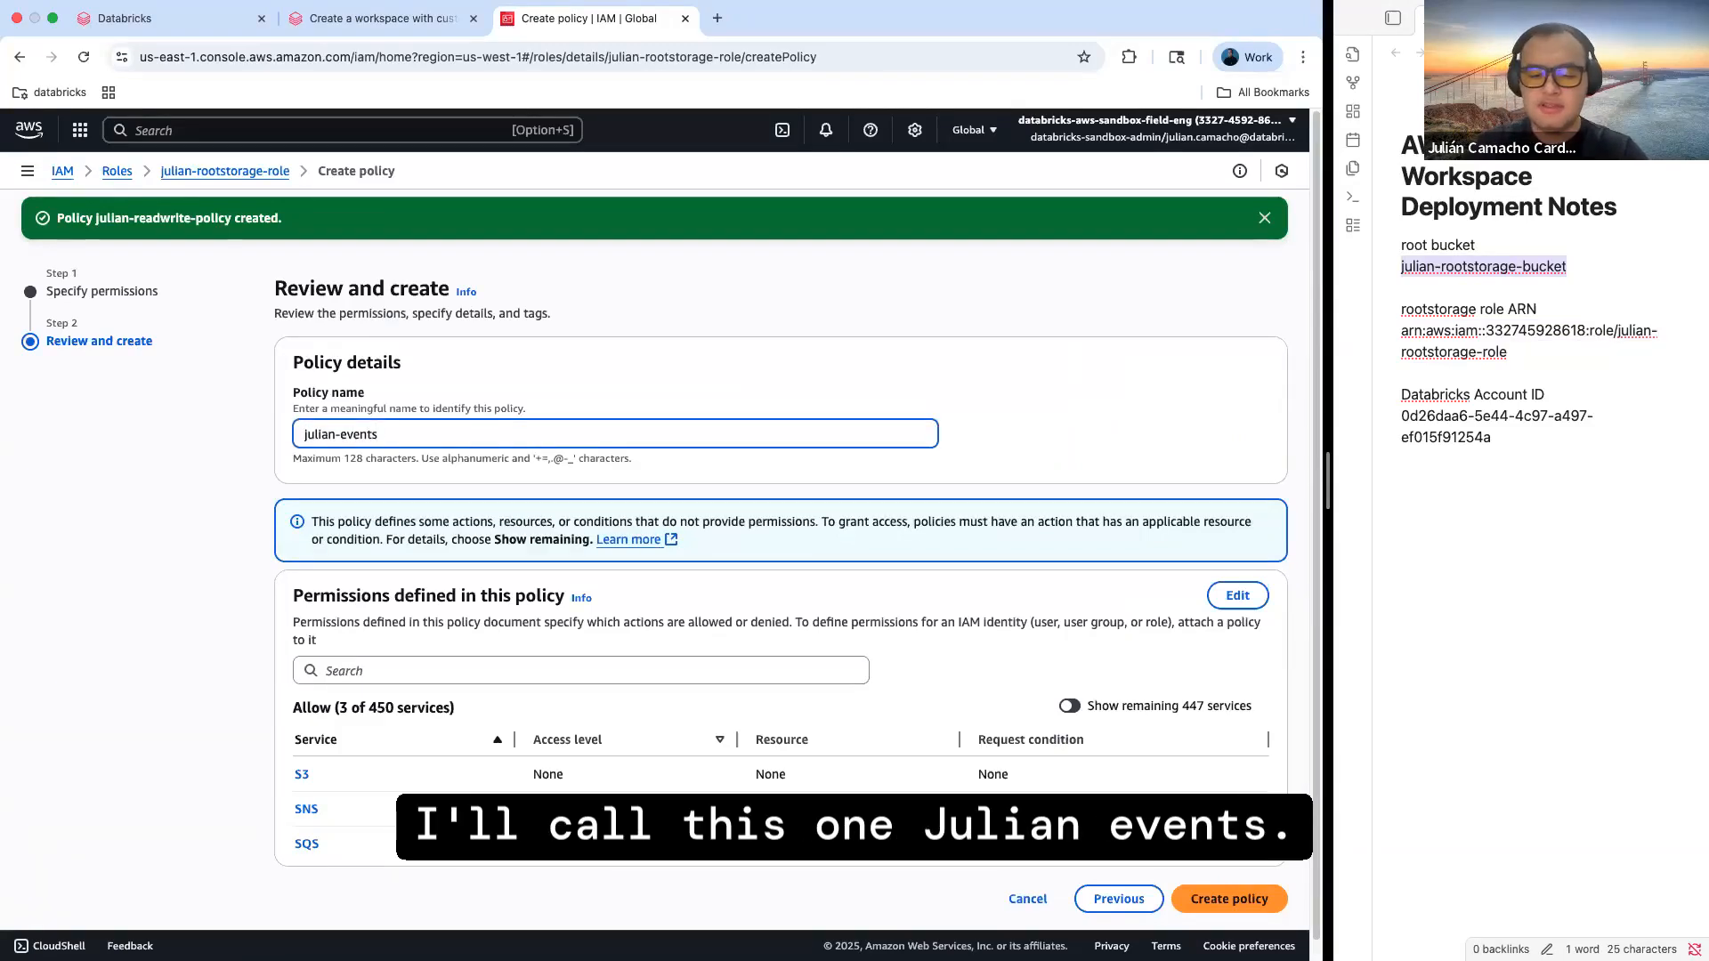
{"action": "type", "text": "-policy"}
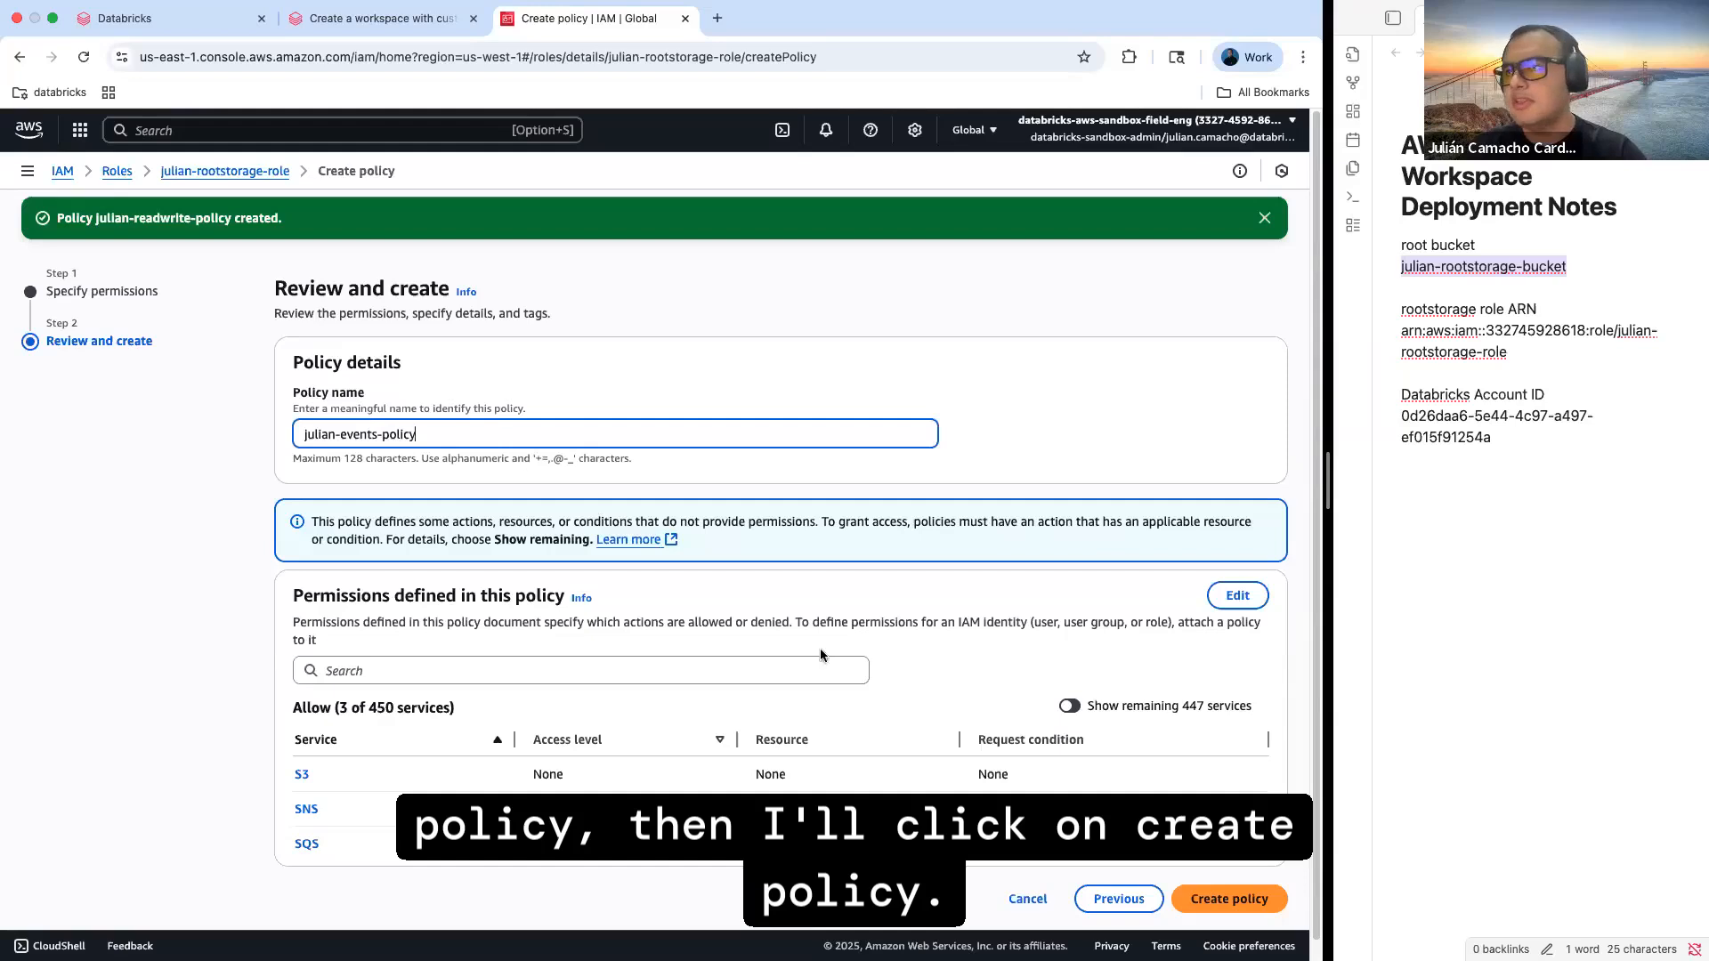
{"action": "left_click", "coordinate": [1230, 897]}
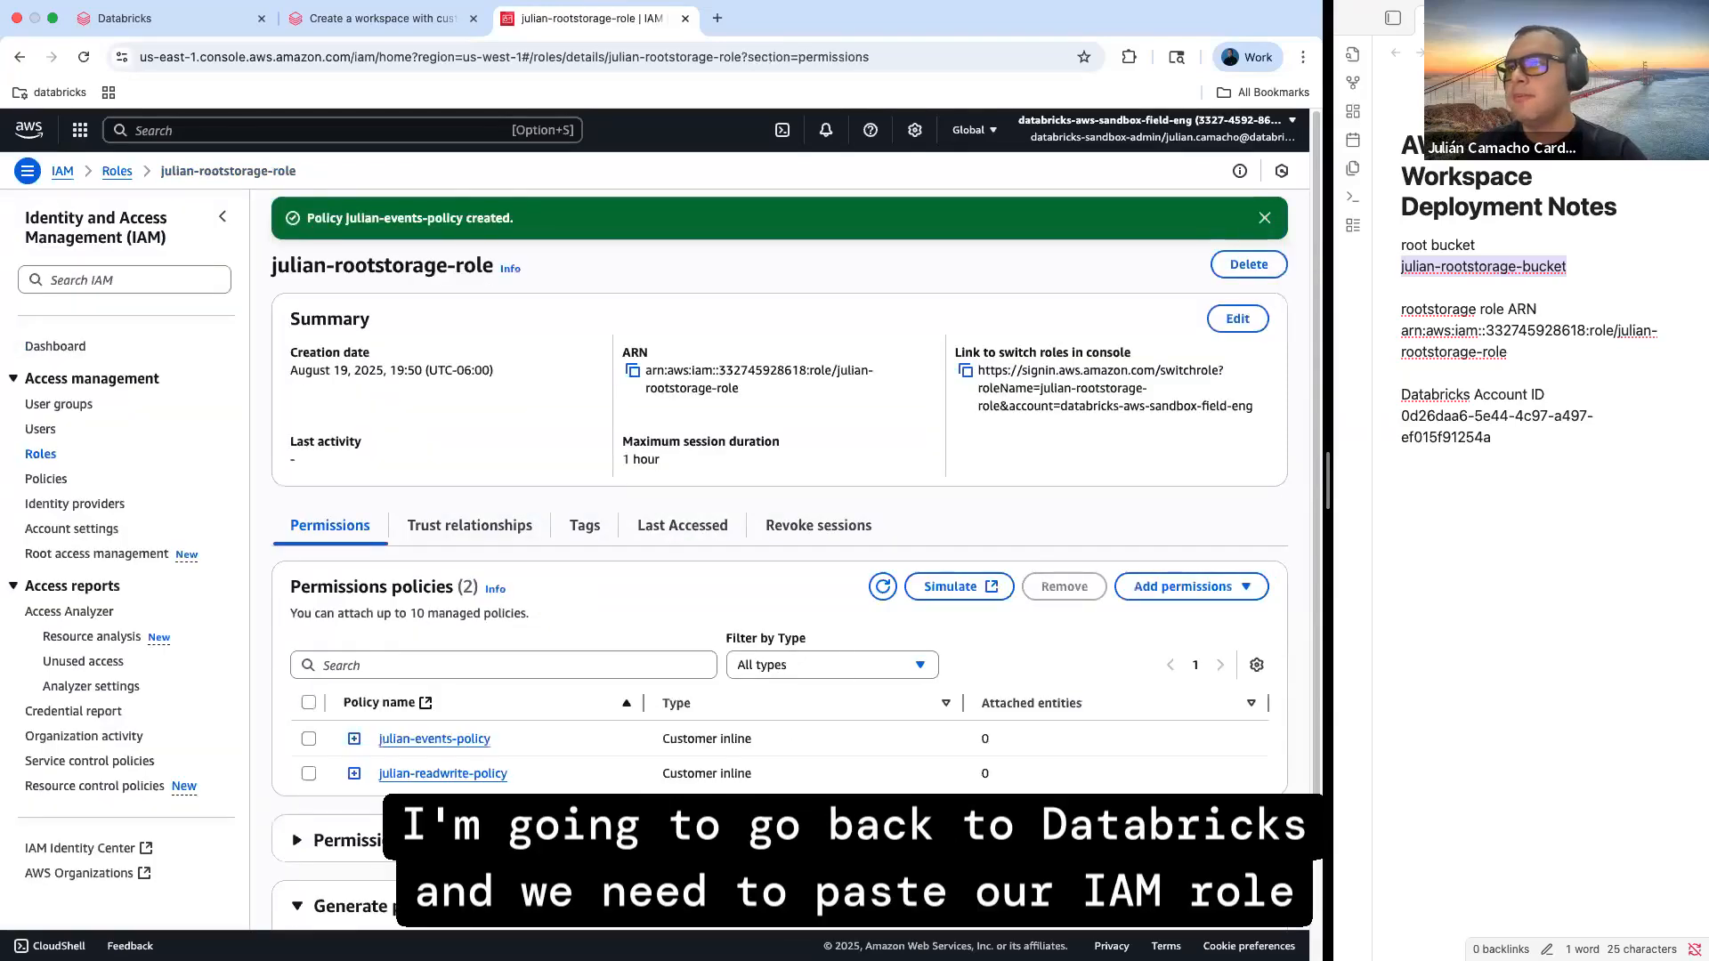
In the Databricks storage configuration, fill in the IAM role ARN with the root storage role ARN from the notes
{"action": "left_click", "coordinate": [176, 28]}
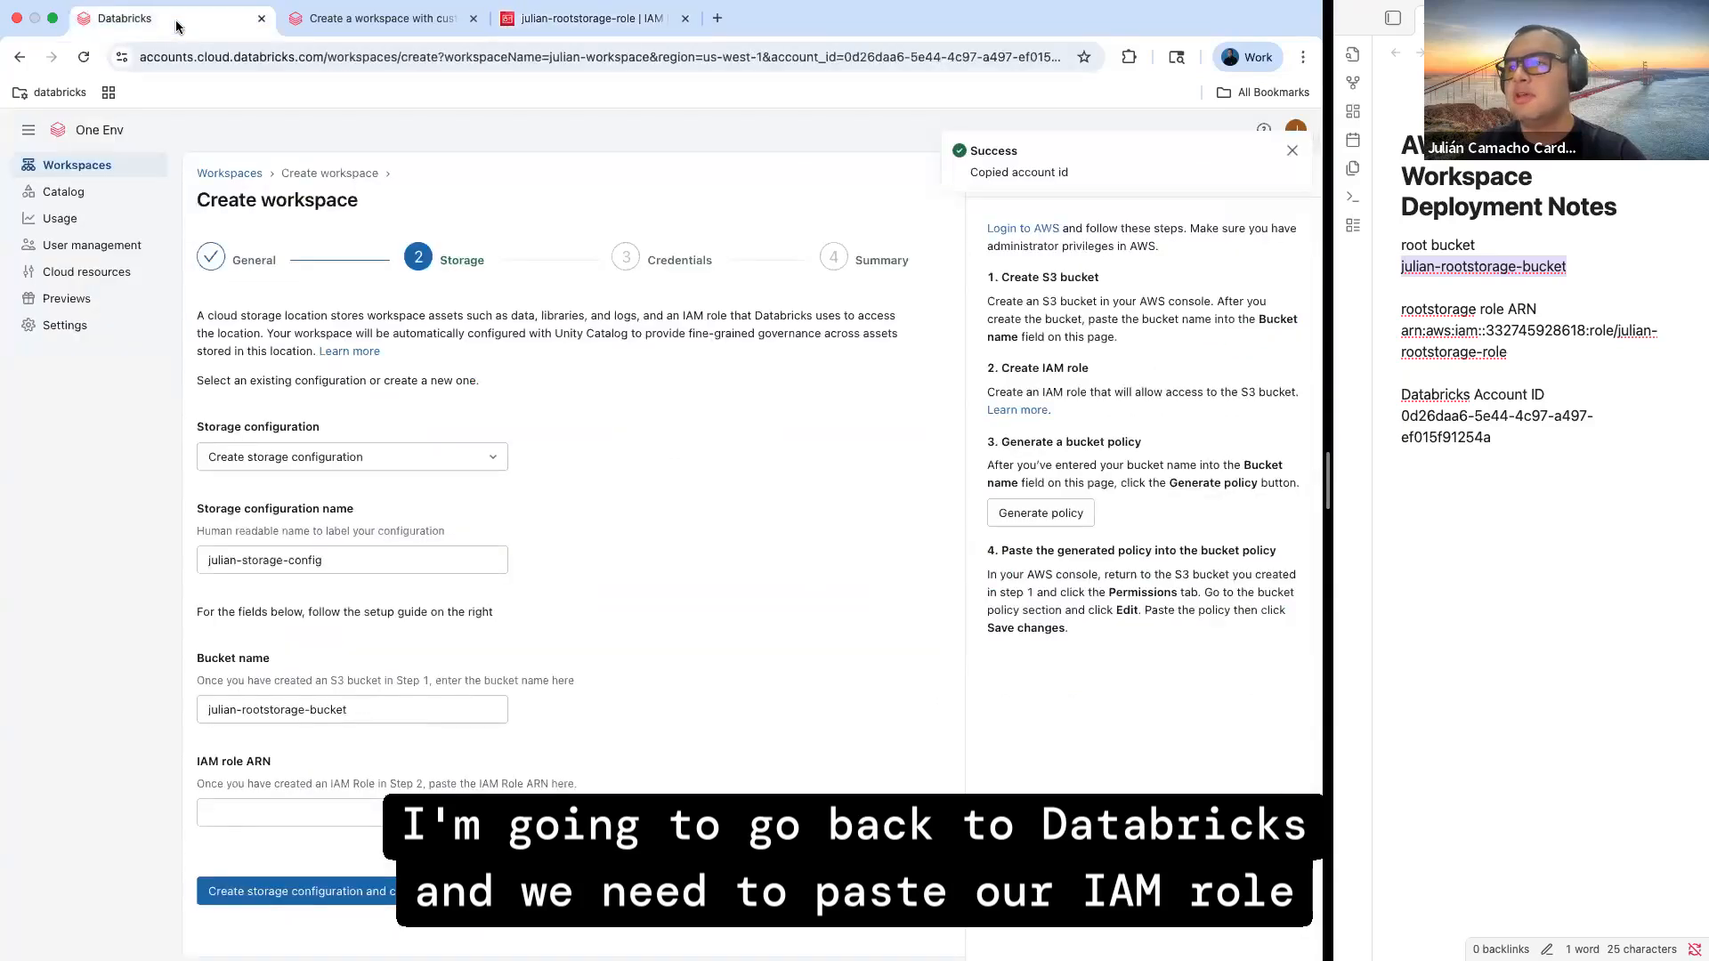
{"action": "left_click", "coordinate": [239, 813]}
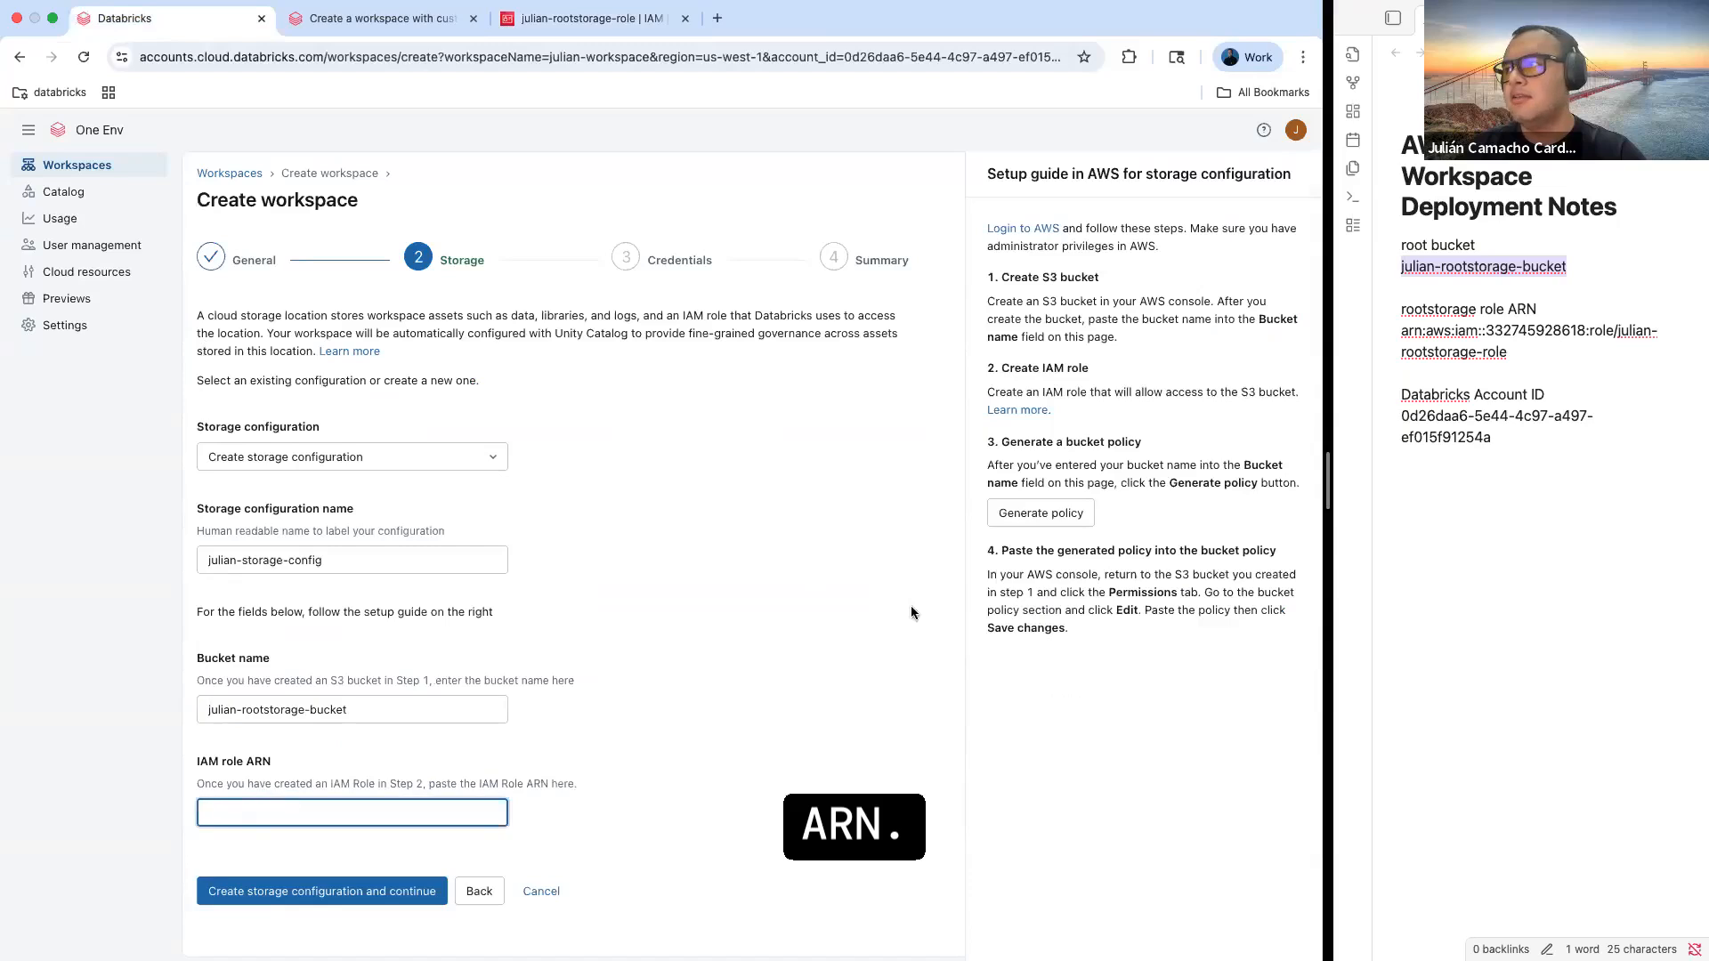
{"action": "left_click", "coordinate": [1497, 345]}
{"action": "triple_click", "coordinate": [1499, 347]}
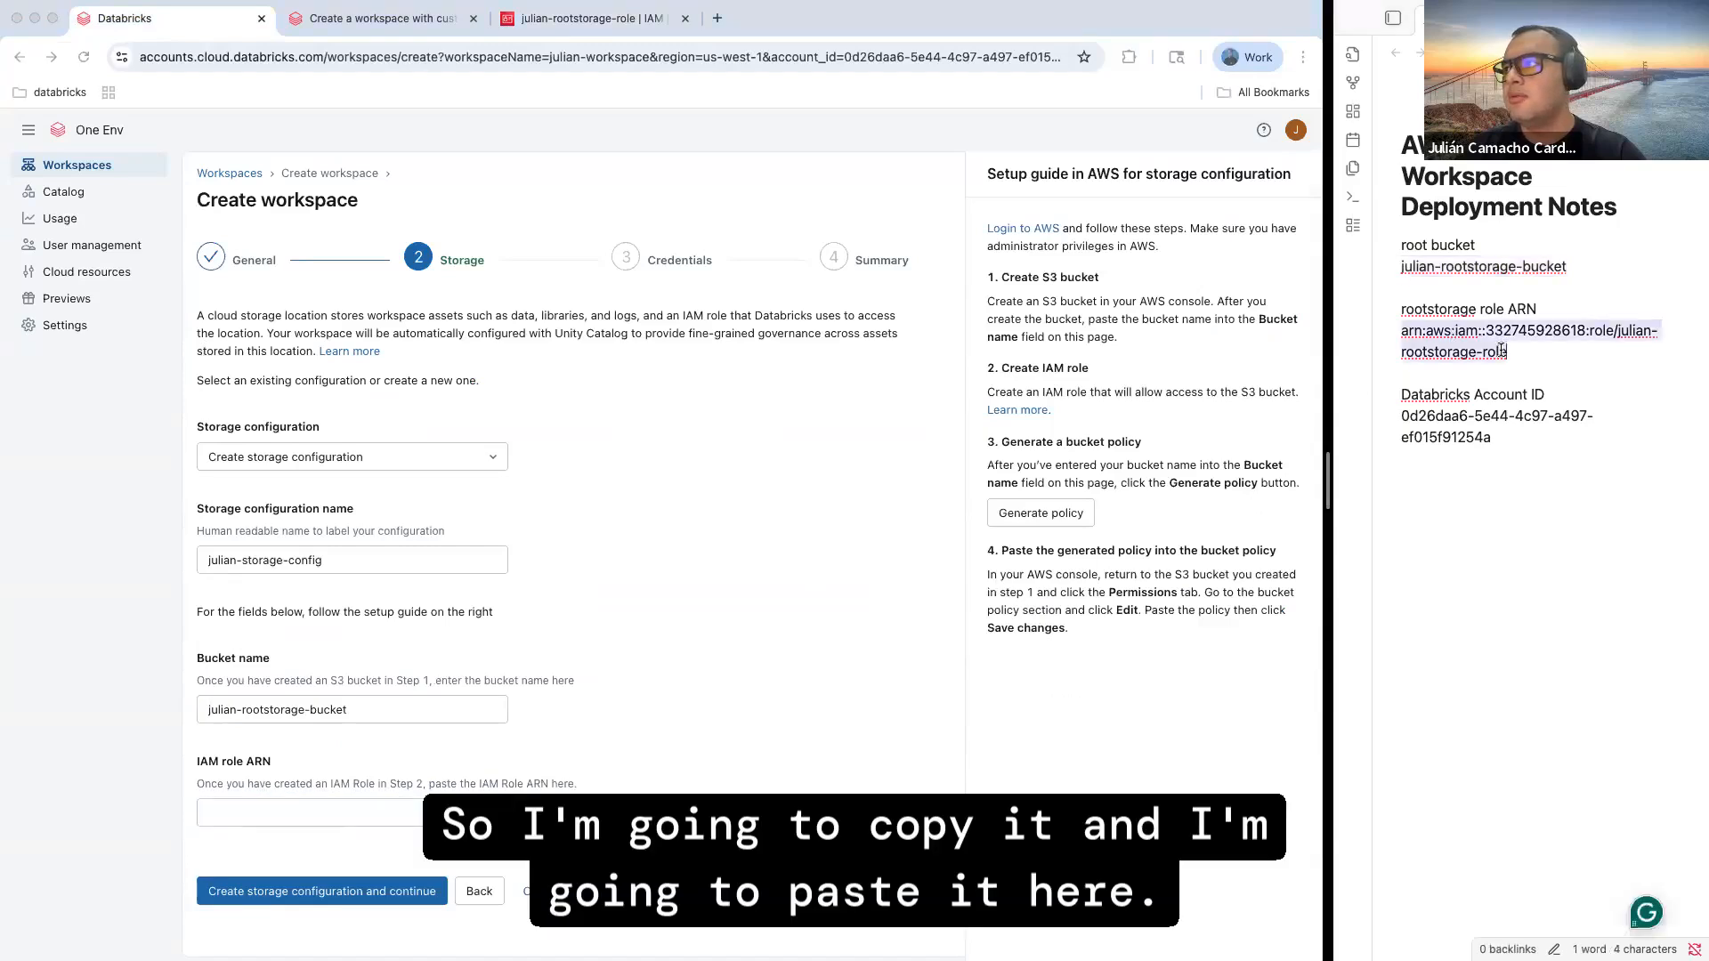
{"action": "left_click", "coordinate": [317, 808]}
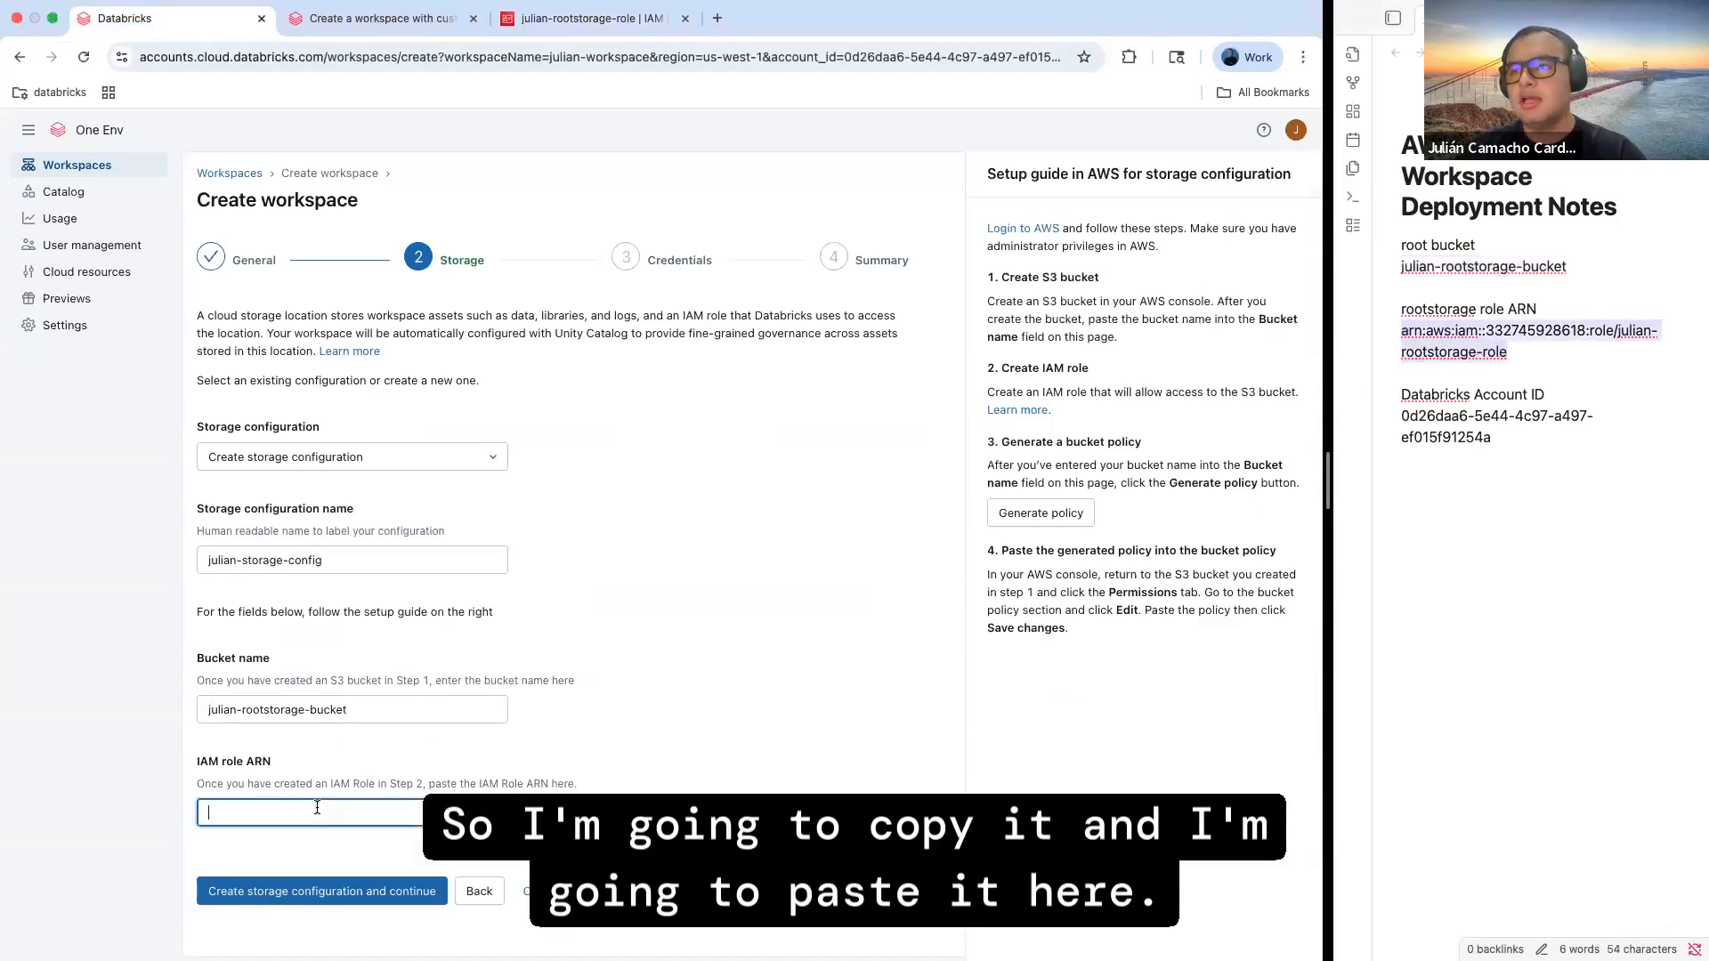
{"action": "key", "text": "super+v"}
{"action": "left_click", "coordinate": [569, 806]}
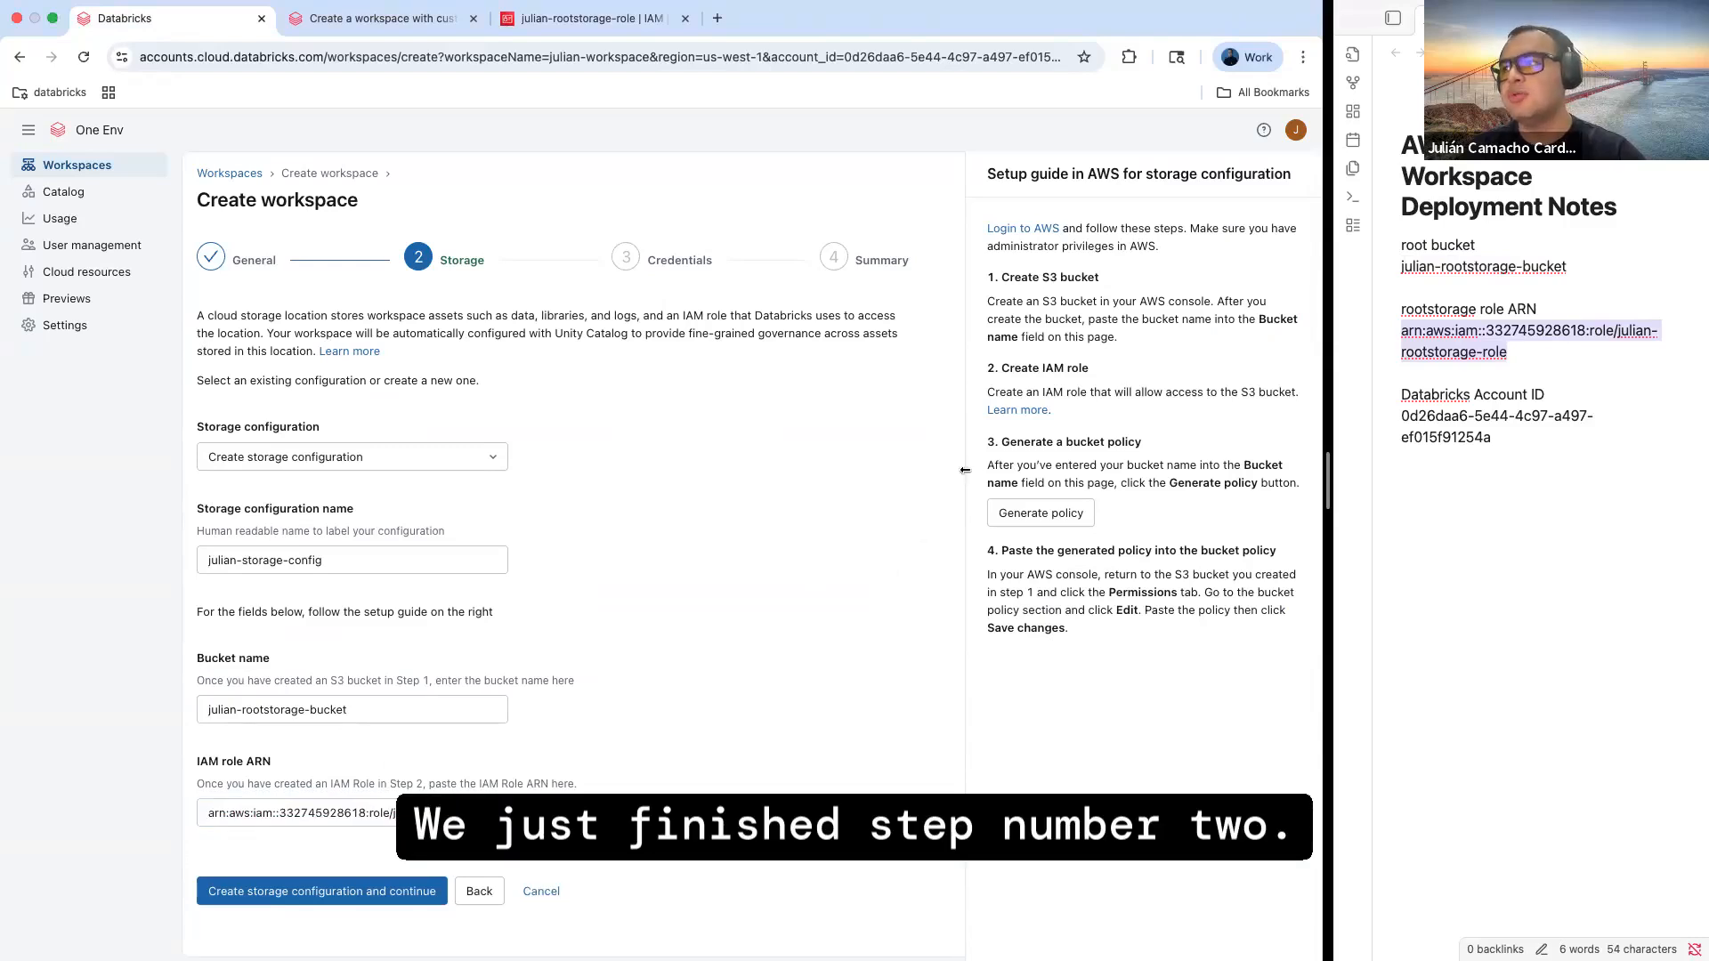
Generate the bucket policy from the storage setup guide and copy its JSON
{"action": "triple_click", "coordinate": [1095, 442]}
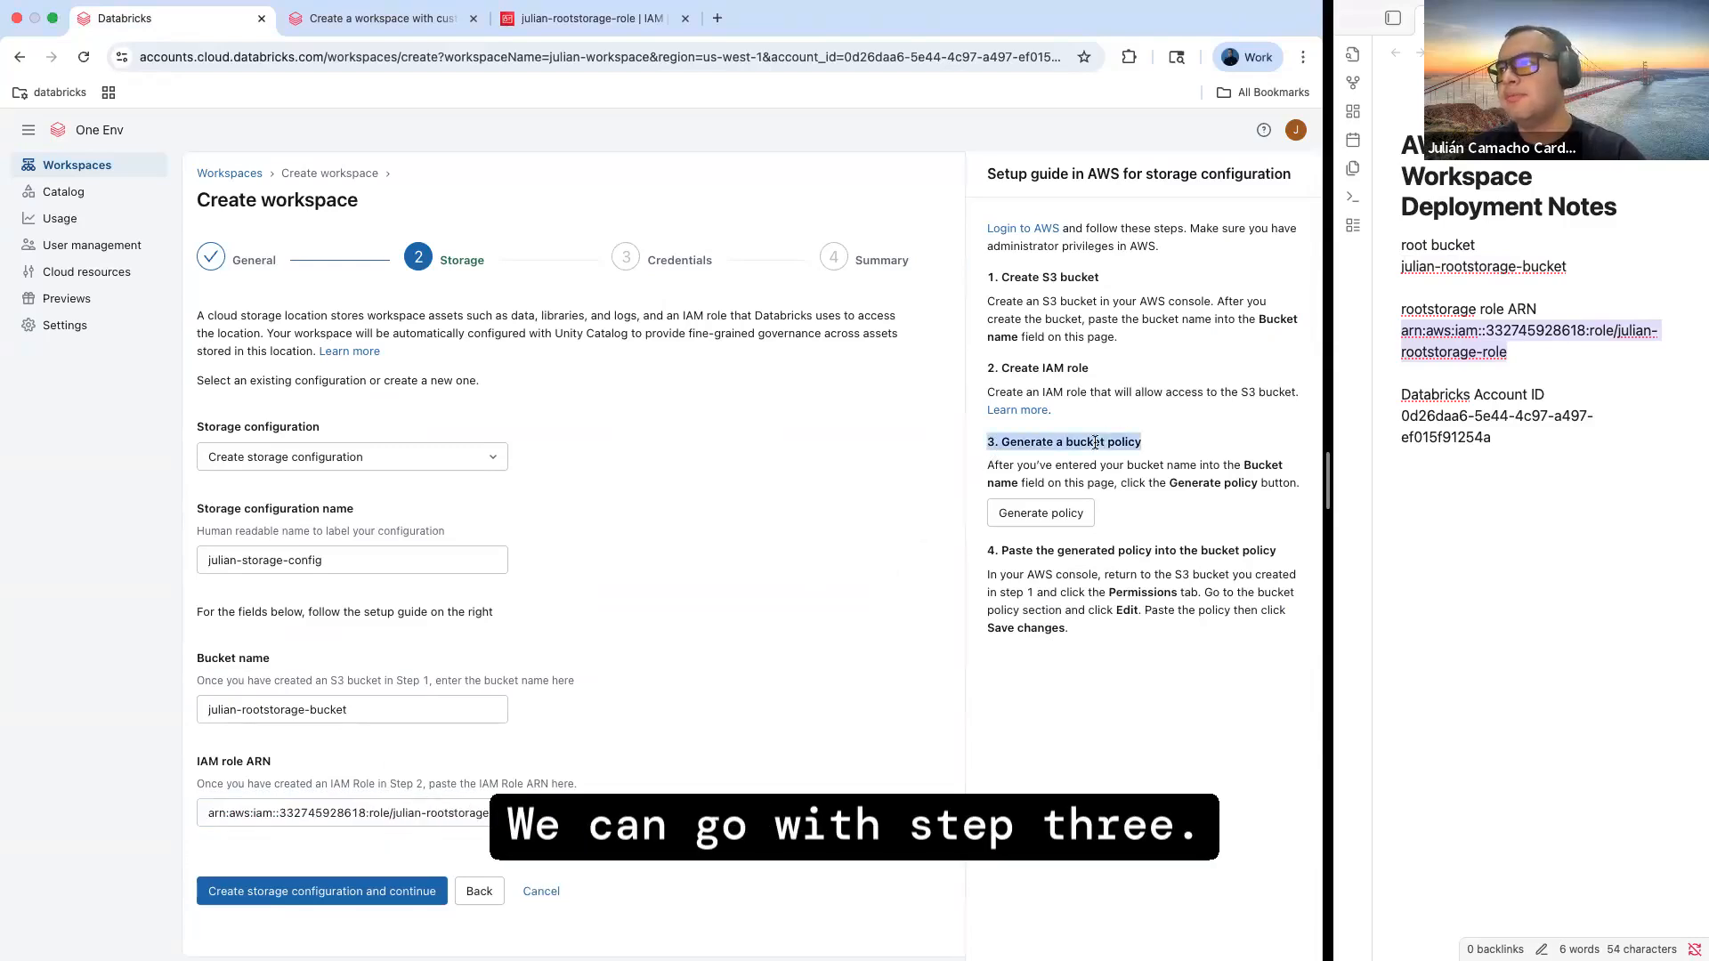
{"action": "left_click", "coordinate": [1052, 521]}
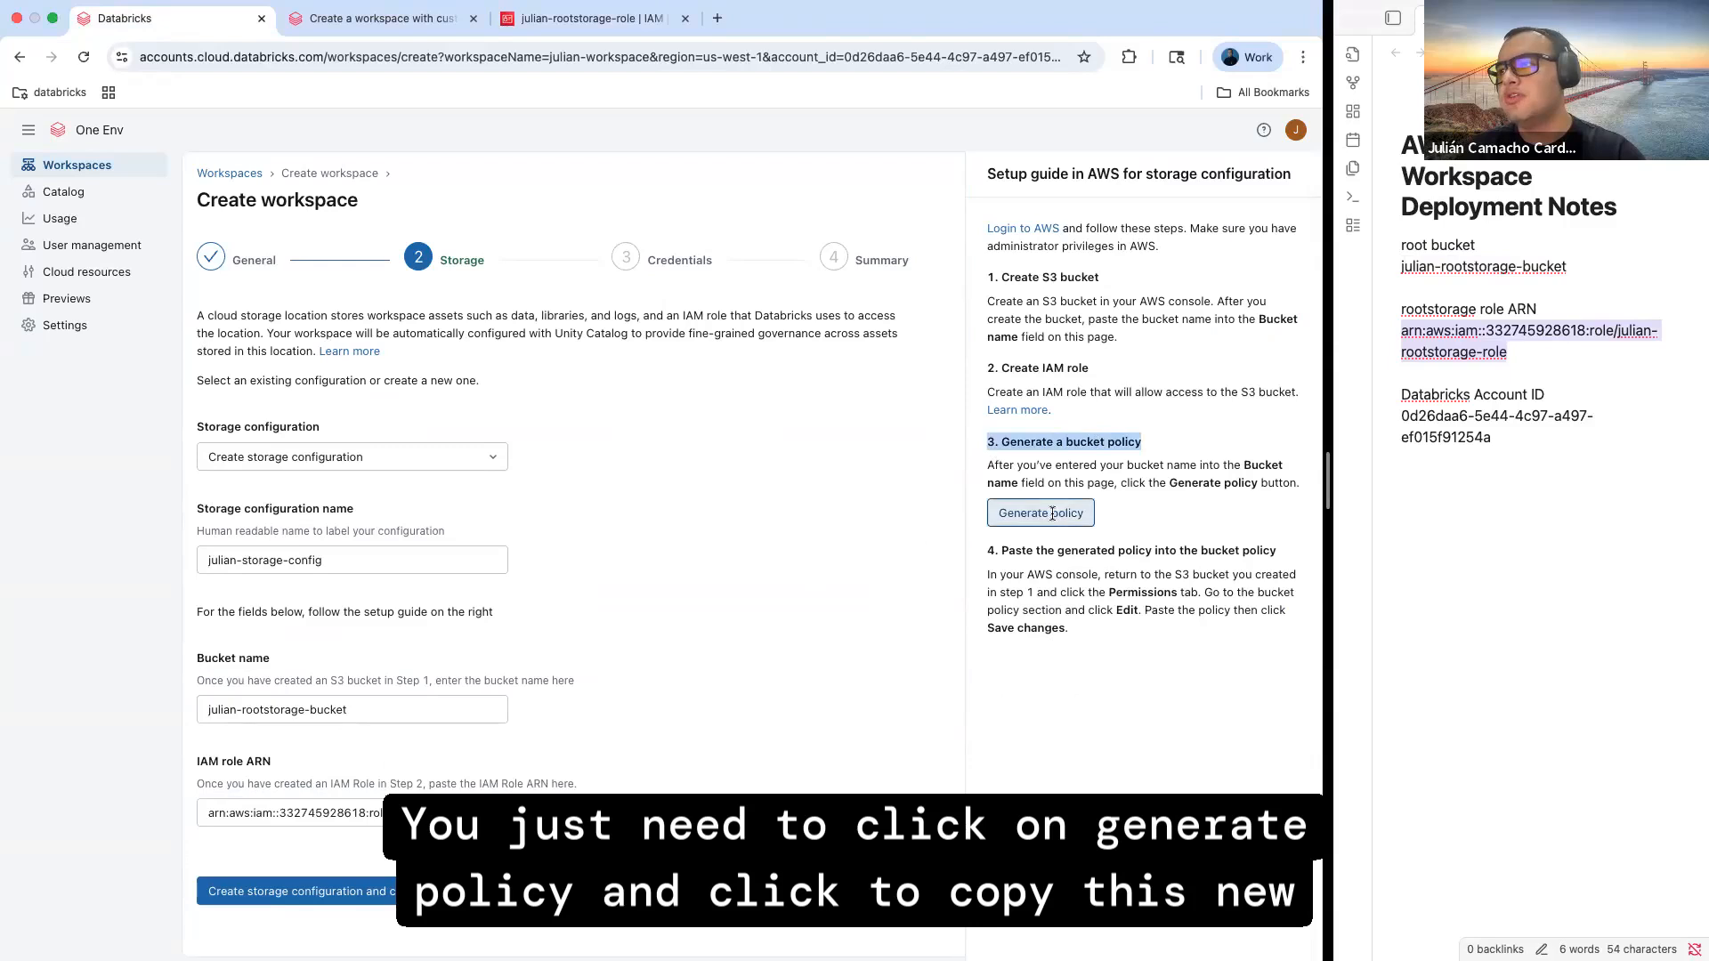
{"action": "left_click", "coordinate": [1277, 519]}
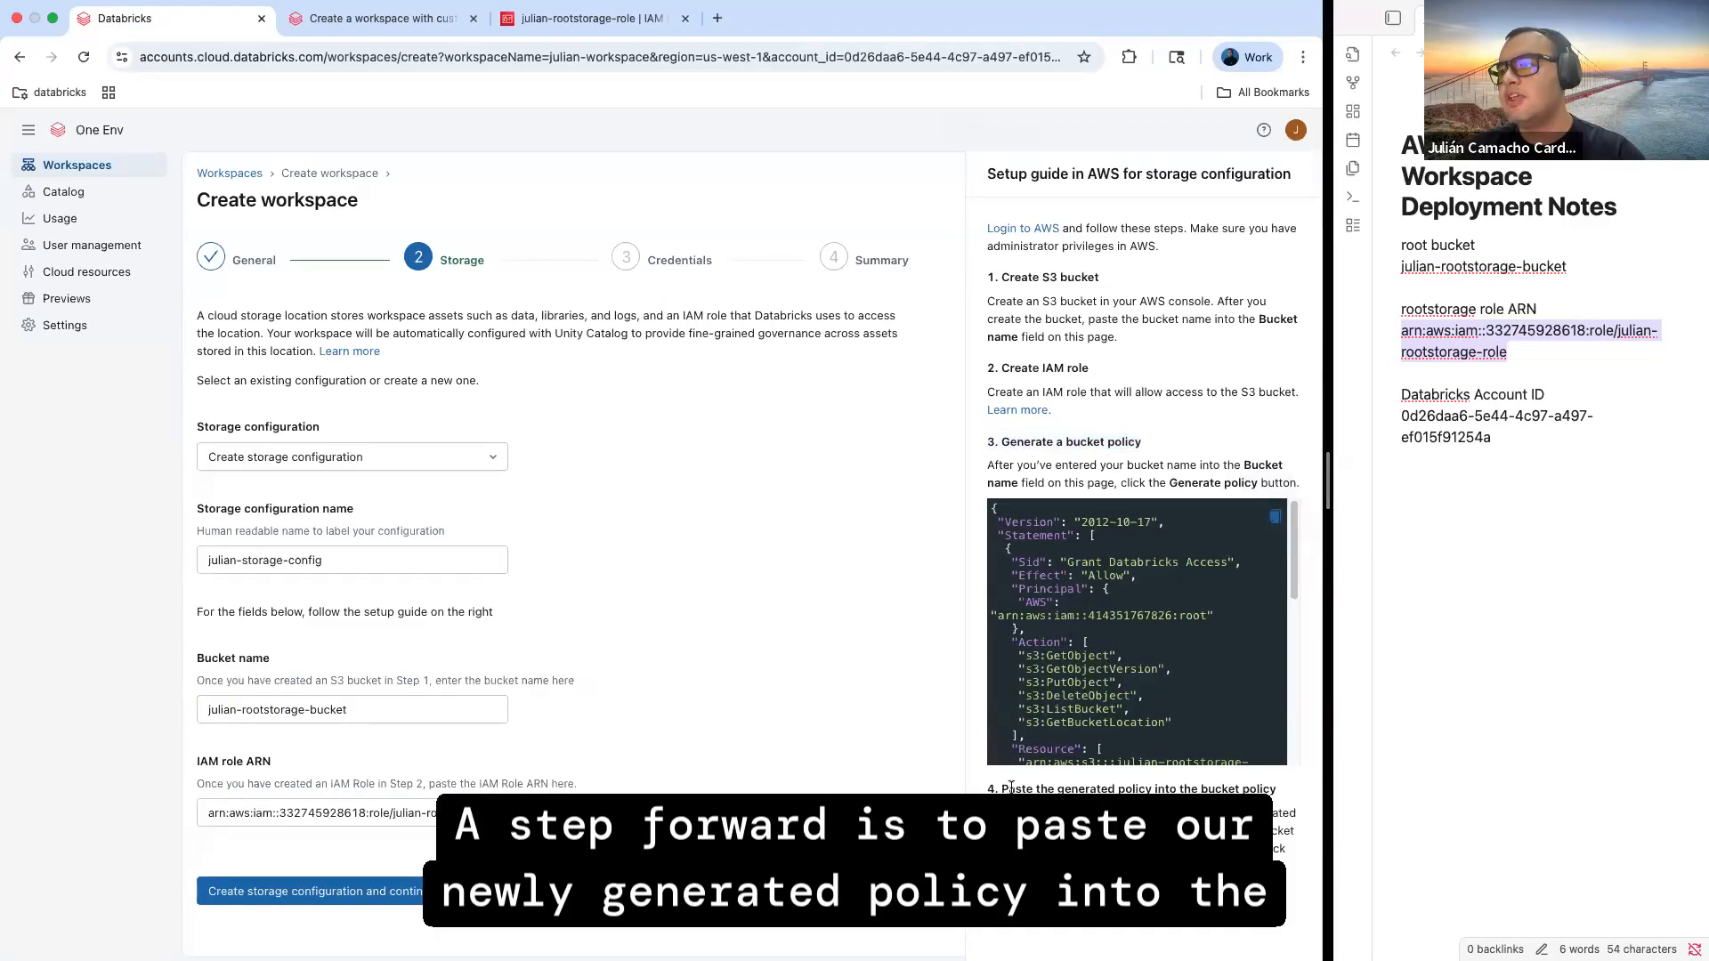
{"action": "left_click_drag", "start_coordinate": [1002, 783], "coordinate": [1278, 789]}
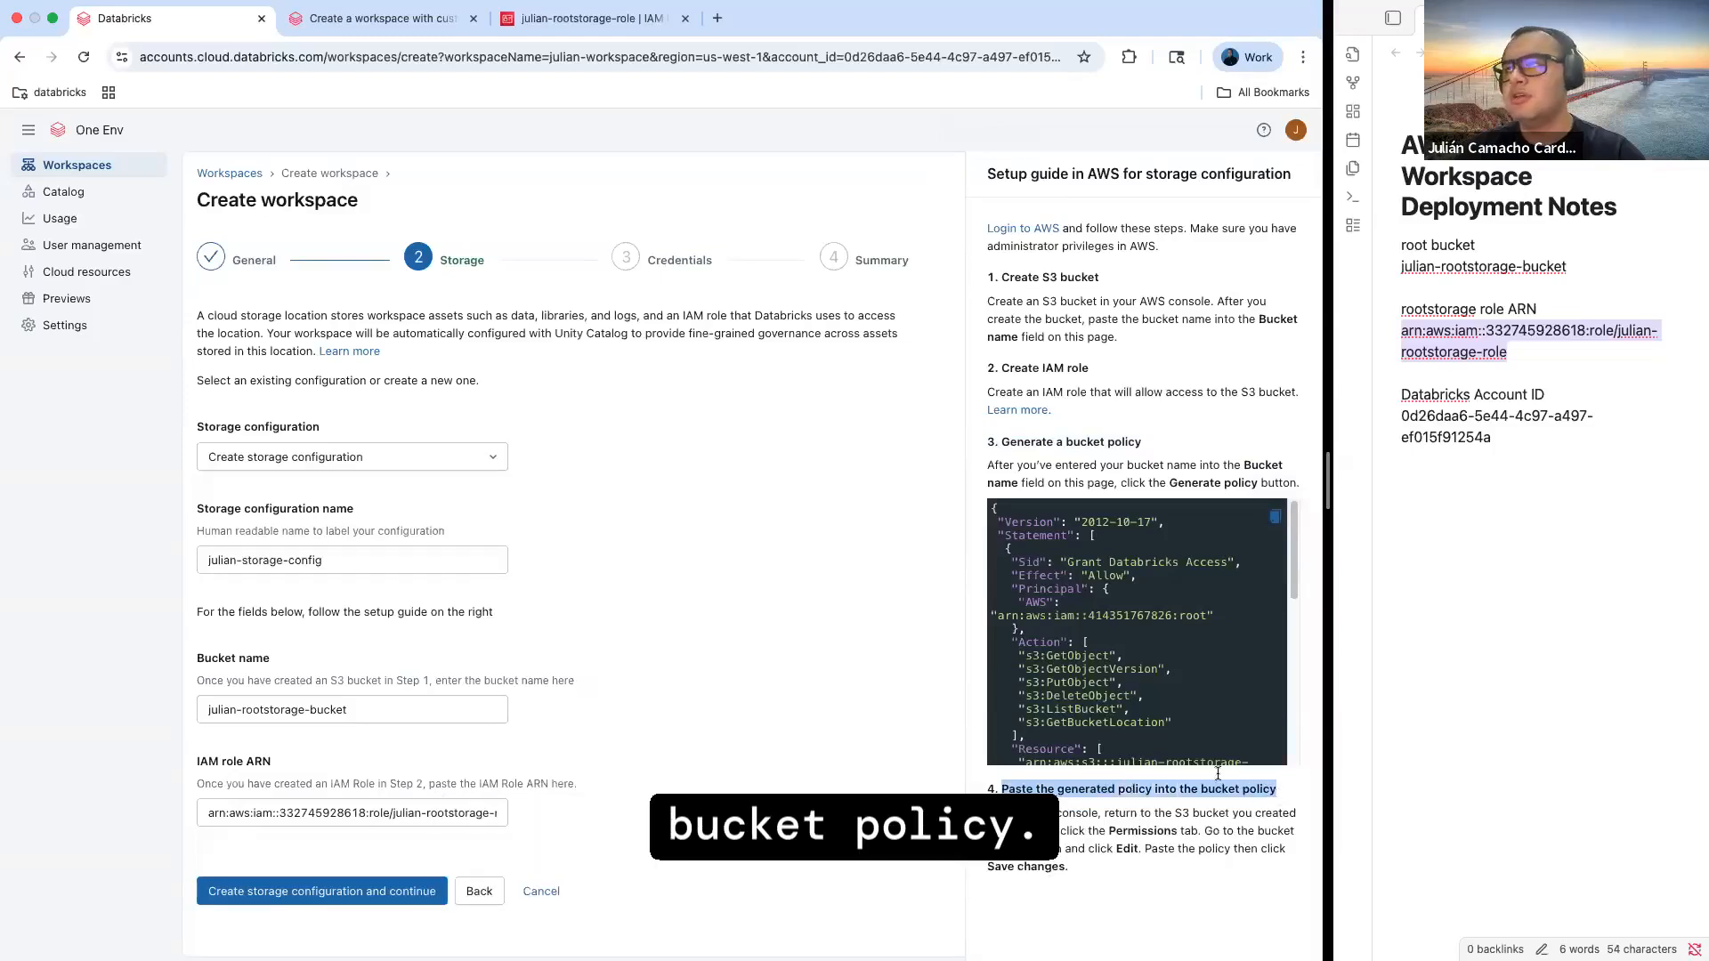
In AWS S3, find julian-rootstorage-bucket and open its permissions at the bucket policy section
{"action": "left_click", "coordinate": [575, 25]}
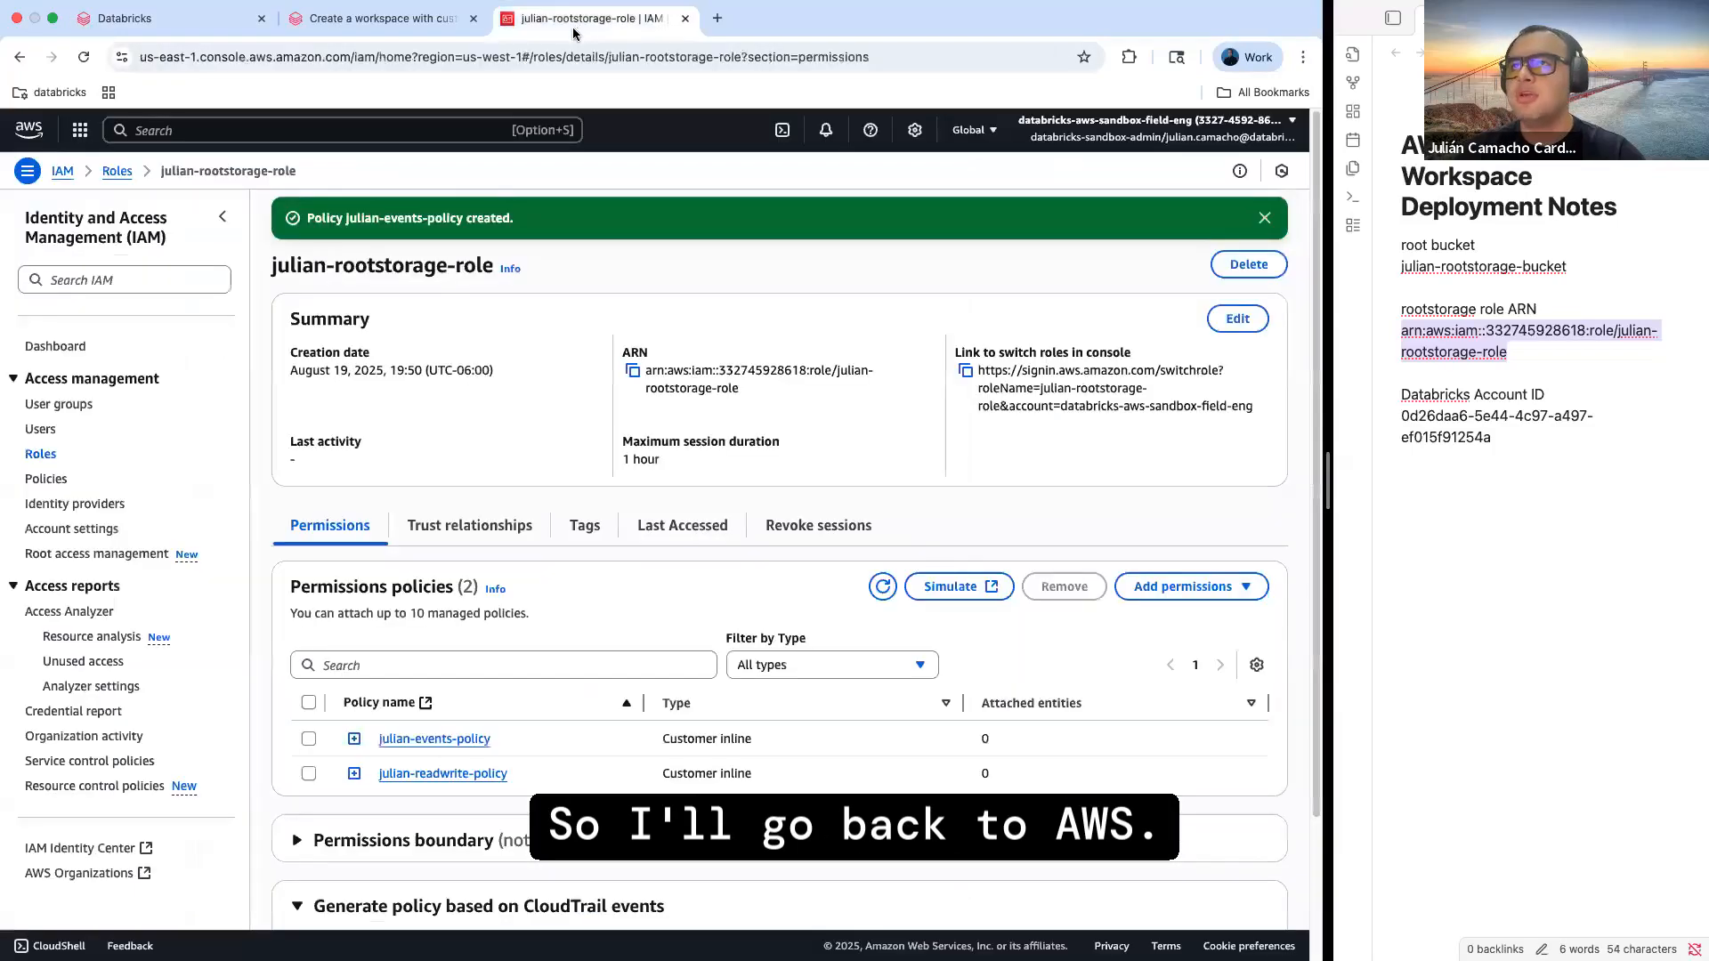
{"action": "left_click", "coordinate": [435, 122]}
{"action": "type", "text": "s3"}
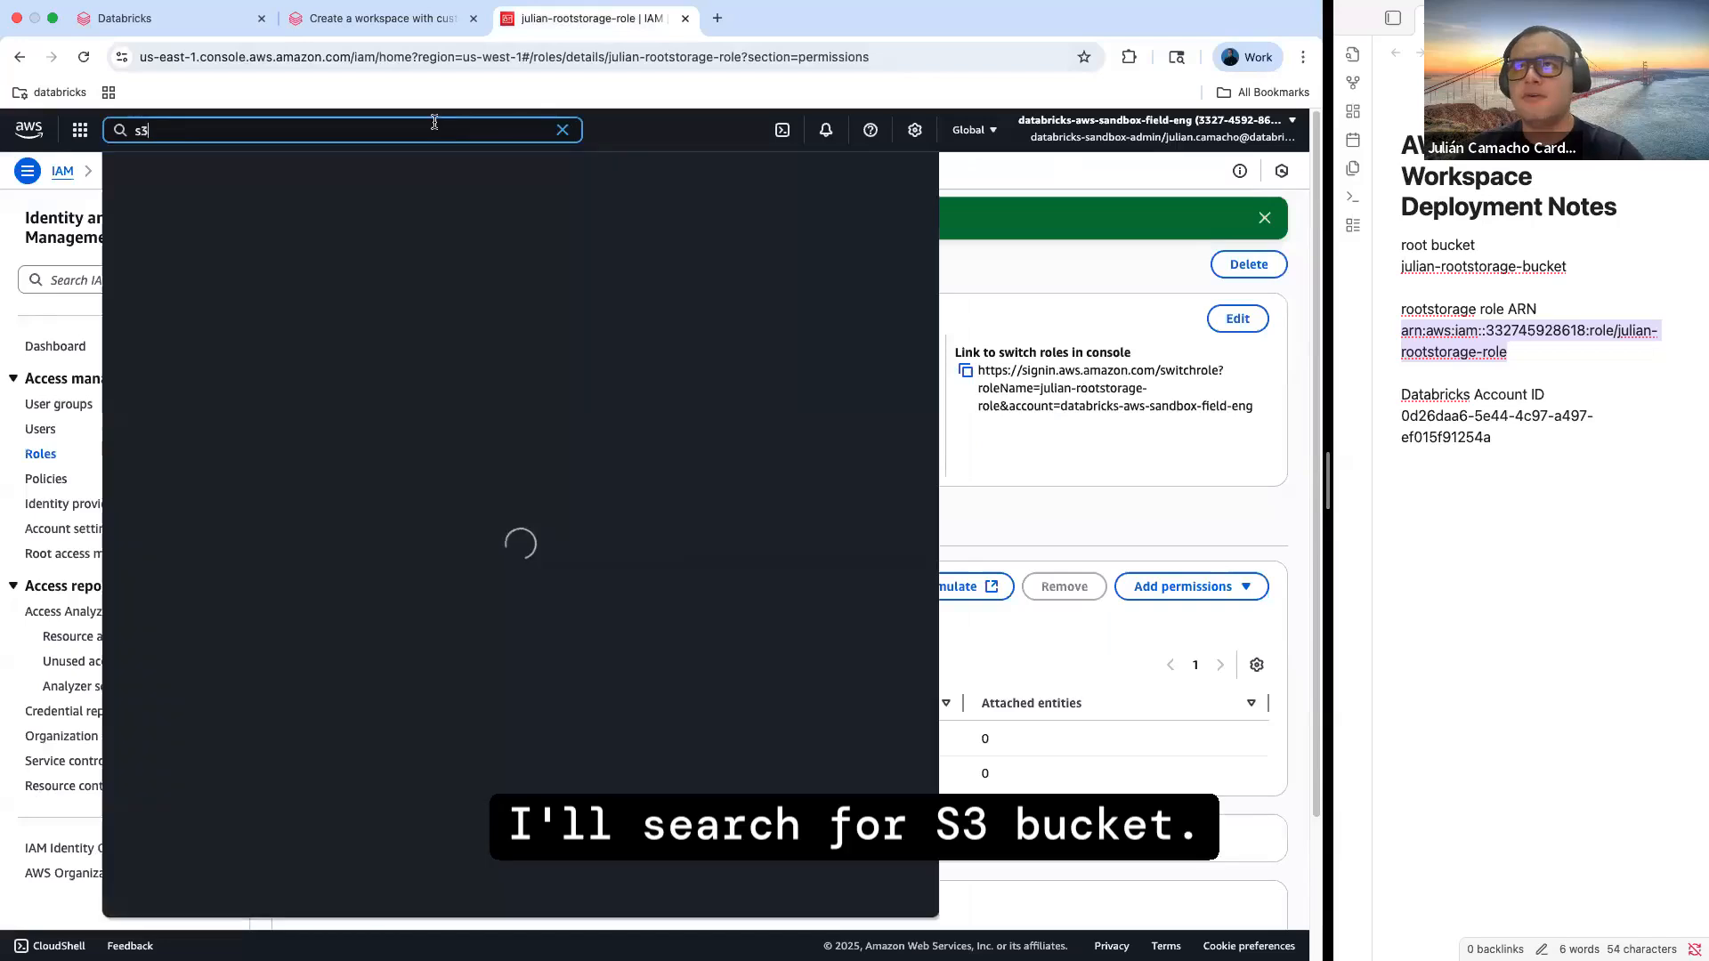
{"action": "left_click", "coordinate": [389, 228]}
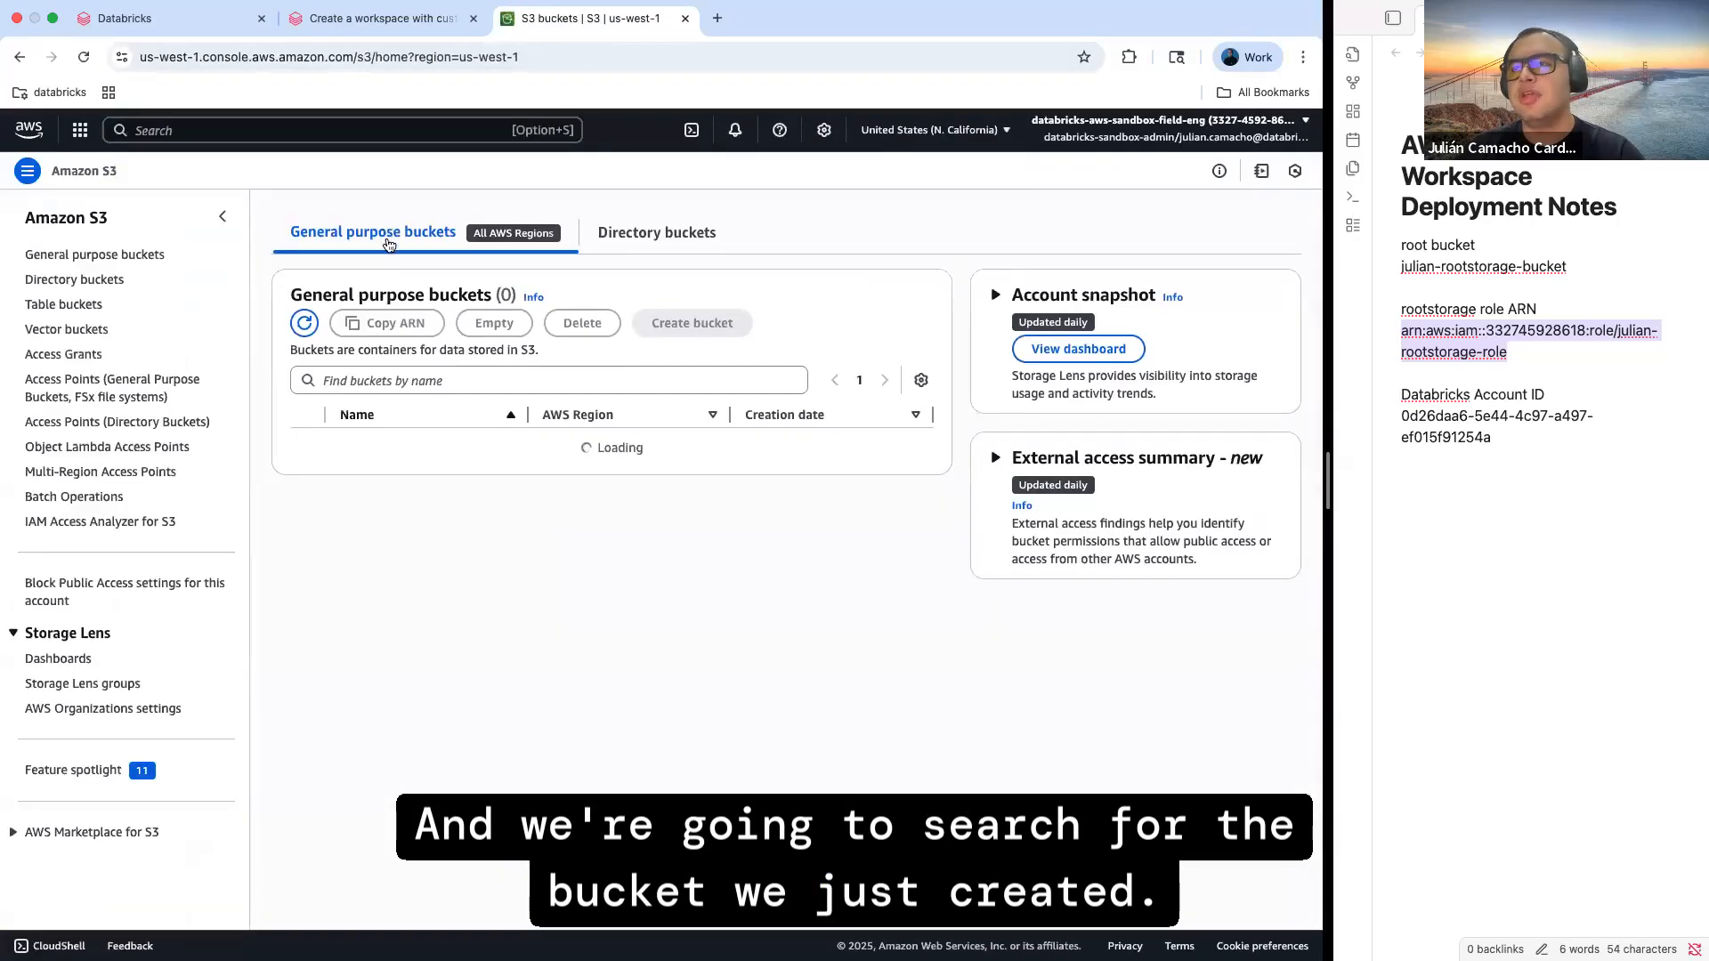
{"action": "left_click", "coordinate": [392, 380]}
{"action": "type", "text": "julian"}
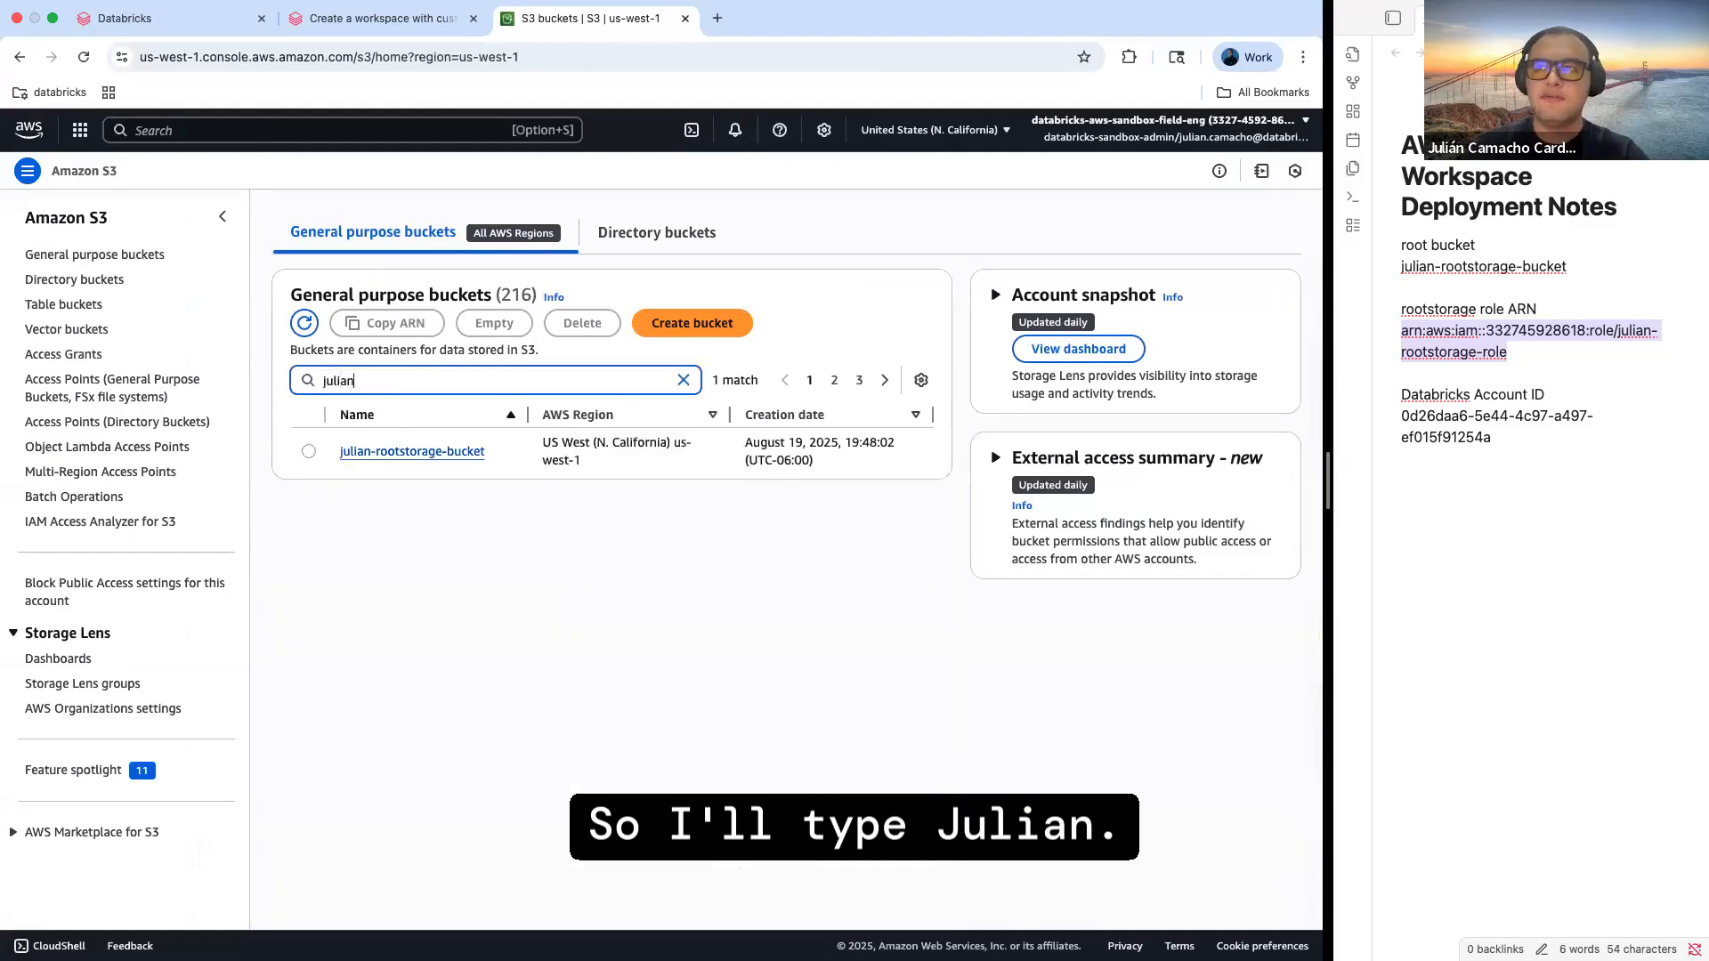
{"action": "left_click", "coordinate": [395, 454]}
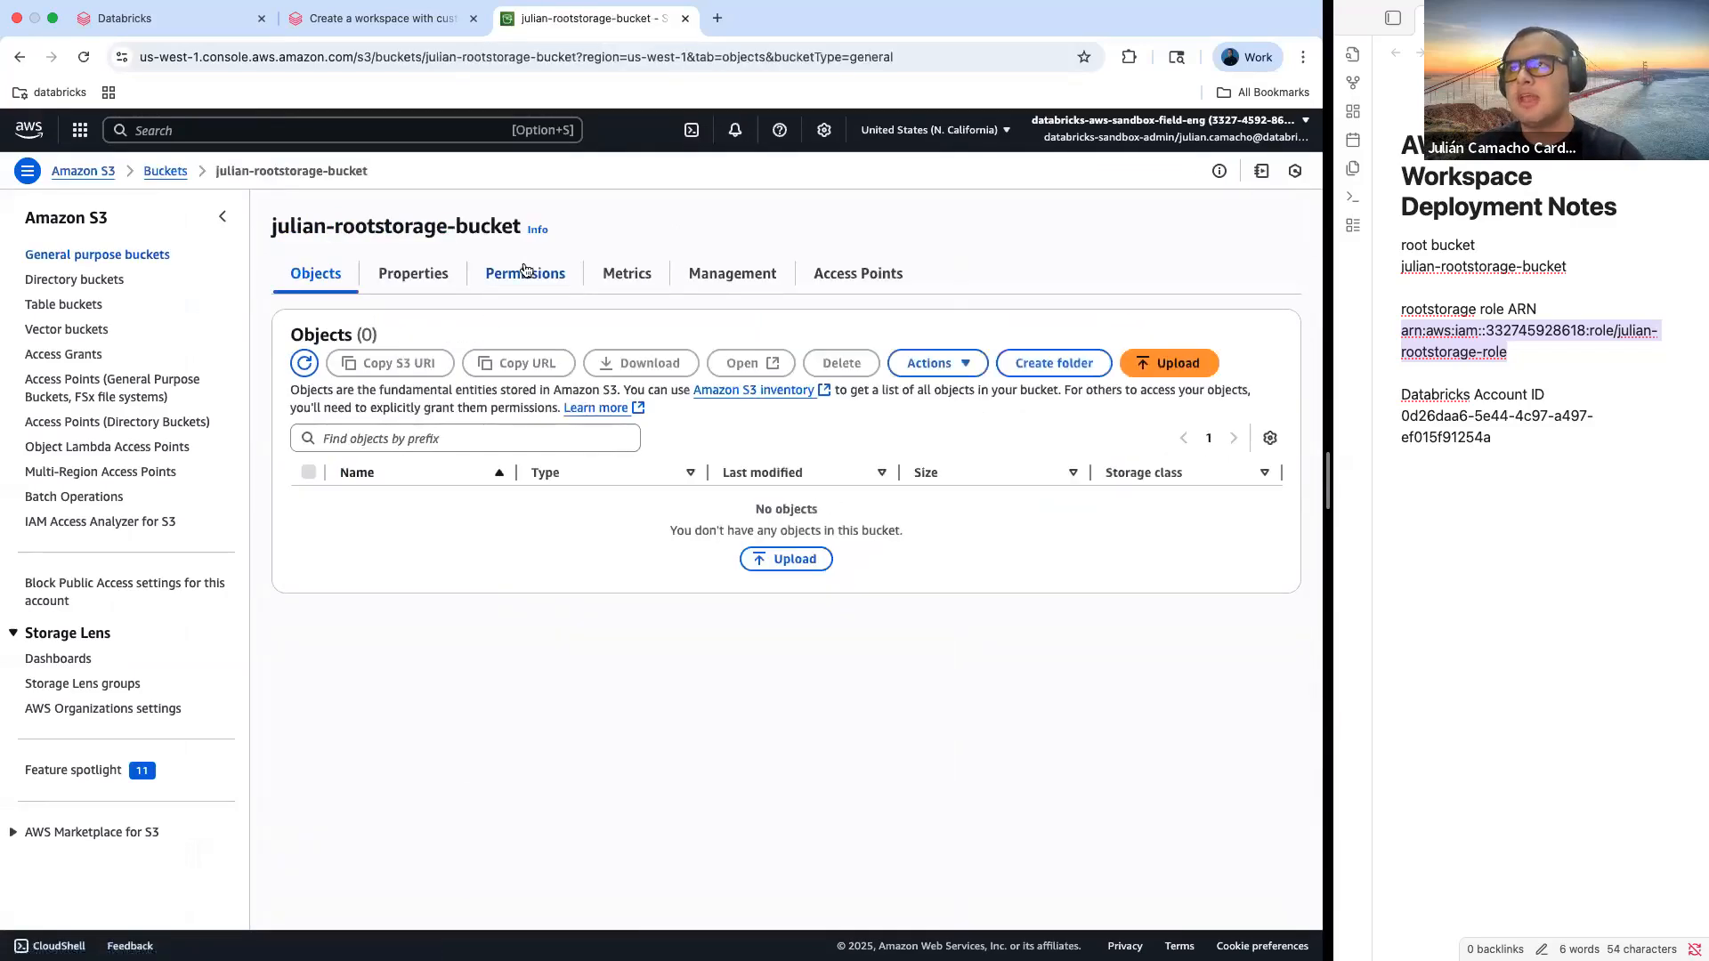
{"action": "left_click", "coordinate": [519, 273]}
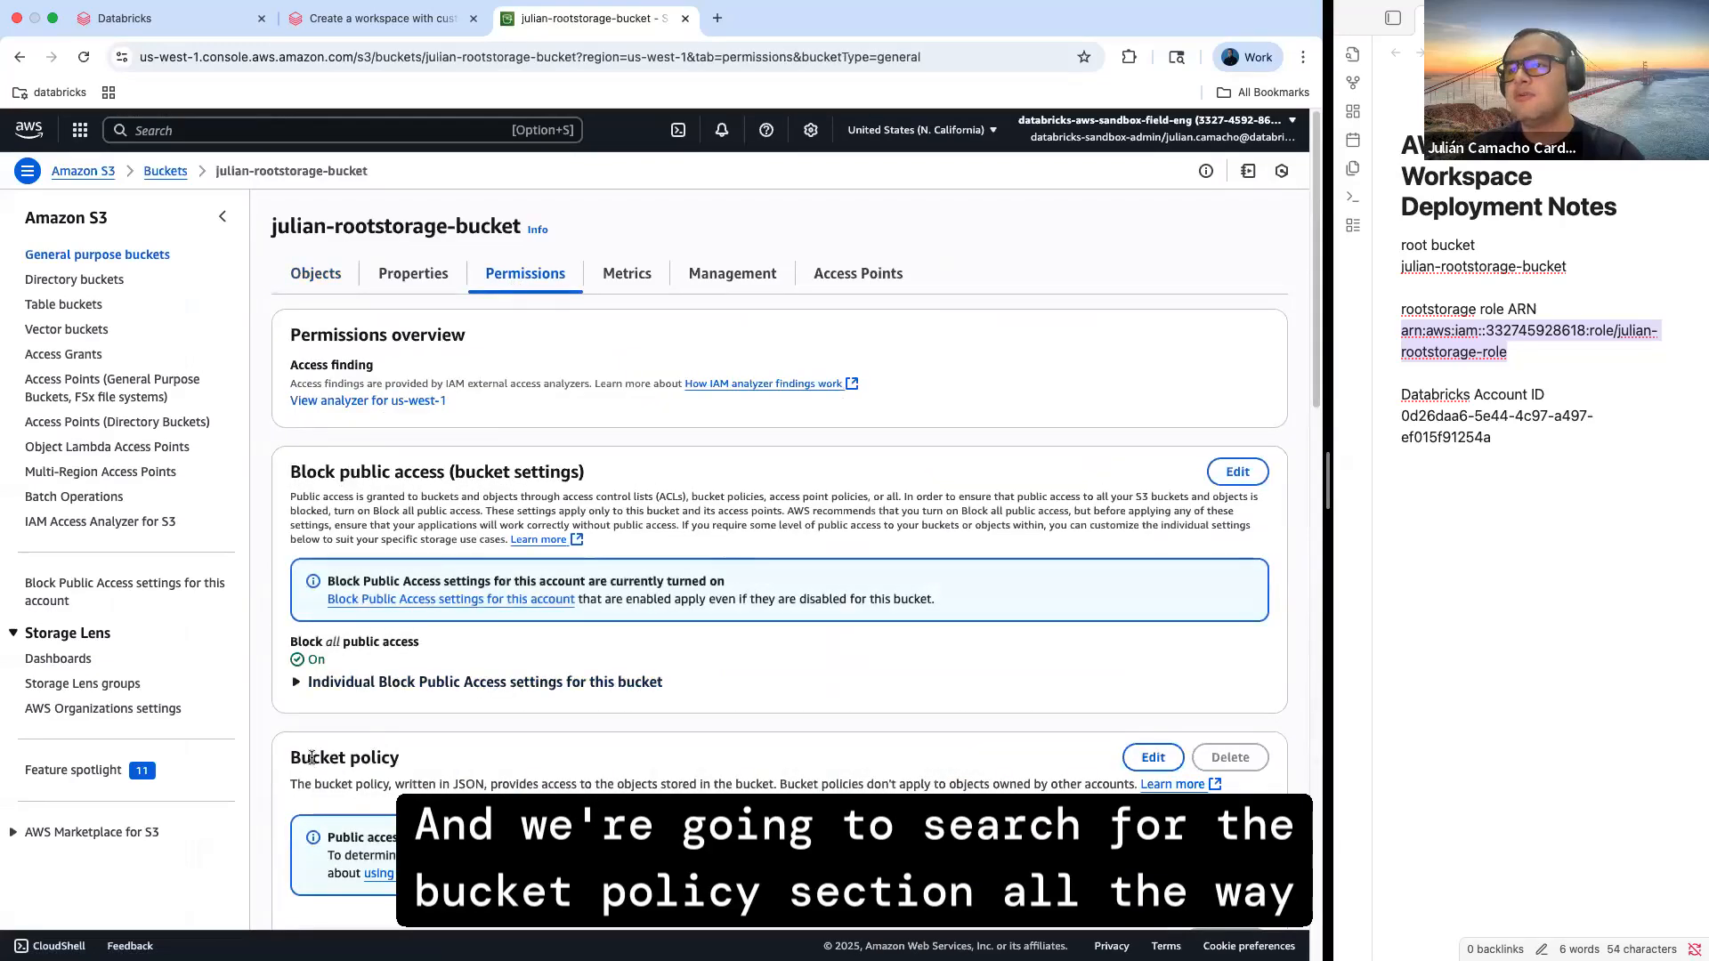
{"action": "left_click_drag", "start_coordinate": [288, 758], "coordinate": [398, 758]}
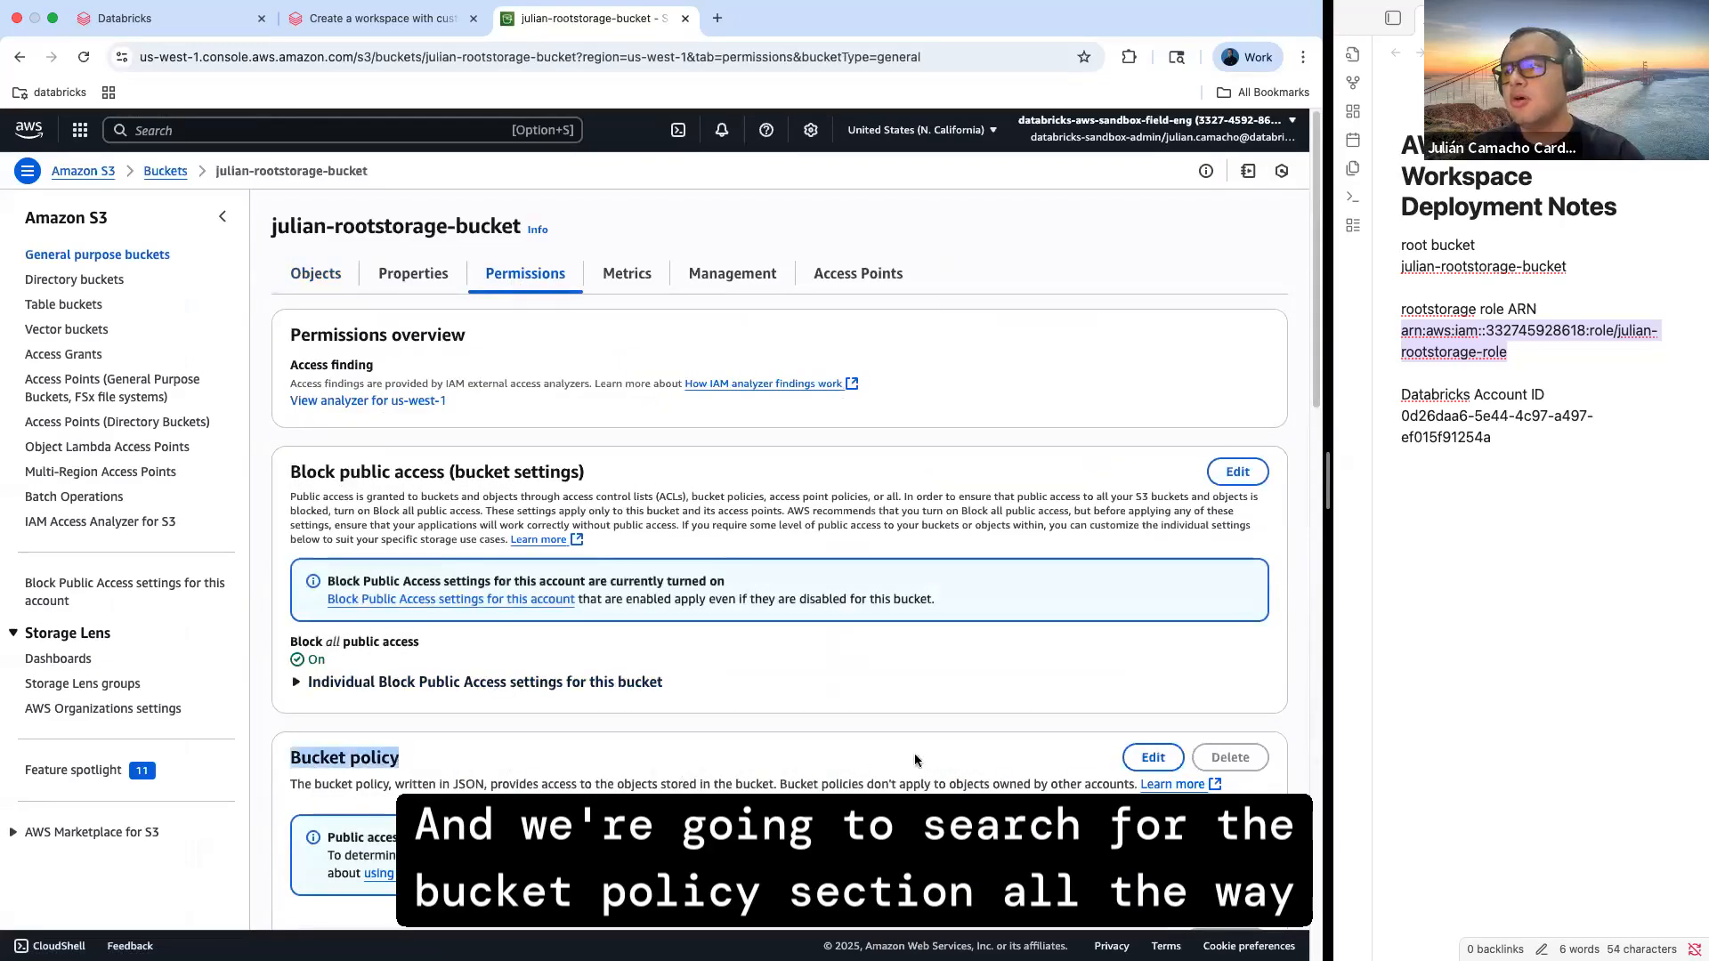
Edit the bucket policy of julian-rootstorage-bucket, insert the copied policy JSON and save the changes
{"action": "left_click", "coordinate": [1146, 757]}
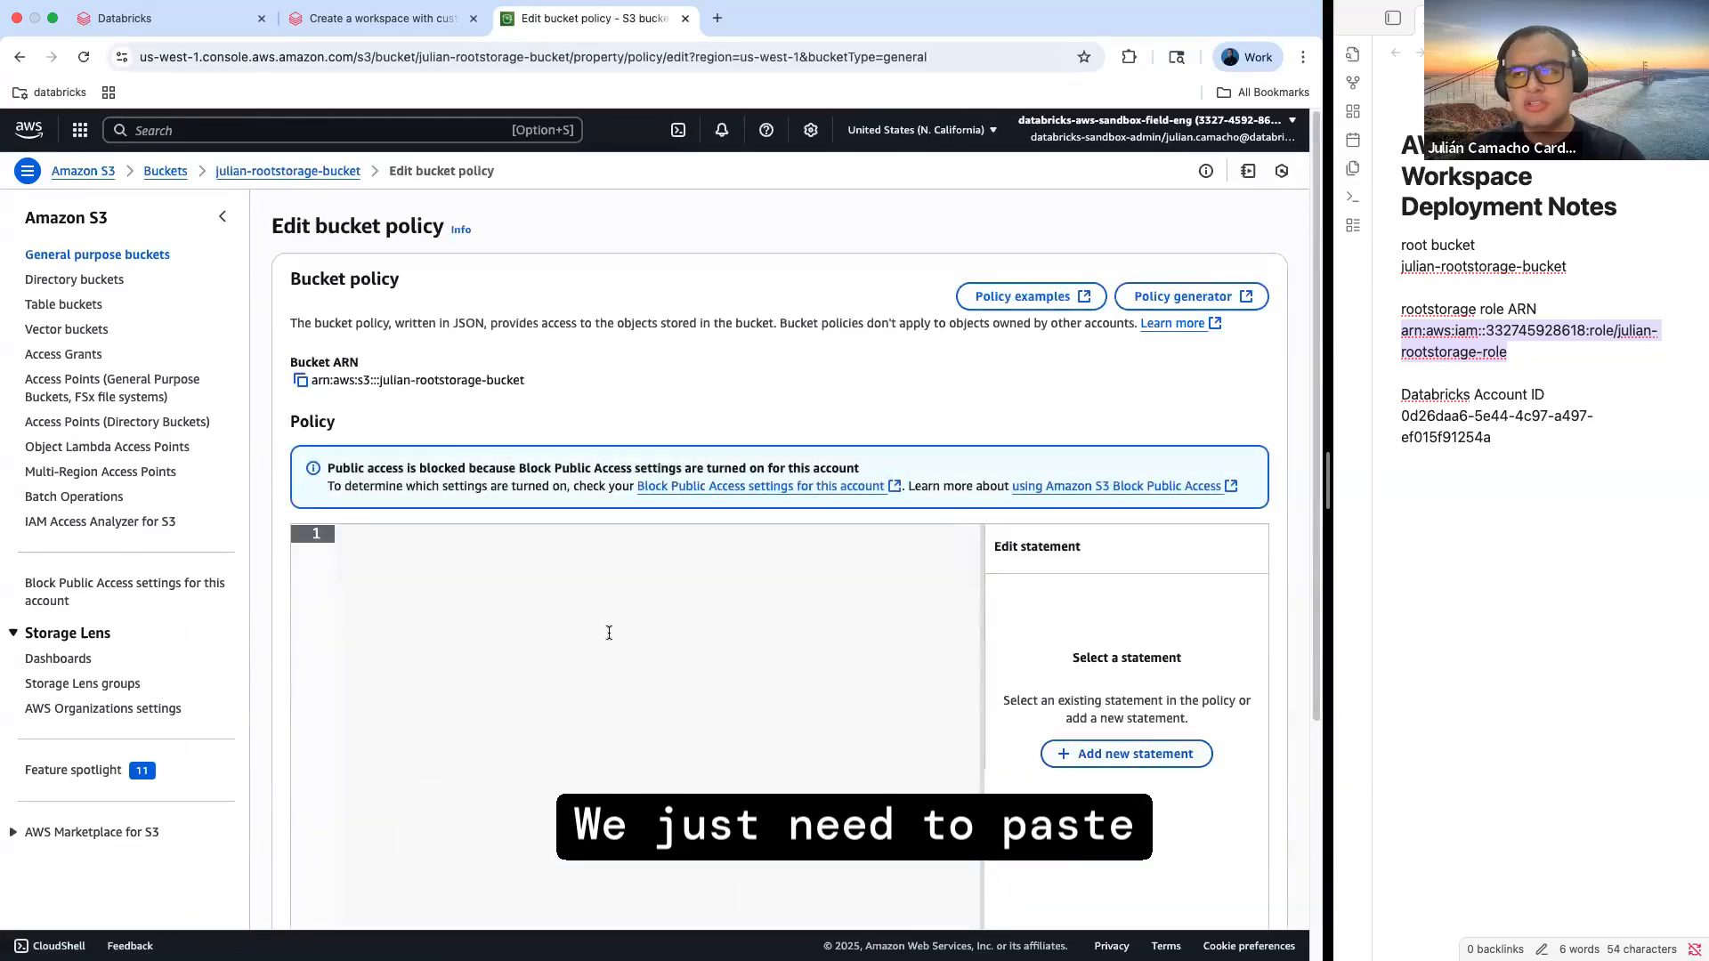
{"action": "key", "text": "super+v"}
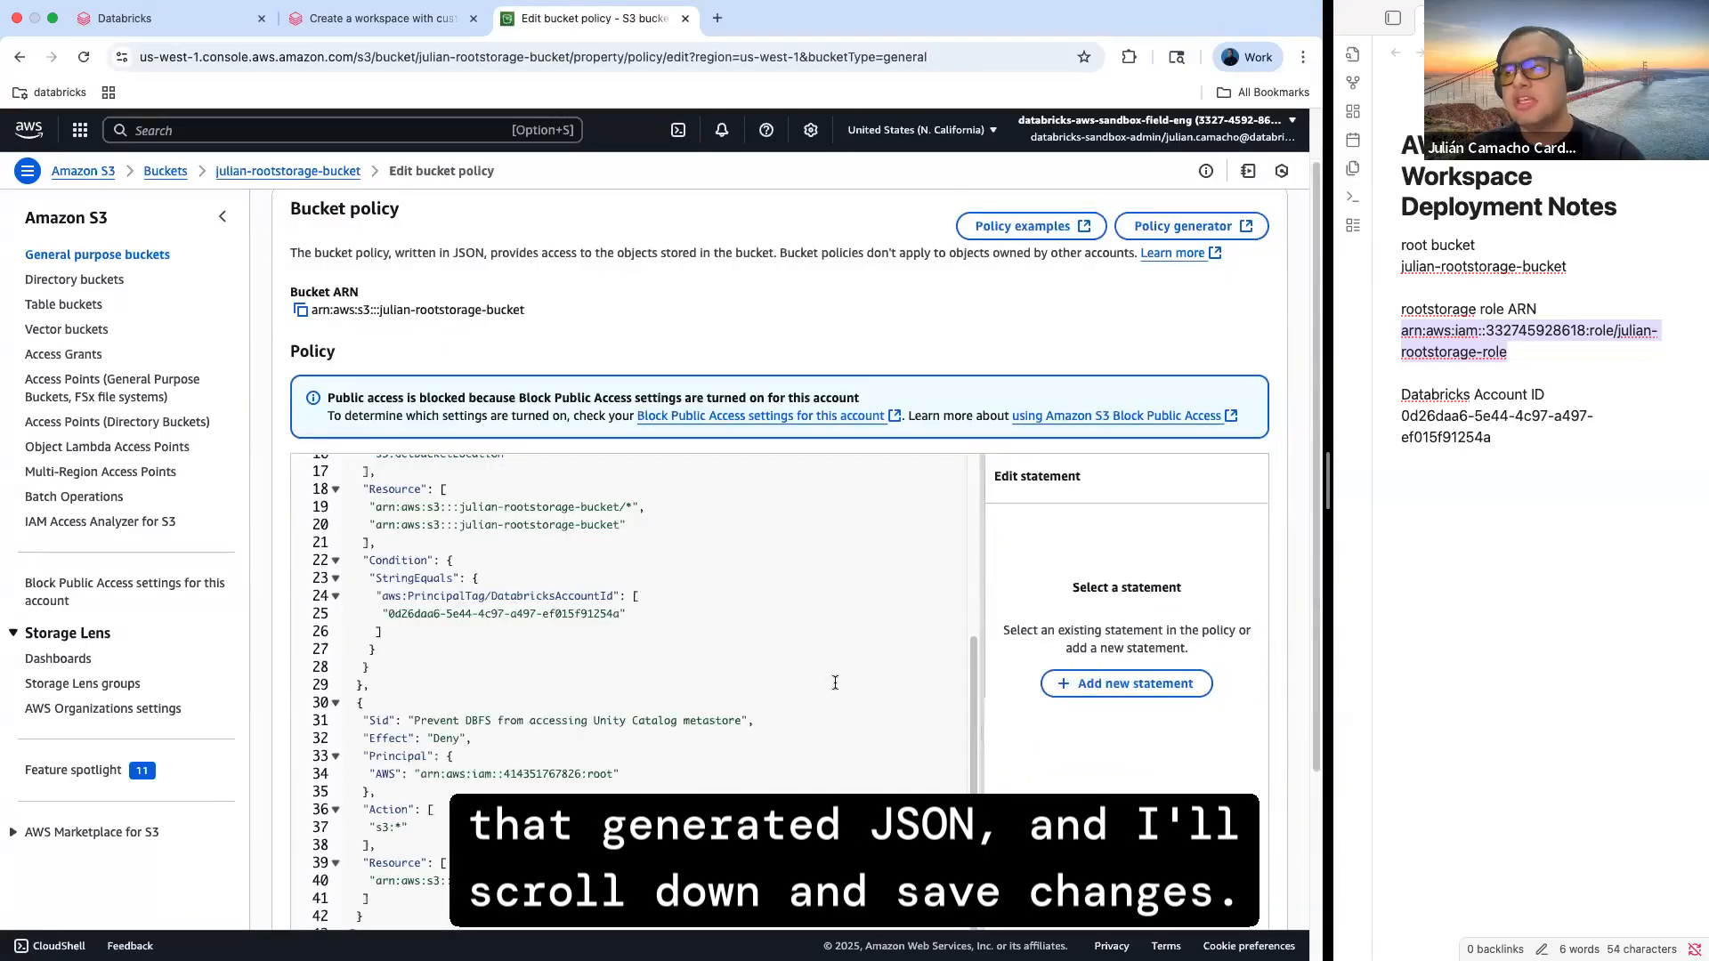
{"action": "scroll", "coordinate": [864, 690], "scroll_direction": "down", "scroll_amount": 3}
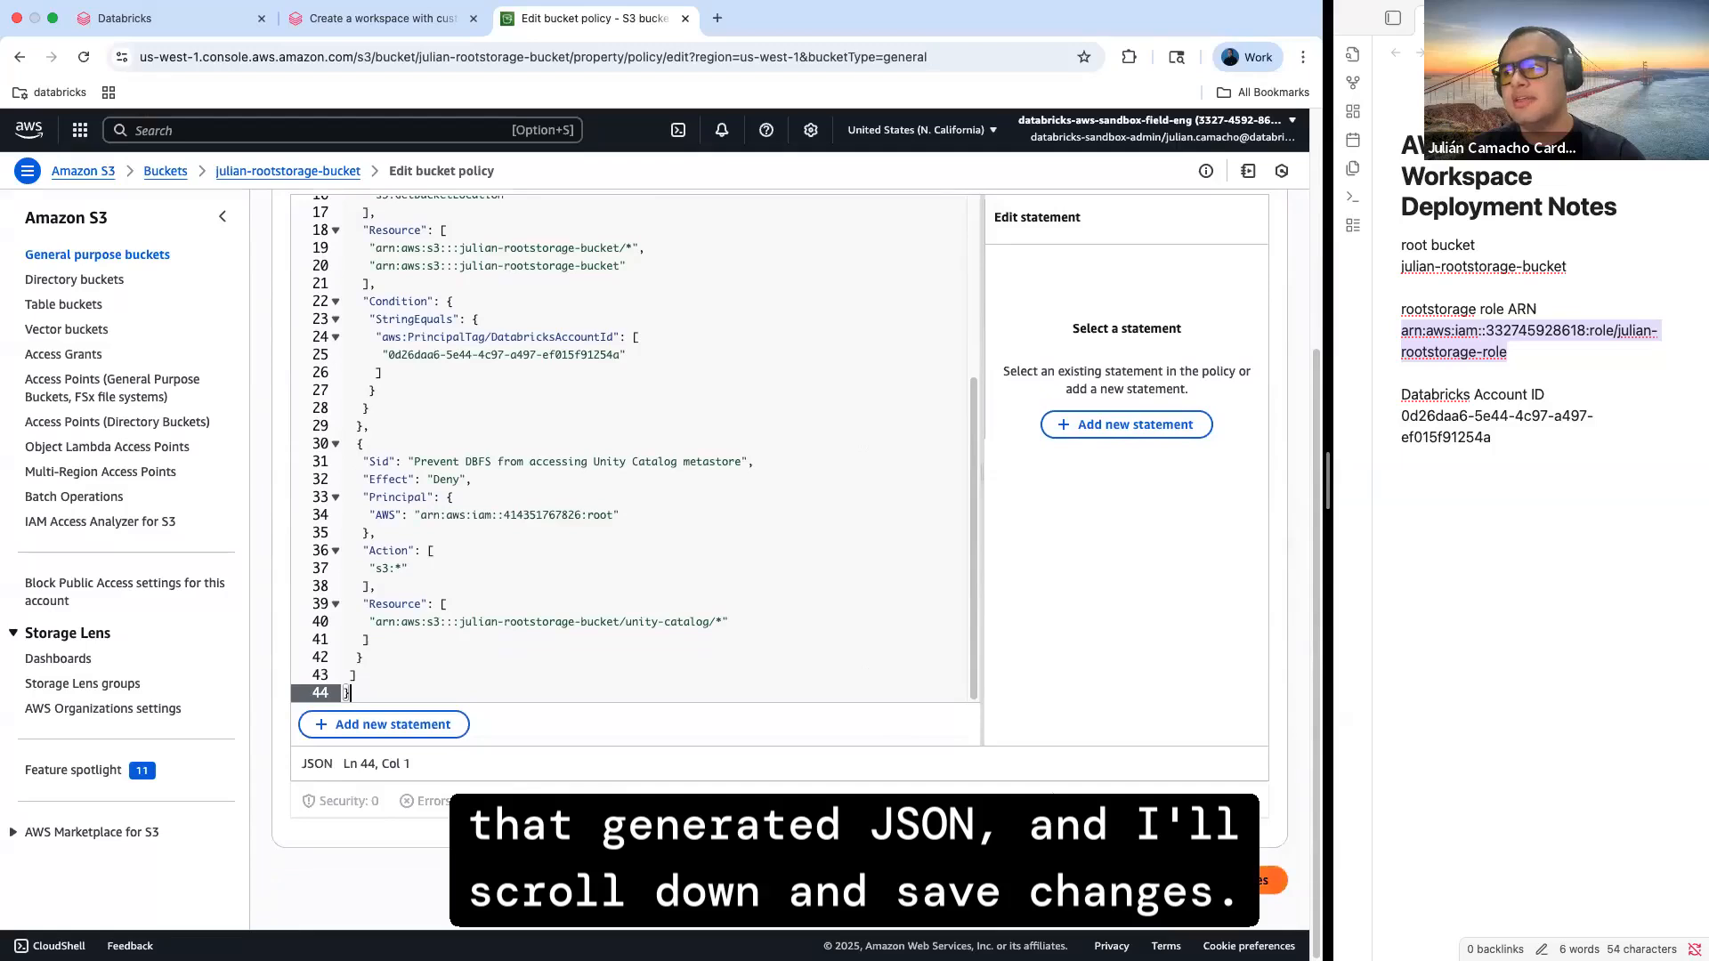
{"action": "left_click", "coordinate": [1214, 880]}
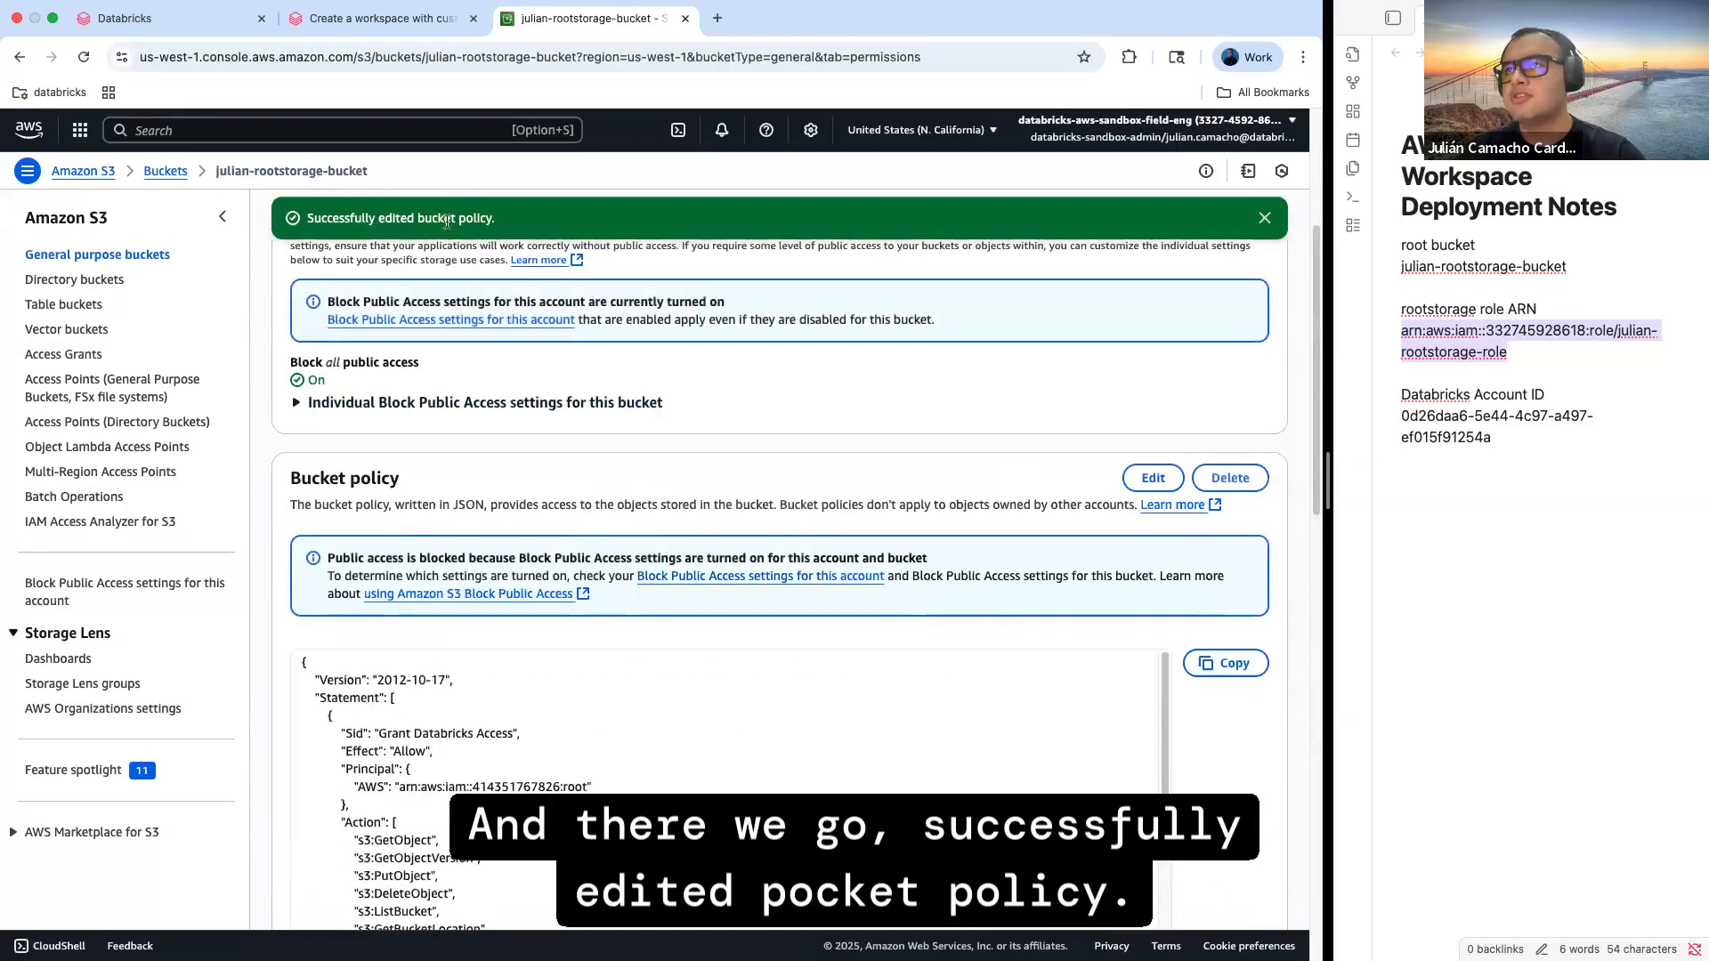
In Databricks, create the storage configuration and add new credentials with the configuration name julian-credential-config
{"action": "left_click", "coordinate": [173, 21]}
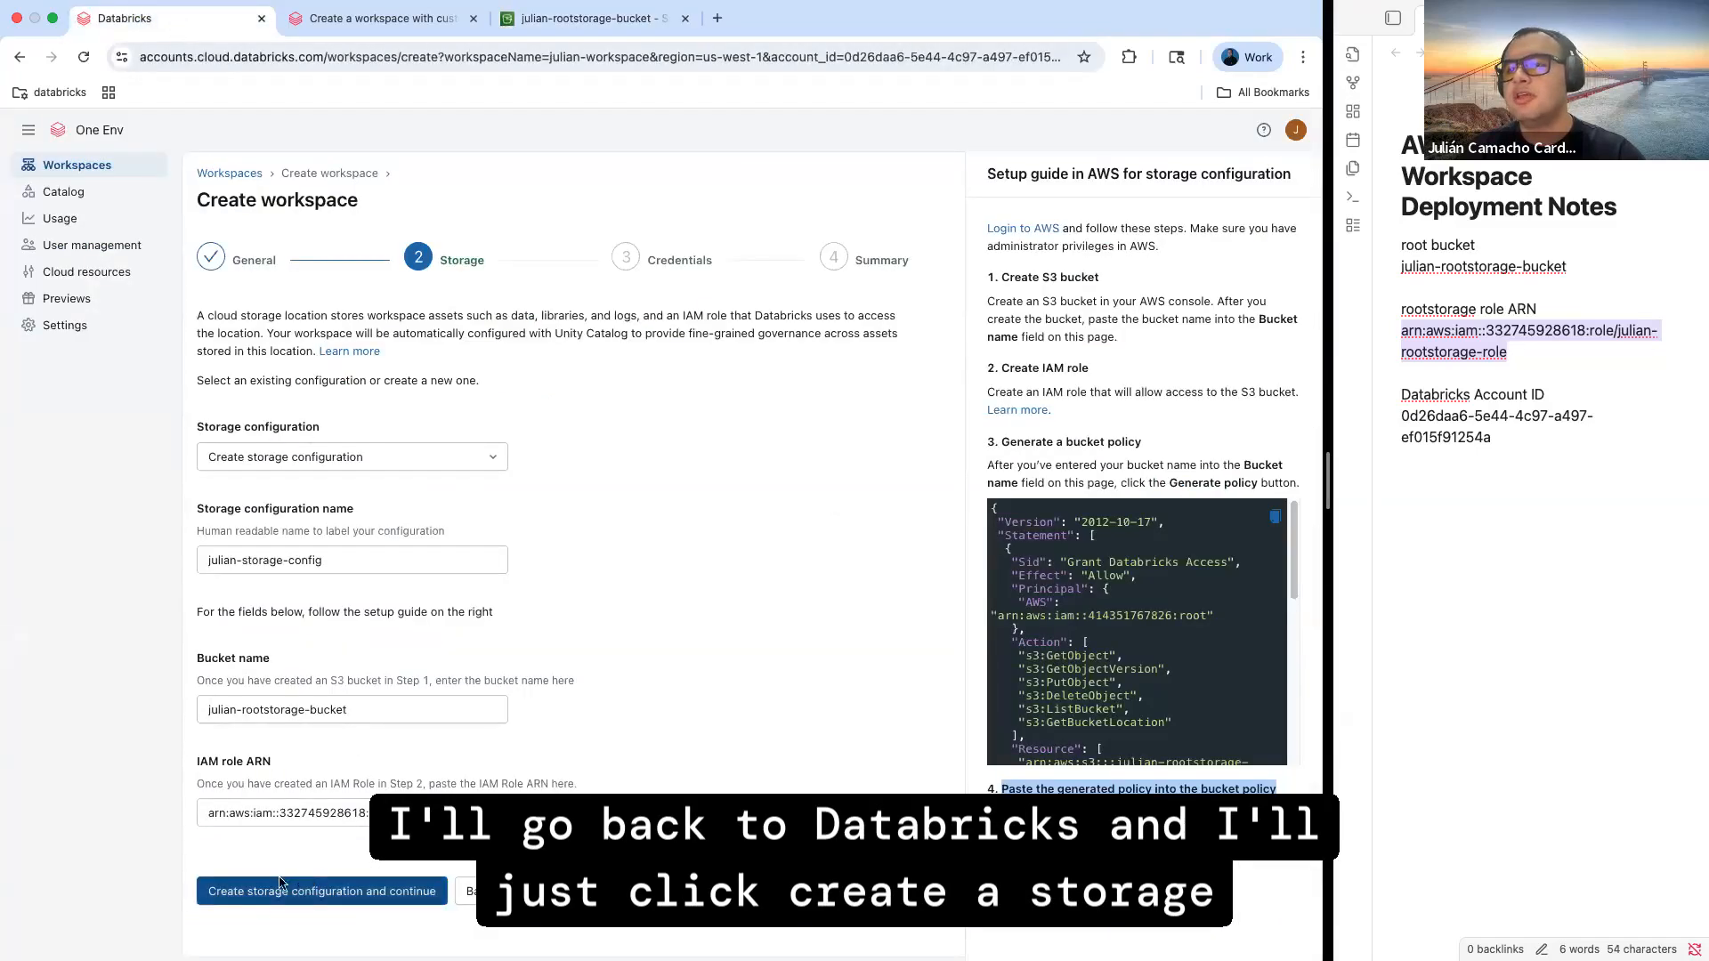
{"action": "left_click", "coordinate": [313, 894]}
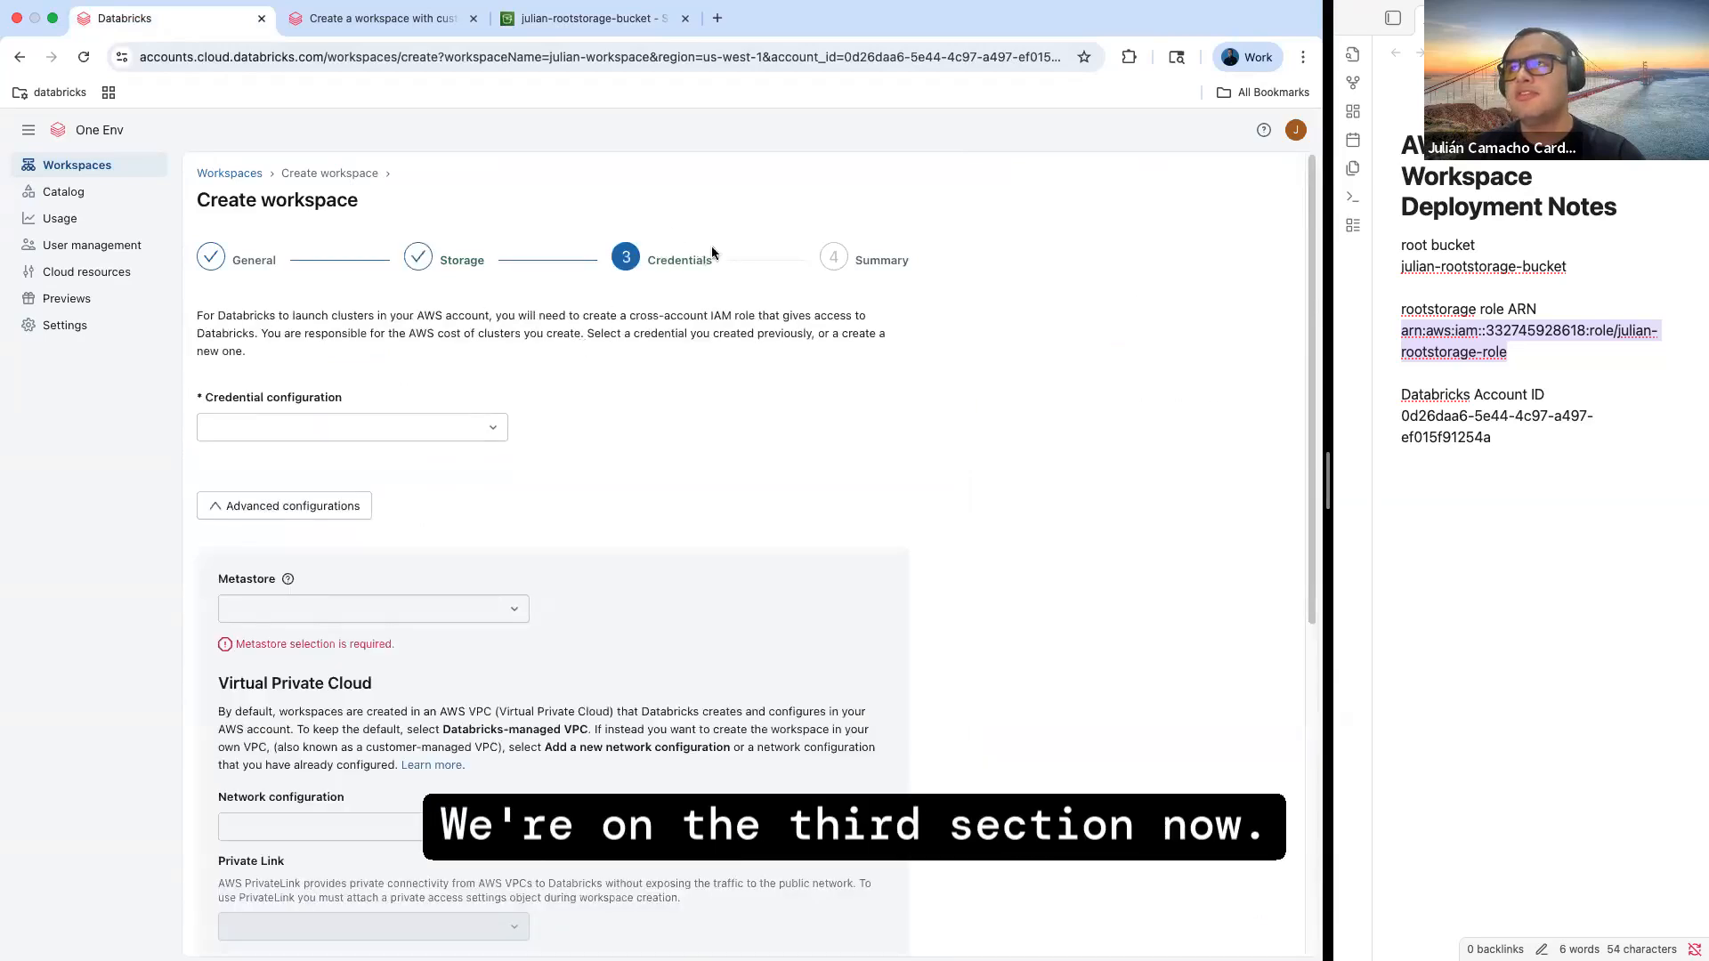
{"action": "left_click", "coordinate": [381, 430]}
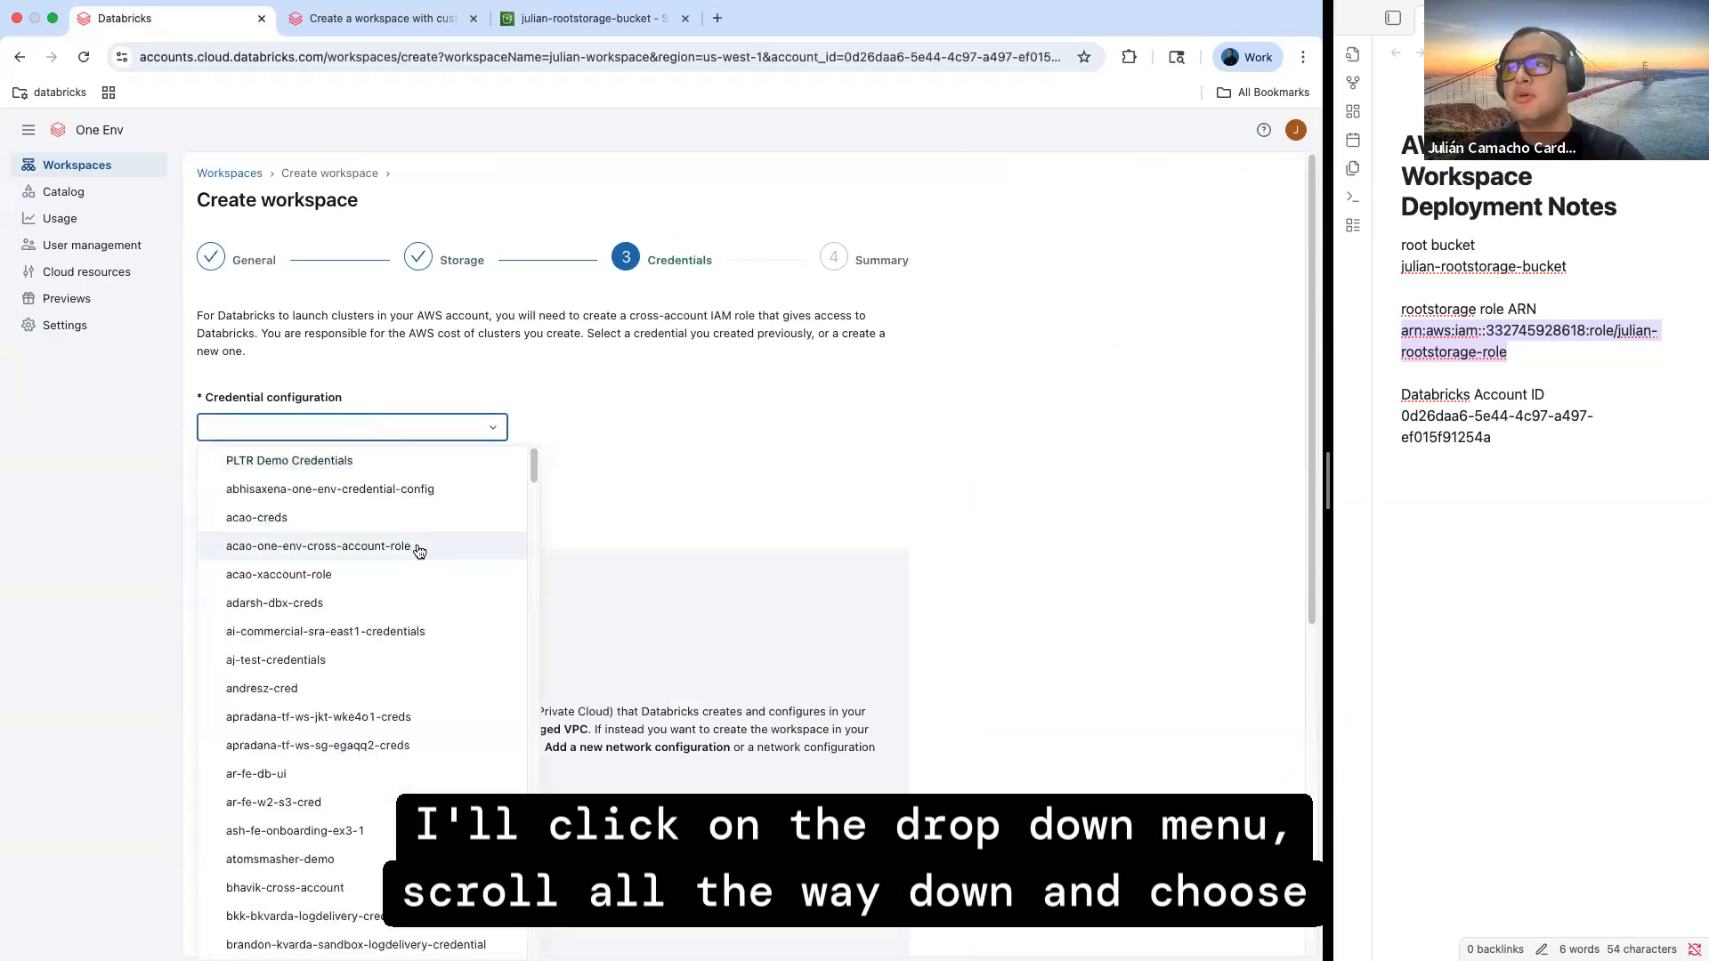
{"action": "scroll", "coordinate": [418, 552], "scroll_direction": "down", "scroll_amount": 20}
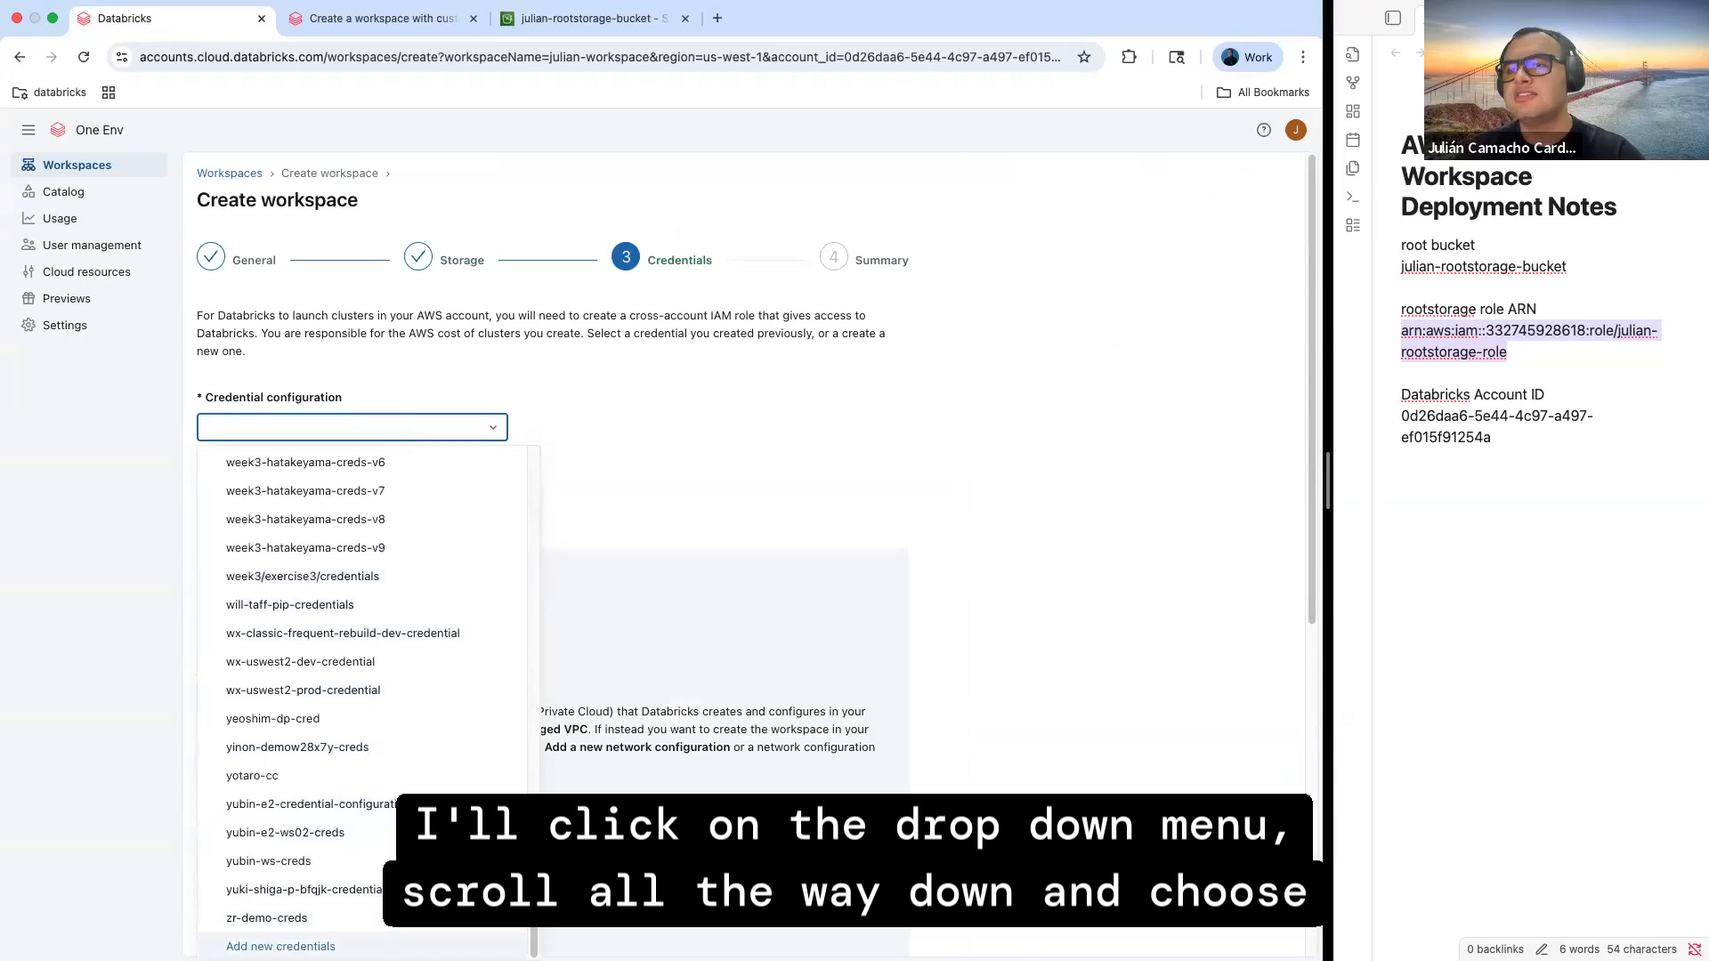
{"action": "left_click", "coordinate": [300, 945]}
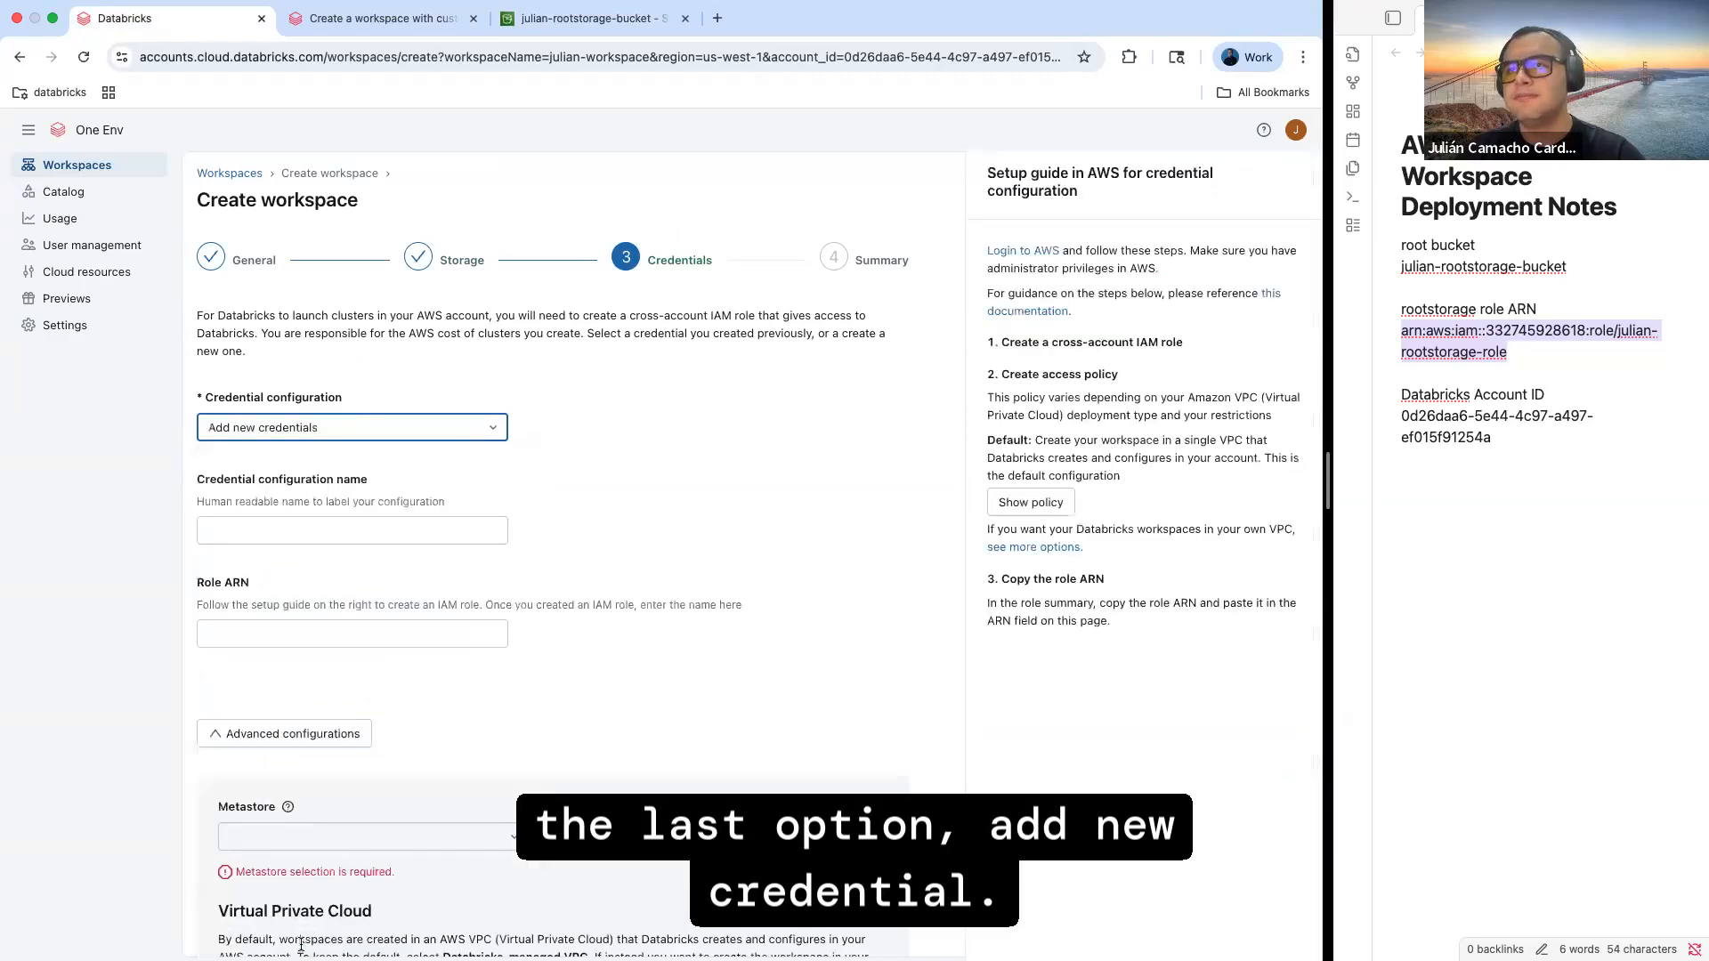
{"action": "left_click", "coordinate": [272, 532]}
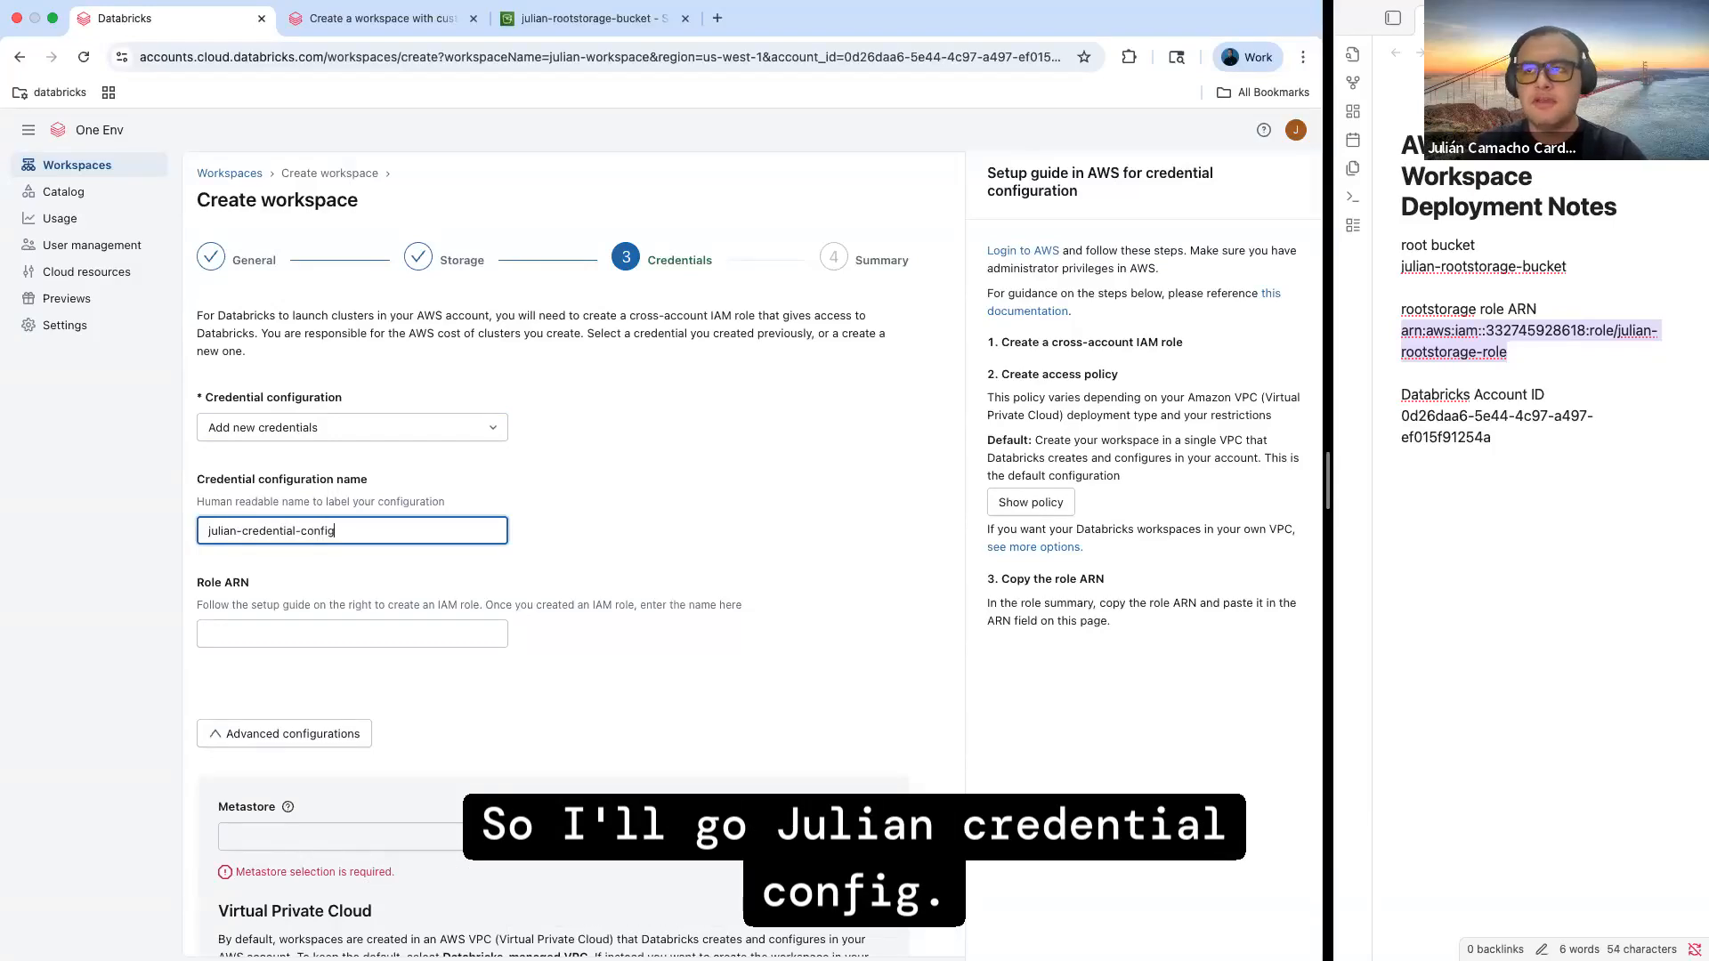
Review the role ARN instructions and the AWS setup guide for the credential configuration, including the cross-account IAM role step
{"action": "triple_click", "coordinate": [201, 584]}
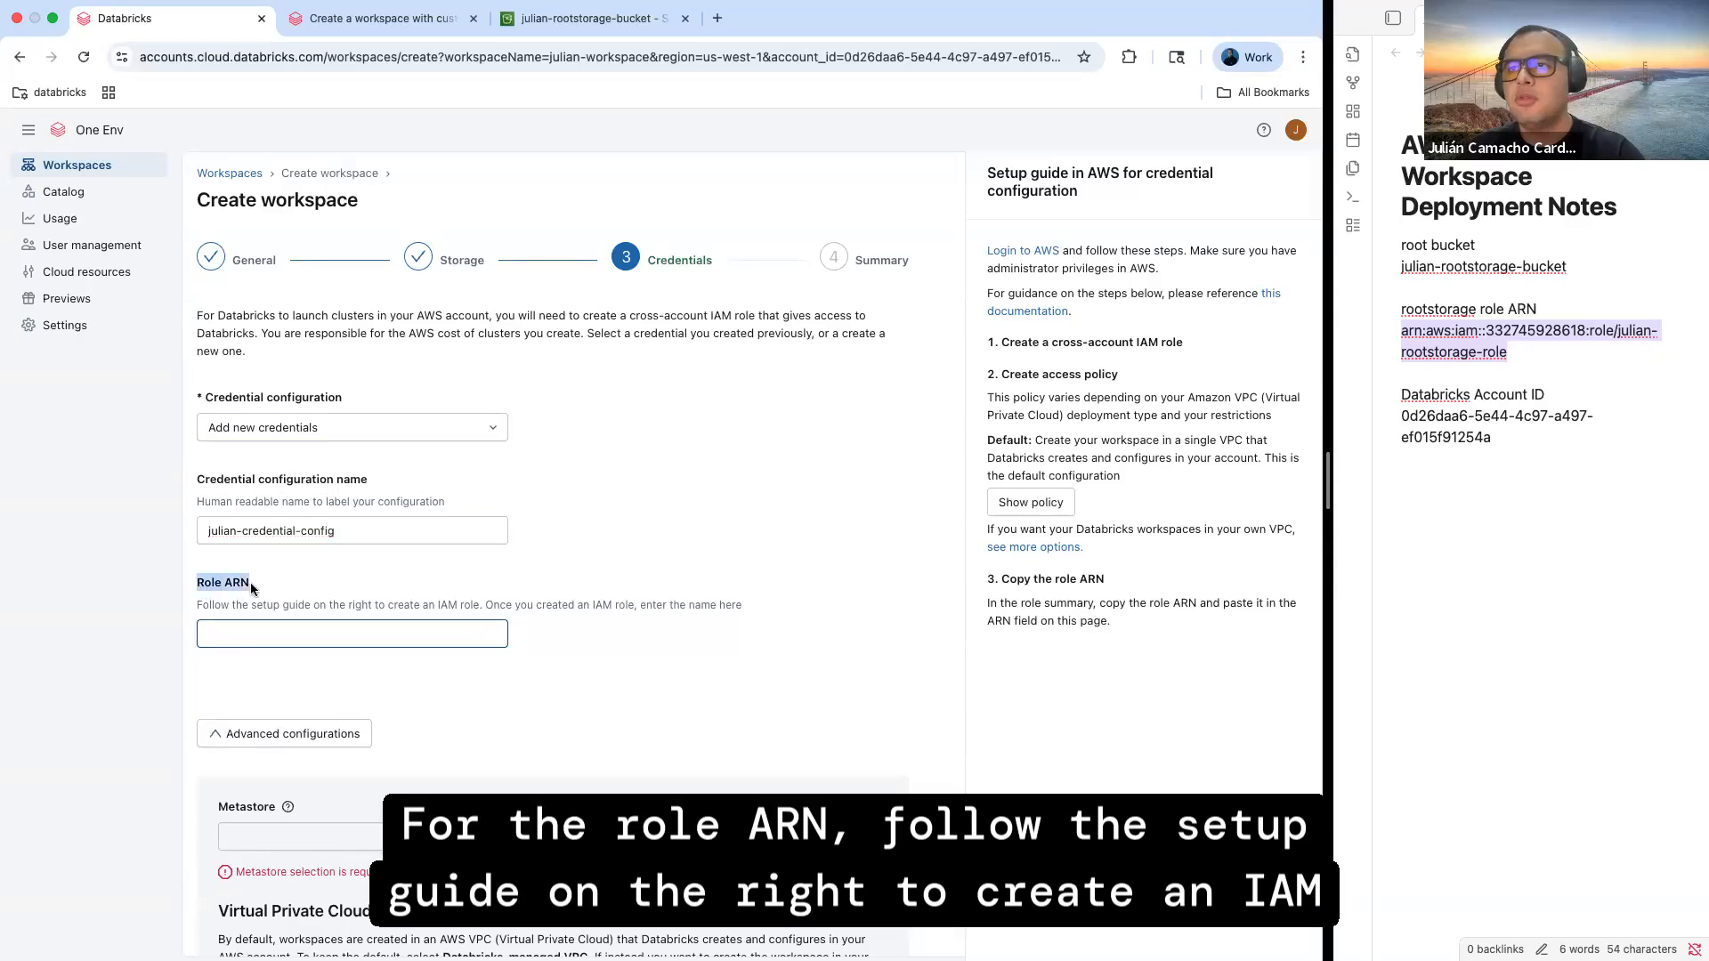
{"action": "left_click_drag", "start_coordinate": [212, 605], "coordinate": [724, 600]}
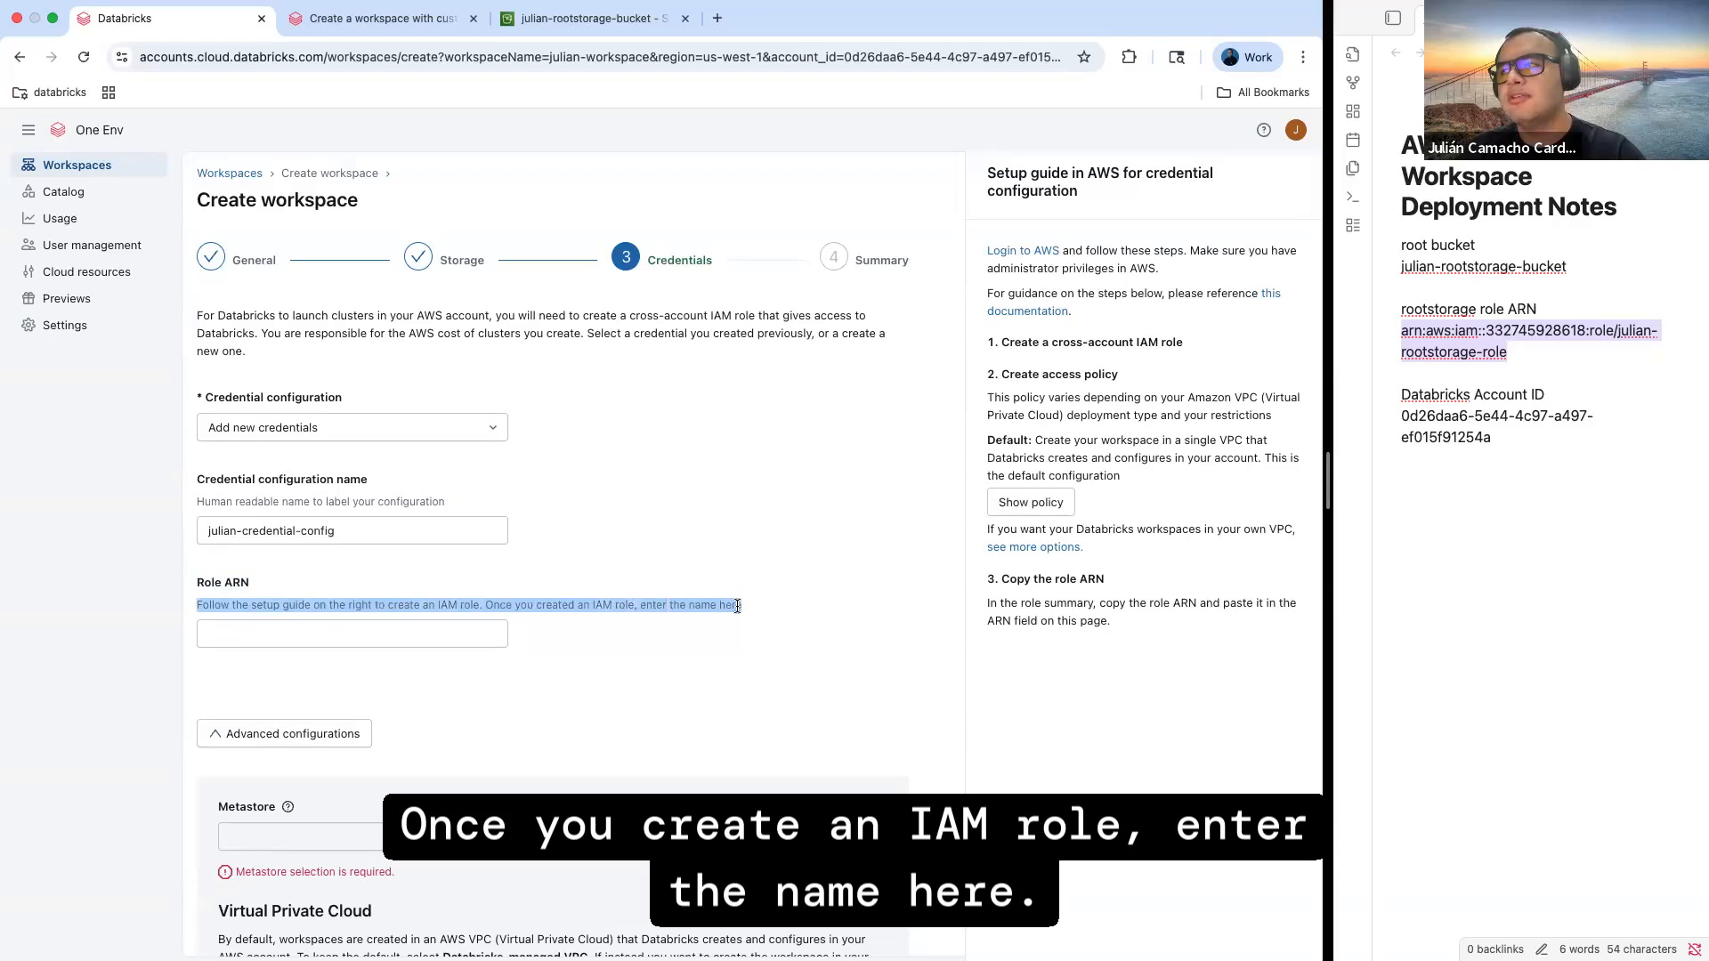
{"action": "left_click", "coordinate": [995, 178]}
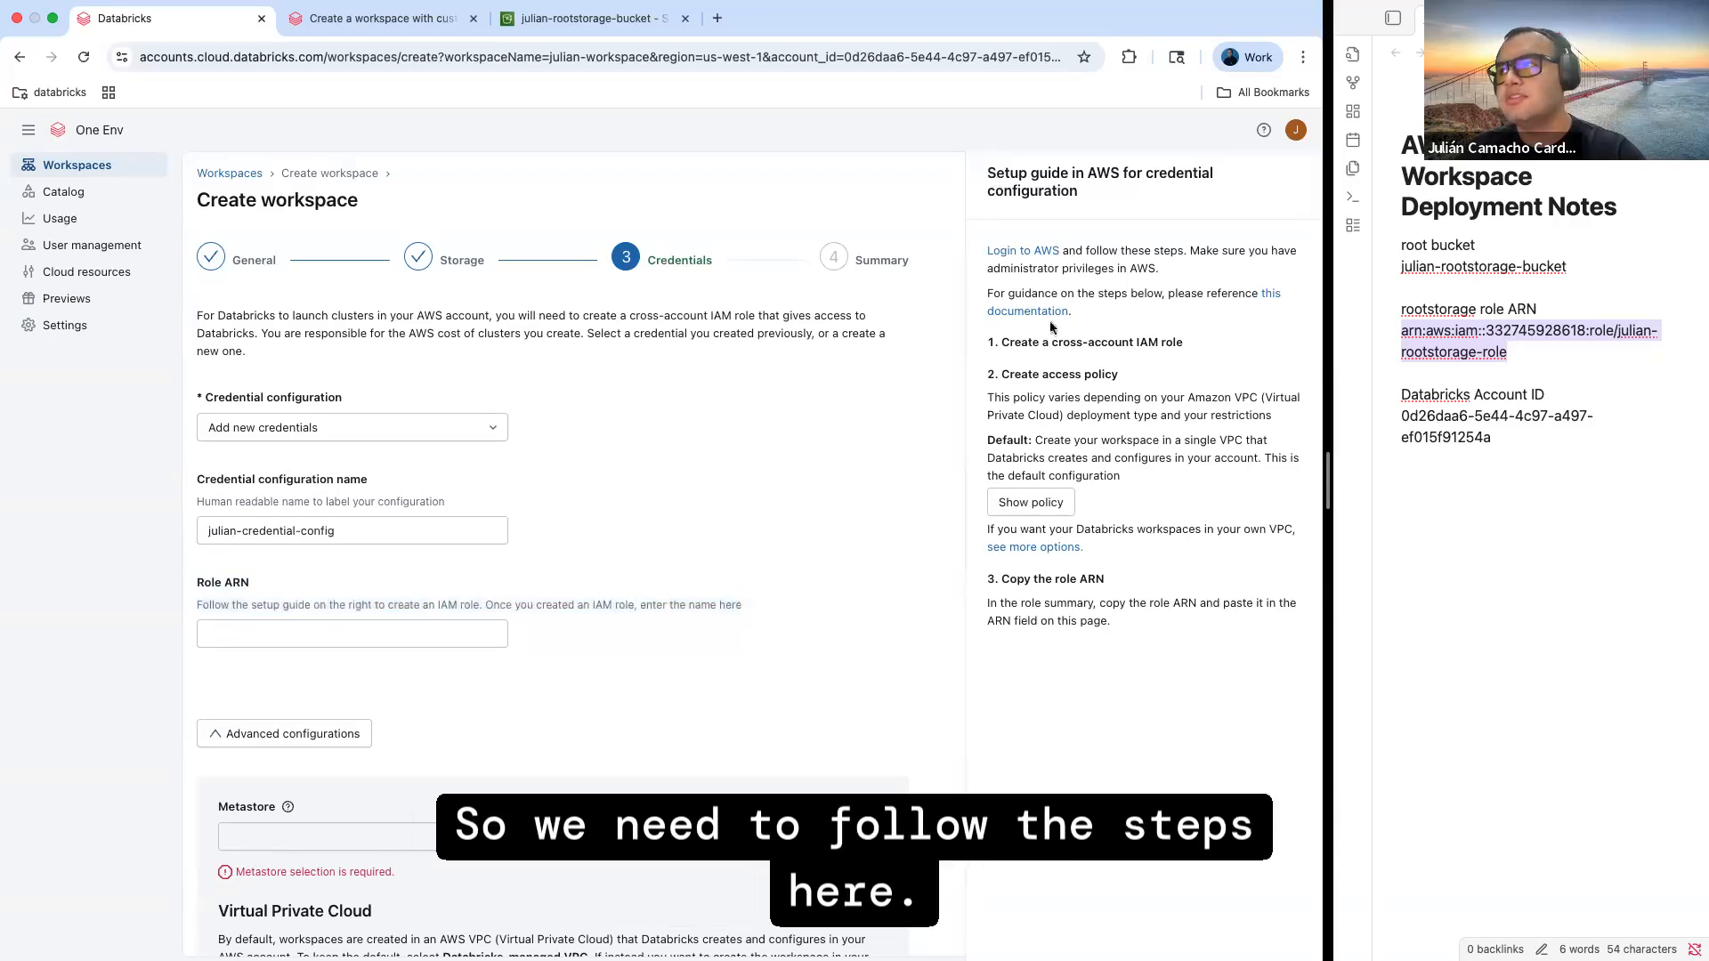
{"action": "left_click_drag", "start_coordinate": [1005, 174], "coordinate": [1145, 641]}
{"action": "left_click", "coordinate": [1145, 641]}
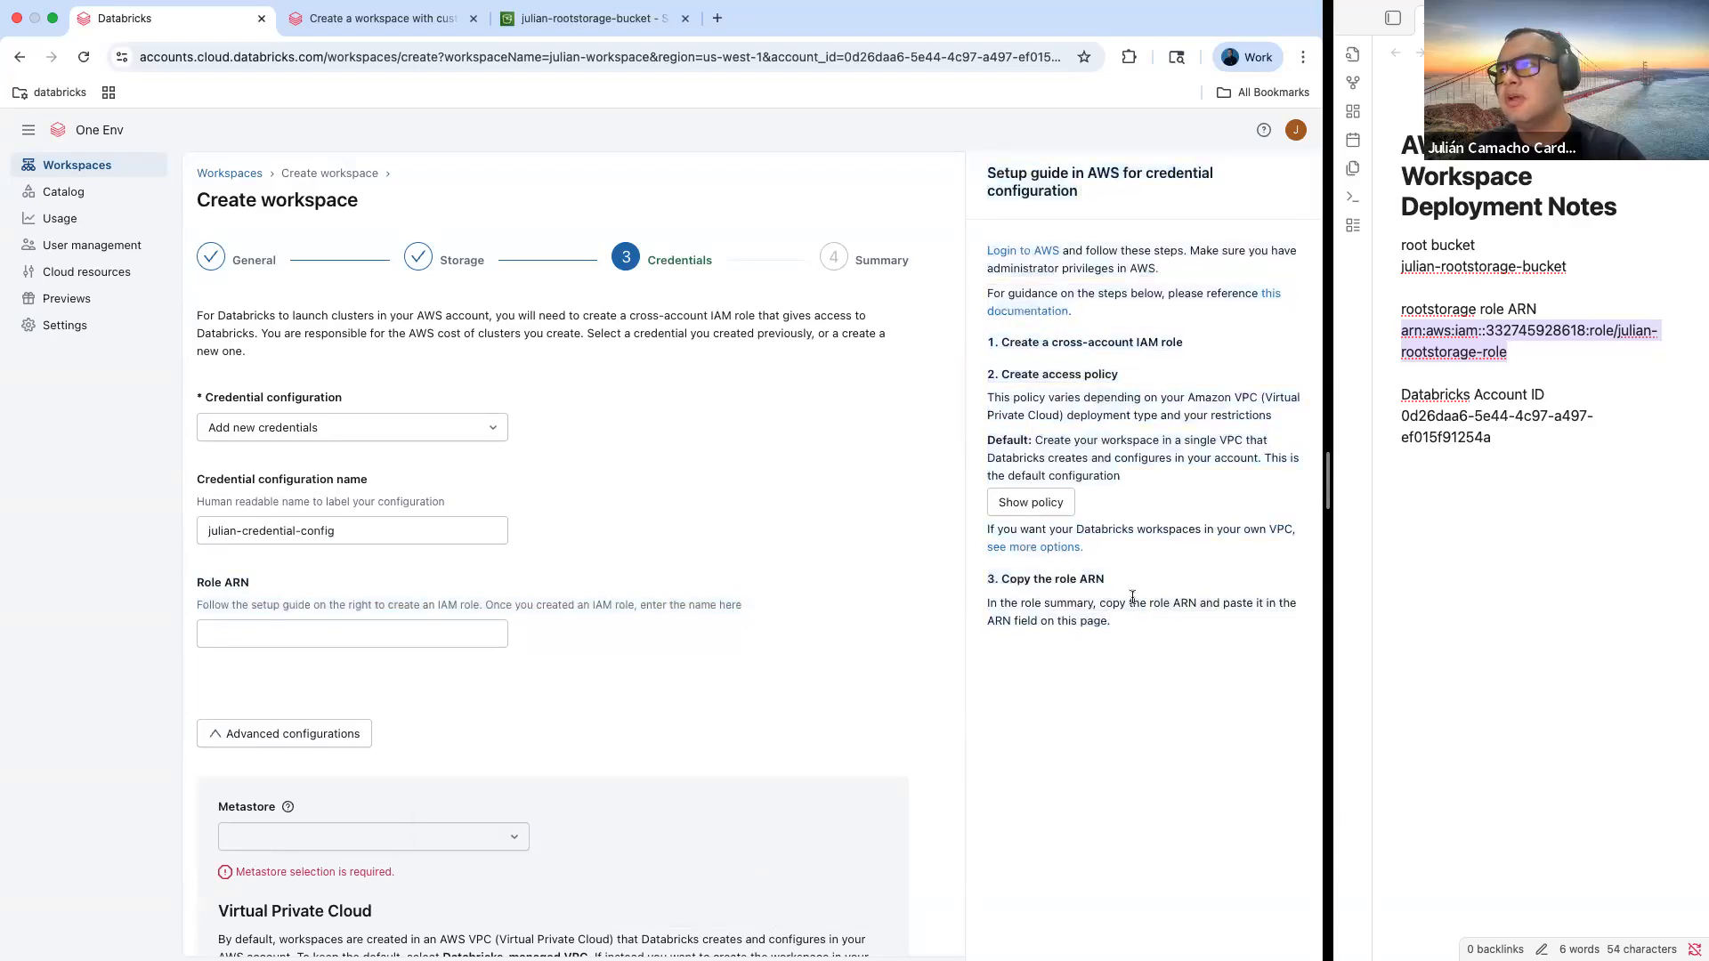
{"action": "left_click_drag", "start_coordinate": [982, 250], "coordinate": [1173, 260]}
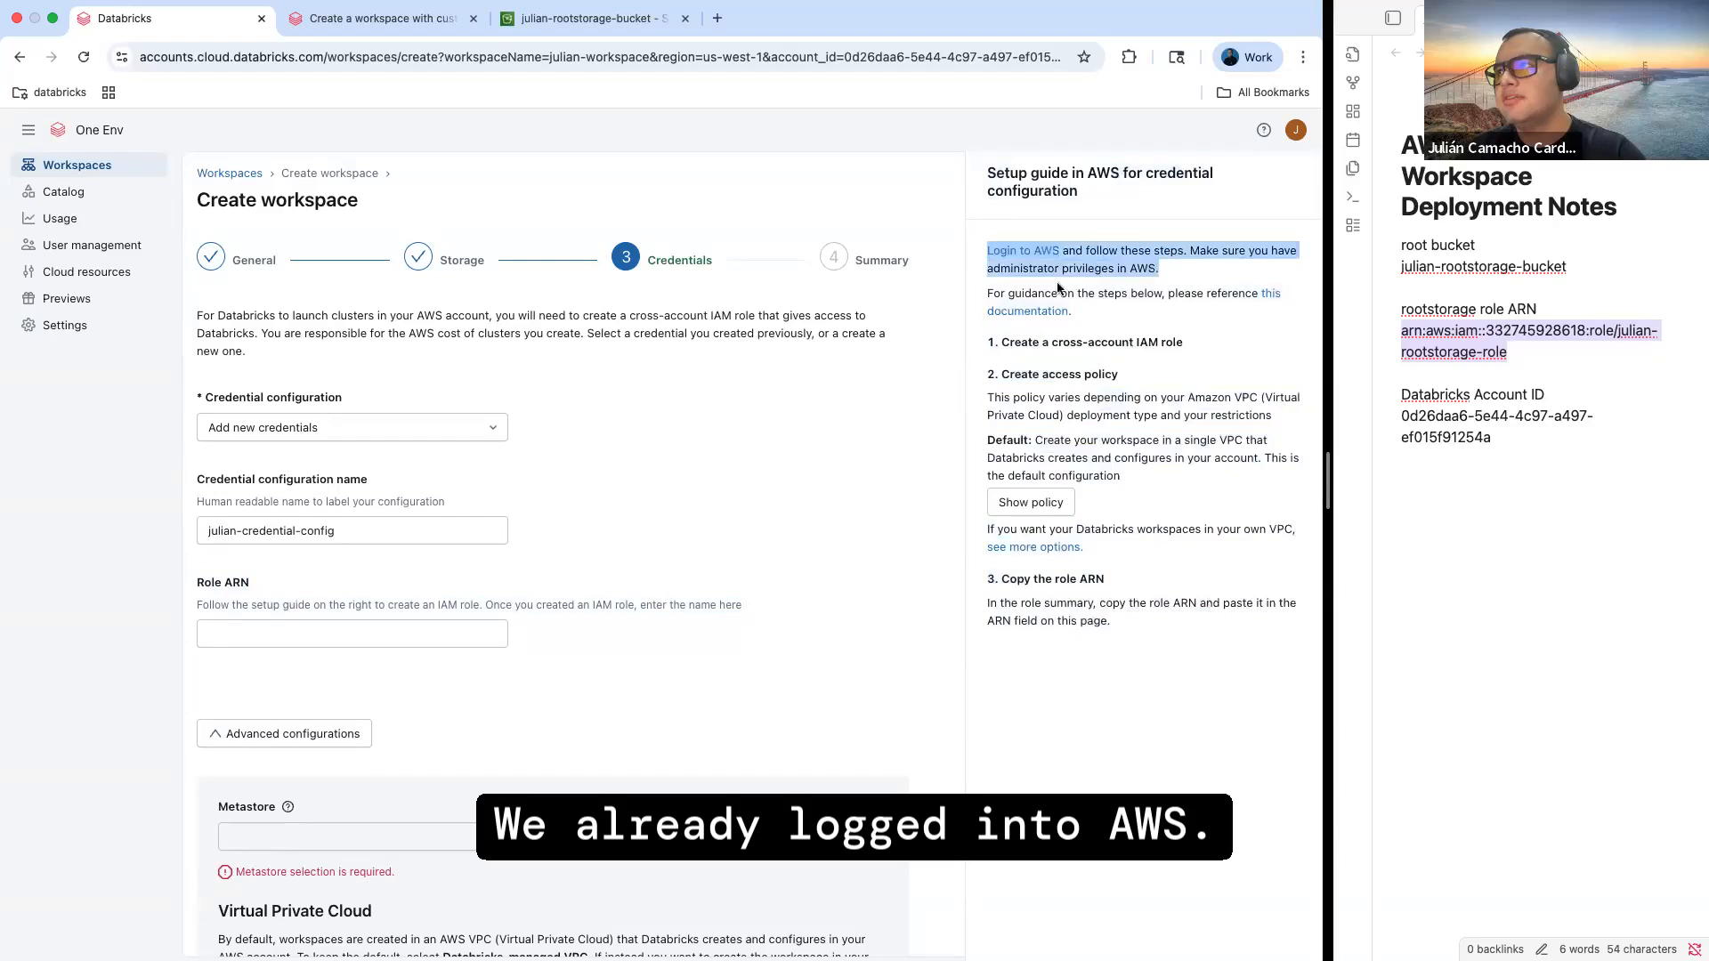
{"action": "double_click", "coordinate": [994, 292]}
{"action": "left_click_drag", "start_coordinate": [1028, 304], "coordinate": [1184, 317]}
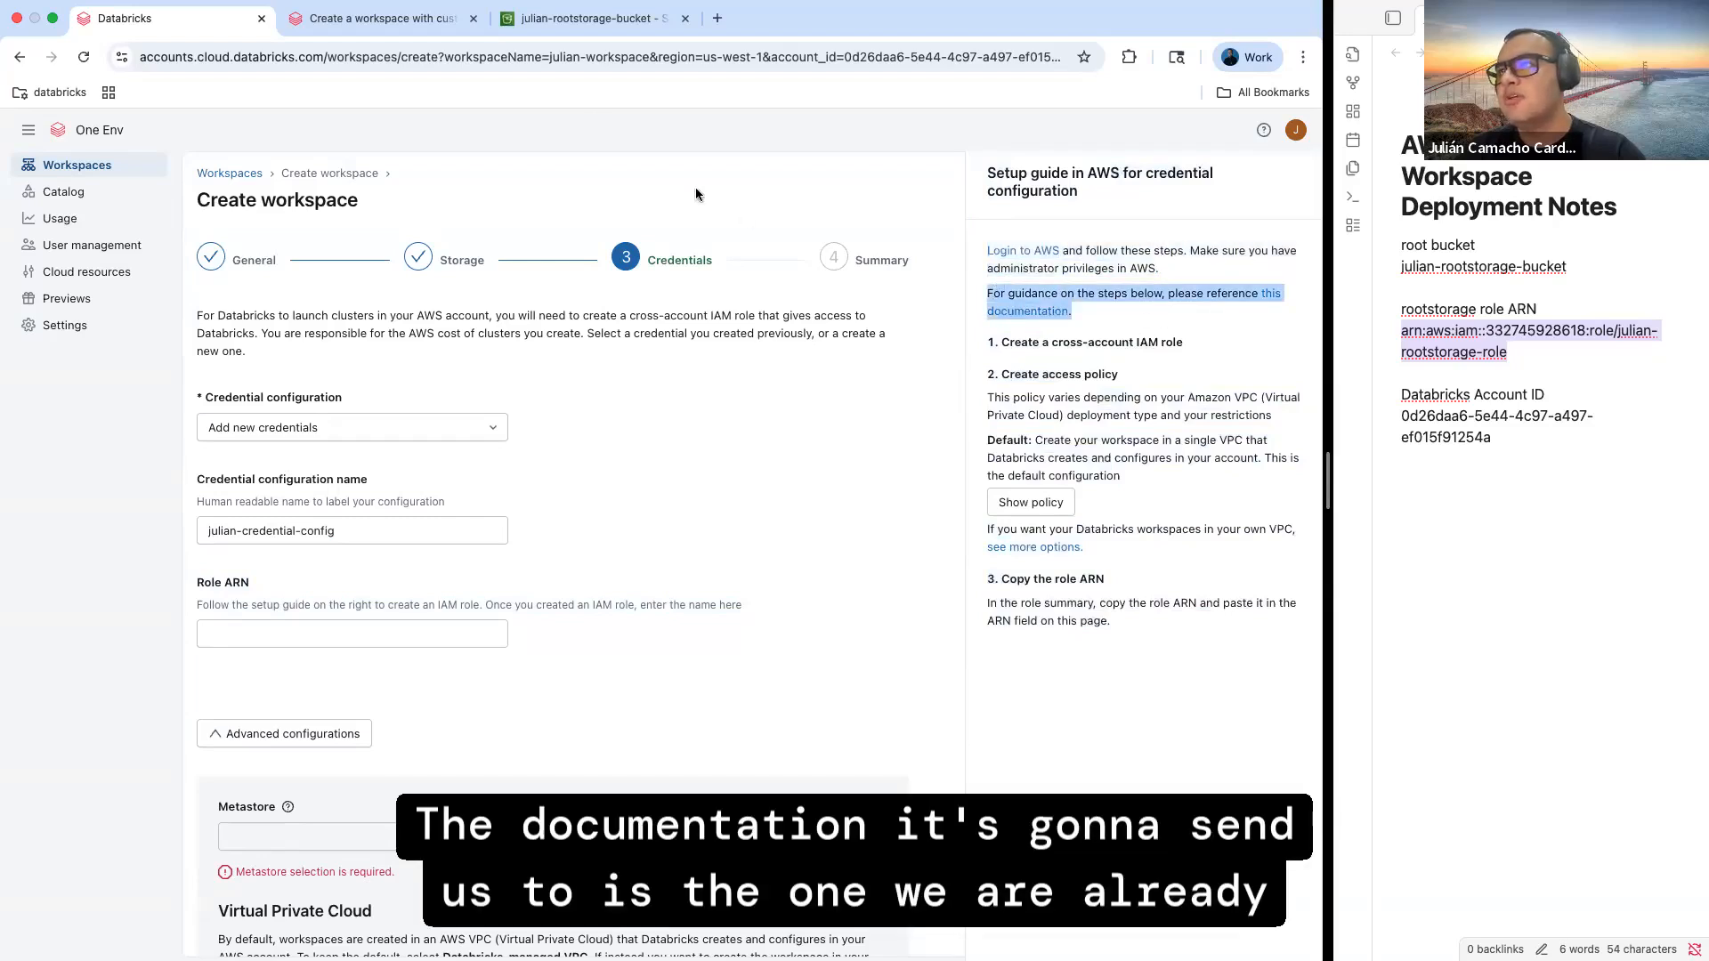
{"action": "double_click", "coordinate": [1028, 342]}
{"action": "left_click_drag", "start_coordinate": [1112, 347], "coordinate": [1176, 349]}
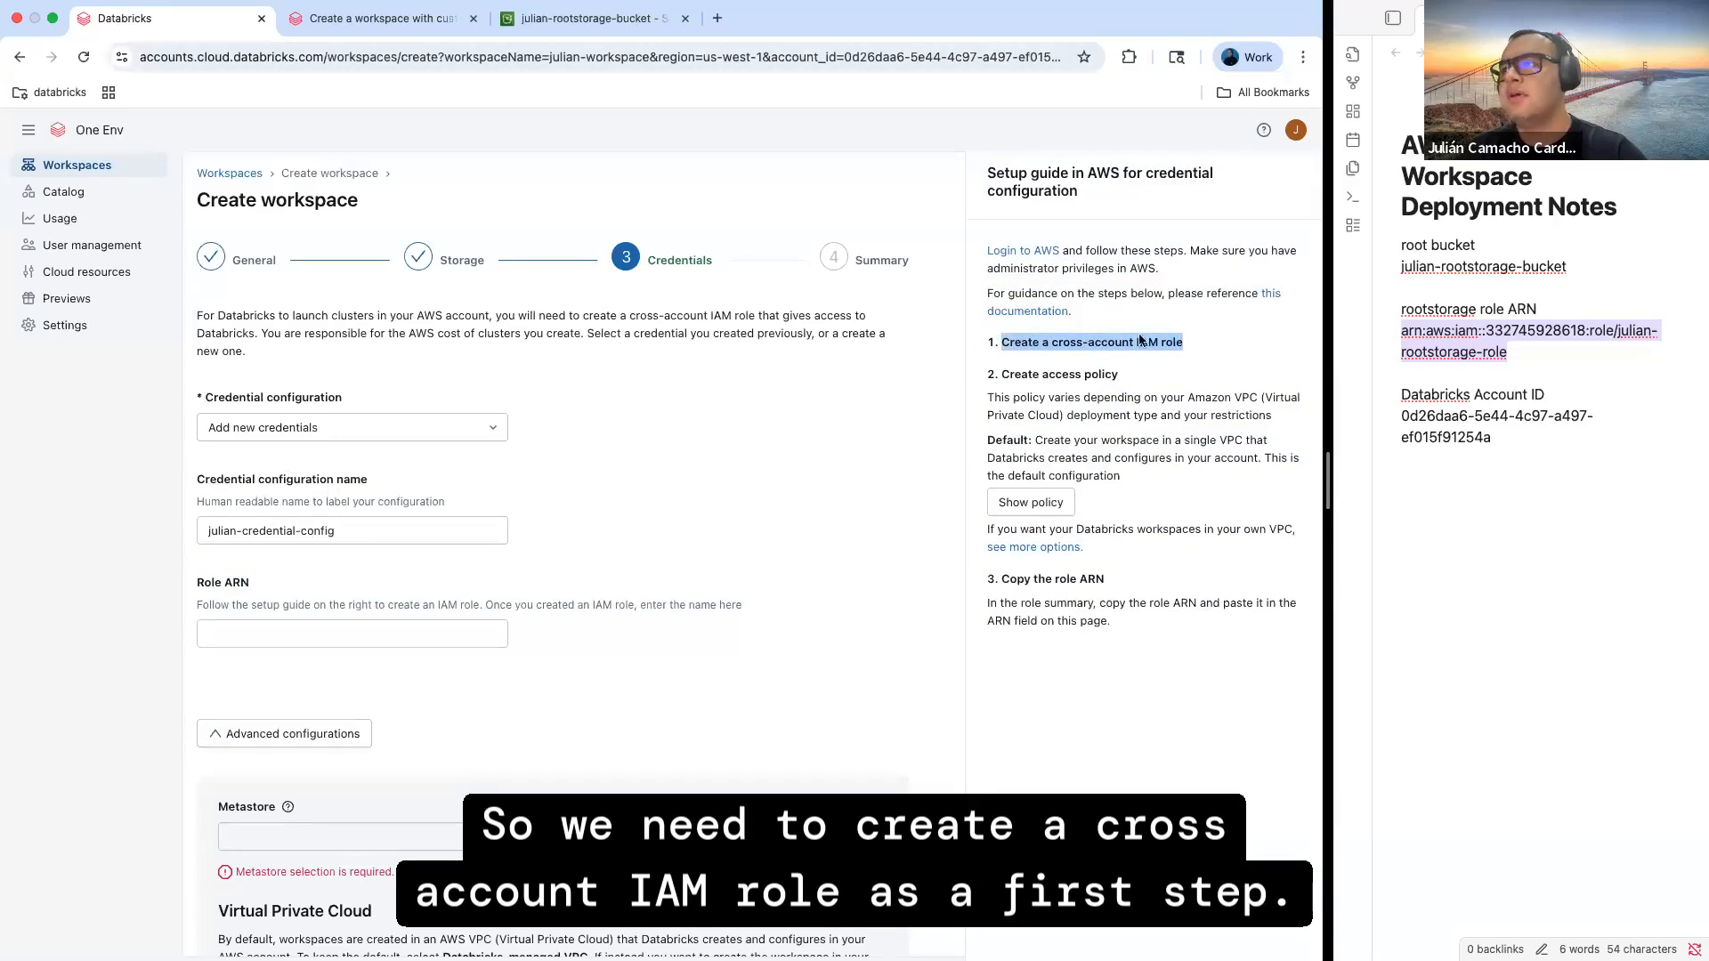
In the Databricks documentation, go to the credential configuration section and copy the Databricks account ID from the cross-account IAM role instructions
{"action": "left_click", "coordinate": [400, 22]}
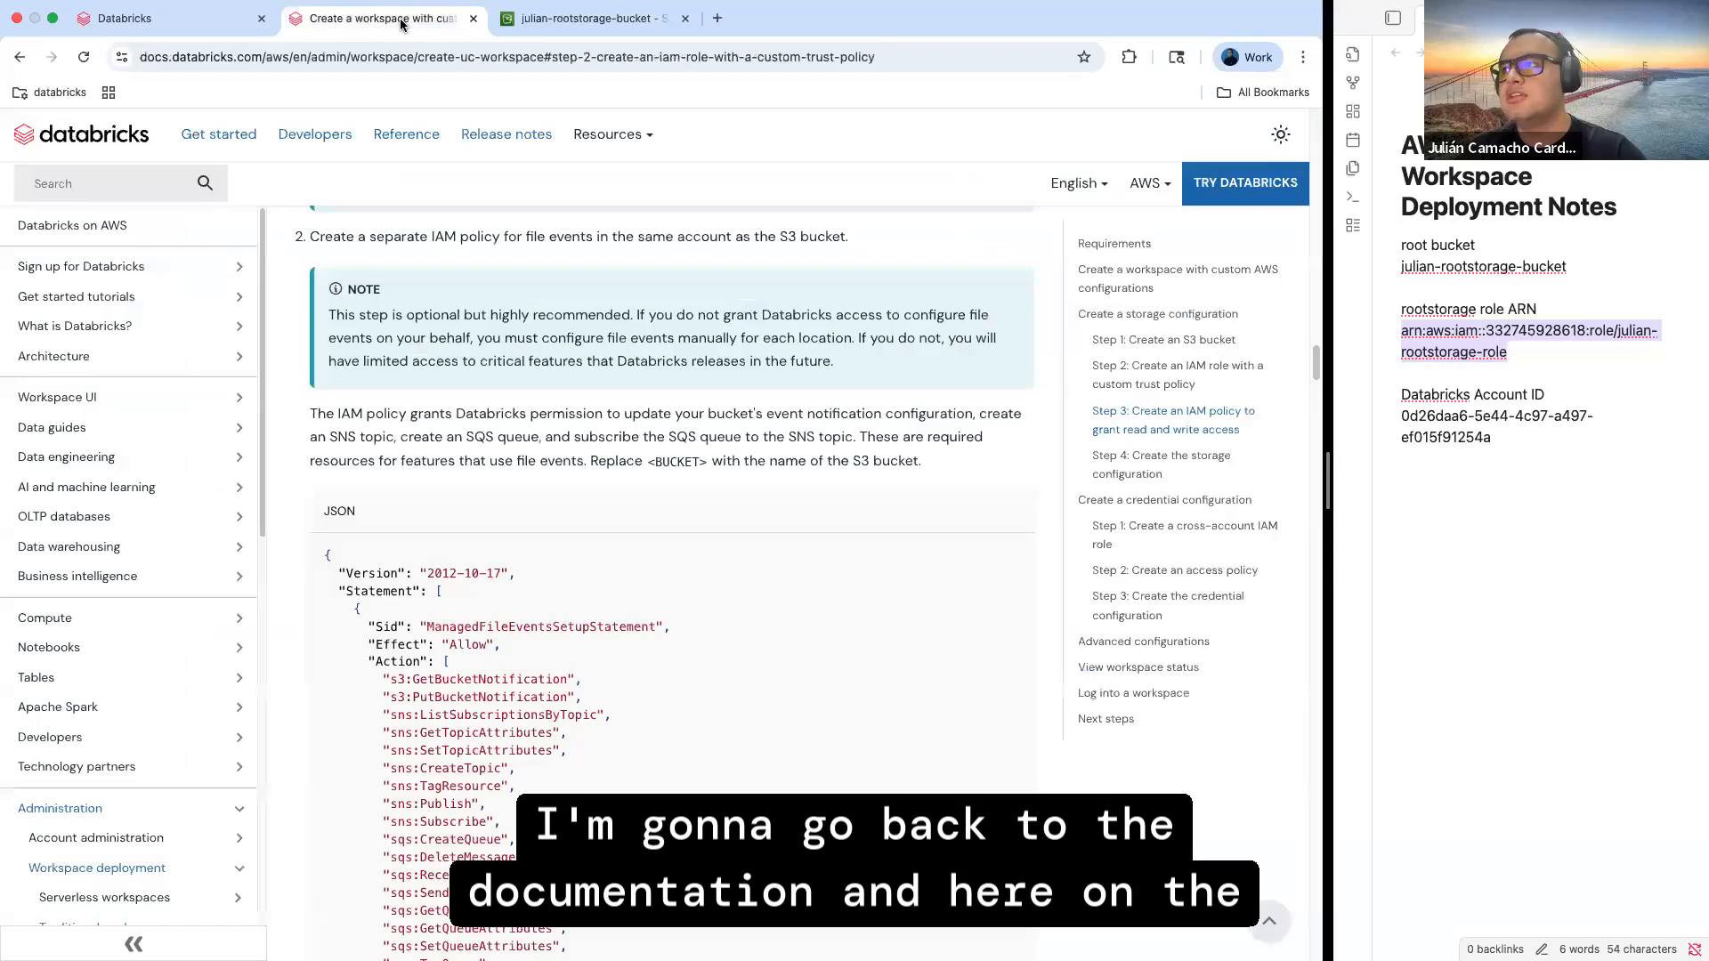
{"action": "left_click", "coordinate": [1146, 507]}
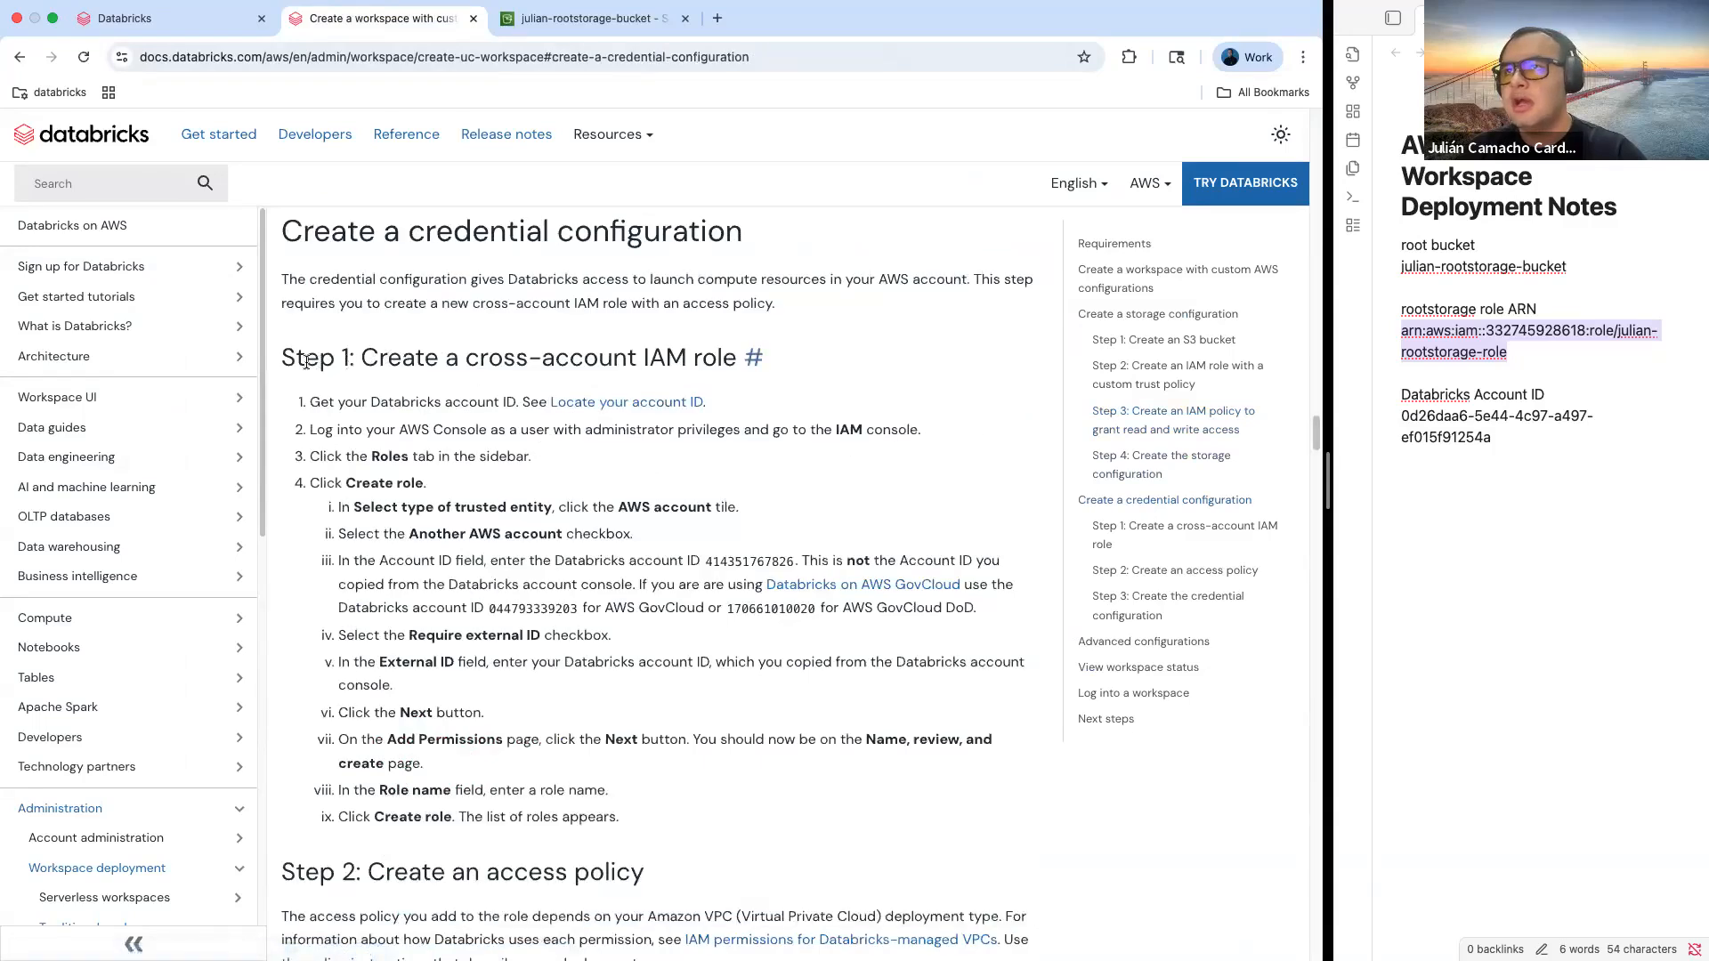
{"action": "left_click_drag", "start_coordinate": [283, 357], "coordinate": [376, 814]}
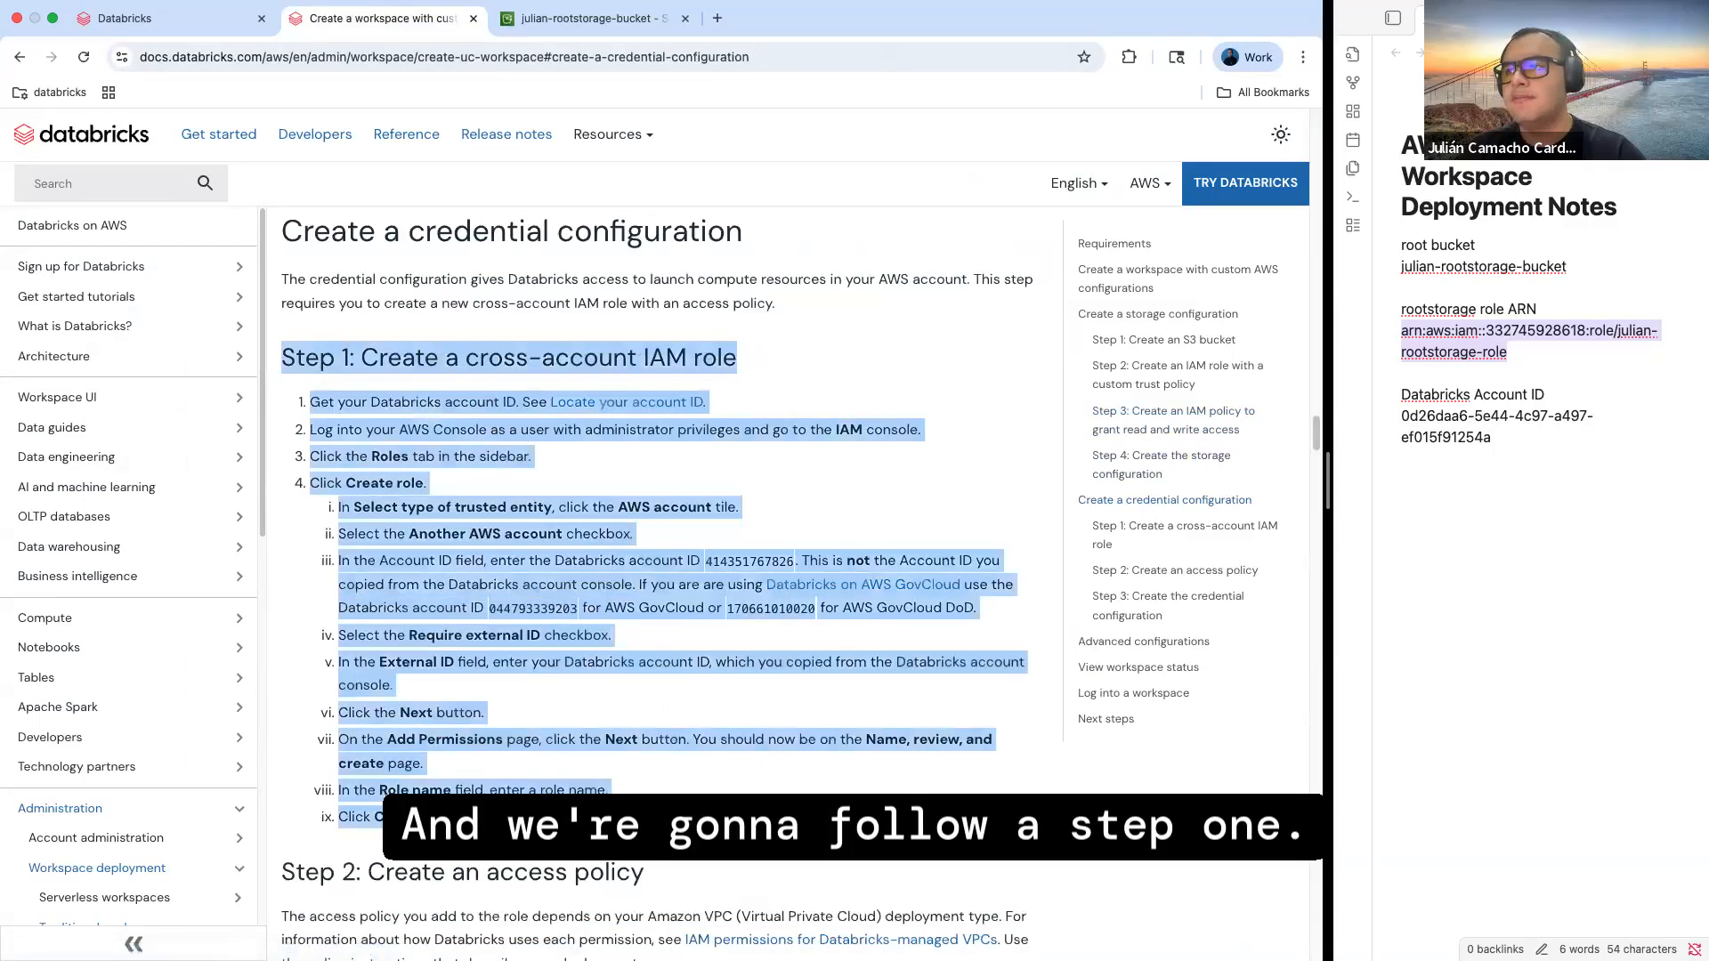
{"action": "left_click", "coordinate": [695, 697]}
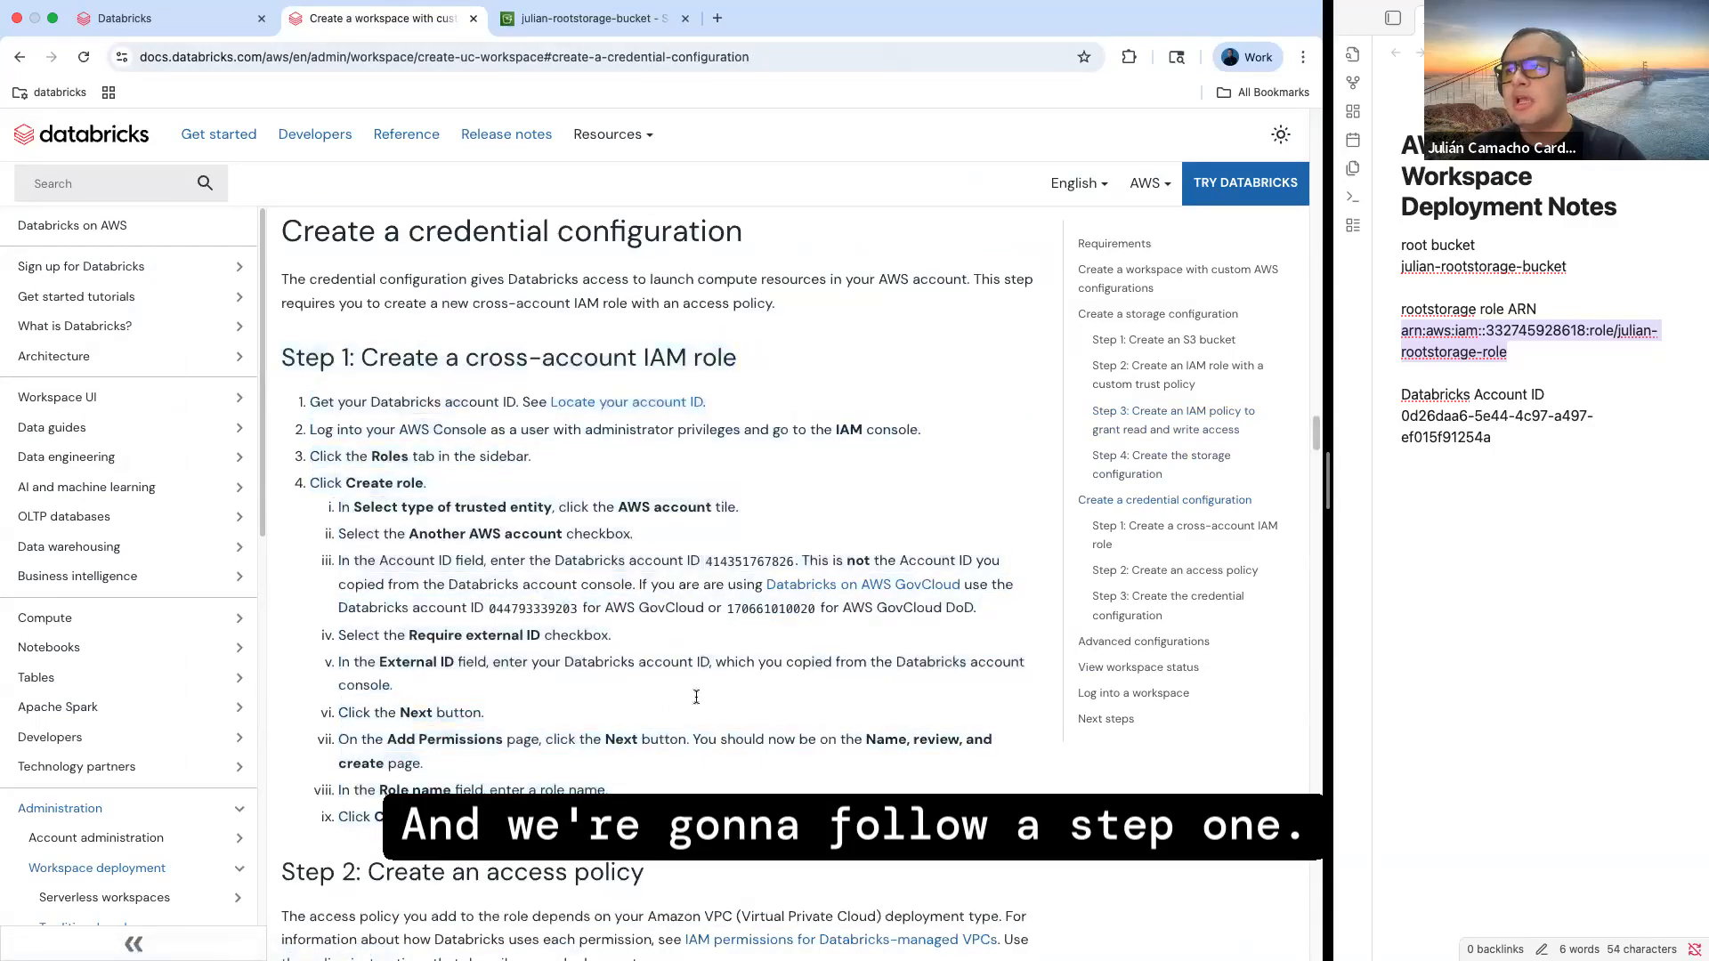
{"action": "double_click", "coordinate": [737, 561]}
{"action": "key", "text": "super+c"}
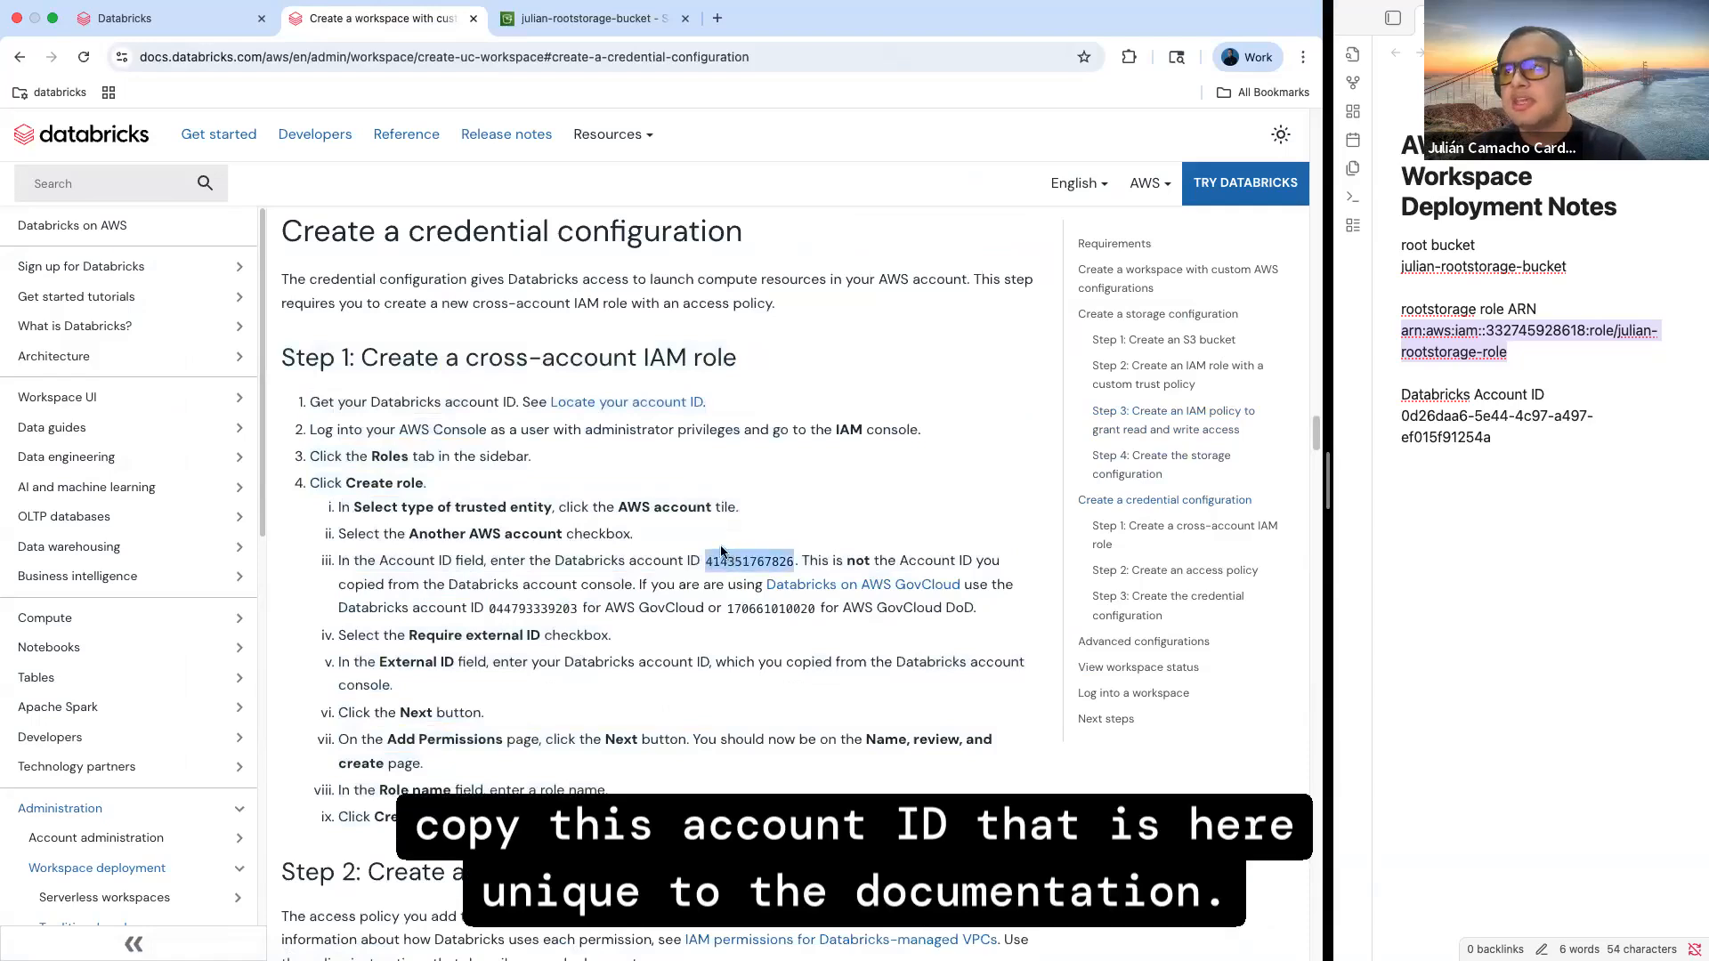
In the AWS console, go to the IAM roles and begin creating a new role
{"action": "left_click", "coordinate": [542, 27]}
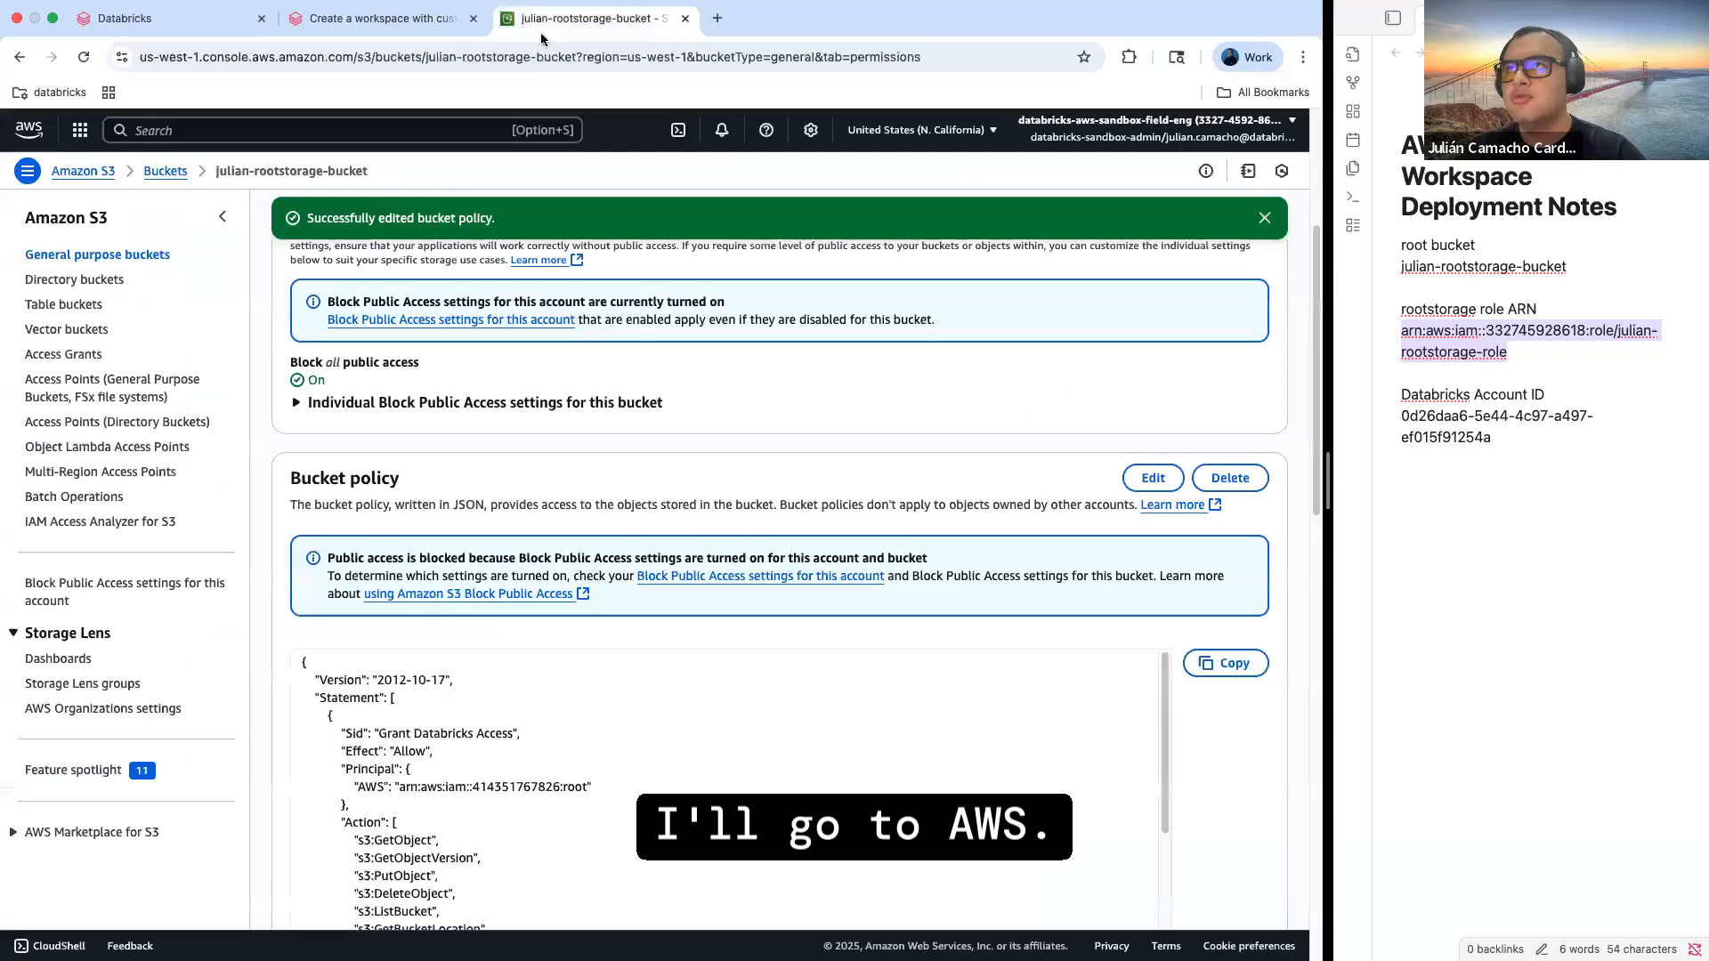
{"action": "left_click", "coordinate": [493, 133]}
{"action": "type", "text": "iam"}
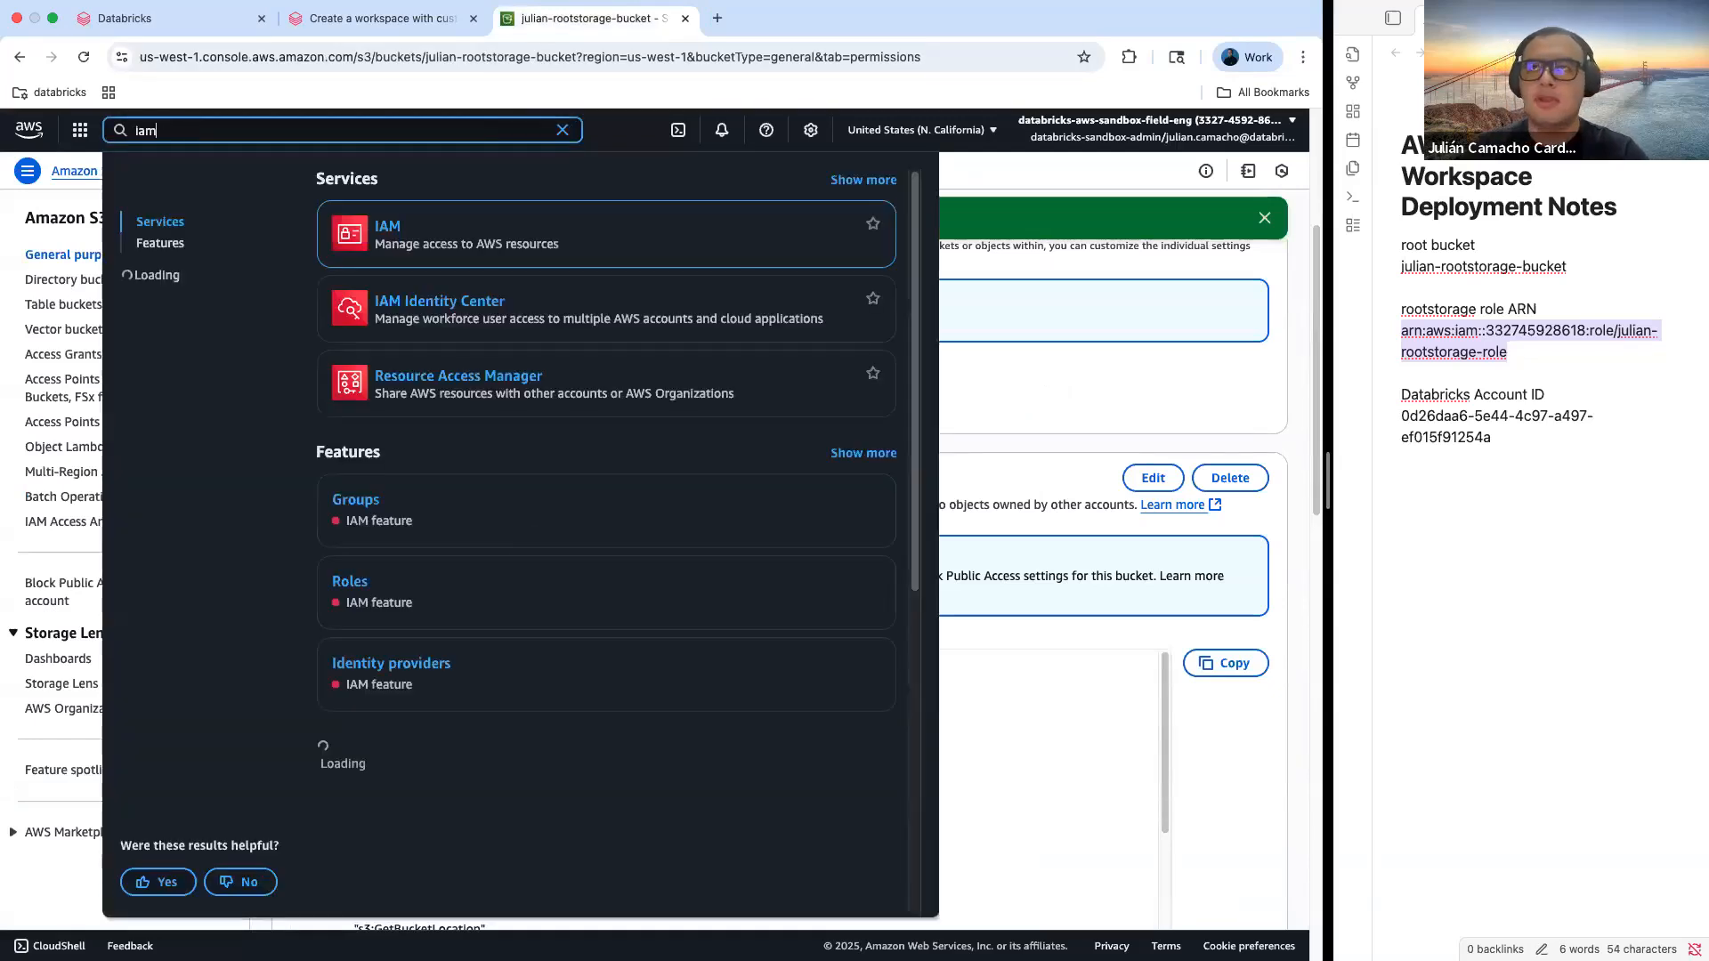
{"action": "left_click", "coordinate": [390, 229]}
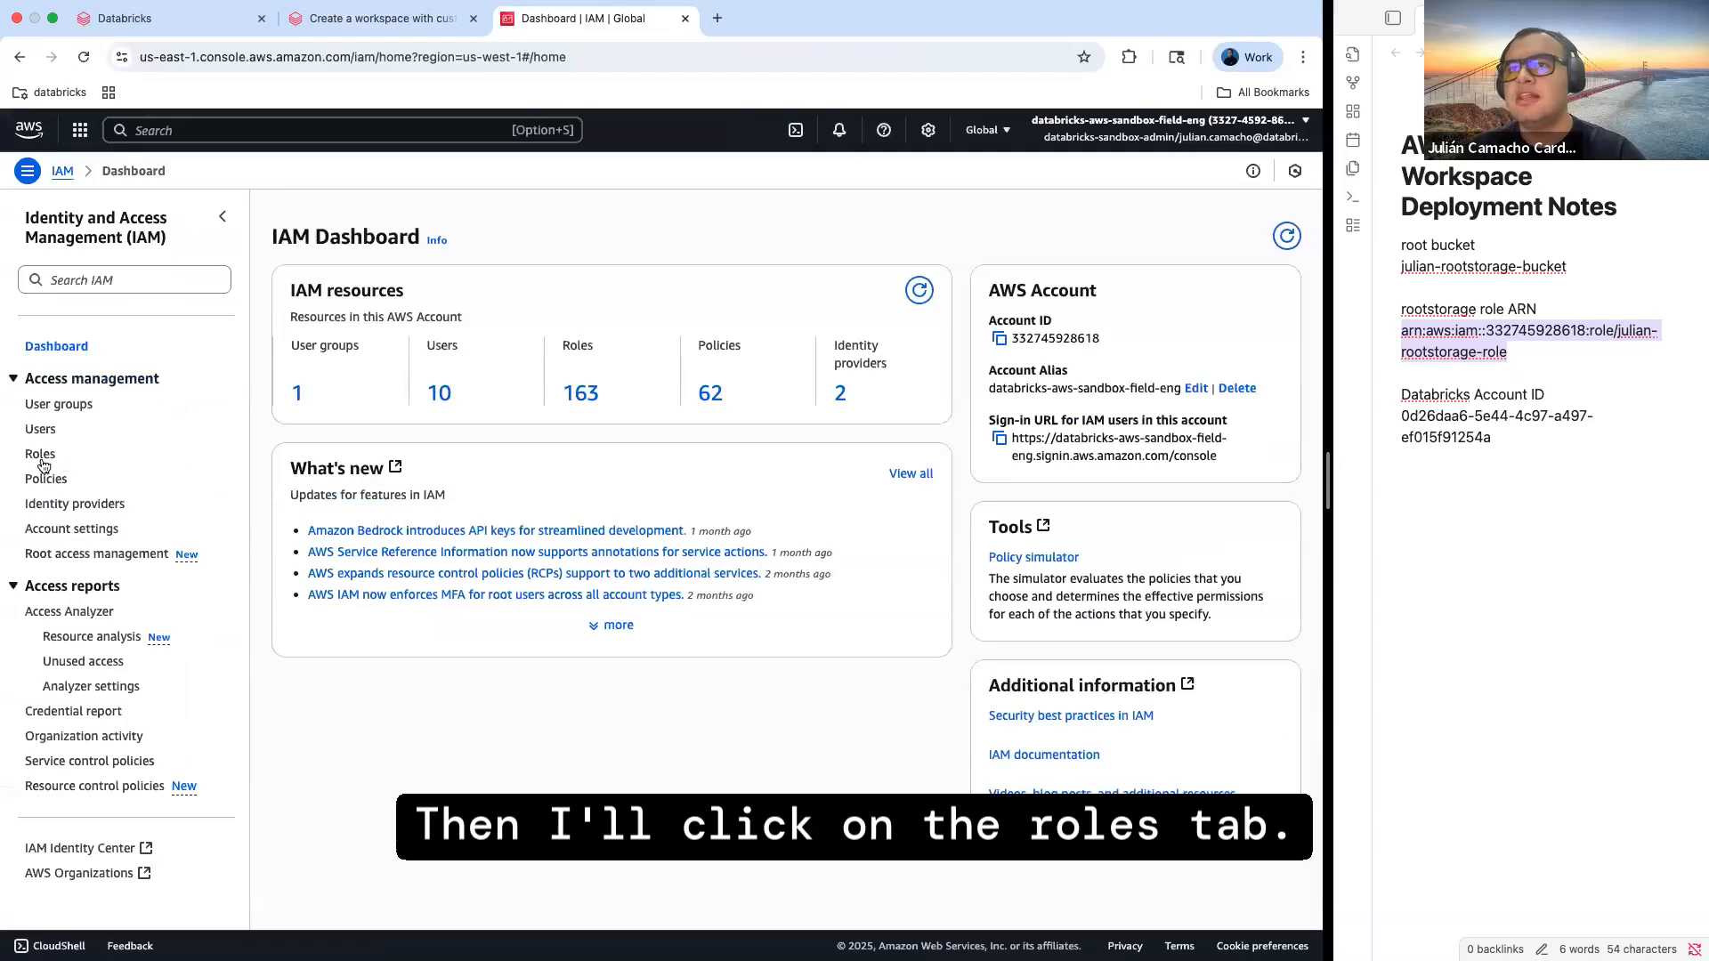
{"action": "left_click", "coordinate": [40, 454]}
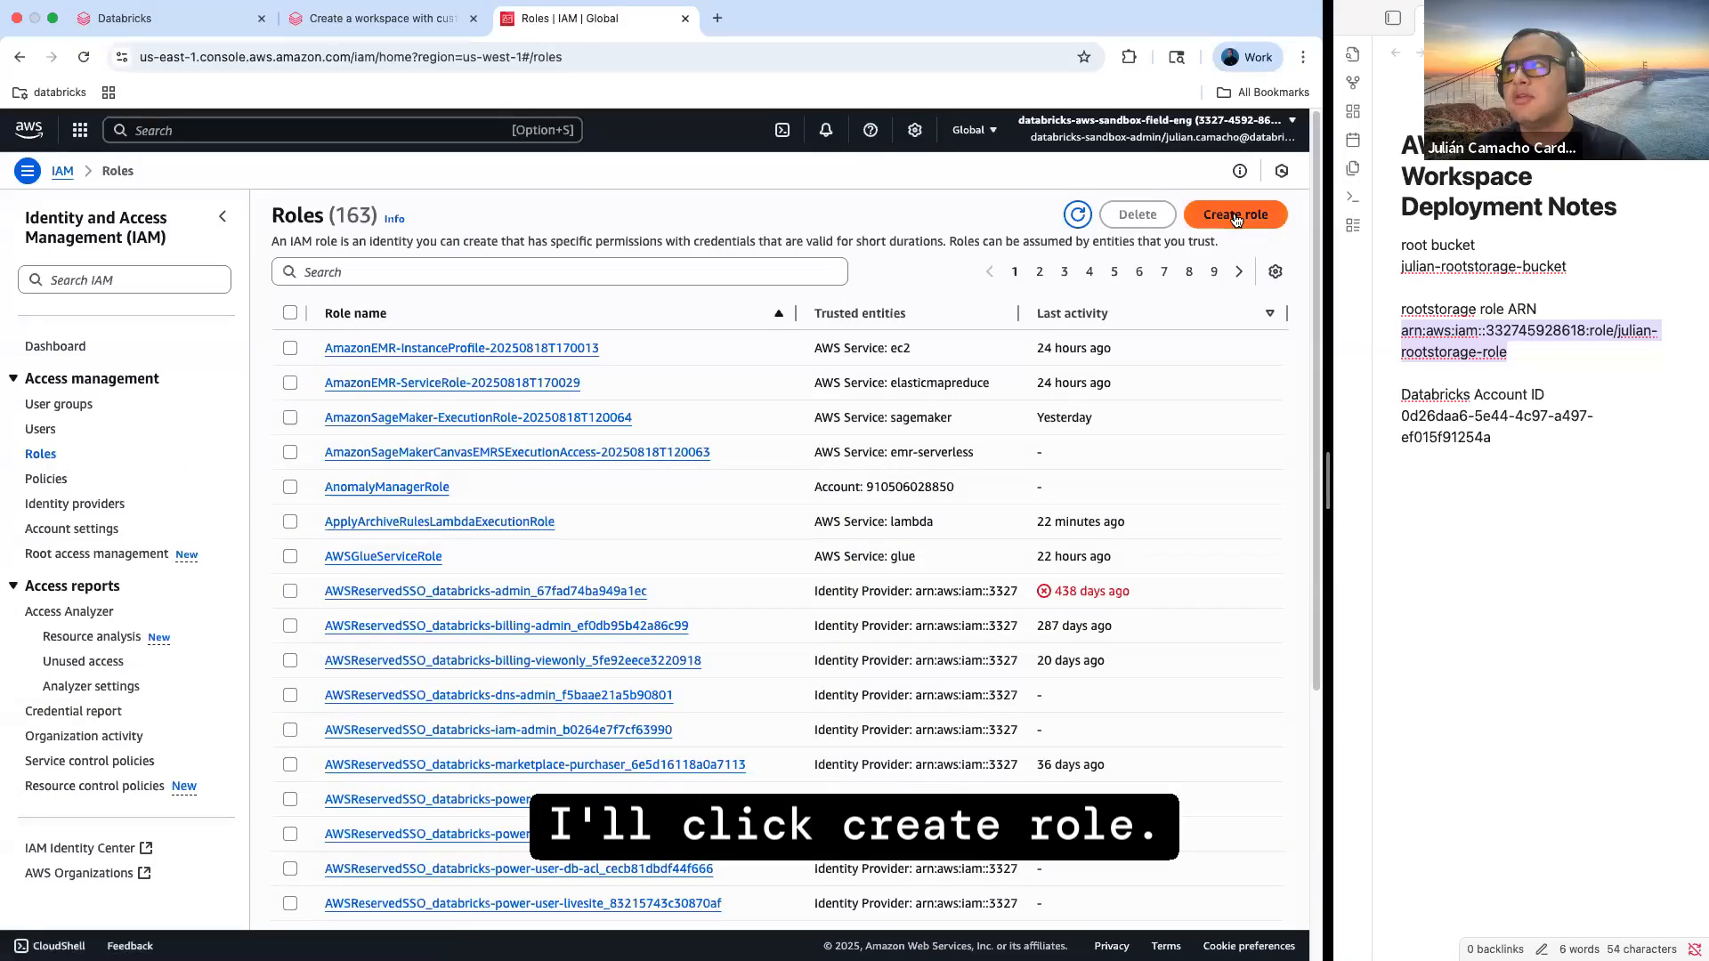
{"action": "left_click", "coordinate": [1236, 218]}
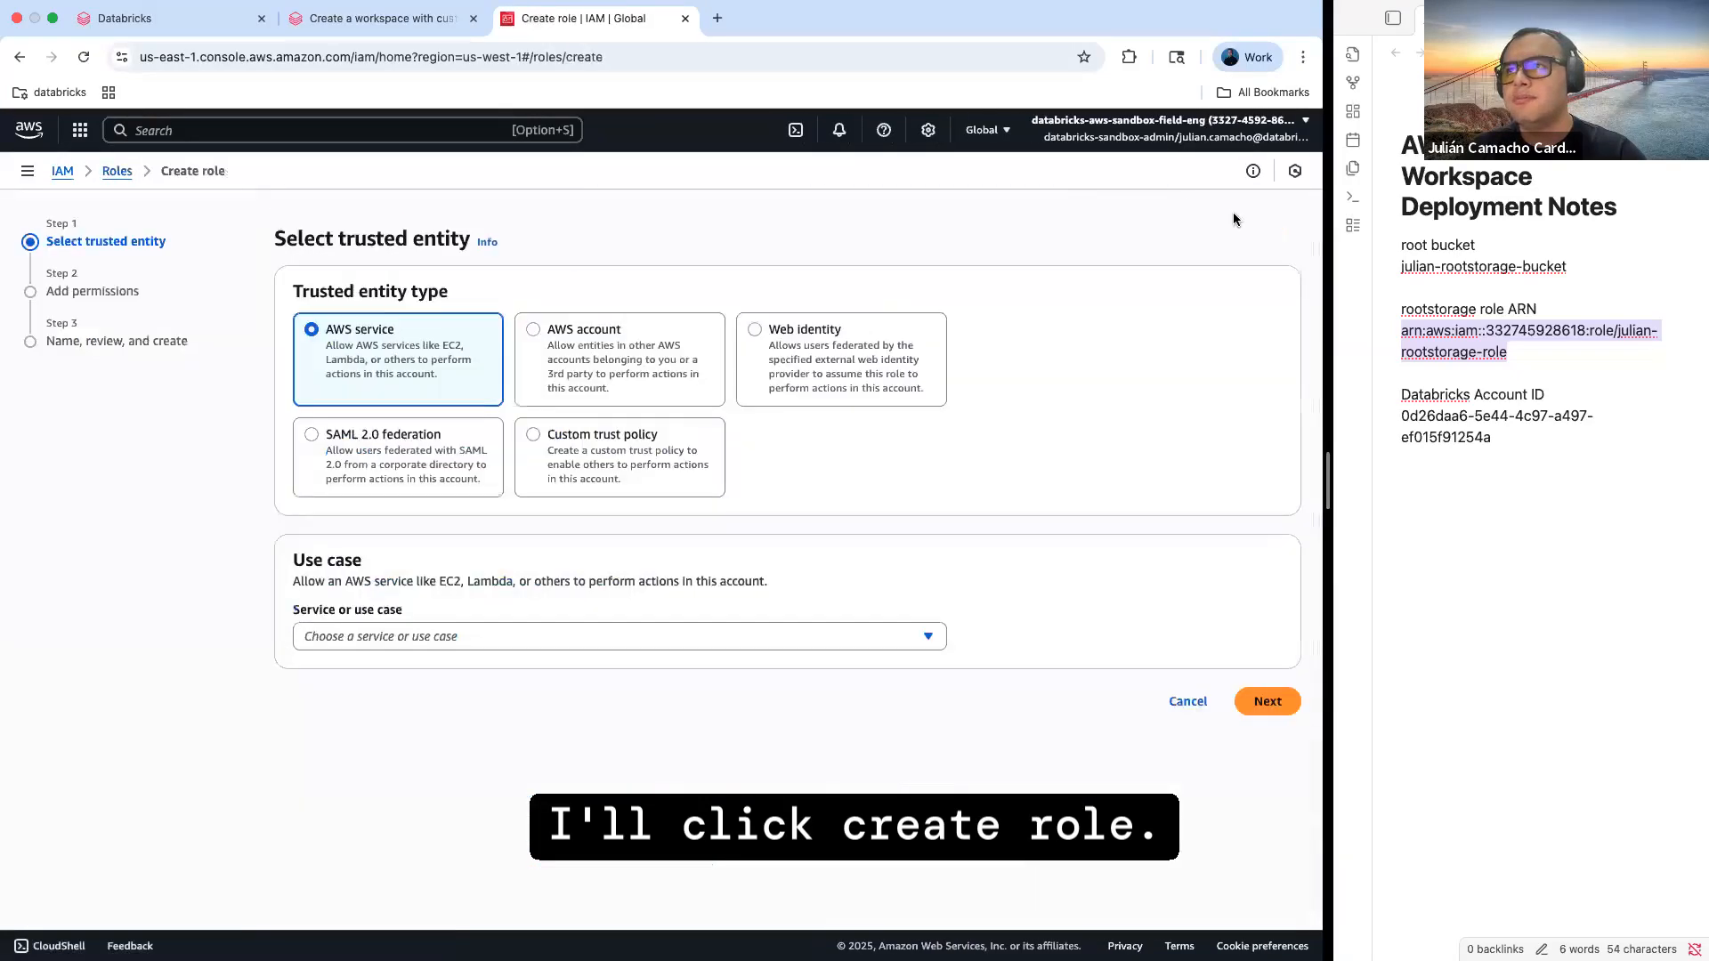
Set the trusted entity type to AWS account, choose another AWS account and fill in the account ID copied from the documentation
{"action": "left_click", "coordinate": [580, 334]}
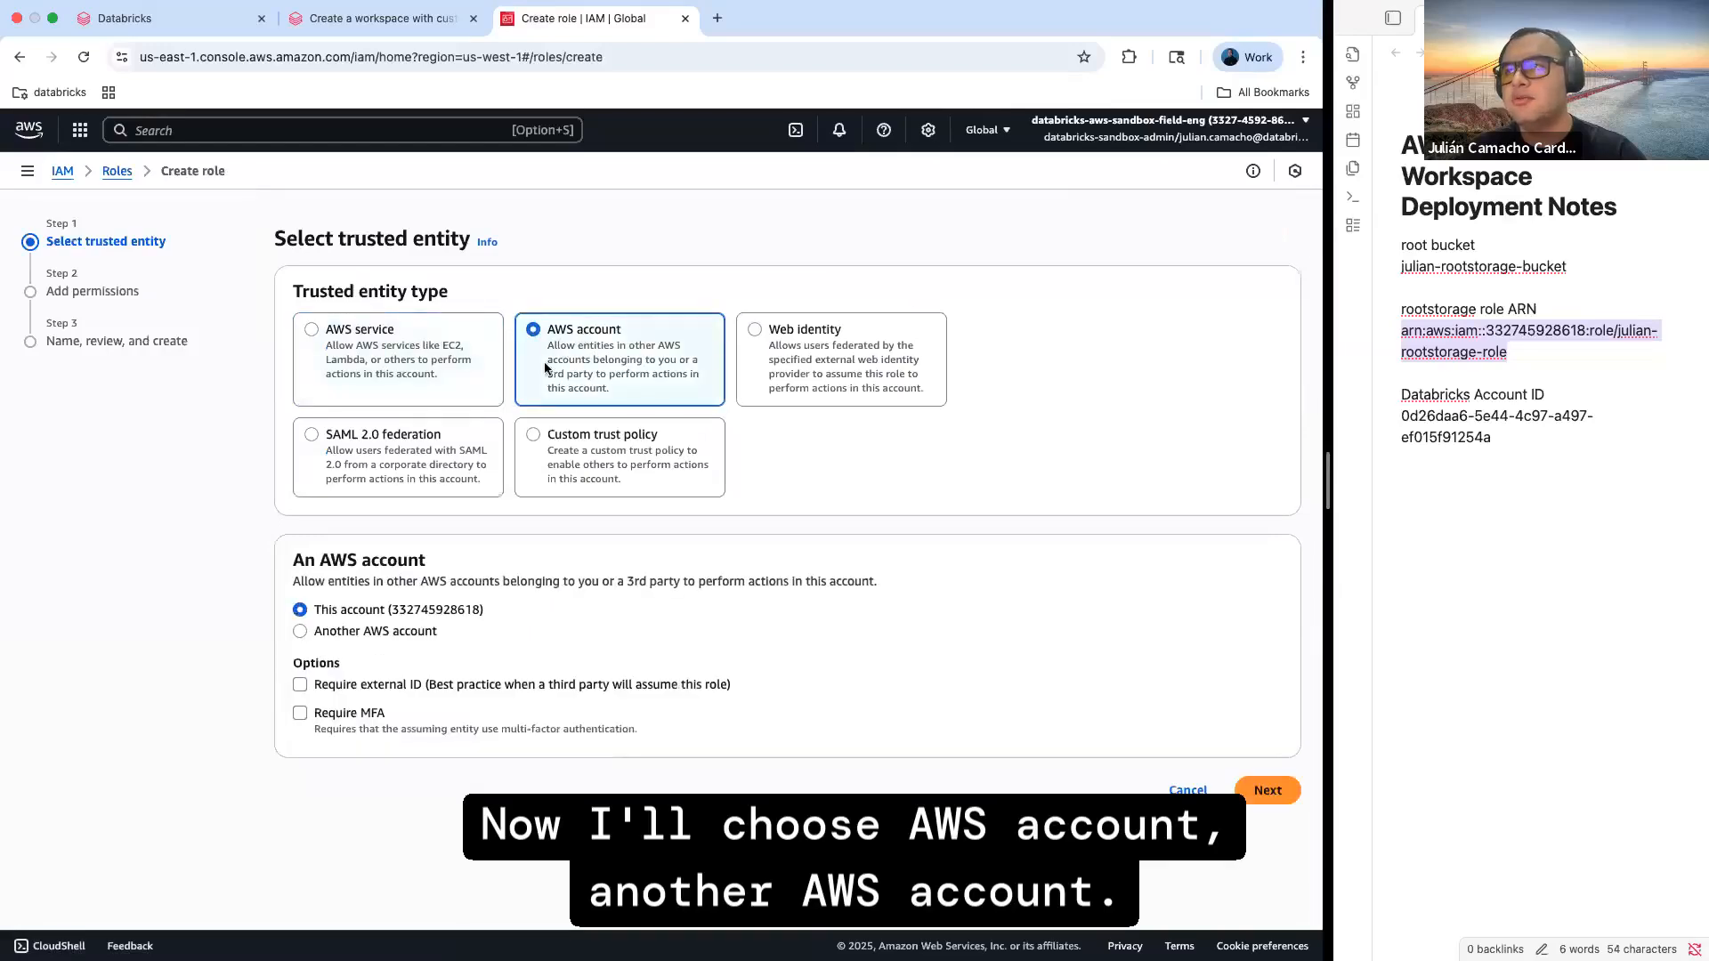
{"action": "left_click", "coordinate": [299, 631]}
{"action": "left_click", "coordinate": [356, 692]}
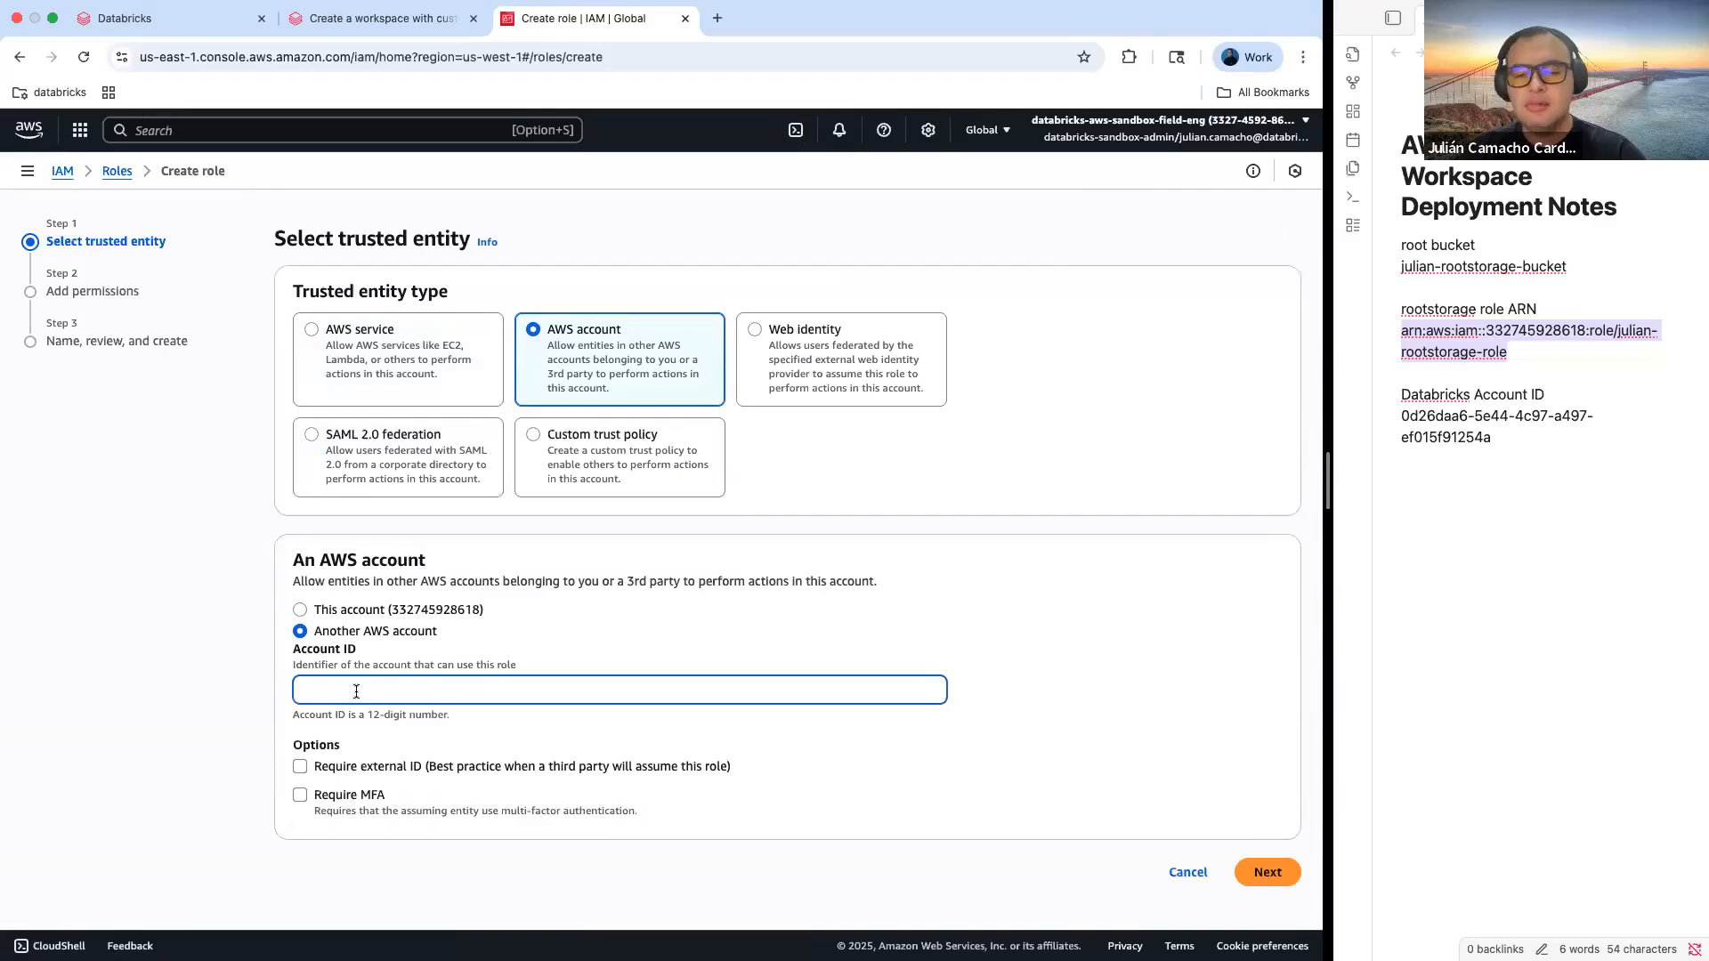
{"action": "key", "text": "super+v"}
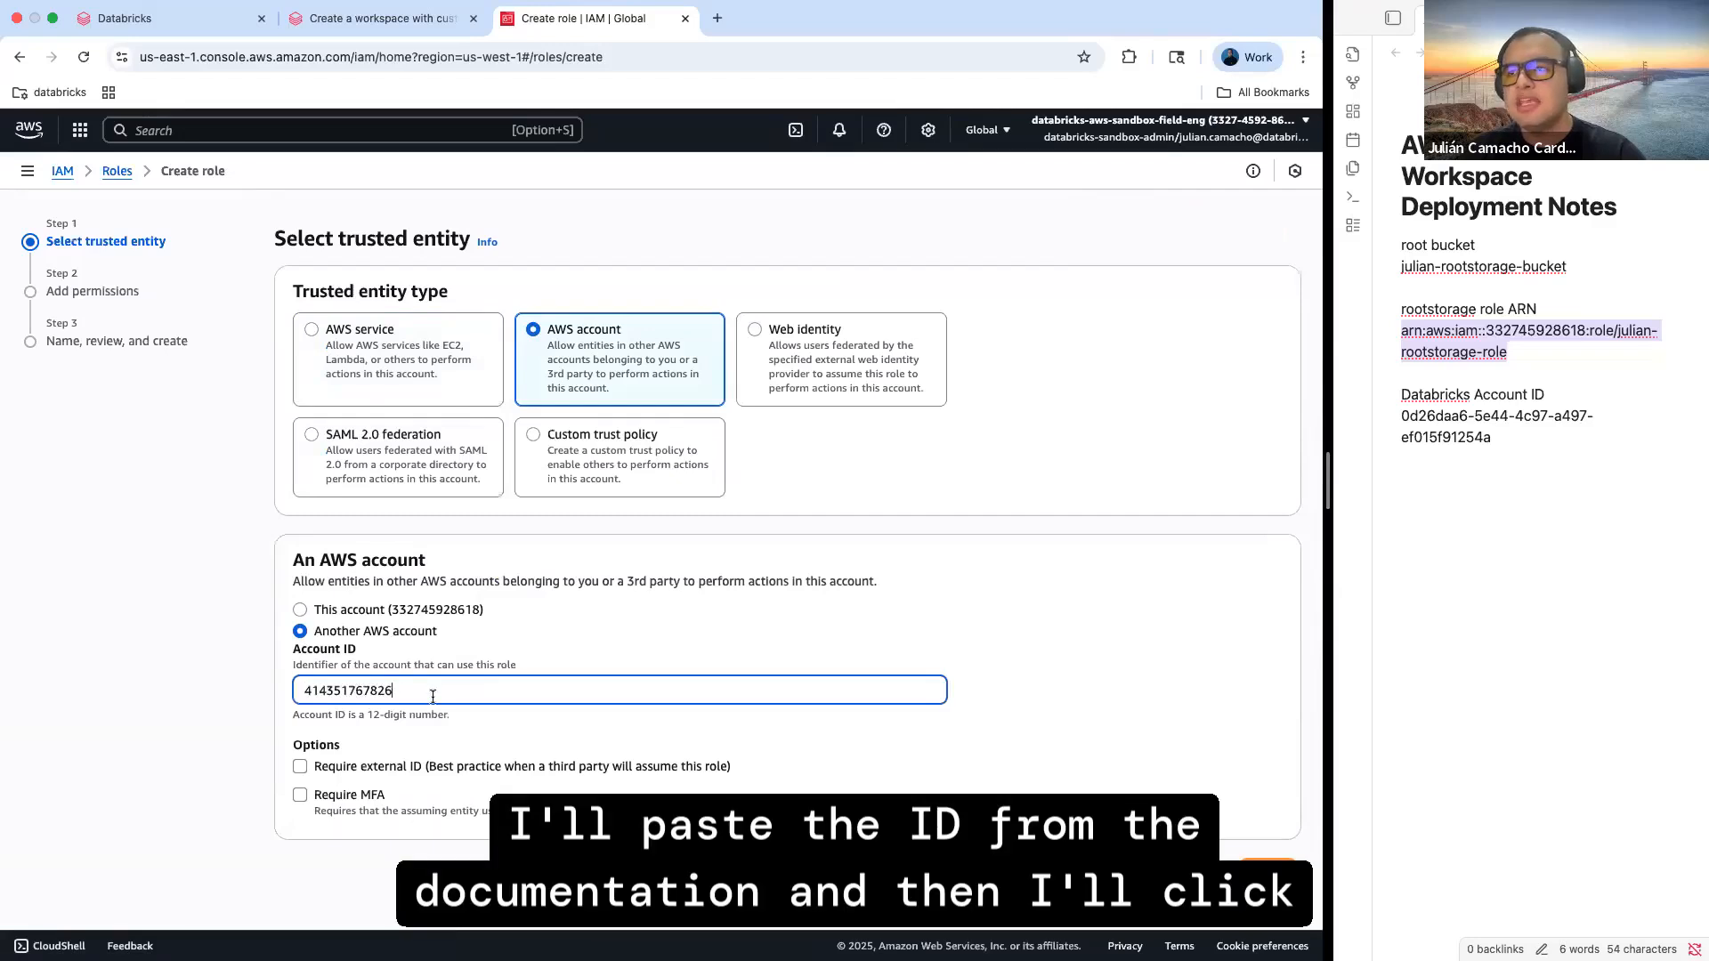
Require an external ID, fill it in with the Databricks account ID from the notes and continue to the permissions page
{"action": "left_click", "coordinate": [300, 767]}
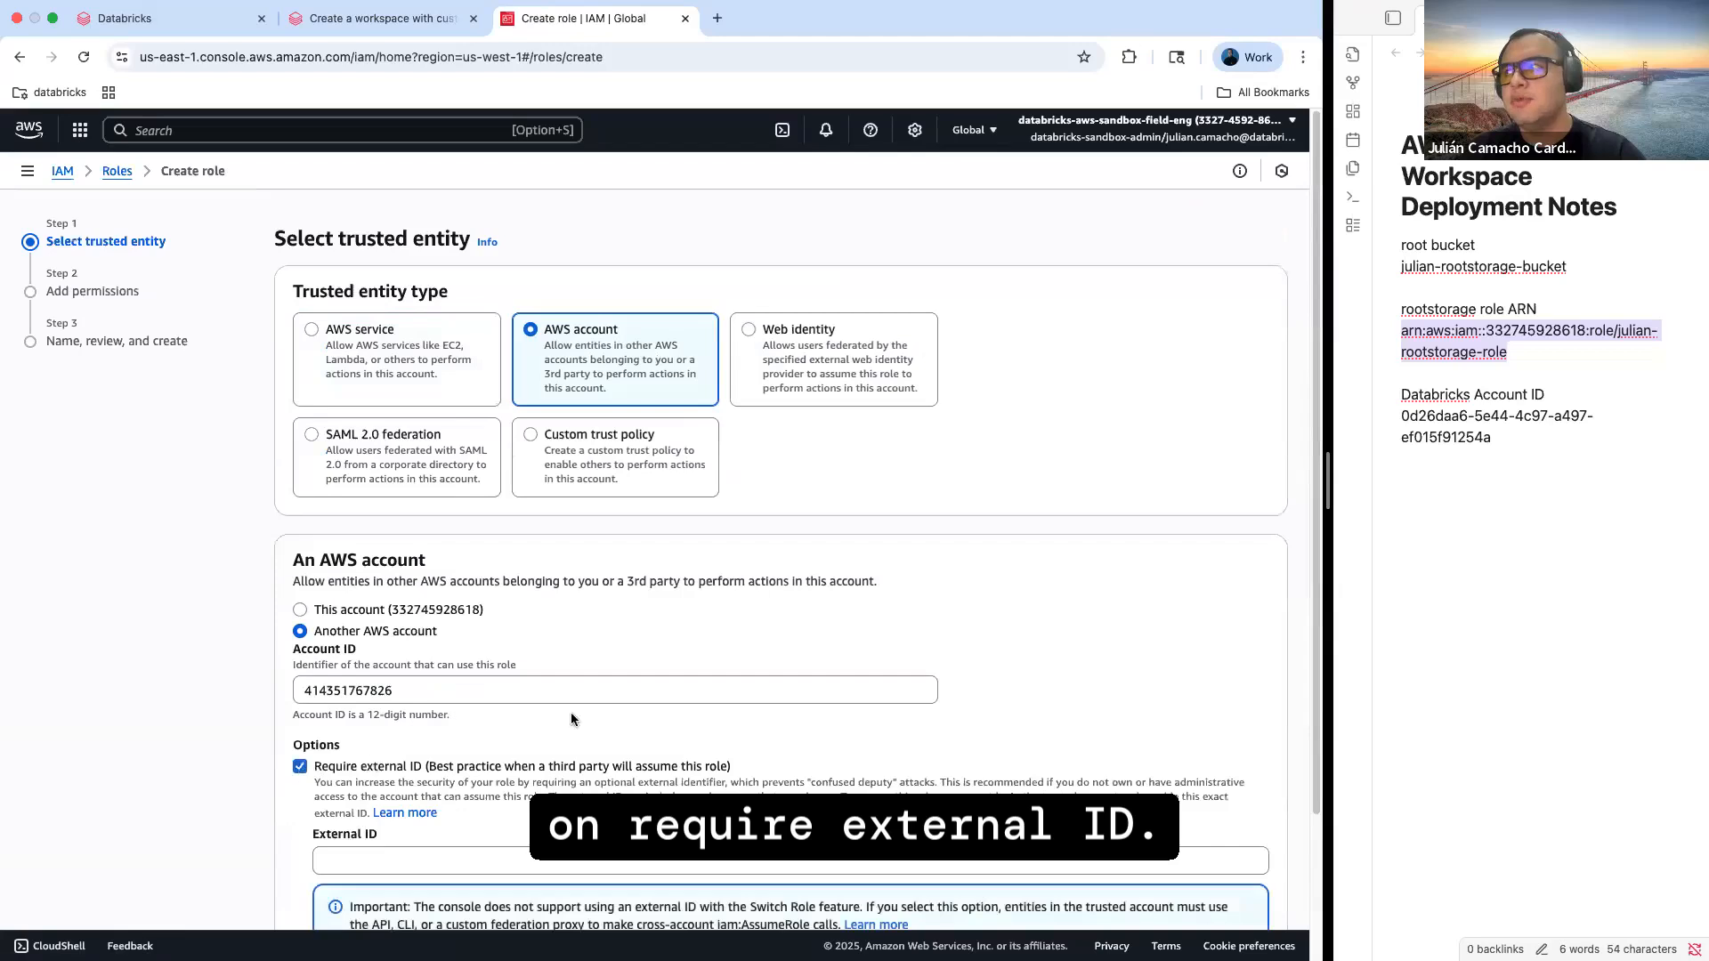
{"action": "left_click", "coordinate": [1410, 416]}
{"action": "left_click_drag", "start_coordinate": [1410, 416], "coordinate": [1493, 442]}
{"action": "key", "text": "super+c"}
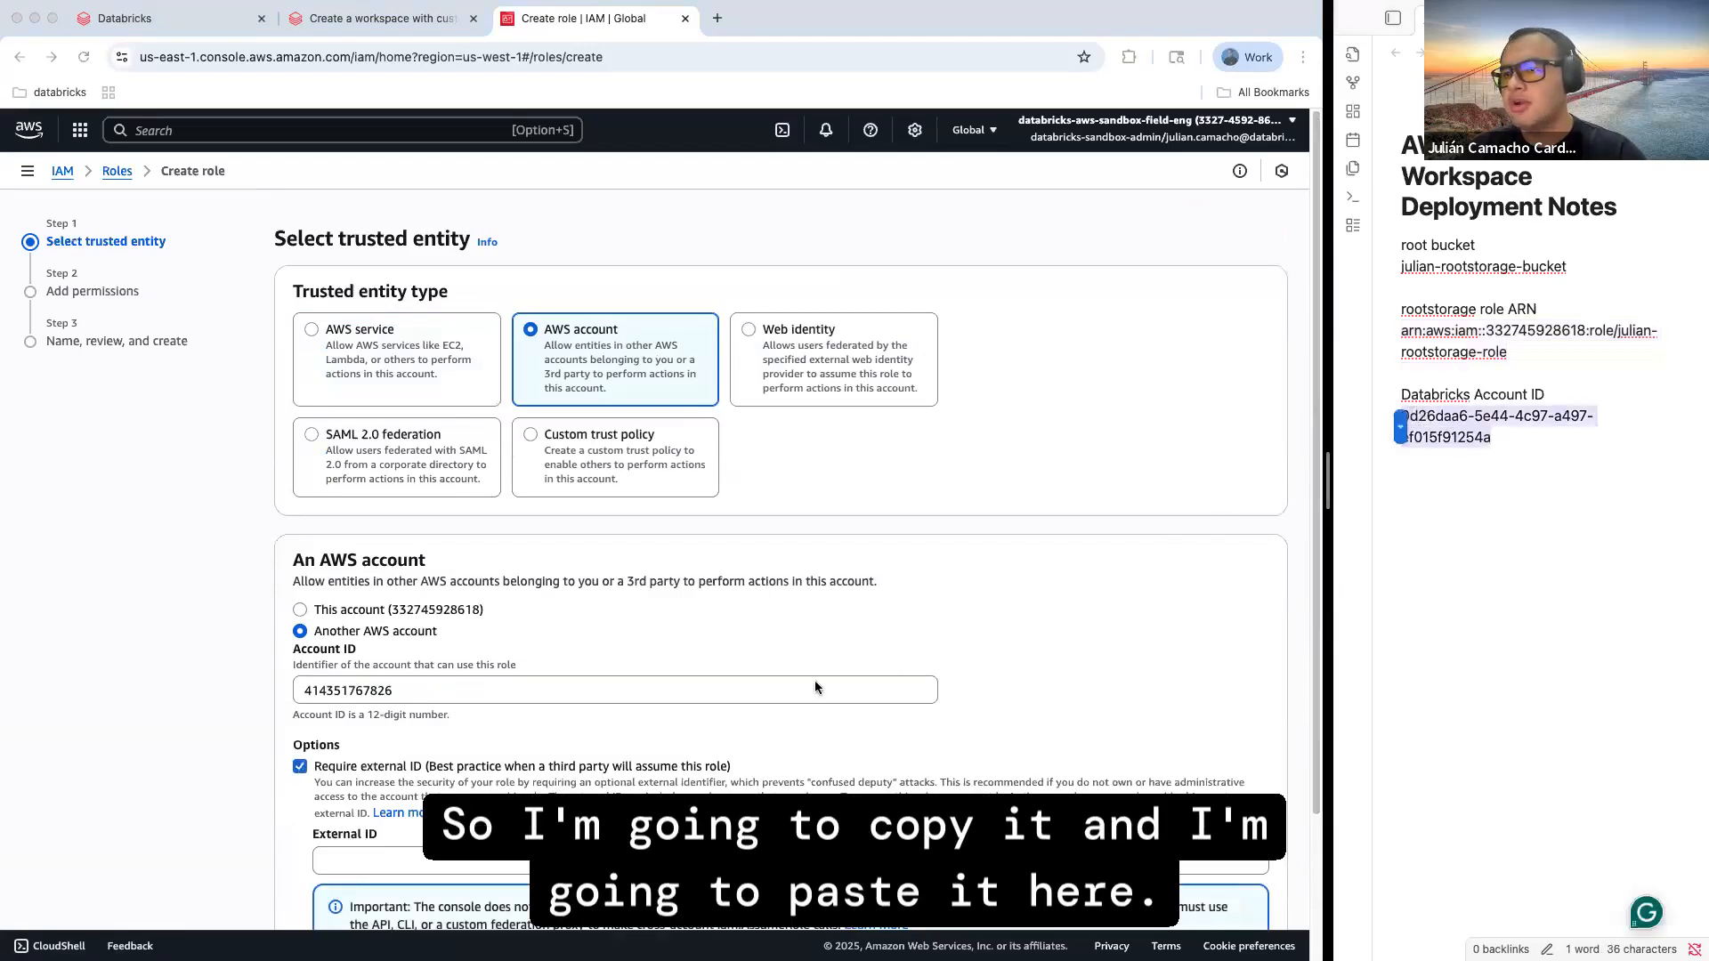
{"action": "left_click", "coordinate": [479, 866]}
{"action": "key", "text": "super+v"}
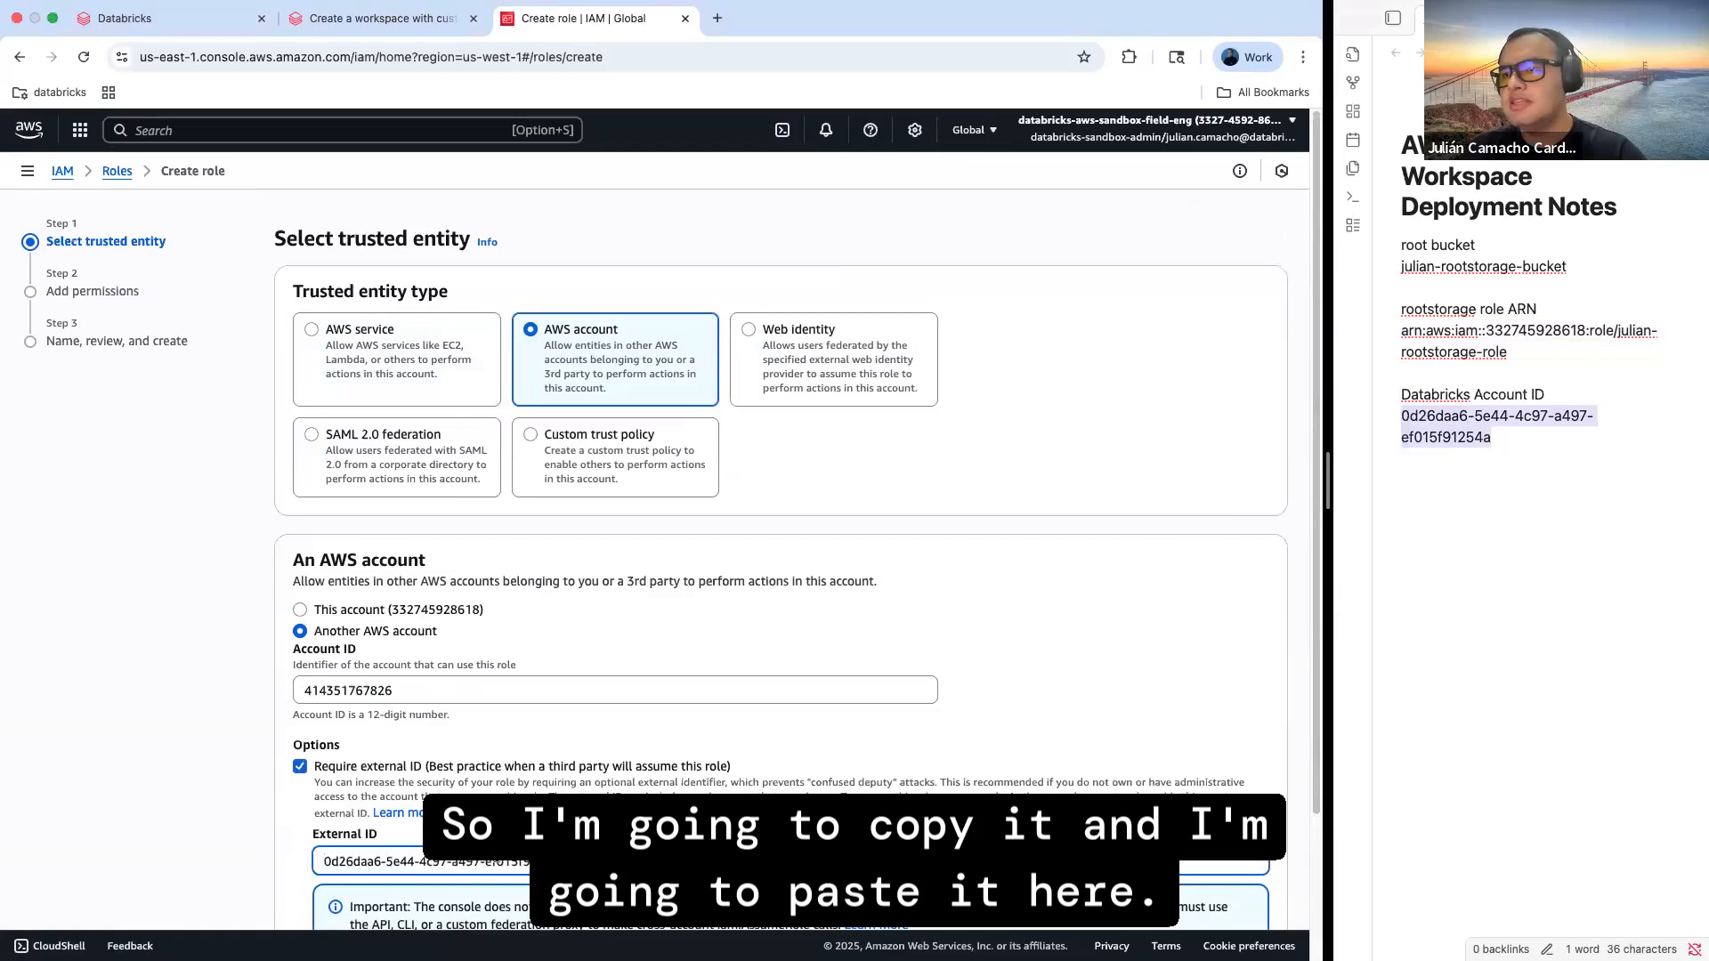
{"action": "scroll", "coordinate": [801, 534], "scroll_direction": "down", "scroll_amount": 3}
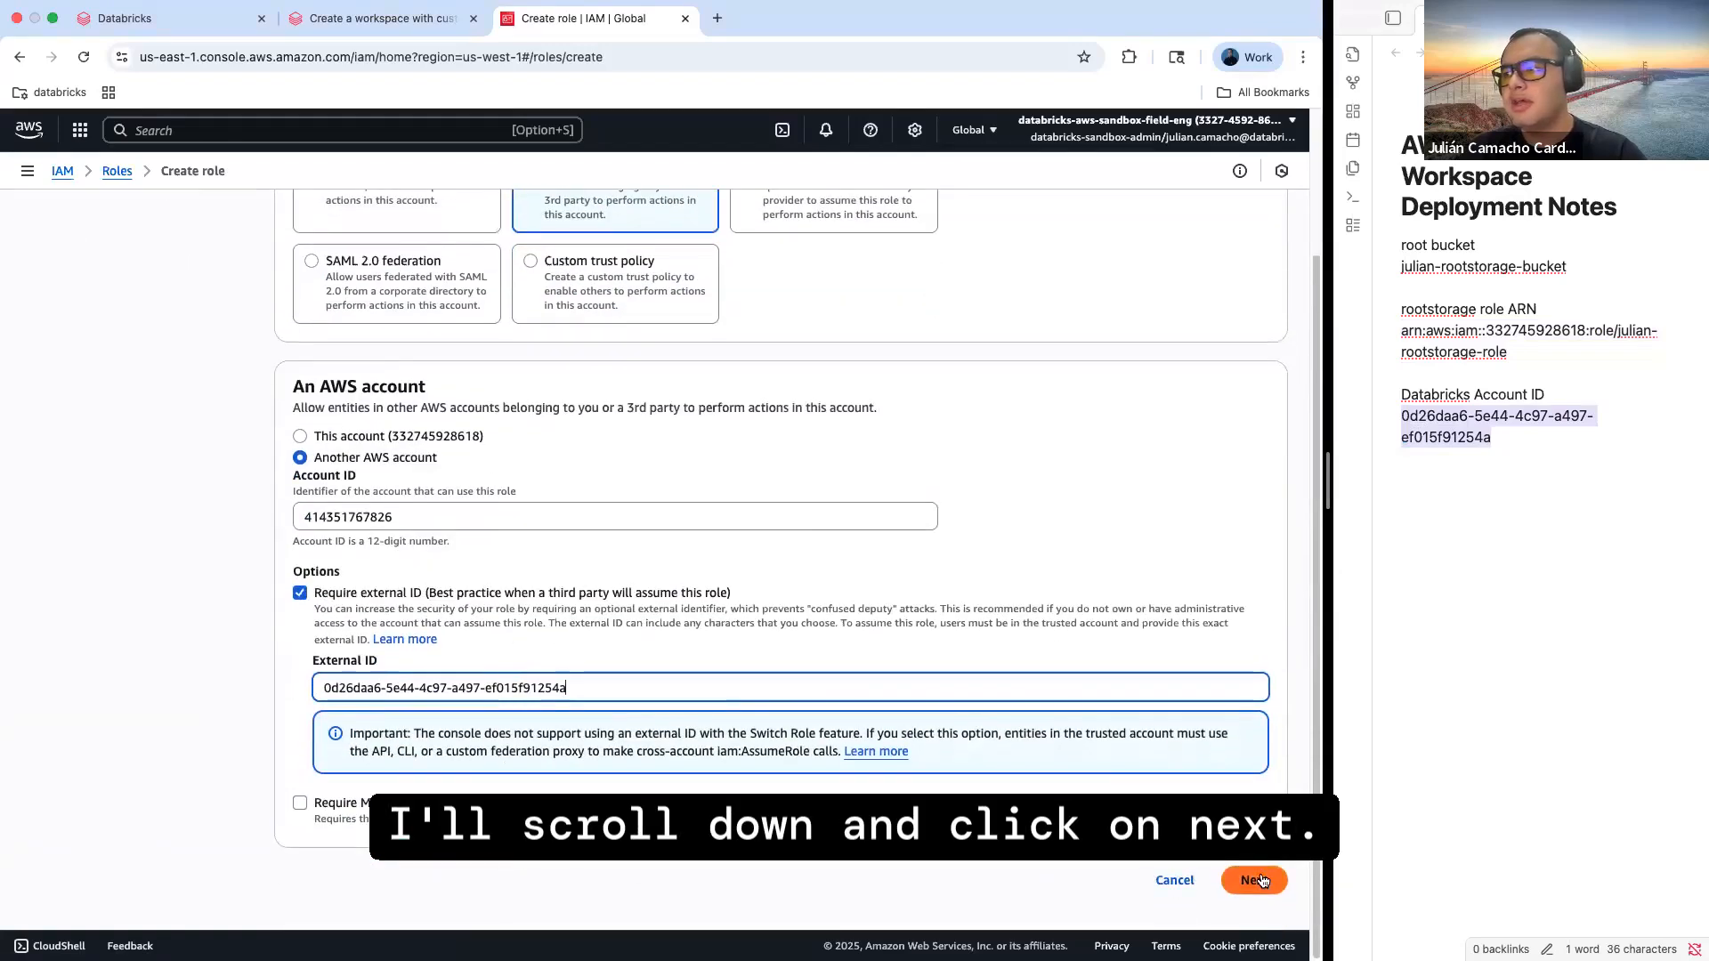
{"action": "left_click", "coordinate": [1261, 878]}
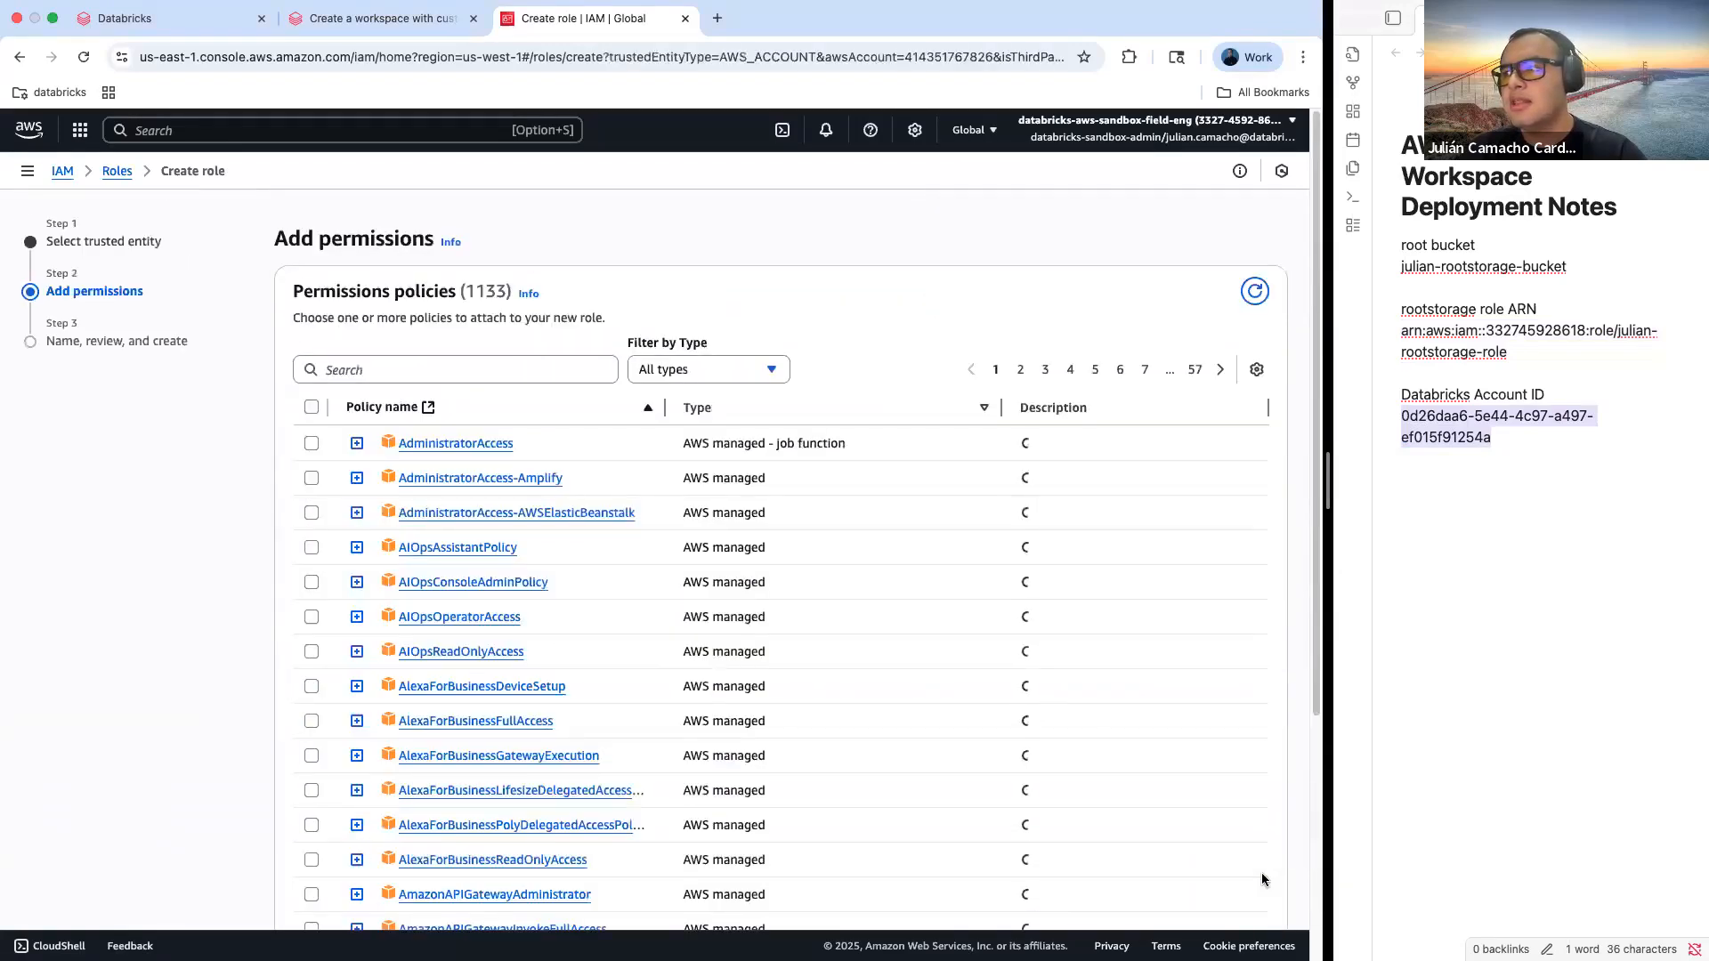
Continue without attaching permissions policies, name the role with the owner's first name followed by "-crossaccount-role" and create it
{"action": "scroll", "coordinate": [1261, 878], "scroll_direction": "down", "scroll_amount": 10}
{"action": "left_click", "coordinate": [1262, 877]}
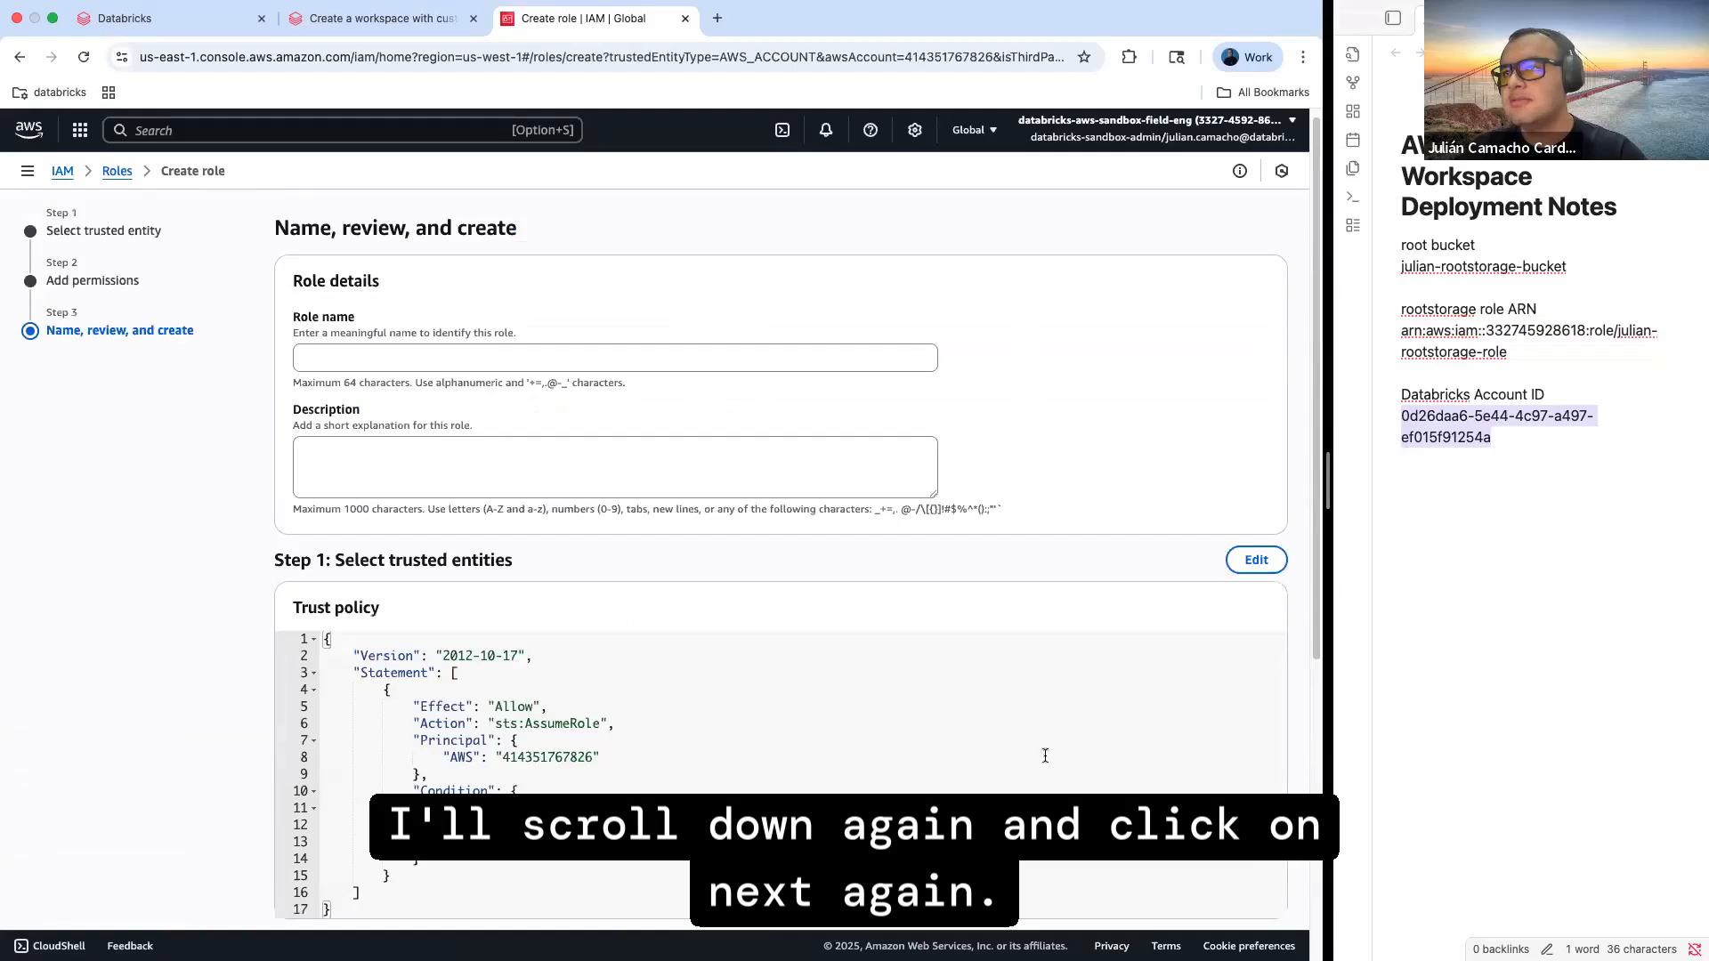
{"action": "left_click", "coordinate": [543, 370]}
{"action": "type", "text": "juli"}
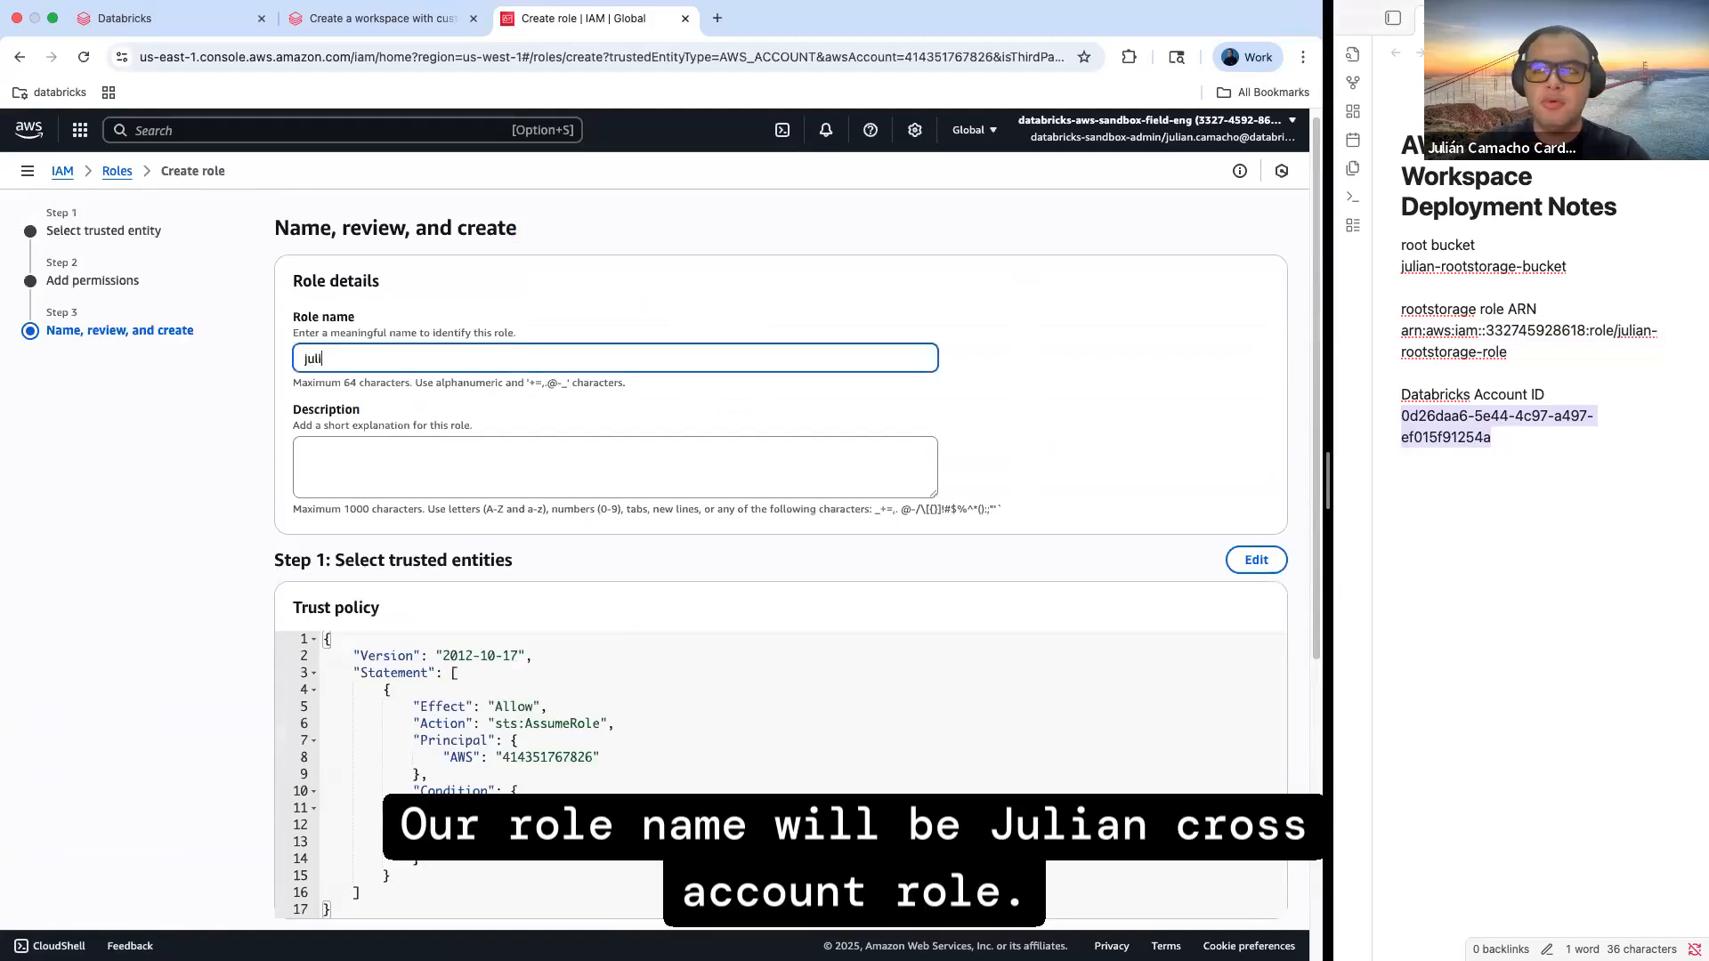
{"action": "type", "text": "an-crossaccount-role"}
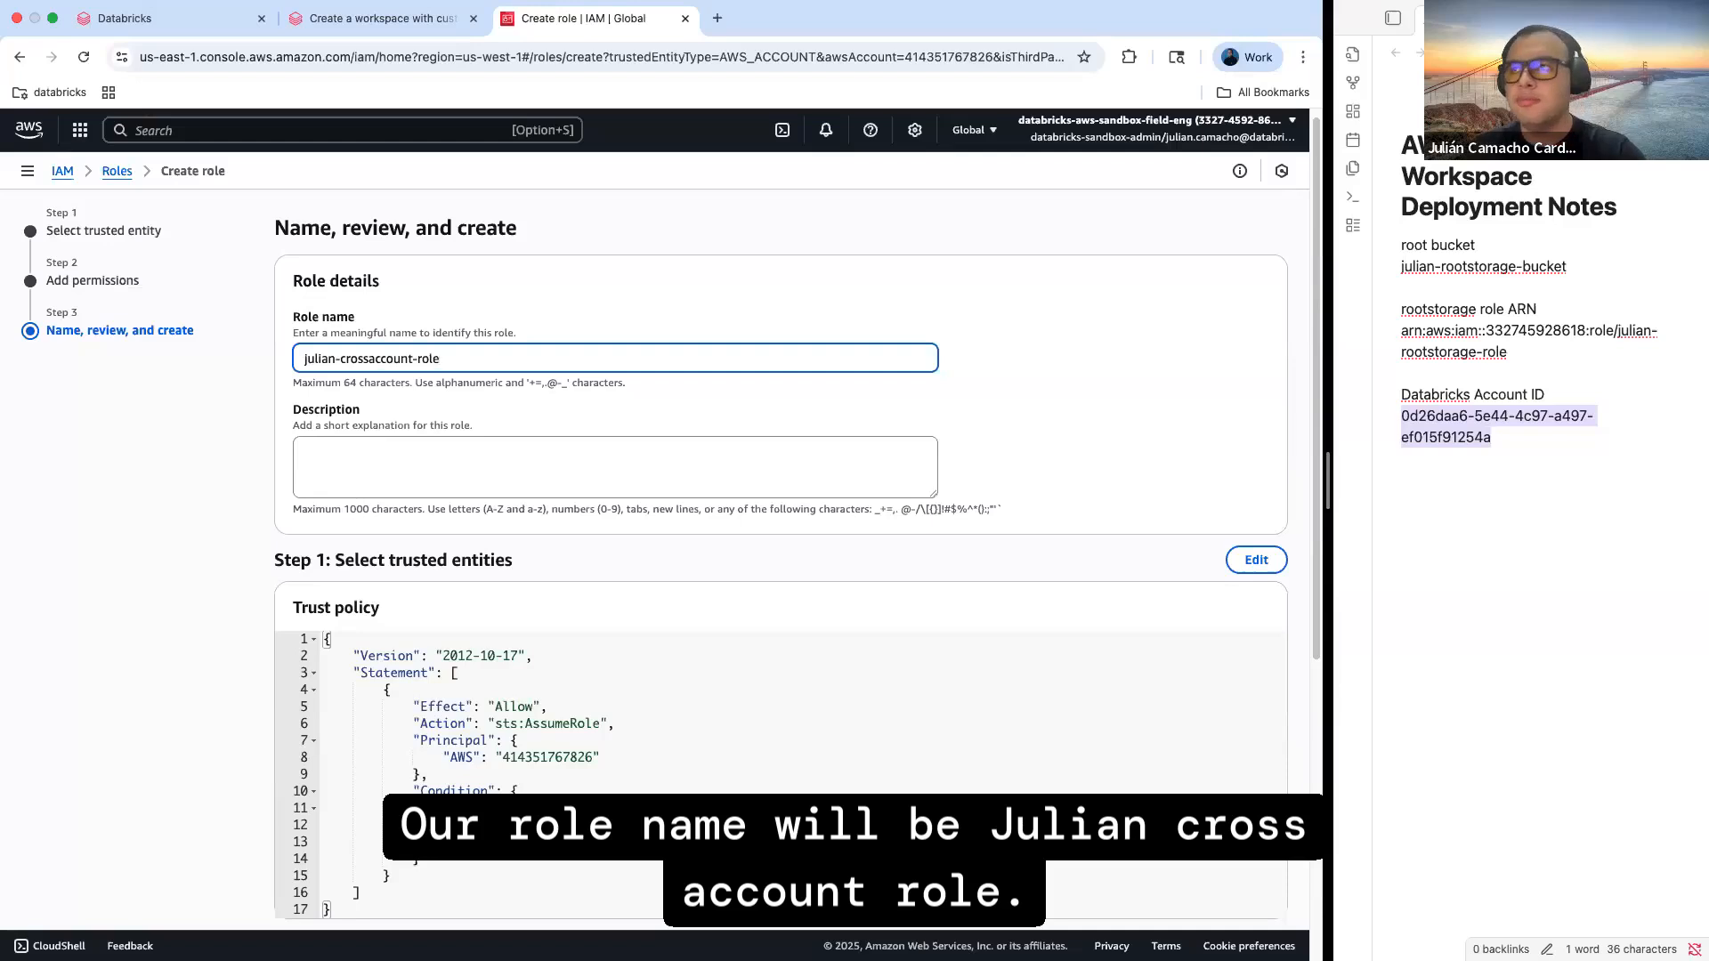
{"action": "scroll", "coordinate": [586, 417], "scroll_direction": "down", "scroll_amount": 5}
{"action": "left_click", "coordinate": [1251, 878]}
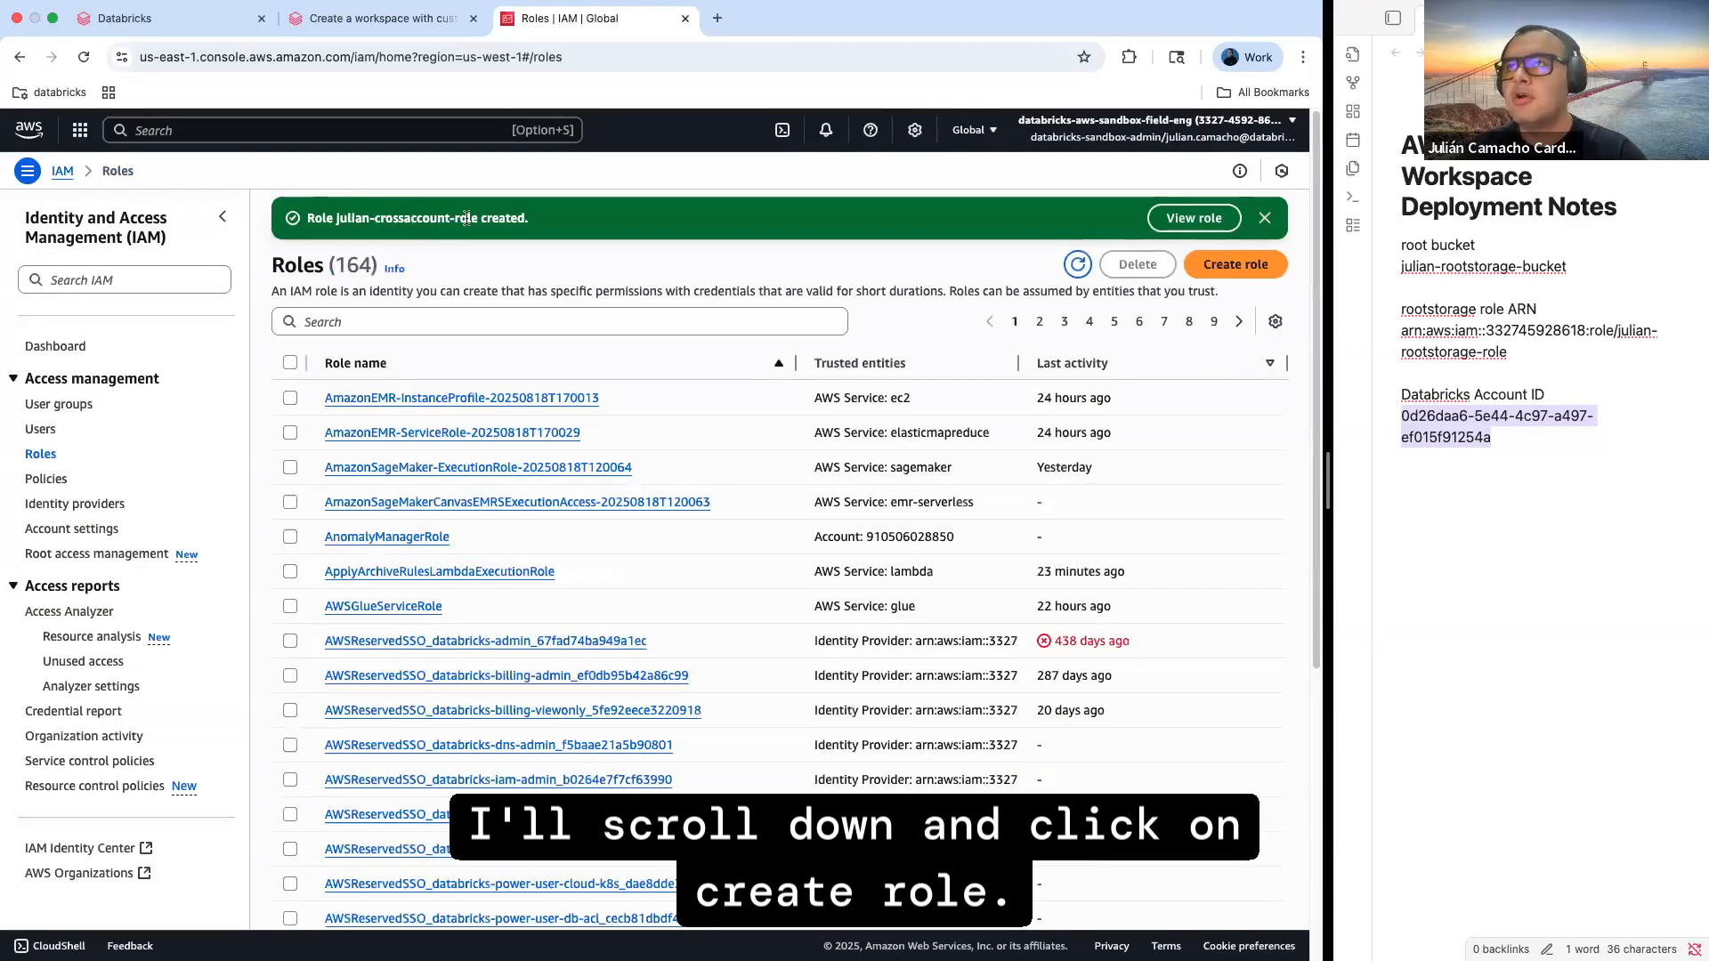
Search the IAM roles by the owner's first name and open the cross-account role's details
{"action": "left_click", "coordinate": [434, 321]}
{"action": "type", "text": "julian"}
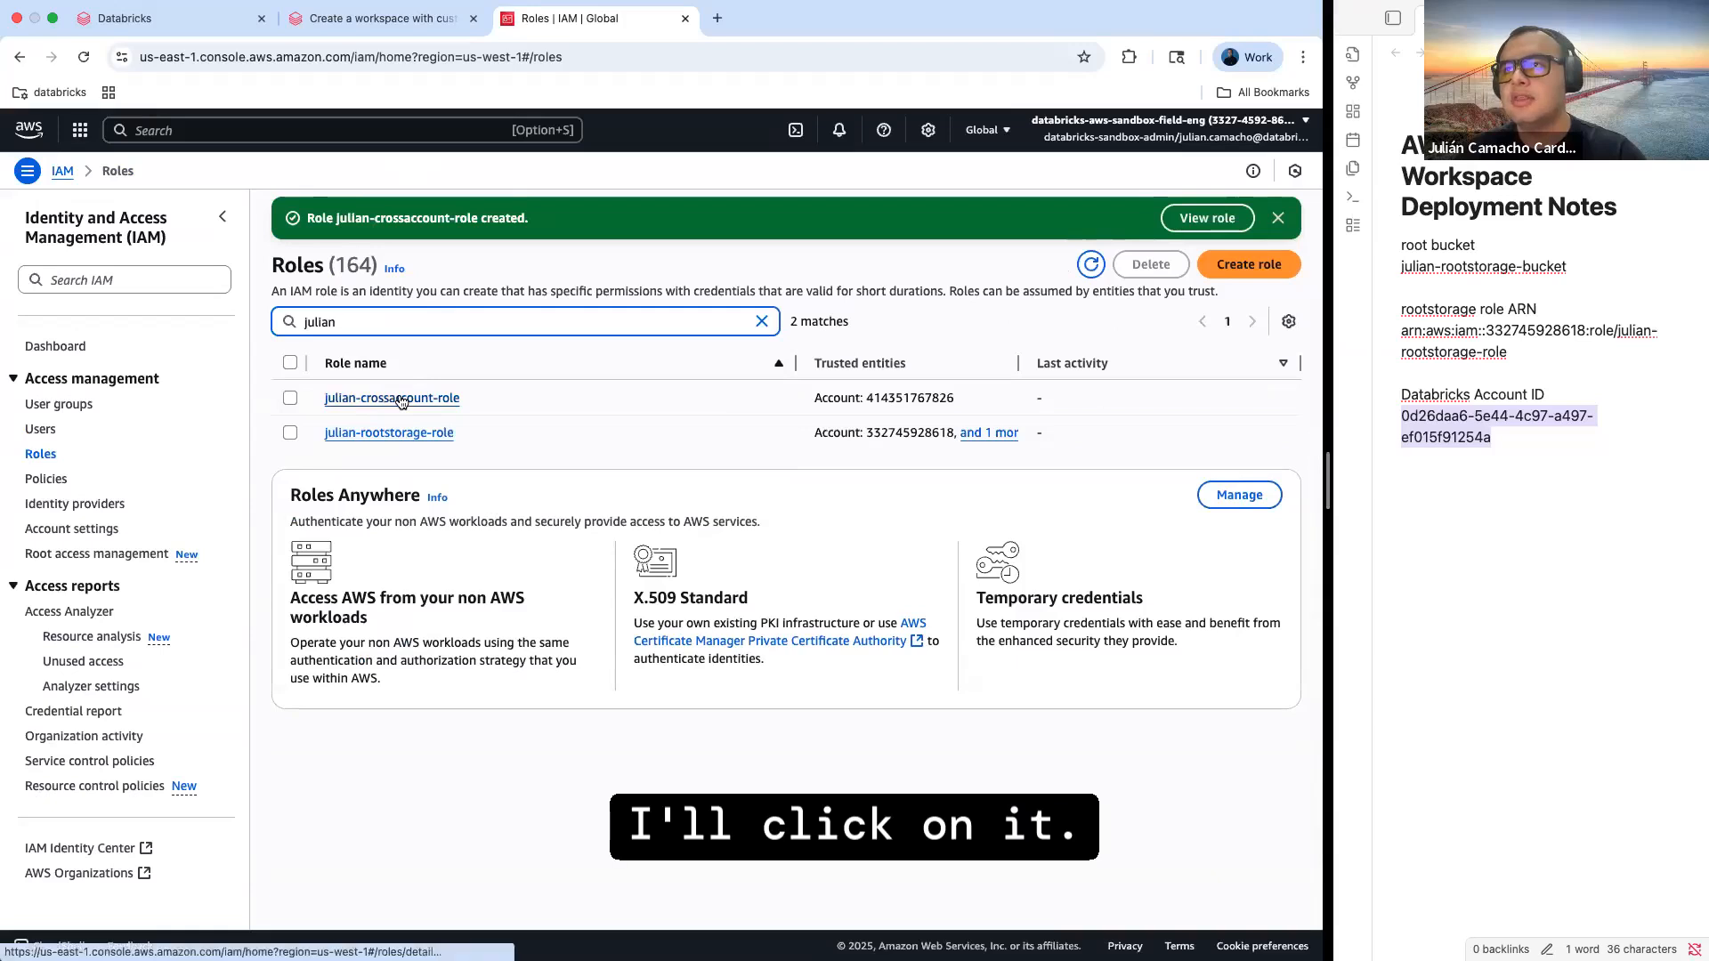
{"action": "left_click", "coordinate": [399, 398]}
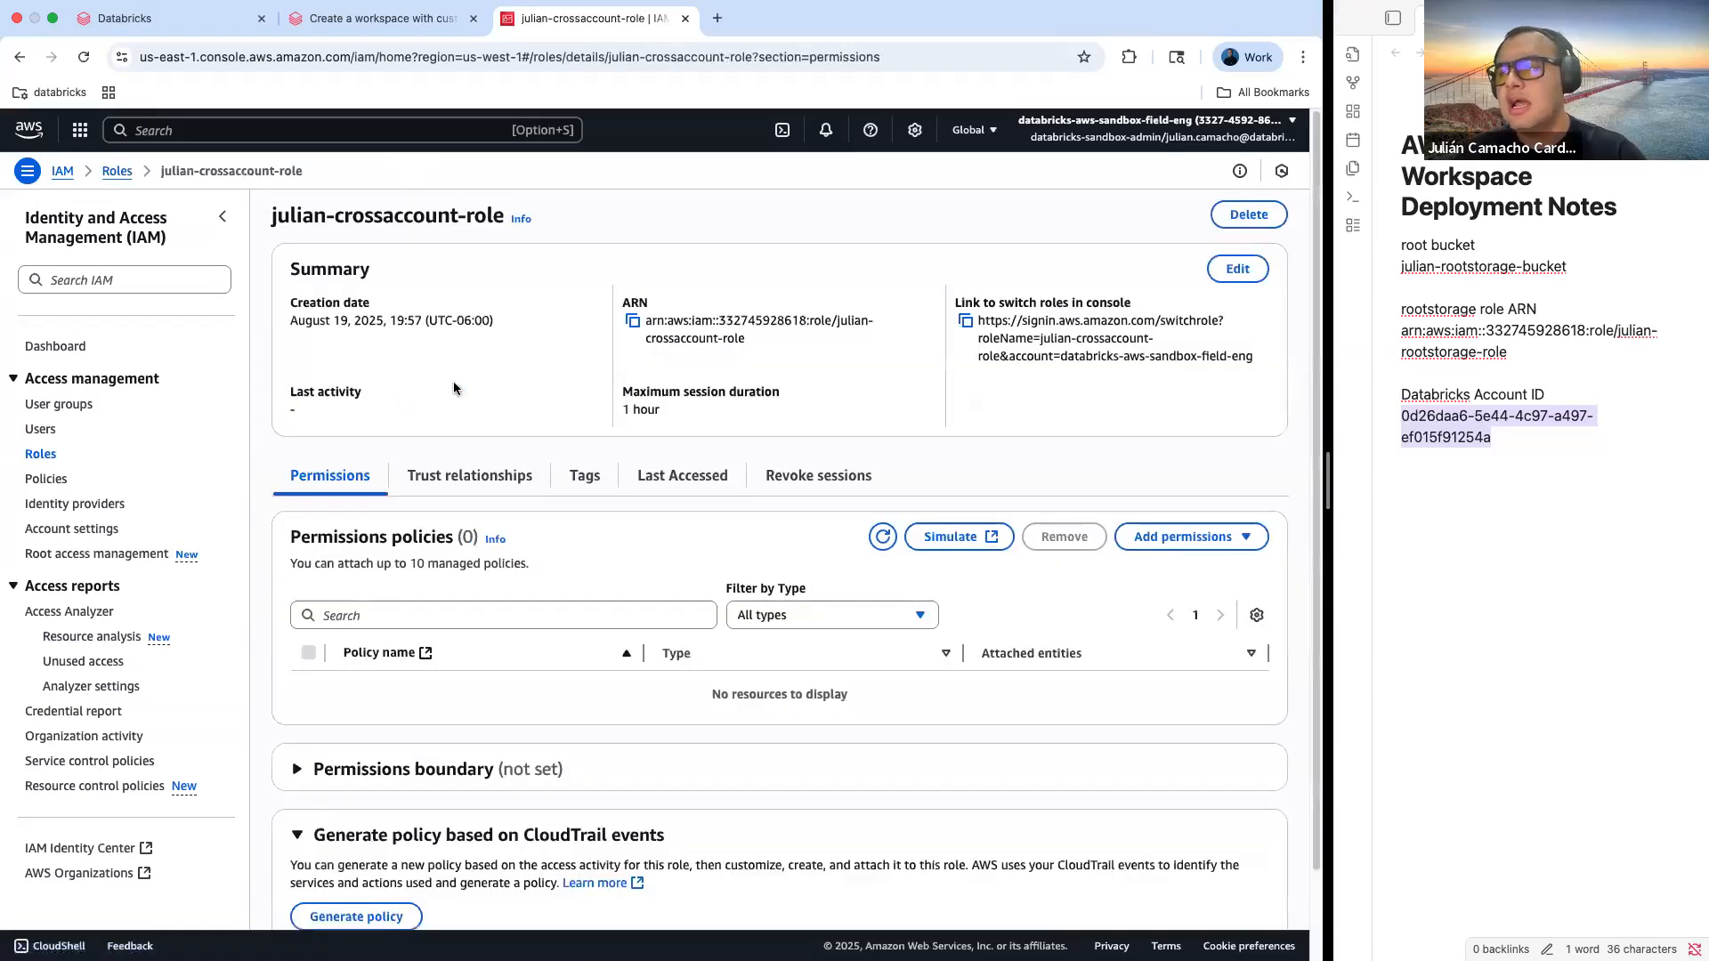
Copy the cross-account role's ARN and save it at the end of the deployment notes under the heading "crossaccount role ARN"
{"action": "left_click", "coordinate": [631, 324]}
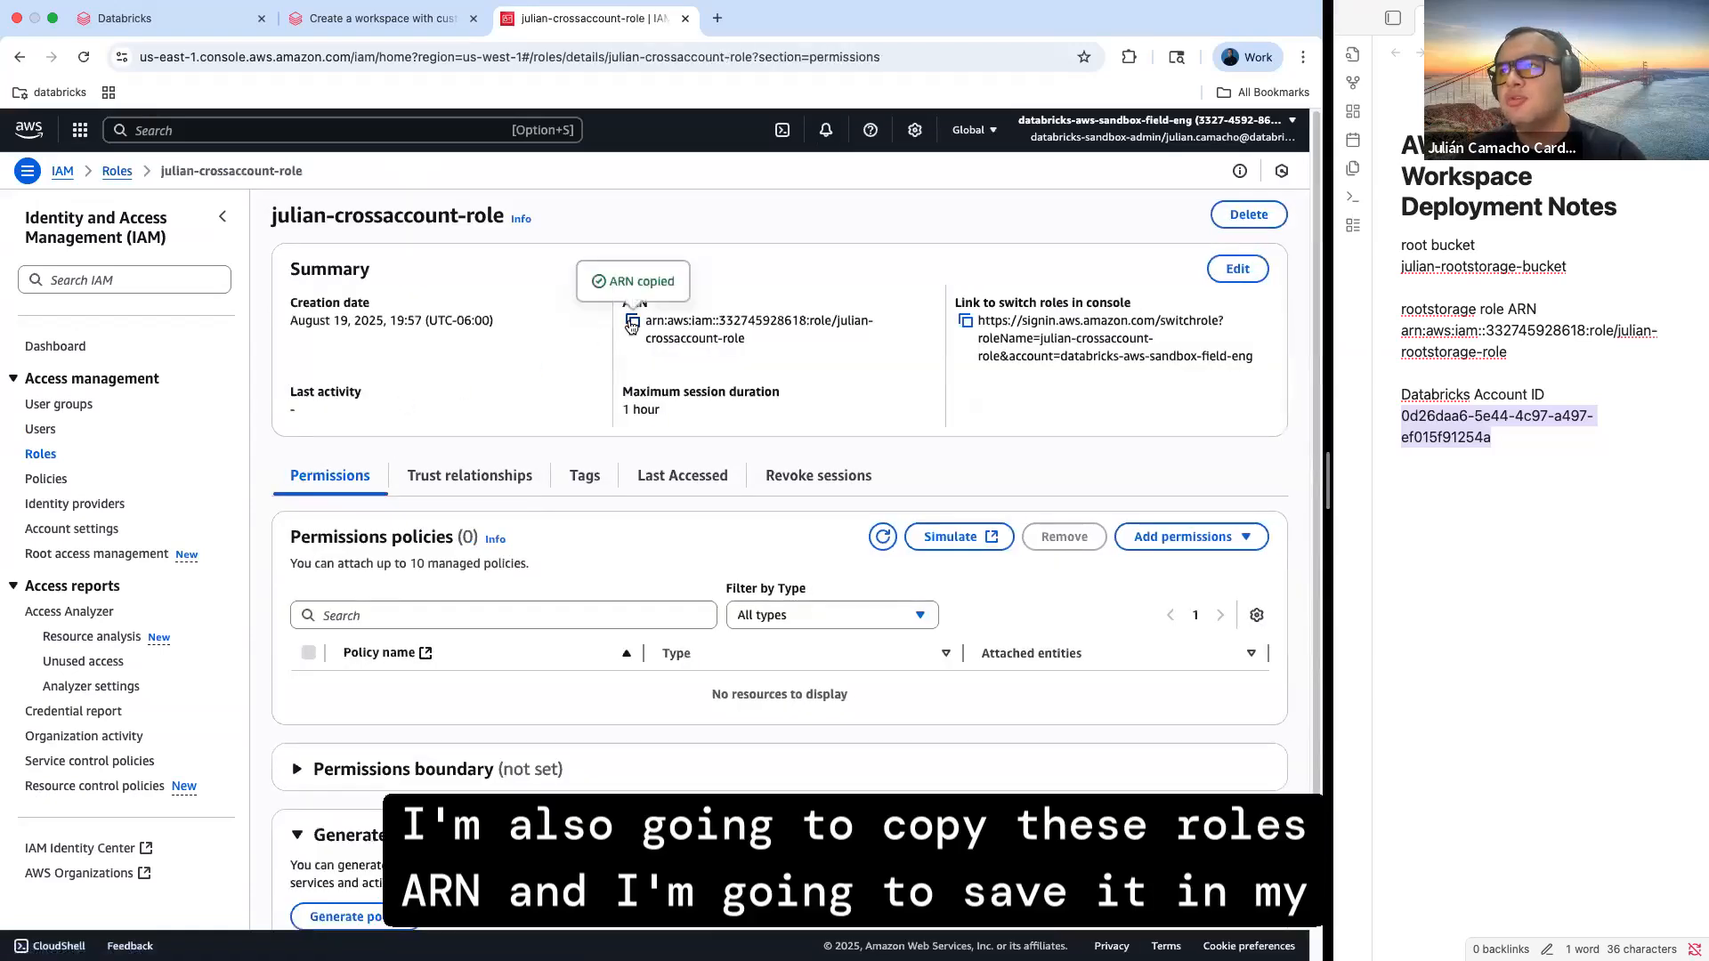
{"action": "left_click", "coordinate": [1533, 471]}
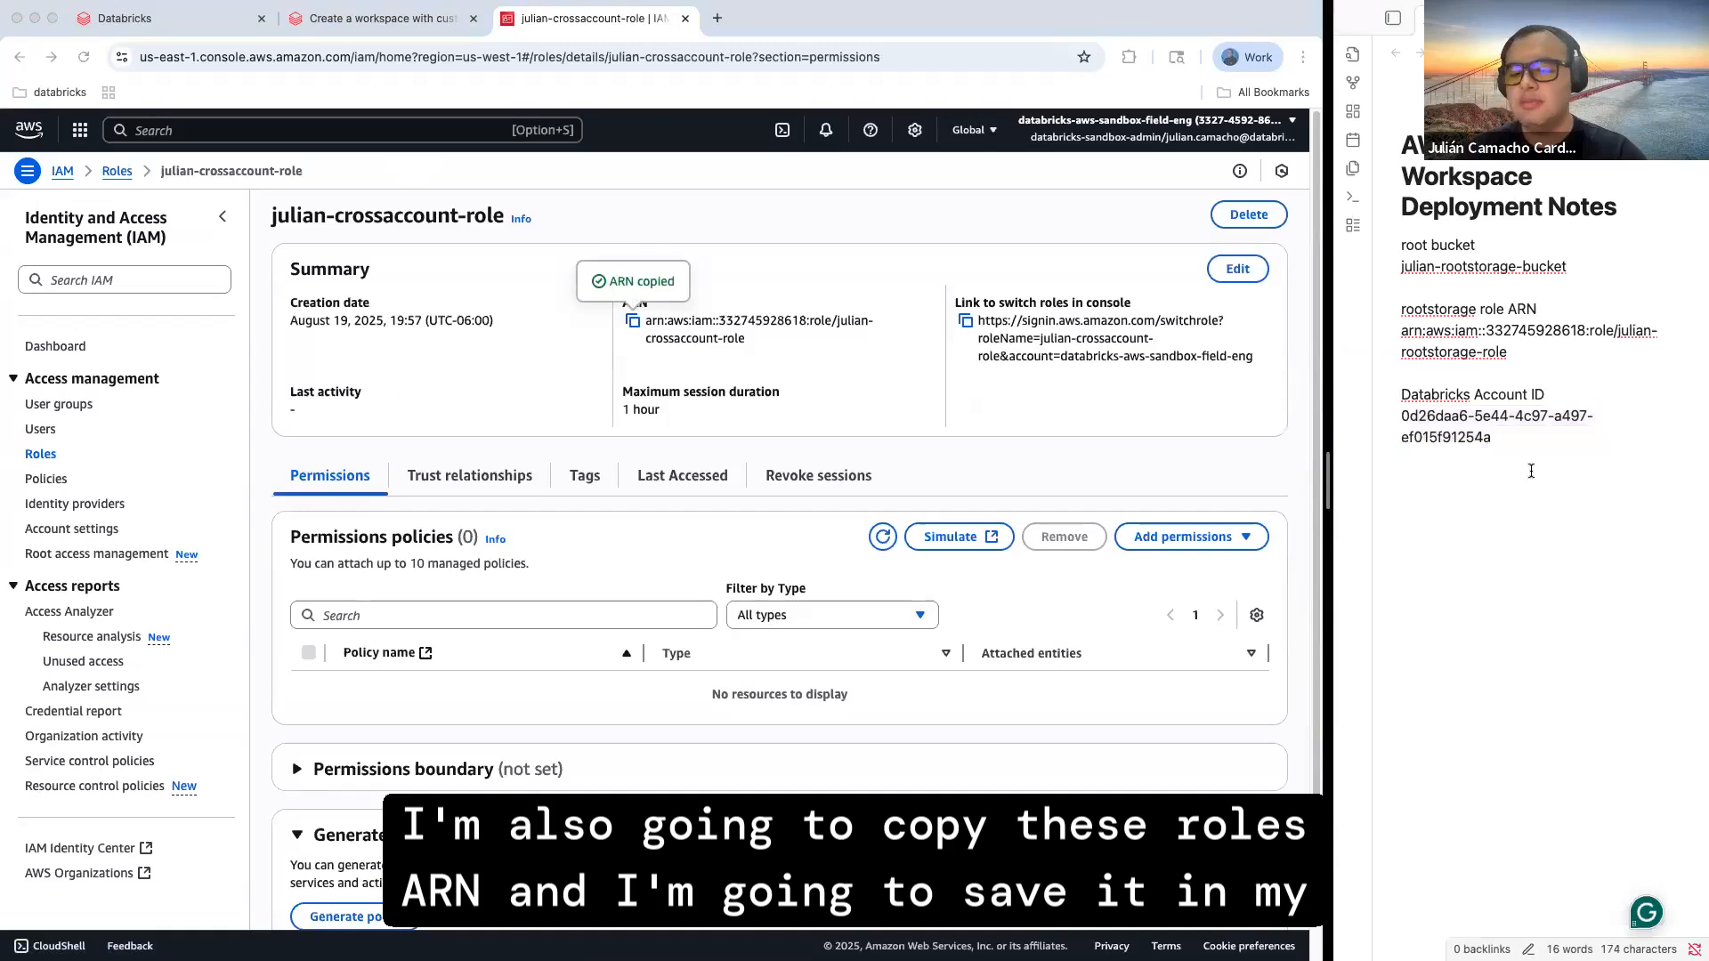
{"action": "key", "text": "Return"}
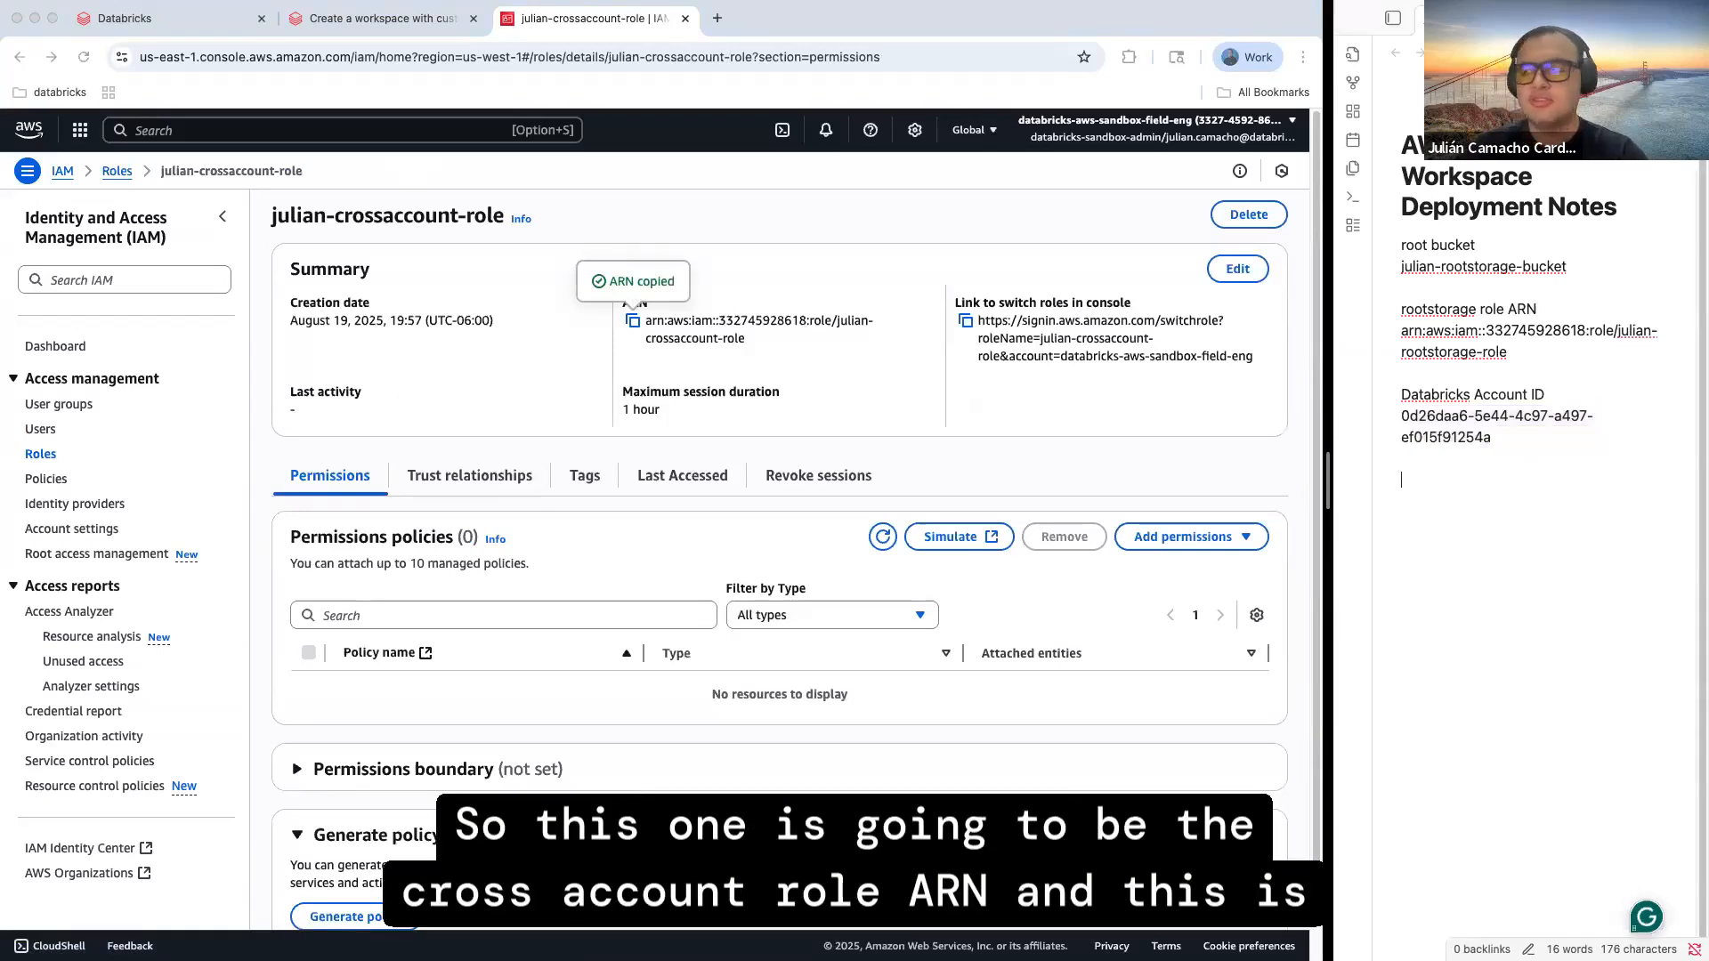
{"action": "key", "text": "Caps_Lock"}
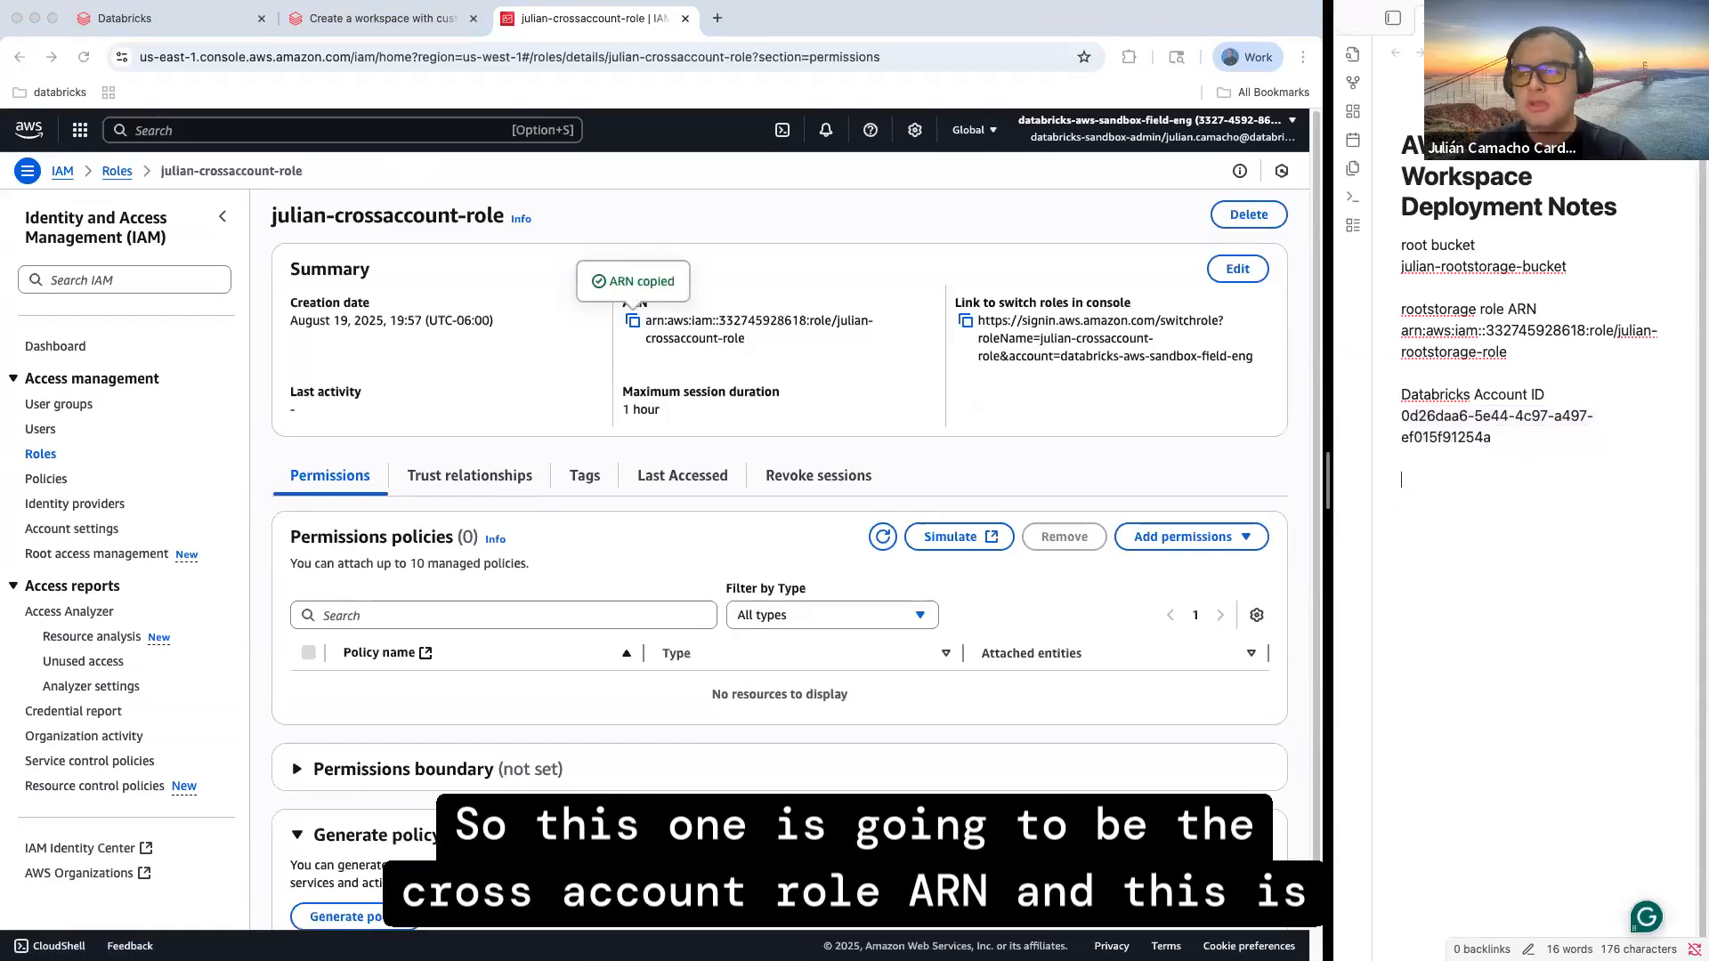
{"action": "type", "text": "cor"}
{"action": "key", "text": "BackSpace"}
{"action": "key", "text": "BackSpace"}
{"action": "type", "text": "ro"}
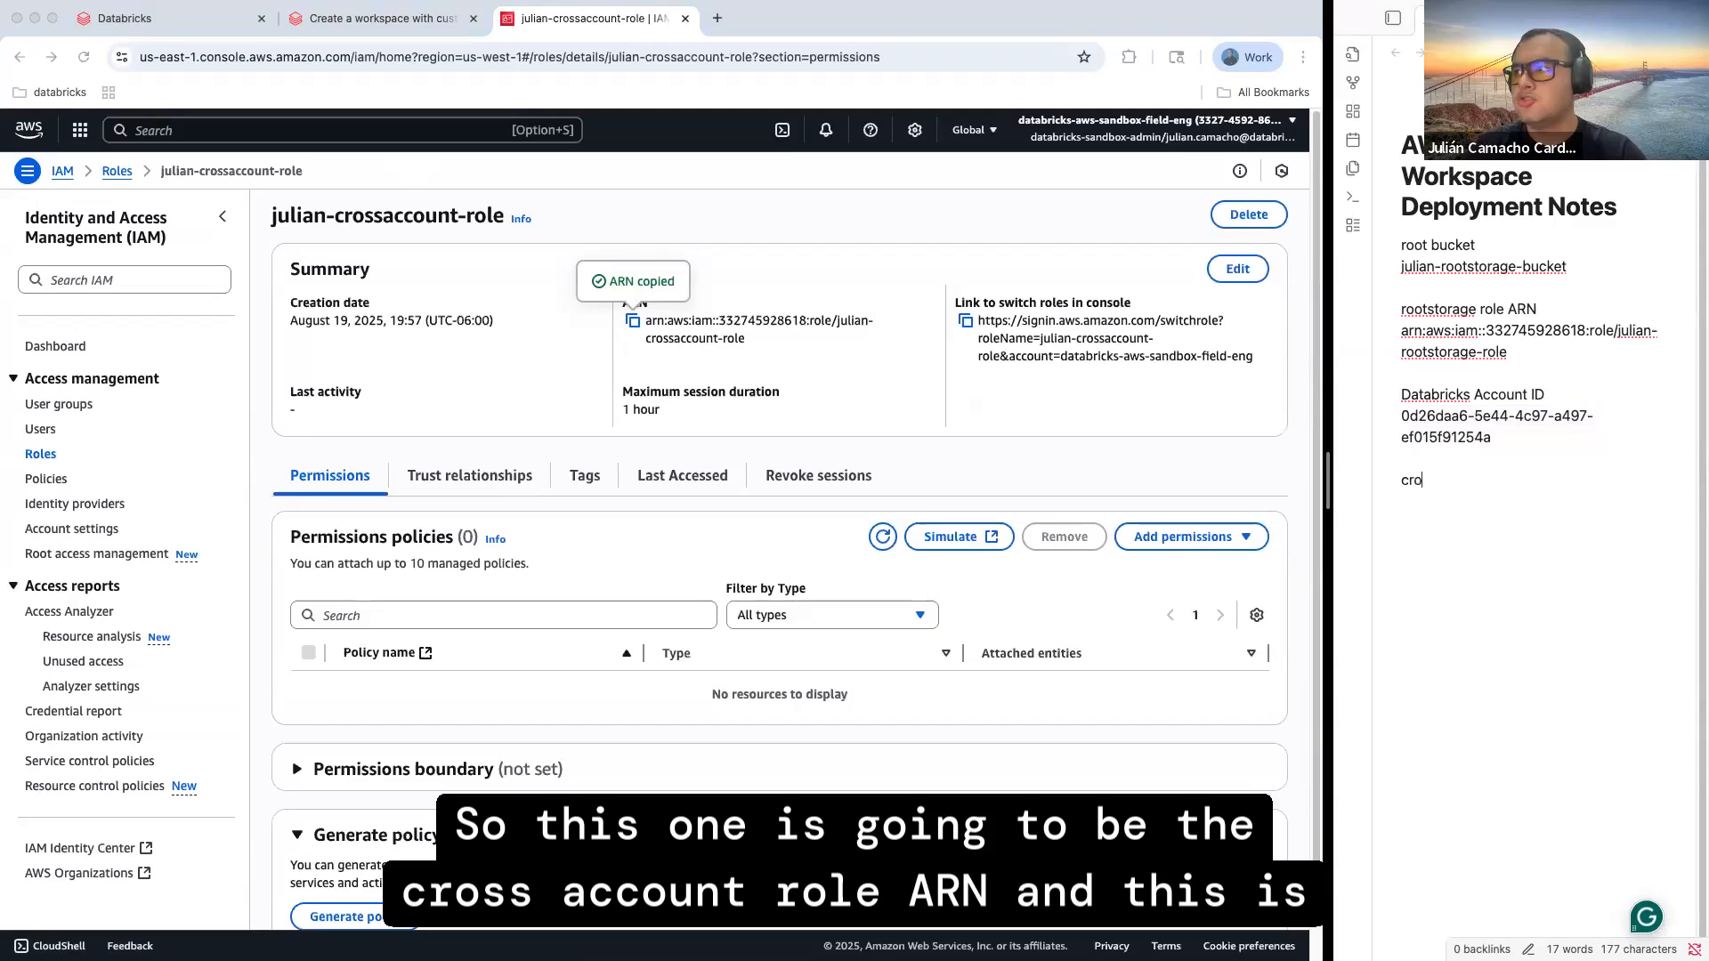
{"action": "type", "text": "ssaccount ro"}
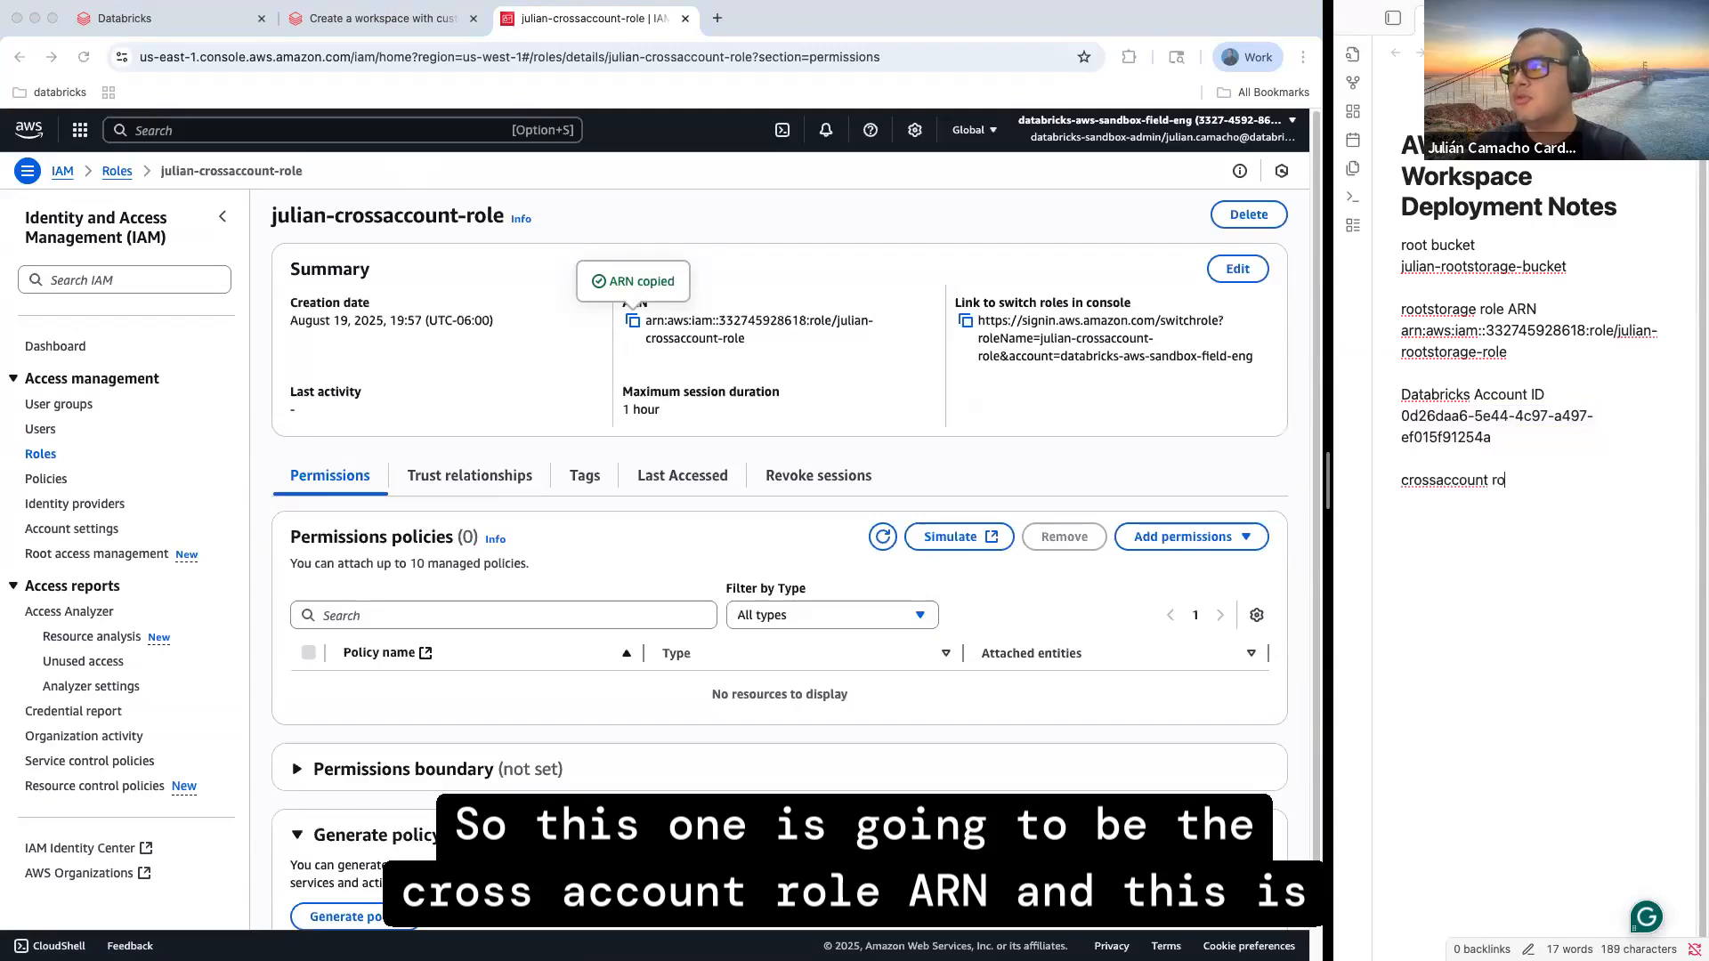
{"action": "type", "text": "le ARN"}
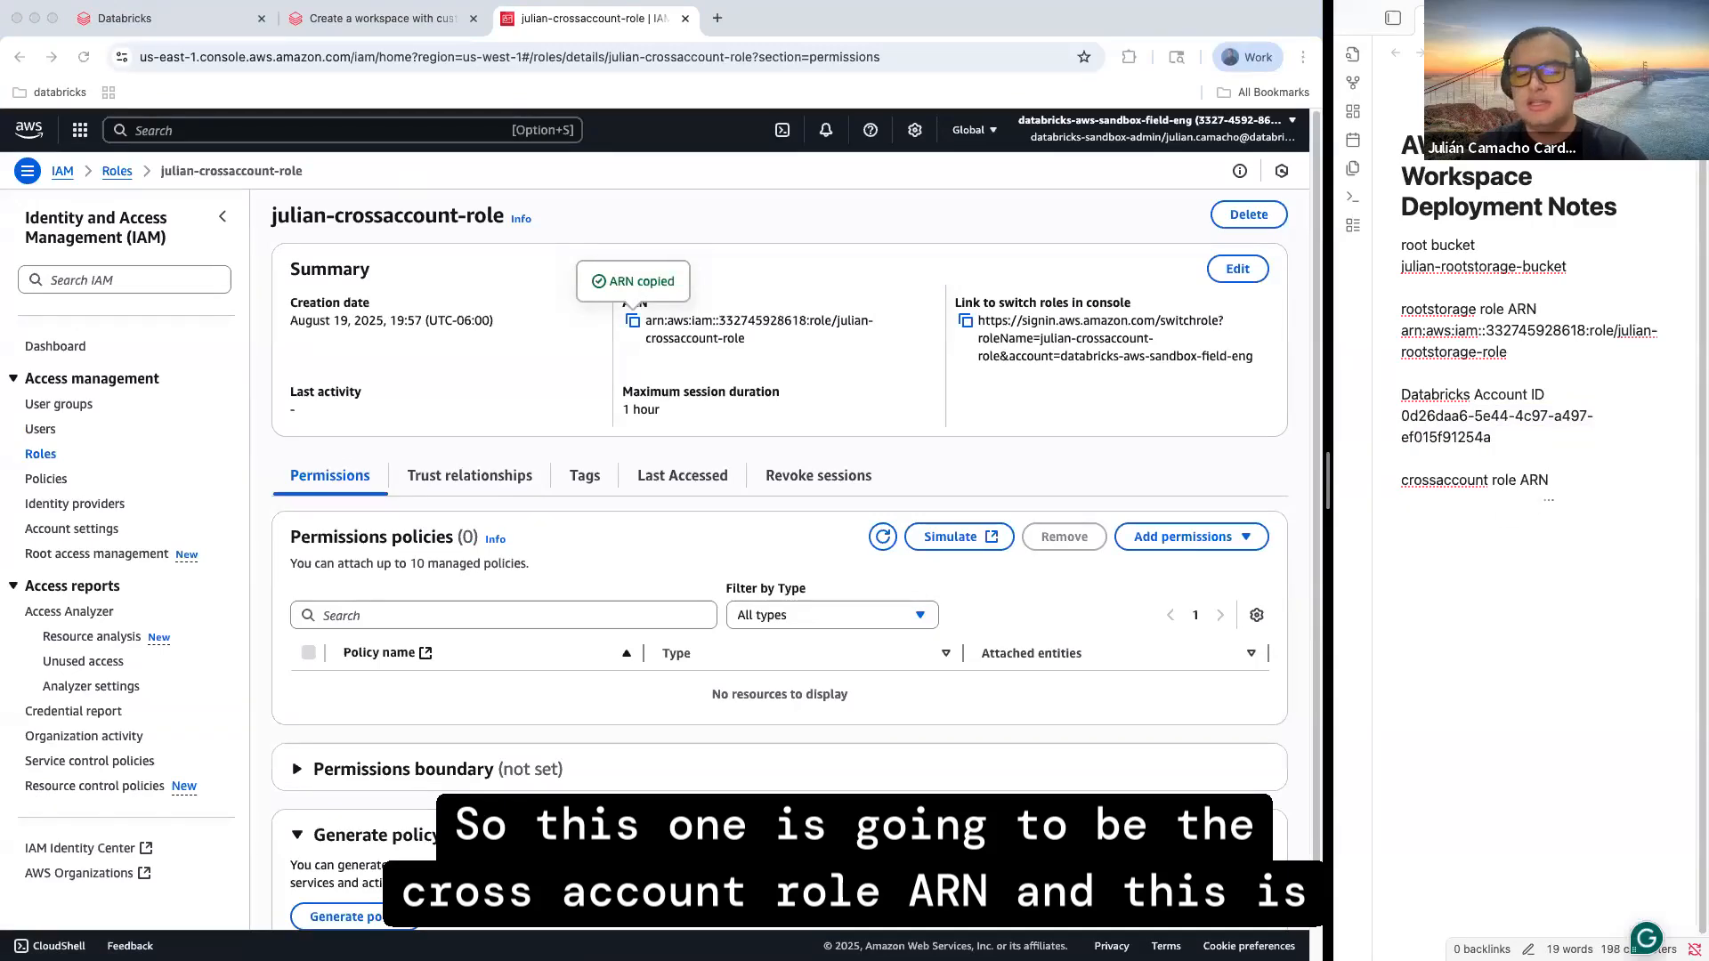
{"action": "key", "text": "super+v"}
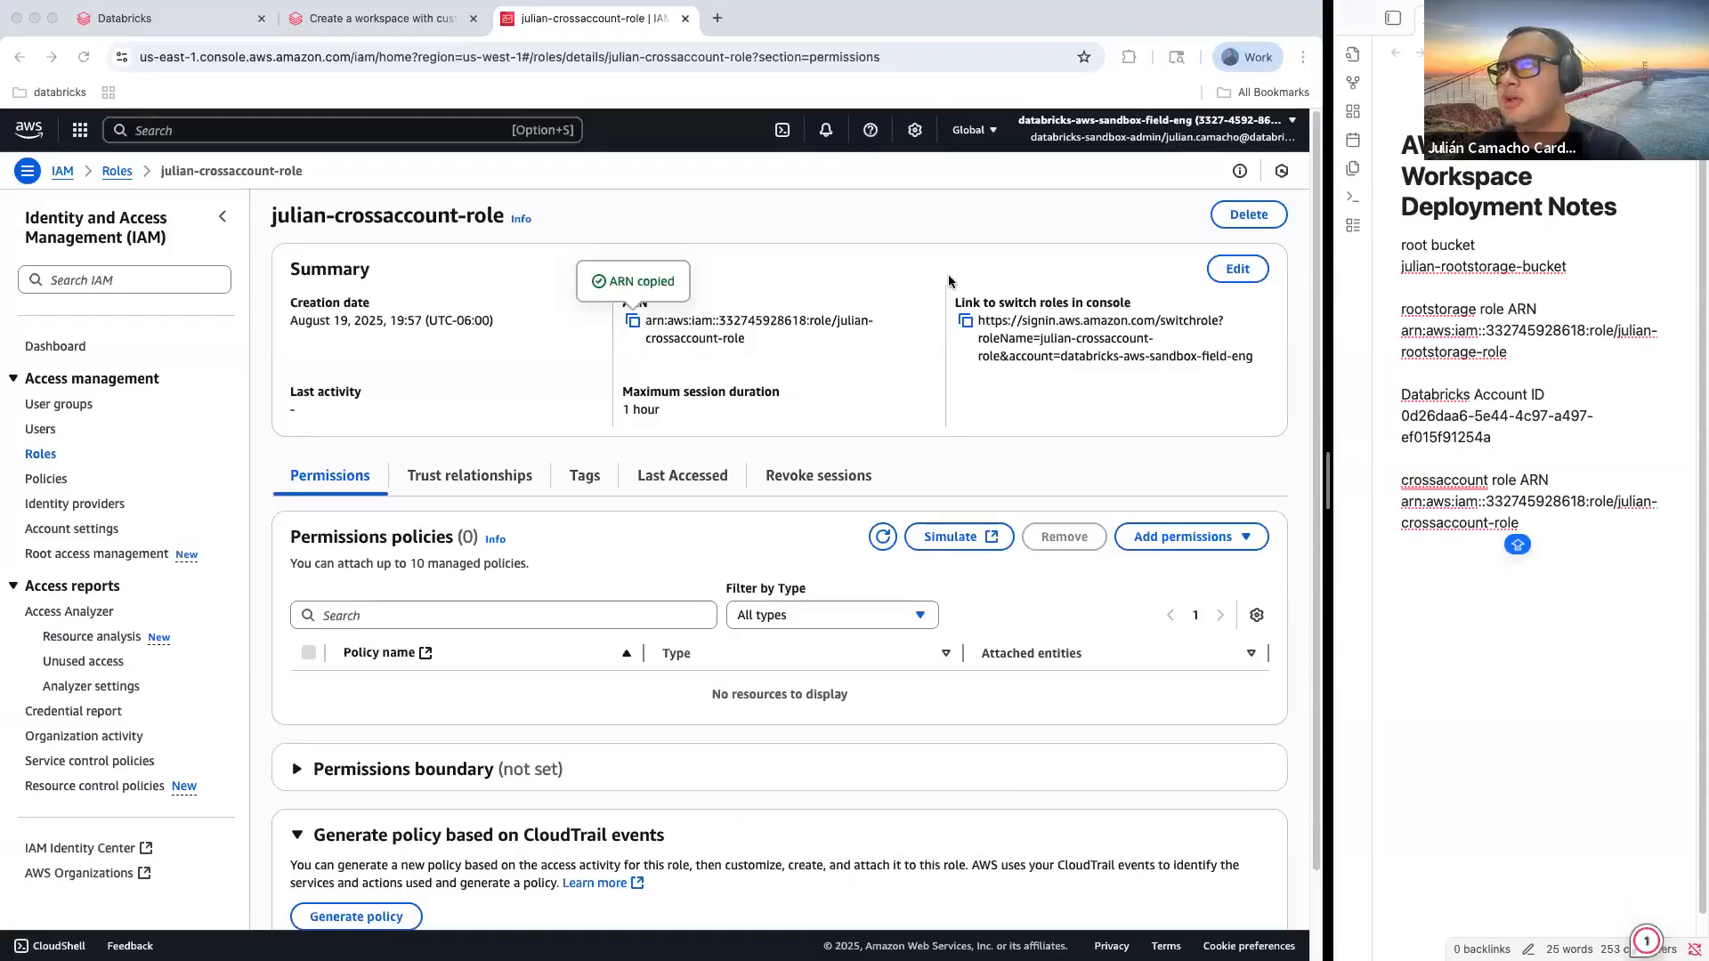
In the Databricks documentation, go to the Option 2 customer-managed VPC with default restrictions policy under Step 2 and copy its JSON
{"action": "left_click", "coordinate": [358, 25]}
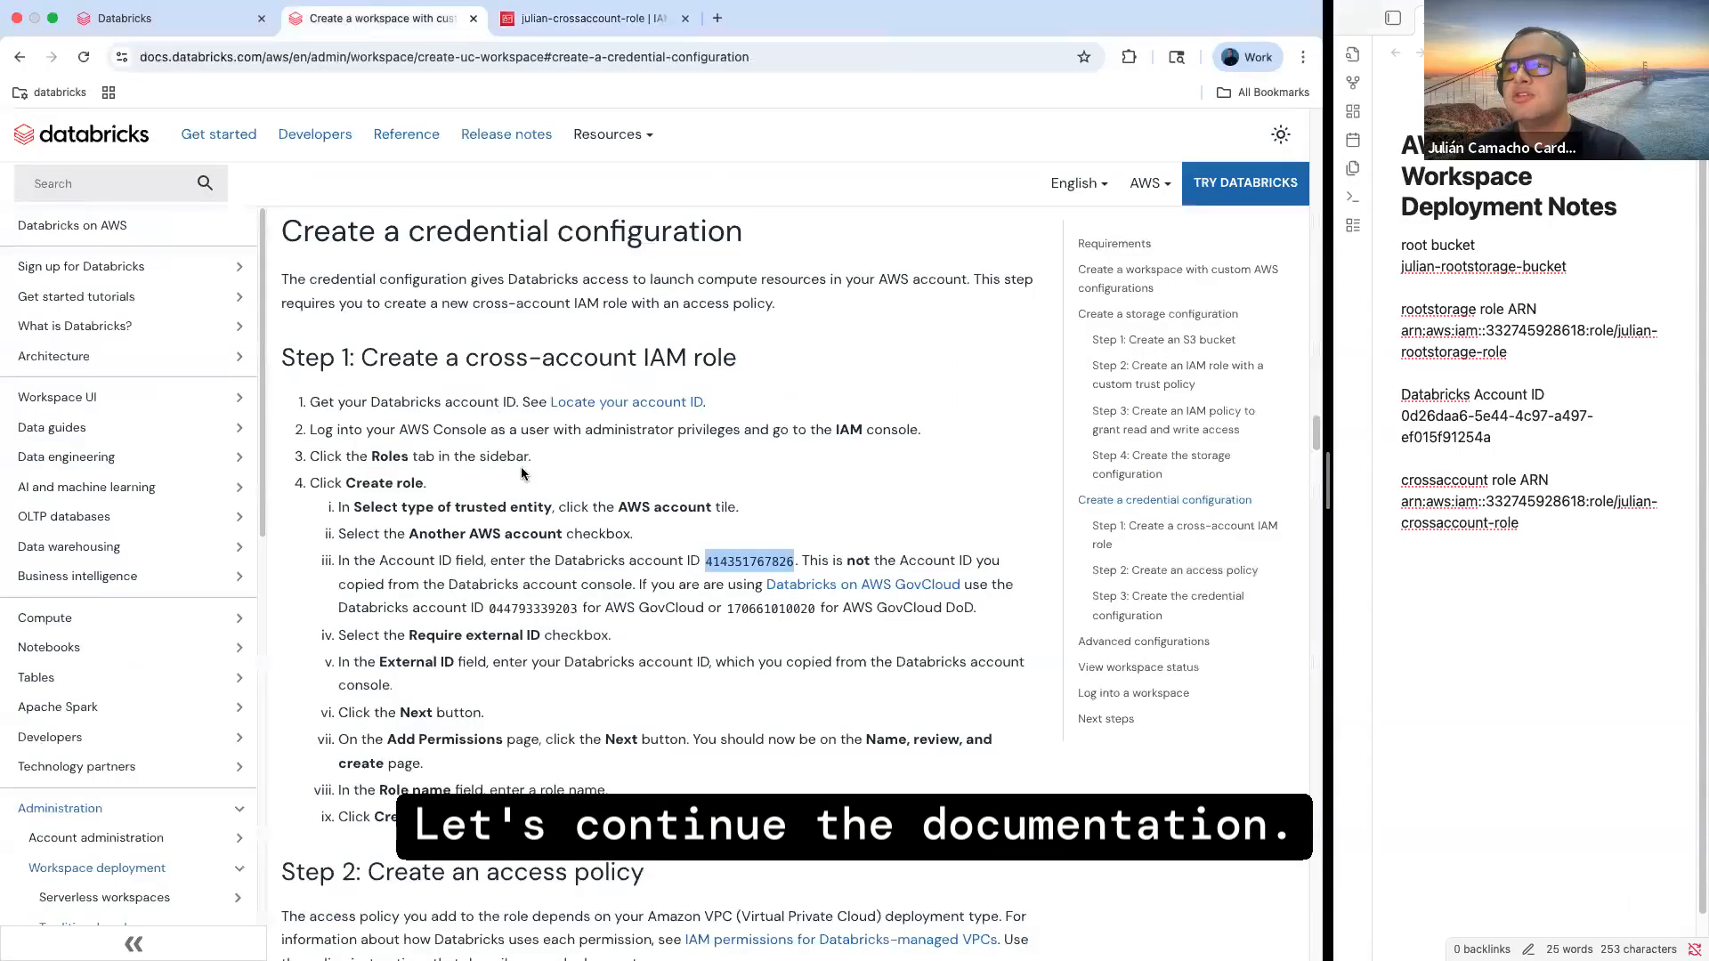
{"action": "left_click_drag", "start_coordinate": [283, 869], "coordinate": [644, 875]}
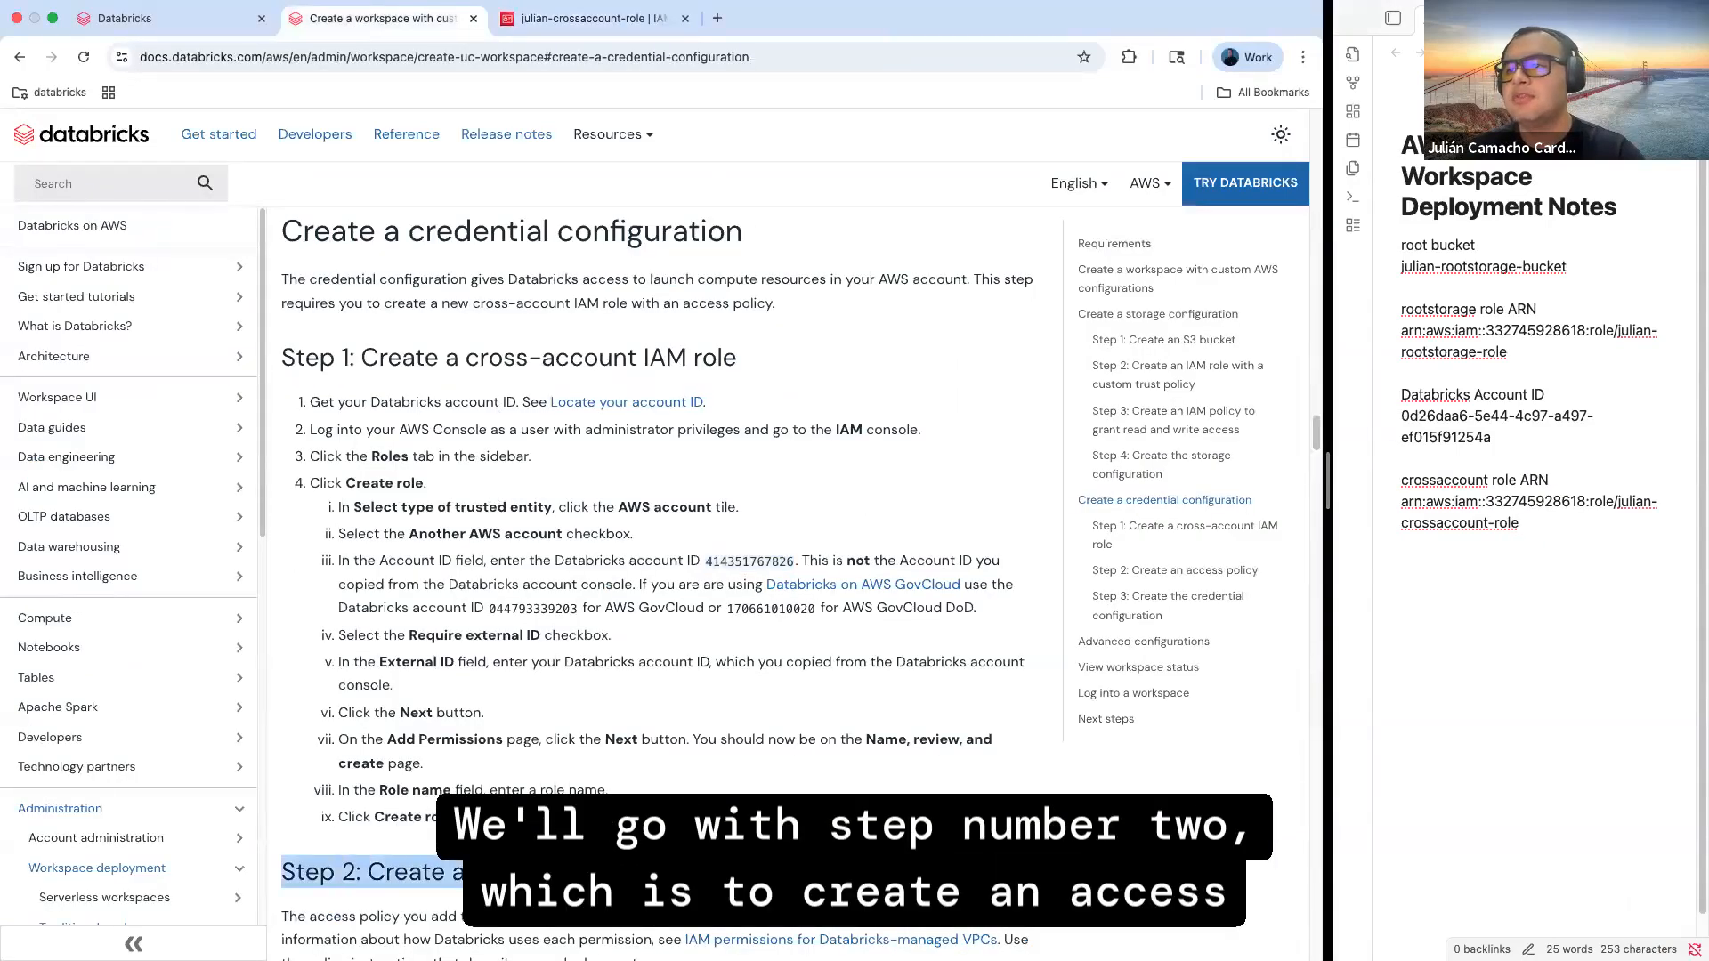
{"action": "scroll", "coordinate": [659, 579], "scroll_direction": "down", "scroll_amount": 10}
{"action": "scroll", "coordinate": [659, 578], "scroll_direction": "up", "scroll_amount": 4}
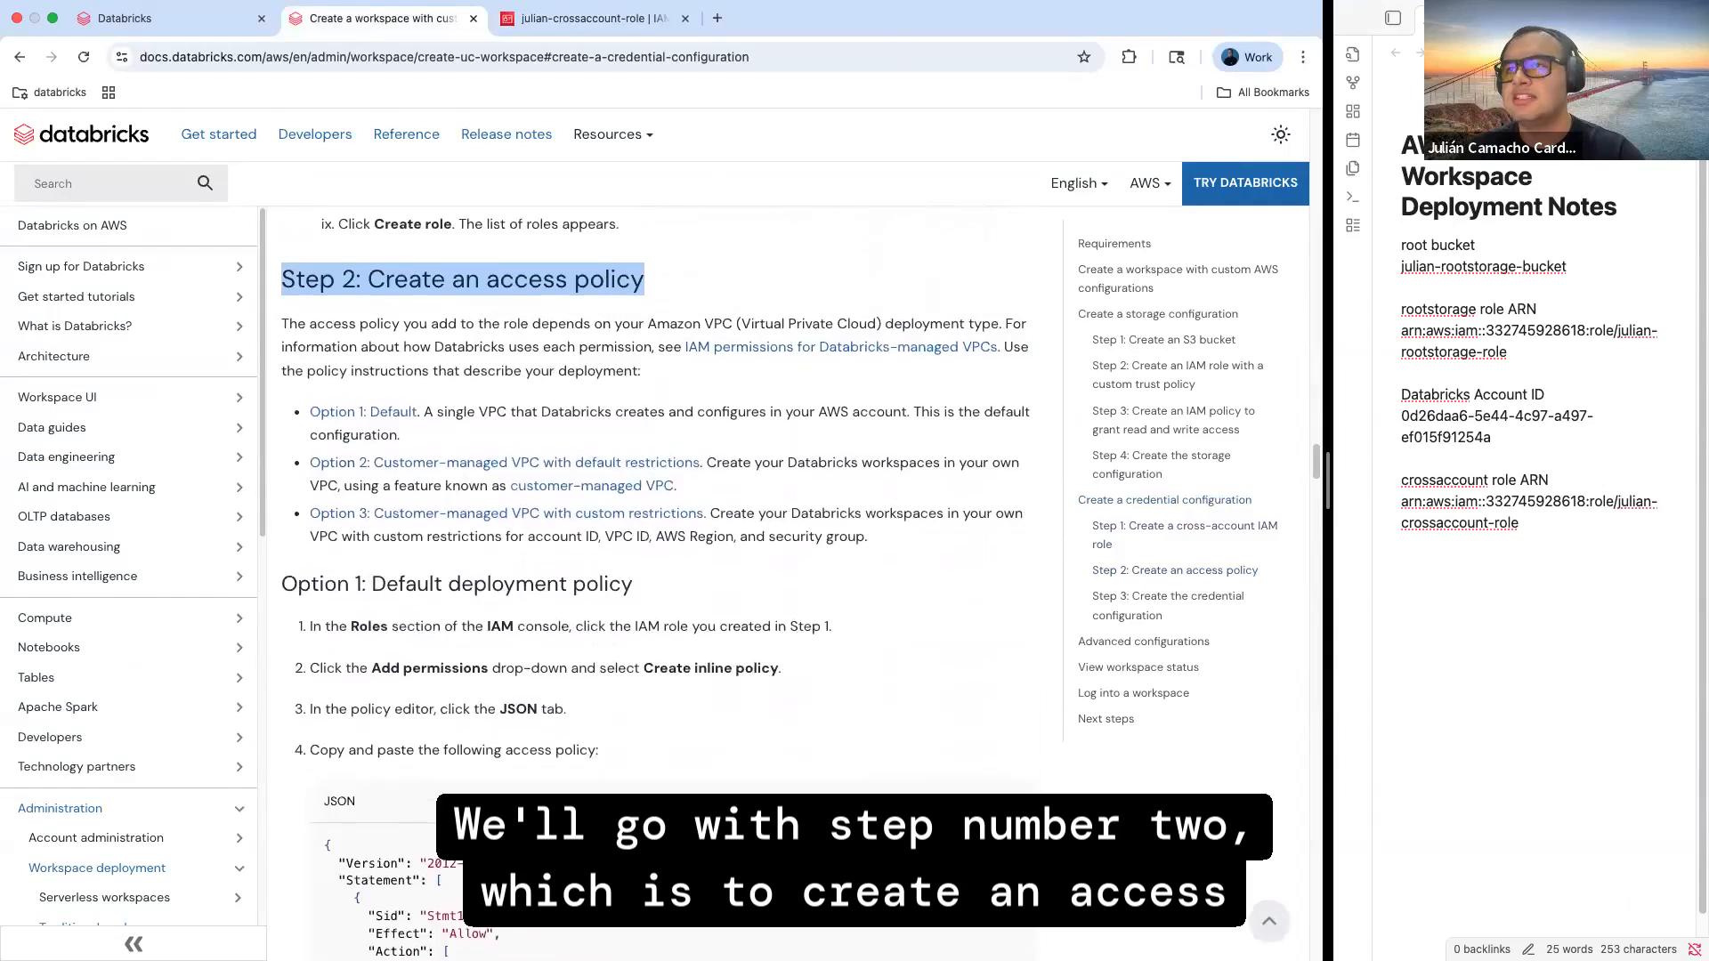
{"action": "left_click", "coordinate": [400, 462]}
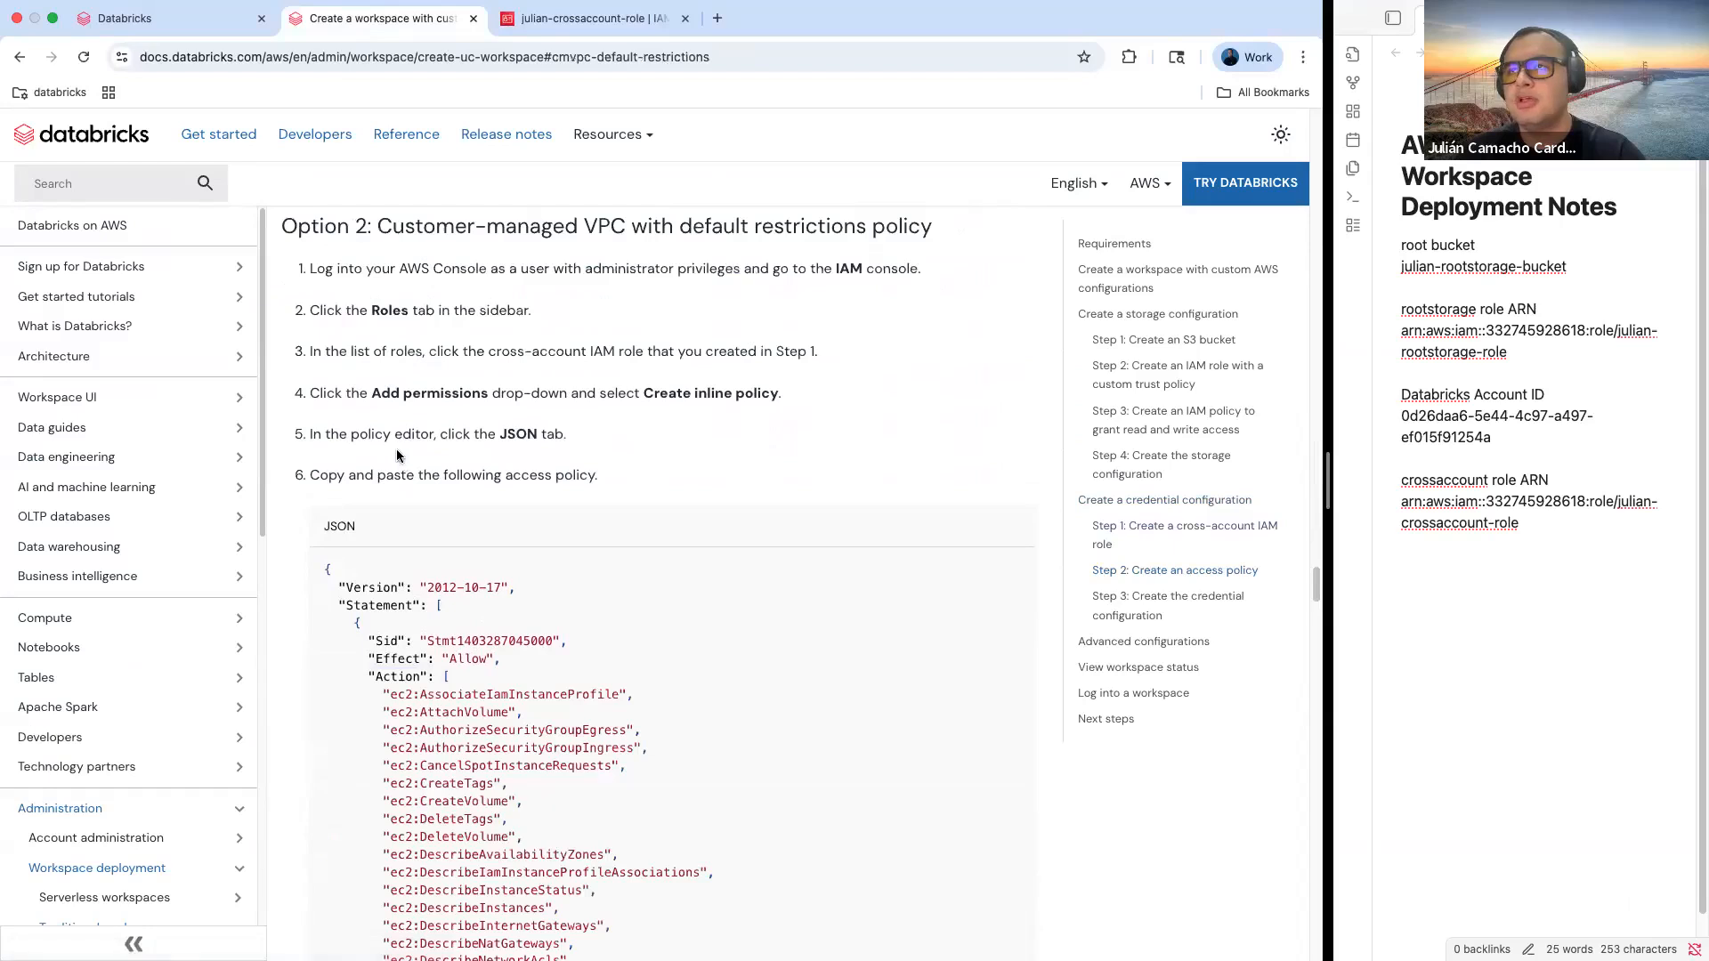
{"action": "left_click_drag", "start_coordinate": [311, 267], "coordinate": [781, 395]}
{"action": "left_click_drag", "start_coordinate": [612, 451], "coordinate": [637, 468]}
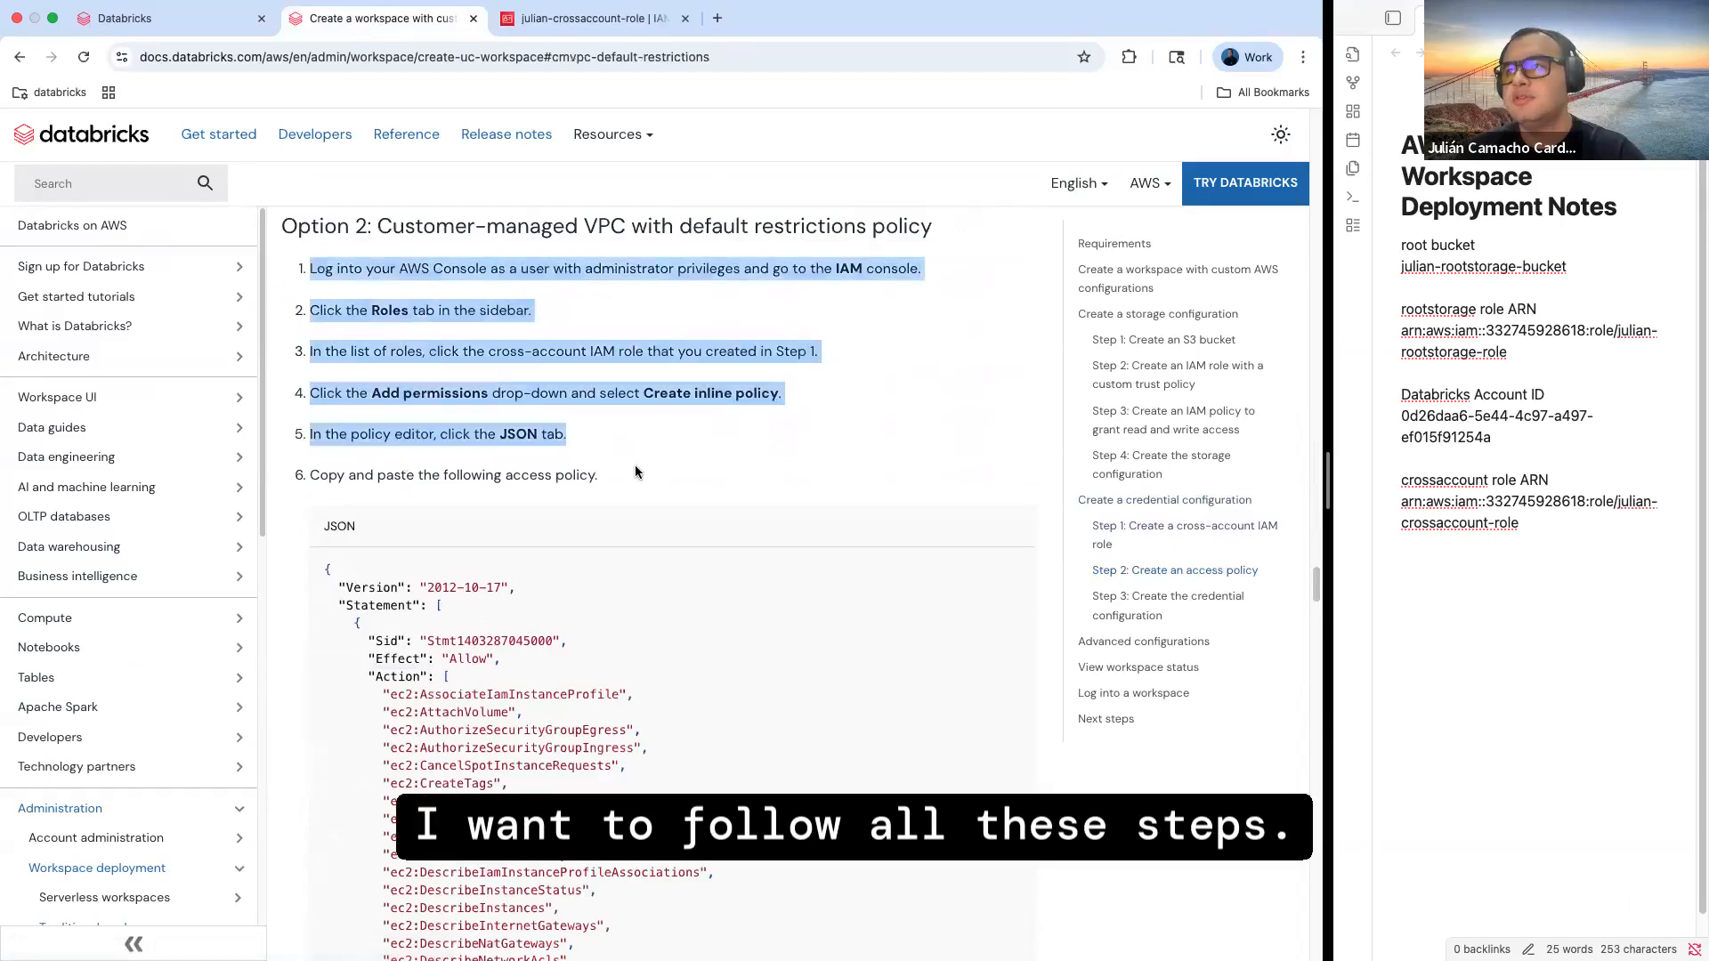
{"action": "left_click", "coordinate": [638, 470]}
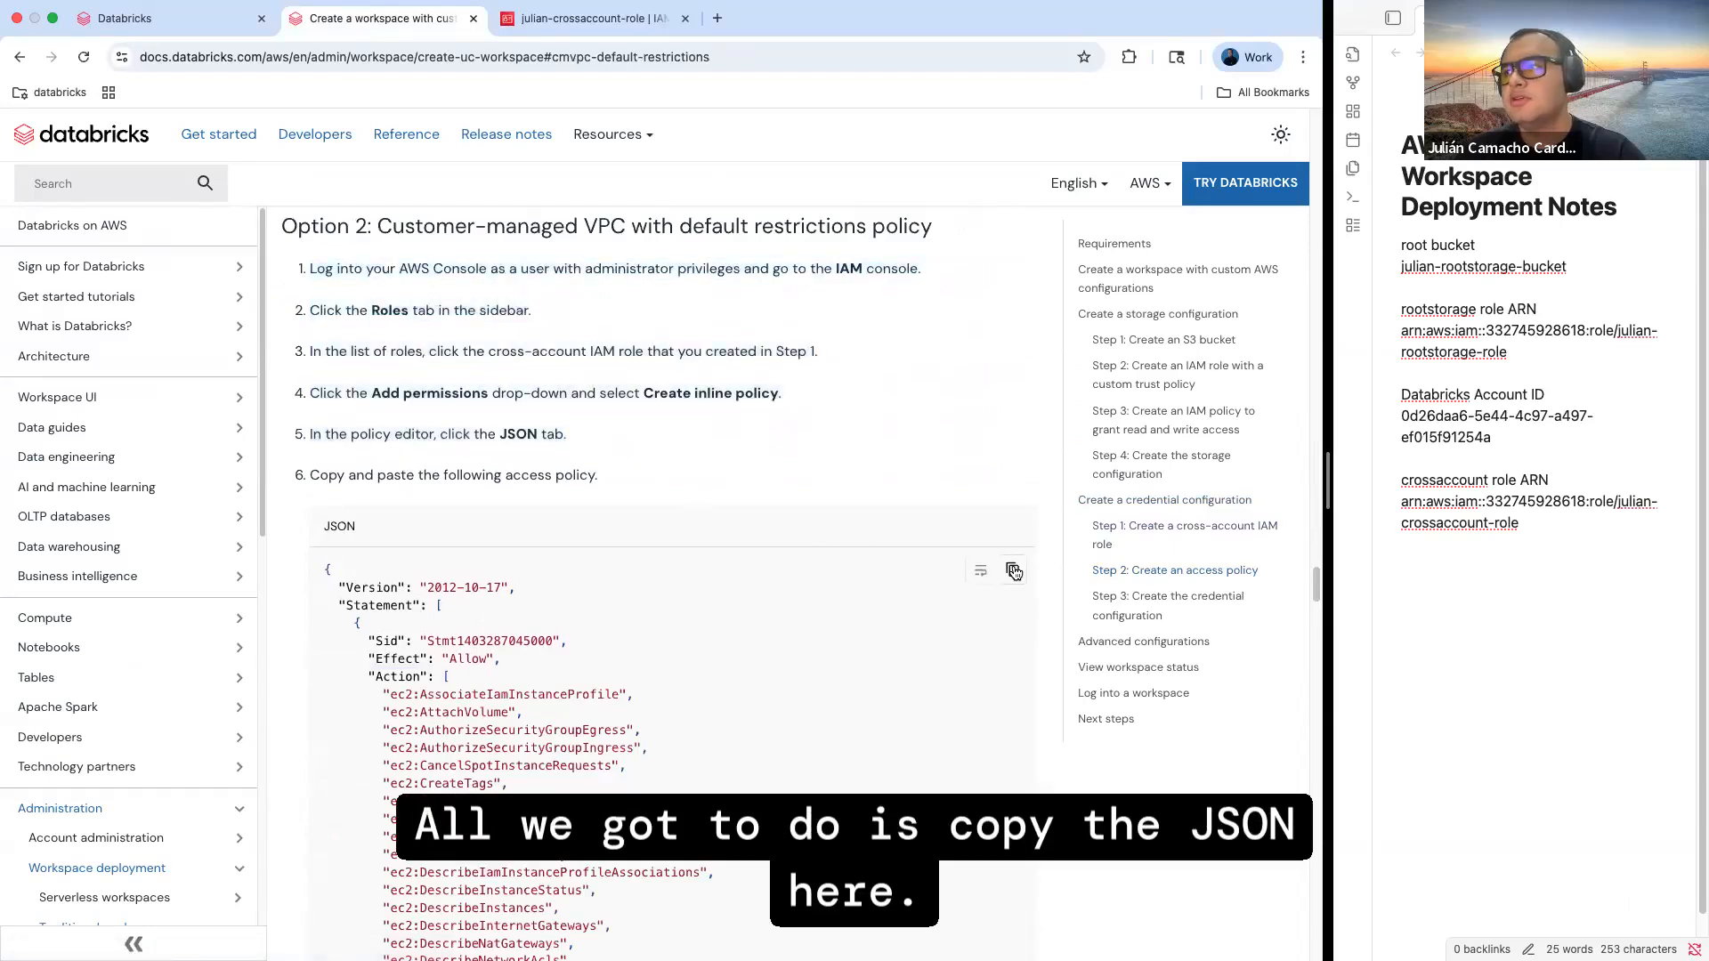
{"action": "left_click", "coordinate": [1016, 573]}
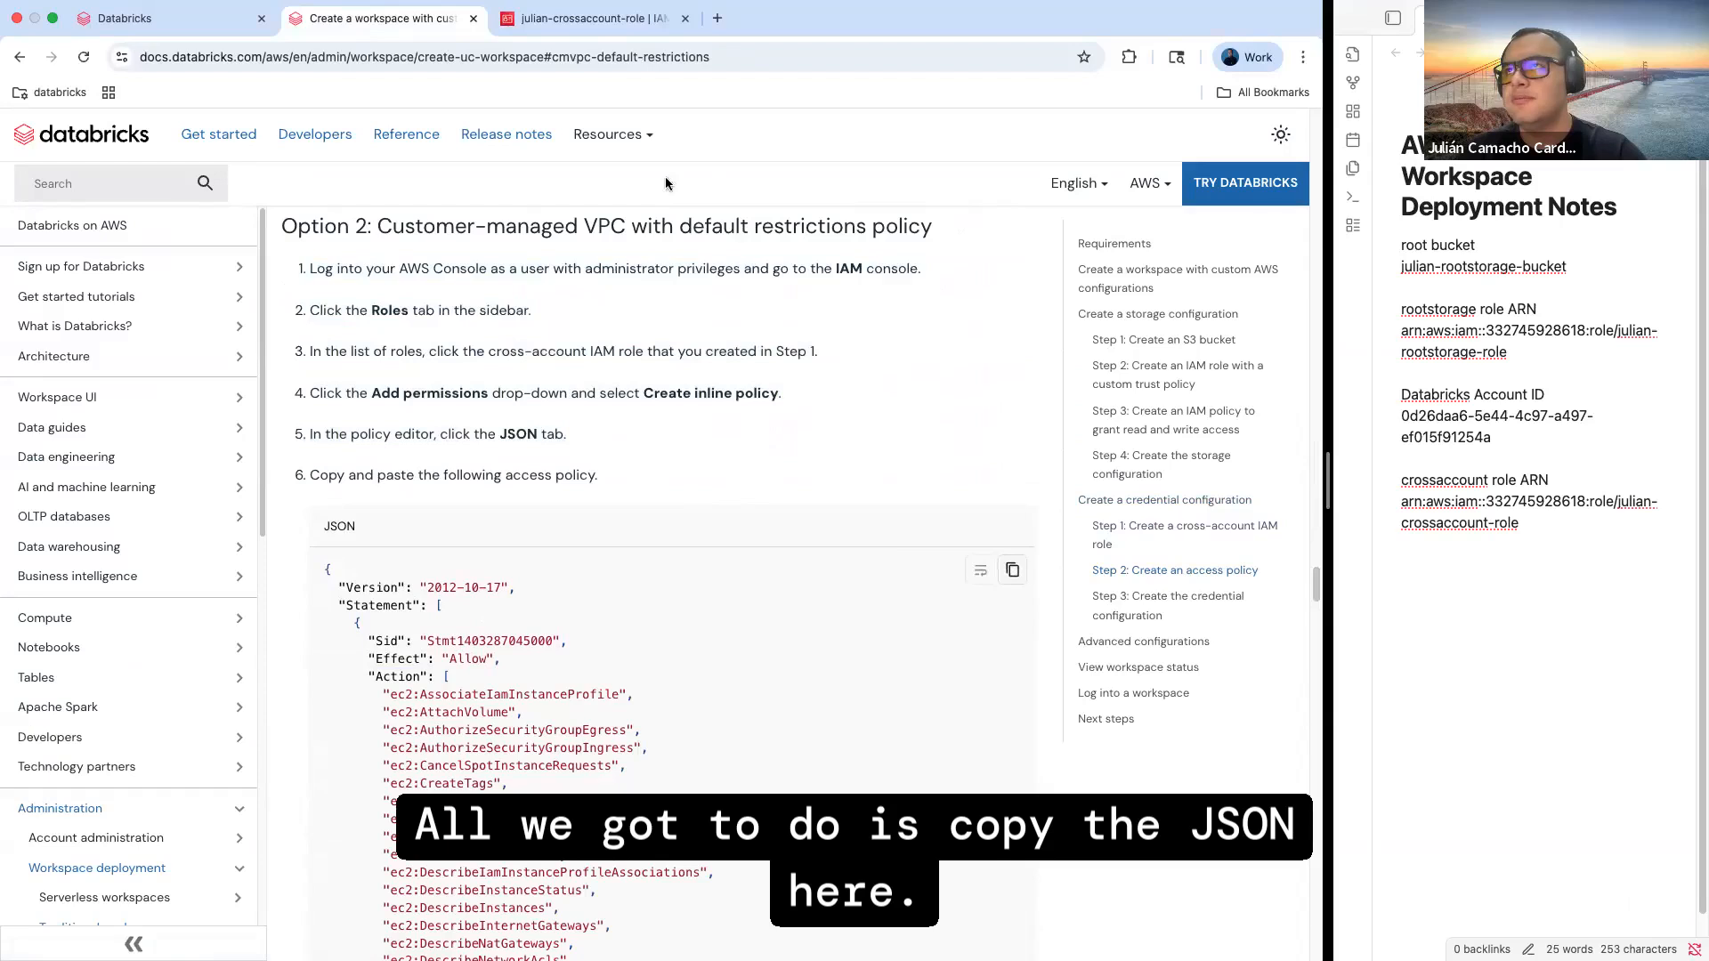
Back in the AWS console, start an inline policy for the cross-account role and replace its default JSON with the copied policy
{"action": "left_click", "coordinate": [581, 25]}
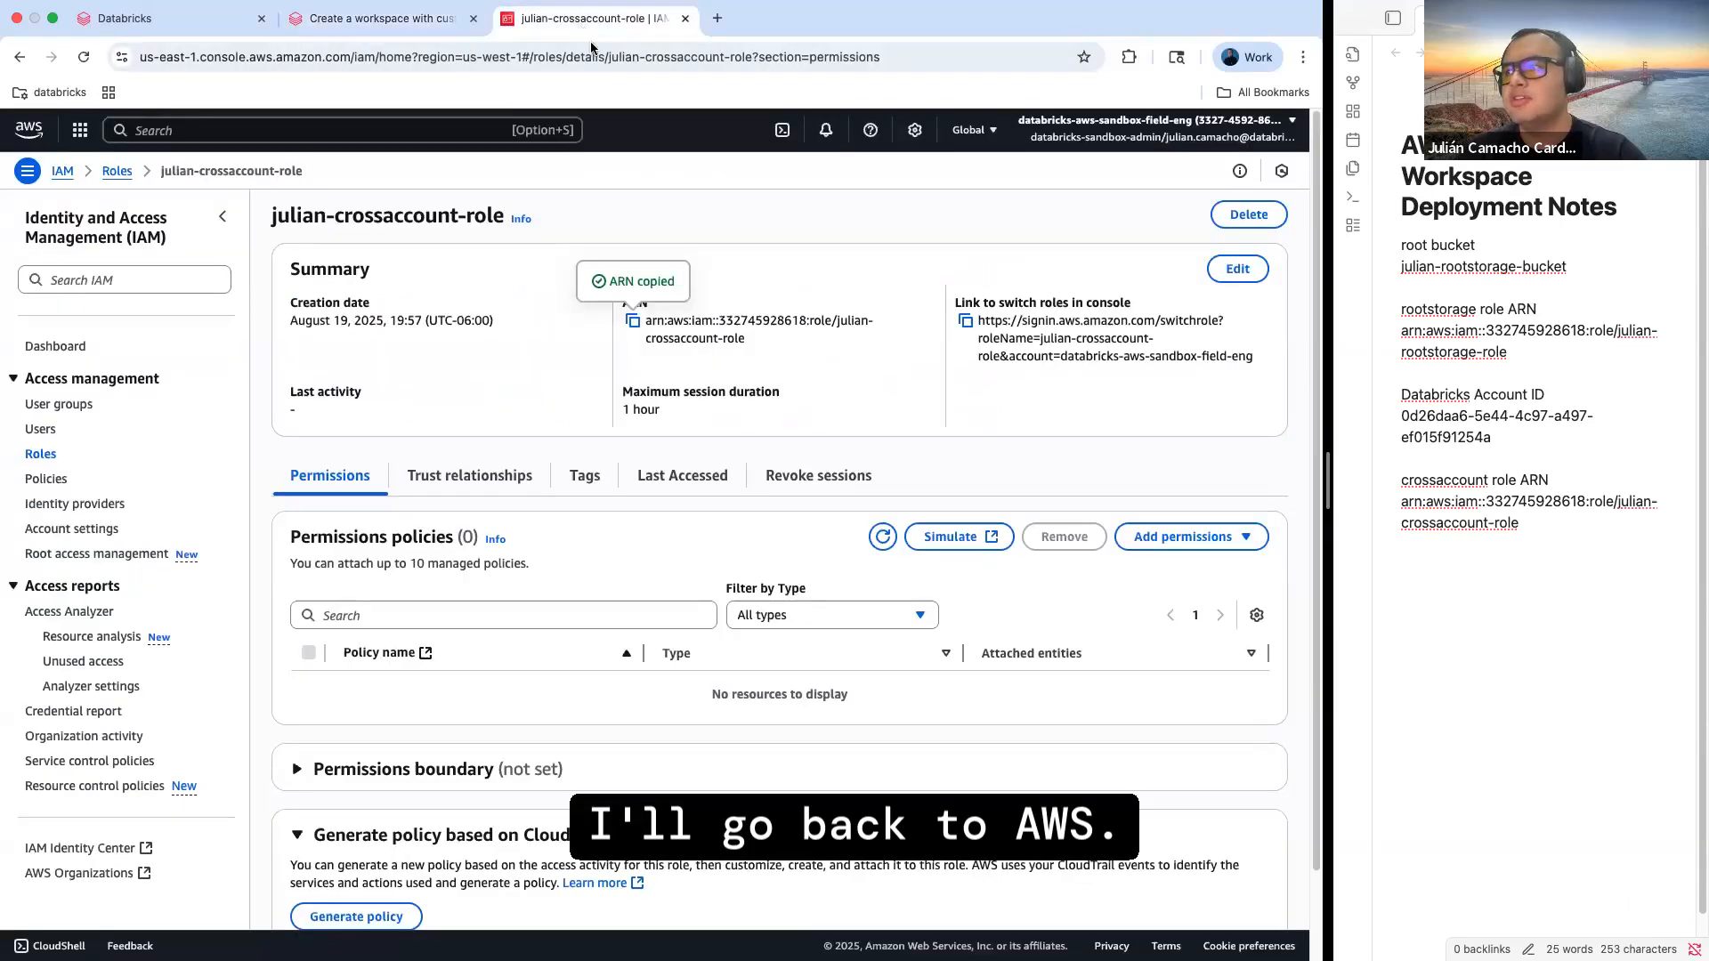
{"action": "left_click", "coordinate": [1191, 536]}
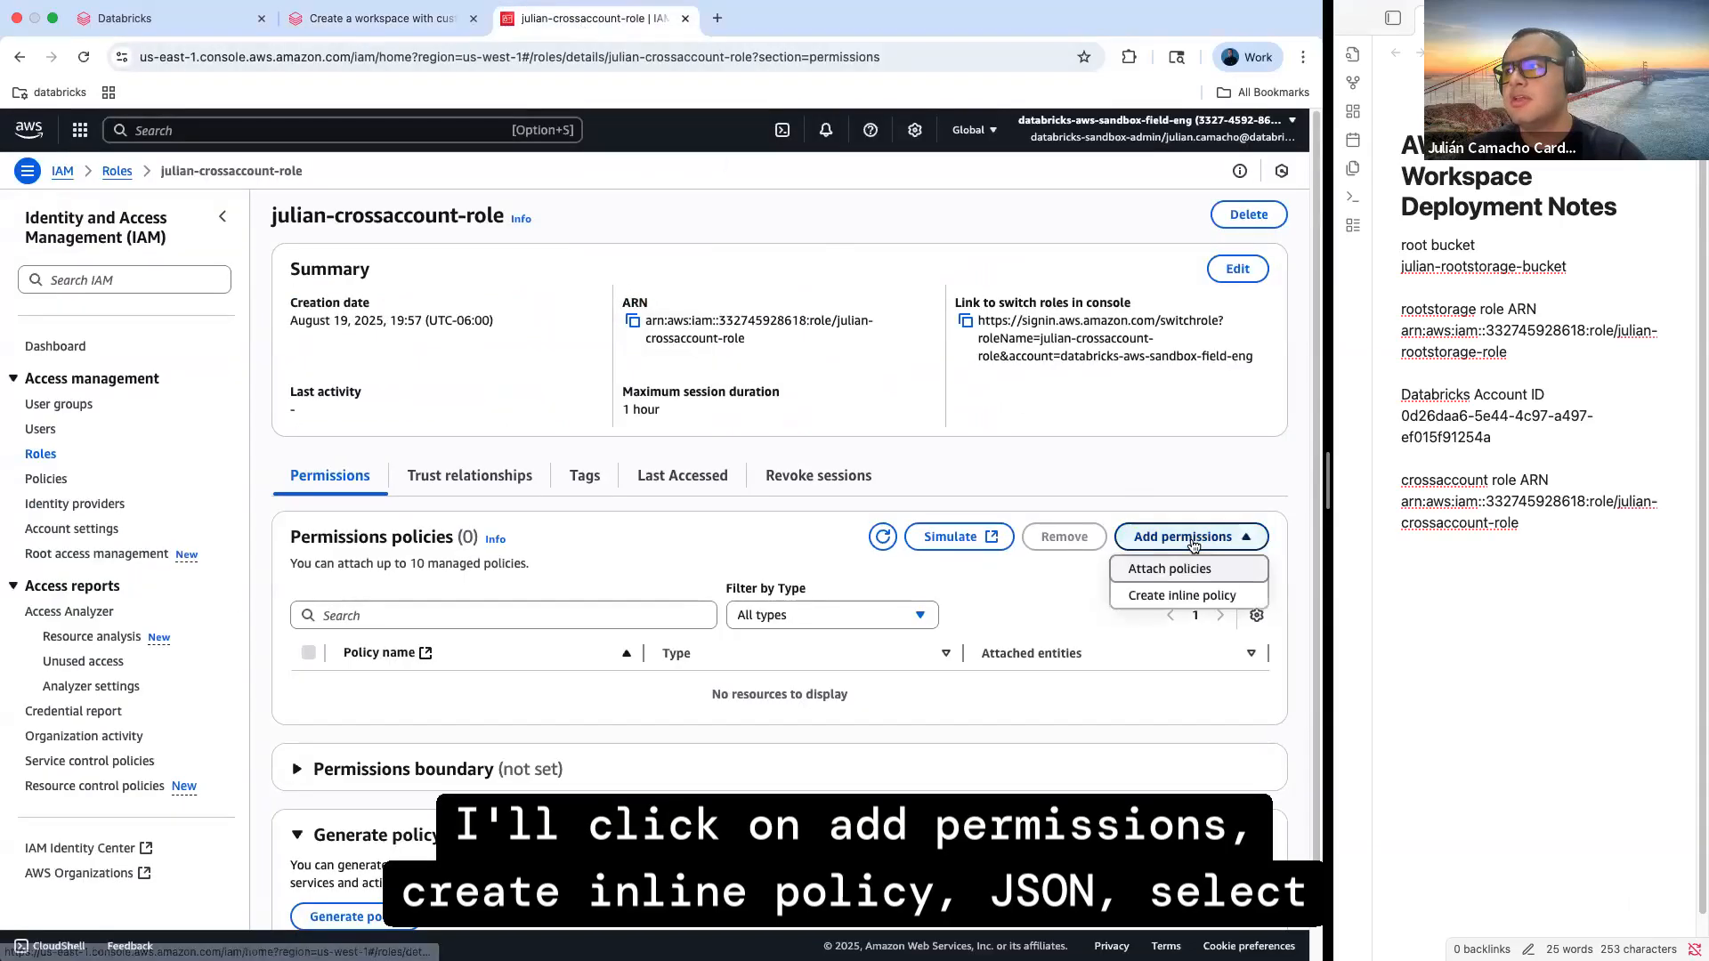
{"action": "left_click", "coordinate": [1193, 596]}
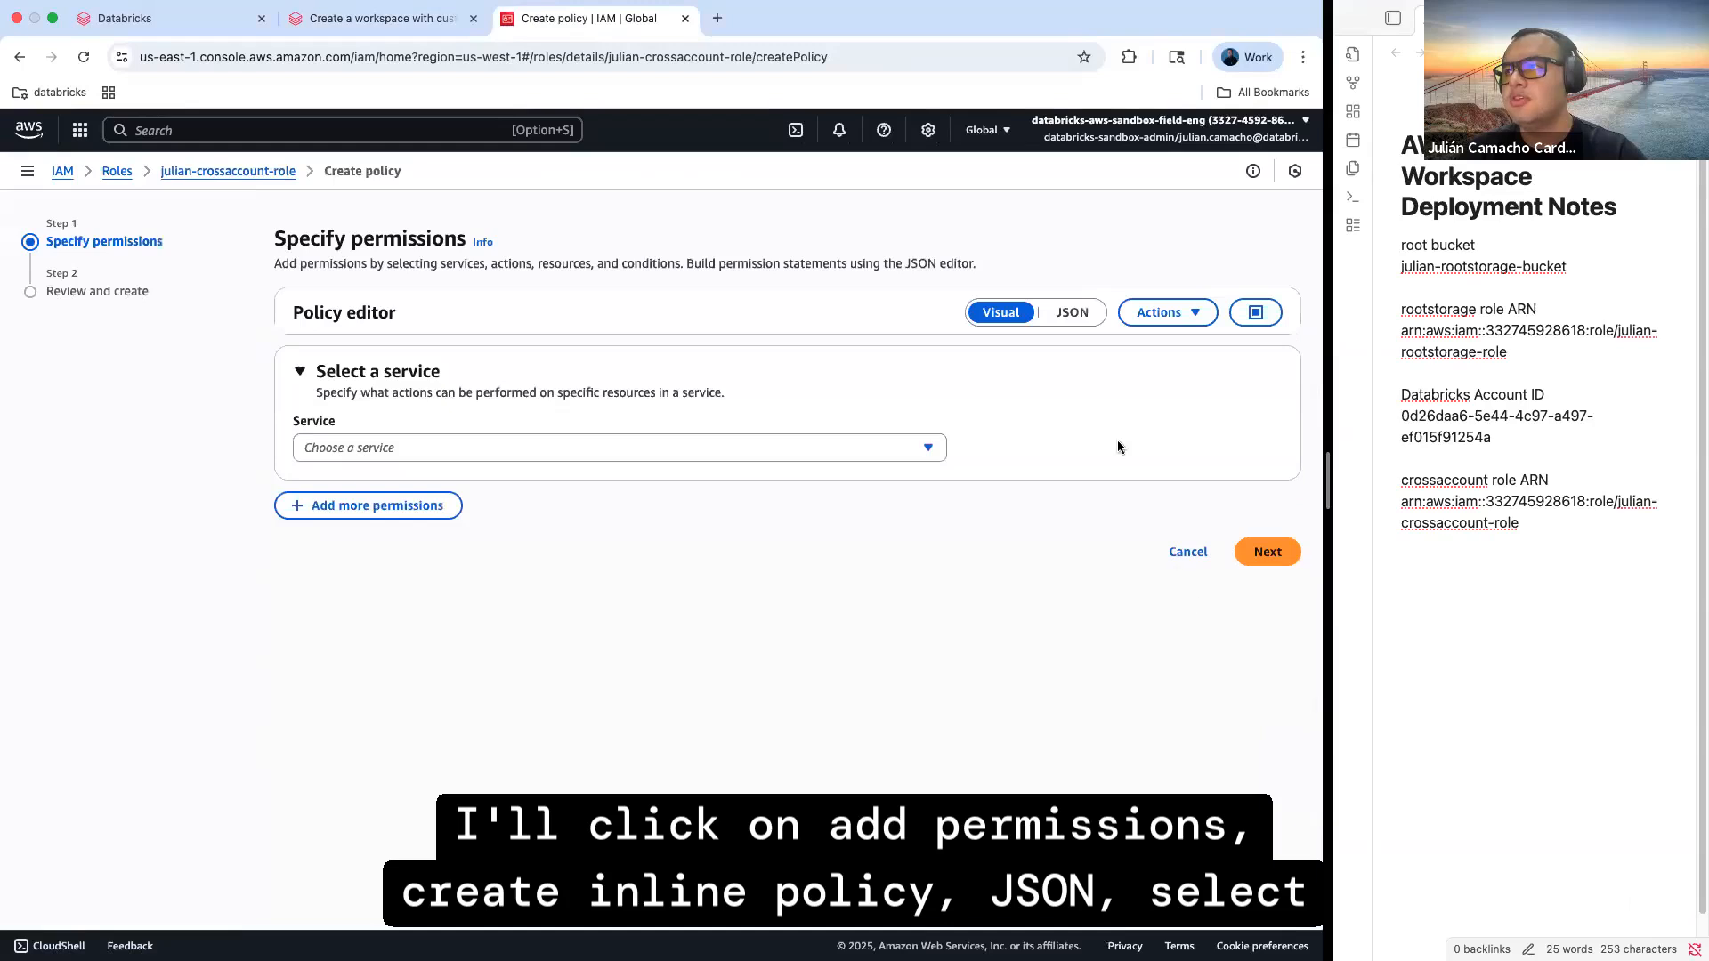
{"action": "left_click", "coordinate": [1071, 312]}
{"action": "left_click", "coordinate": [806, 479]}
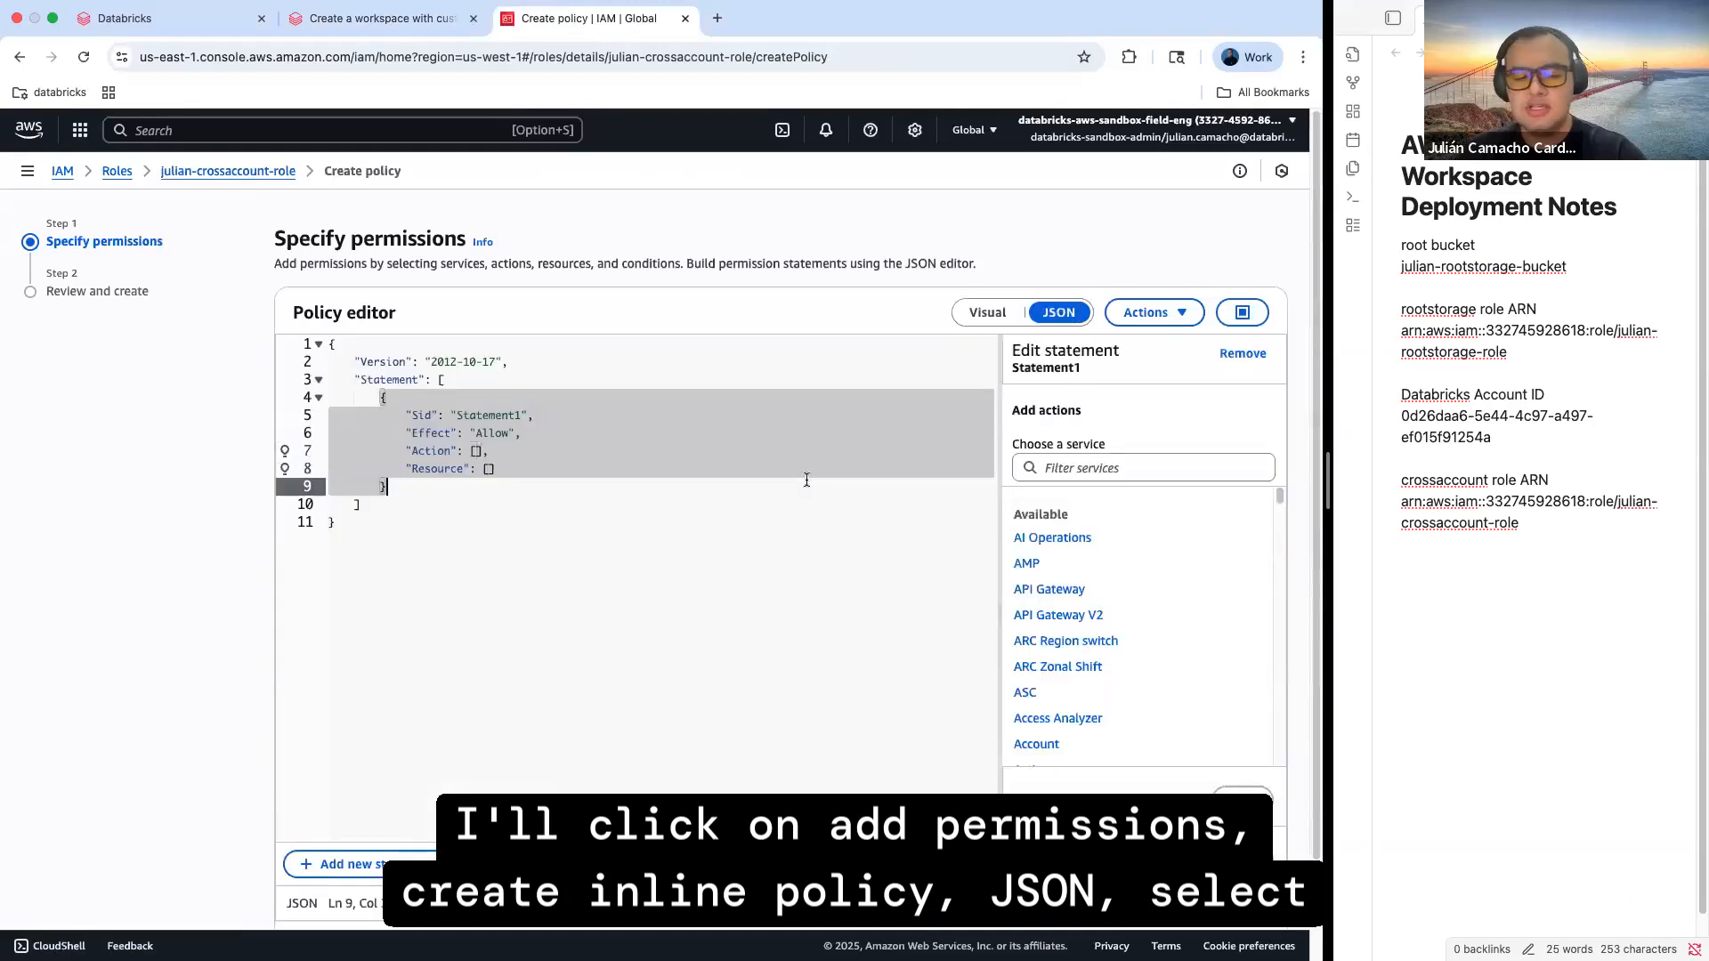
{"action": "key", "text": "super+a"}
{"action": "key", "text": "BackSpace"}
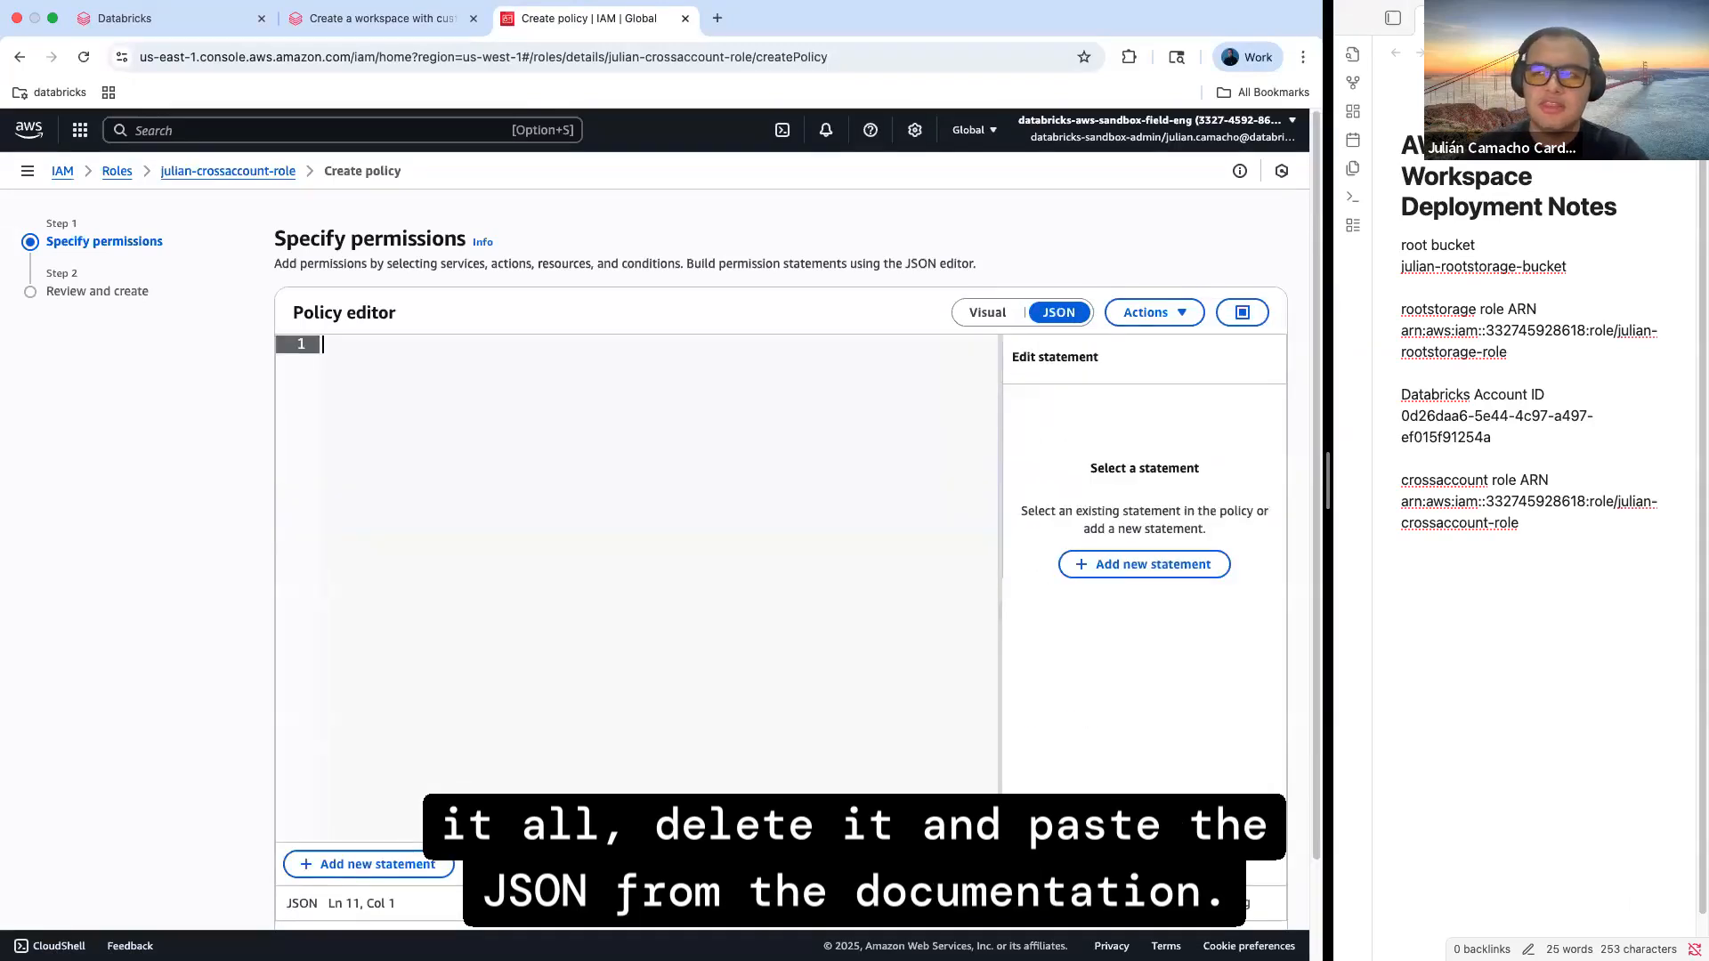
{"action": "key", "text": "super+v"}
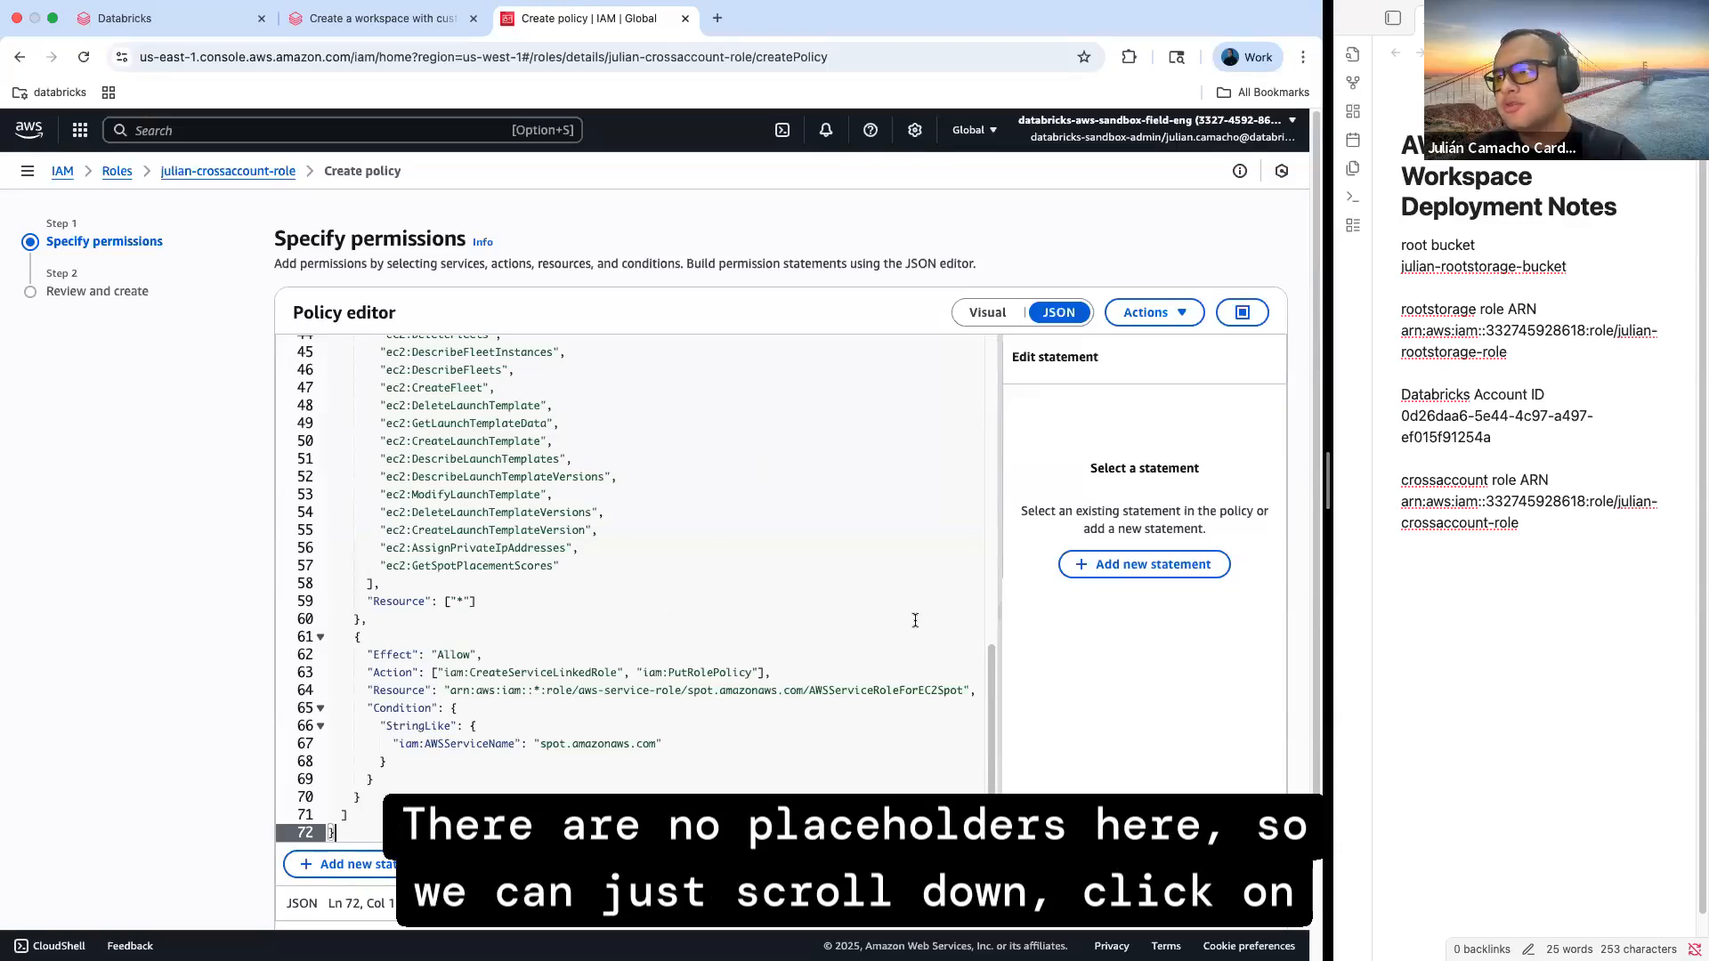
Continue to the review page, name the policy with the owner's first name followed by "-crossaccount-policy" and create it
{"action": "scroll", "coordinate": [988, 688], "scroll_direction": "down", "scroll_amount": 3}
{"action": "left_click", "coordinate": [1258, 880]}
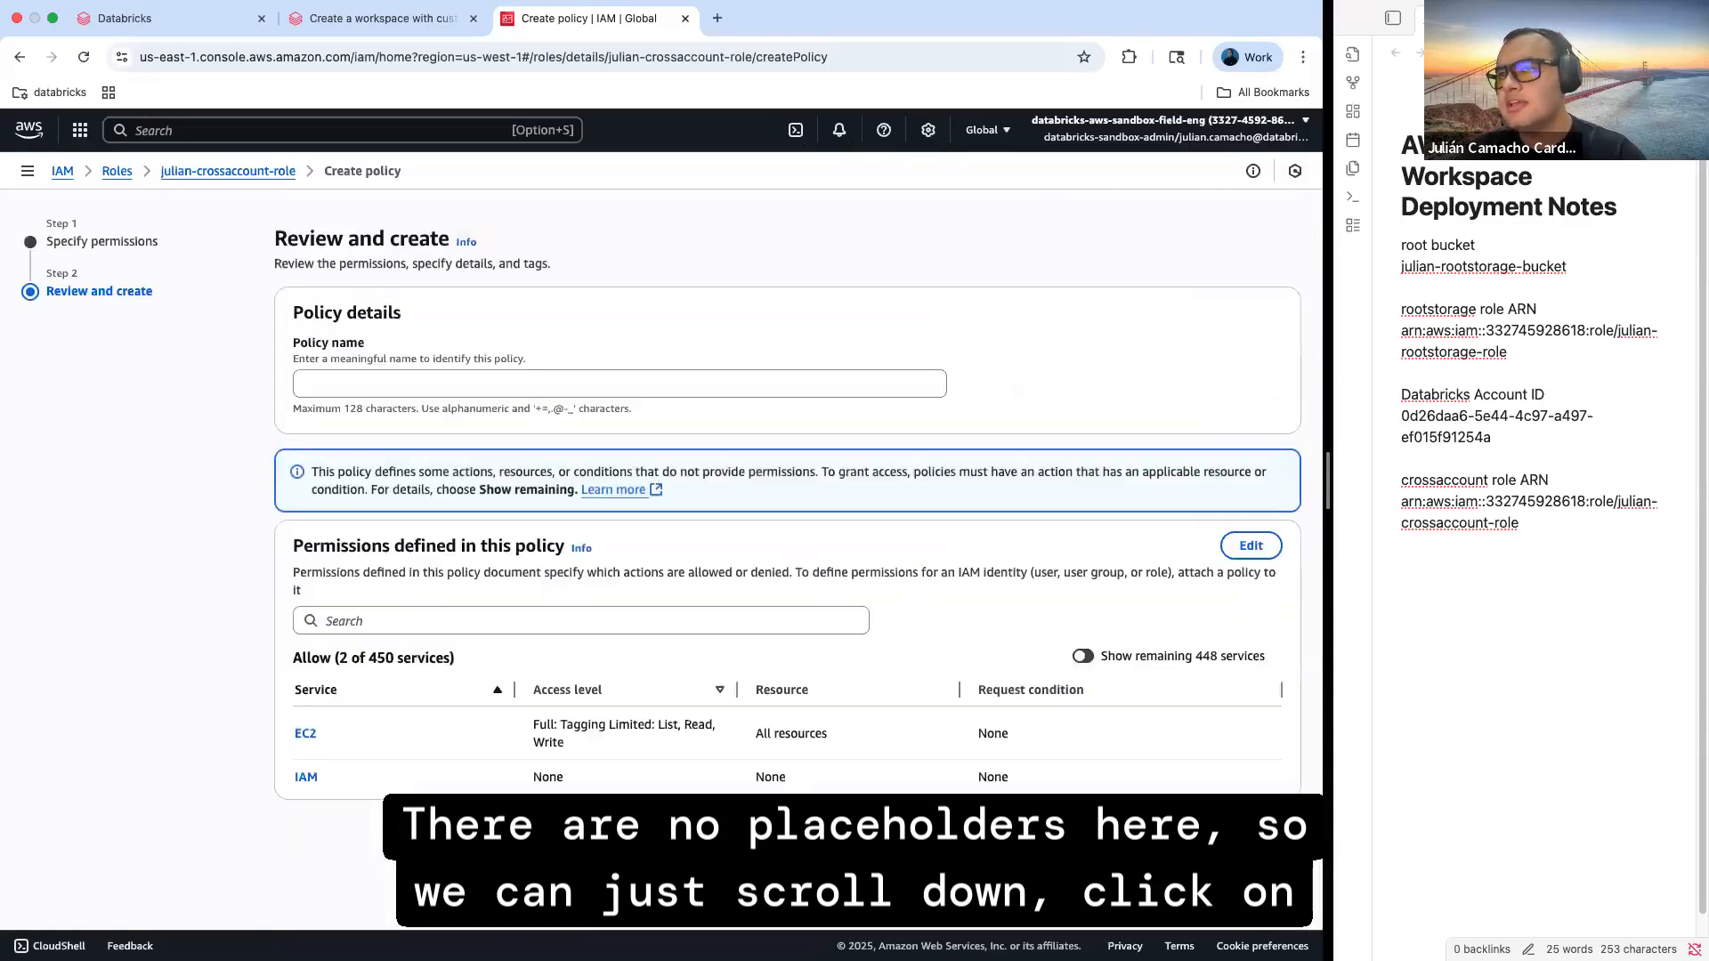
{"action": "left_click", "coordinate": [721, 394]}
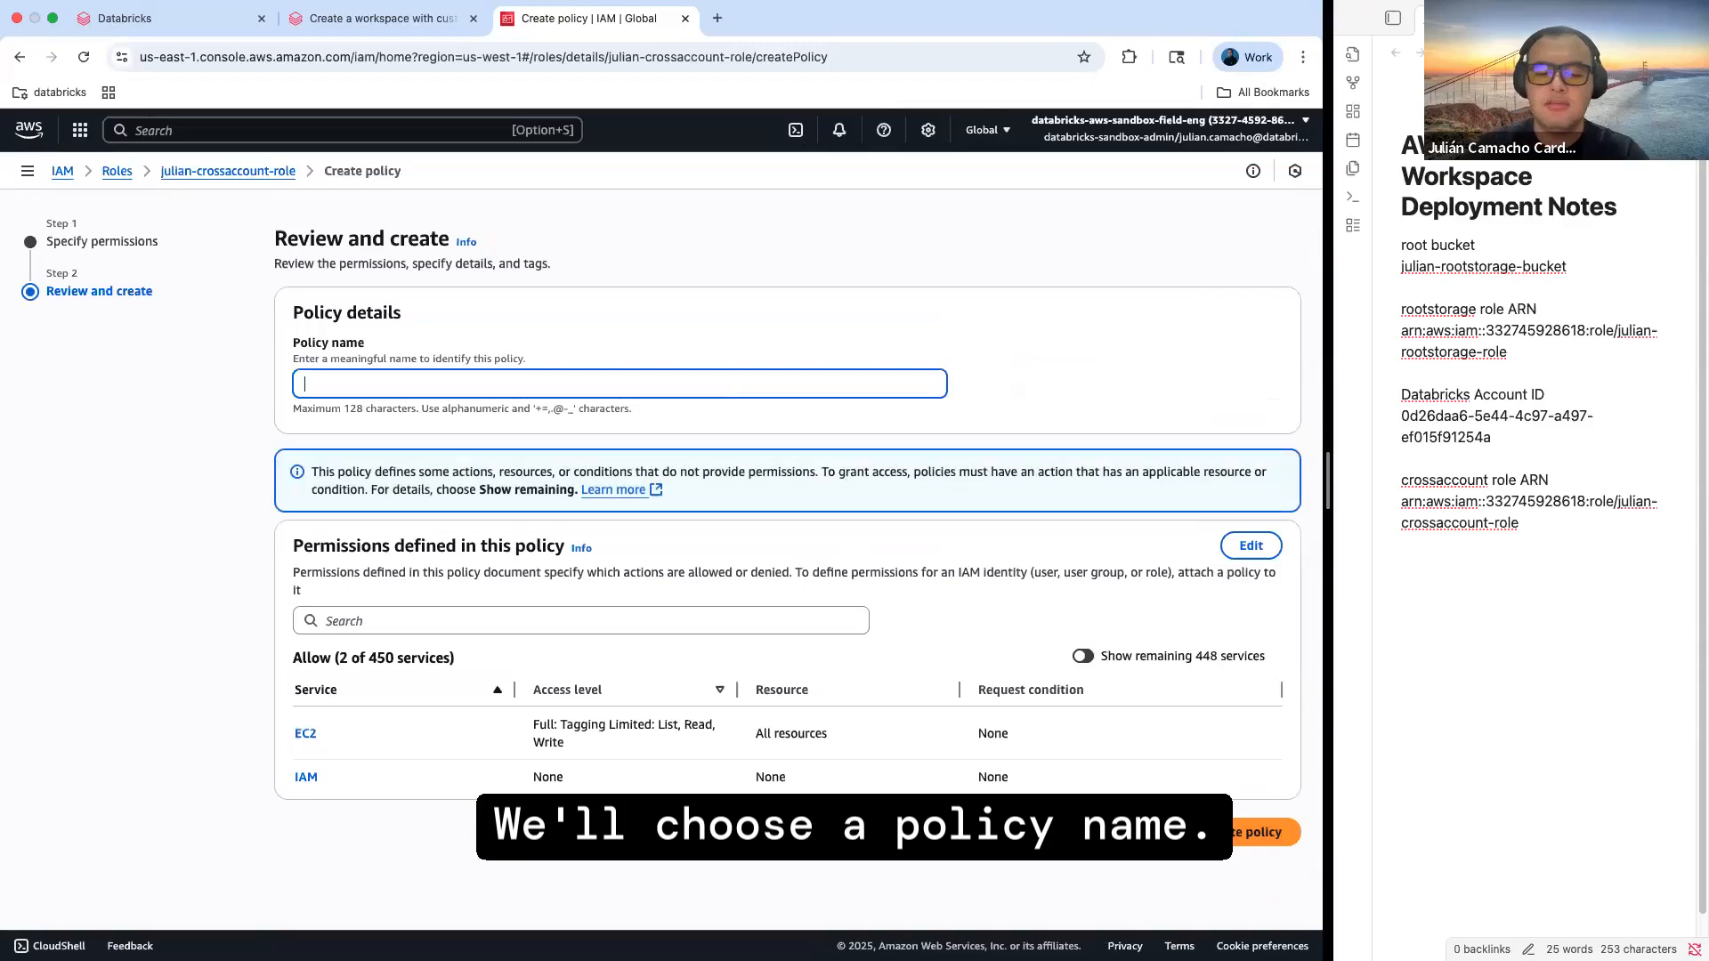
{"action": "type", "text": "julian-cross"}
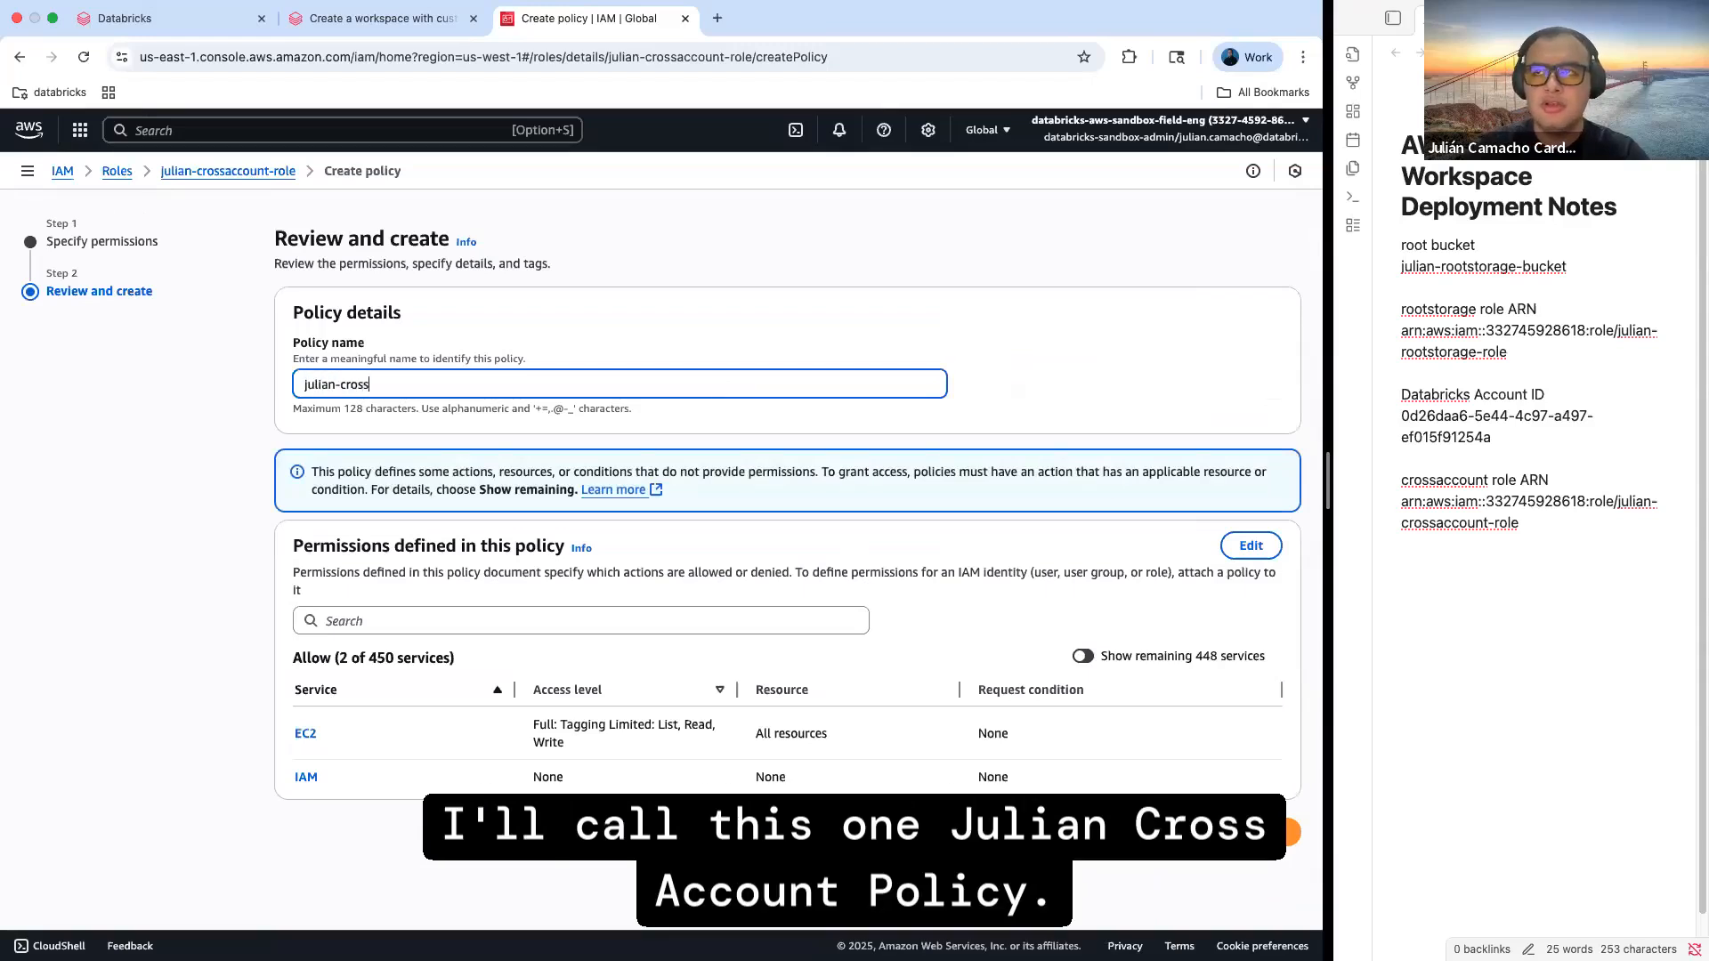
{"action": "type", "text": "account-policy"}
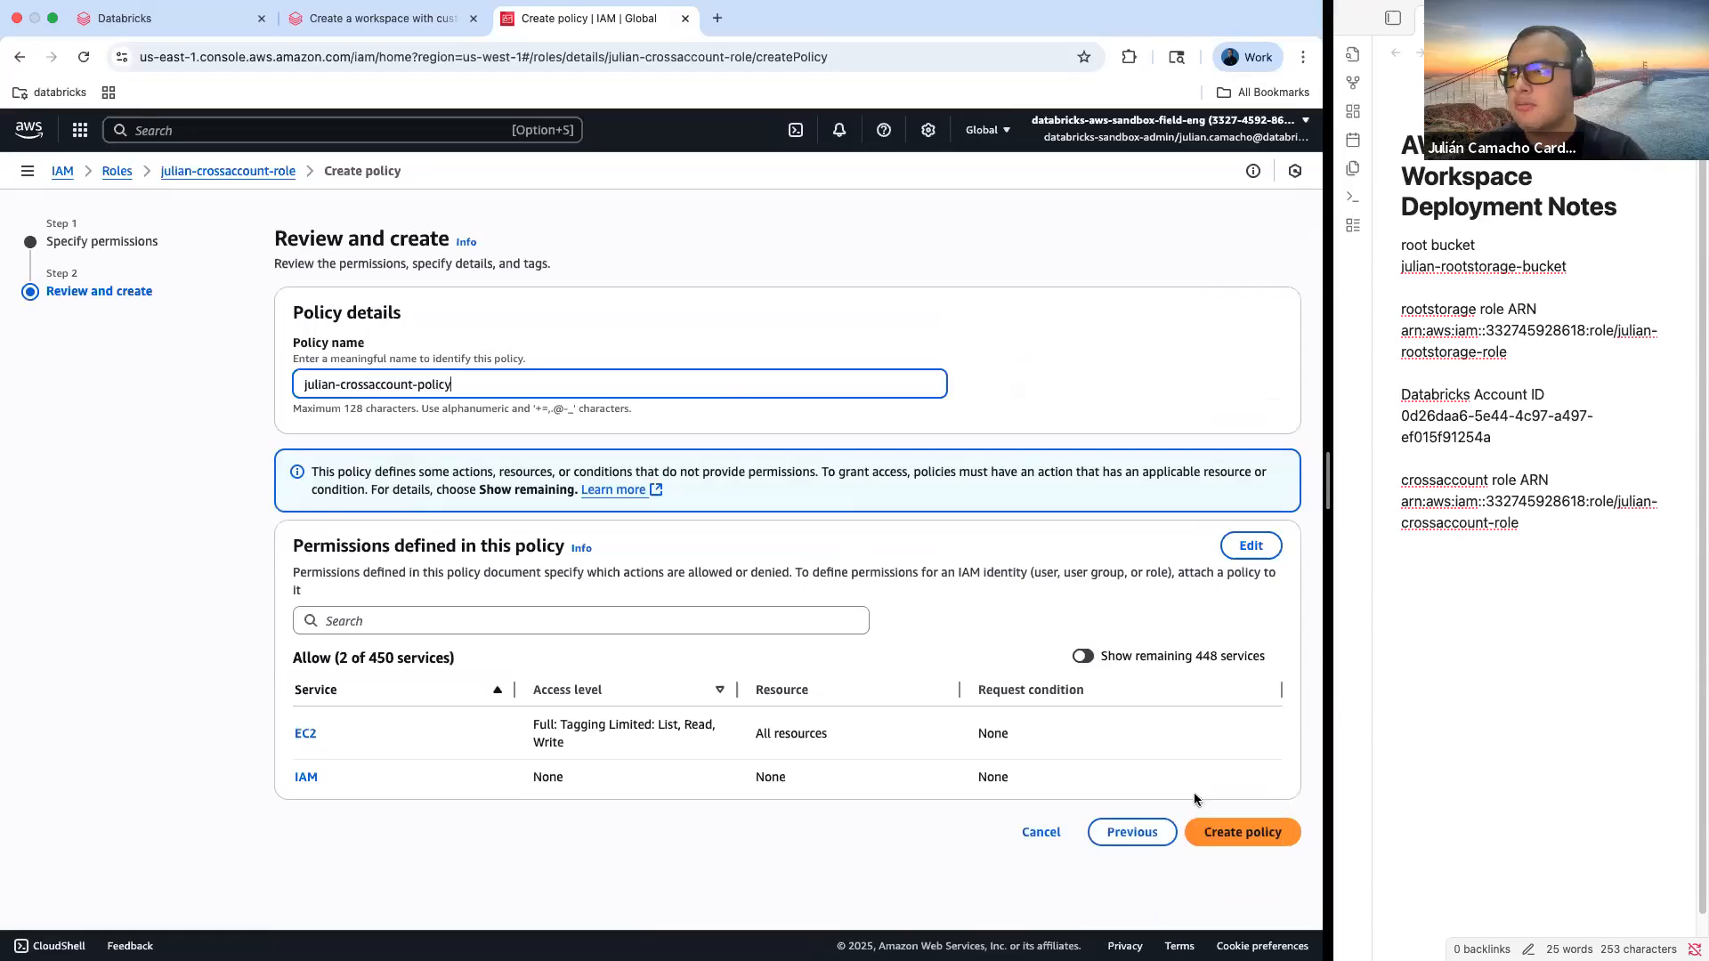
{"action": "left_click", "coordinate": [1247, 836]}
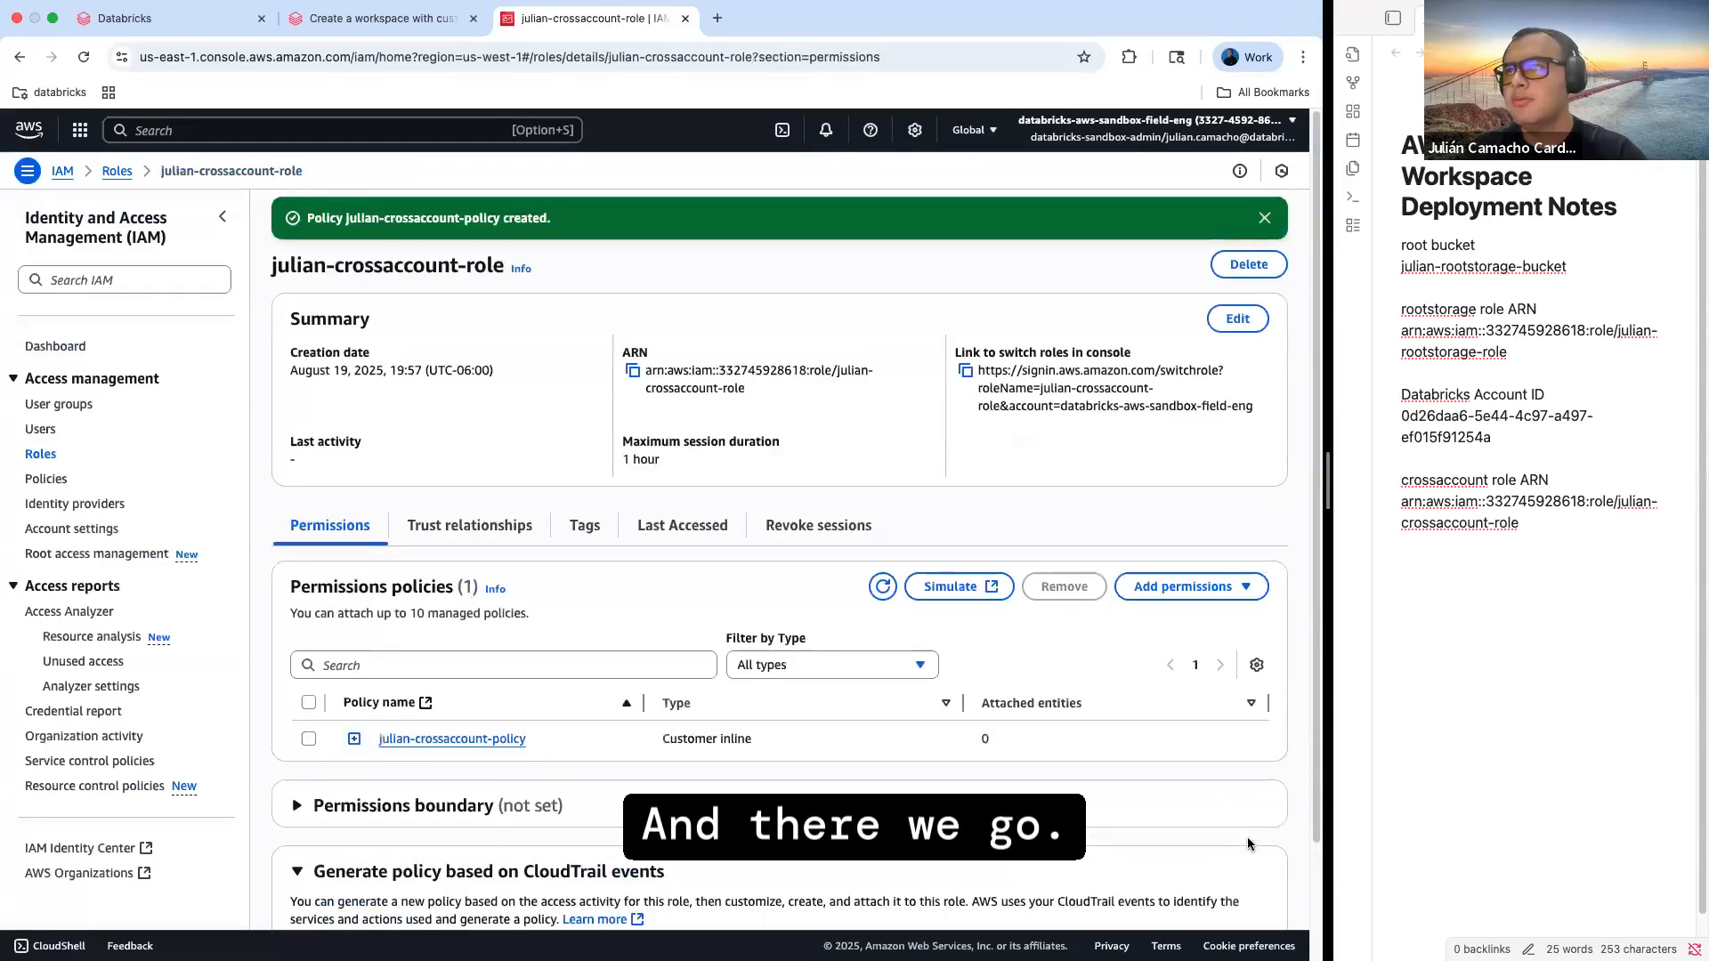
Switch to the Databricks workspace setup and fill in the Role ARN with the cross-account role ARN copied from the deployment notes
{"action": "left_click", "coordinate": [148, 23]}
{"action": "left_click_drag", "start_coordinate": [198, 579], "coordinate": [283, 586]}
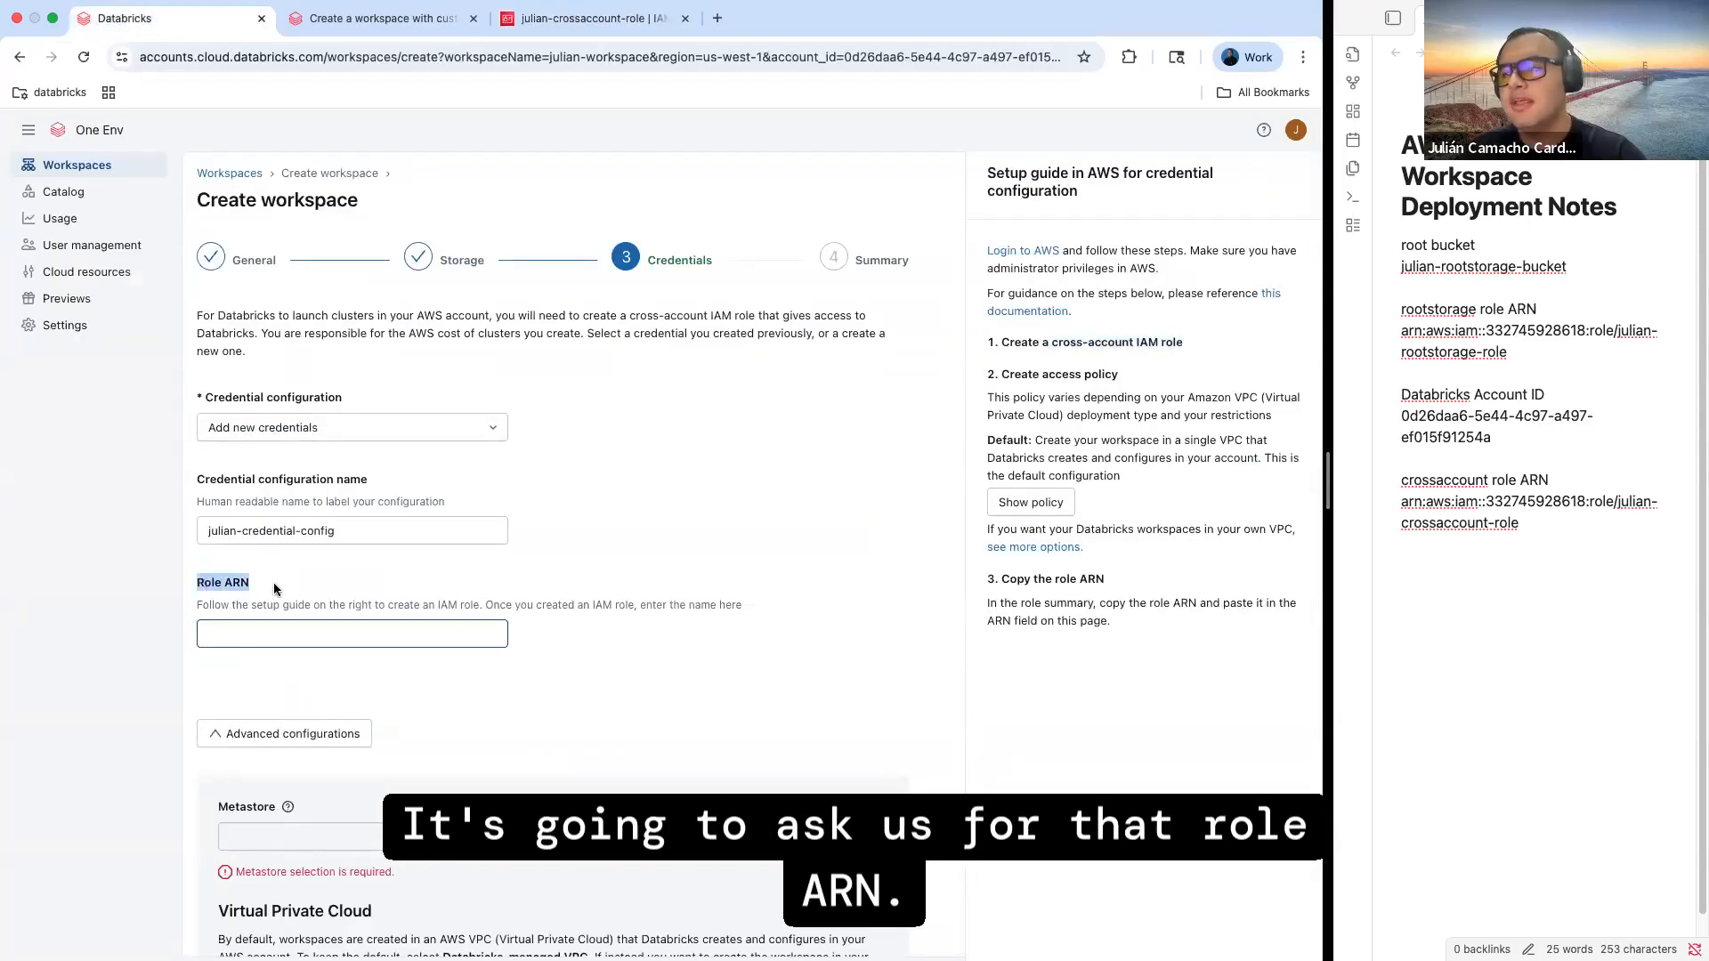
{"action": "left_click", "coordinate": [1556, 532]}
{"action": "left_click_drag", "start_coordinate": [1549, 526], "coordinate": [1403, 505]}
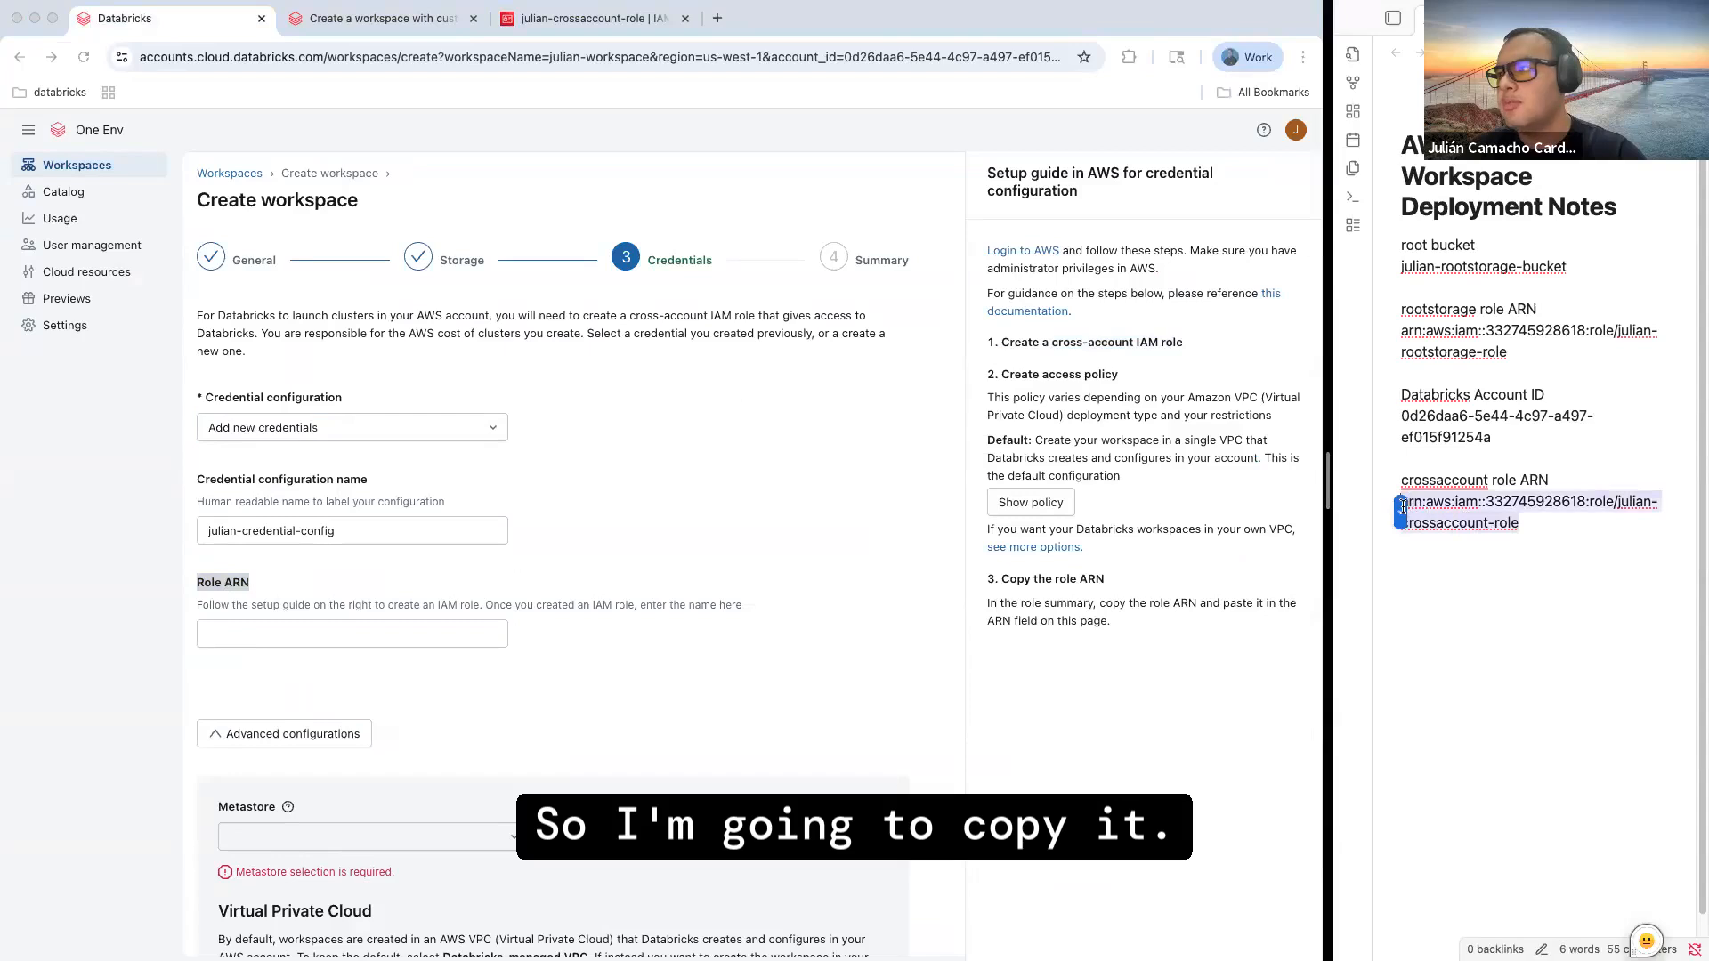
{"action": "key", "text": "super+c"}
{"action": "left_click", "coordinate": [365, 628]}
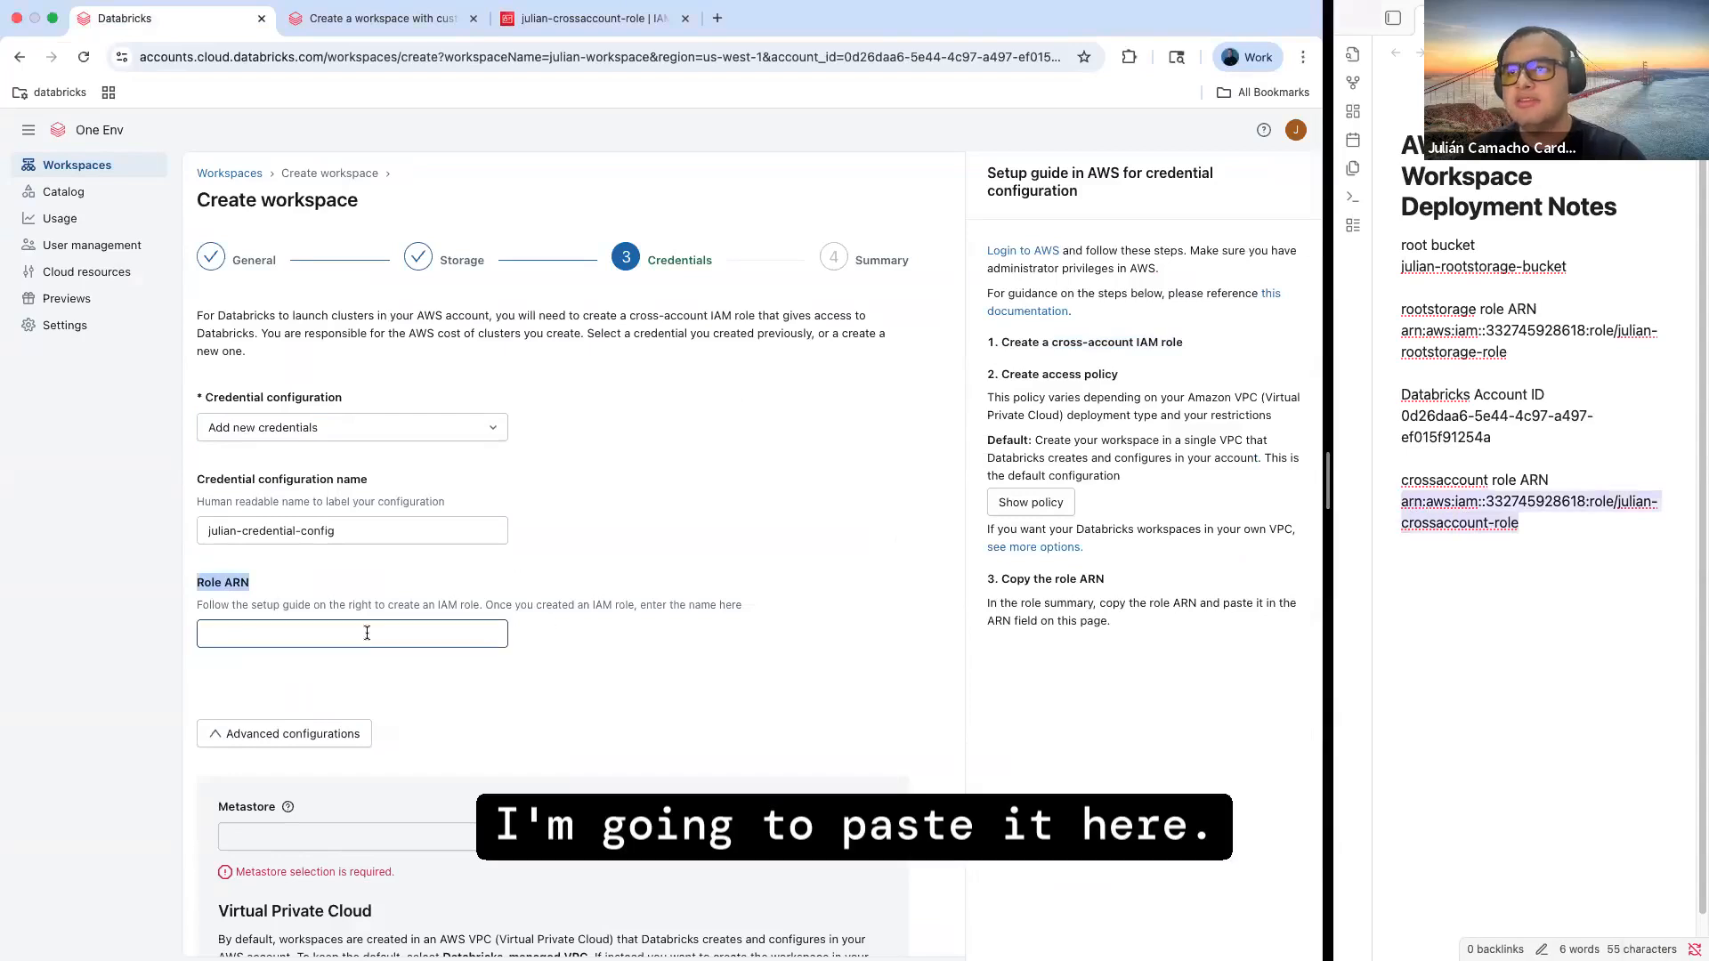
{"action": "key", "text": "super+v"}
{"action": "left_click", "coordinate": [445, 683]}
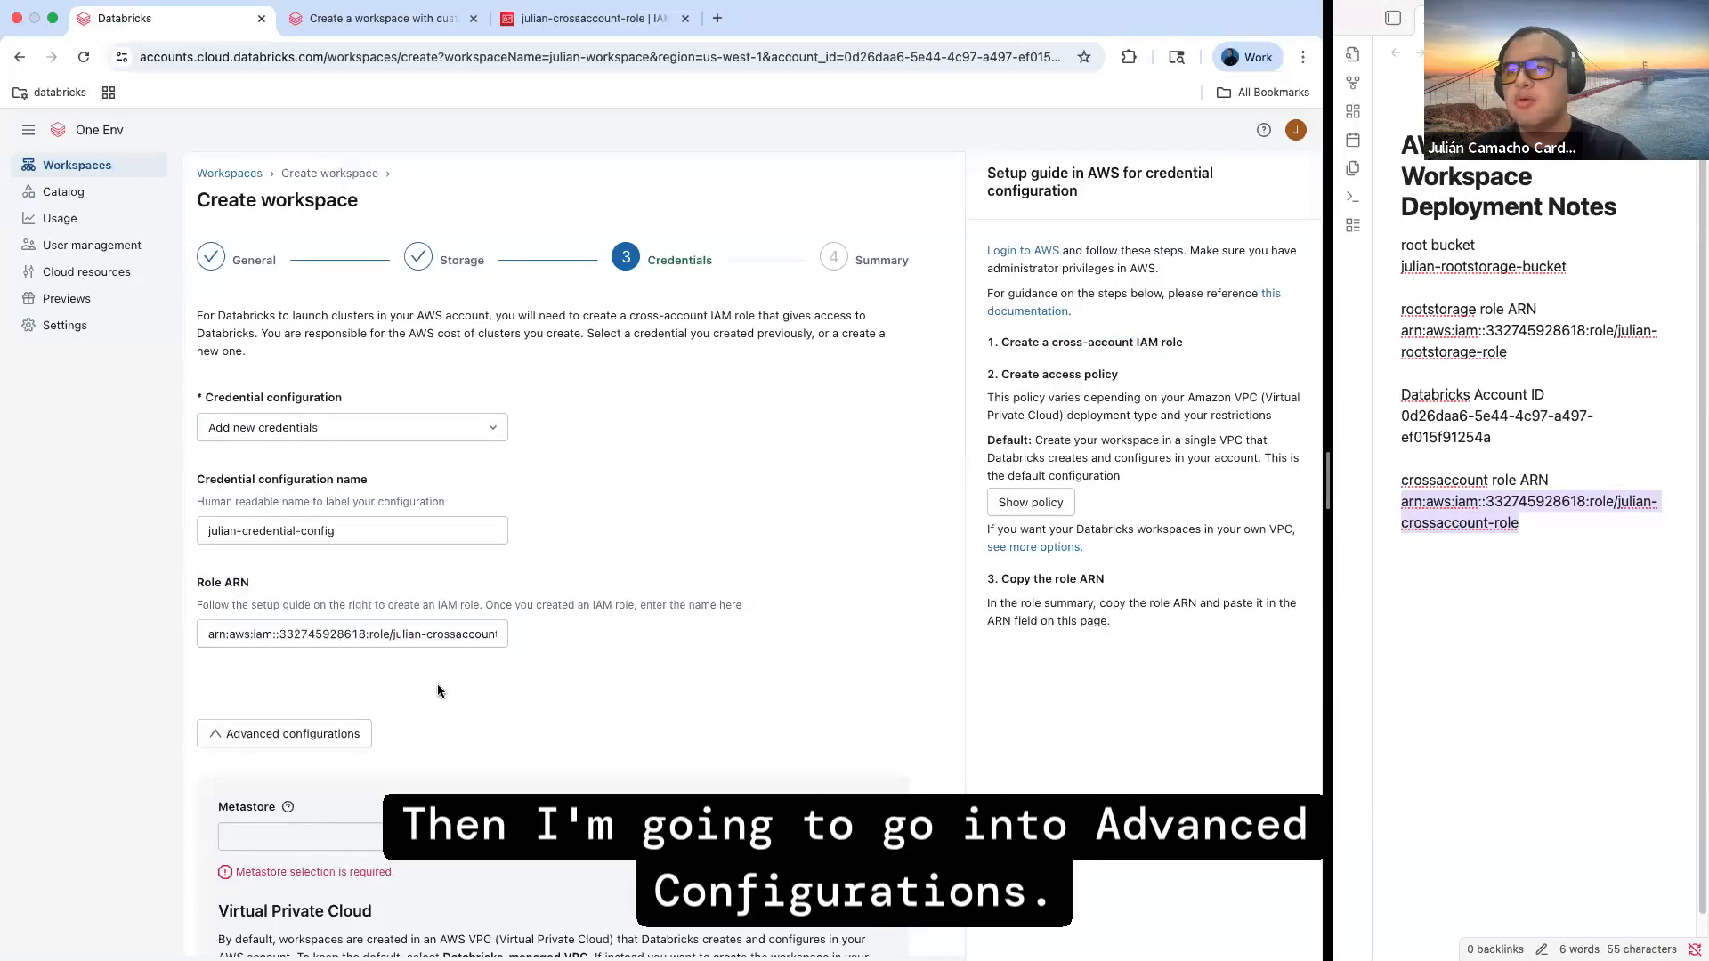
Check the metastore choices in the advanced configurations and open the account's Catalog page in a separate tab
{"action": "scroll", "coordinate": [445, 683], "scroll_direction": "down", "scroll_amount": 5}
{"action": "scroll", "coordinate": [445, 690], "scroll_direction": "down", "scroll_amount": 2}
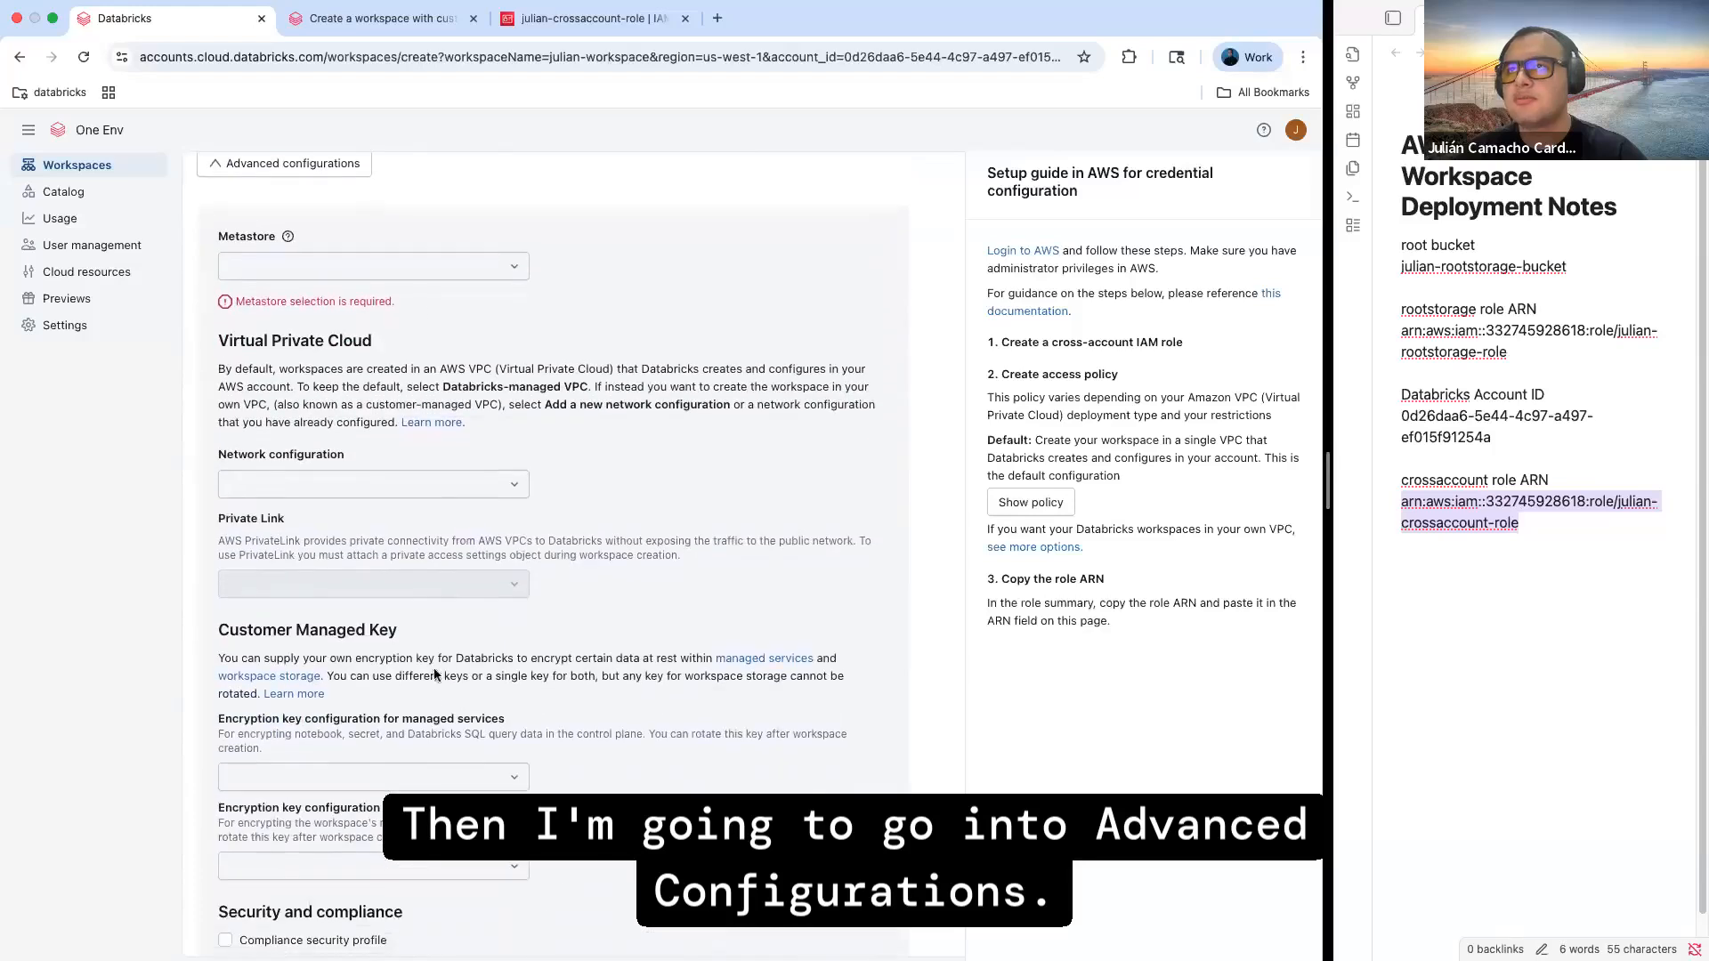
{"action": "left_click", "coordinate": [363, 270]}
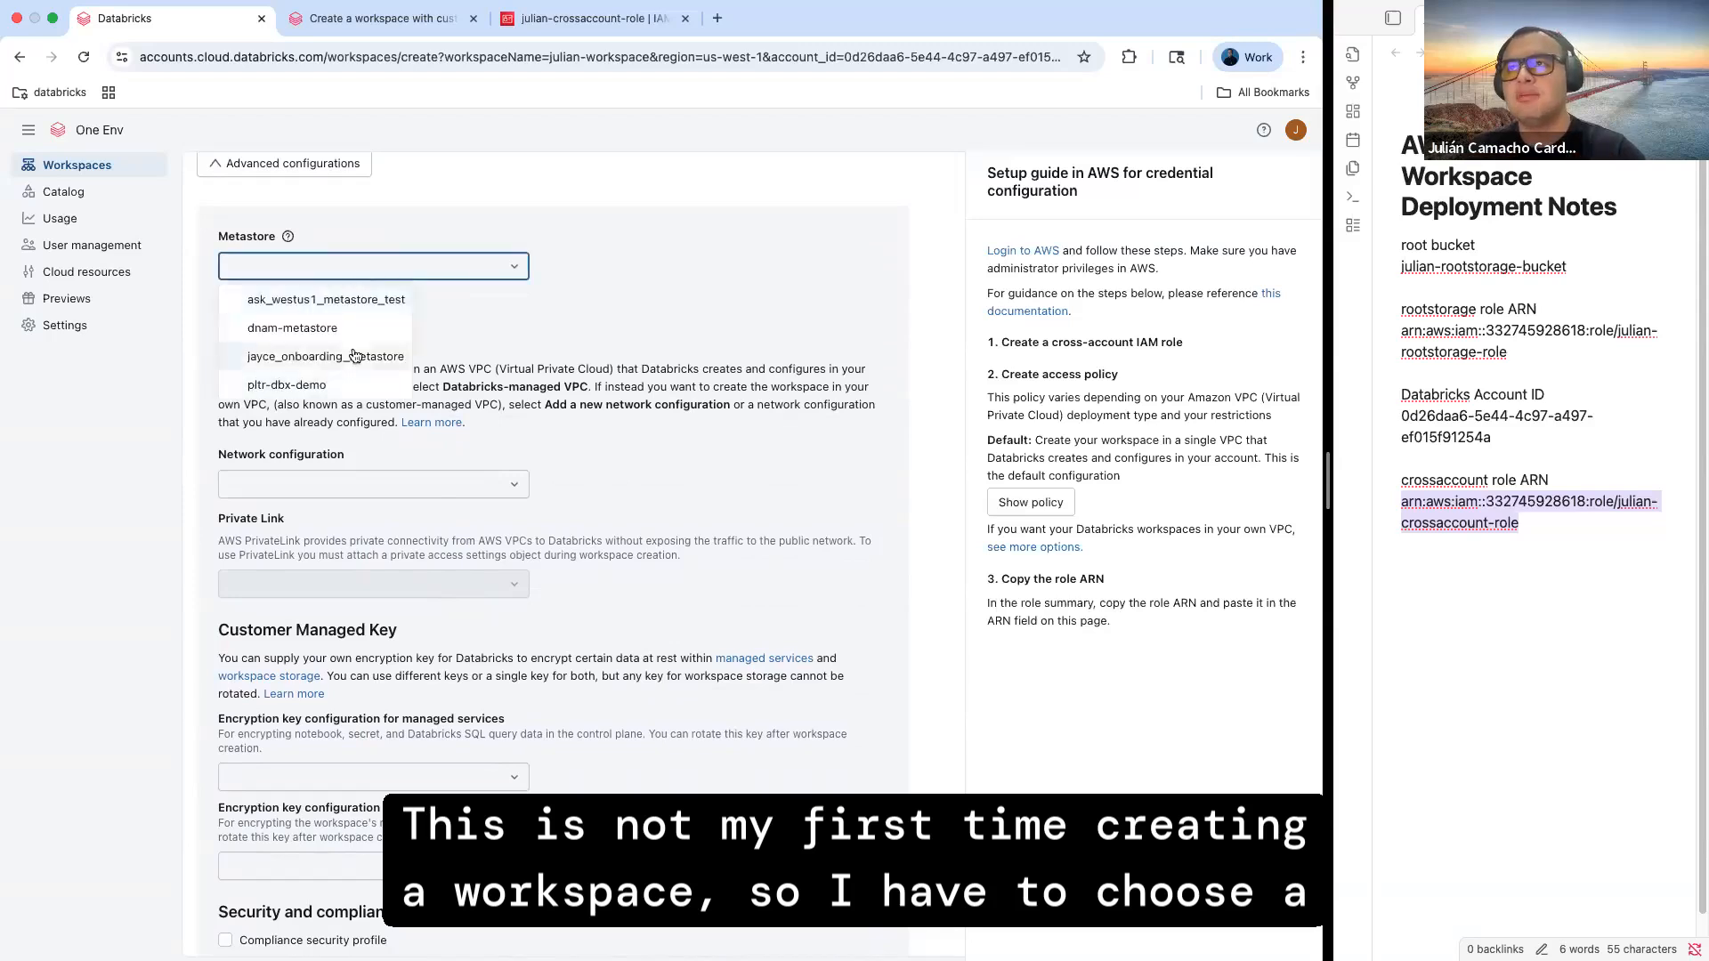
{"action": "left_click", "coordinate": [498, 297]}
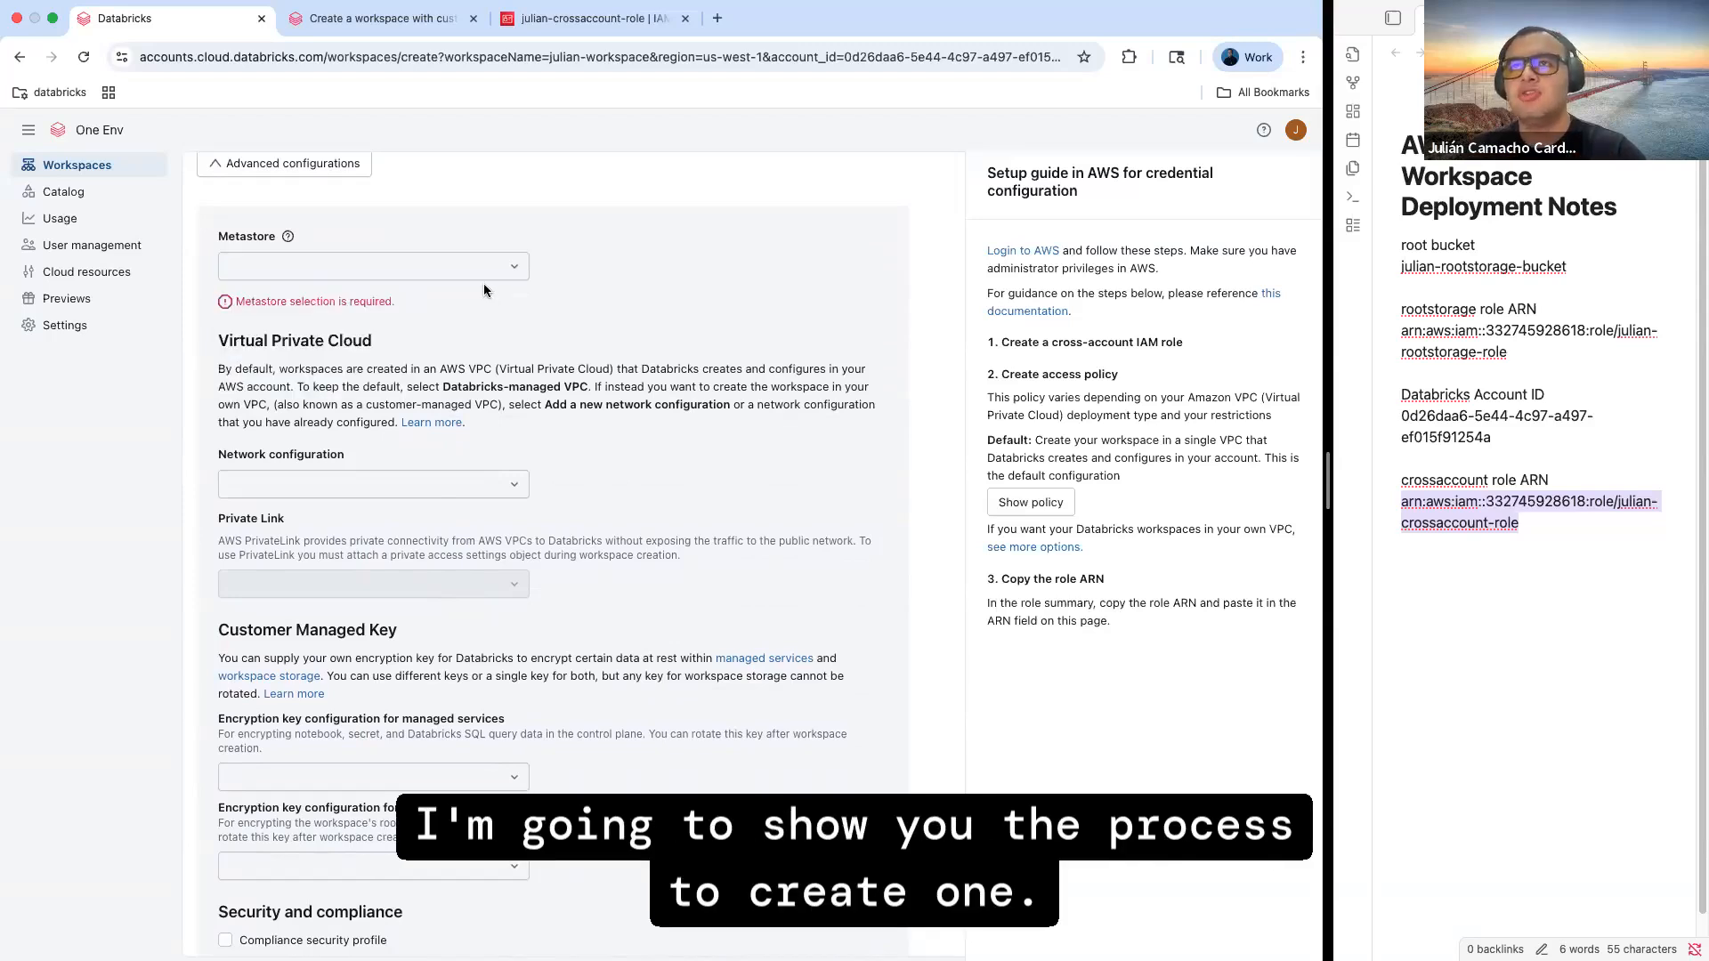
{"action": "left_click", "coordinate": [78, 200], "text": "super"}
{"action": "left_click", "coordinate": [368, 19]}
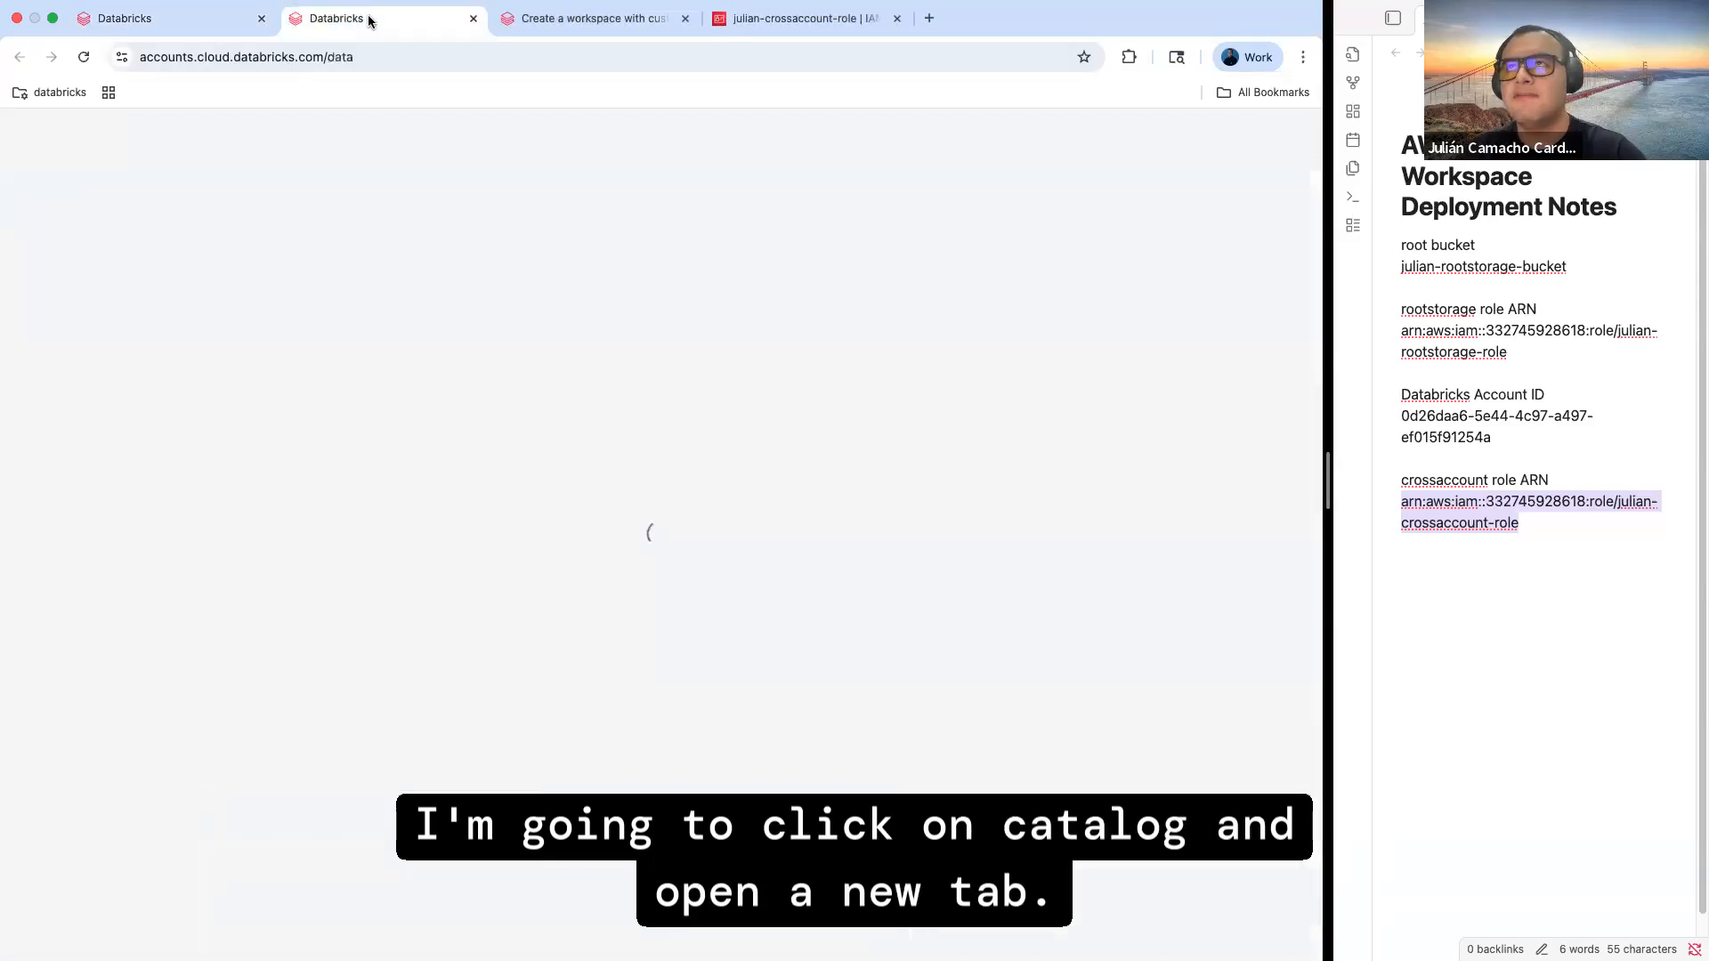
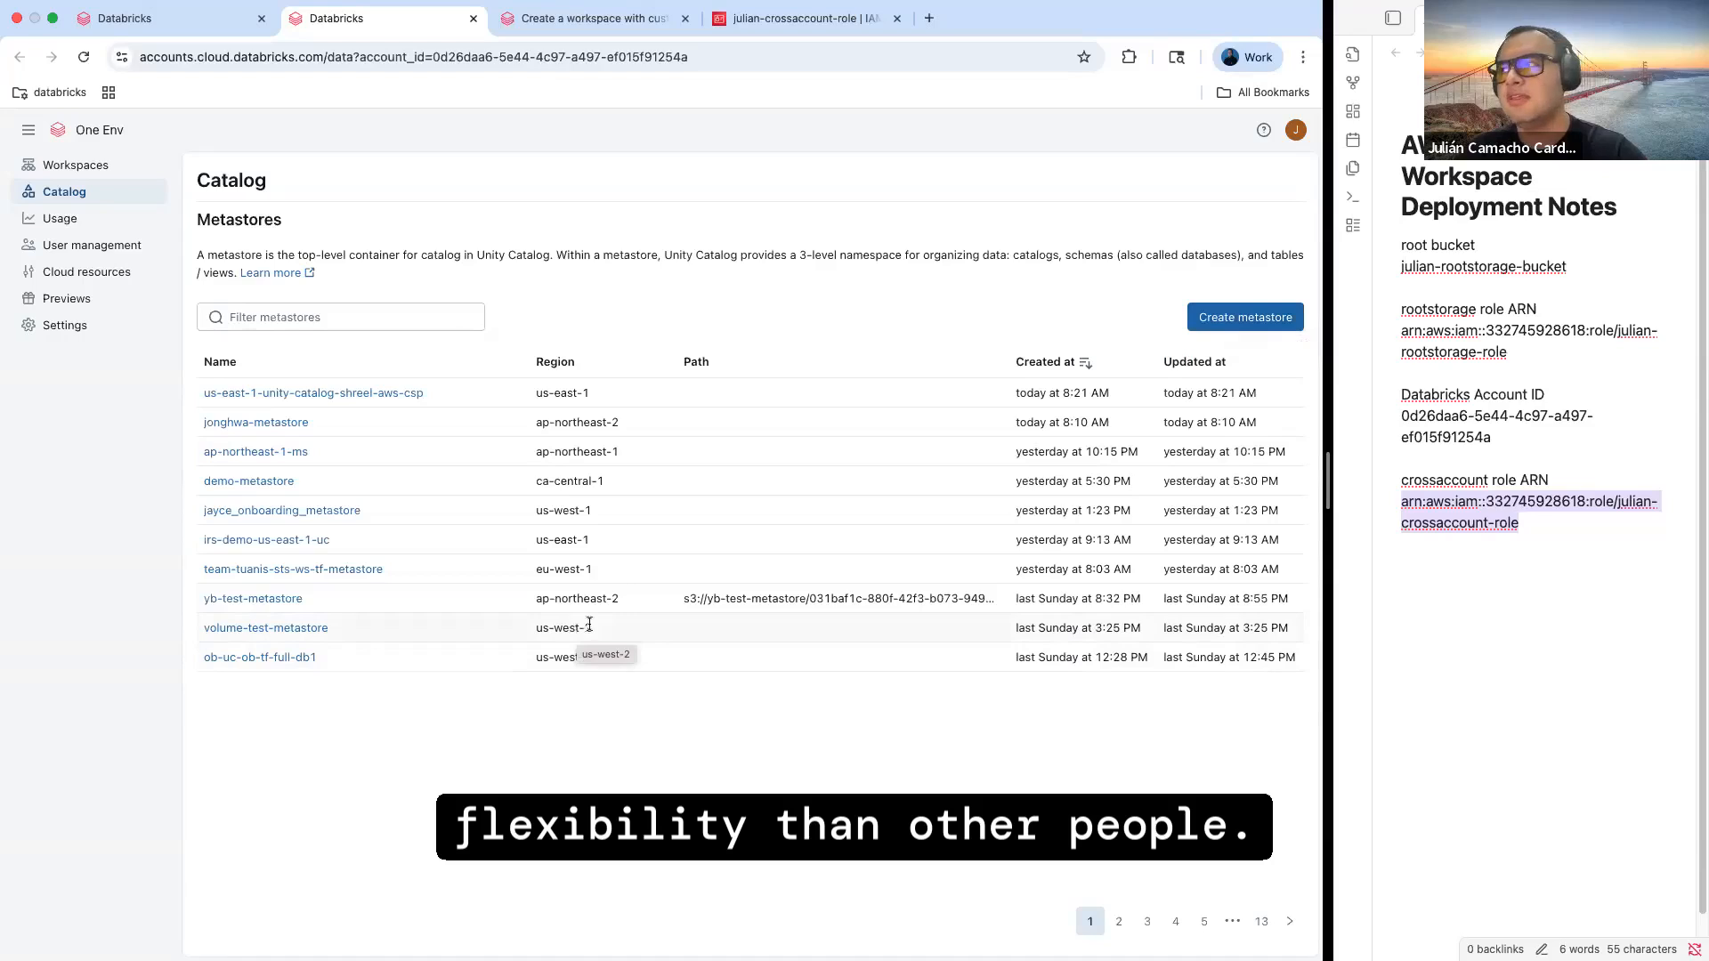
Create a metastore named with the owner's first name followed by "-metastore" in N. California (us-west-1), leaving the bucket path and IAM role empty
{"action": "left_click", "coordinate": [1247, 313]}
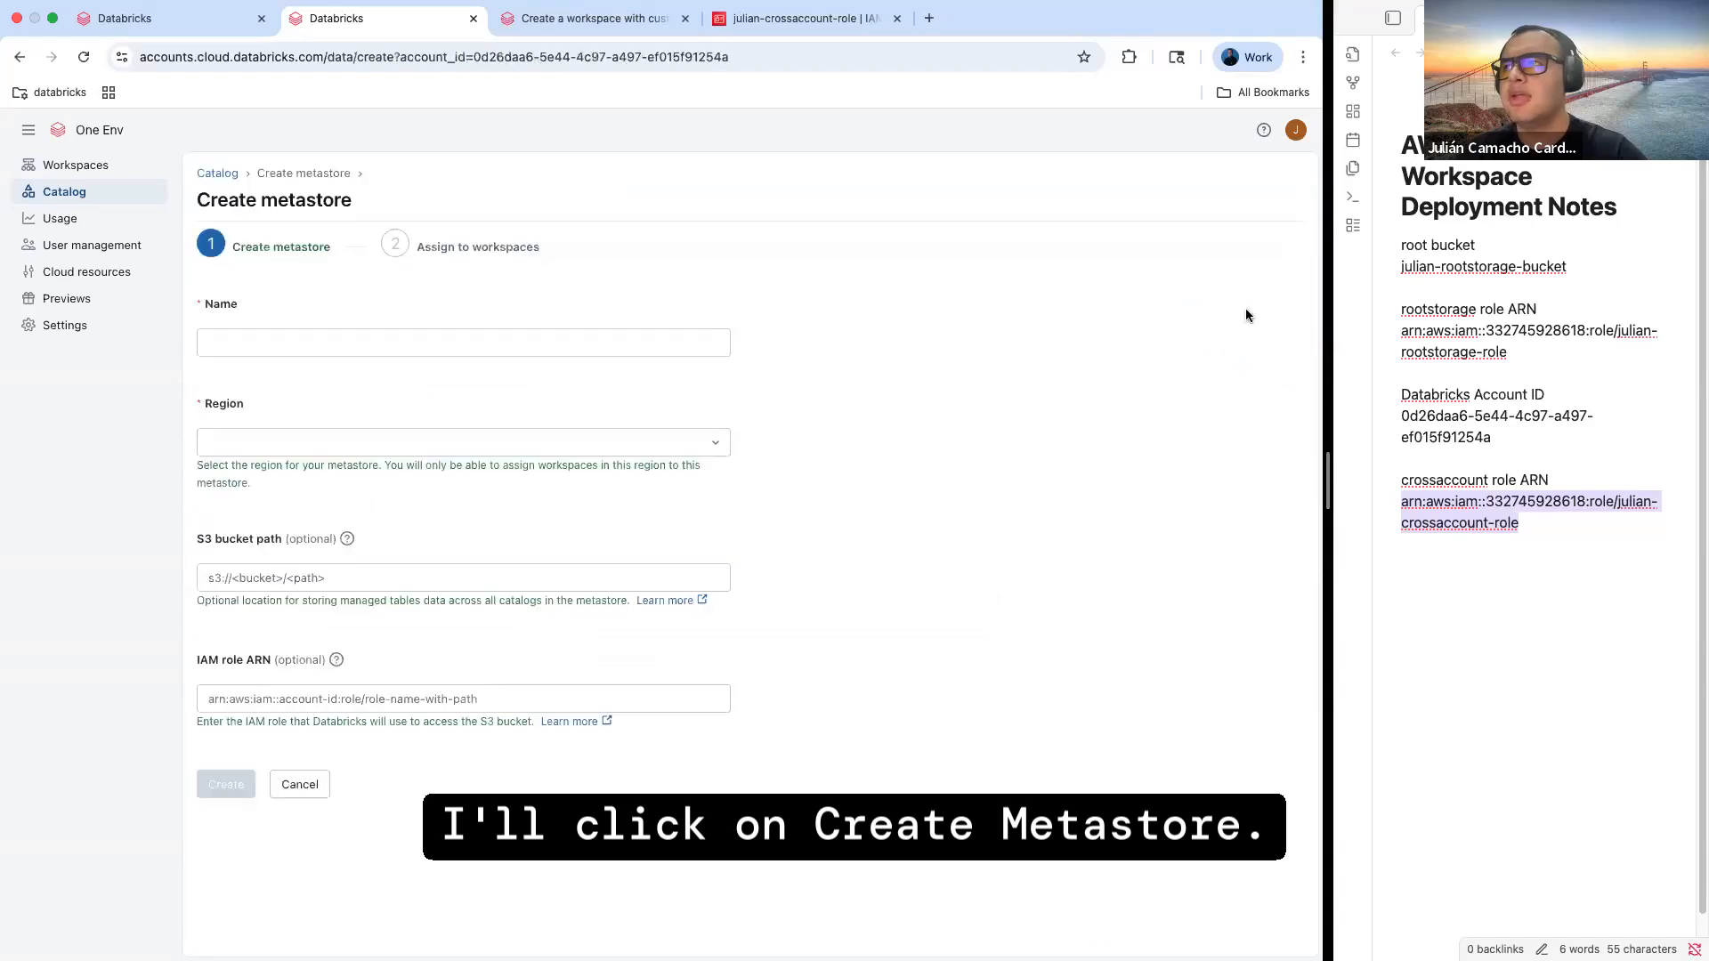
{"action": "left_click", "coordinate": [463, 349]}
{"action": "type", "text": "juli"}
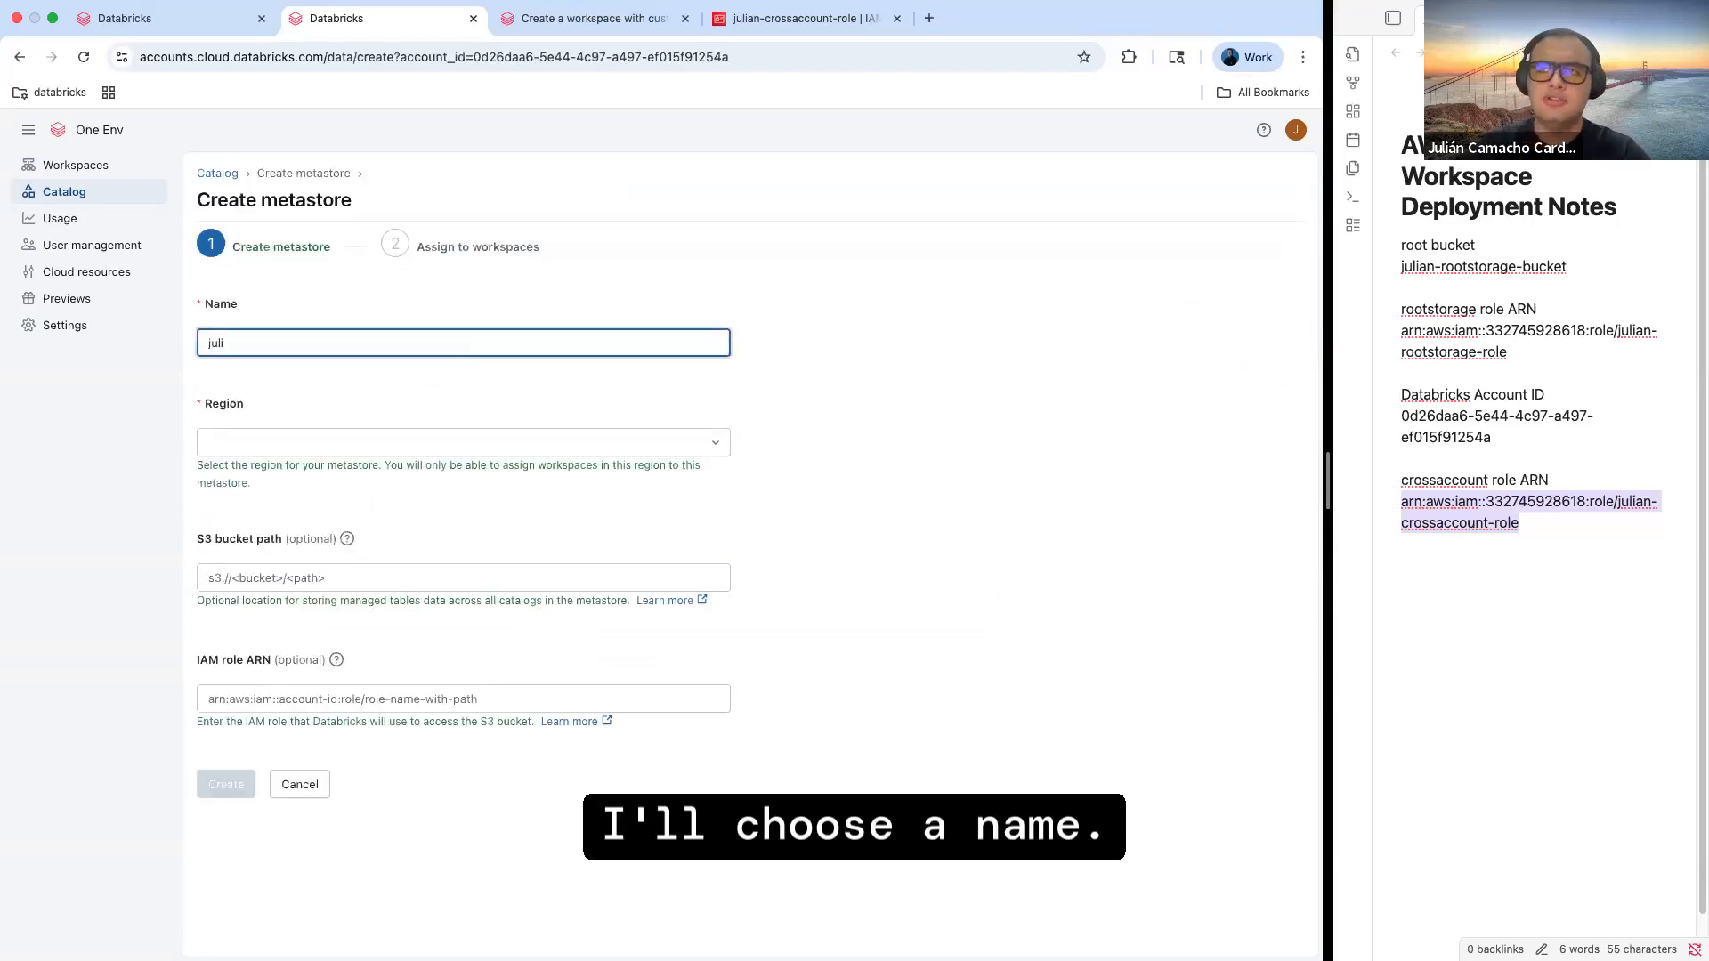
{"action": "type", "text": "an-mets"}
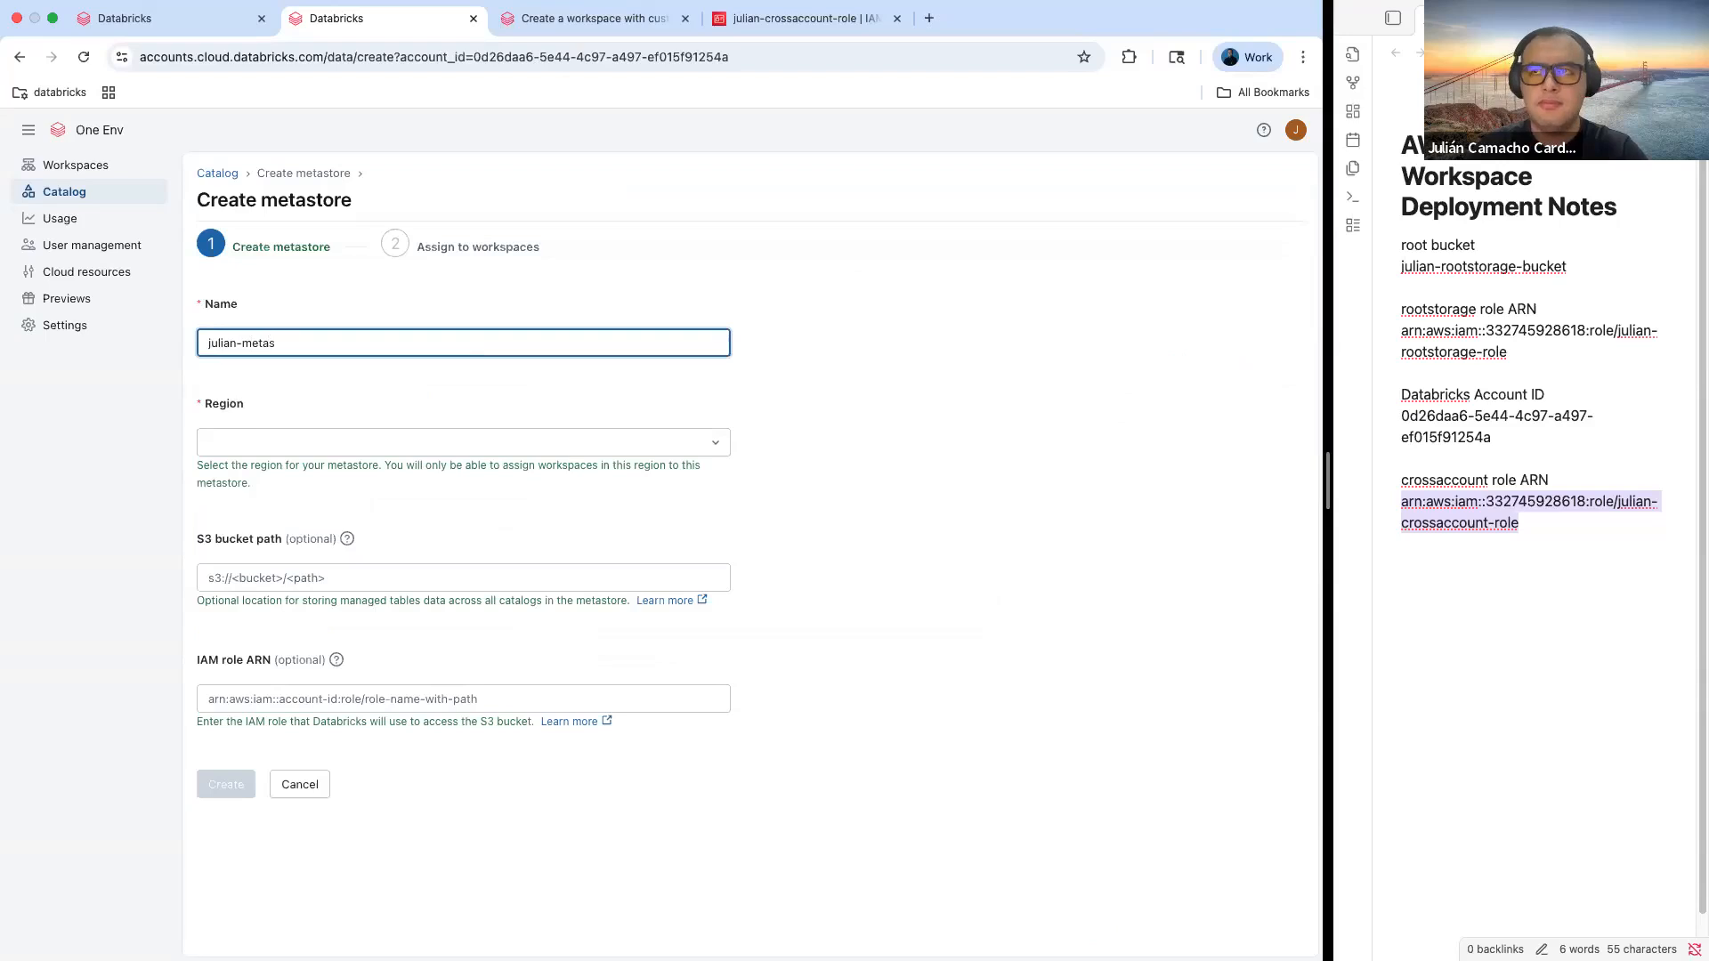
{"action": "left_click", "coordinate": [271, 440]}
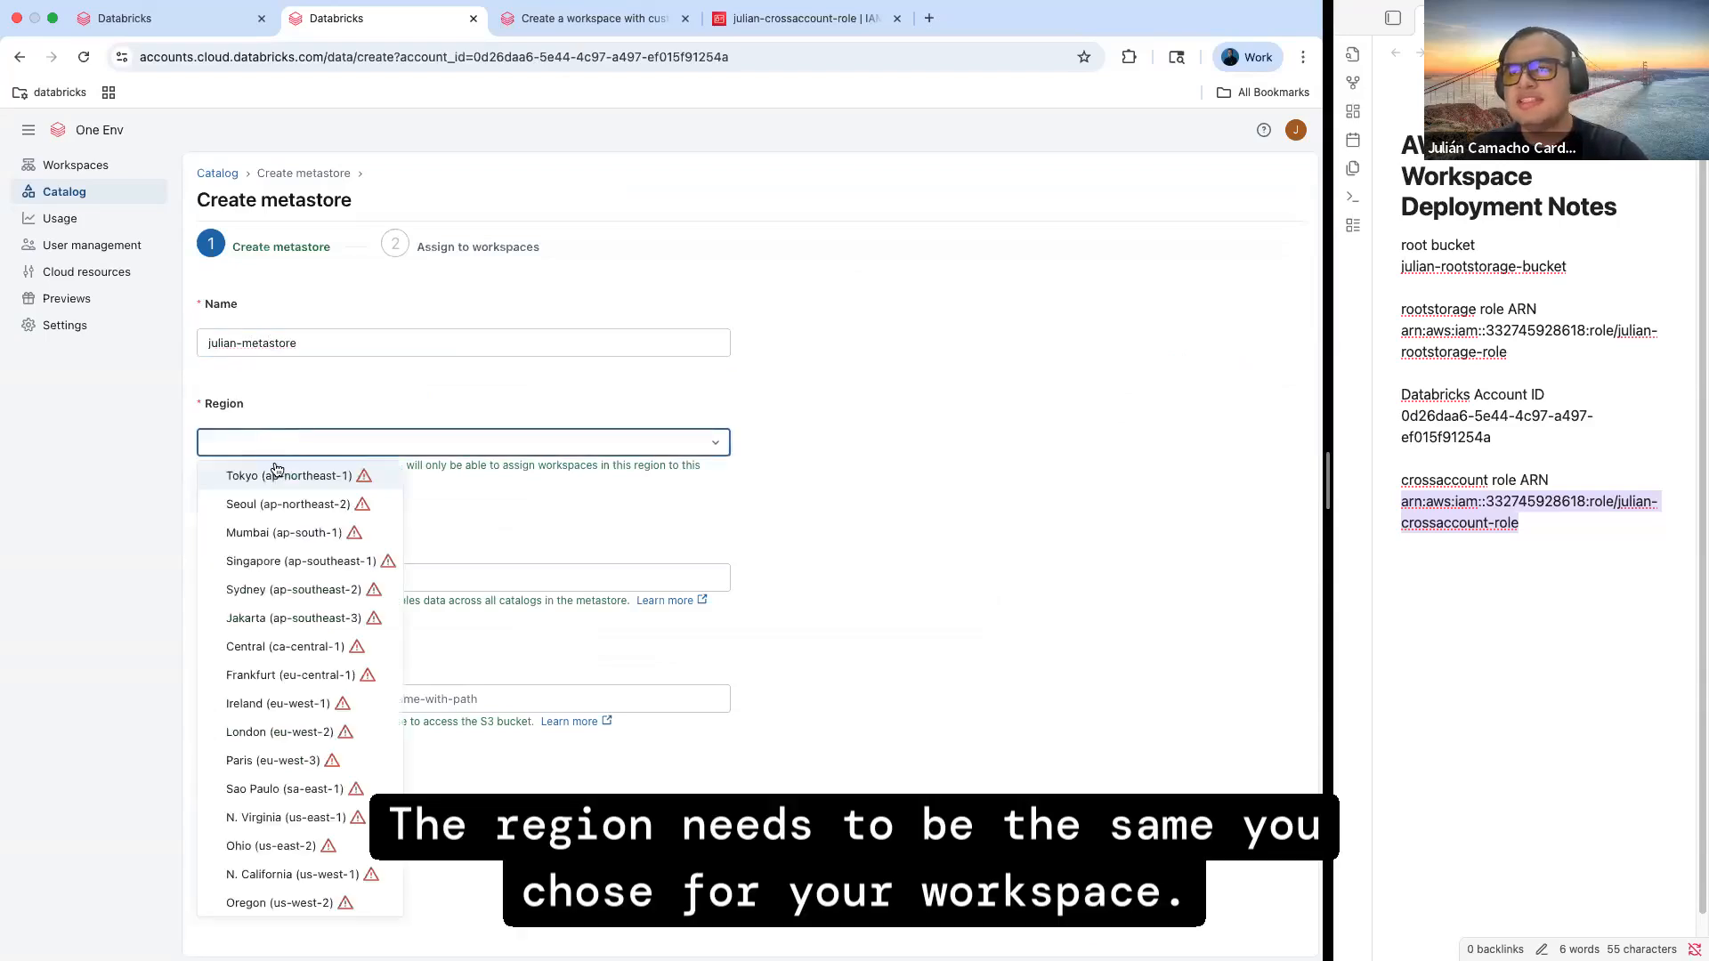
{"action": "left_click", "coordinate": [278, 874]}
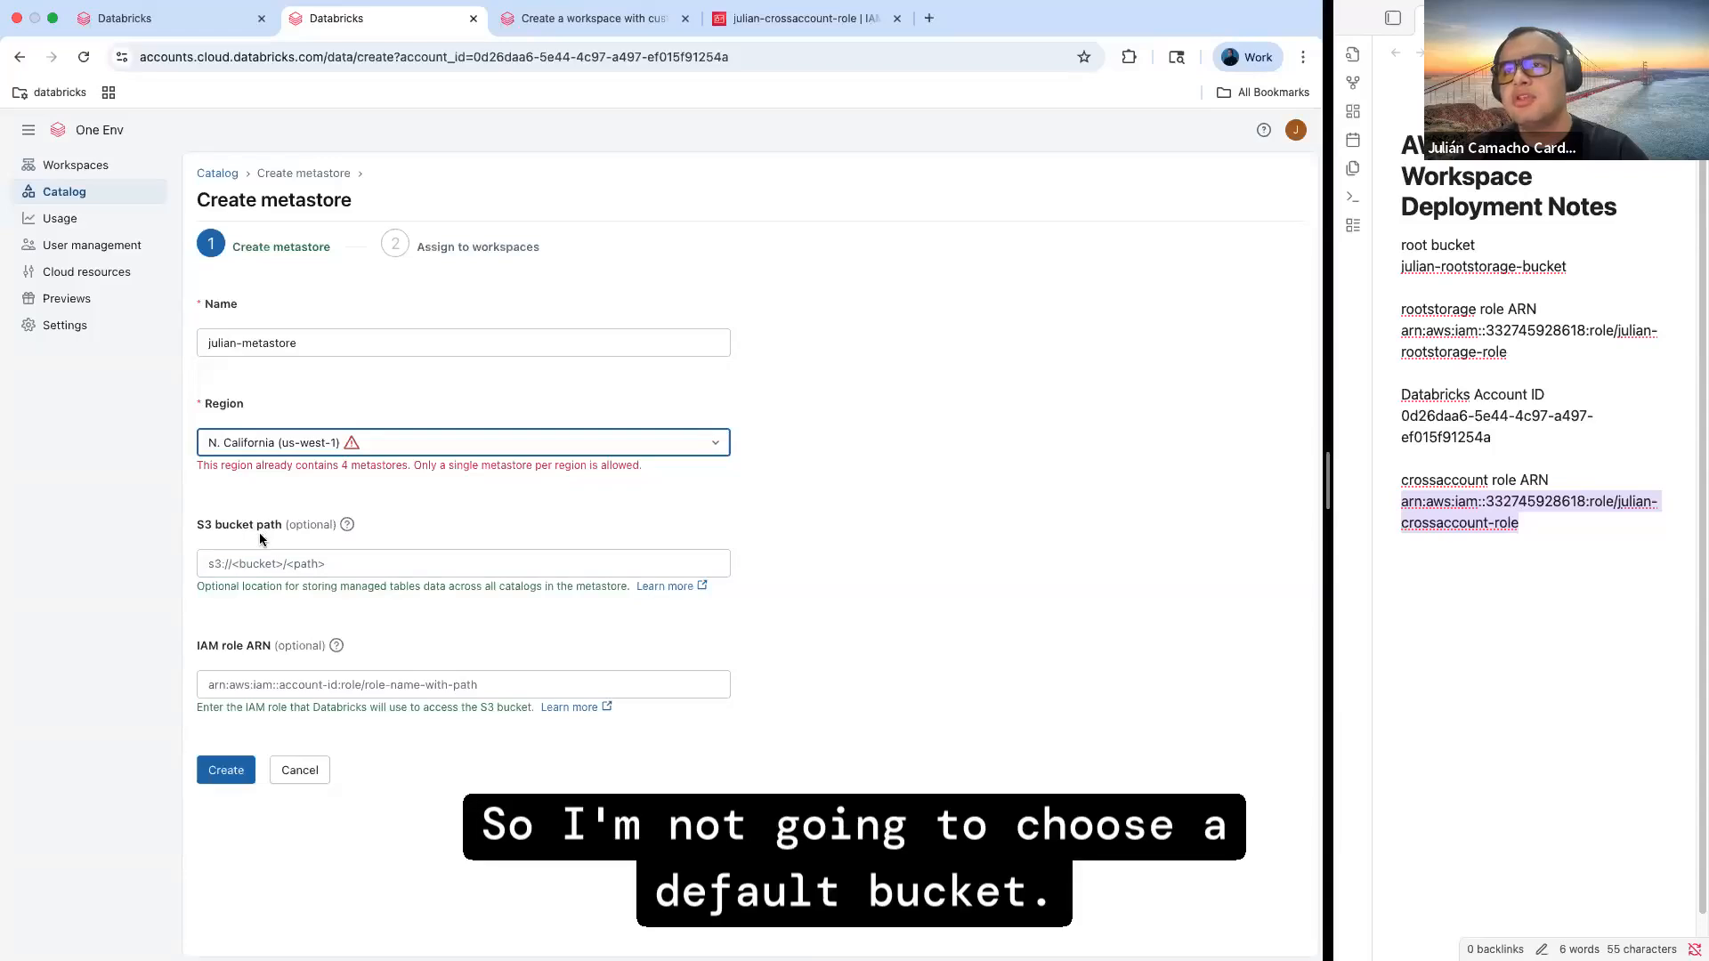
{"action": "left_click", "coordinate": [227, 772]}
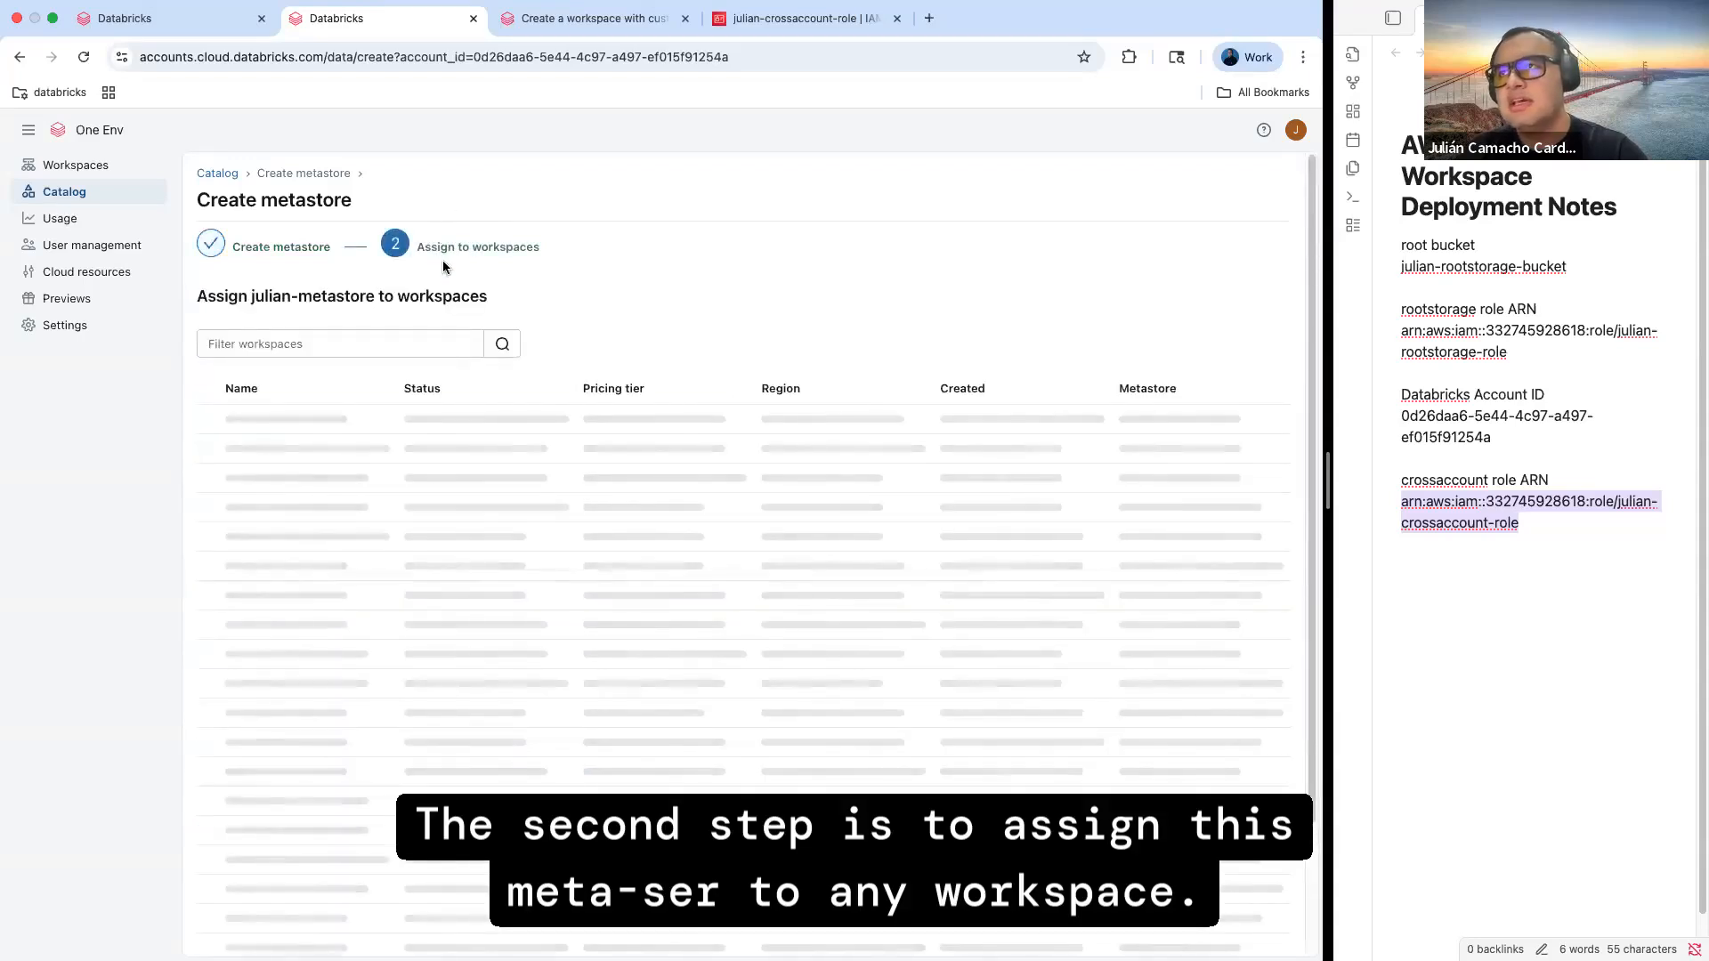
Skip assigning the new metastore to workspaces and close its tab to return to the workspace setup
{"action": "scroll", "coordinate": [446, 493], "scroll_direction": "down", "scroll_amount": 3}
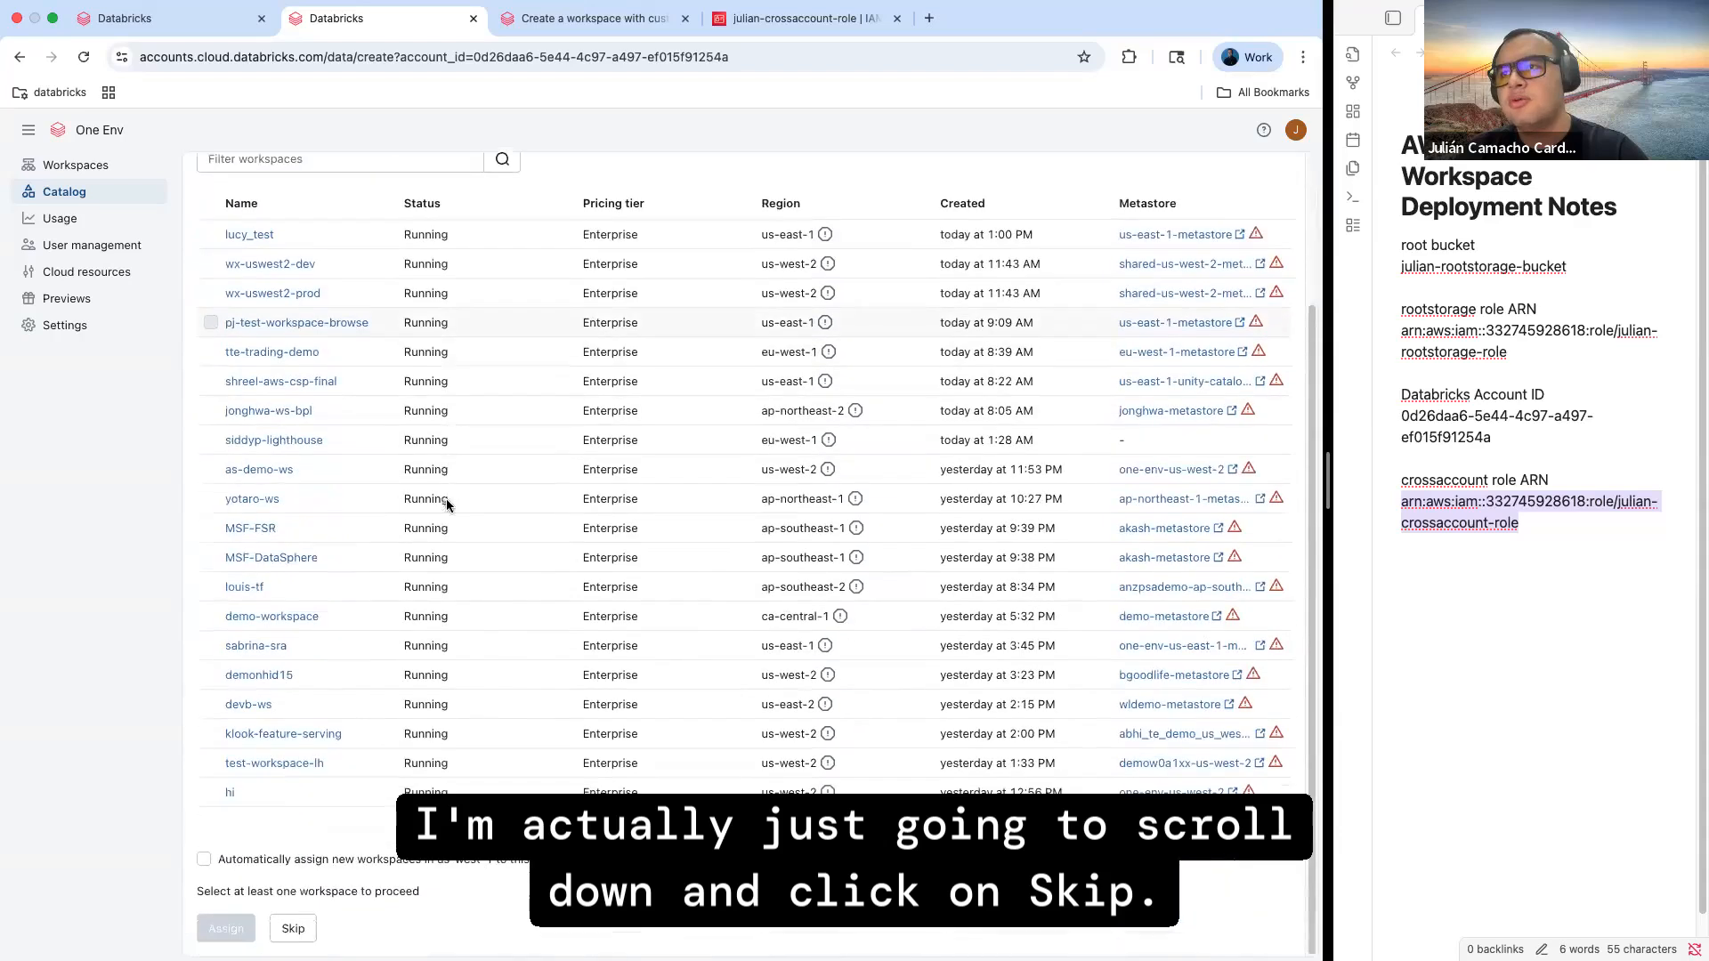
{"action": "left_click", "coordinate": [293, 928]}
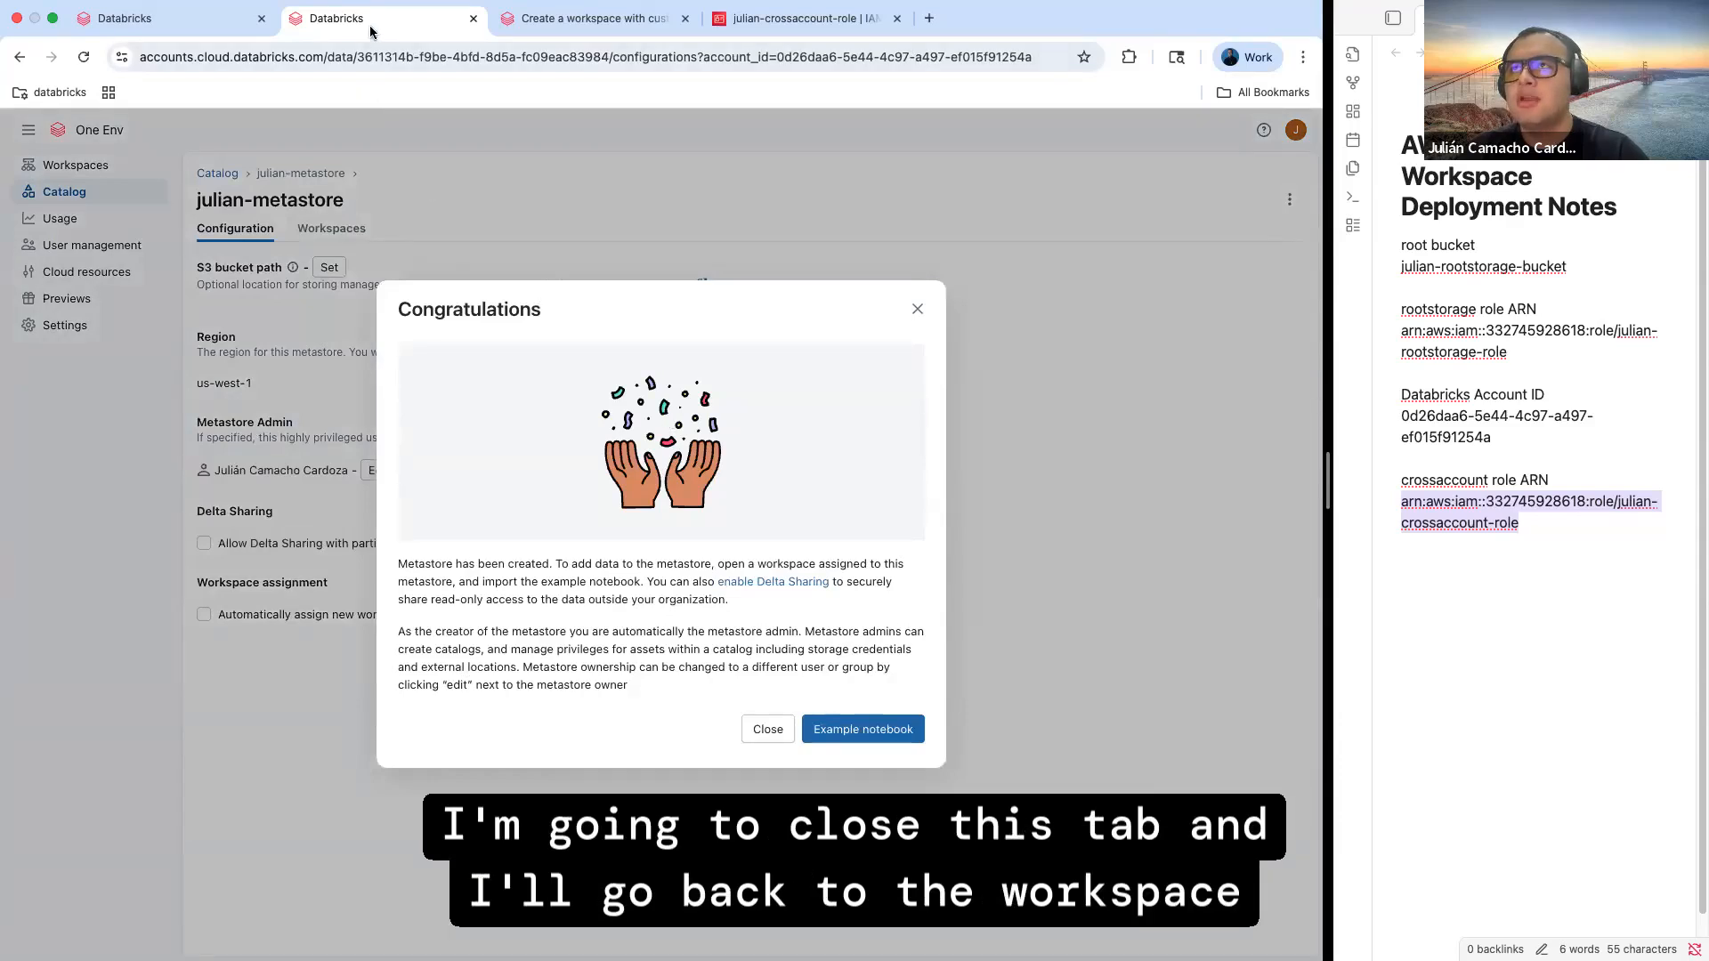
{"action": "key", "text": "super+w"}
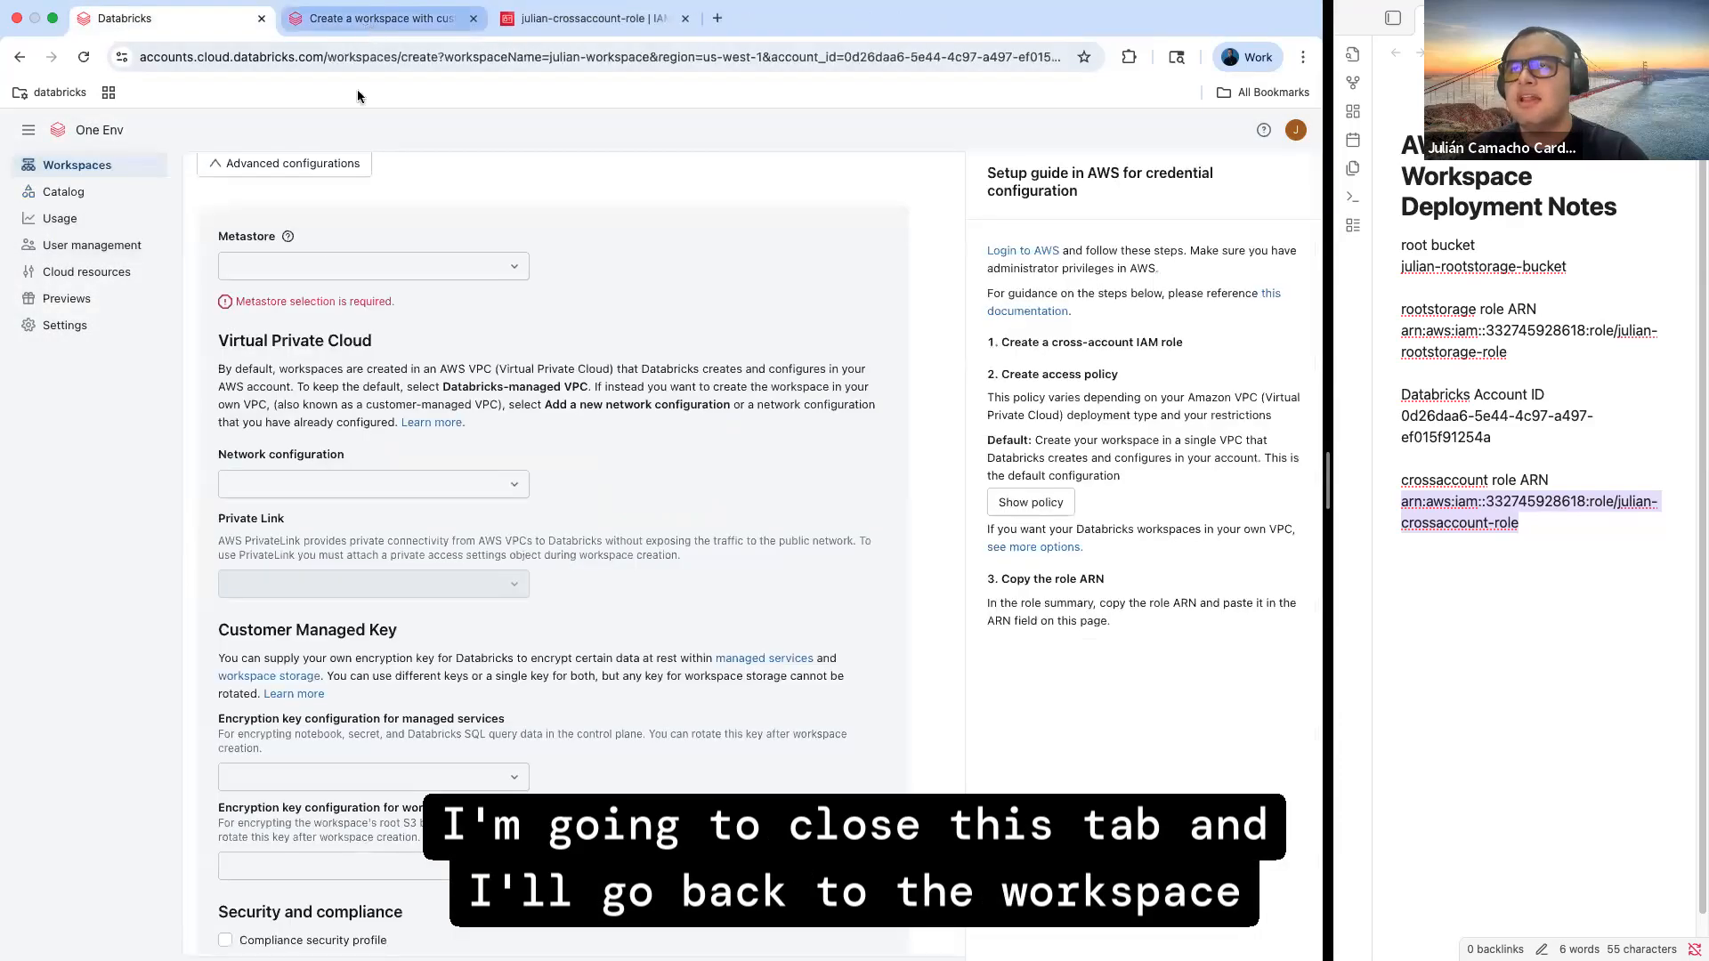
Reload the workspace setup to refresh its metastore choices and advance through General and Storage to Credentials with the existing entries
{"action": "left_click", "coordinate": [491, 274]}
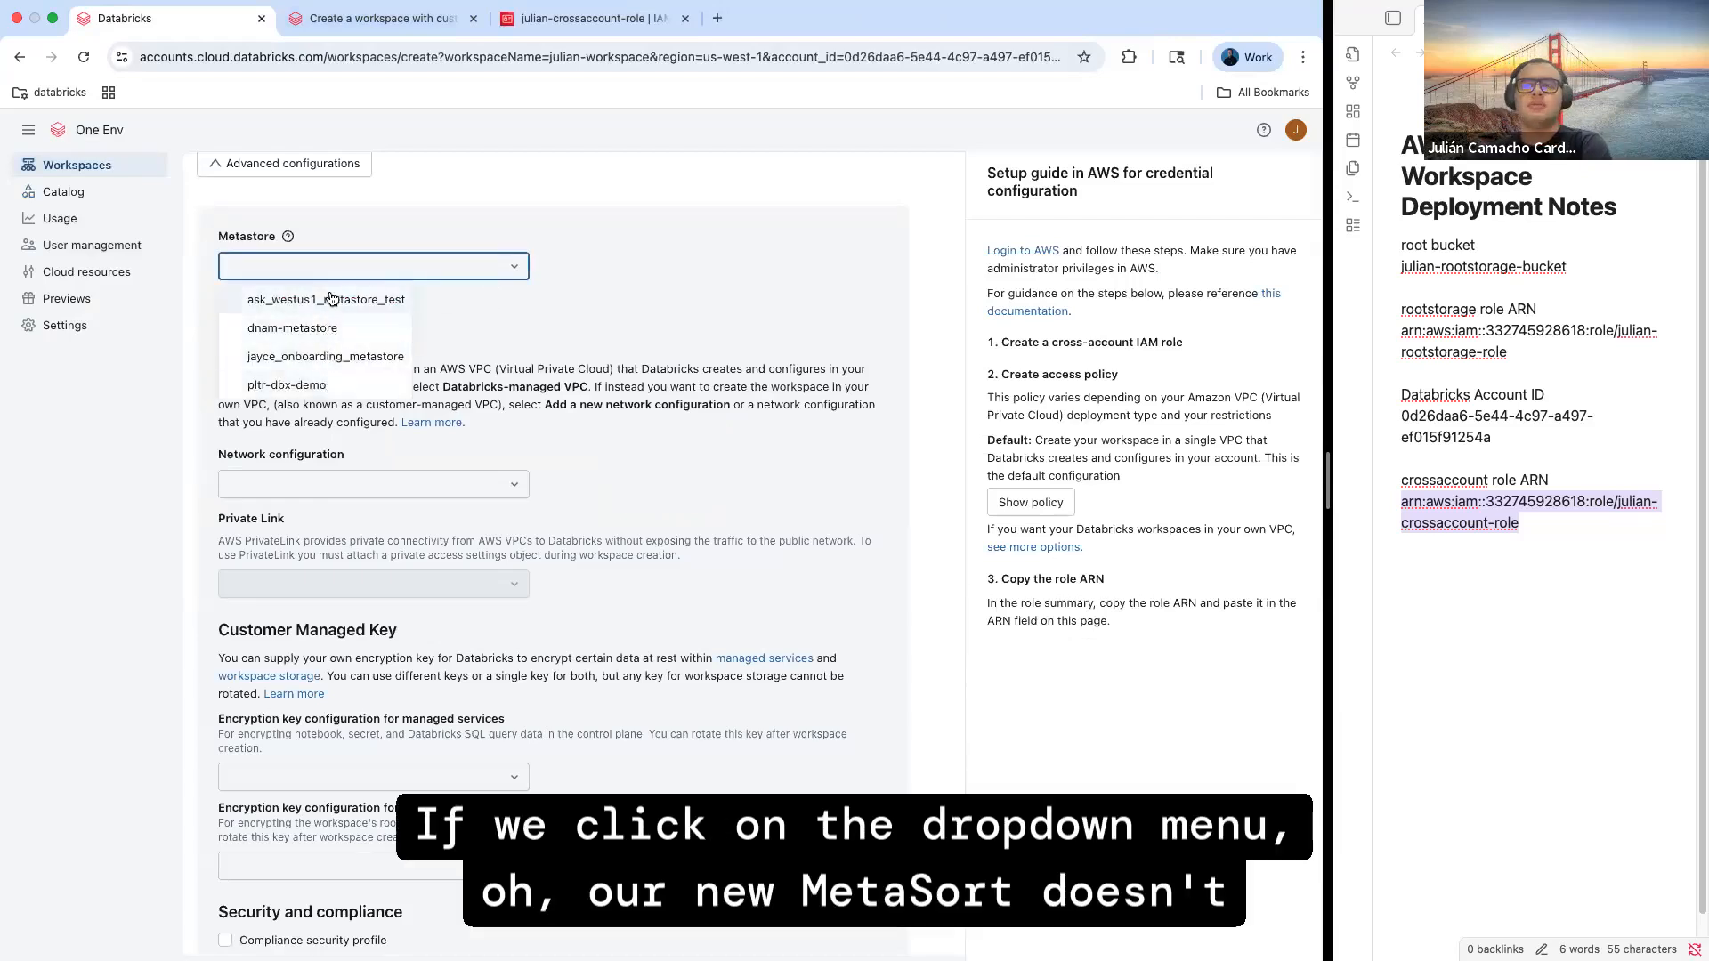
{"action": "left_click", "coordinate": [447, 304]}
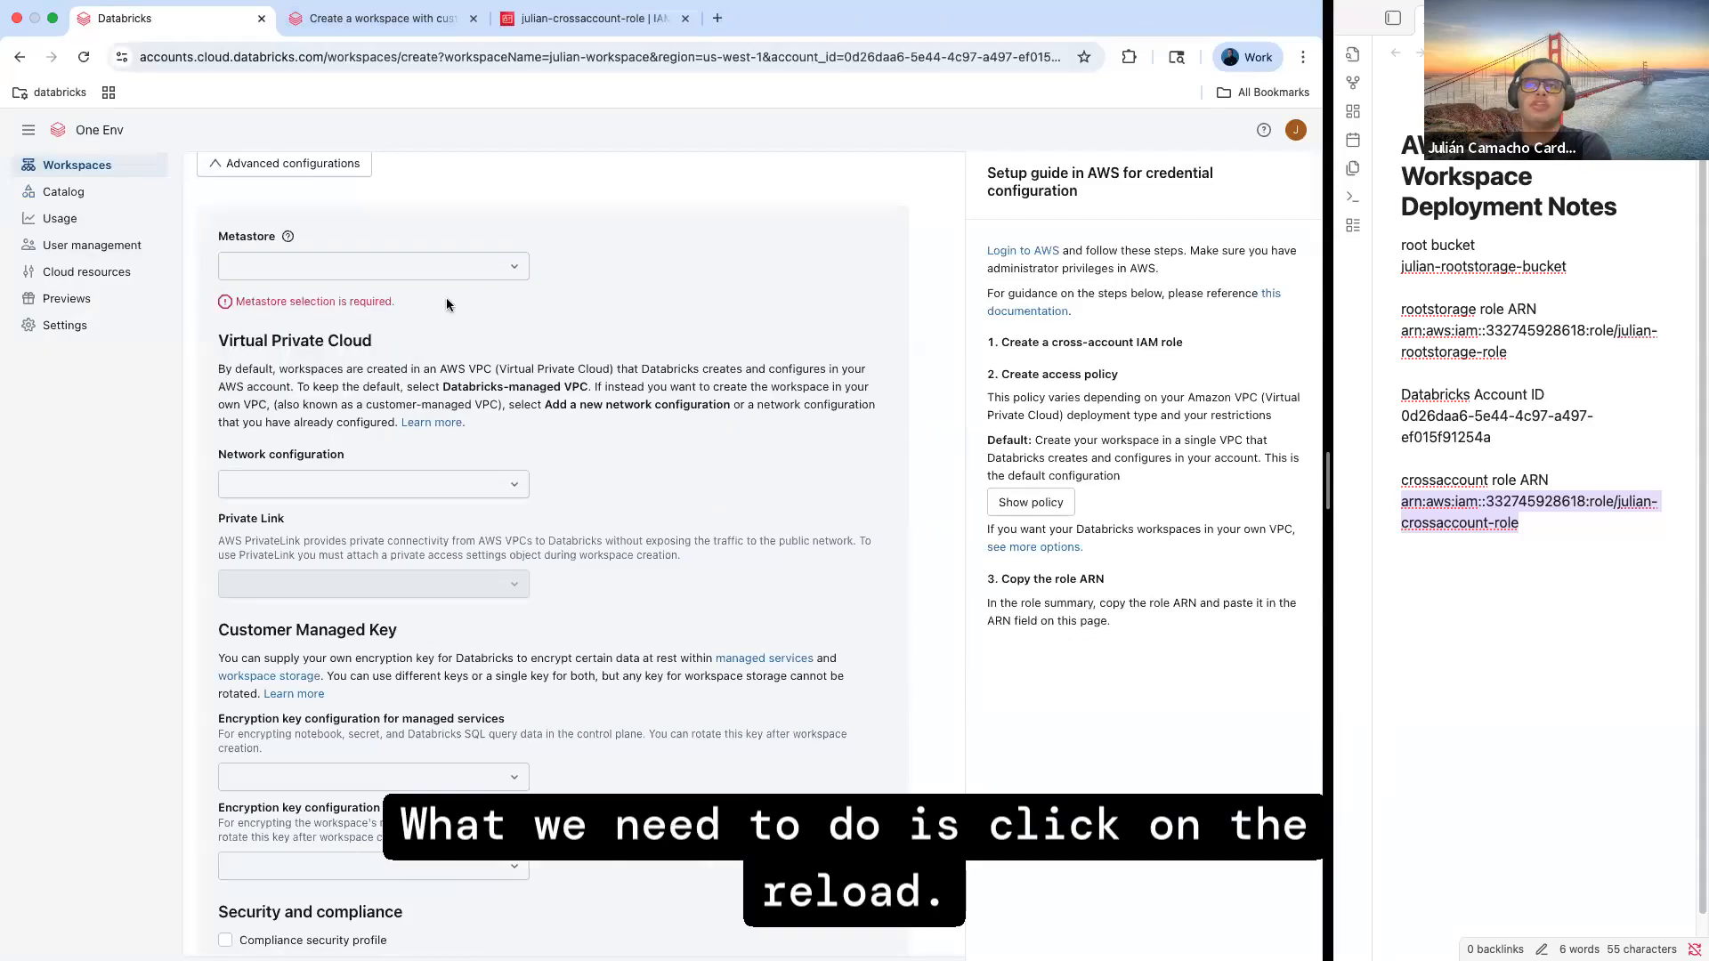
{"action": "left_click", "coordinate": [84, 57]}
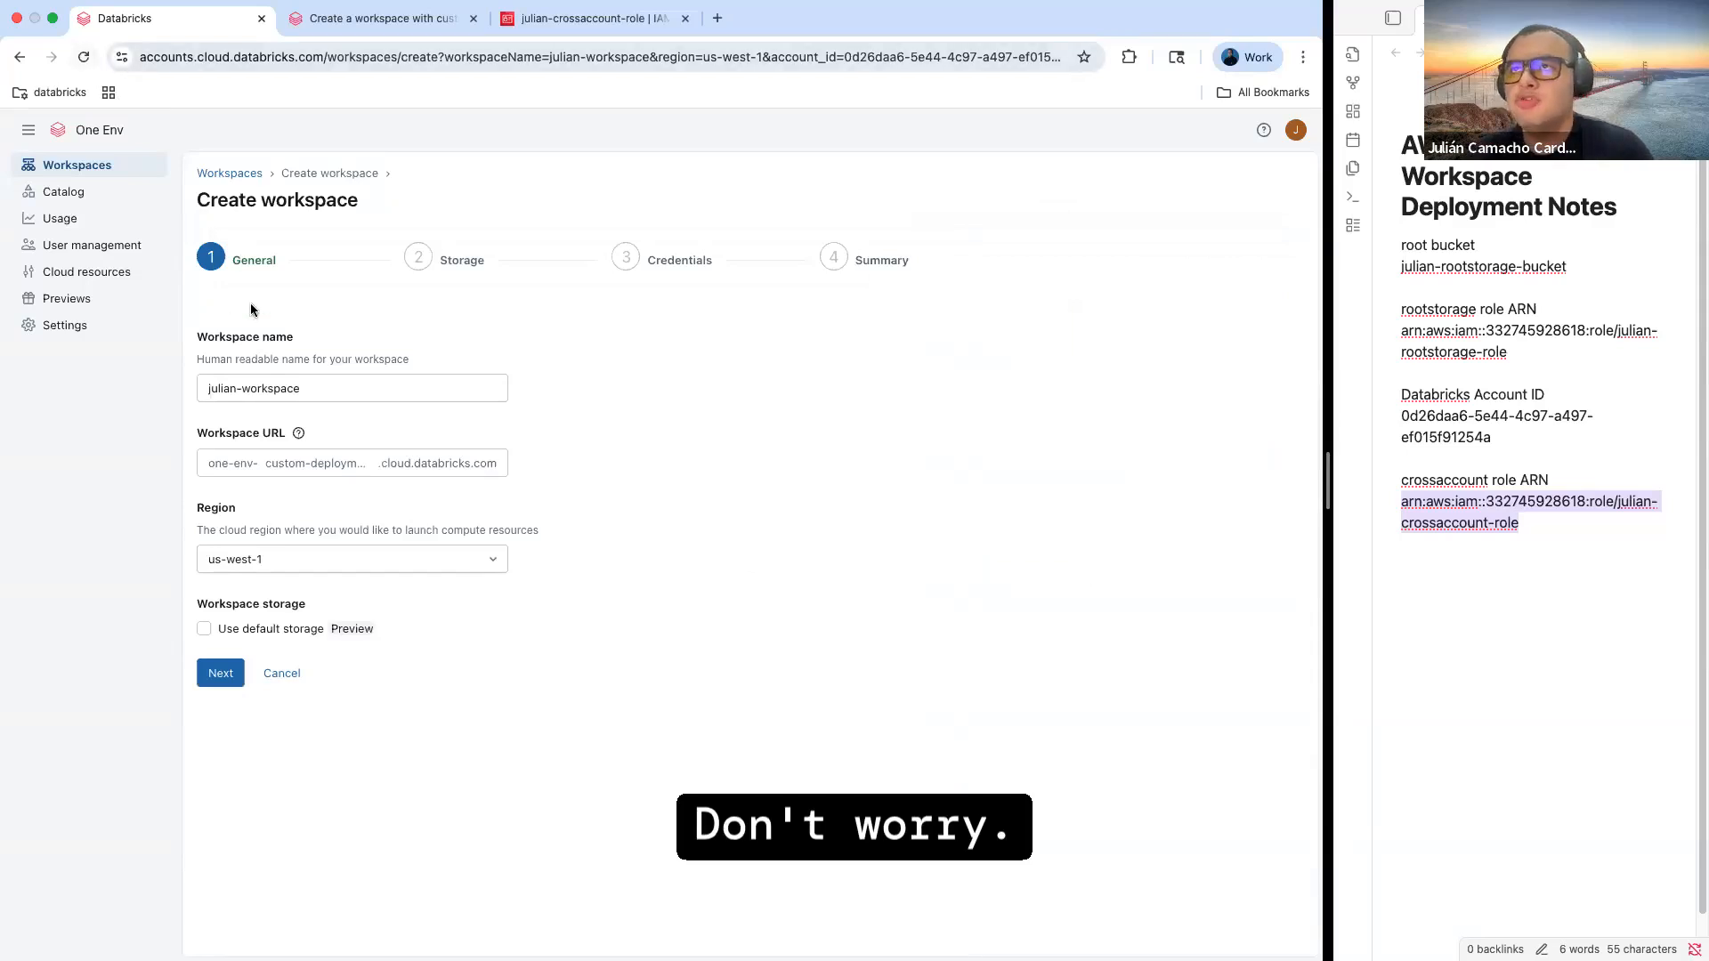
{"action": "left_click", "coordinate": [222, 674]}
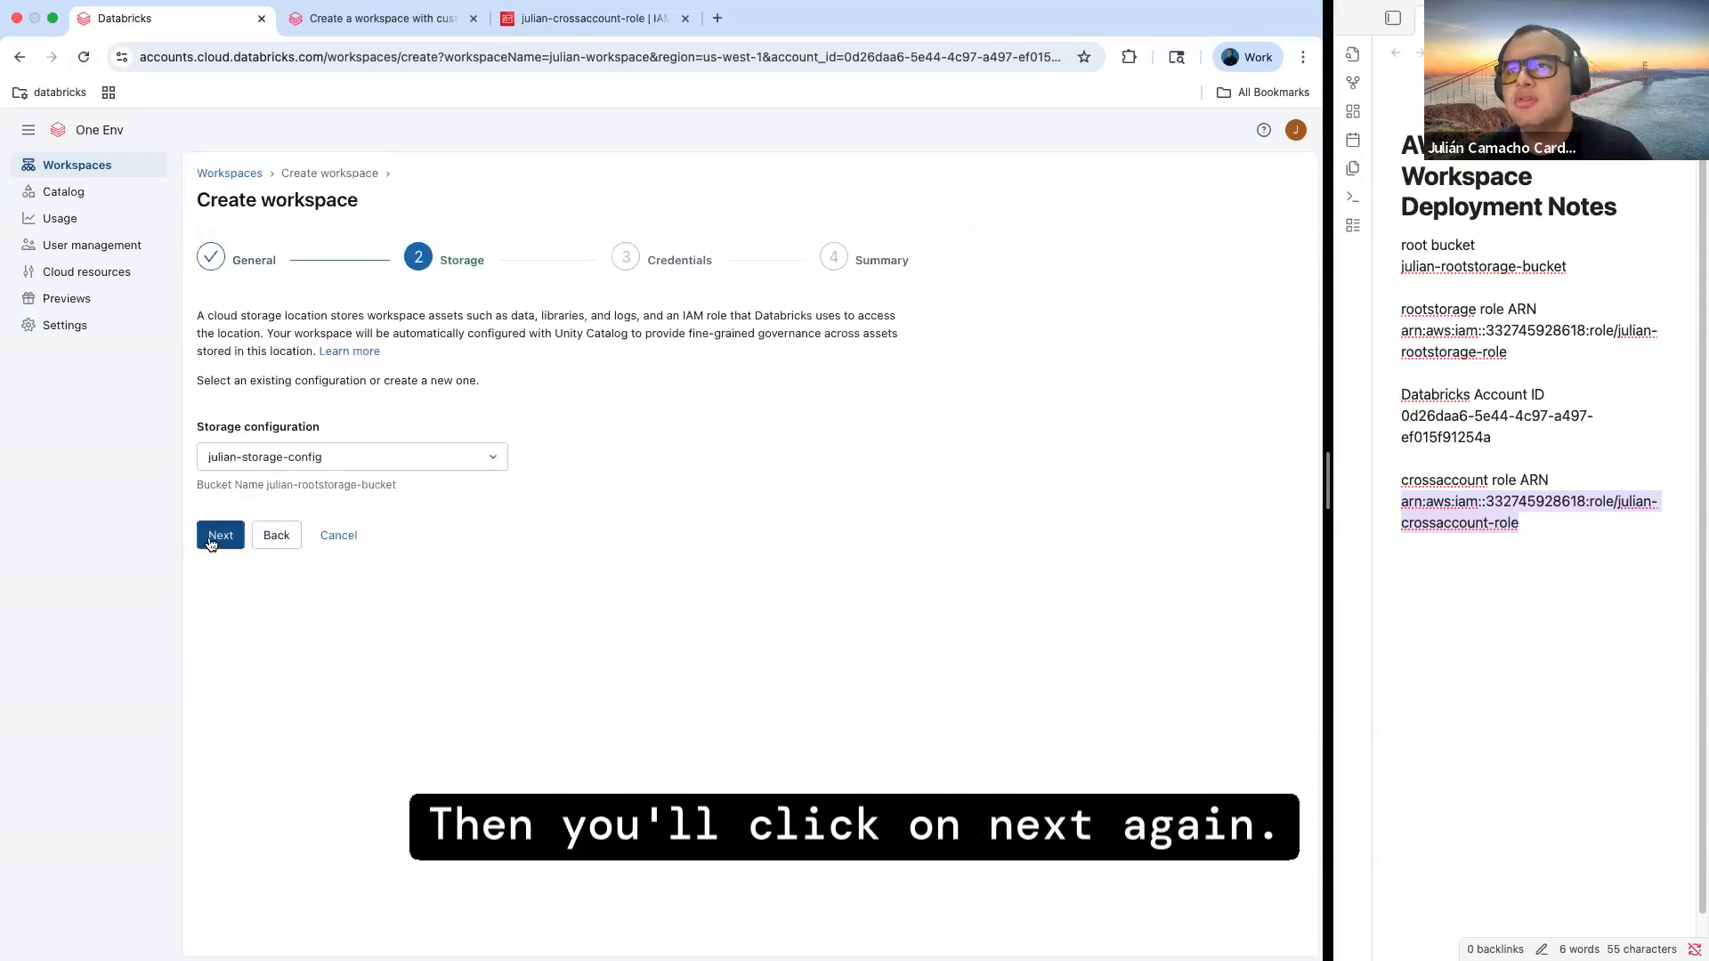
{"action": "left_click", "coordinate": [212, 538]}
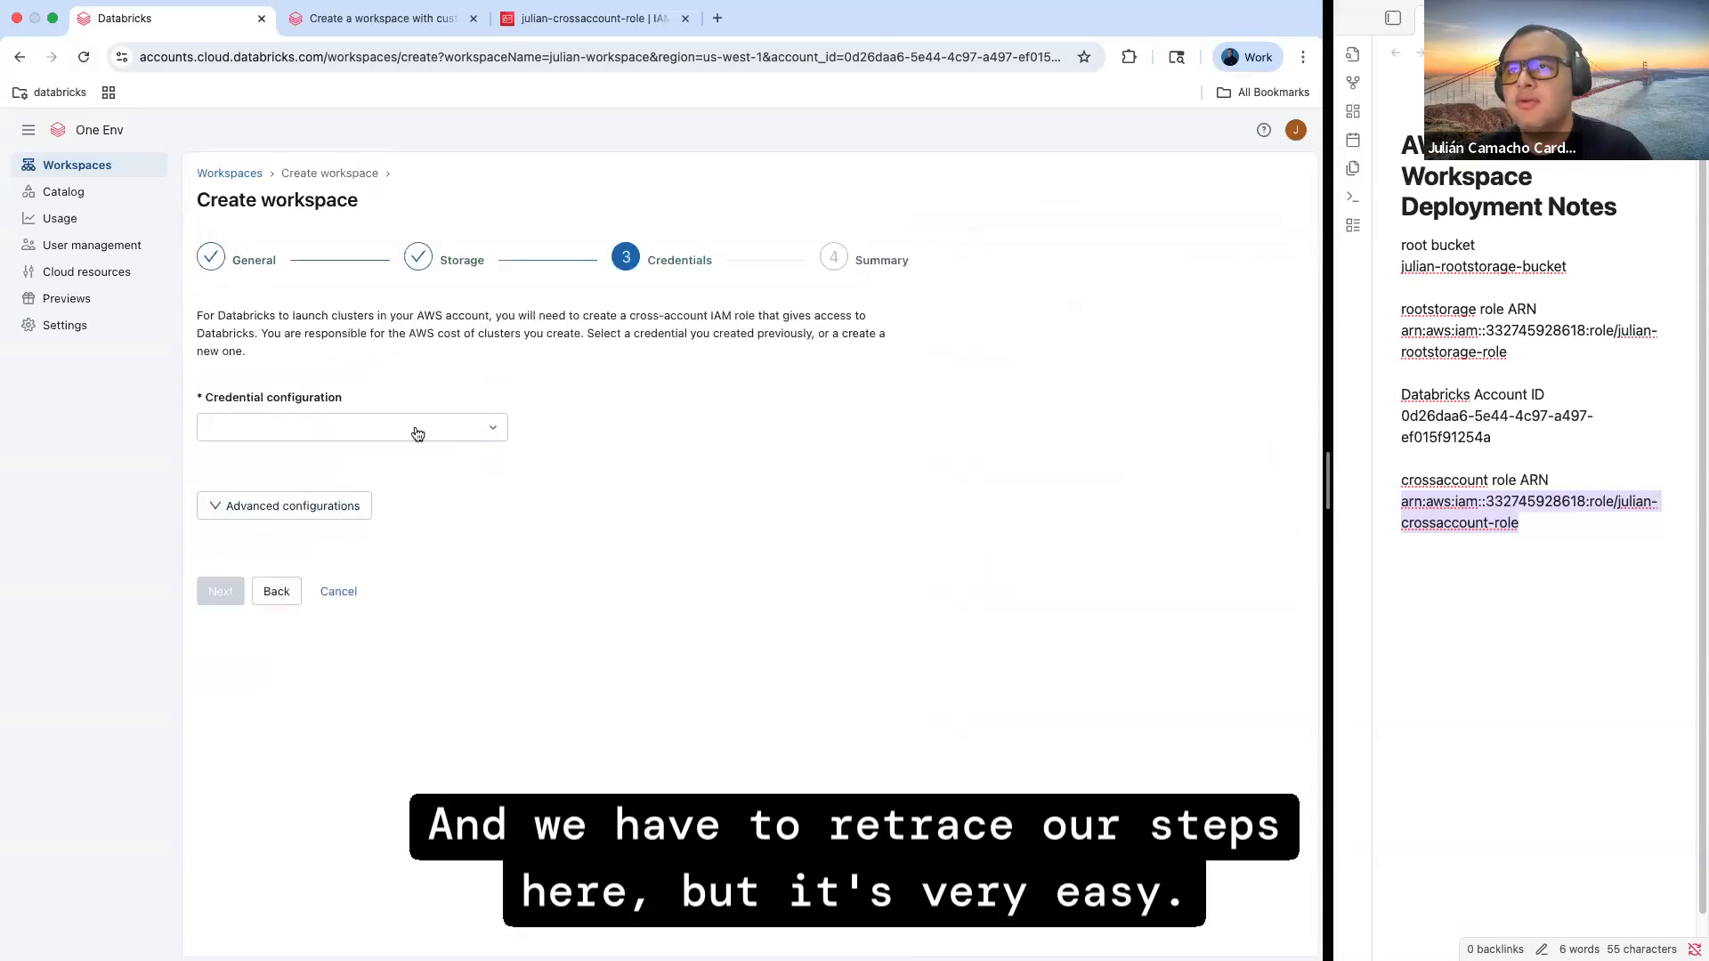
Add a new credential configuration named with the owner's first name followed by "-credential-config"
{"action": "left_click", "coordinate": [464, 433]}
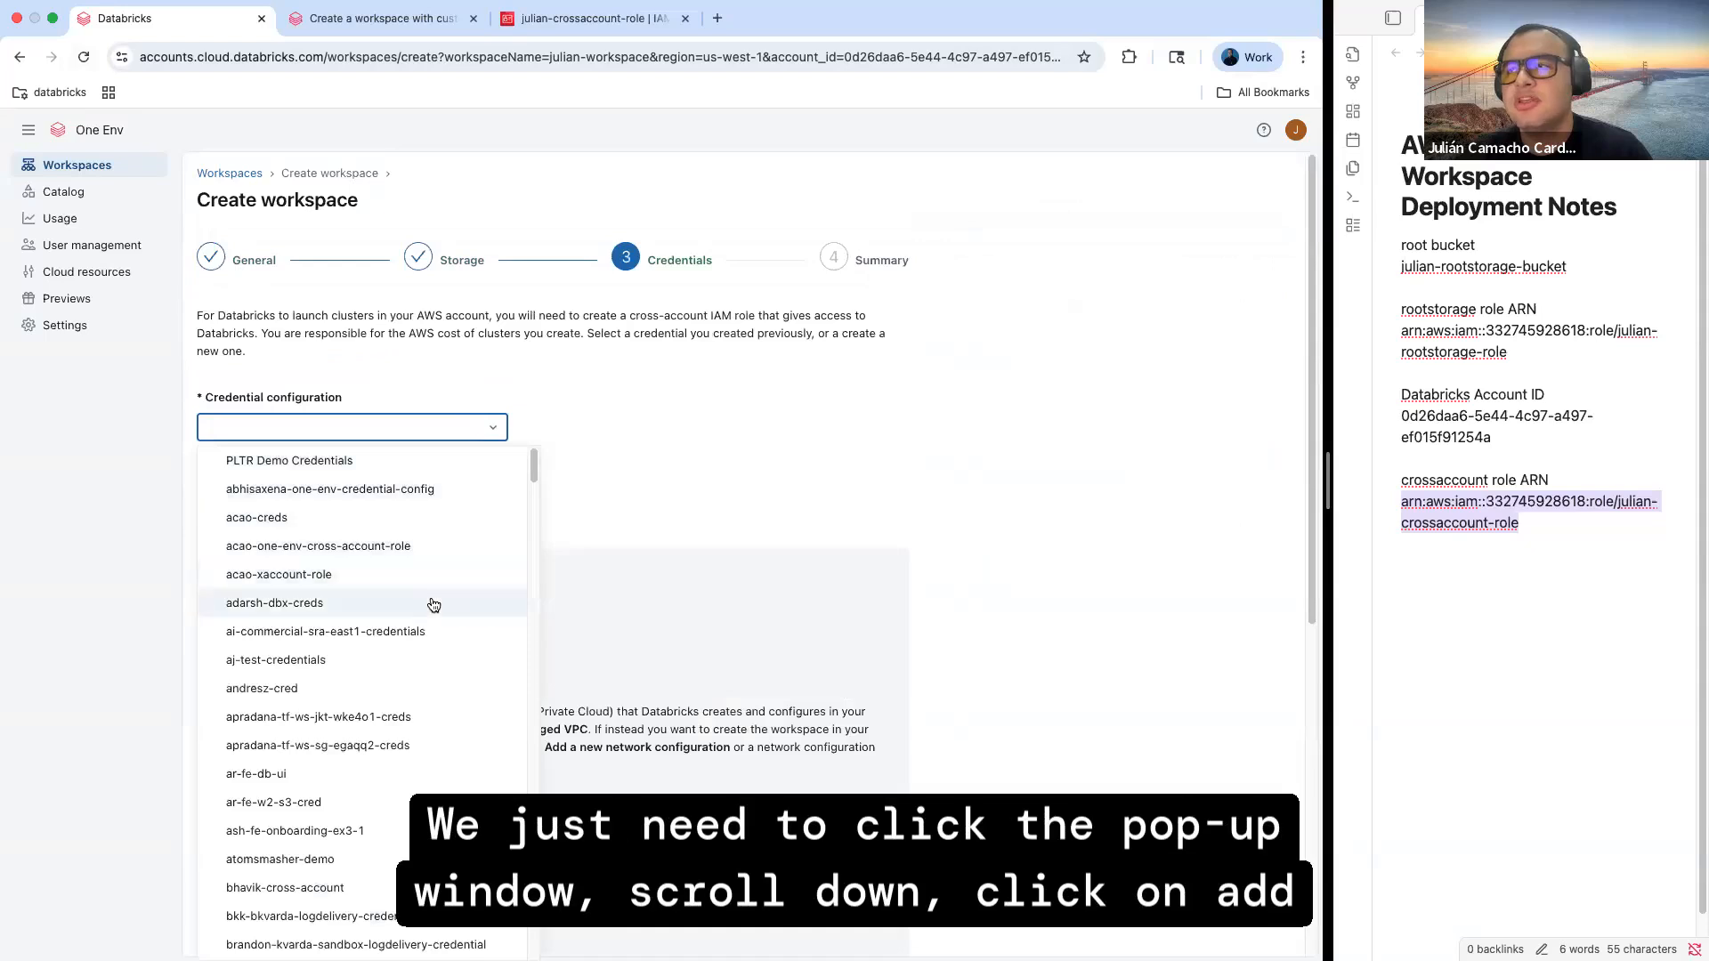
{"action": "scroll", "coordinate": [430, 602], "scroll_direction": "down", "scroll_amount": 15}
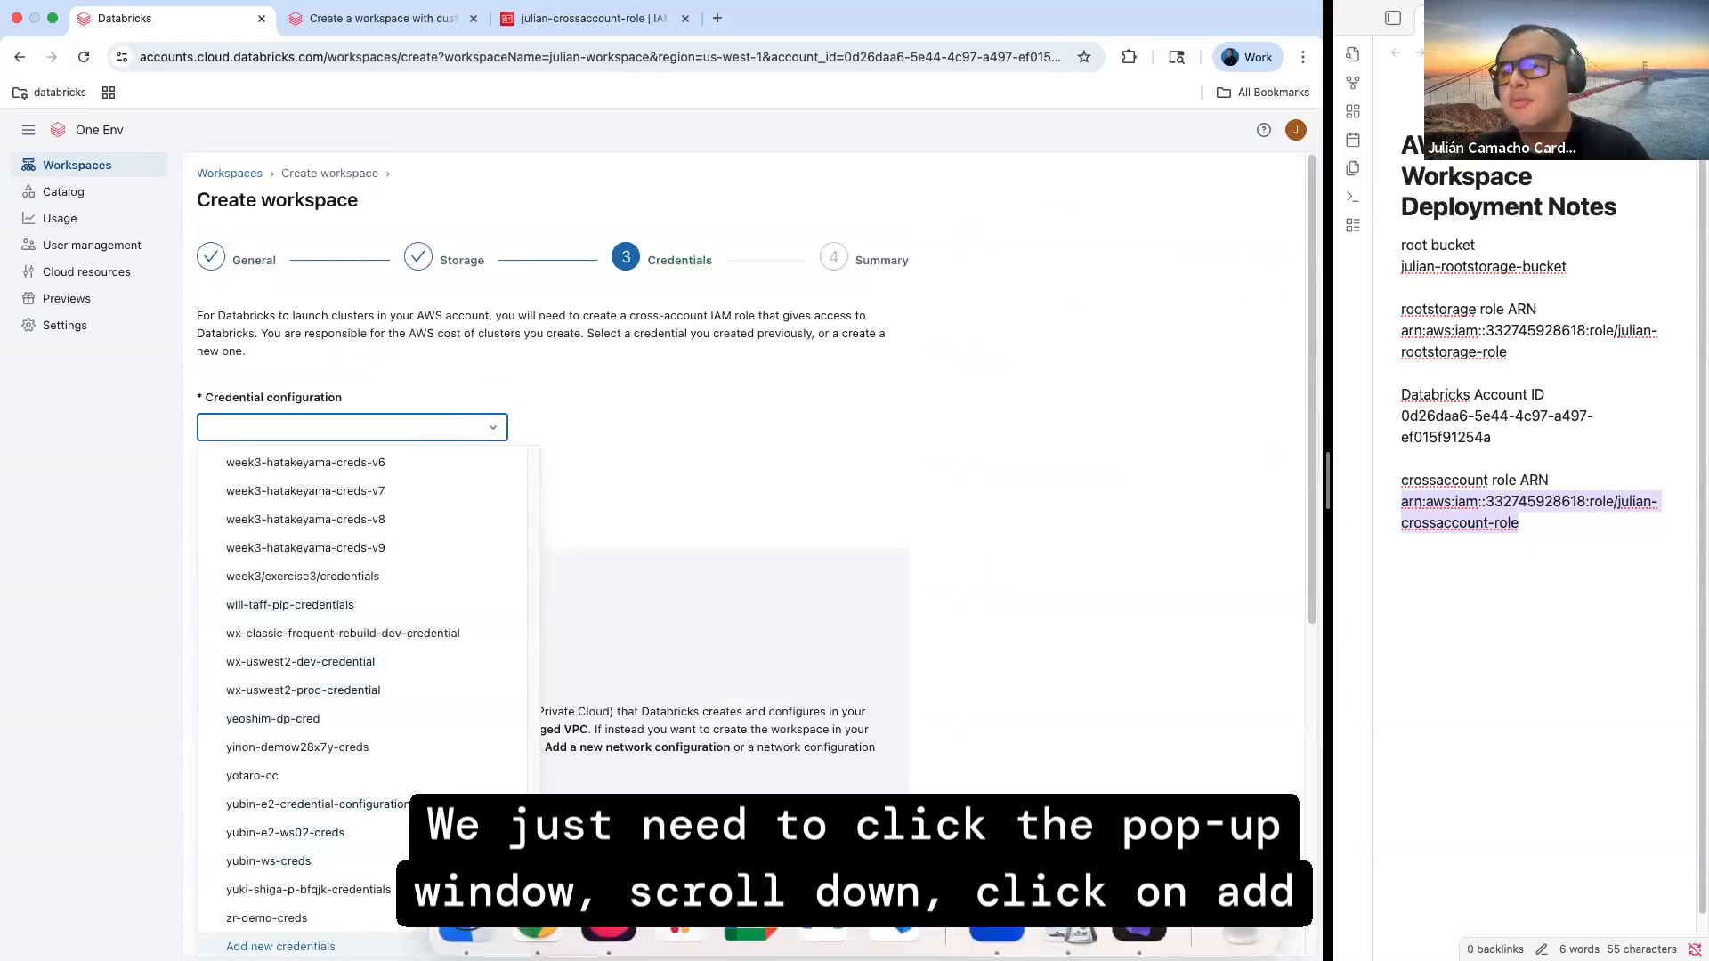
{"action": "left_click", "coordinate": [280, 946]}
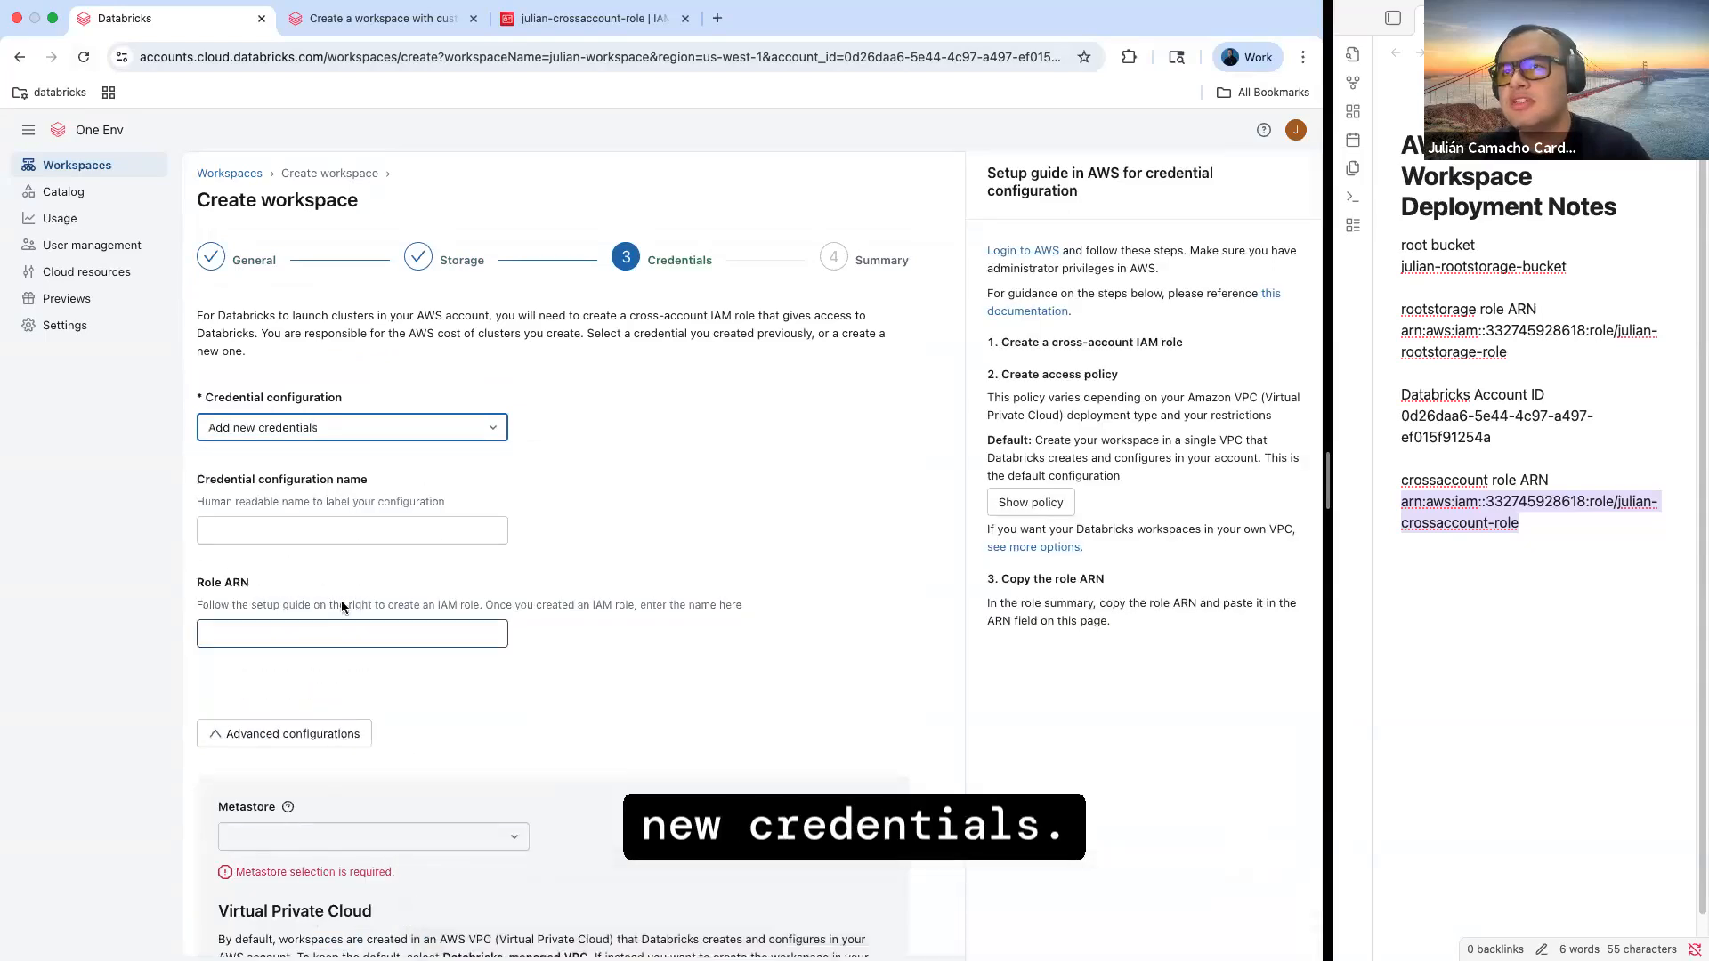
{"action": "left_click", "coordinate": [347, 530]}
{"action": "type", "text": "julian"}
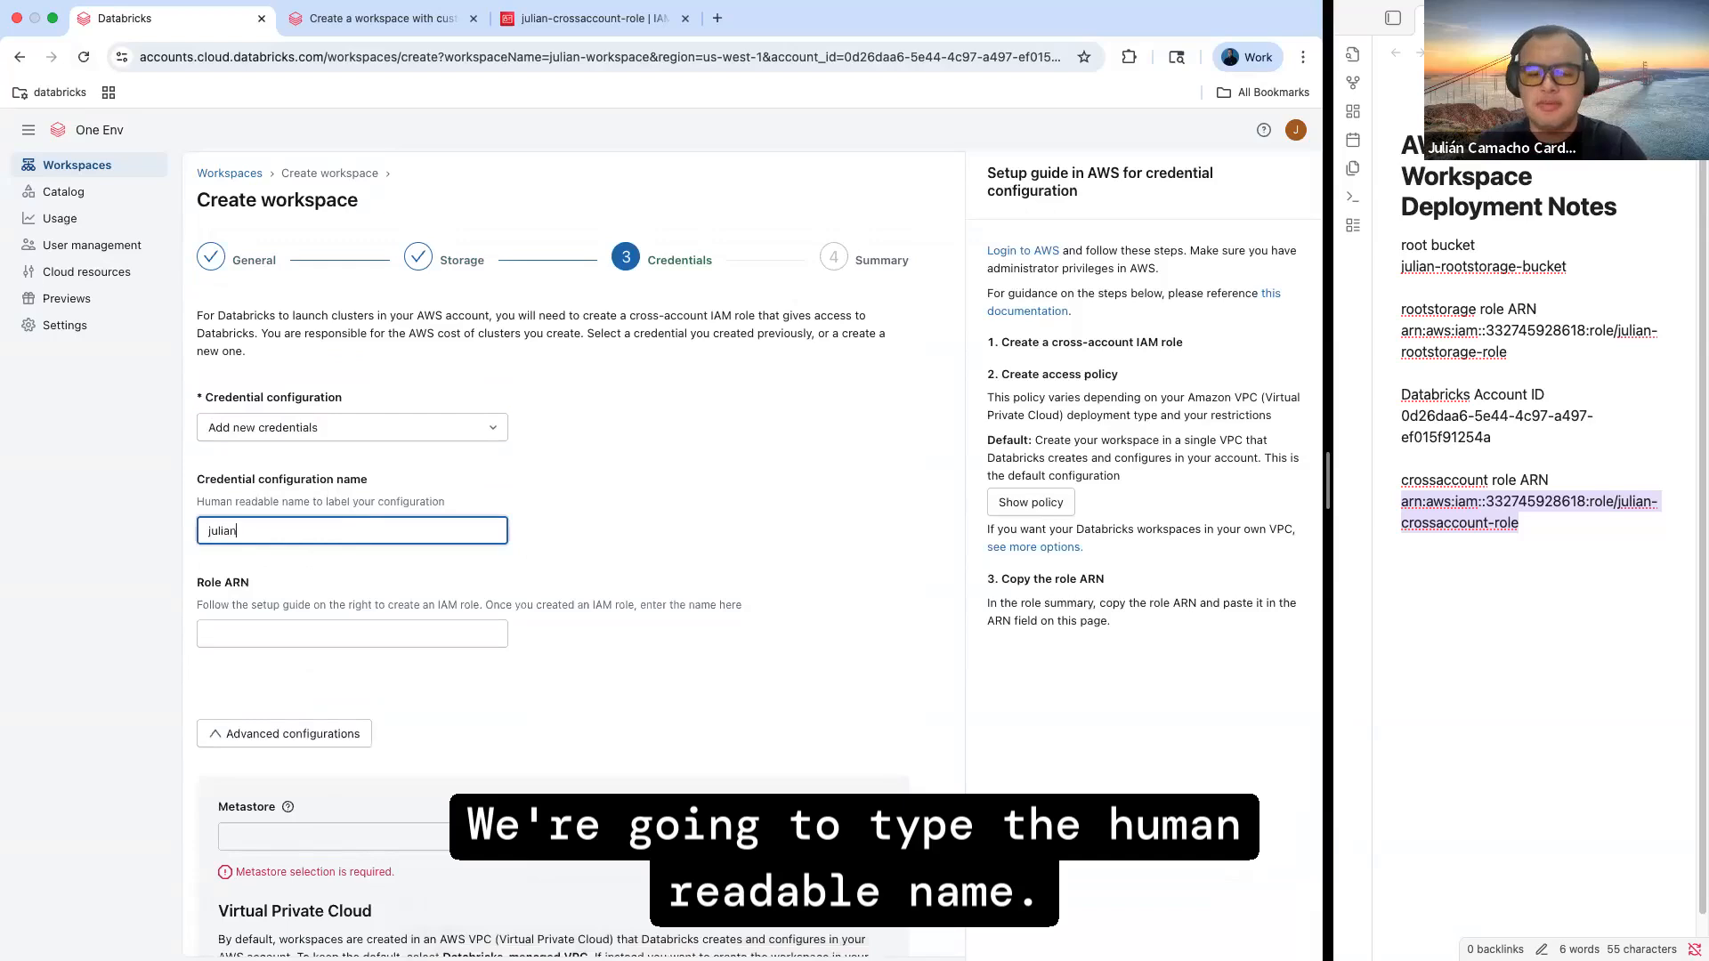
{"action": "type", "text": "-cre"}
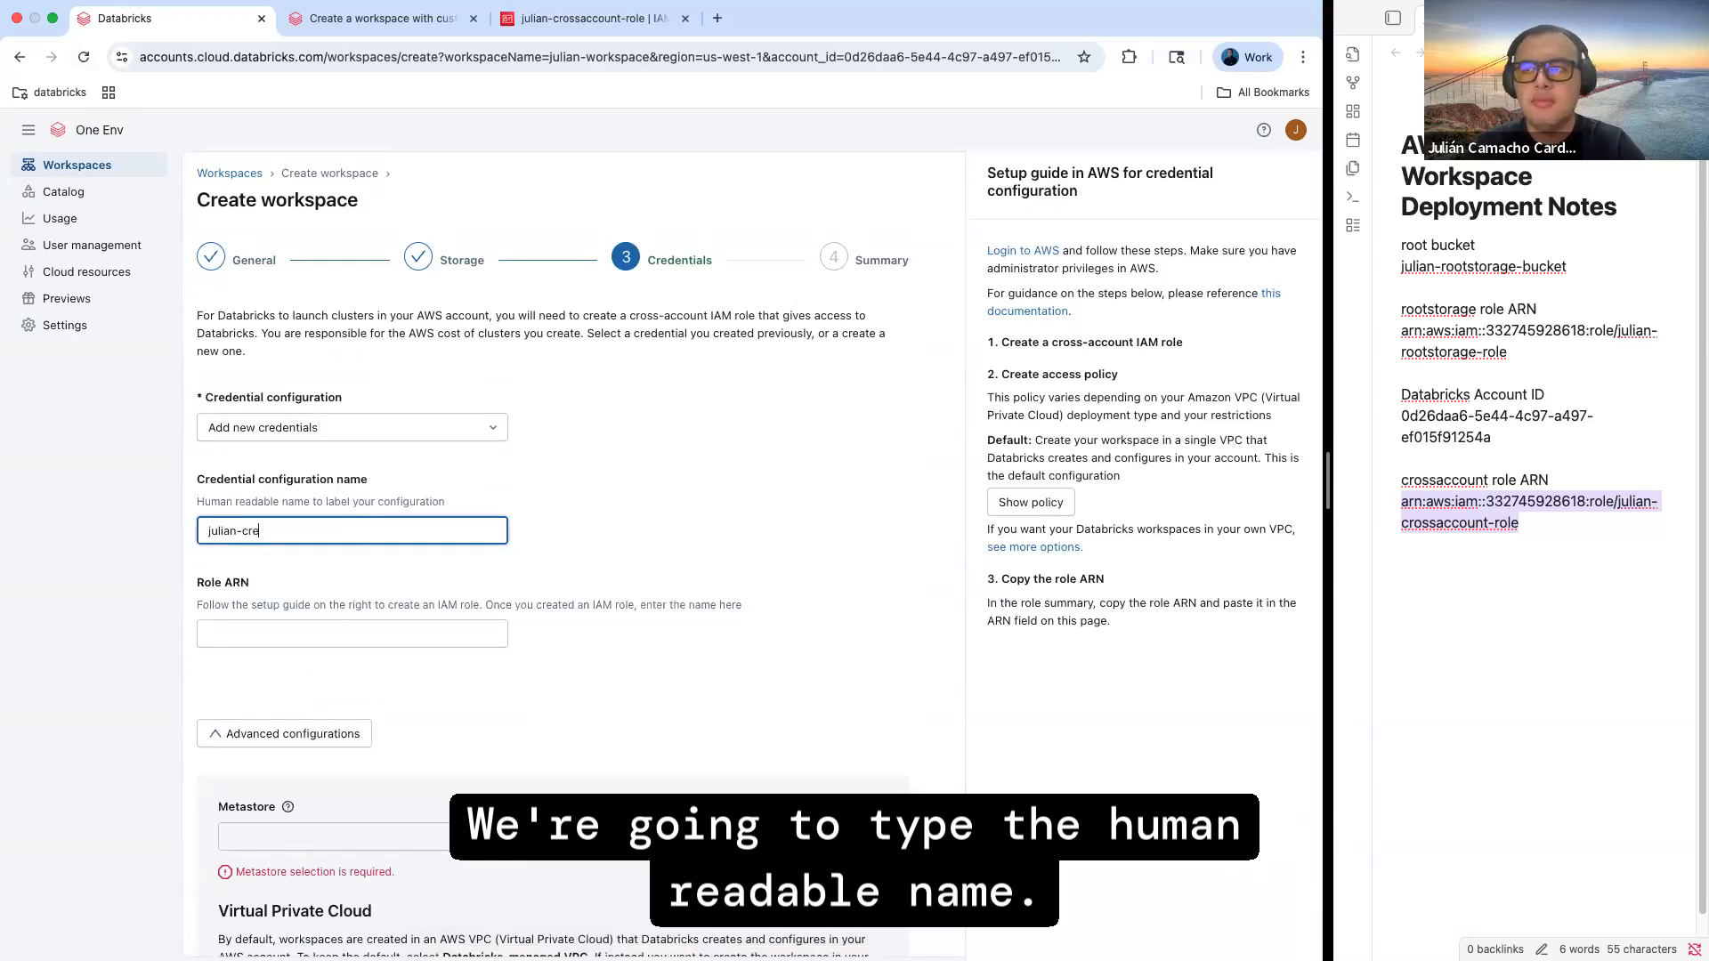
{"action": "type", "text": "dential-config"}
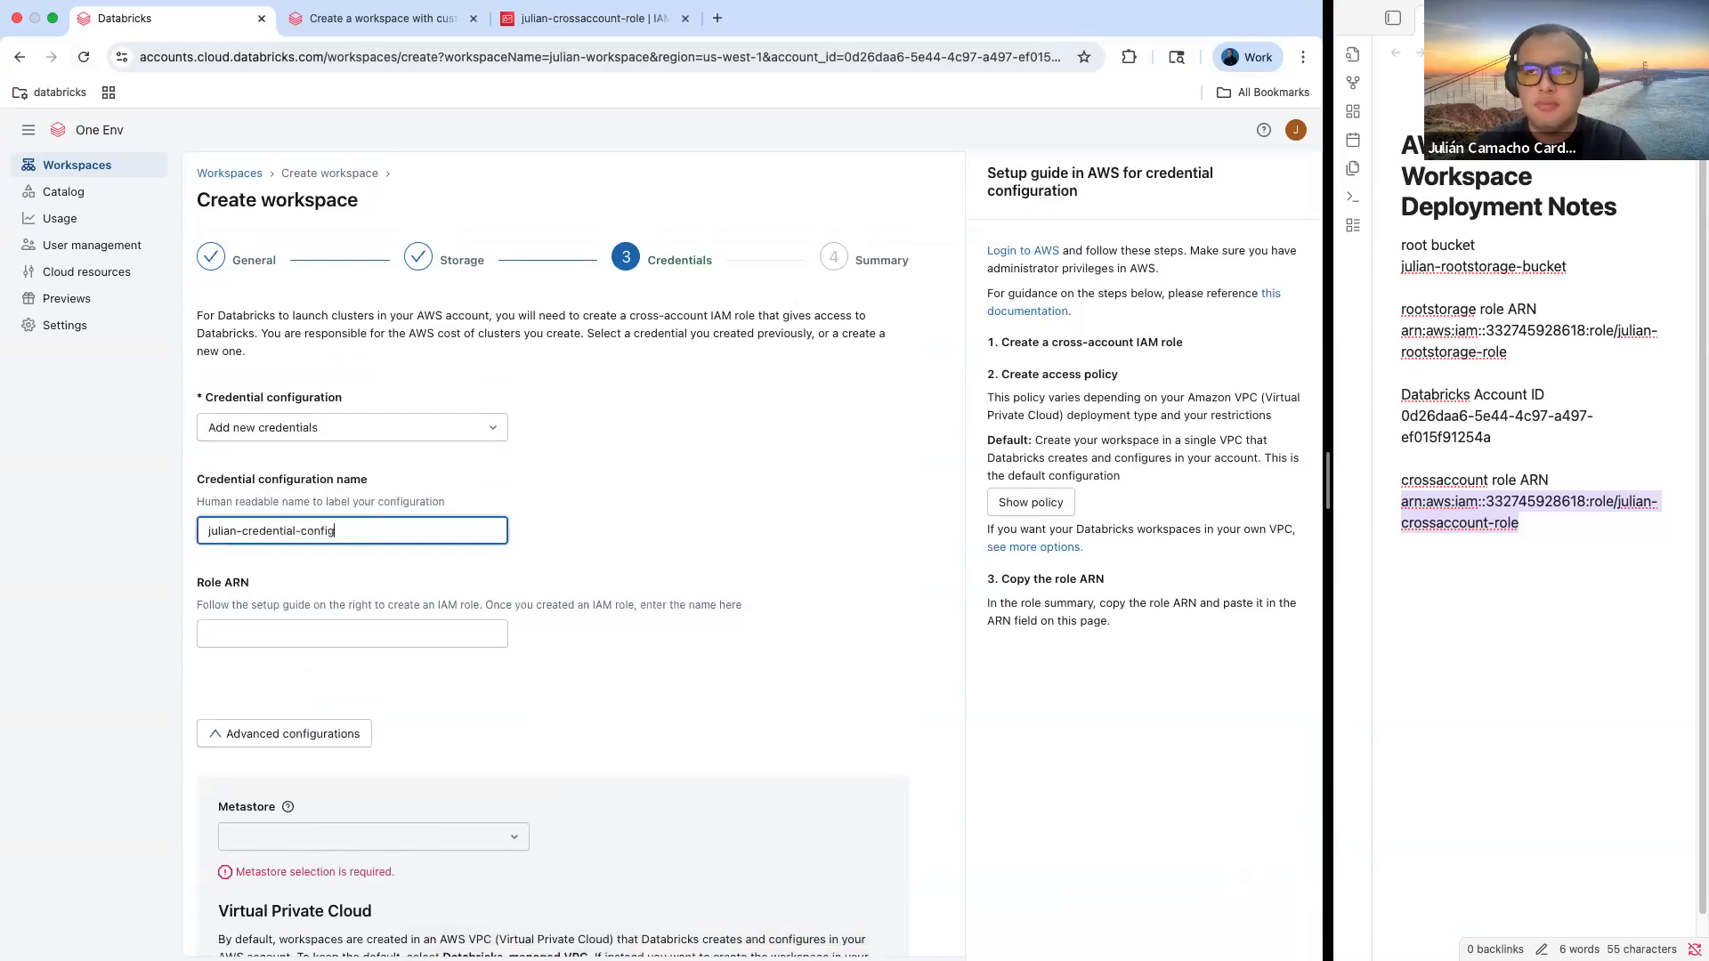
Copy the cross-account role ARN from the deployment notes into the credential configuration's Role ARN
{"action": "left_click", "coordinate": [330, 633]}
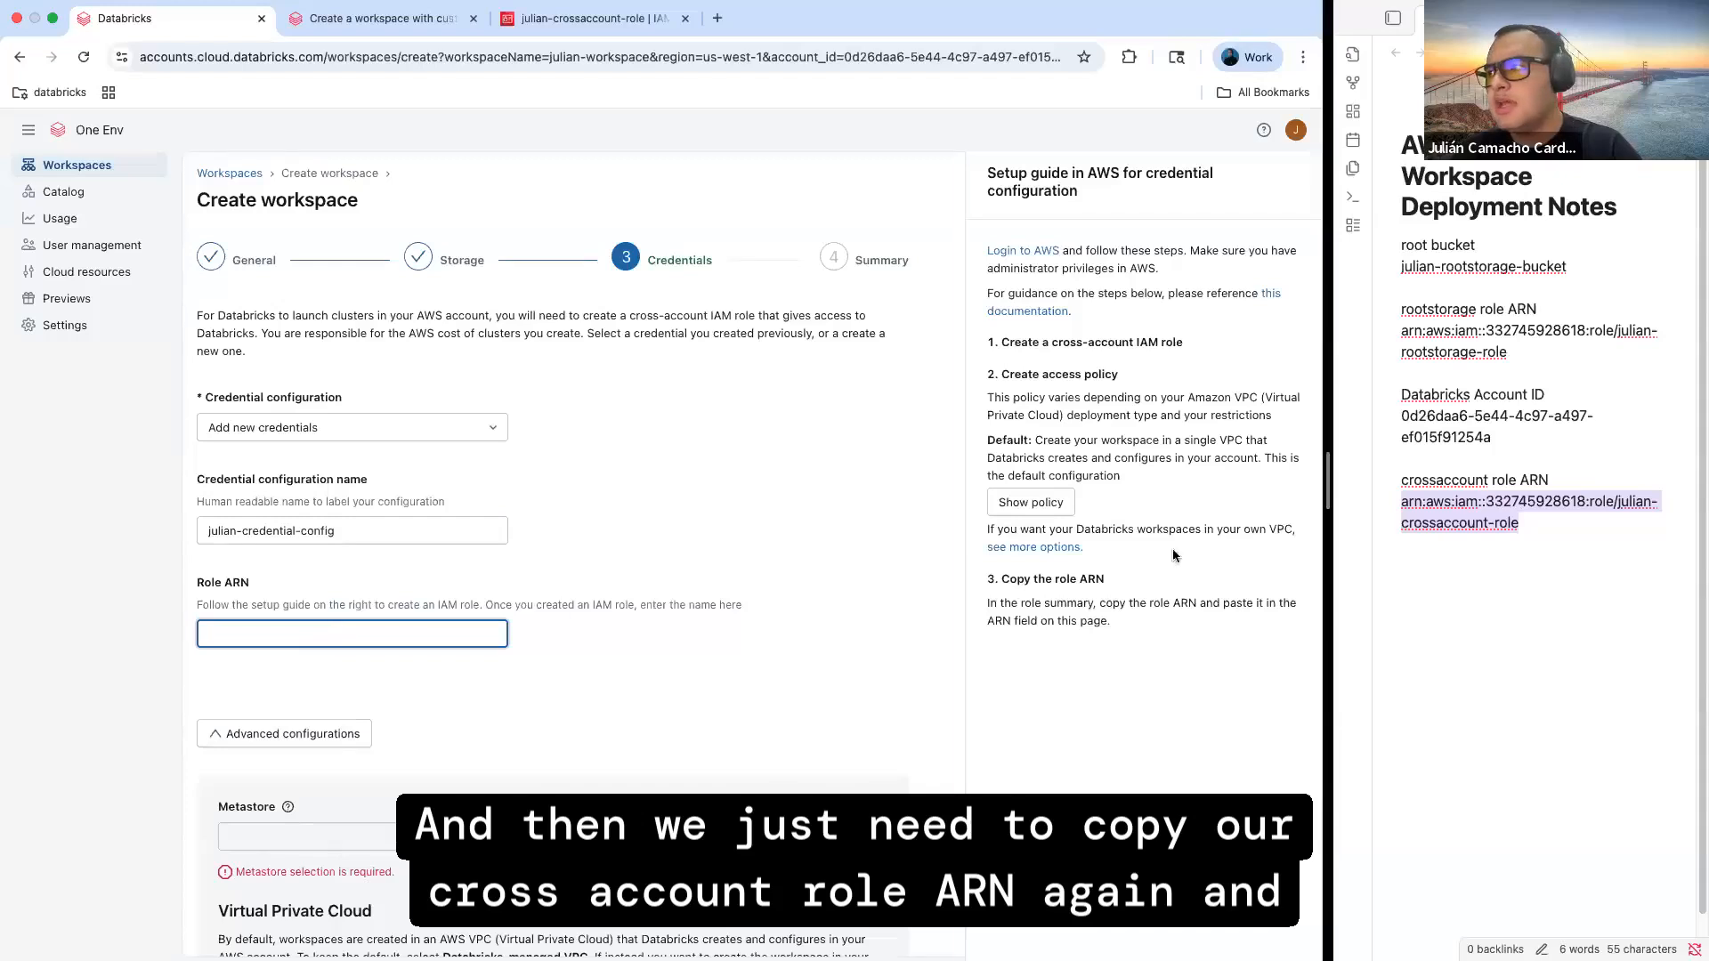
{"action": "left_click_drag", "start_coordinate": [1516, 527], "coordinate": [1386, 502]}
{"action": "key", "text": "super+c"}
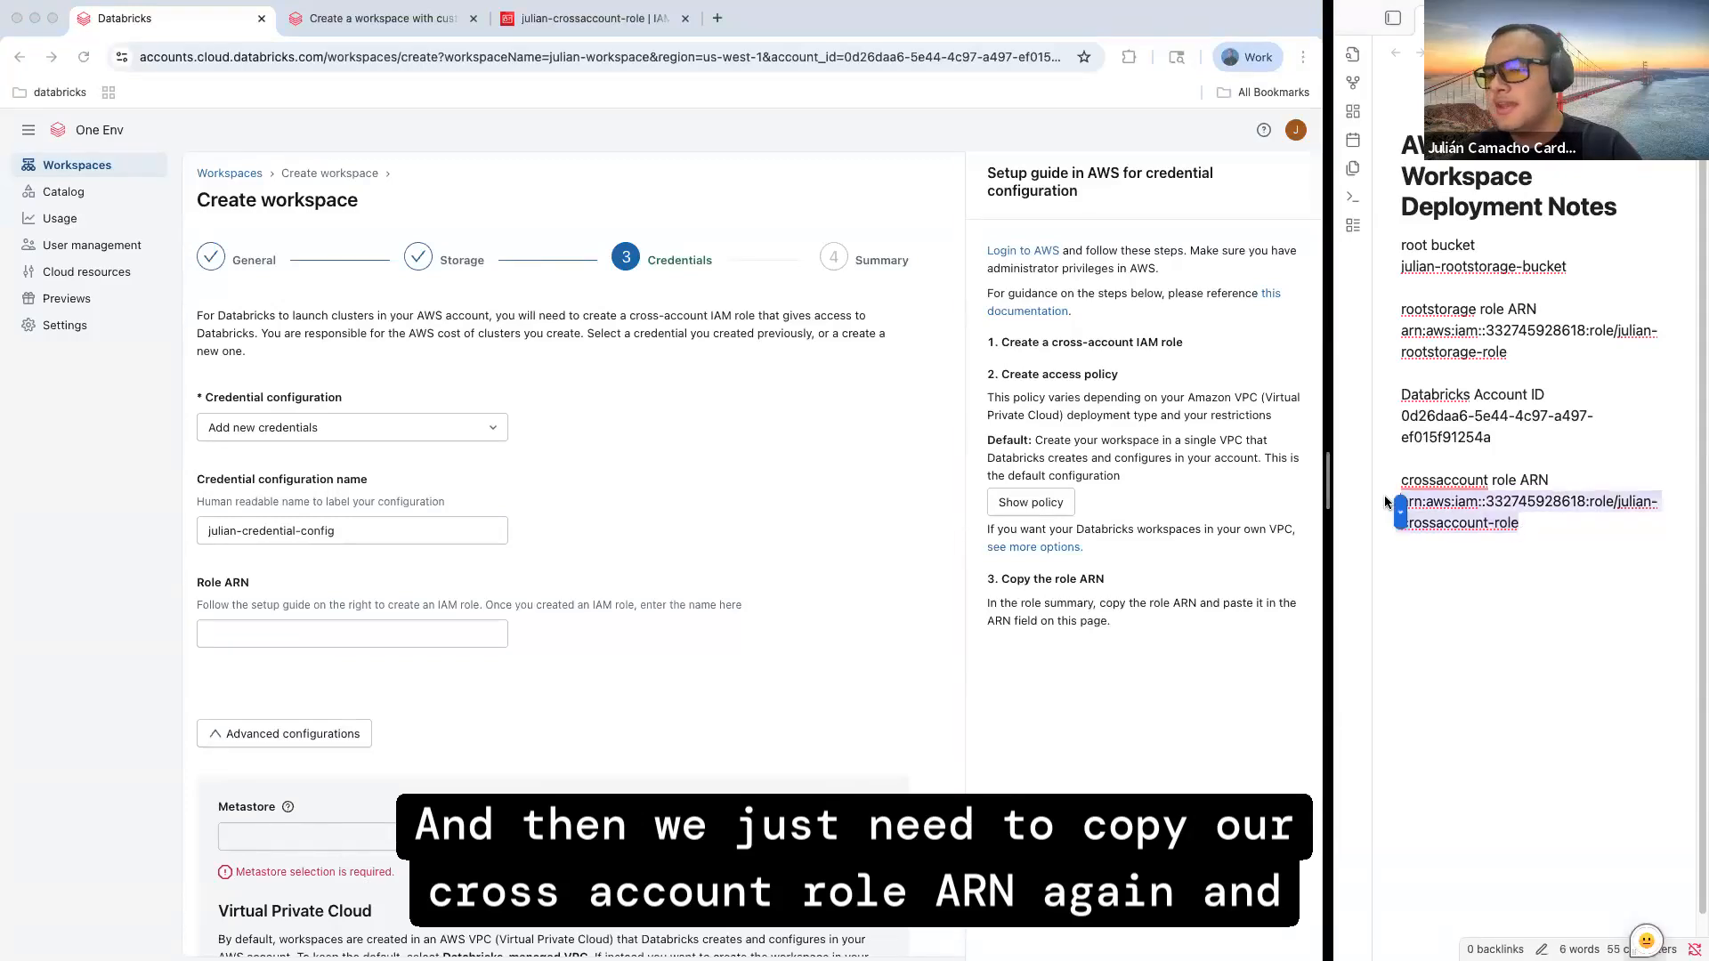
{"action": "left_click", "coordinate": [418, 633]}
{"action": "key", "text": "super+v"}
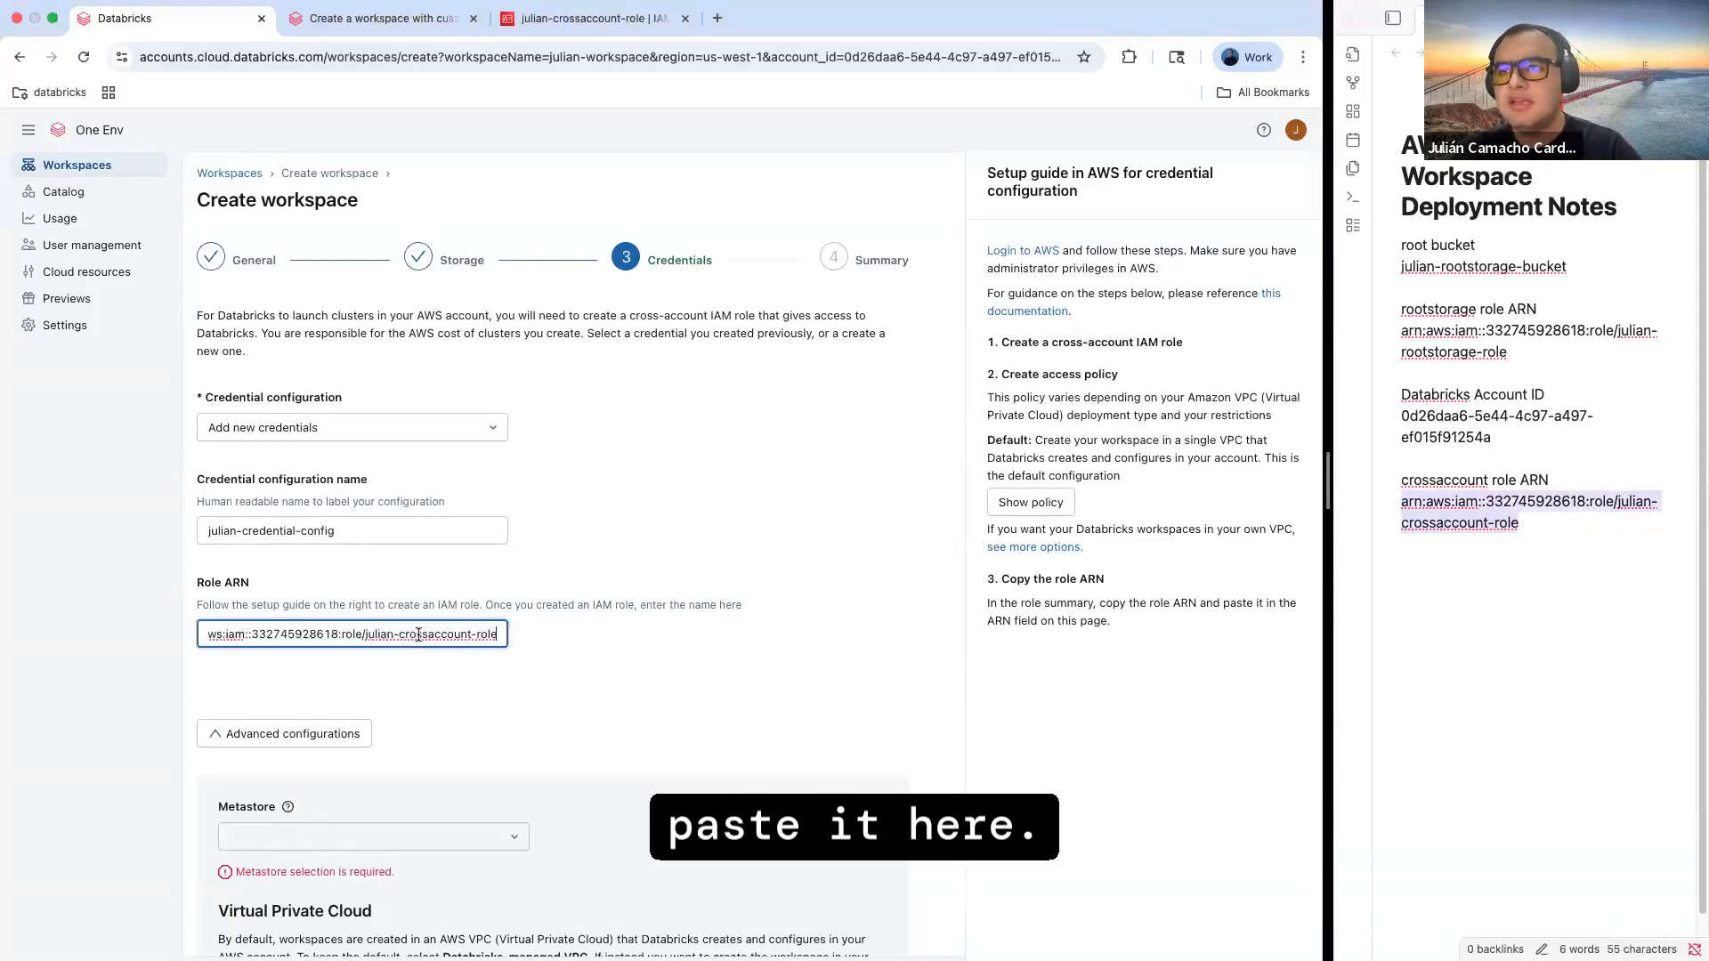
In the advanced configurations, select the metastore named with the owner's first name followed by "-metastore"
{"action": "scroll", "coordinate": [418, 633], "scroll_direction": "down", "scroll_amount": 6}
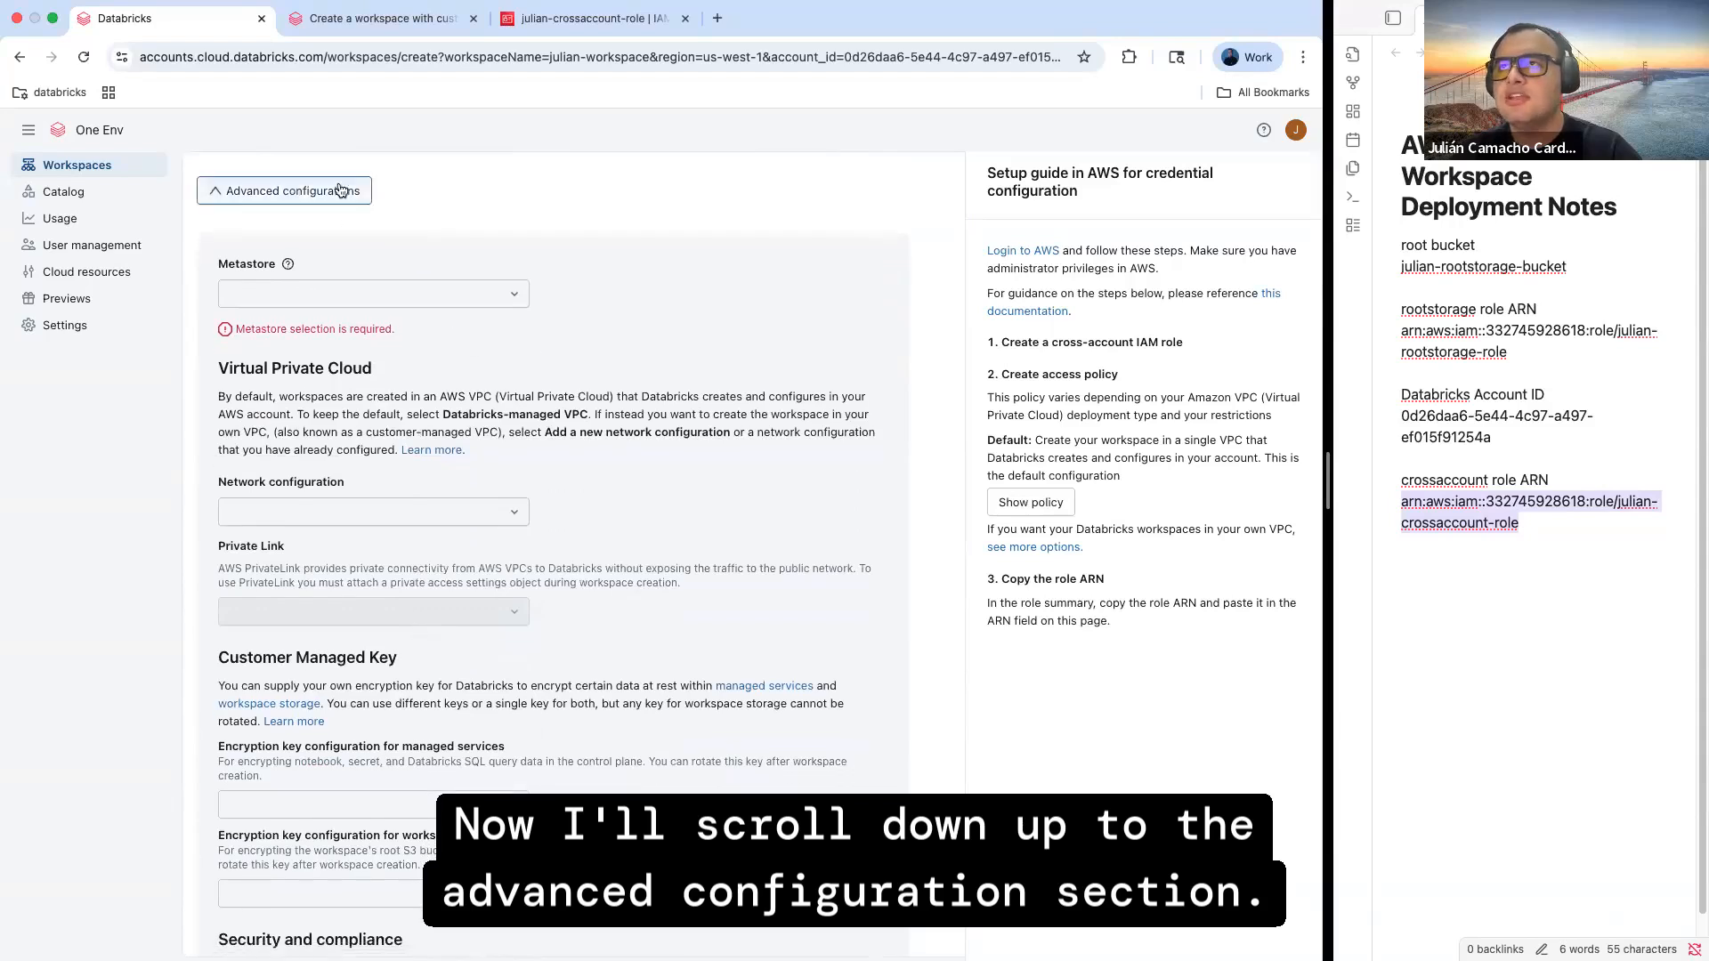
{"action": "left_click", "coordinate": [378, 293]}
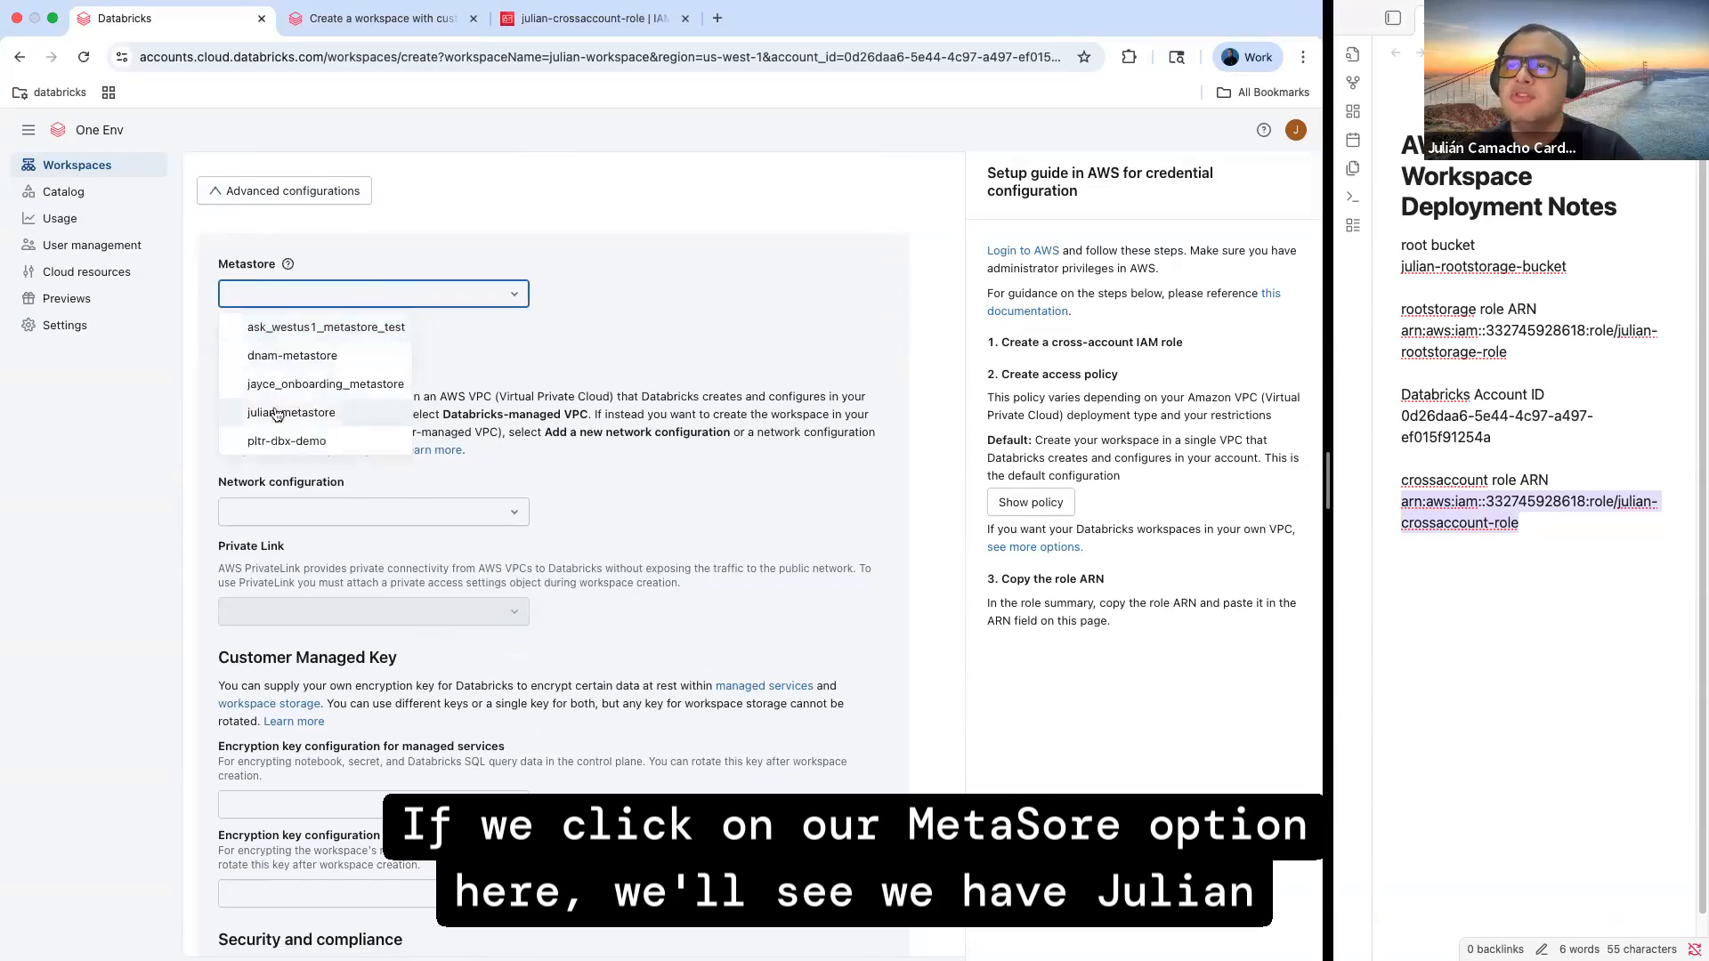
{"action": "left_click", "coordinate": [291, 413]}
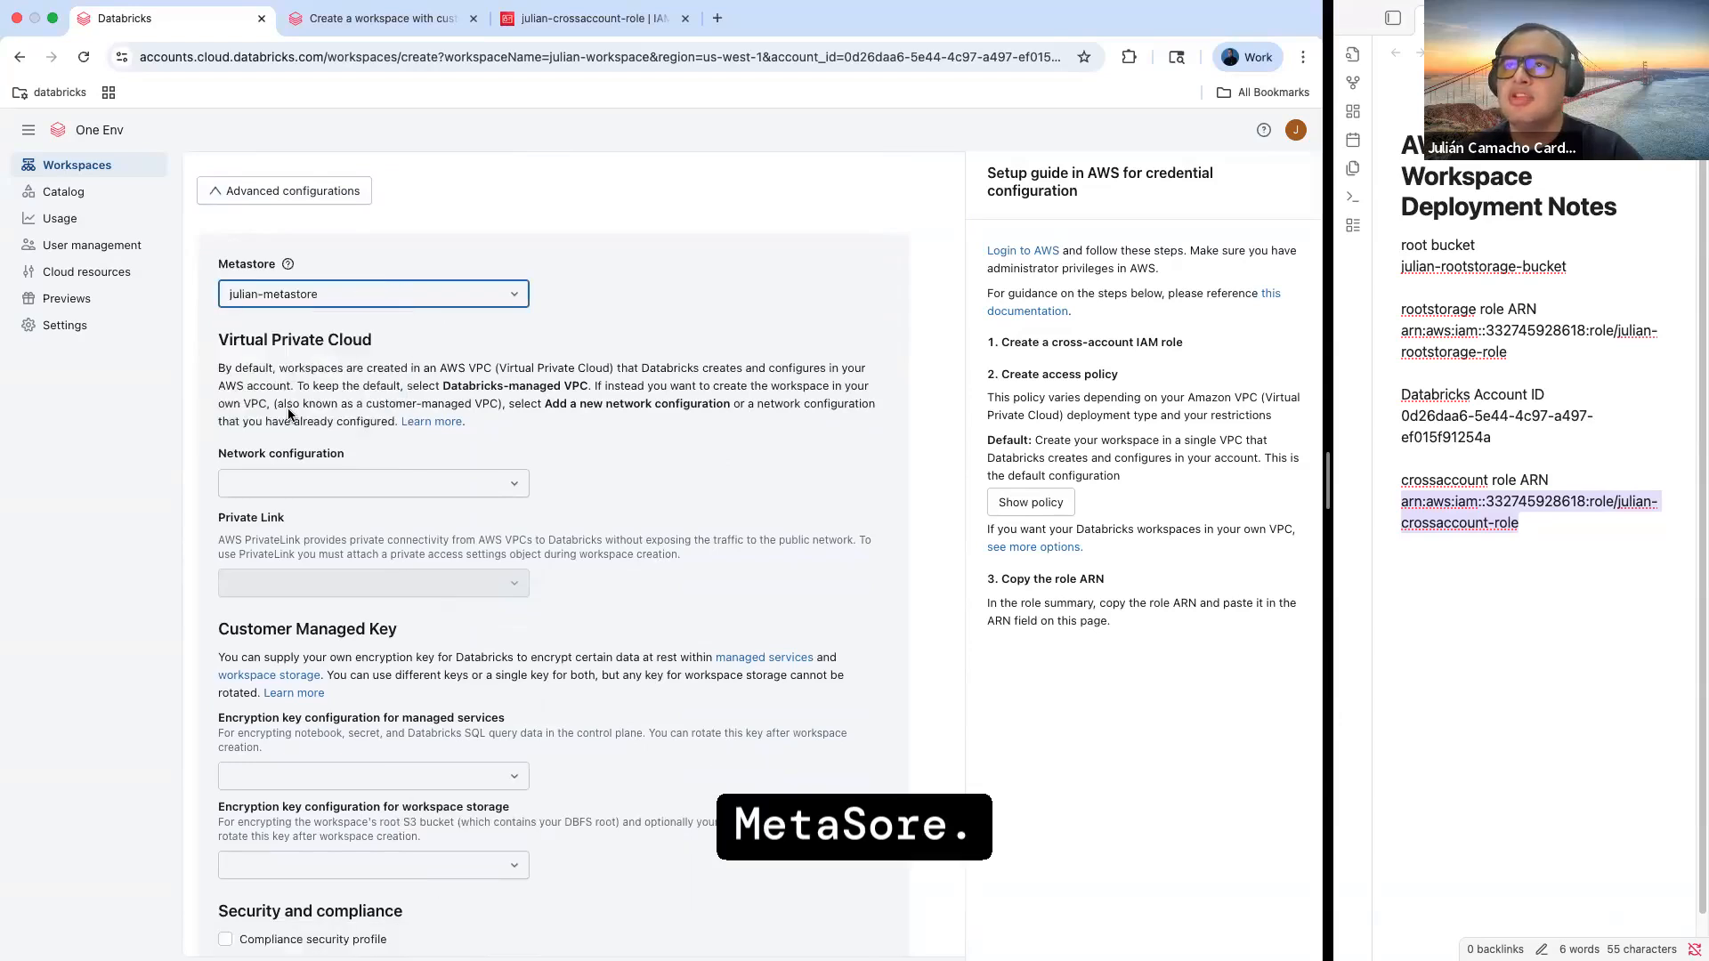
Start adding a new network configuration for the workspace, named with the owner's first name followed by "-network-config"
{"action": "scroll", "coordinate": [288, 413], "scroll_direction": "down", "scroll_amount": 3}
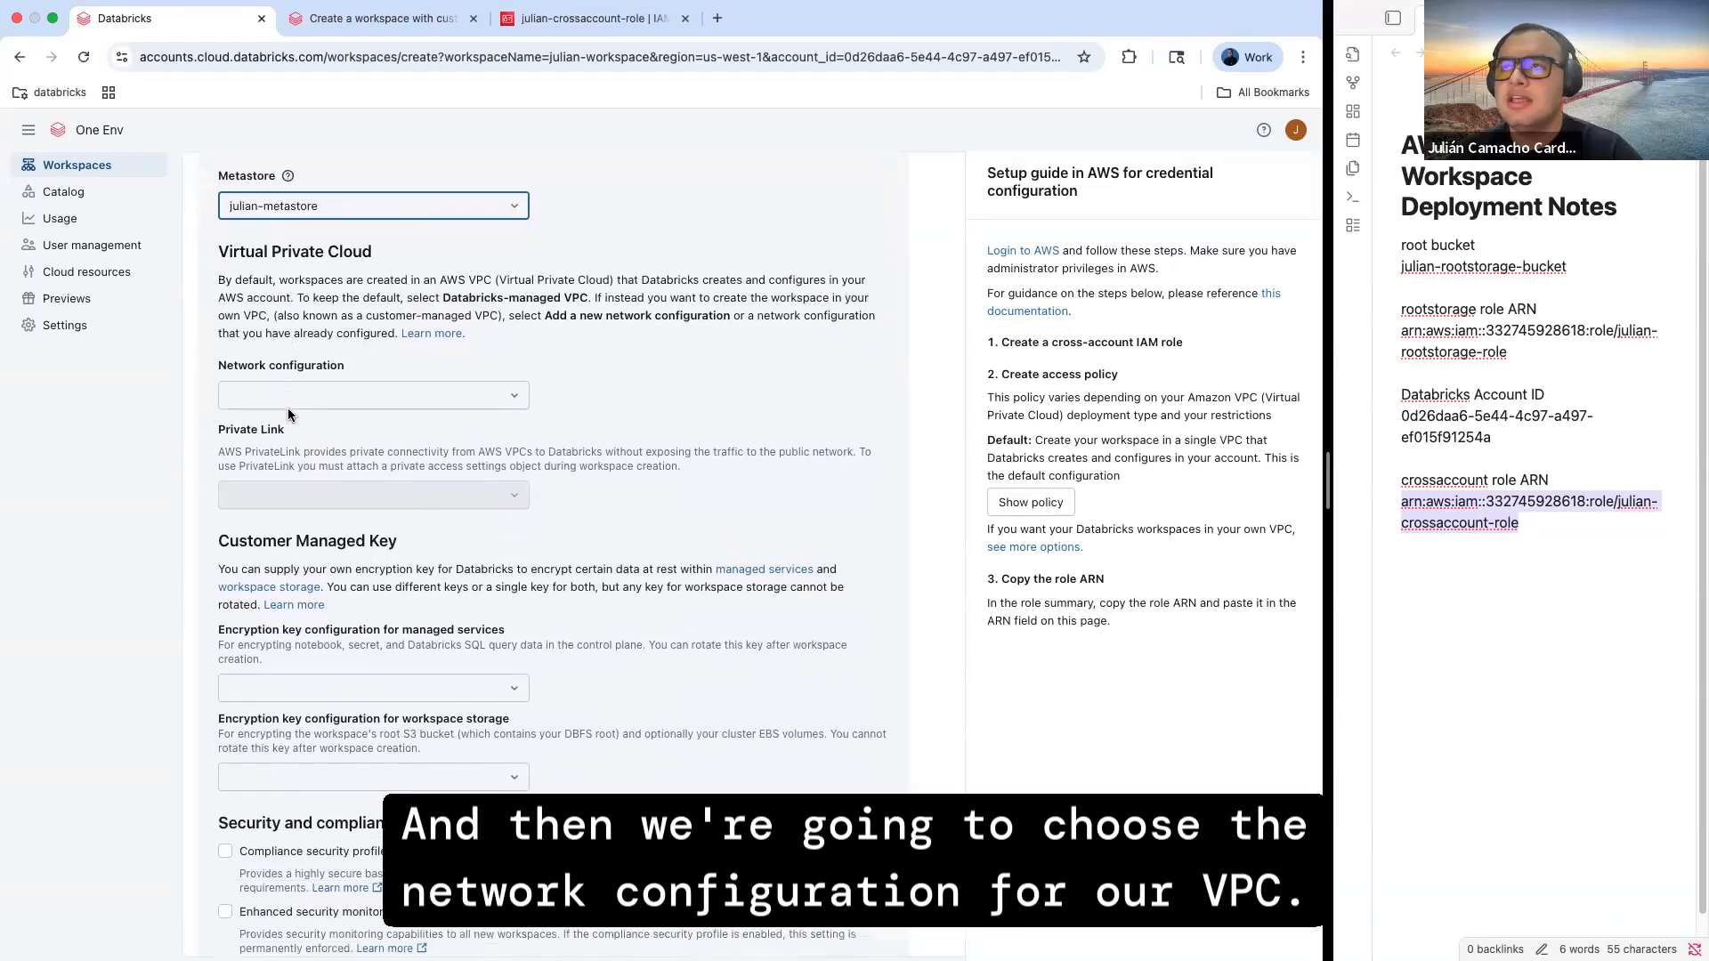
{"action": "left_click", "coordinate": [303, 381]}
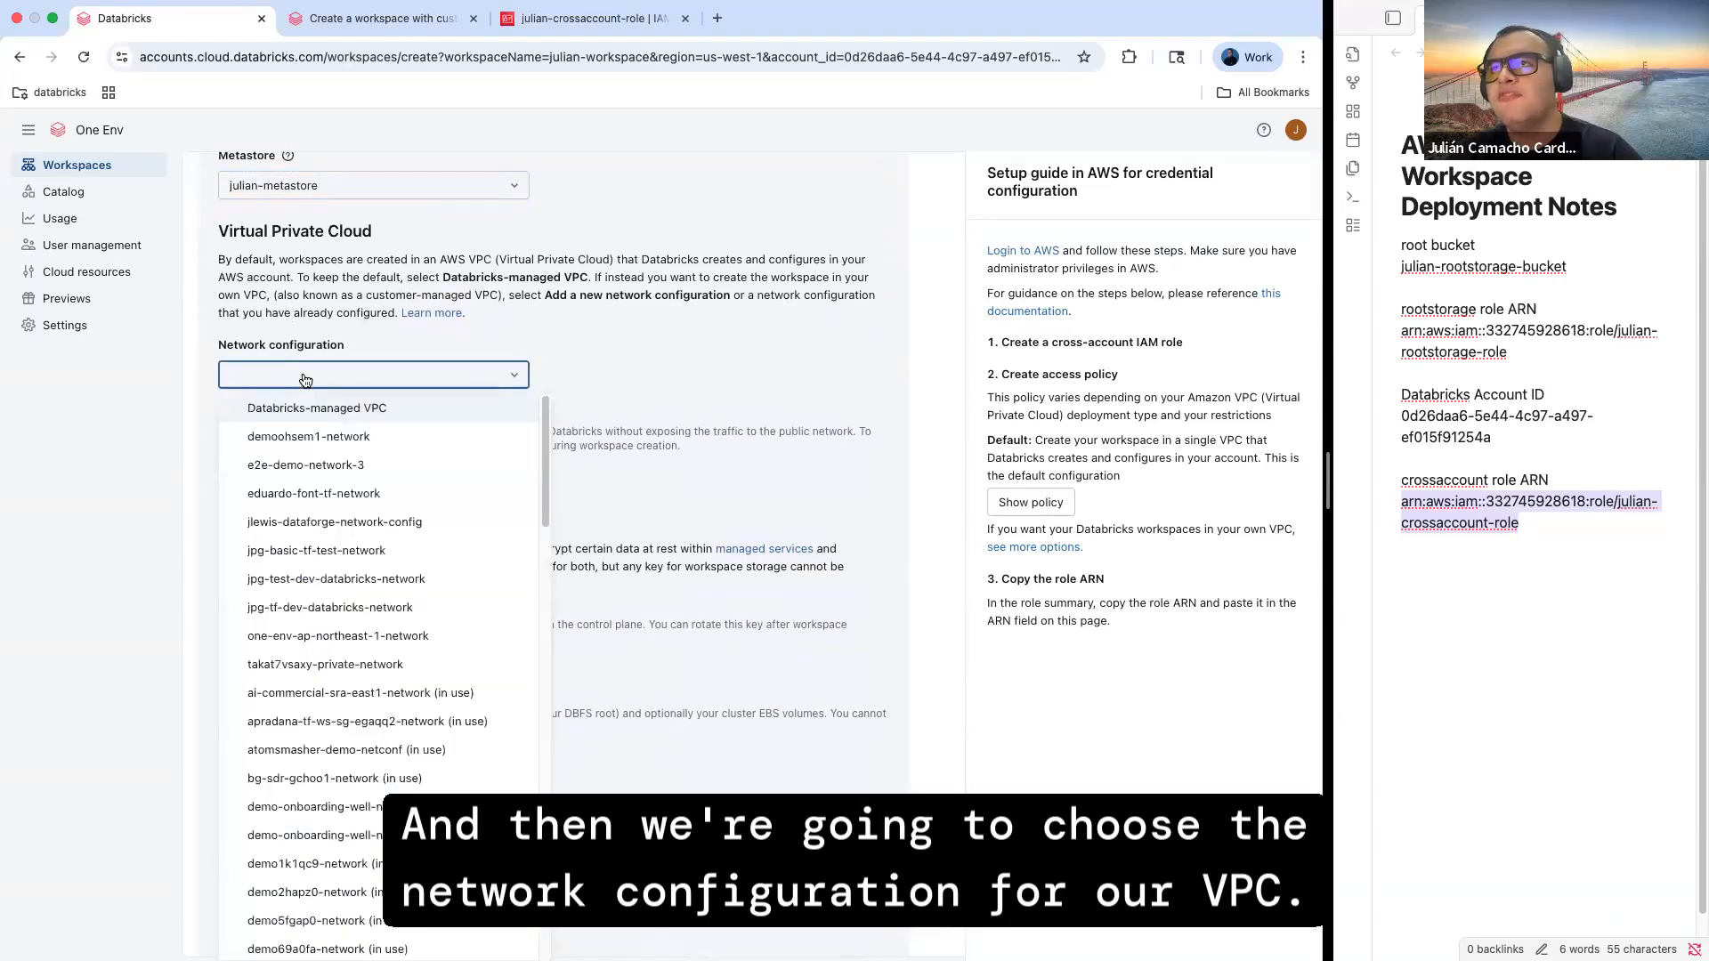
{"action": "scroll", "coordinate": [373, 498], "scroll_direction": "down", "scroll_amount": 15}
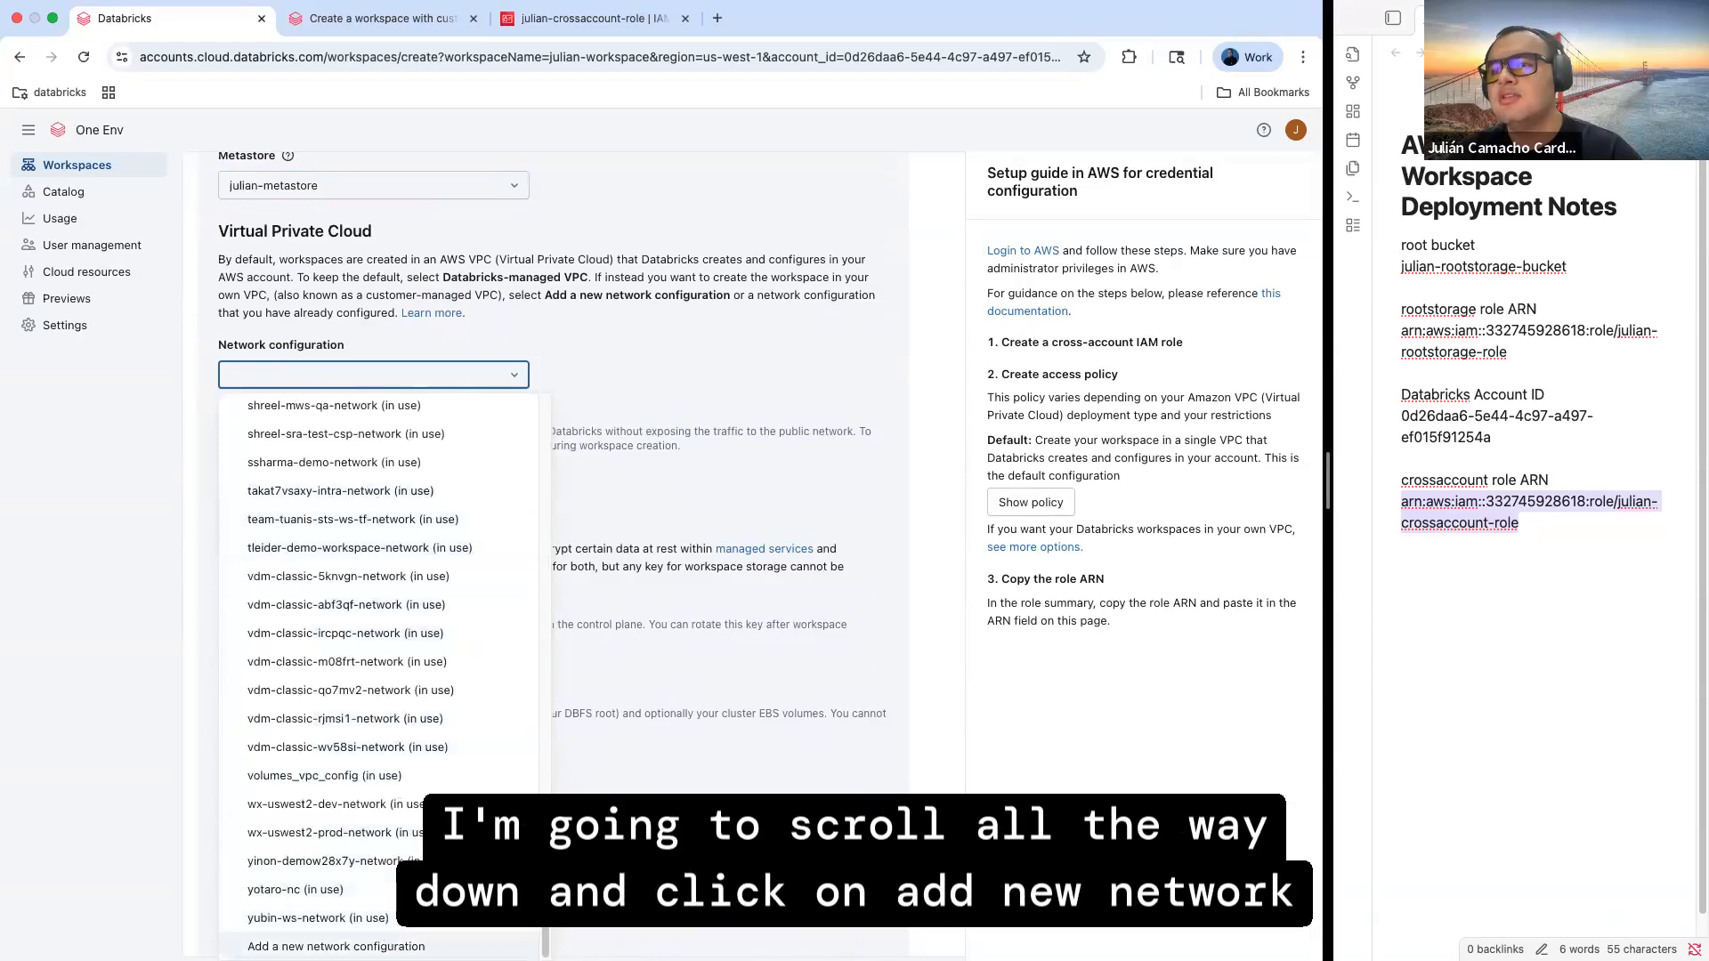
{"action": "left_click", "coordinate": [320, 946]}
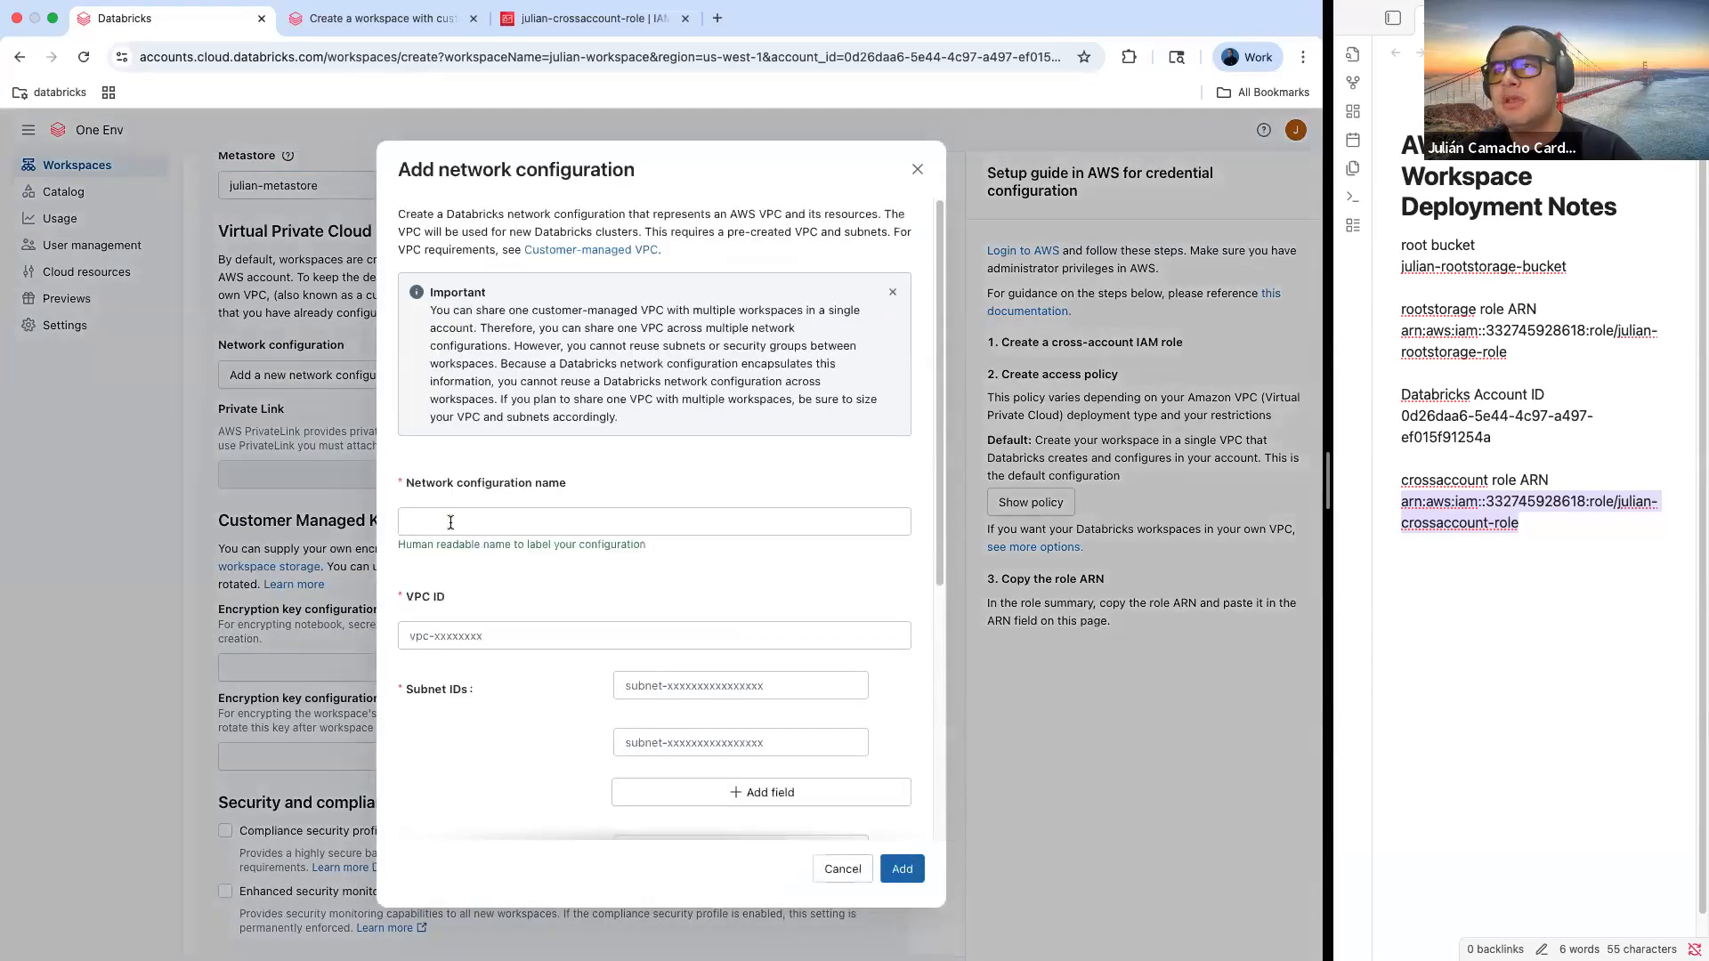
{"action": "left_click", "coordinate": [450, 523]}
{"action": "type", "text": "juli"}
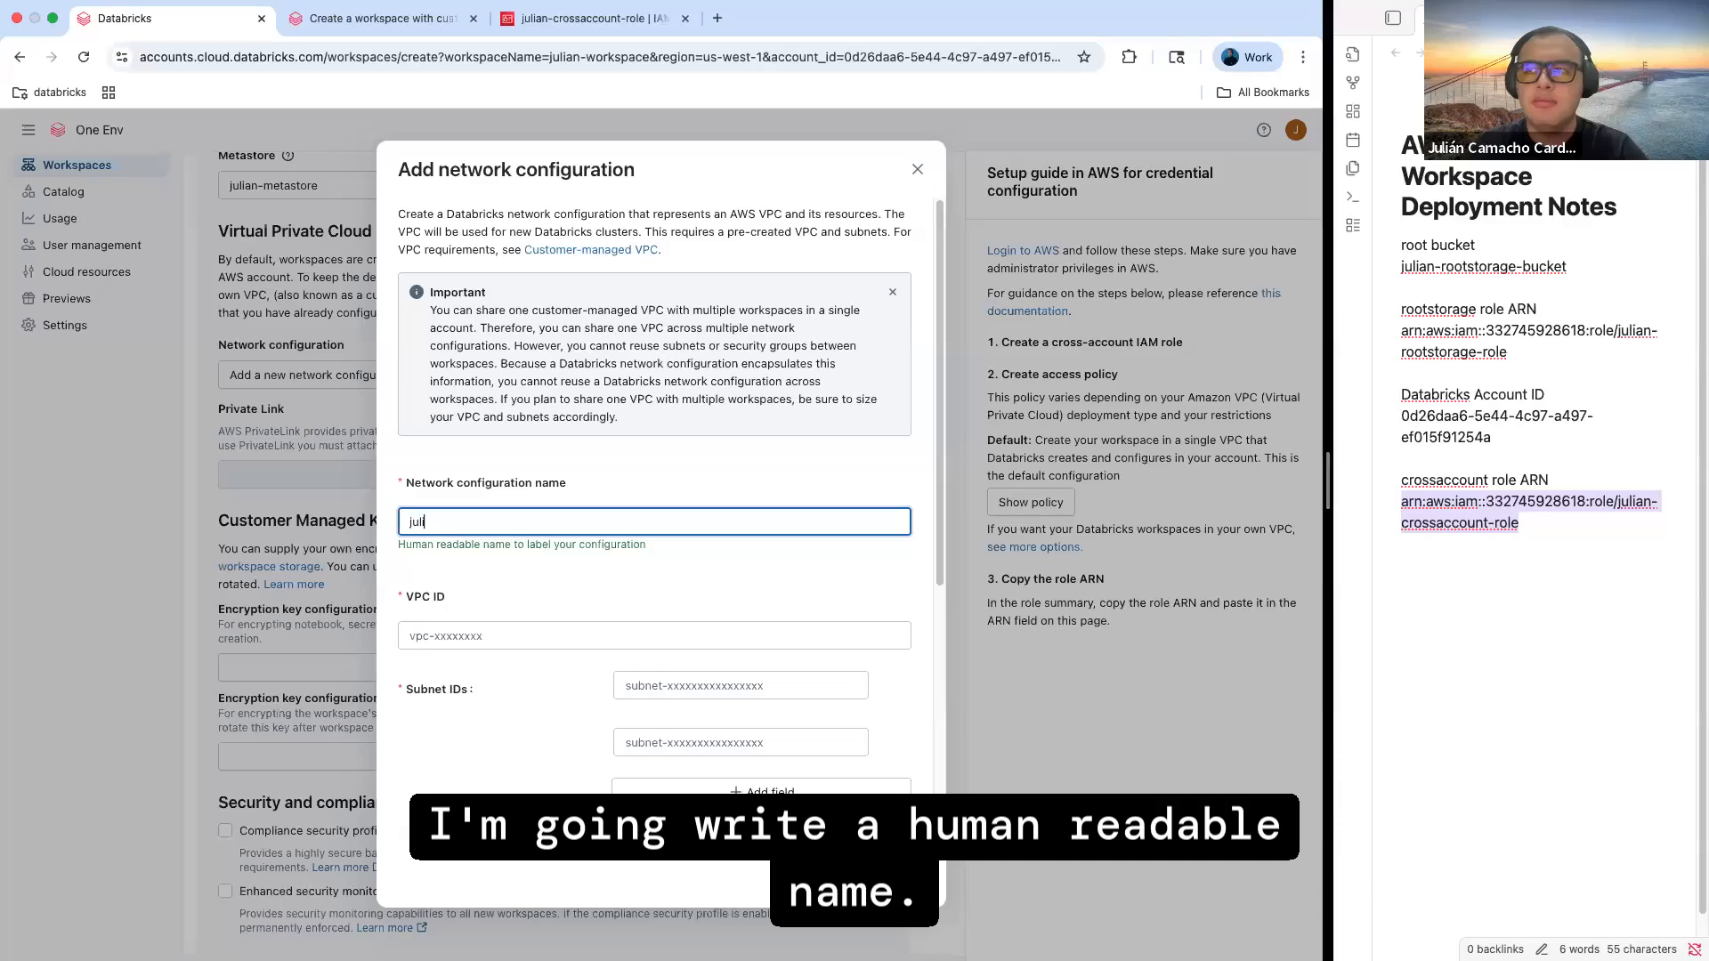
{"action": "type", "text": "an-network-config"}
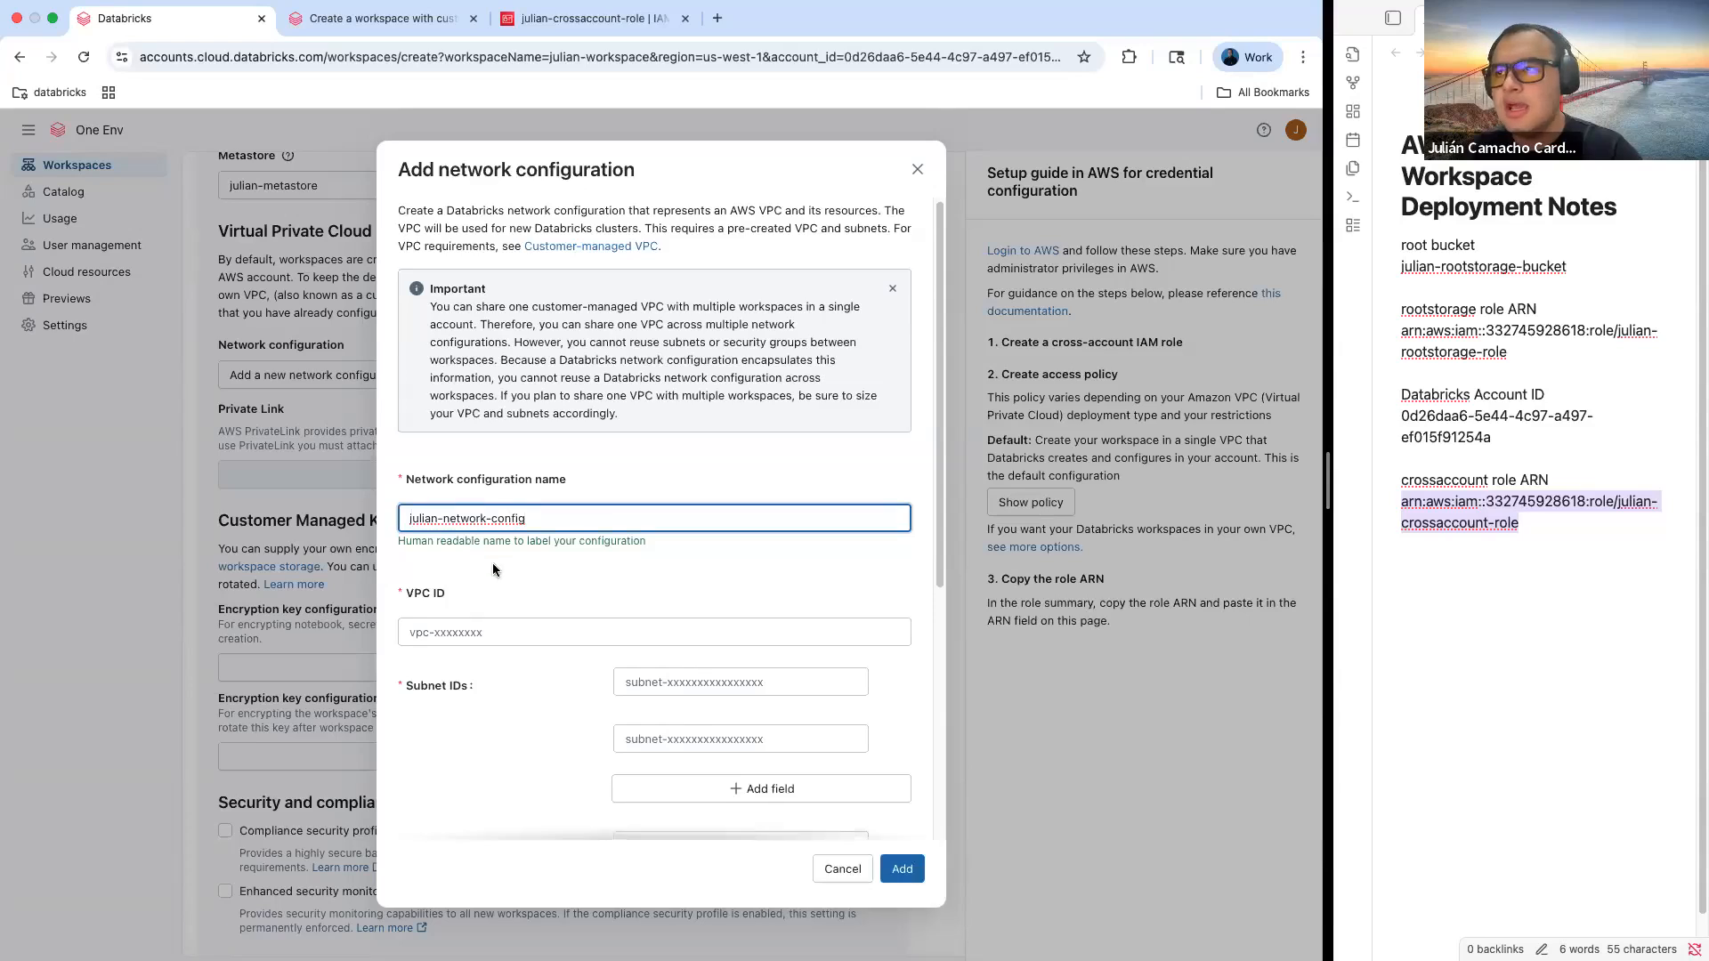
{"action": "scroll", "coordinate": [493, 563], "scroll_direction": "down", "scroll_amount": 3}
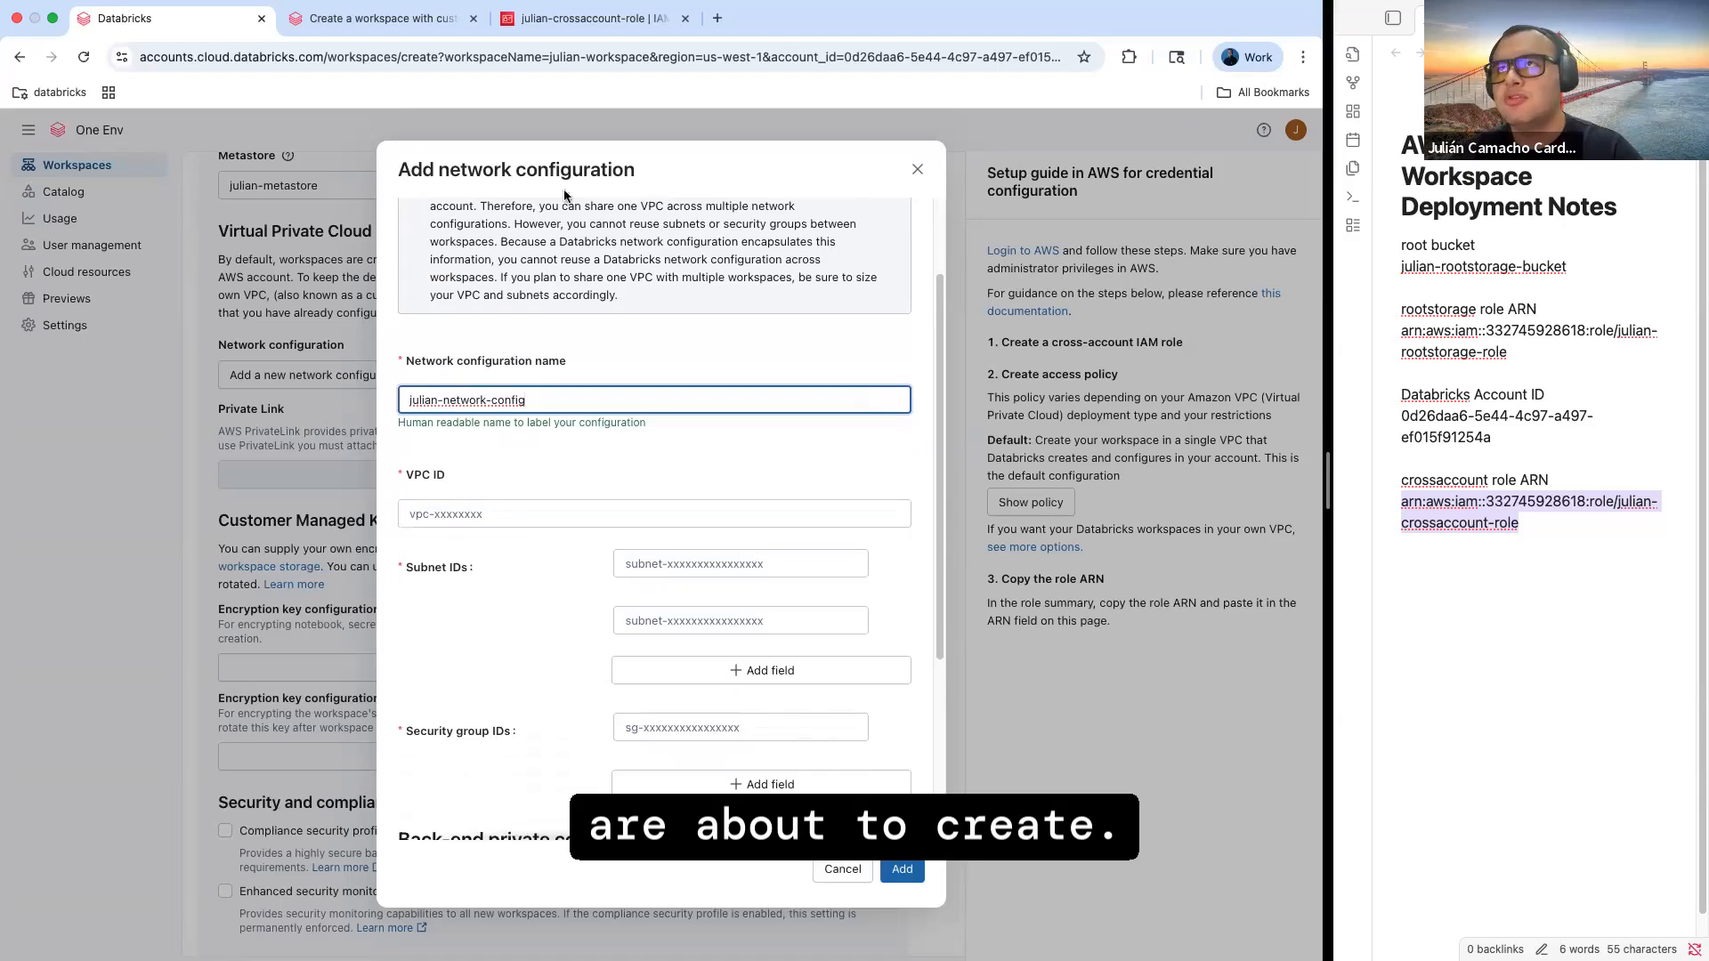
Switch to the AWS console, find the VPC service and start creating a new VPC
{"action": "left_click", "coordinate": [586, 22]}
{"action": "left_click", "coordinate": [481, 128]}
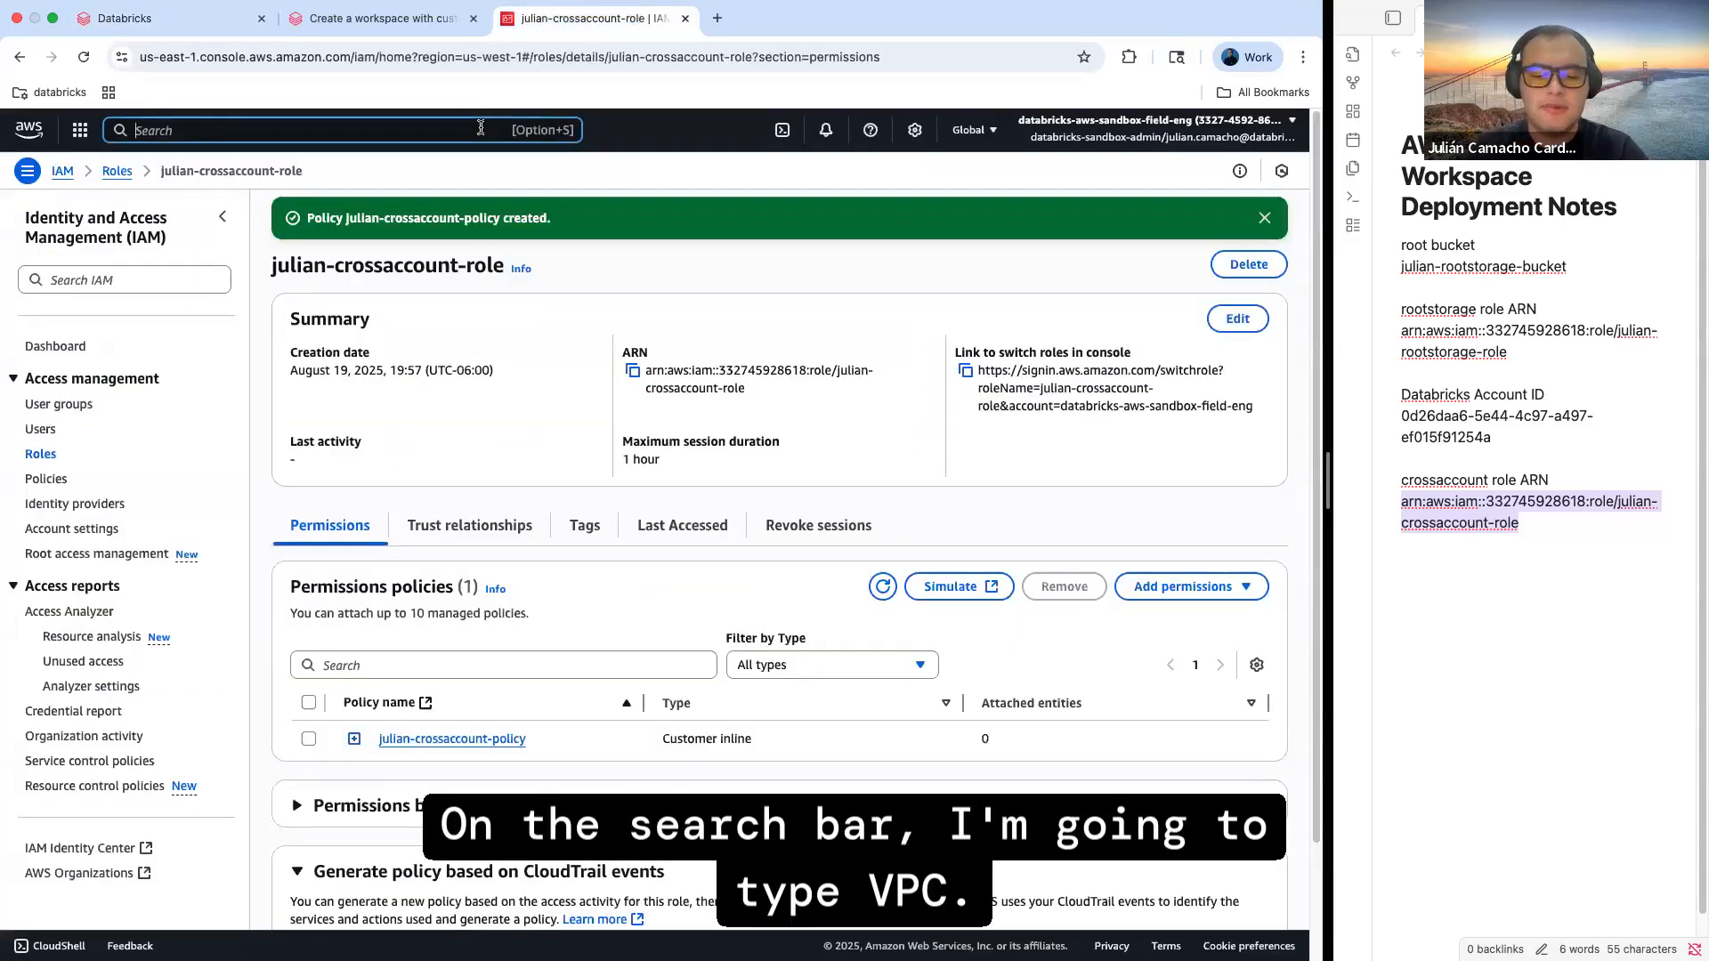
{"action": "type", "text": "vpc"}
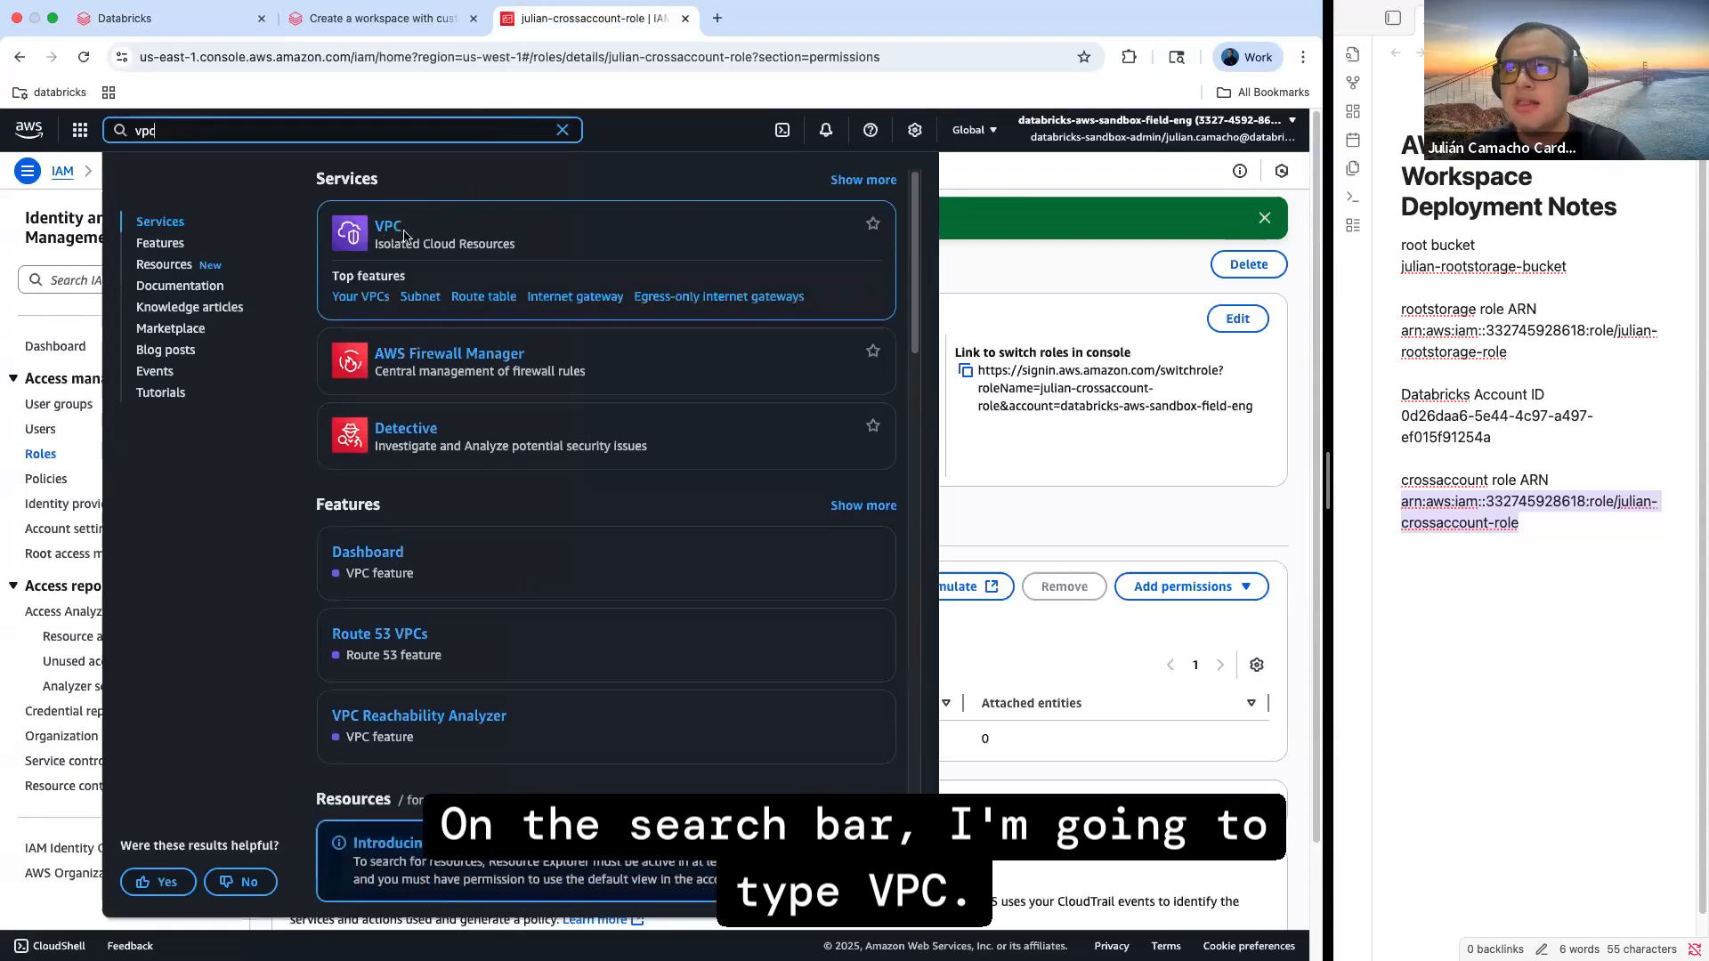
{"action": "left_click", "coordinate": [403, 232]}
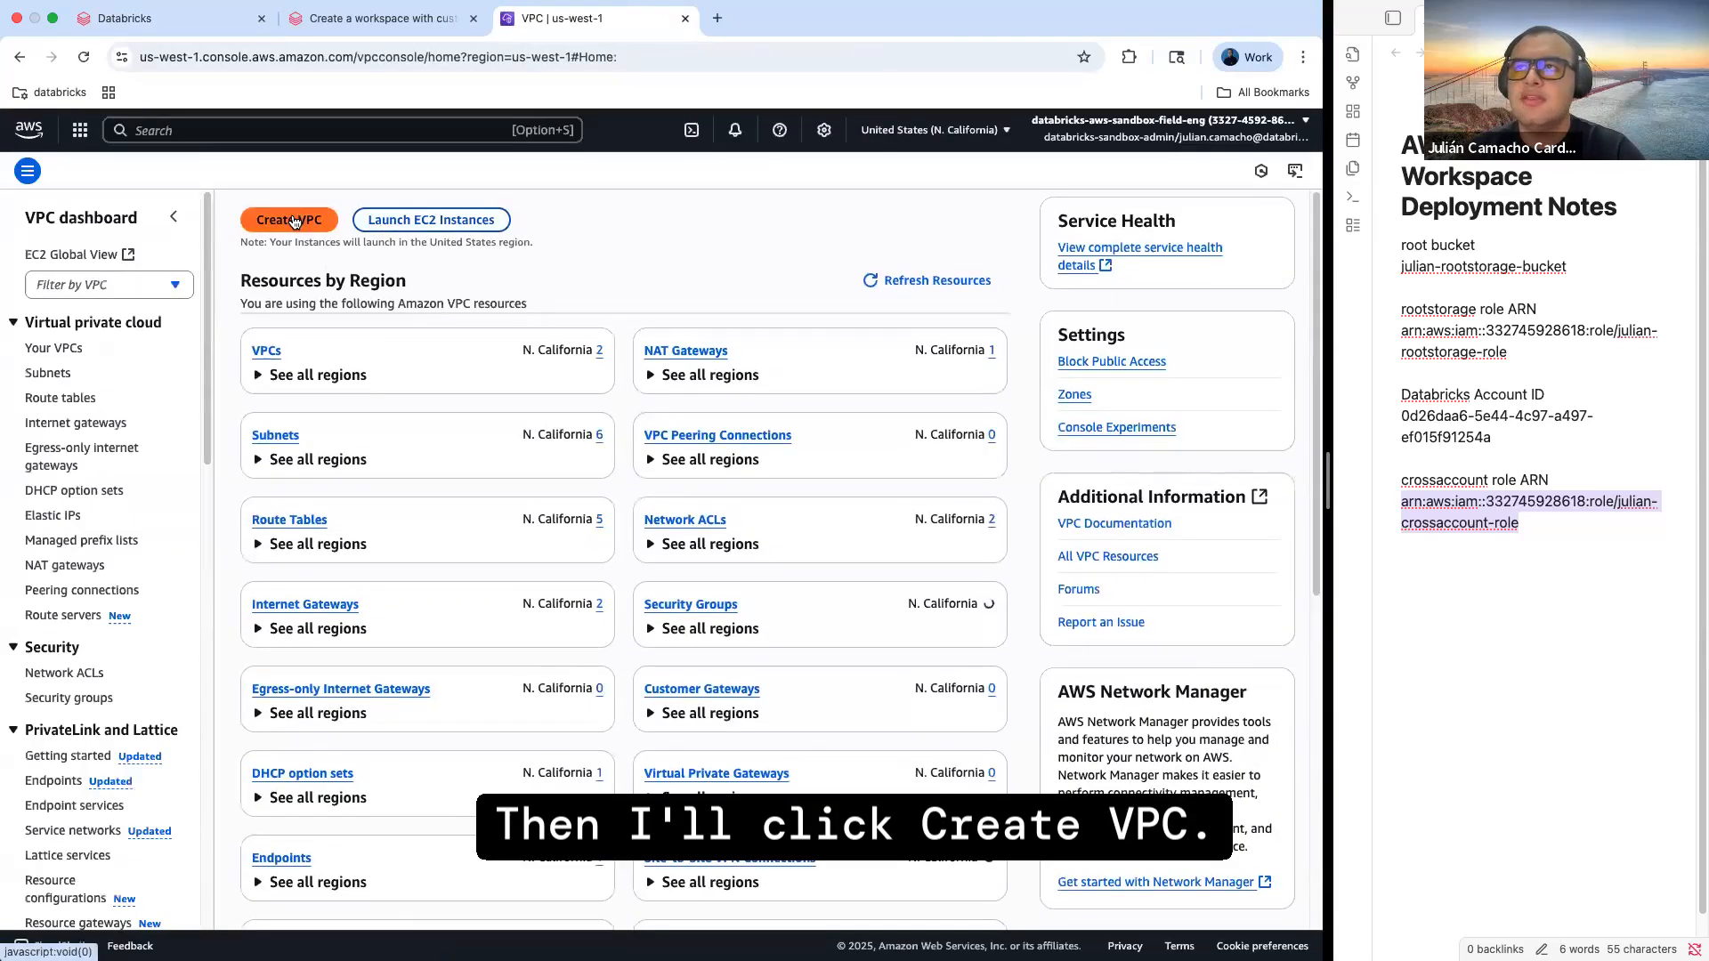
{"action": "left_click", "coordinate": [292, 220]}
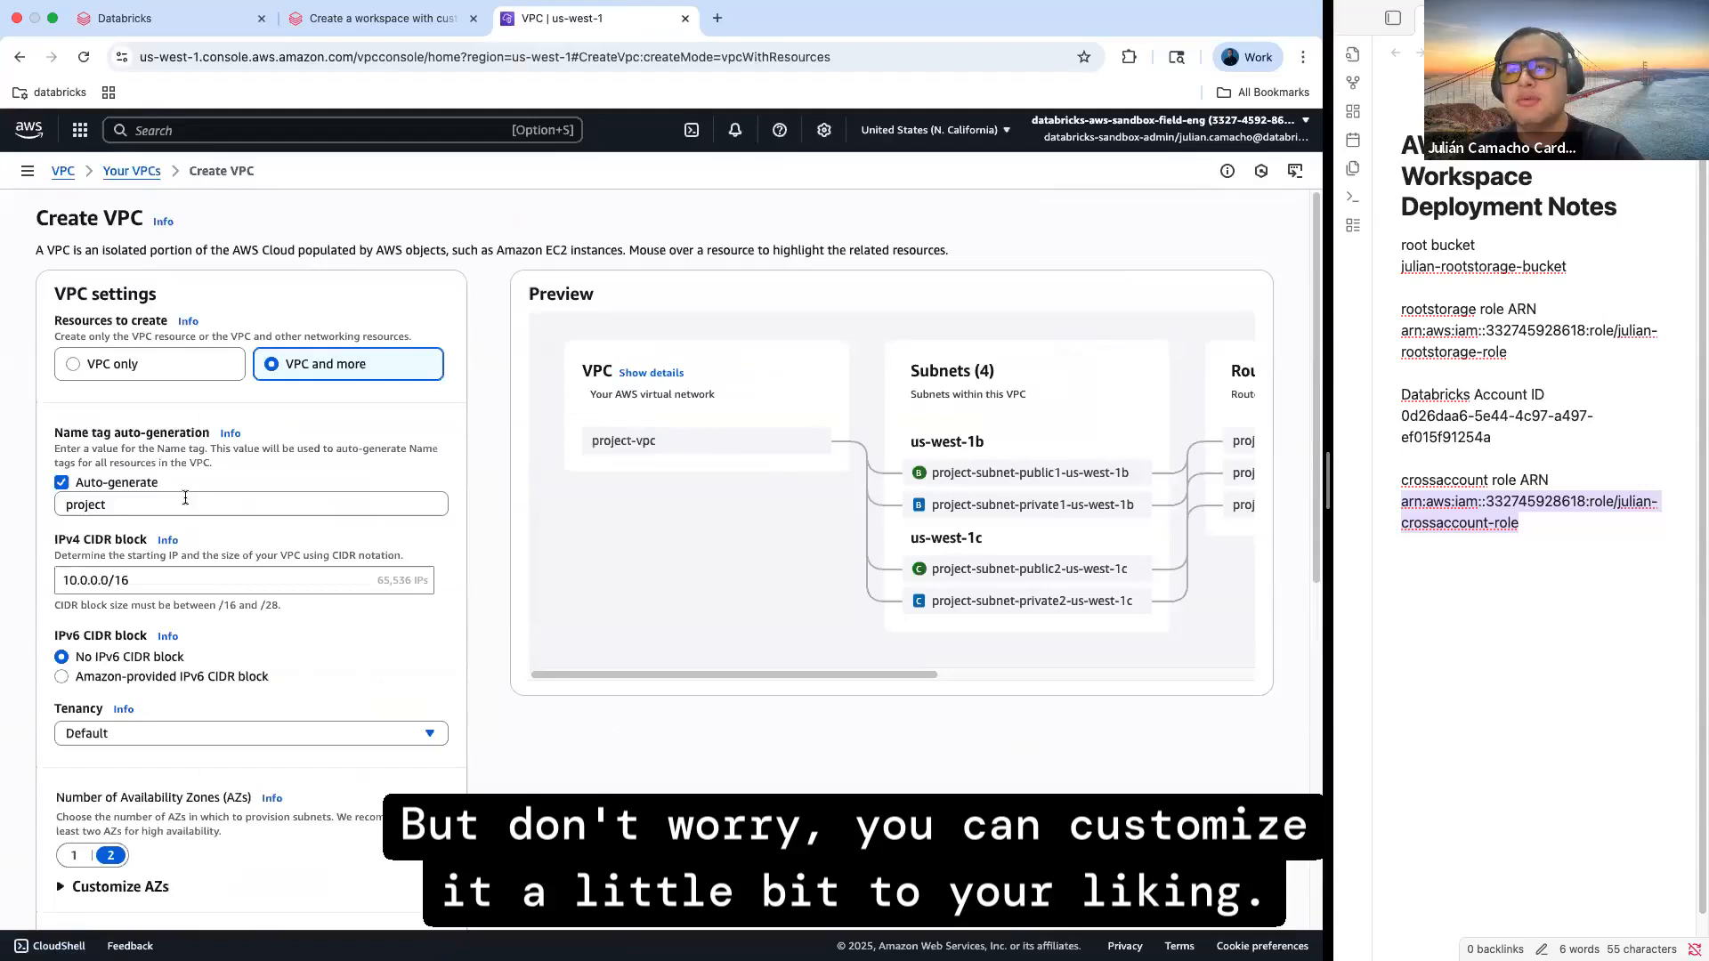
Create the VPC with its resources, using the owner's first name as the name tag and NAT gateways in 1 AZ
{"action": "left_click", "coordinate": [185, 502]}
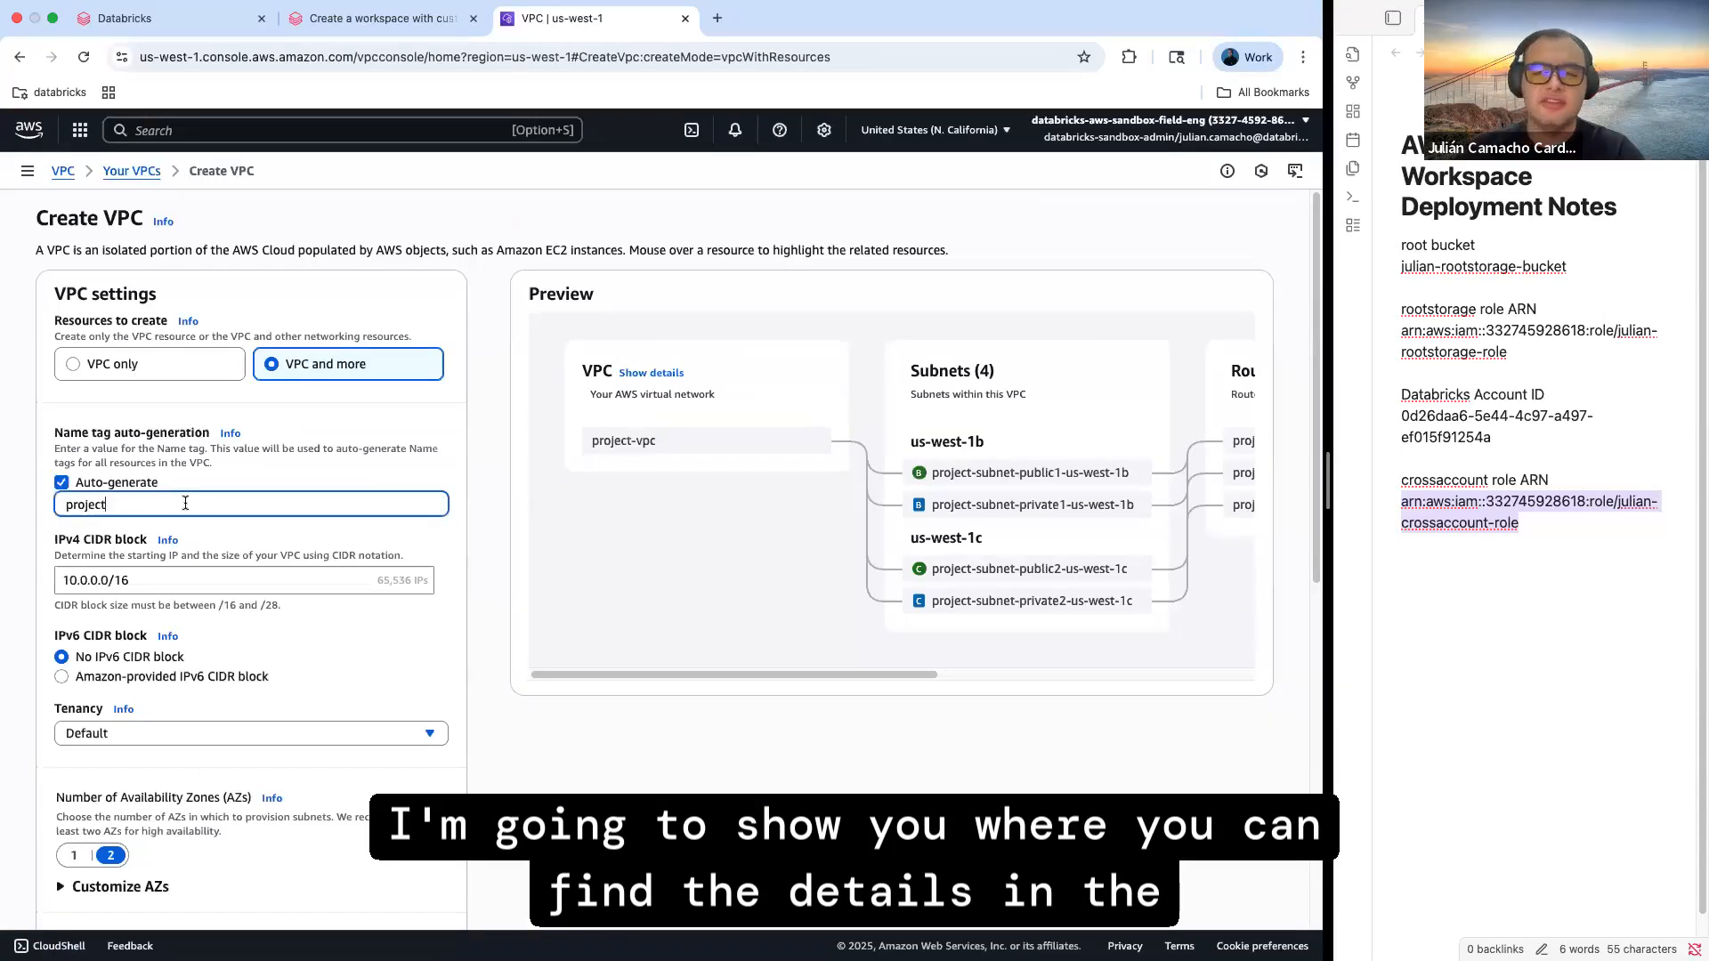
{"action": "double_click", "coordinate": [185, 504]}
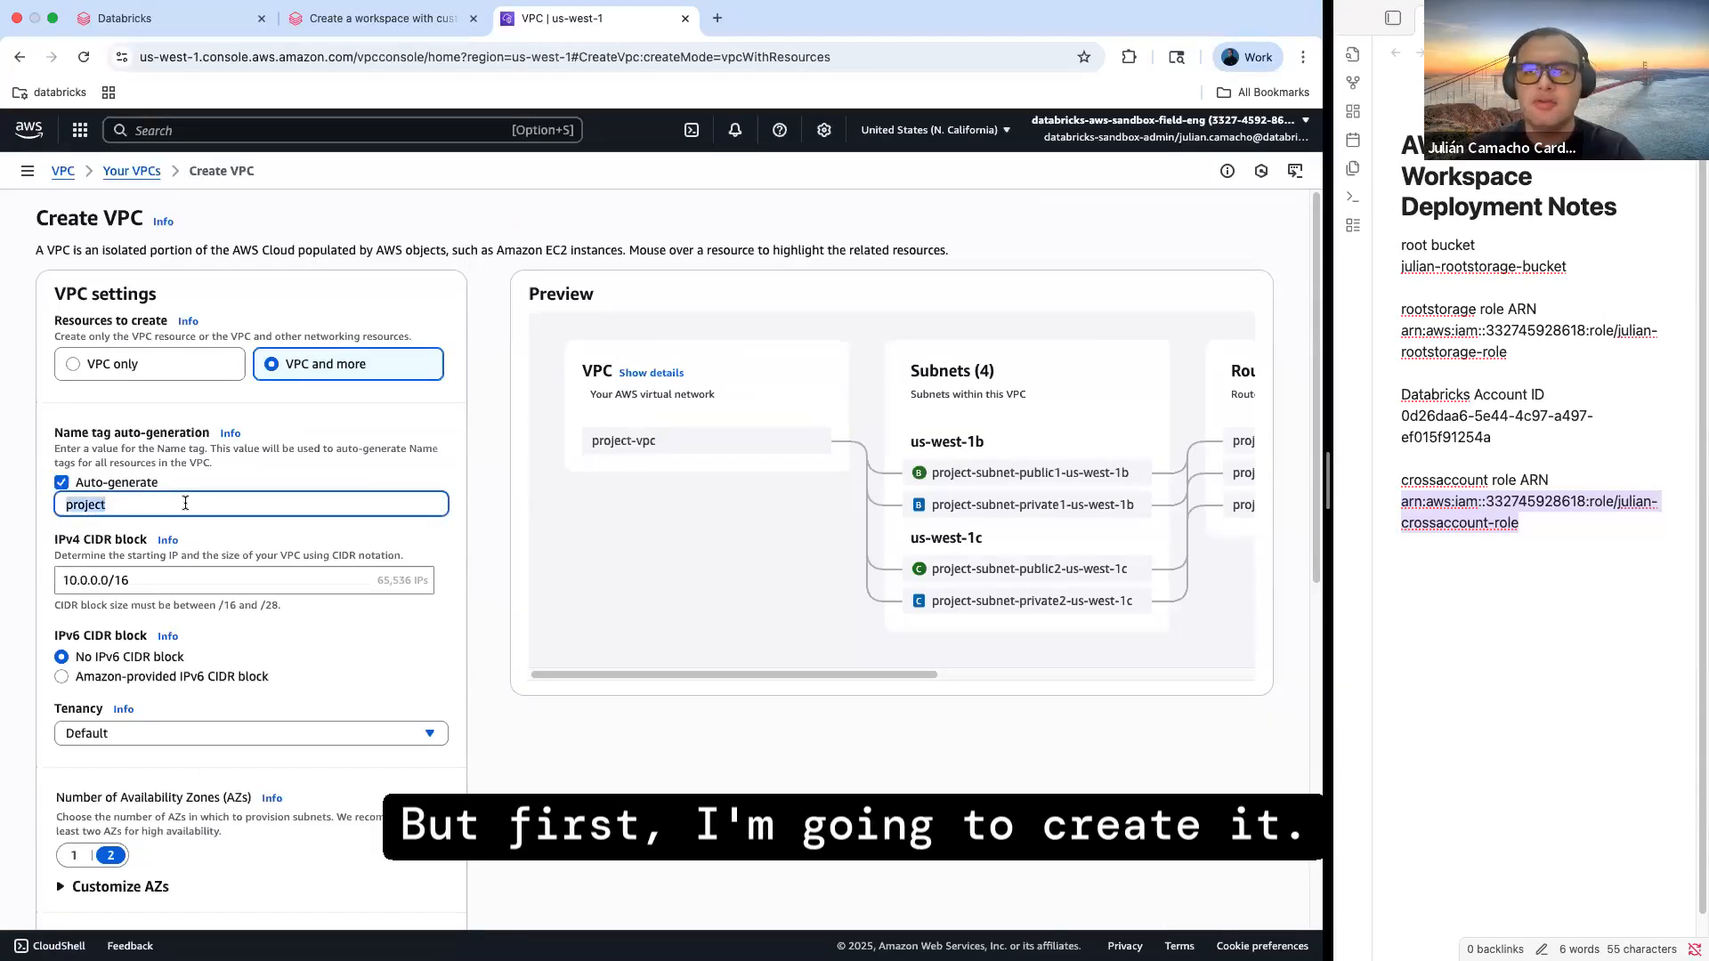
{"action": "type", "text": "julian"}
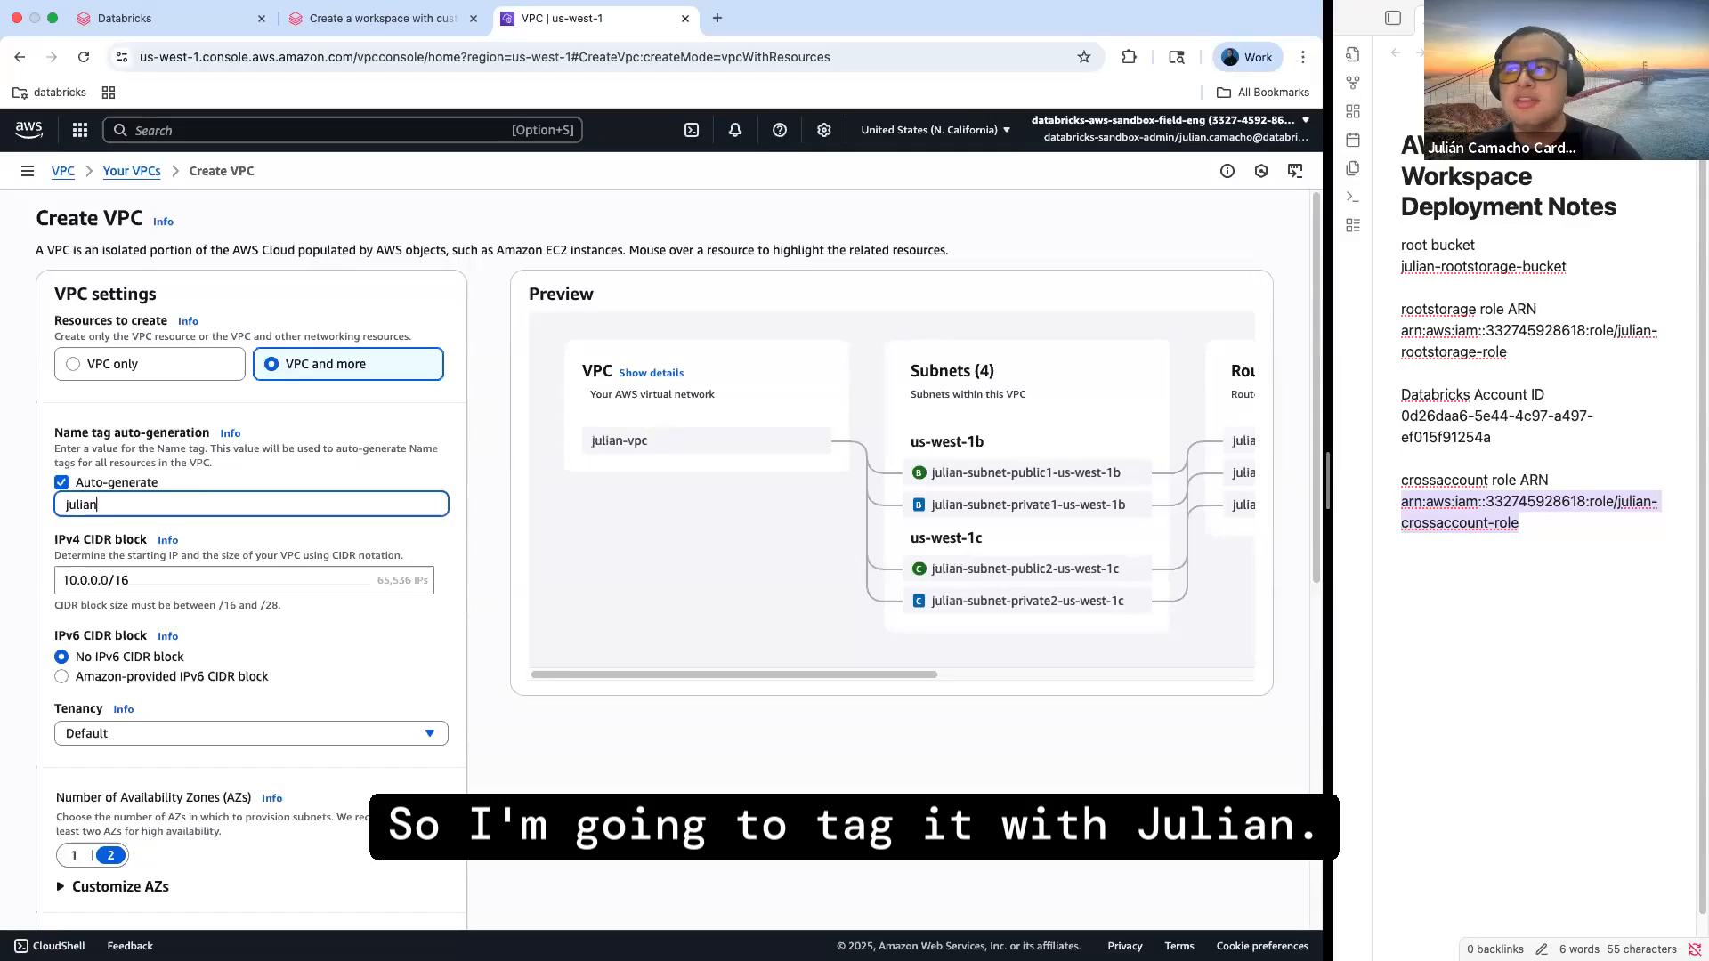
{"action": "scroll", "coordinate": [185, 504], "scroll_direction": "down", "scroll_amount": 7}
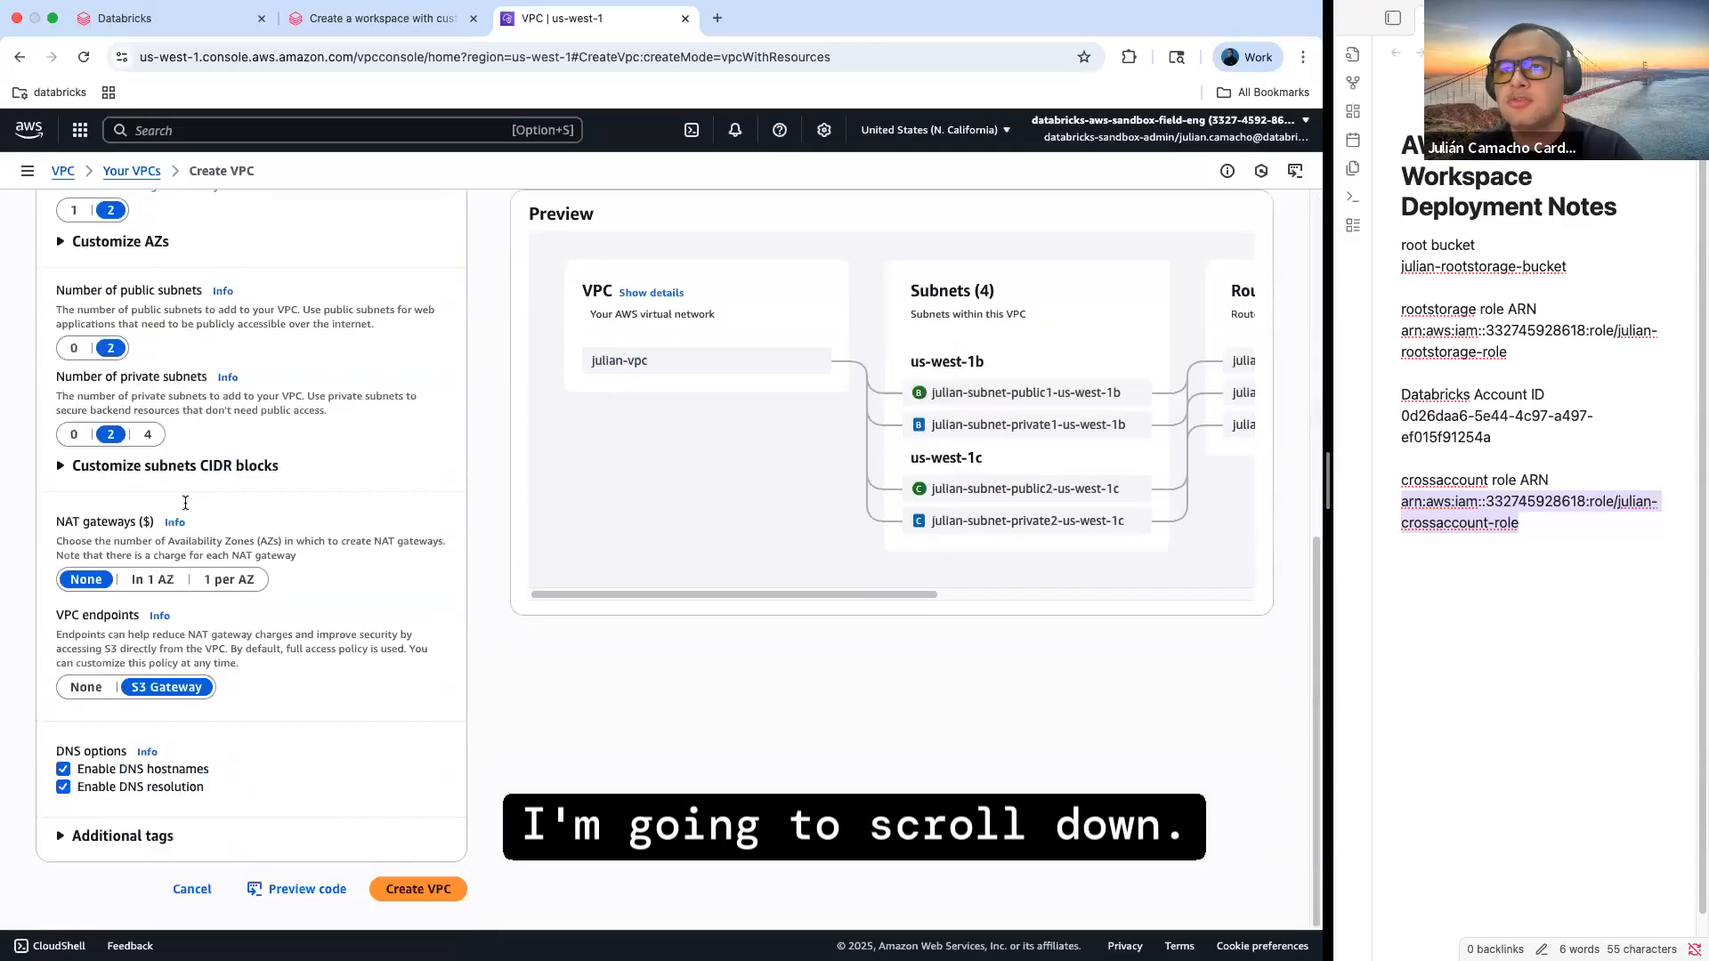
{"action": "left_click_drag", "start_coordinate": [75, 525], "coordinate": [124, 524]}
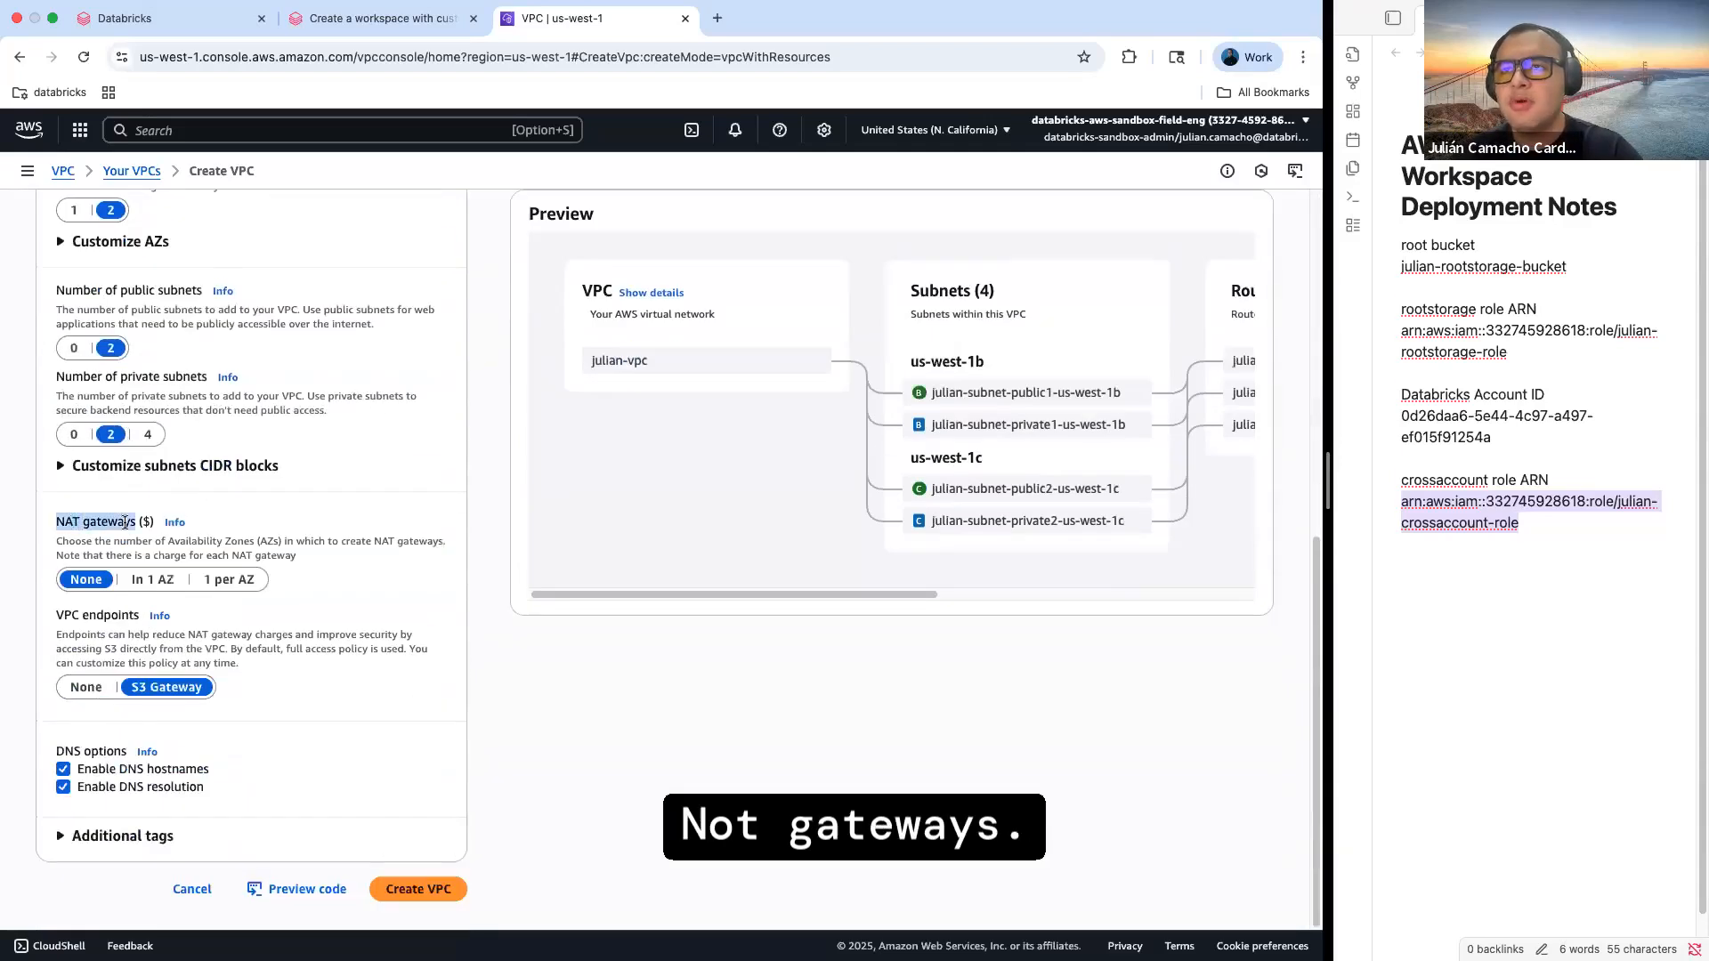
{"action": "left_click", "coordinate": [157, 583]}
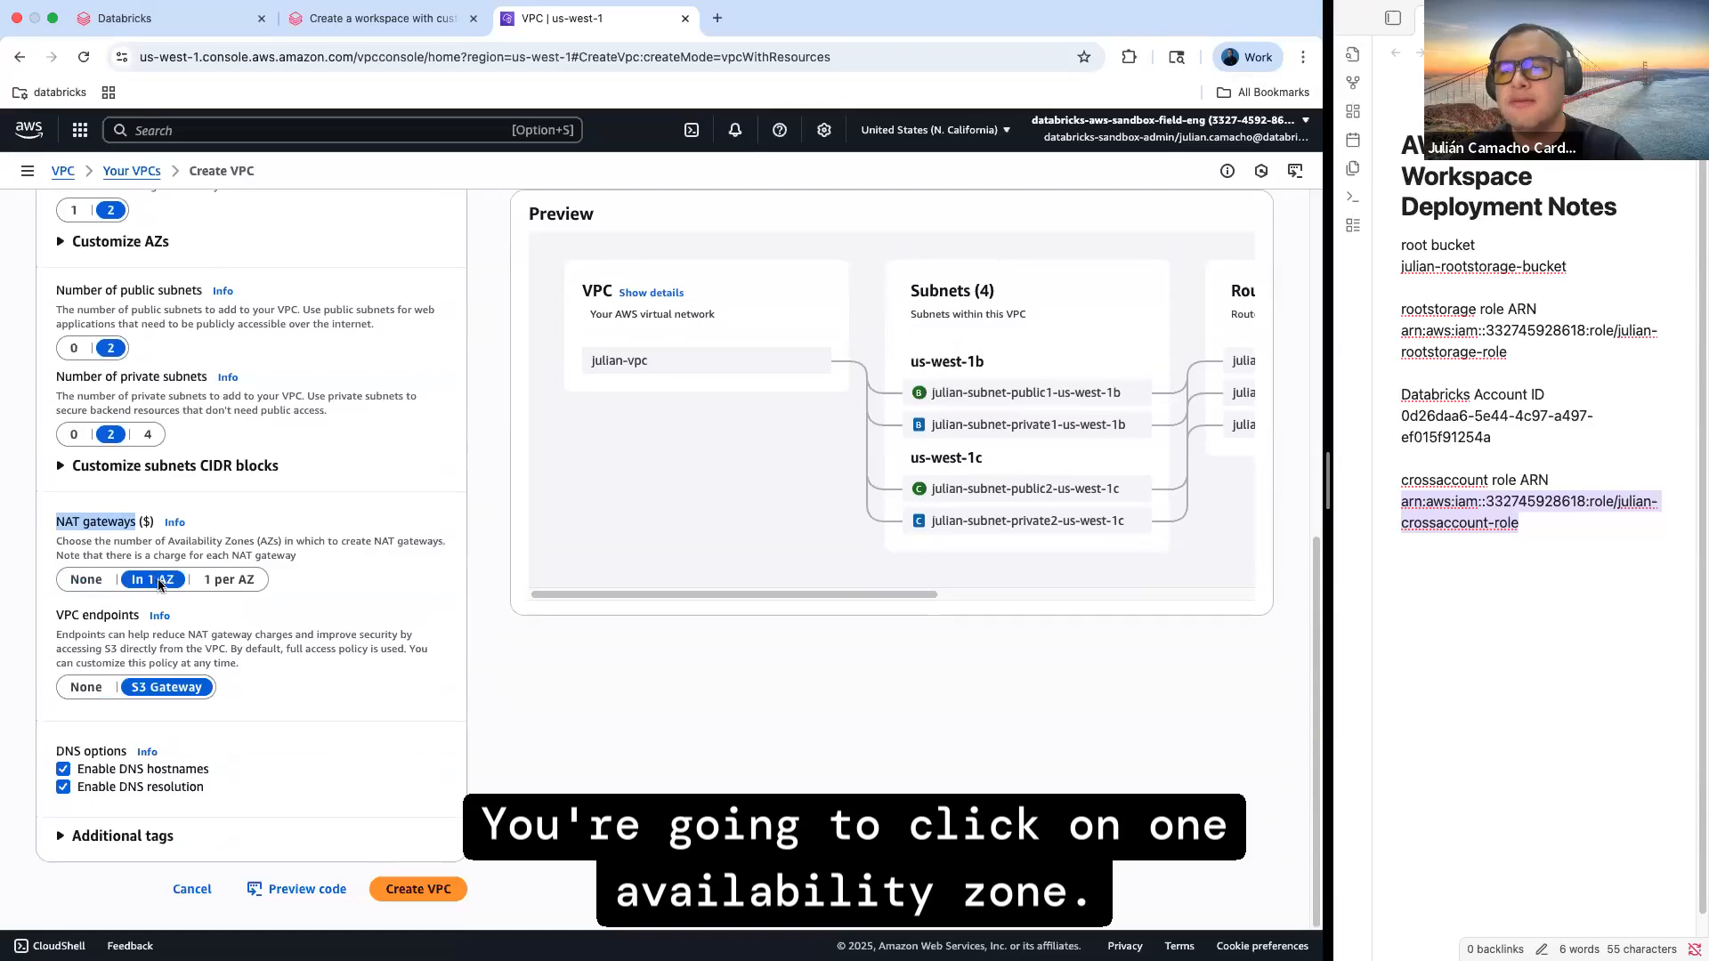
{"action": "left_click", "coordinate": [418, 889]}
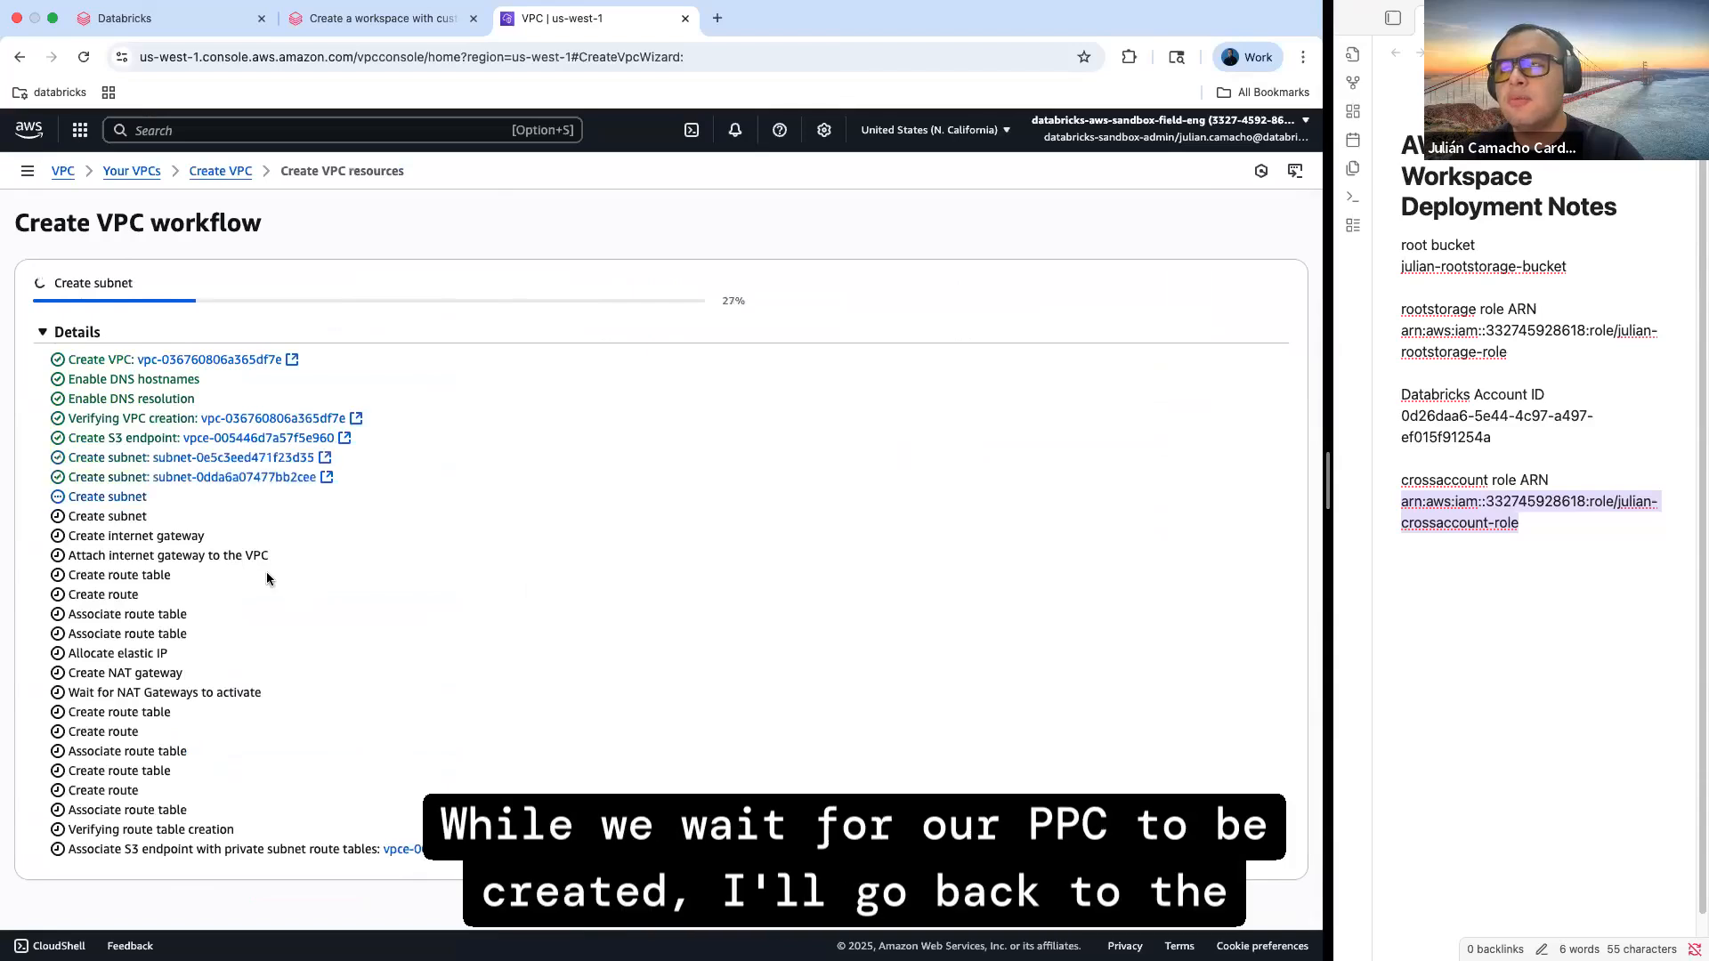
In the Databricks documentation, find the network configuration notes under Advanced configurations and open the customer-managed VPC guide
{"action": "left_click", "coordinate": [377, 19]}
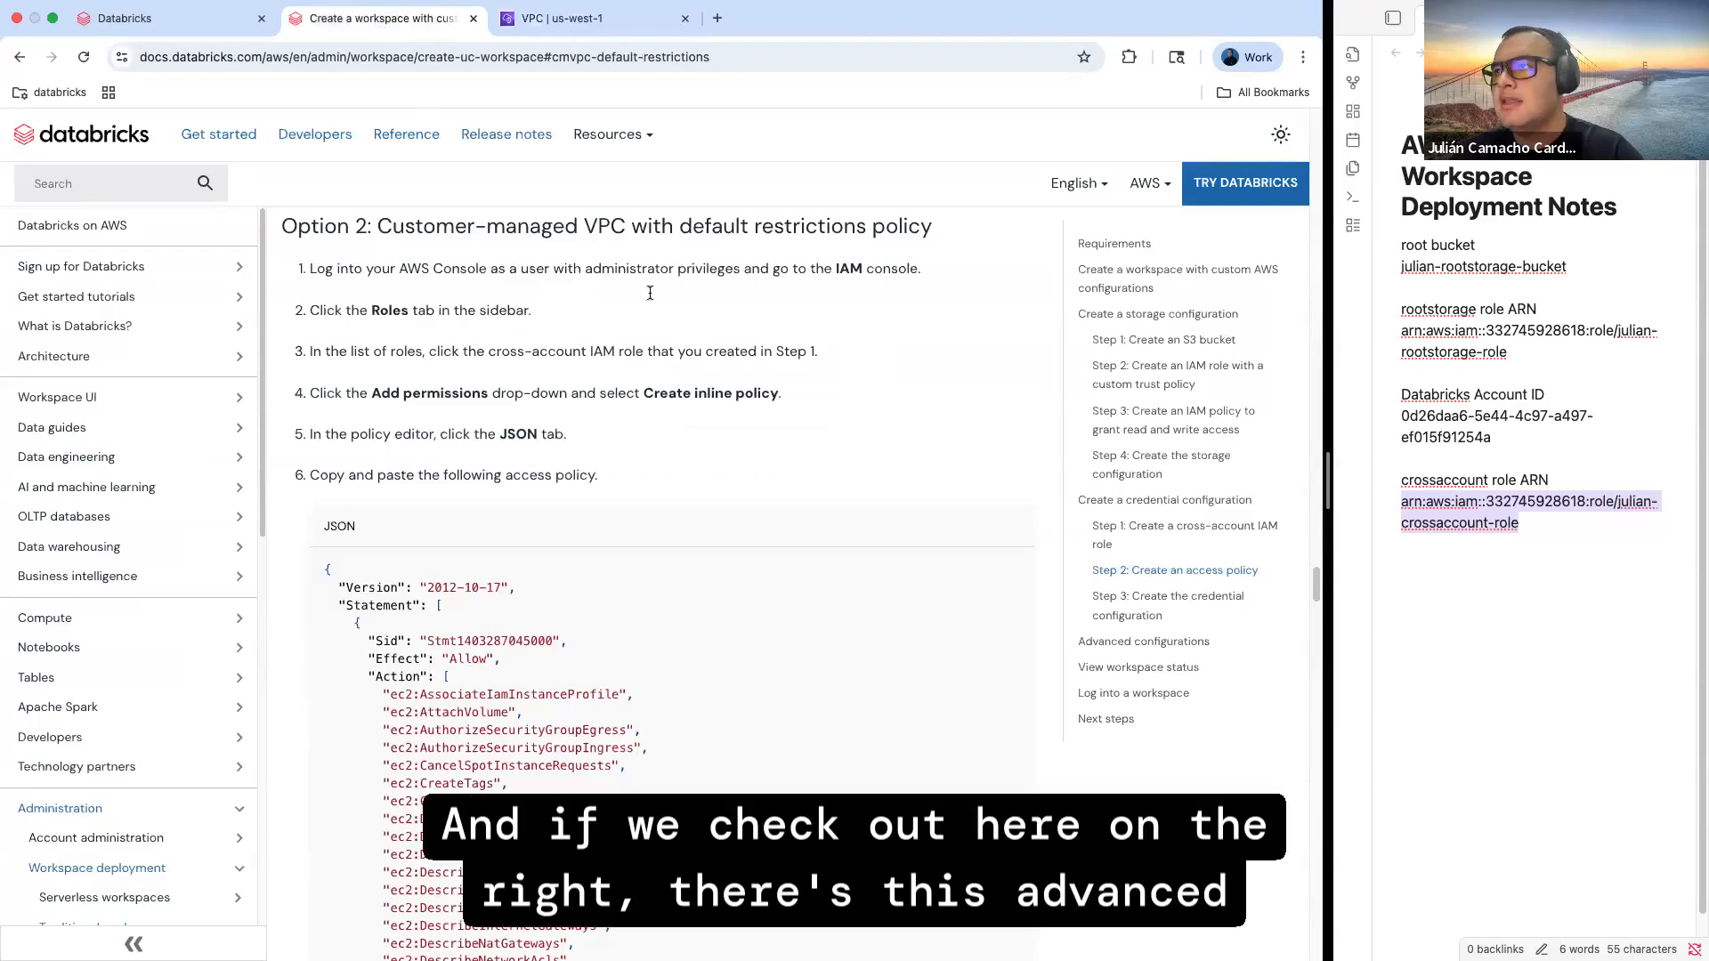
{"action": "left_click", "coordinate": [1143, 643]}
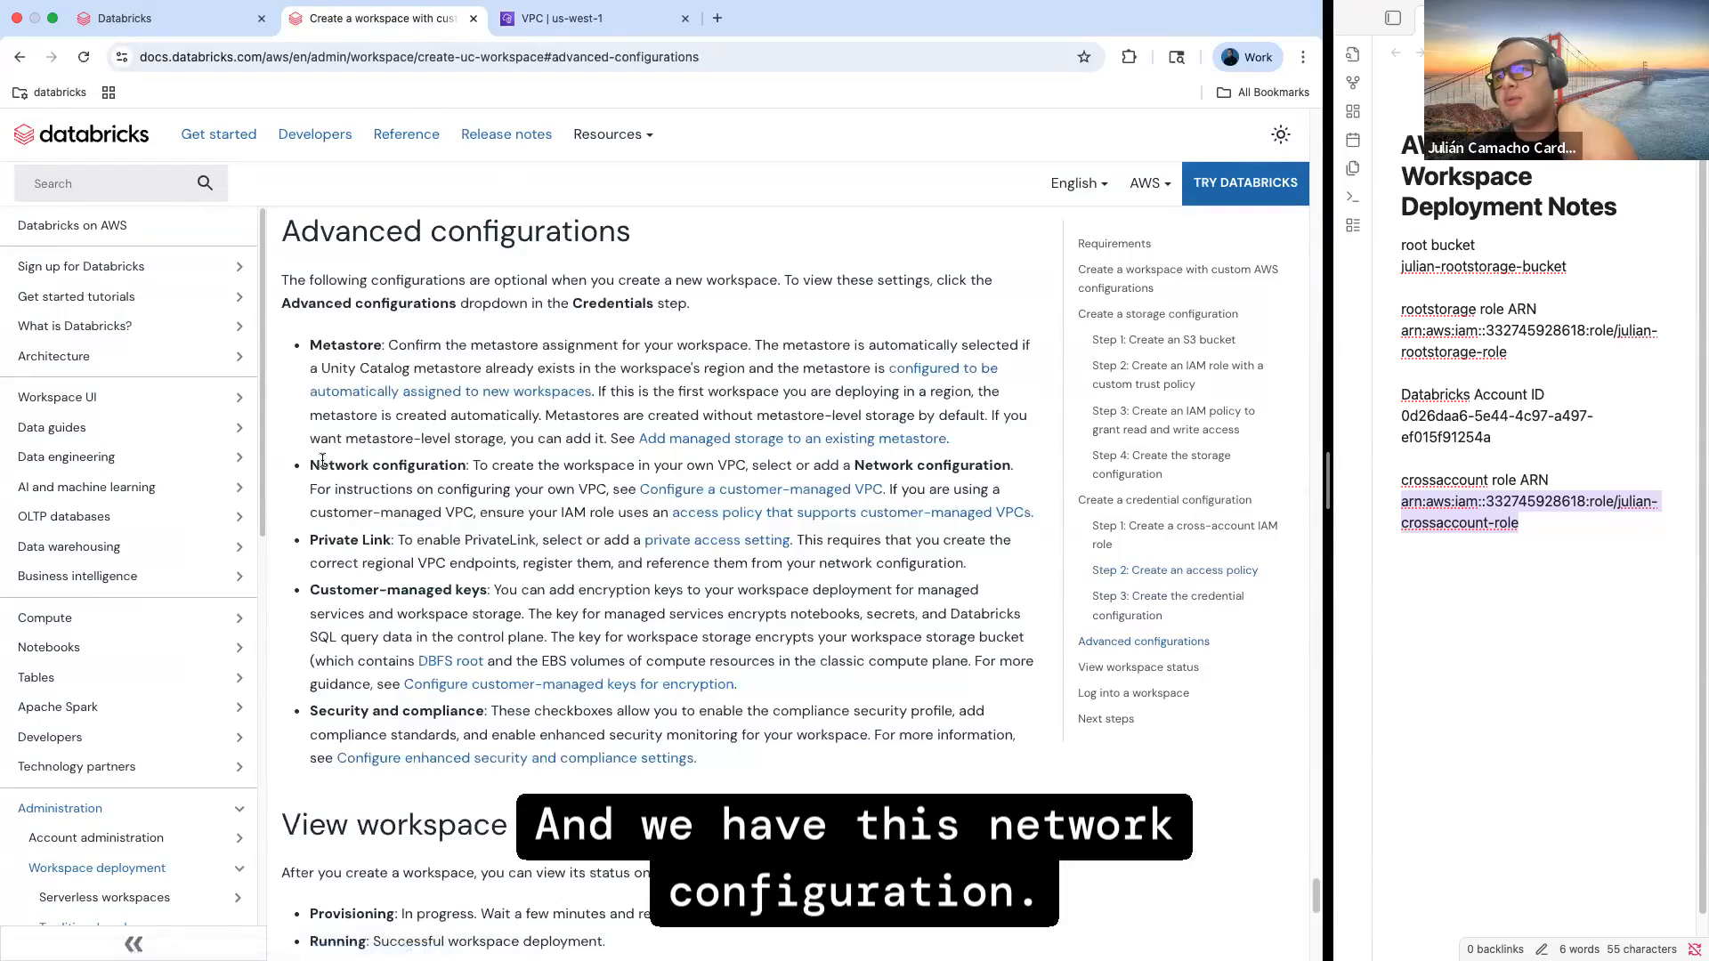
{"action": "left_click_drag", "start_coordinate": [310, 464], "coordinate": [466, 467]}
{"action": "left_click_drag", "start_coordinate": [610, 480], "coordinate": [1037, 514]}
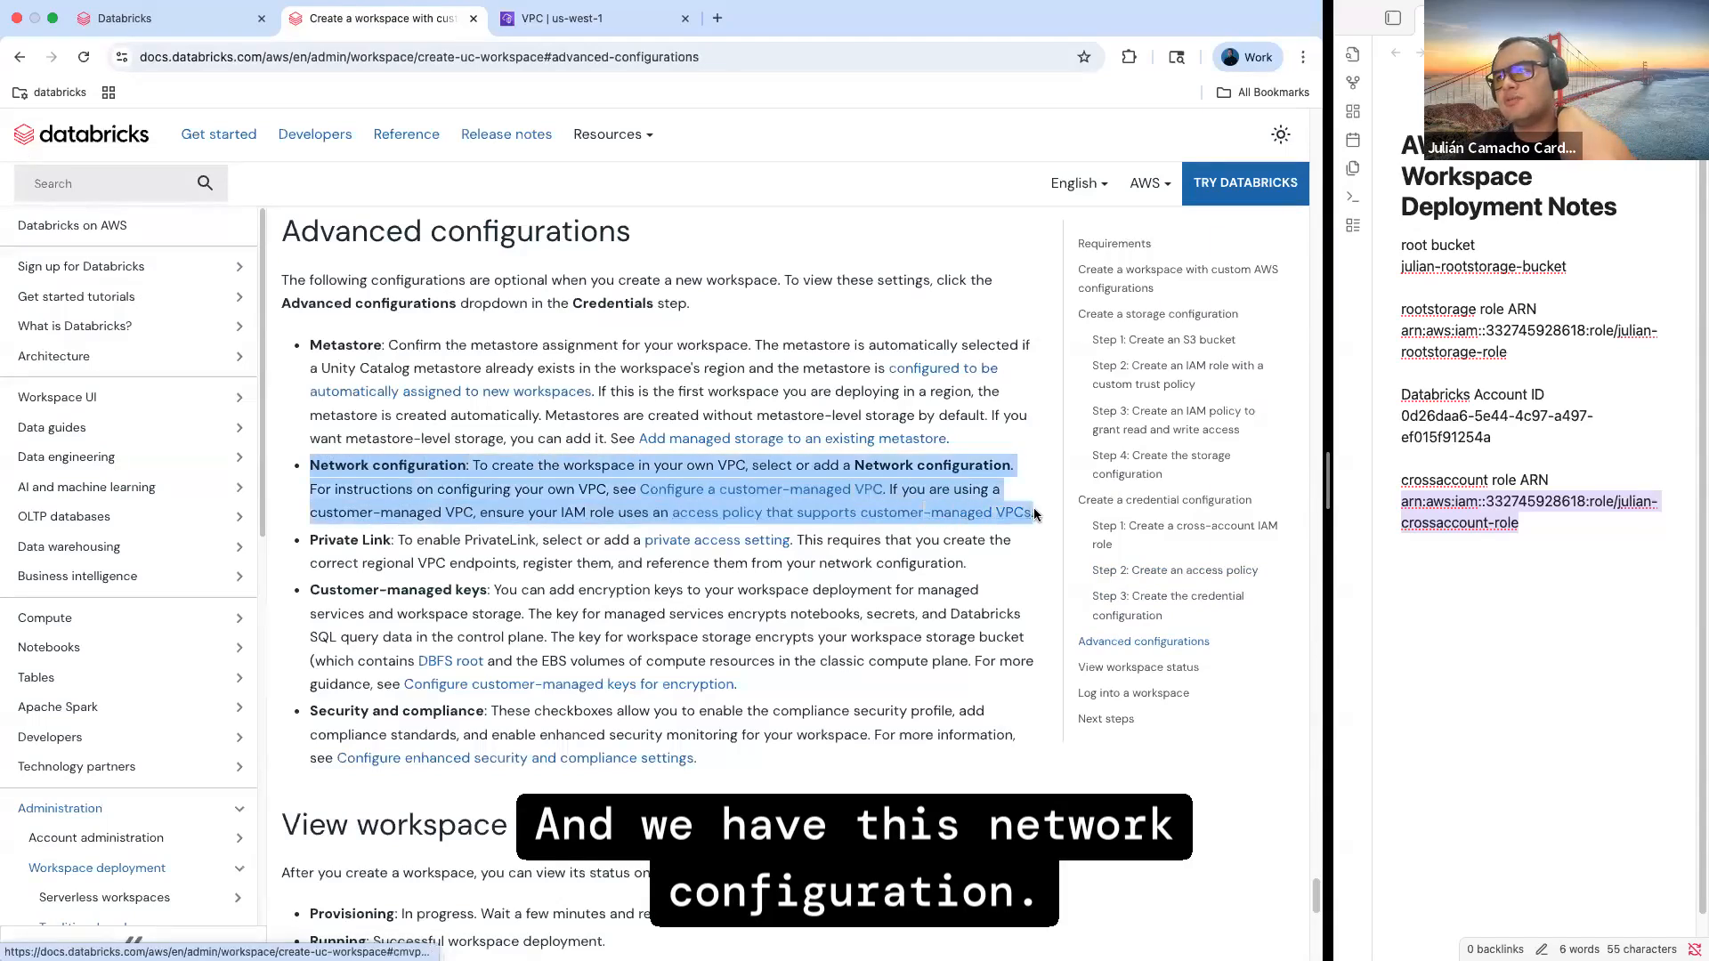
{"action": "left_click", "coordinate": [1024, 492]}
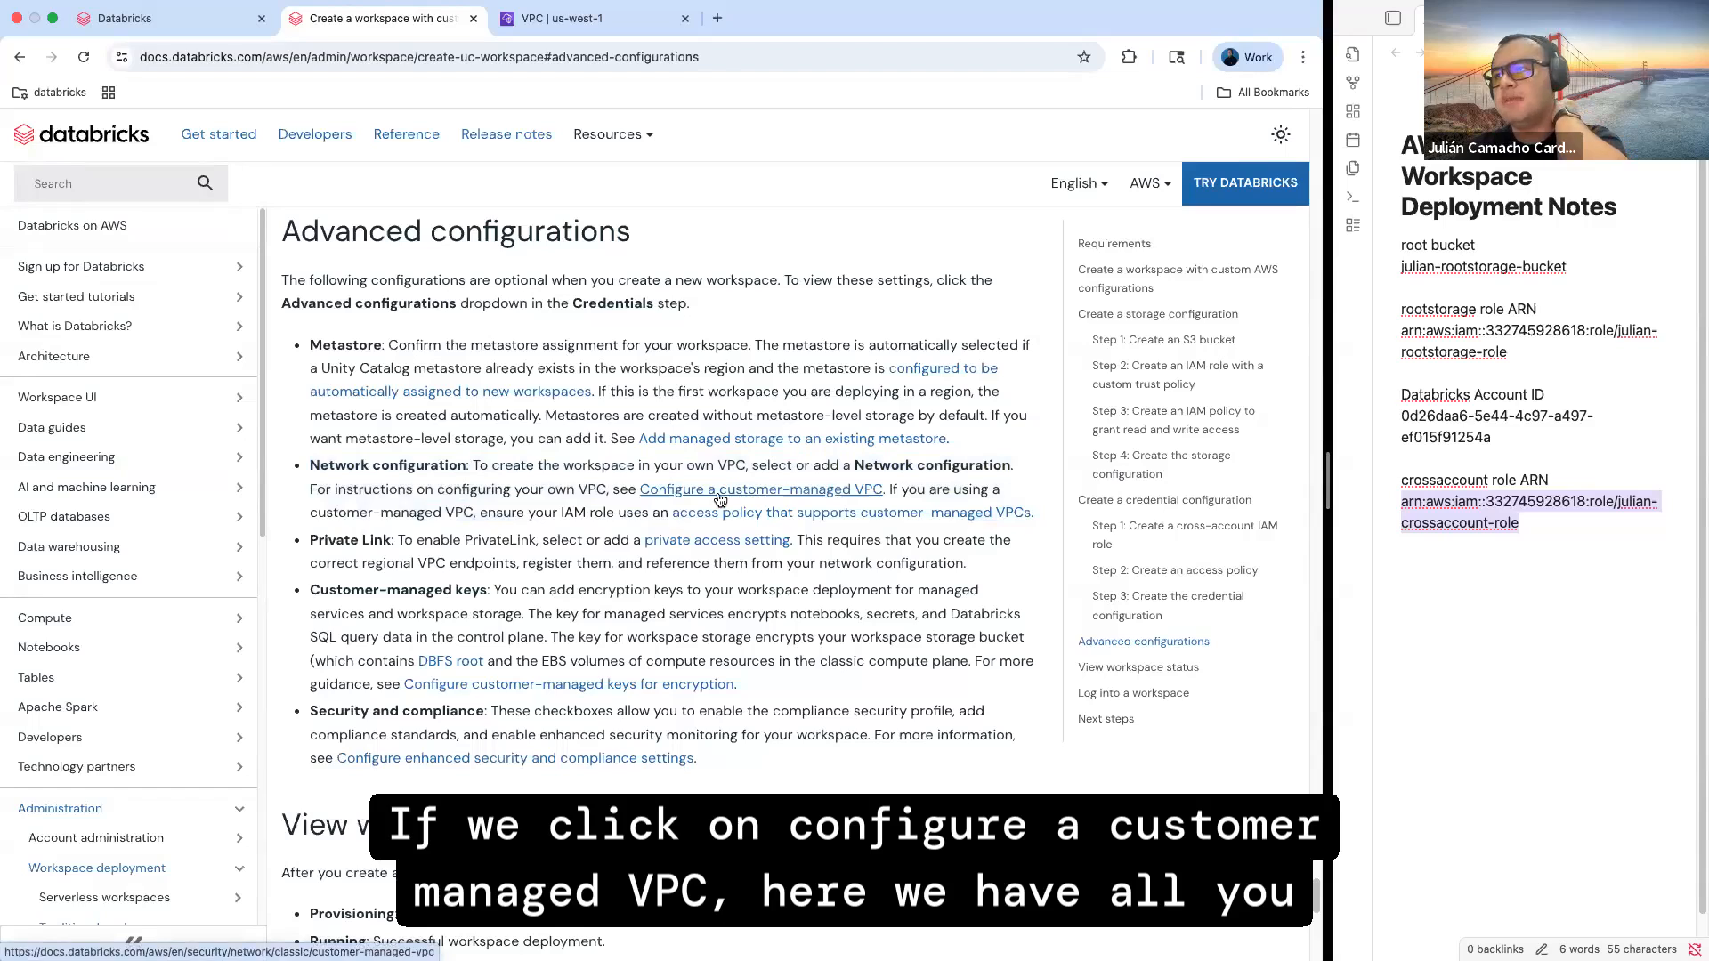
{"action": "left_click", "coordinate": [720, 492]}
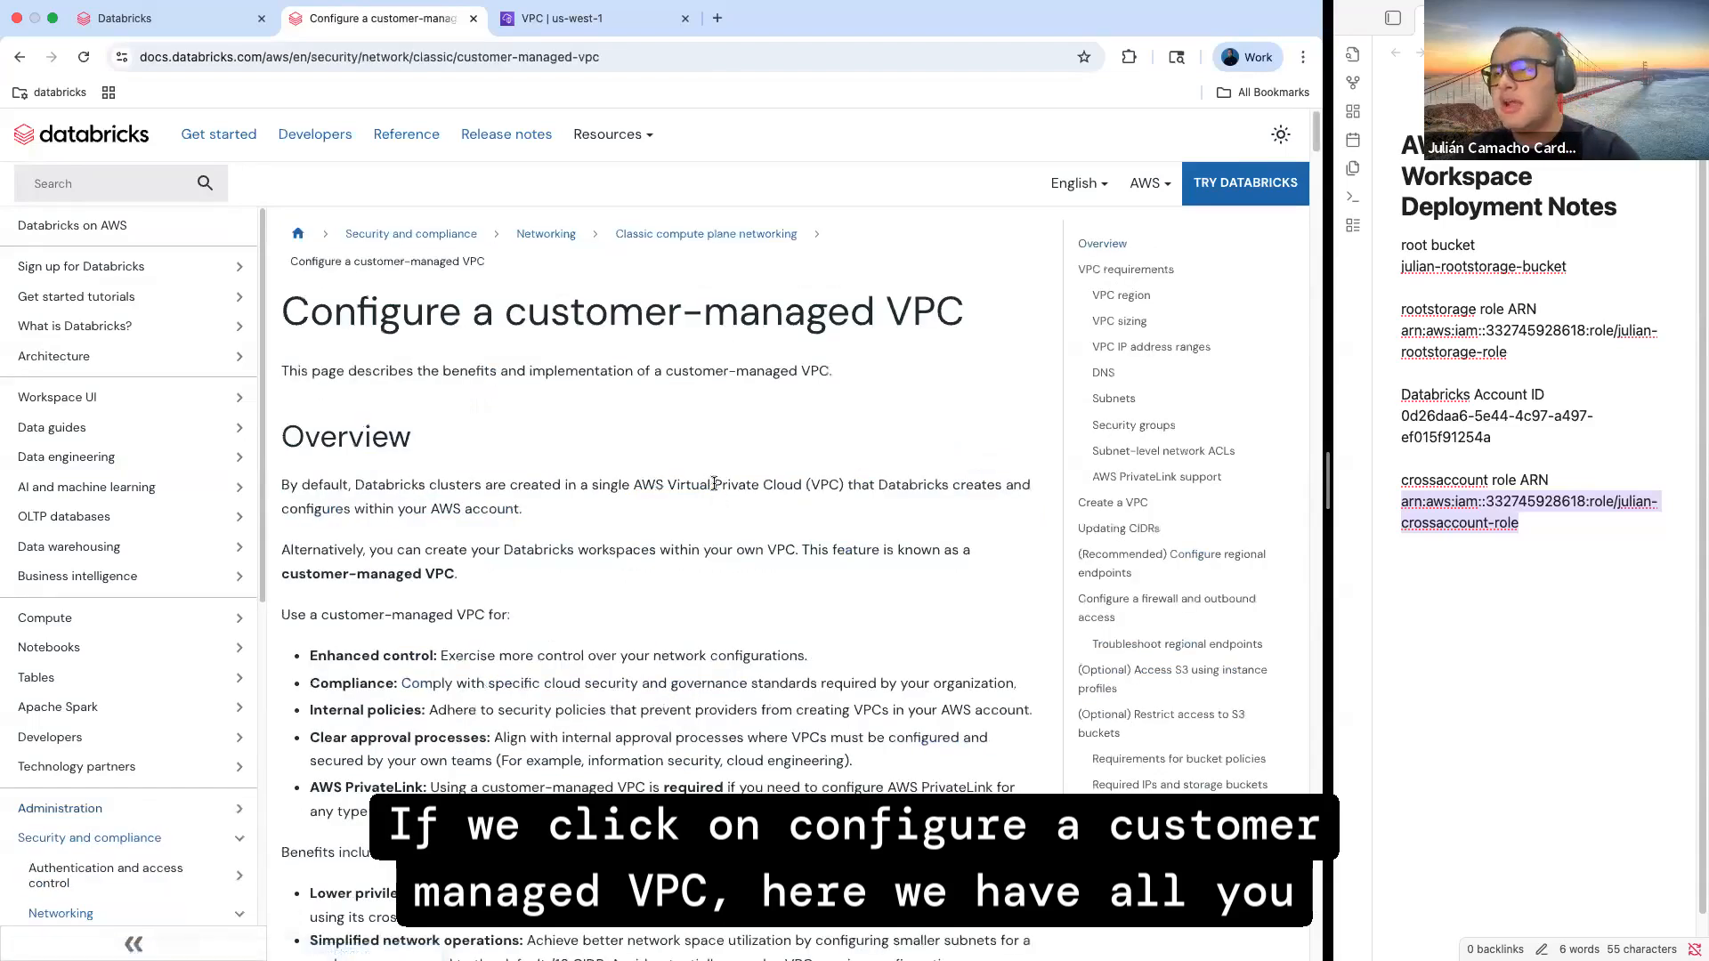
Review the customer-managed VPC requirements, especially VPC sizing and the egress and ingress rules for security groups
{"action": "scroll", "coordinate": [710, 518], "scroll_direction": "down", "scroll_amount": 10}
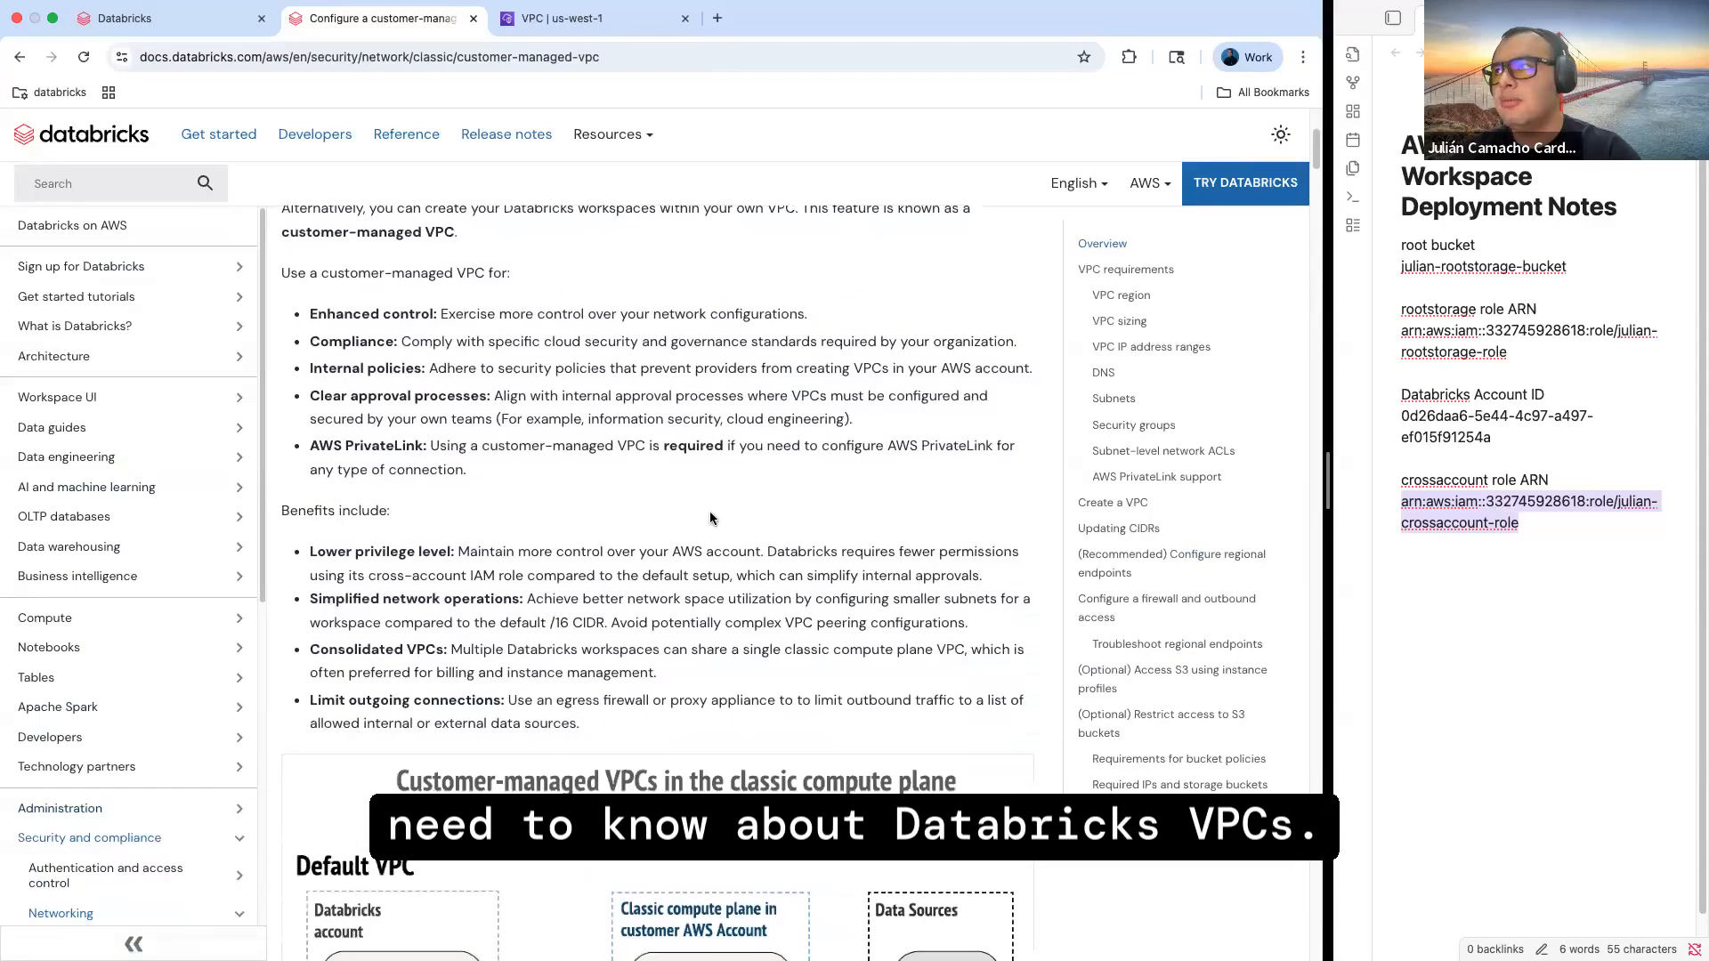
{"action": "scroll", "coordinate": [710, 516], "scroll_direction": "down", "scroll_amount": 15}
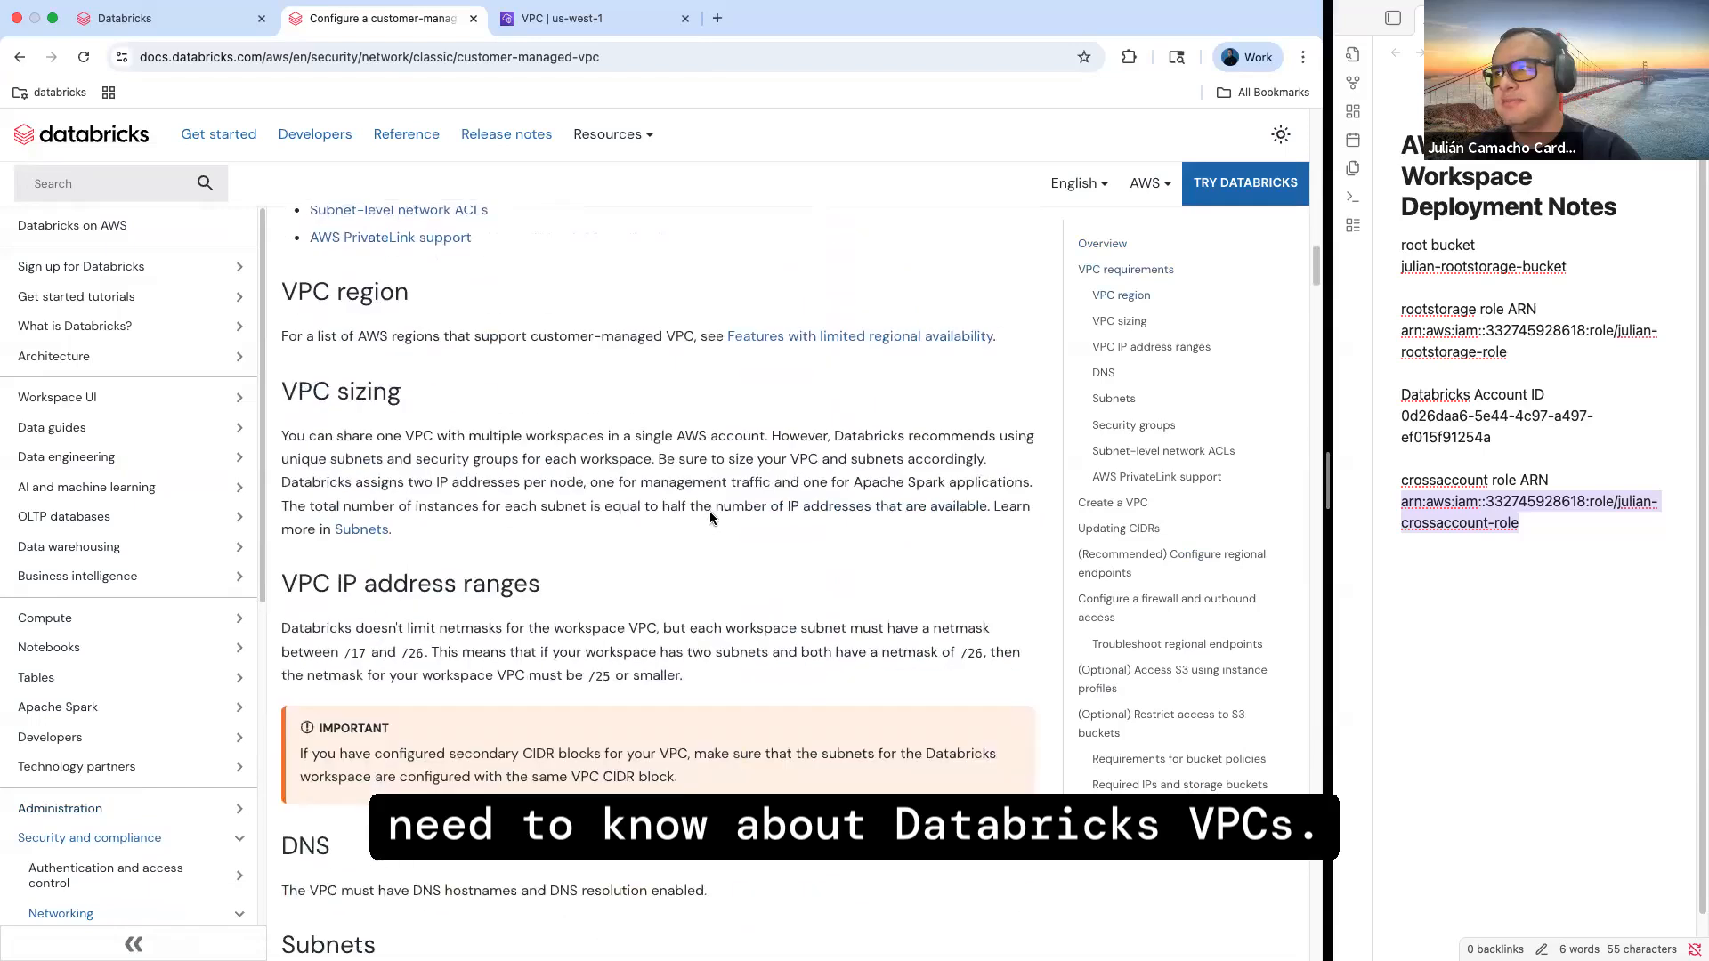
{"action": "scroll", "coordinate": [961, 392], "scroll_direction": "up", "scroll_amount": 1}
{"action": "left_click", "coordinate": [1119, 321]}
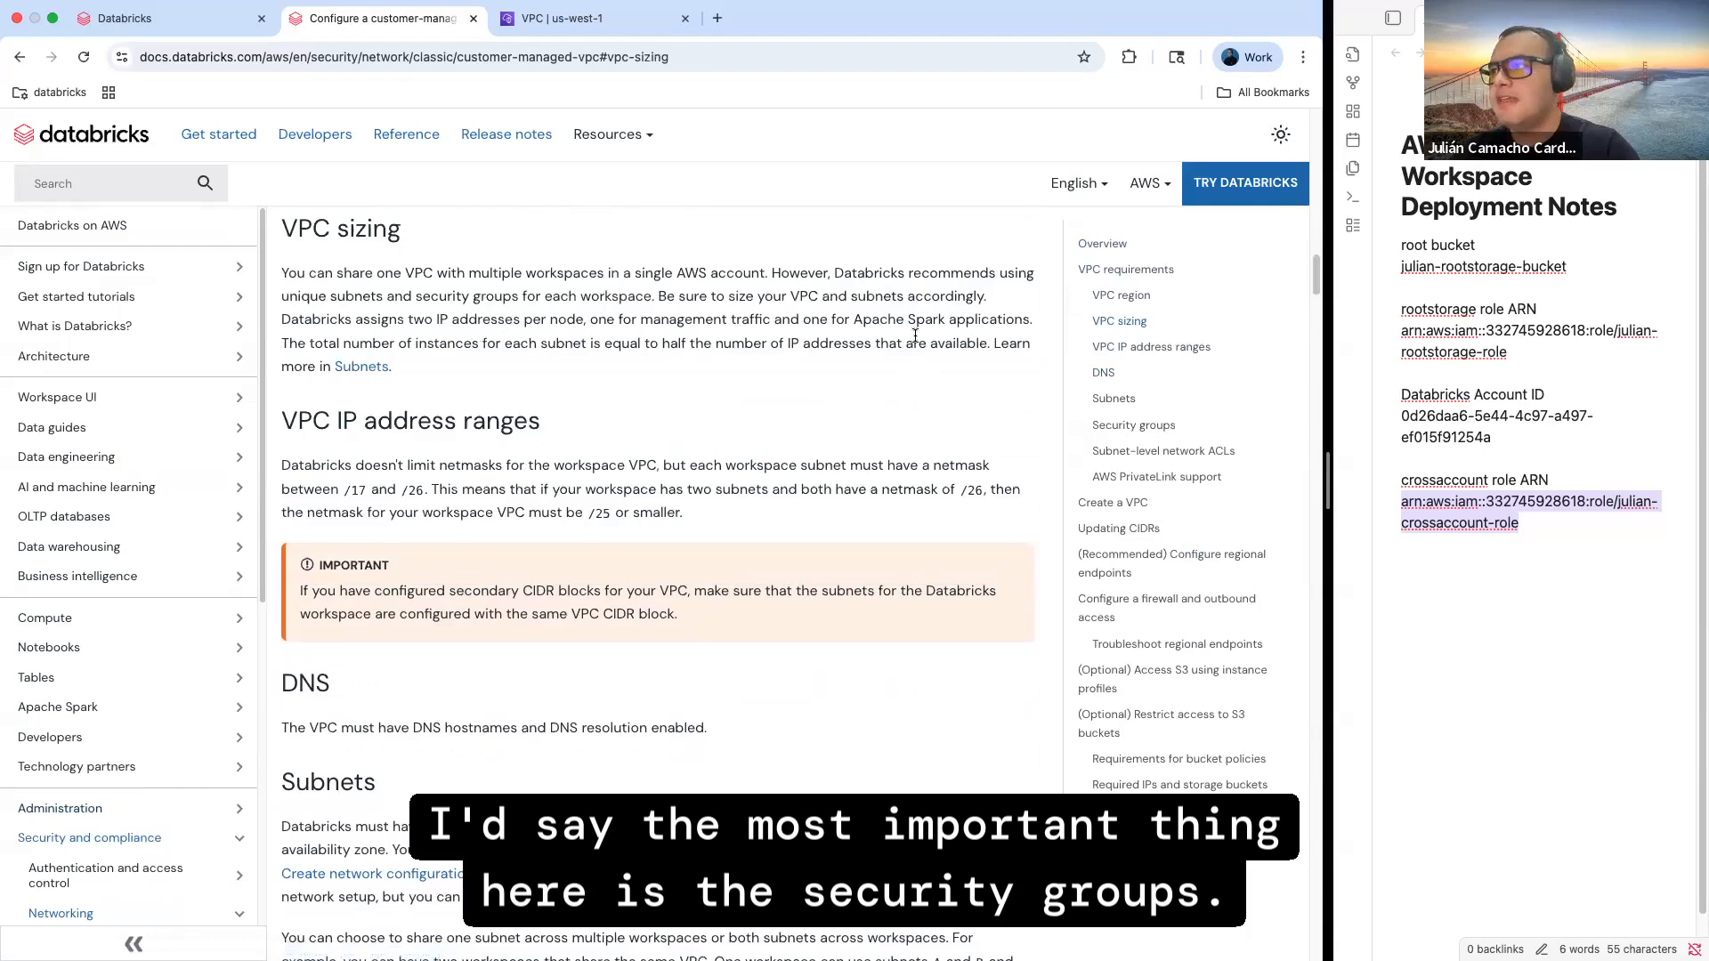
{"action": "left_click", "coordinate": [1126, 427]}
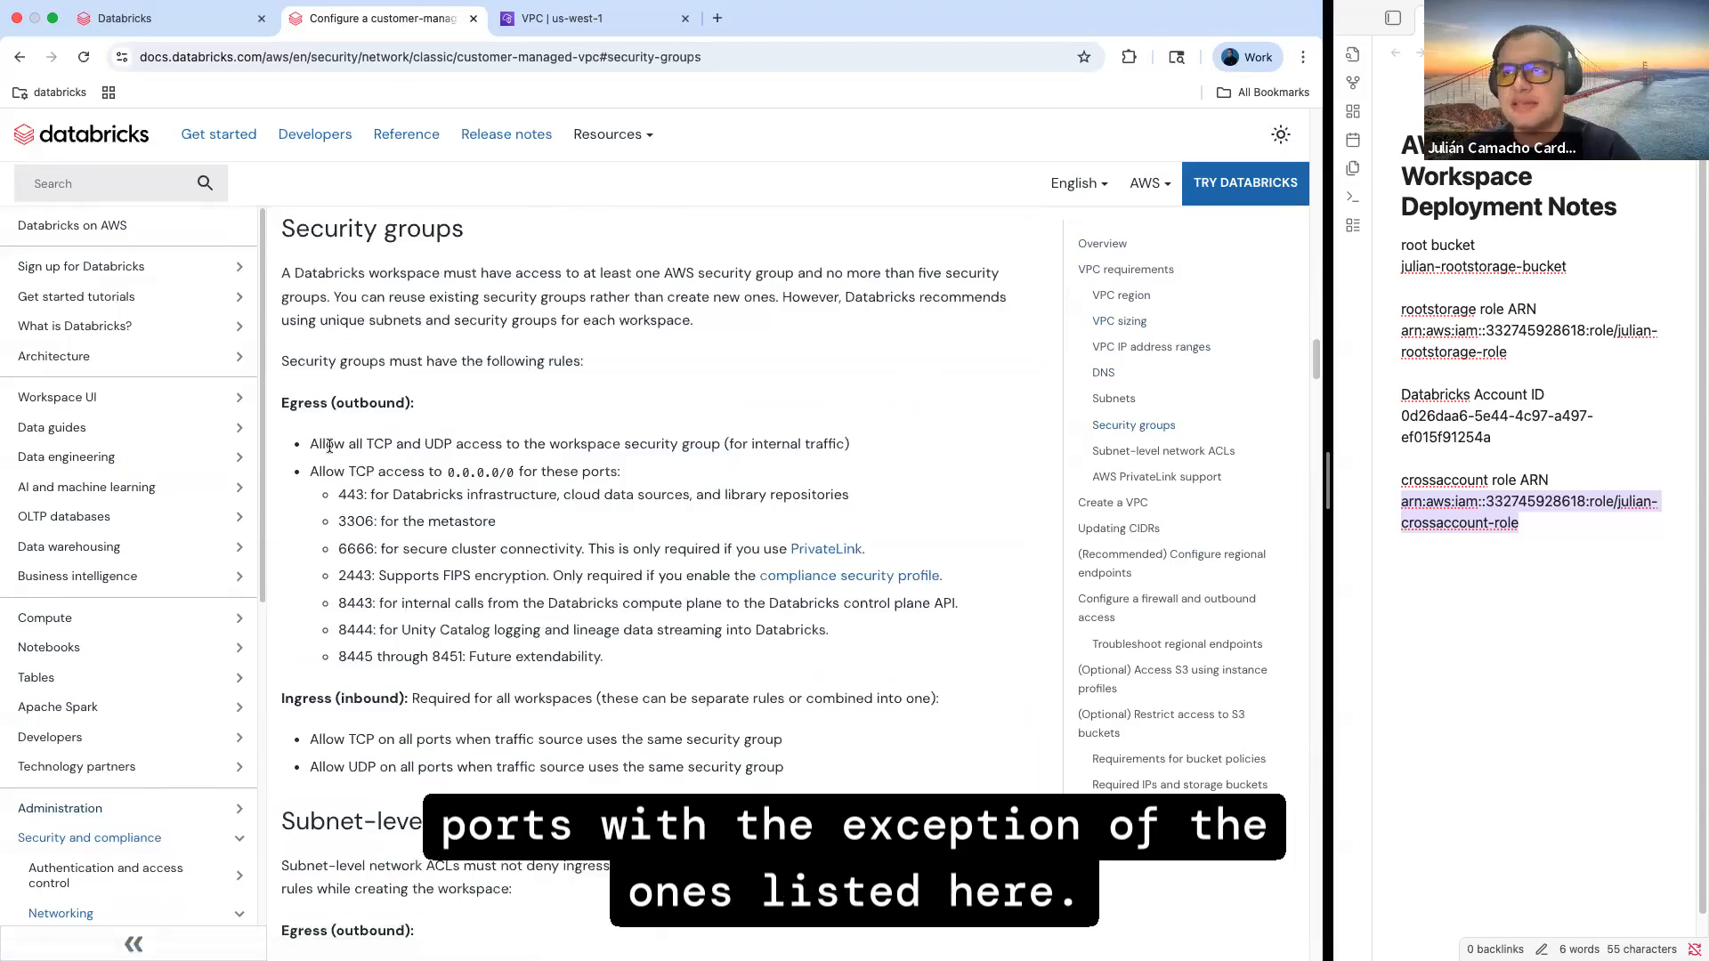
{"action": "left_click_drag", "start_coordinate": [329, 445], "coordinate": [862, 777]}
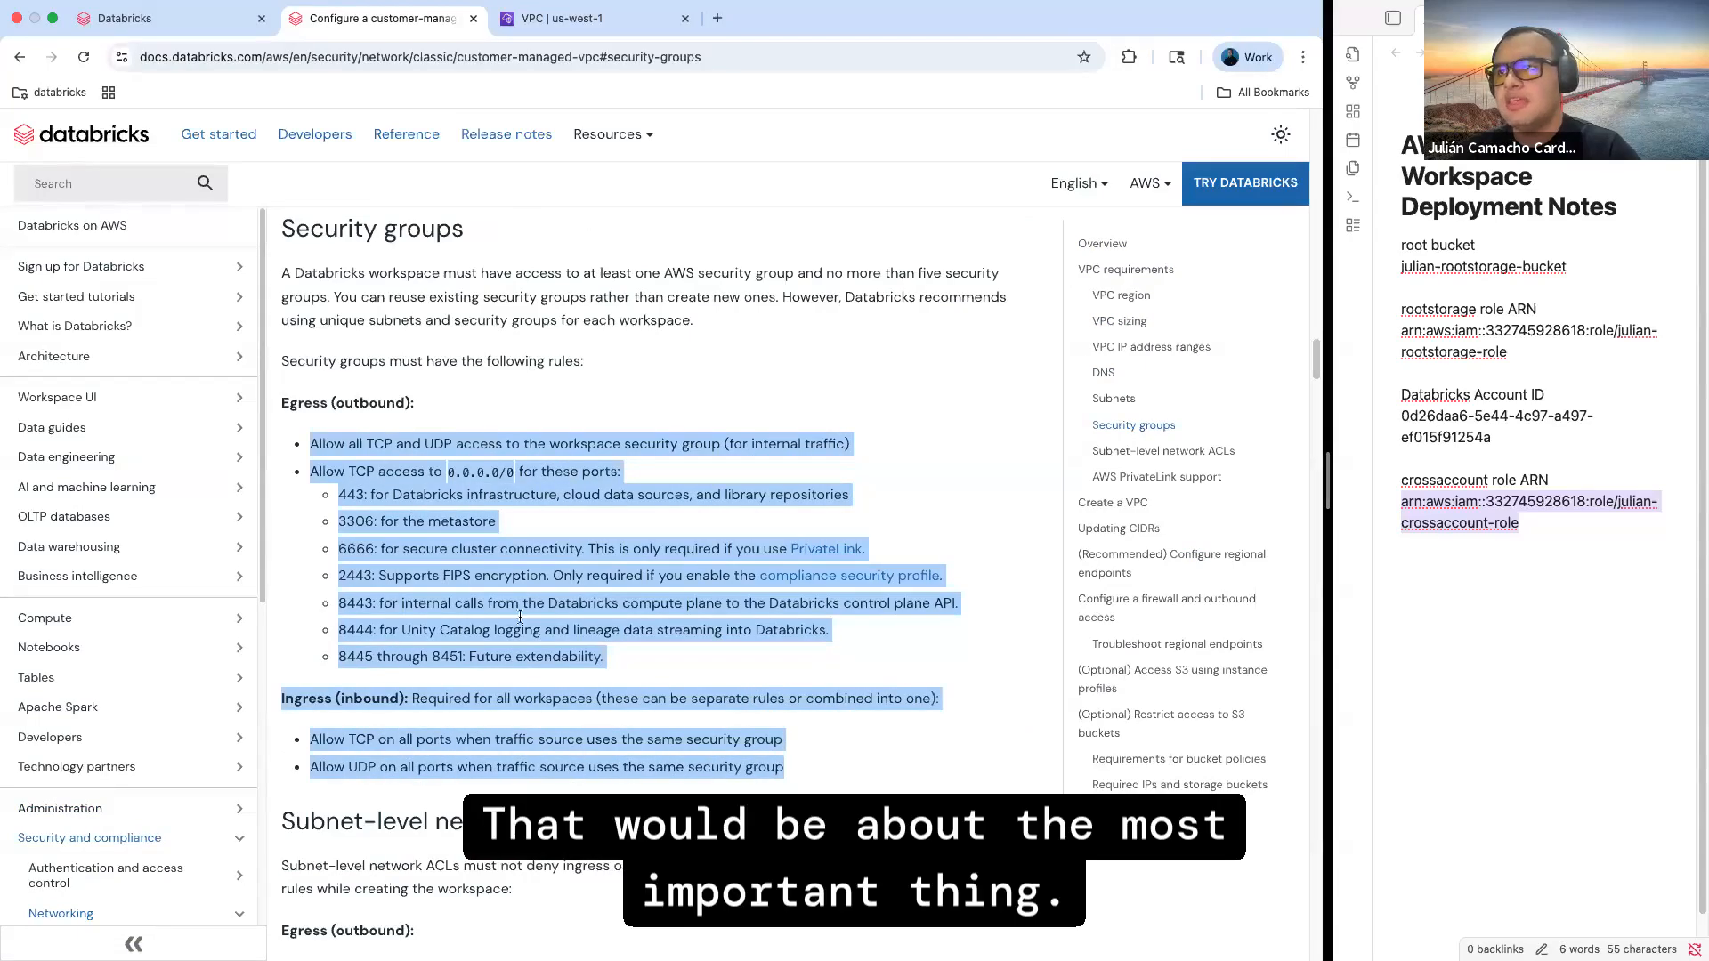
View the newly created VPC in AWS and copy its ID into the deployment notes under the heading "VPC ID"
{"action": "left_click", "coordinate": [564, 19]}
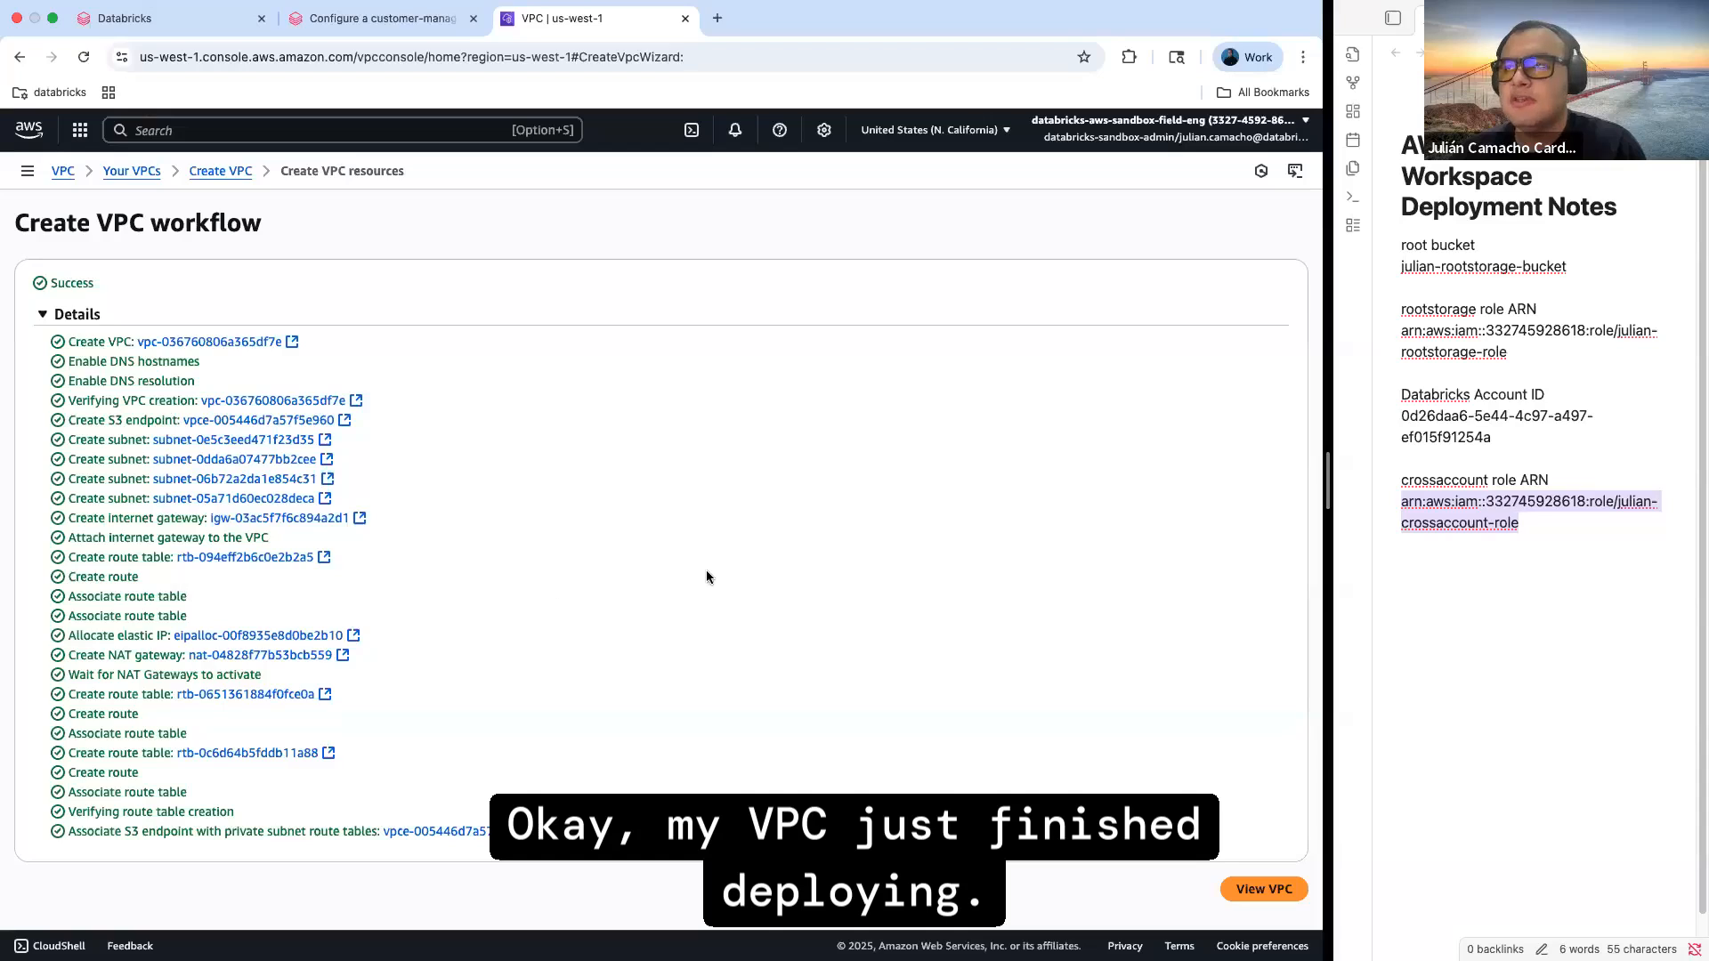
{"action": "left_click", "coordinate": [1257, 891]}
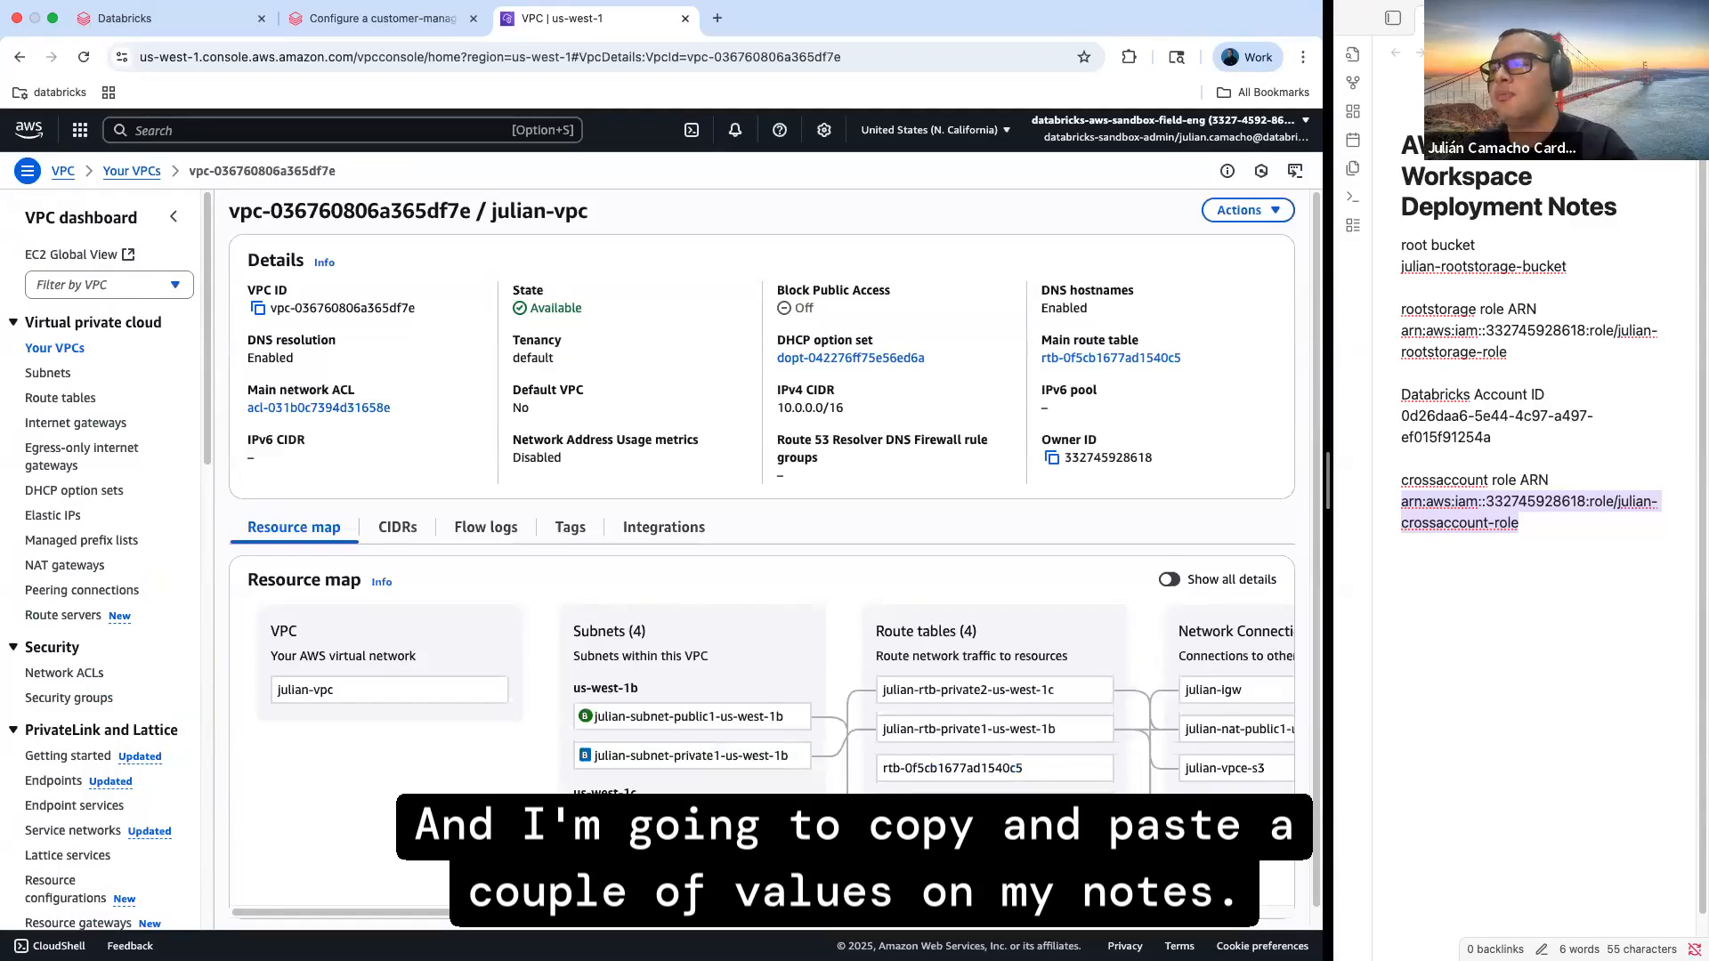
{"action": "left_click", "coordinate": [256, 308]}
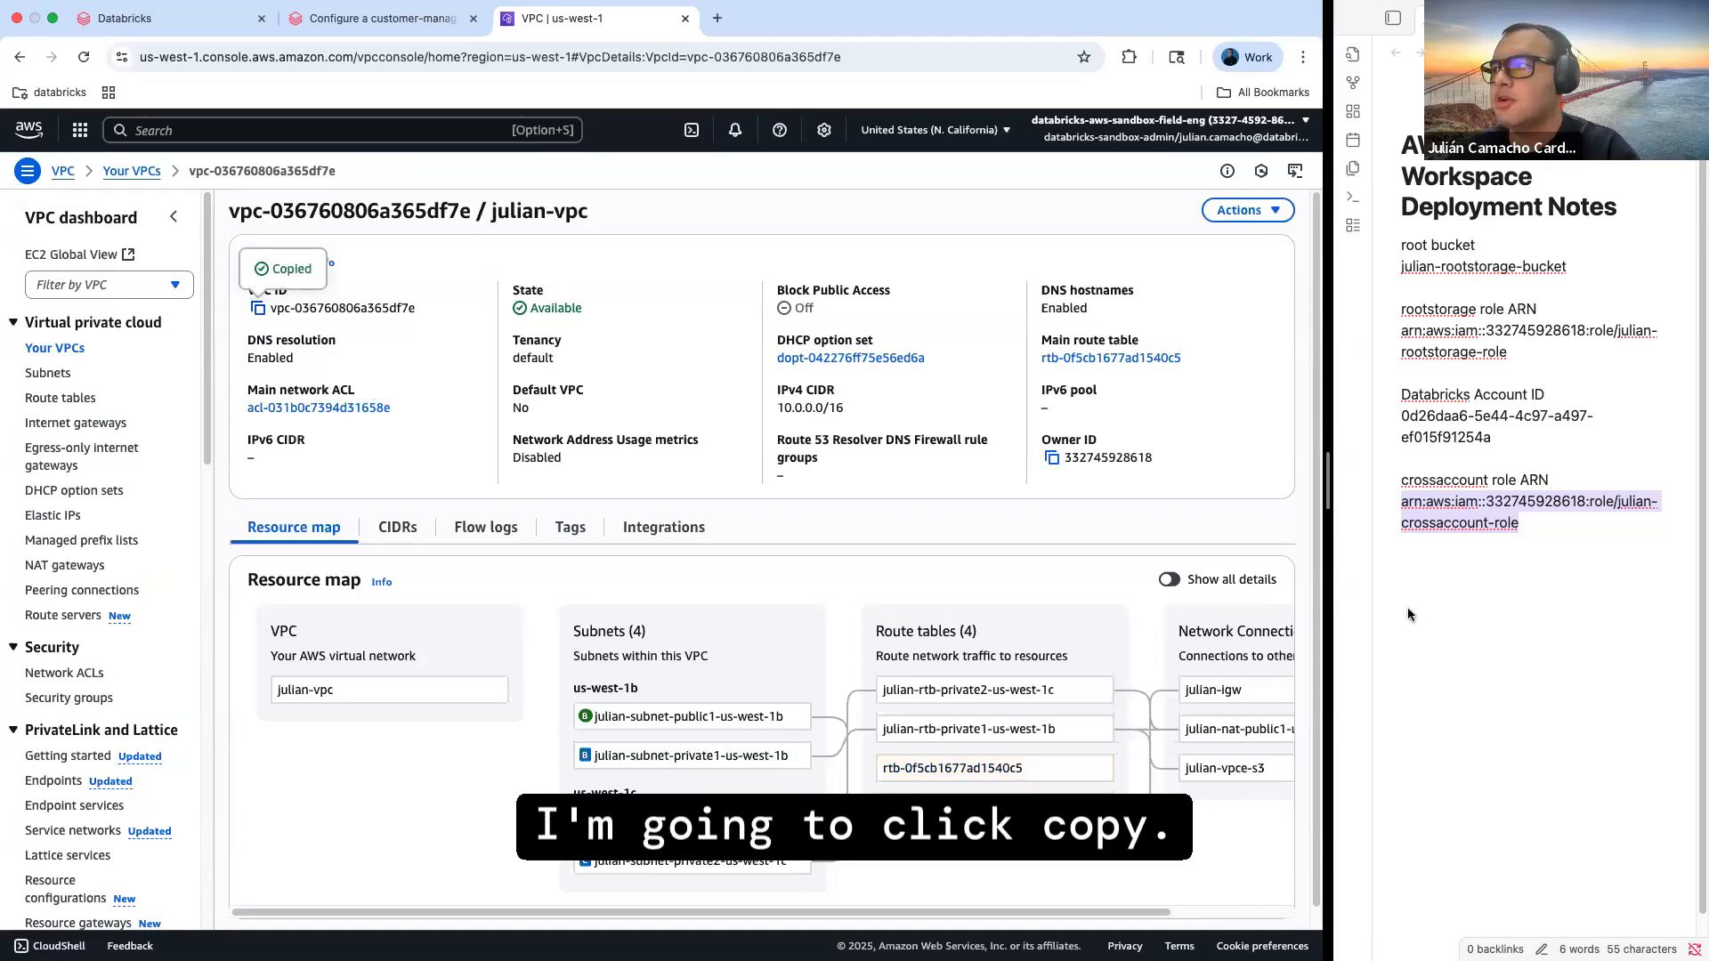
{"action": "left_click", "coordinate": [1509, 578]}
{"action": "key", "text": "Return"}
{"action": "key", "text": "Return"}
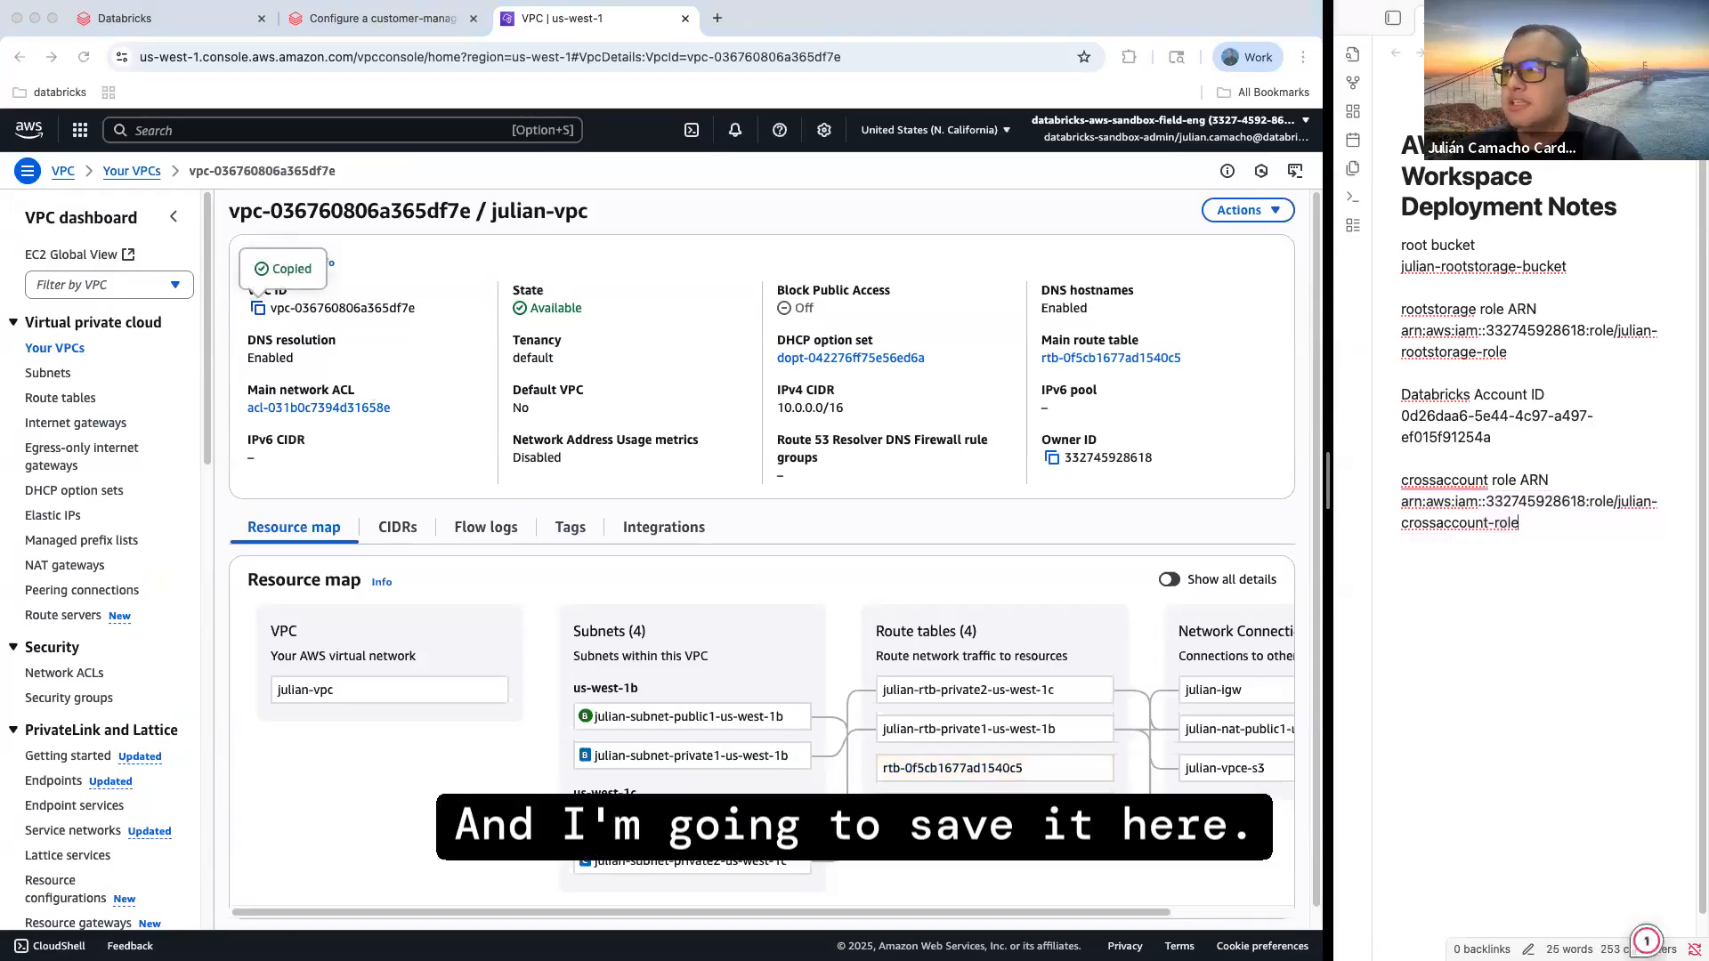
{"action": "key", "text": "Caps_Lock"}
{"action": "type", "text": "VPC ID"}
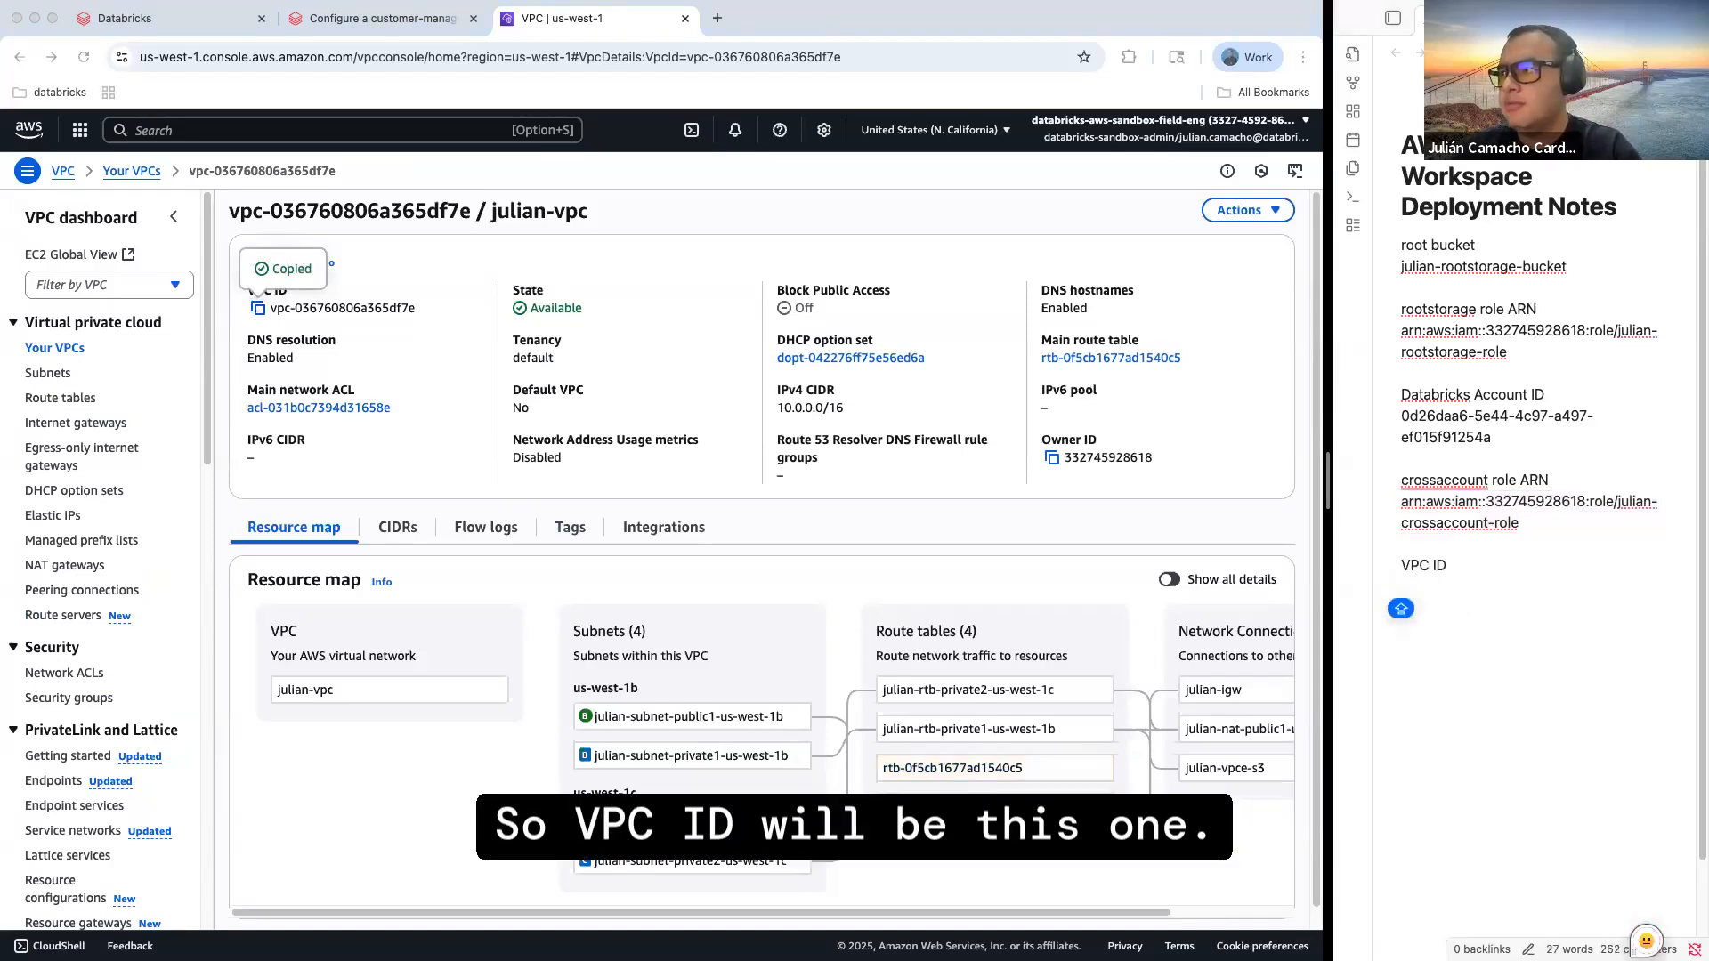
{"action": "key", "text": "super+v"}
{"action": "key", "text": "Return"}
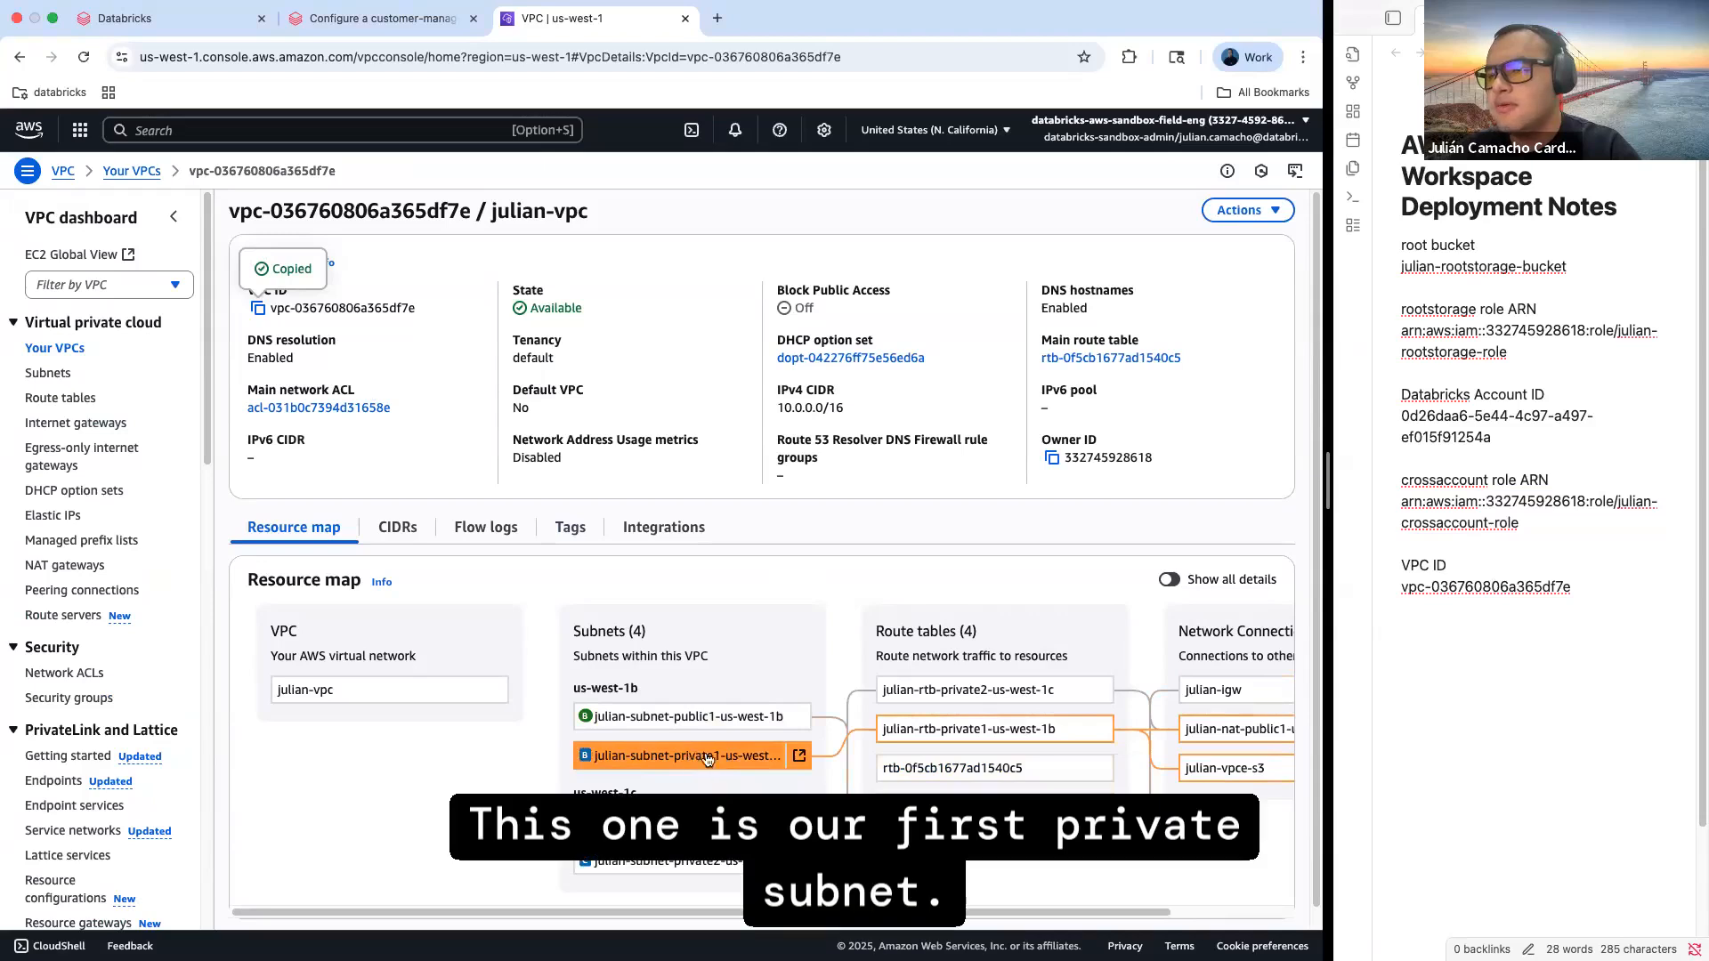
Open the first and second private subnets from the VPC's resource map in separate tabs and view the first one
{"action": "left_click", "coordinate": [799, 757]}
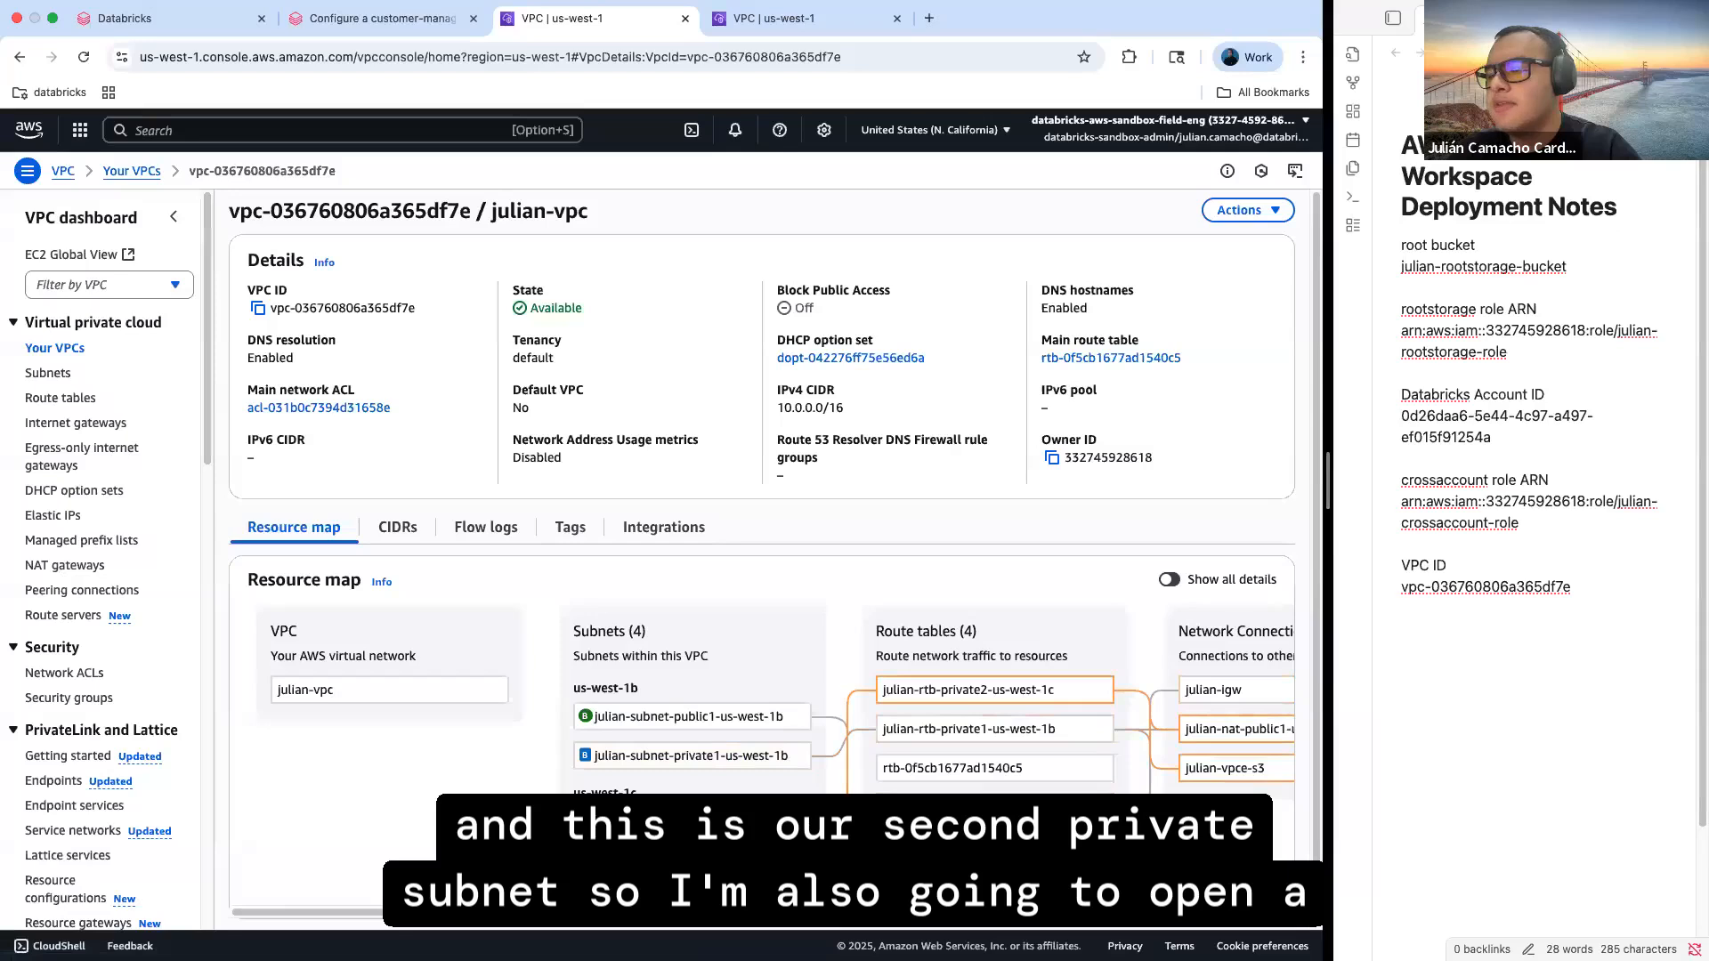
{"action": "left_click", "coordinate": [796, 859], "text": "super"}
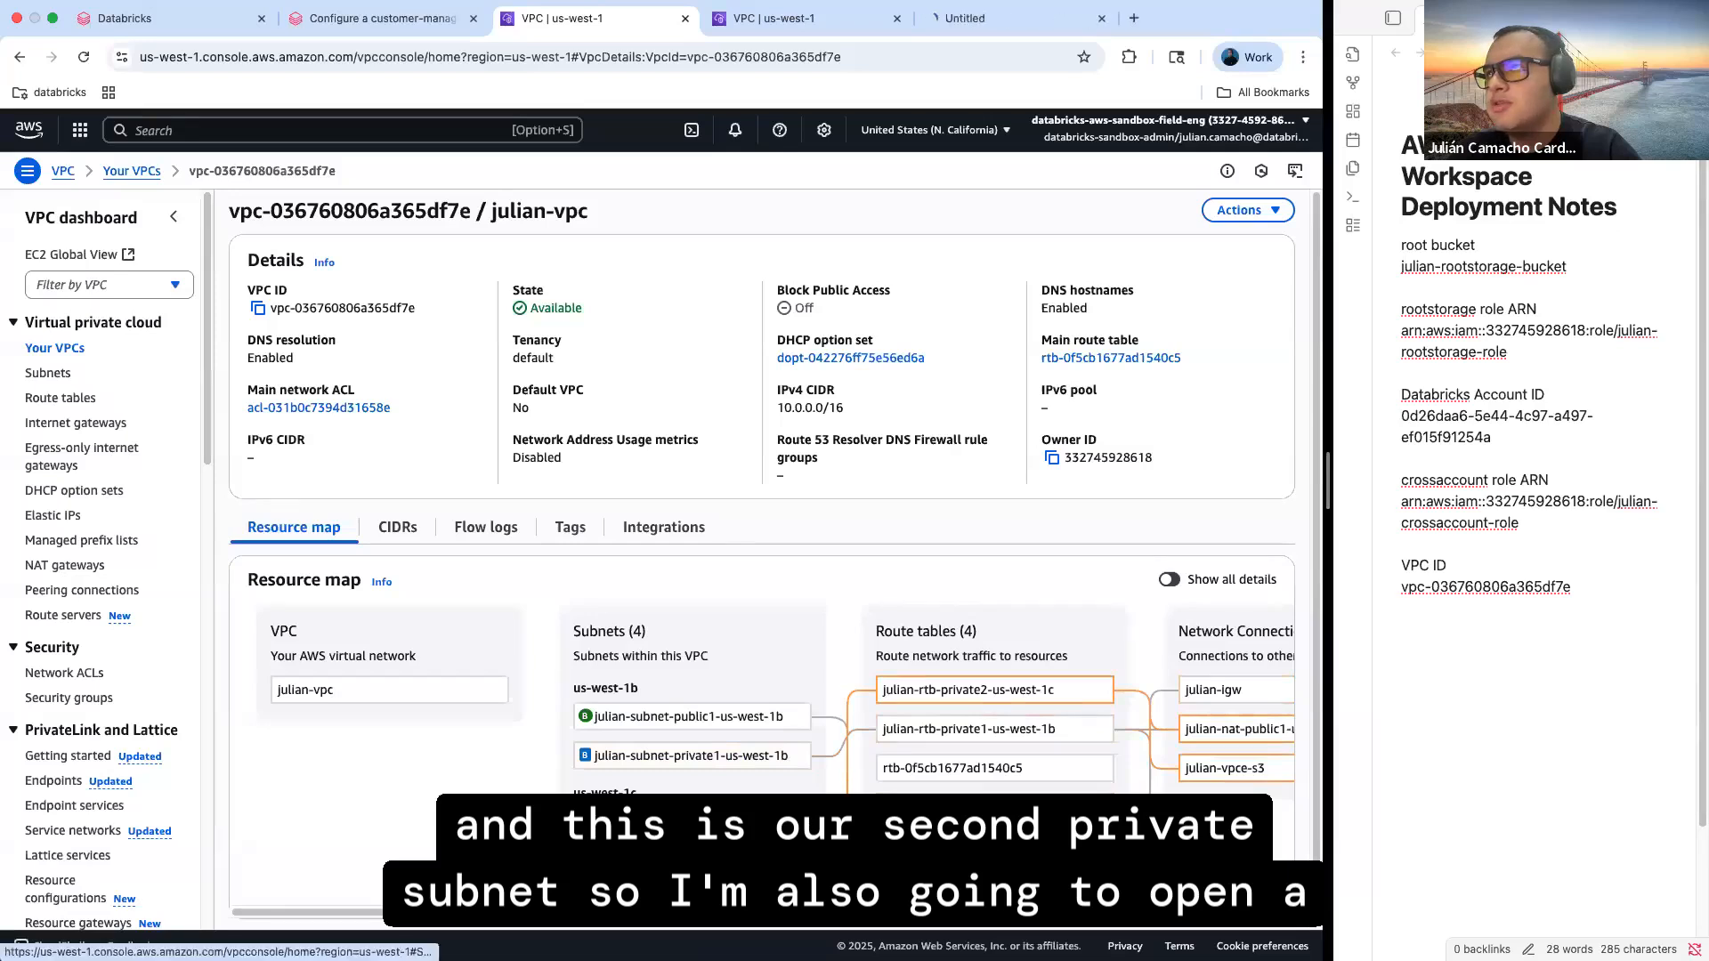
{"action": "left_click", "coordinate": [801, 18]}
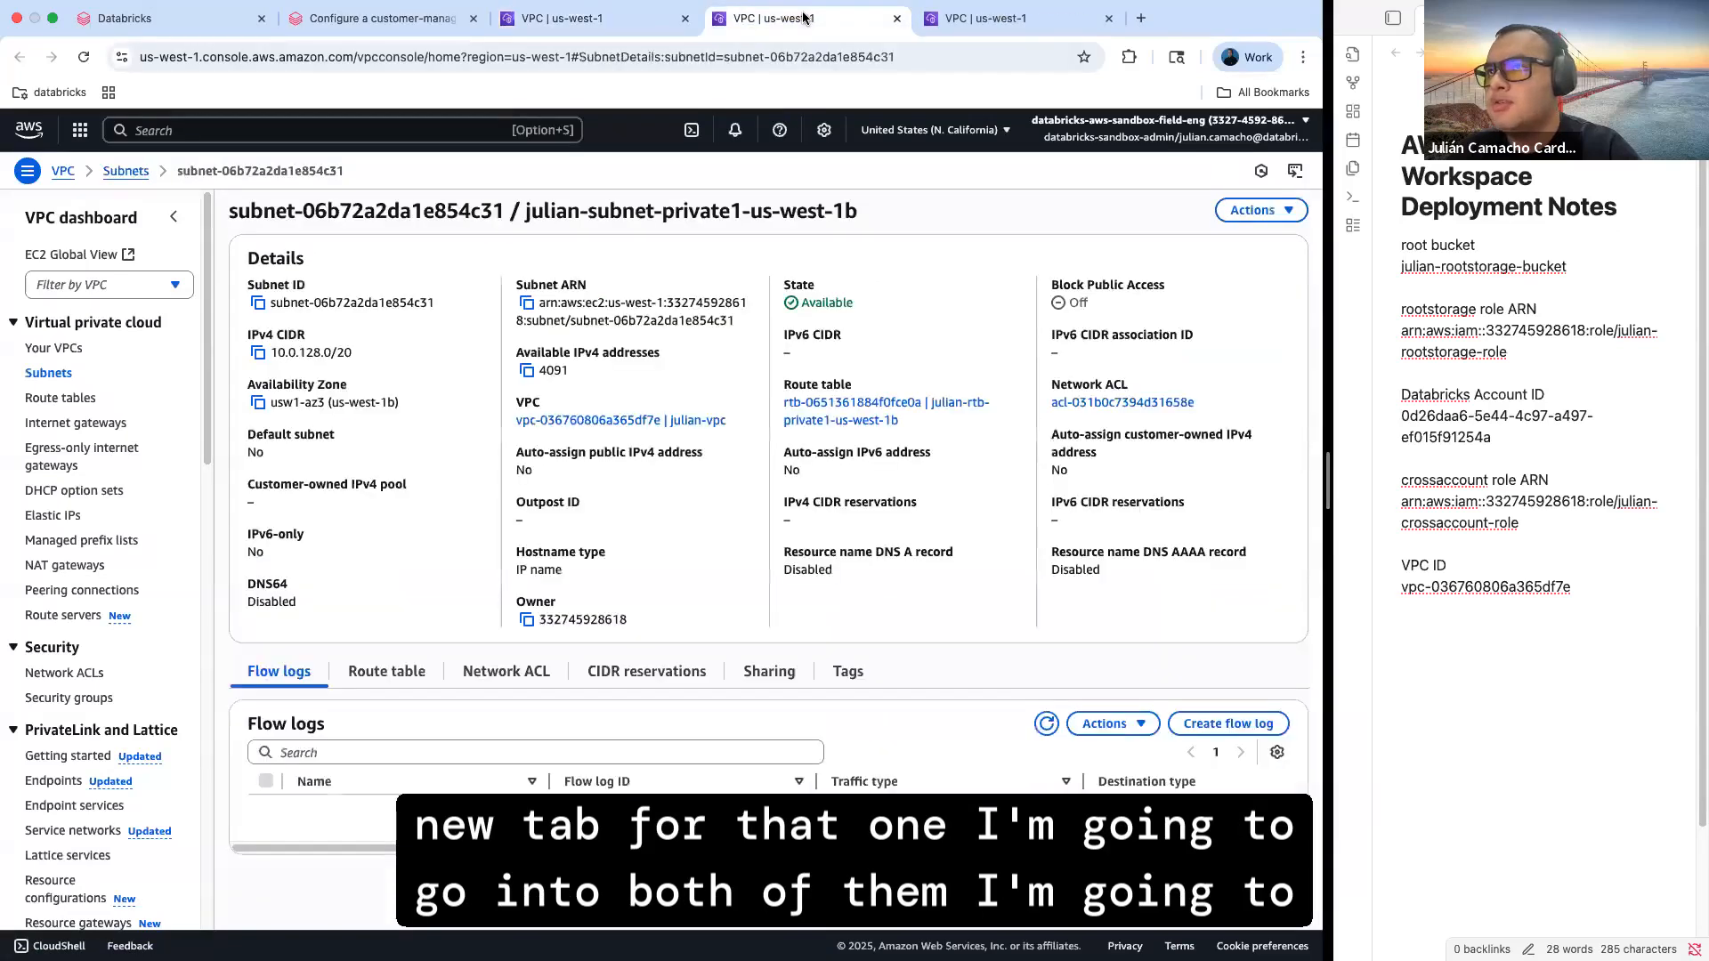
Copy the first private subnet's ID into the deployment notes under the heading "private subnet 1"
{"action": "left_click", "coordinate": [258, 304]}
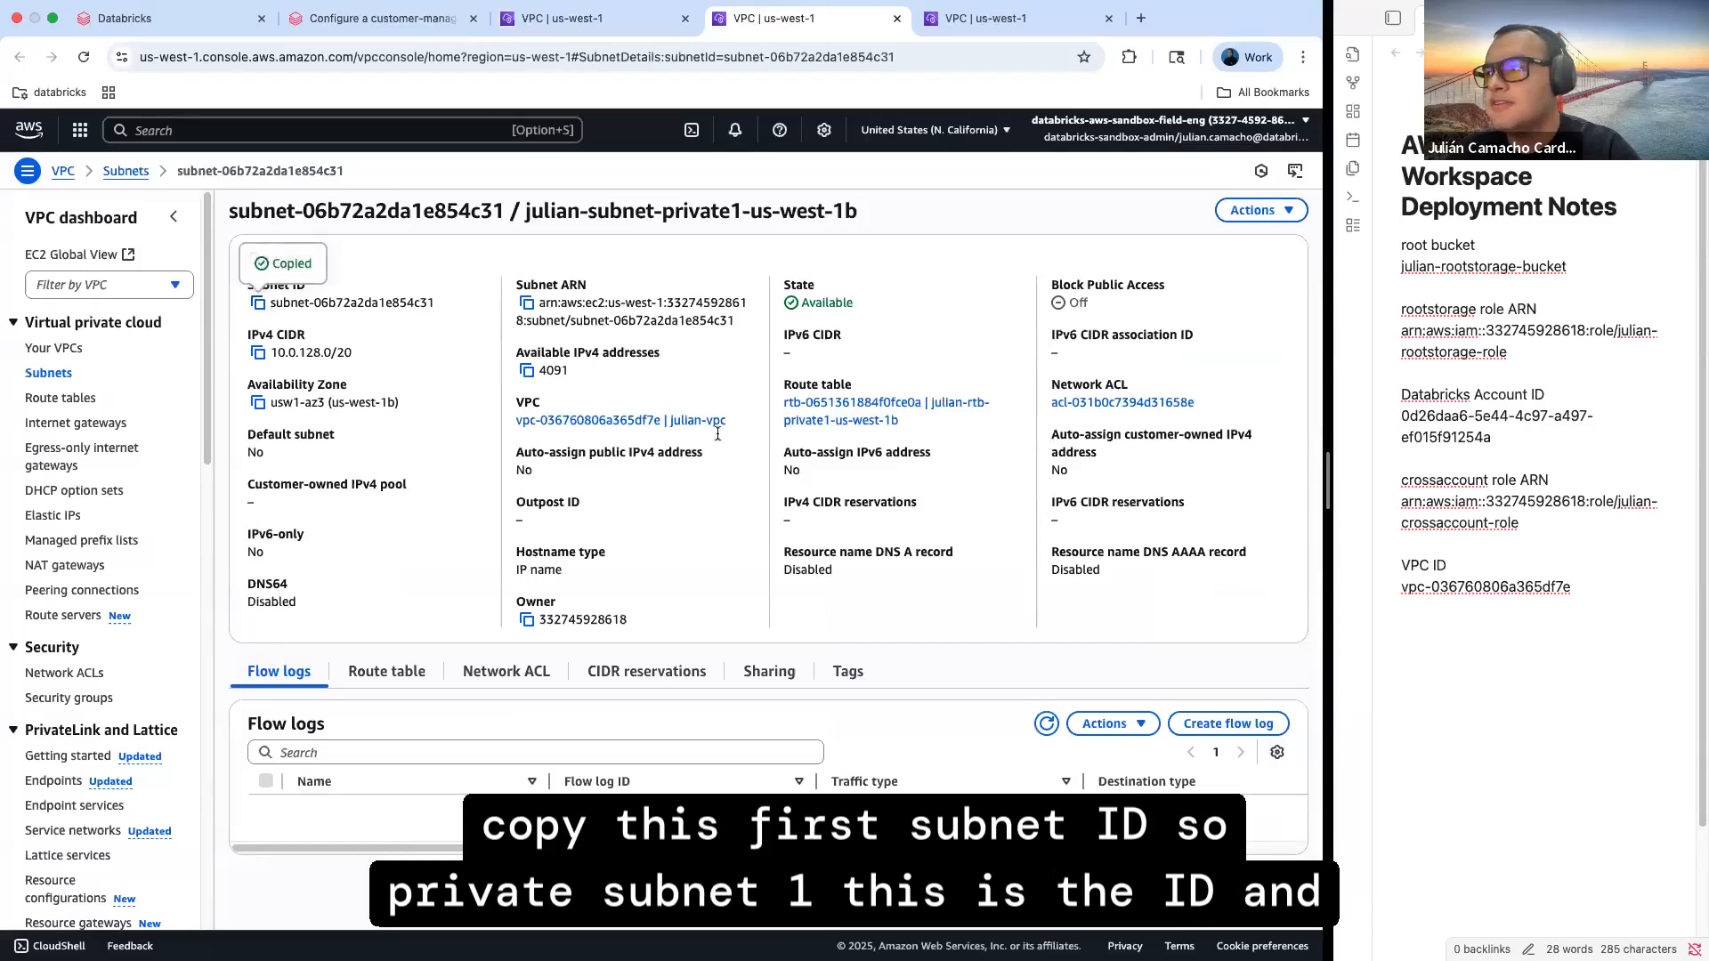
{"action": "left_click", "coordinate": [1444, 647]}
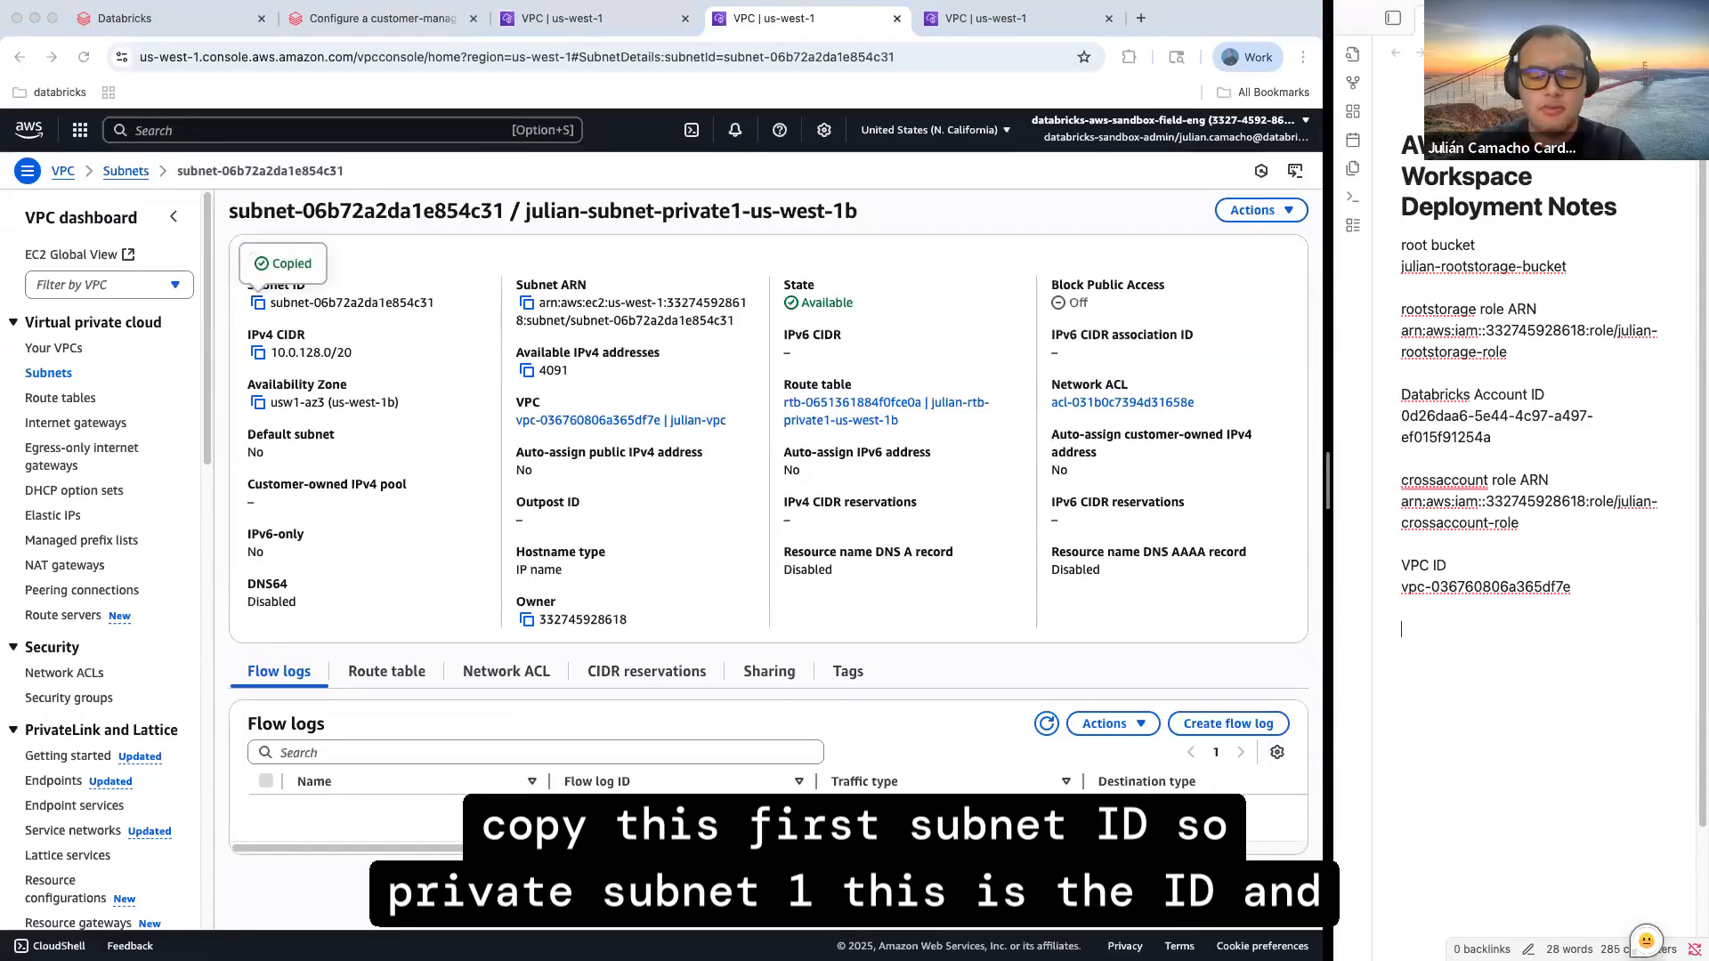
{"action": "type", "text": "private sub"}
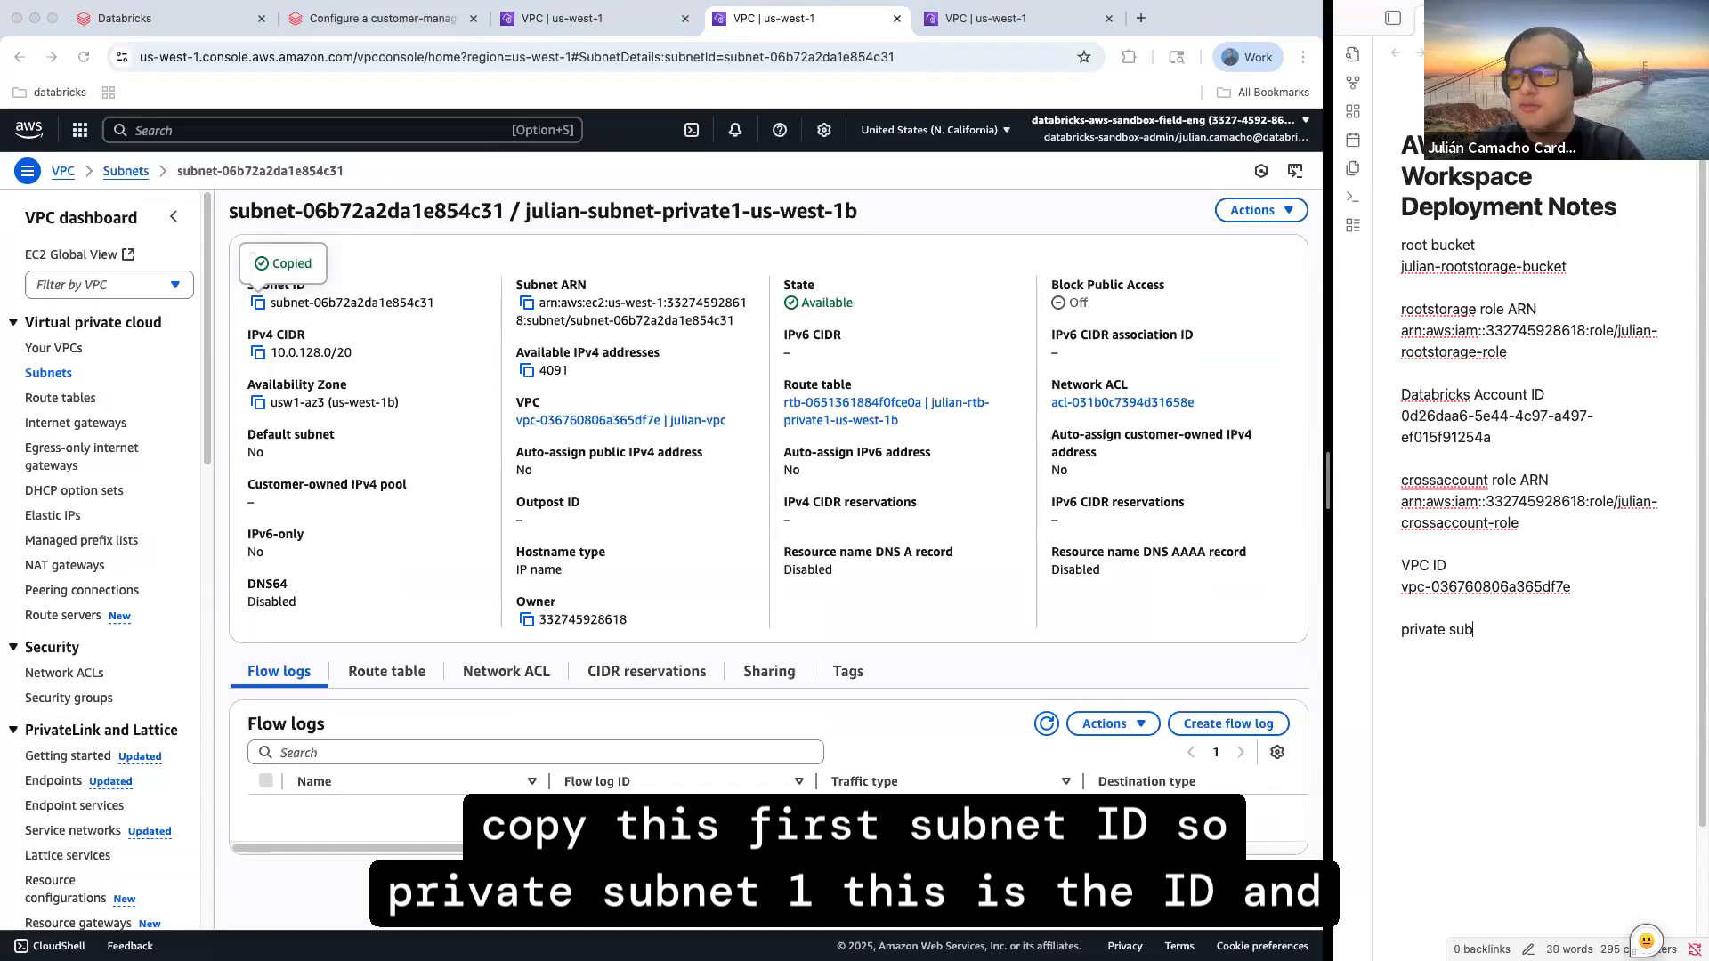
{"action": "type", "text": "net 1"}
{"action": "key", "text": "Return"}
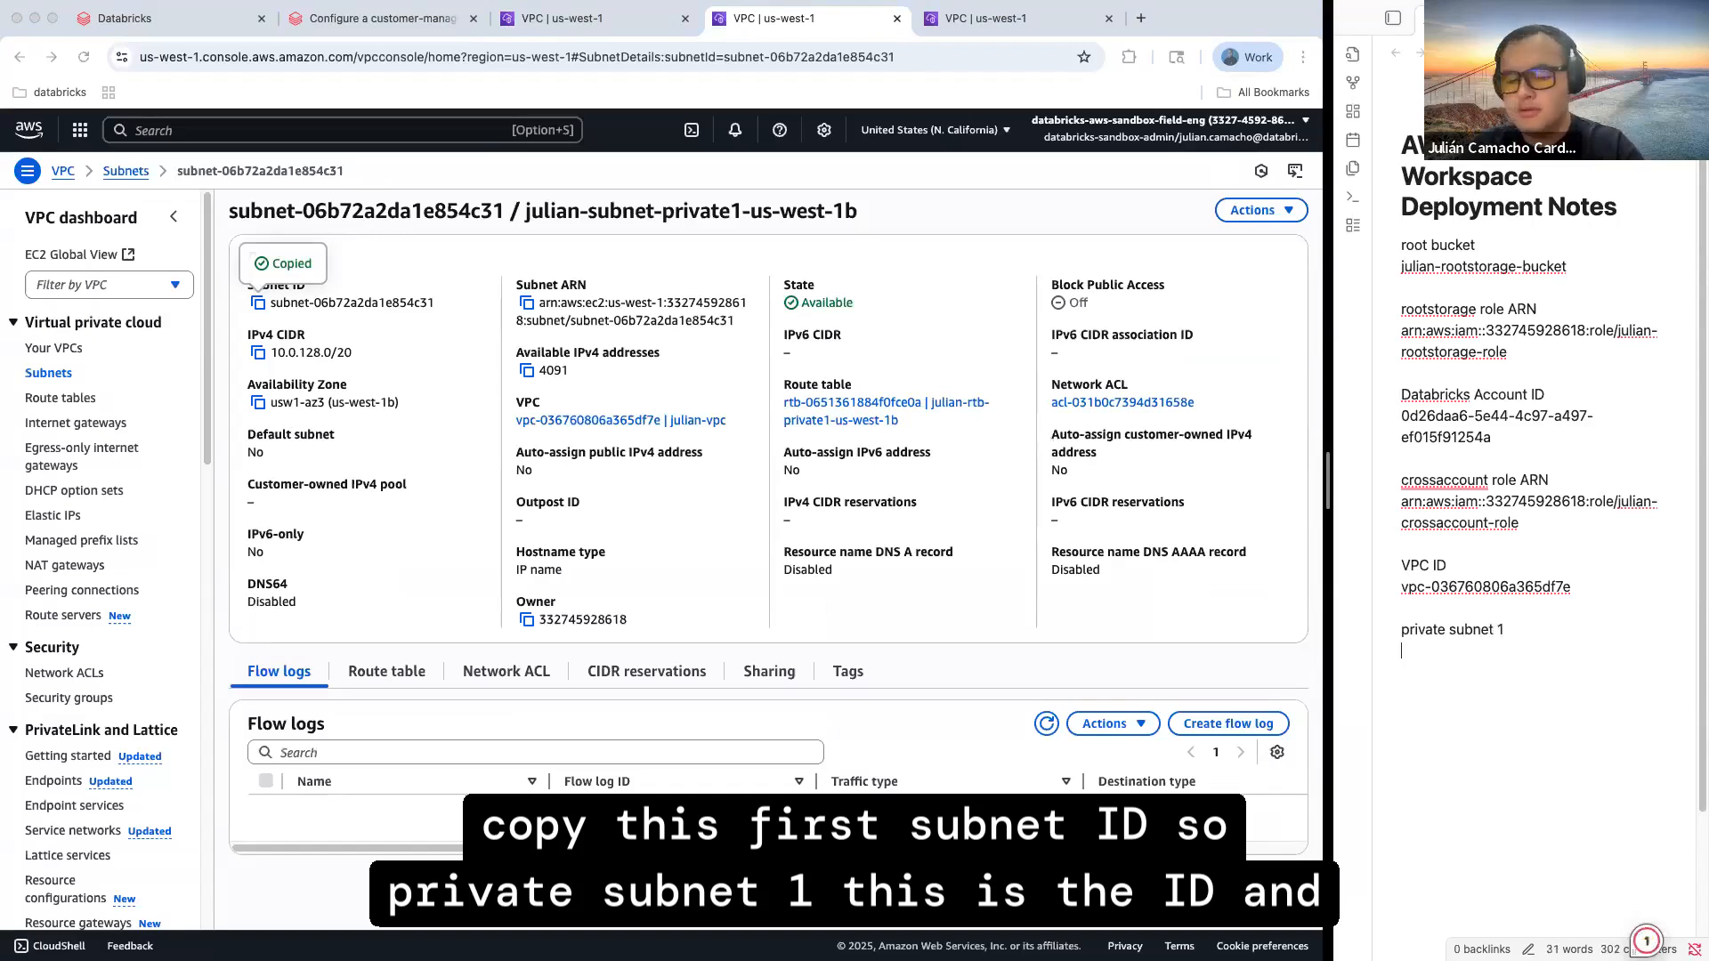
{"action": "key", "text": "super+v"}
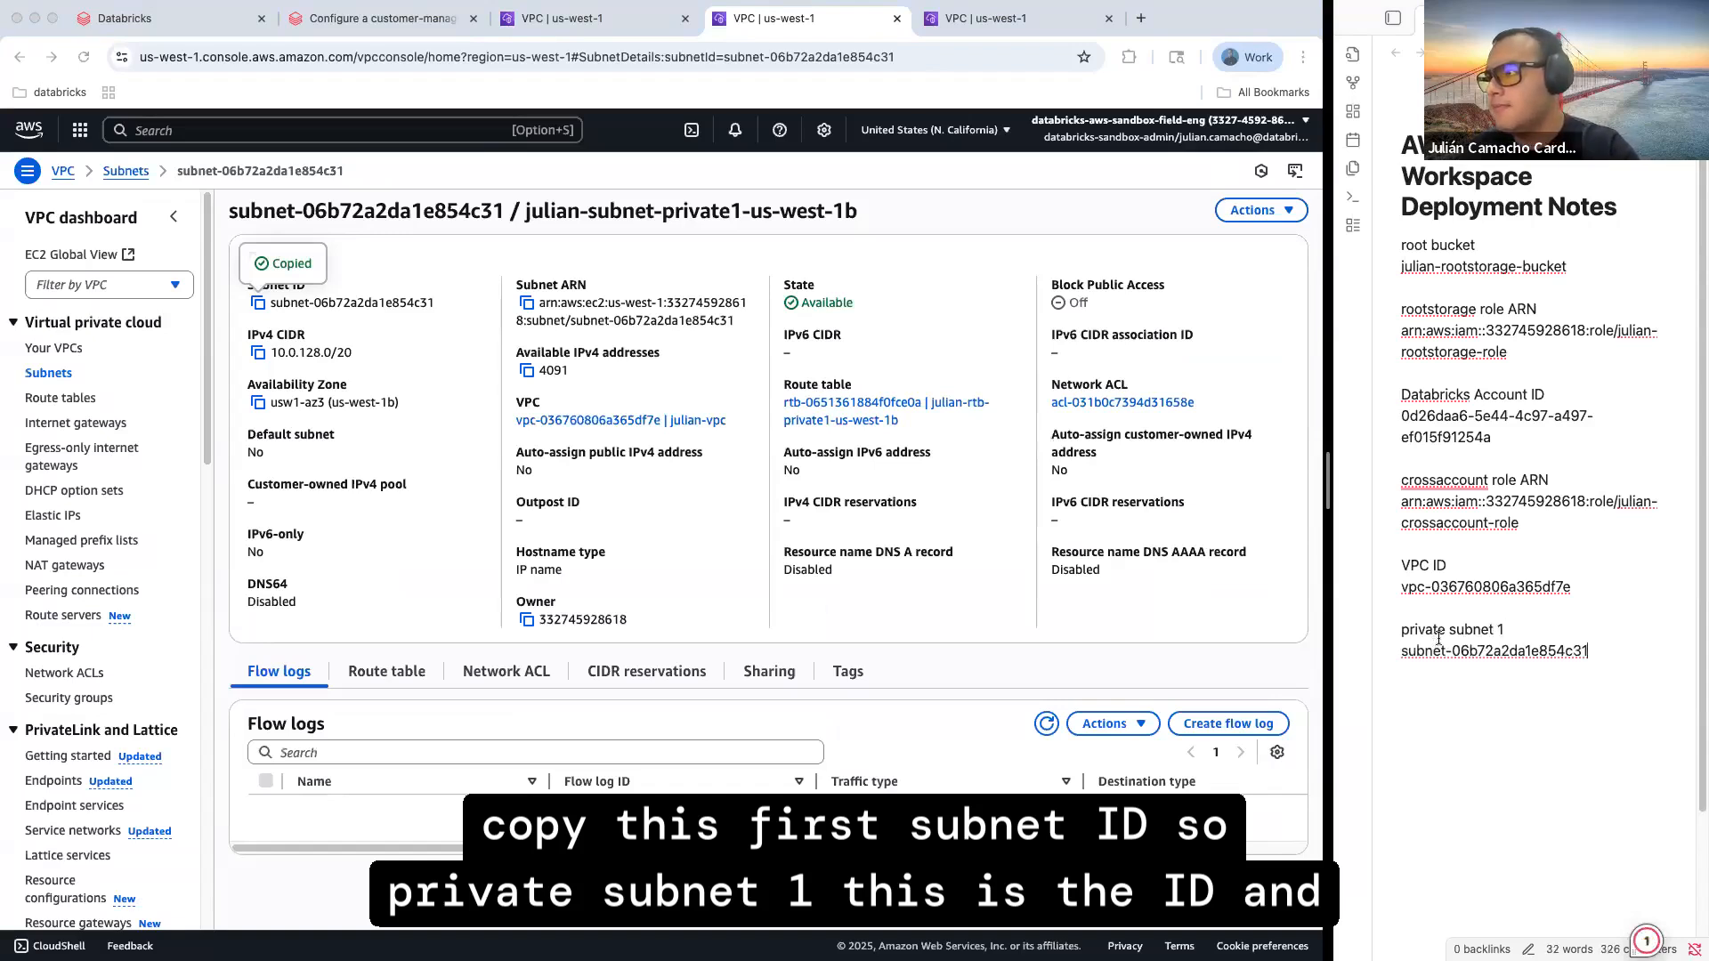
{"action": "key", "text": "Return"}
{"action": "key", "text": "Return"}
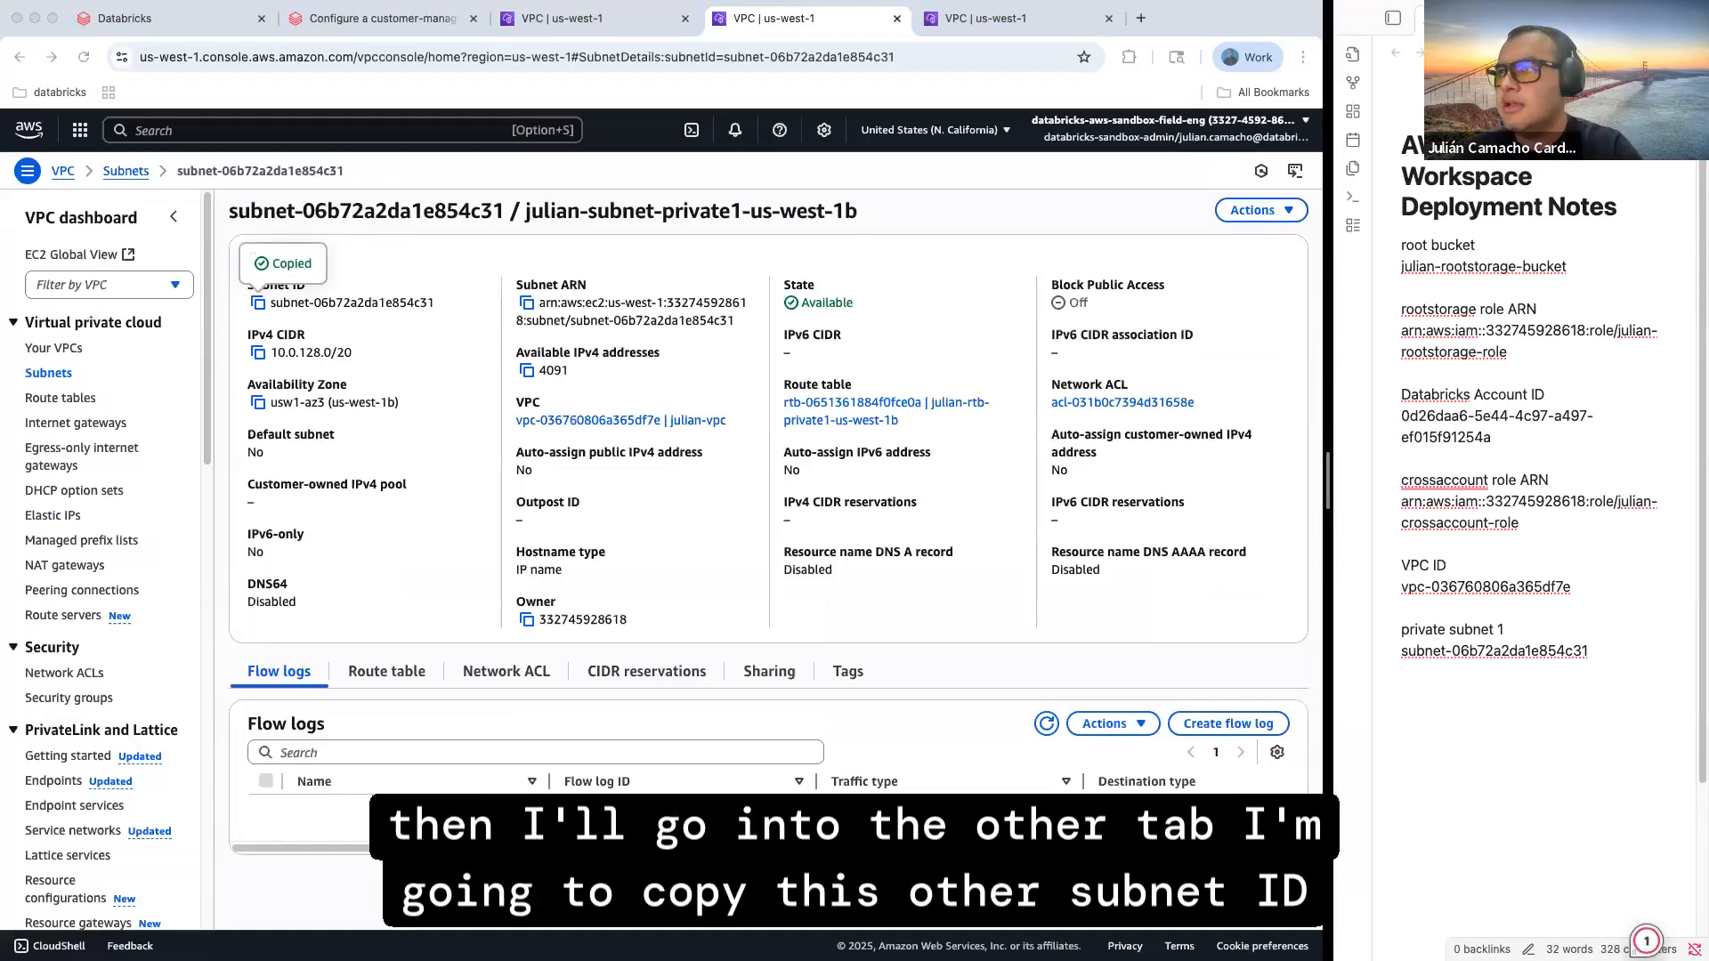
Copy the second private subnet's ID into the notes under "private subnet 2", and close both subnet tabs
{"action": "left_click", "coordinate": [1024, 30]}
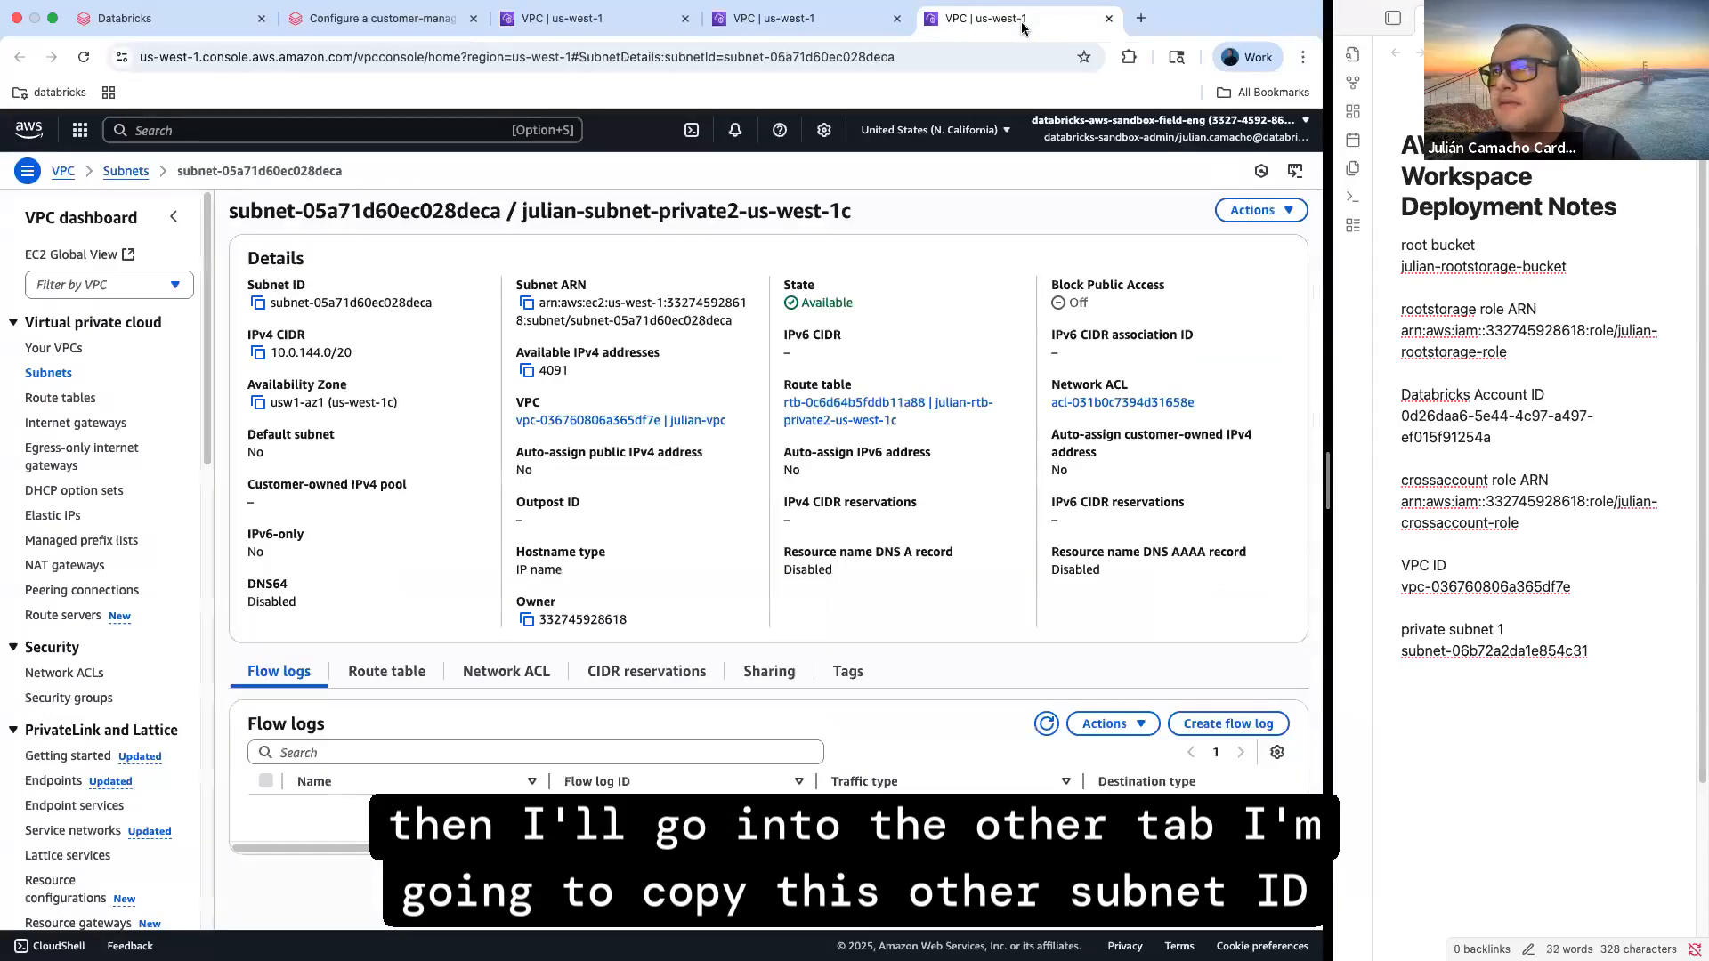
{"action": "left_click", "coordinate": [259, 306]}
{"action": "left_click", "coordinate": [1465, 729]}
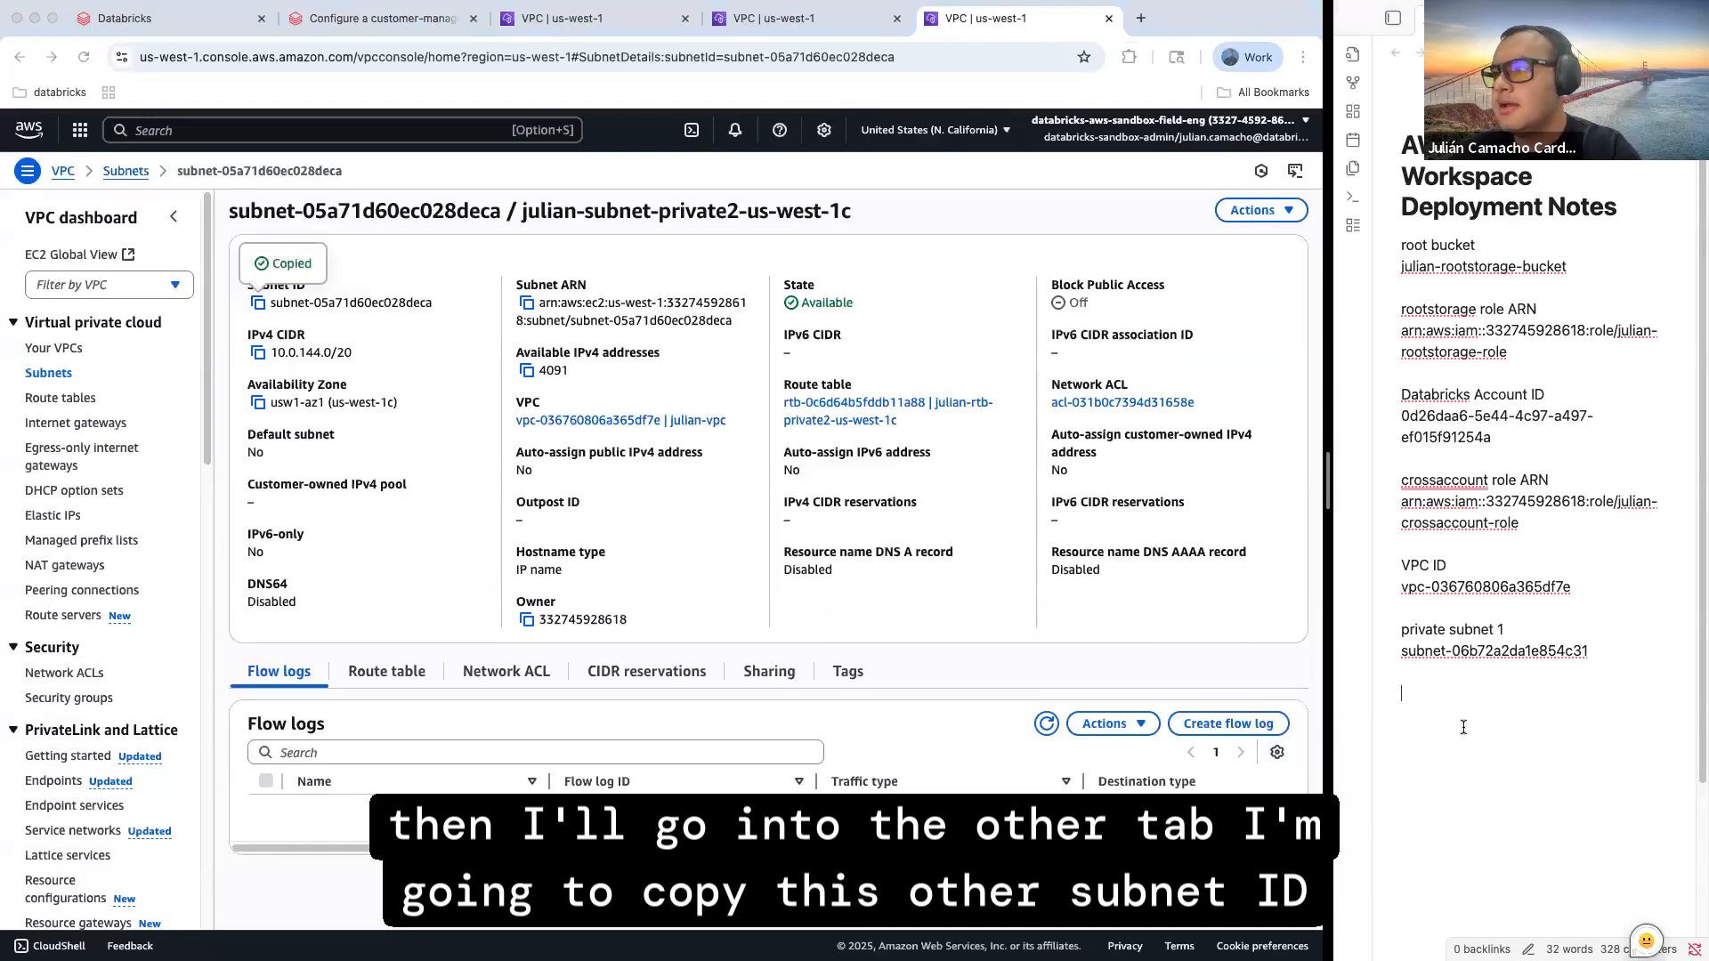
{"action": "type", "text": "private subnet 2"}
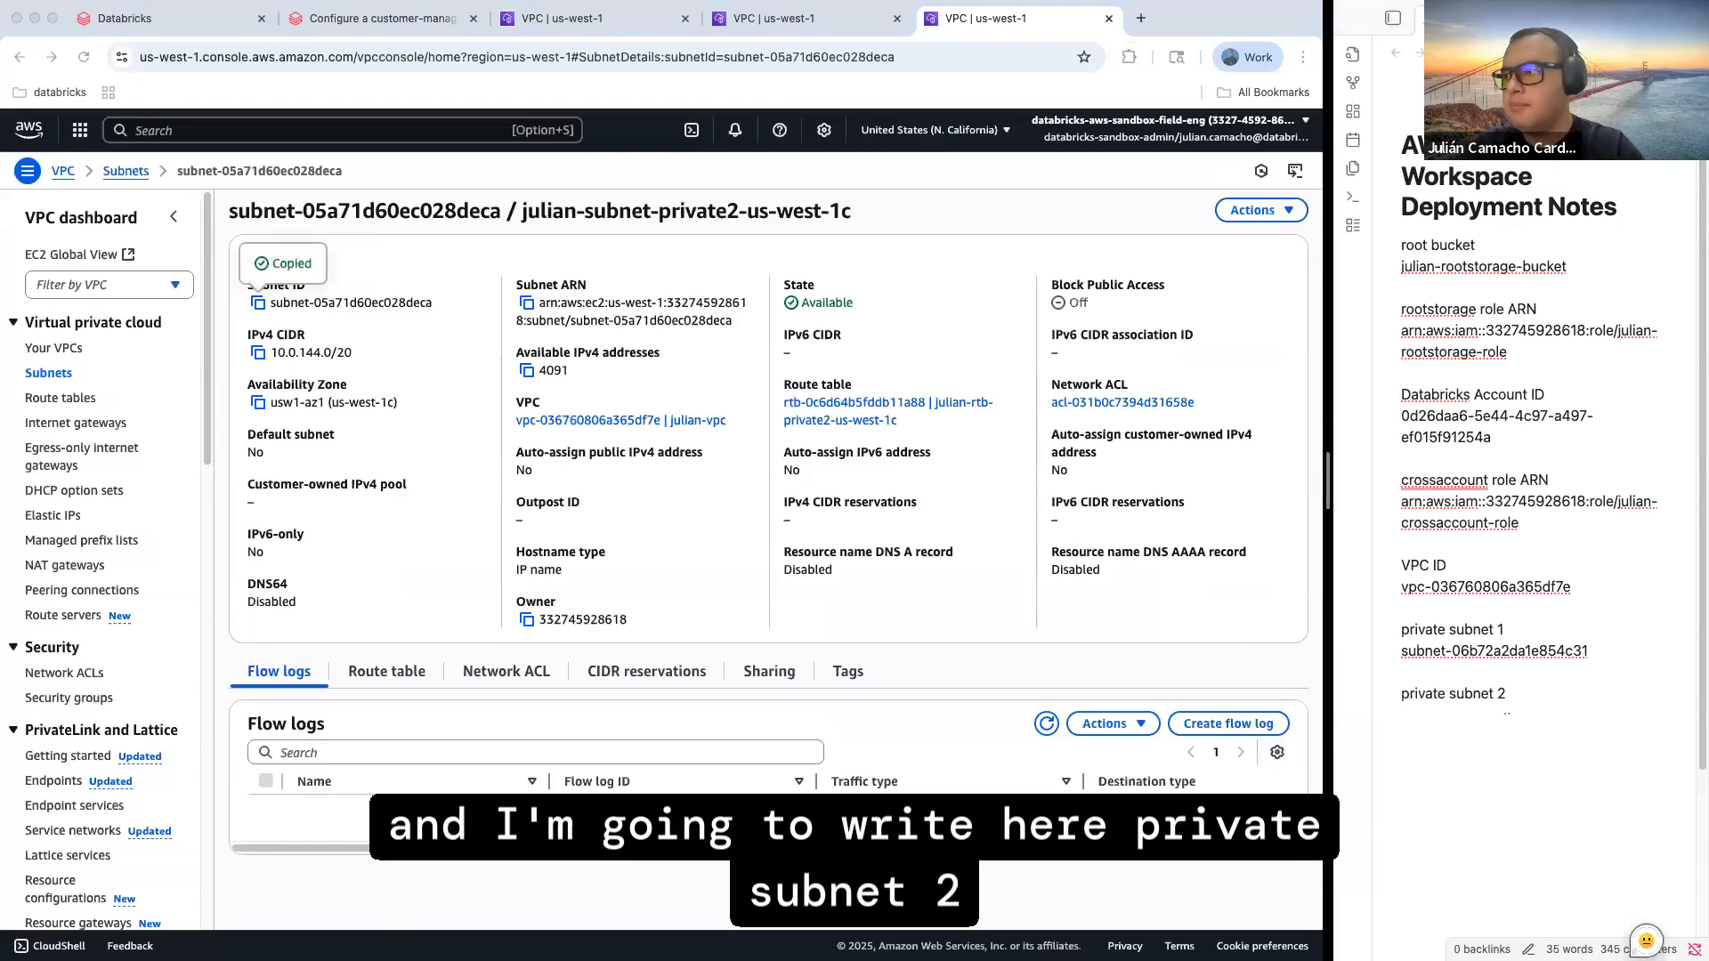
{"action": "key", "text": "Return"}
{"action": "key", "text": "super+v"}
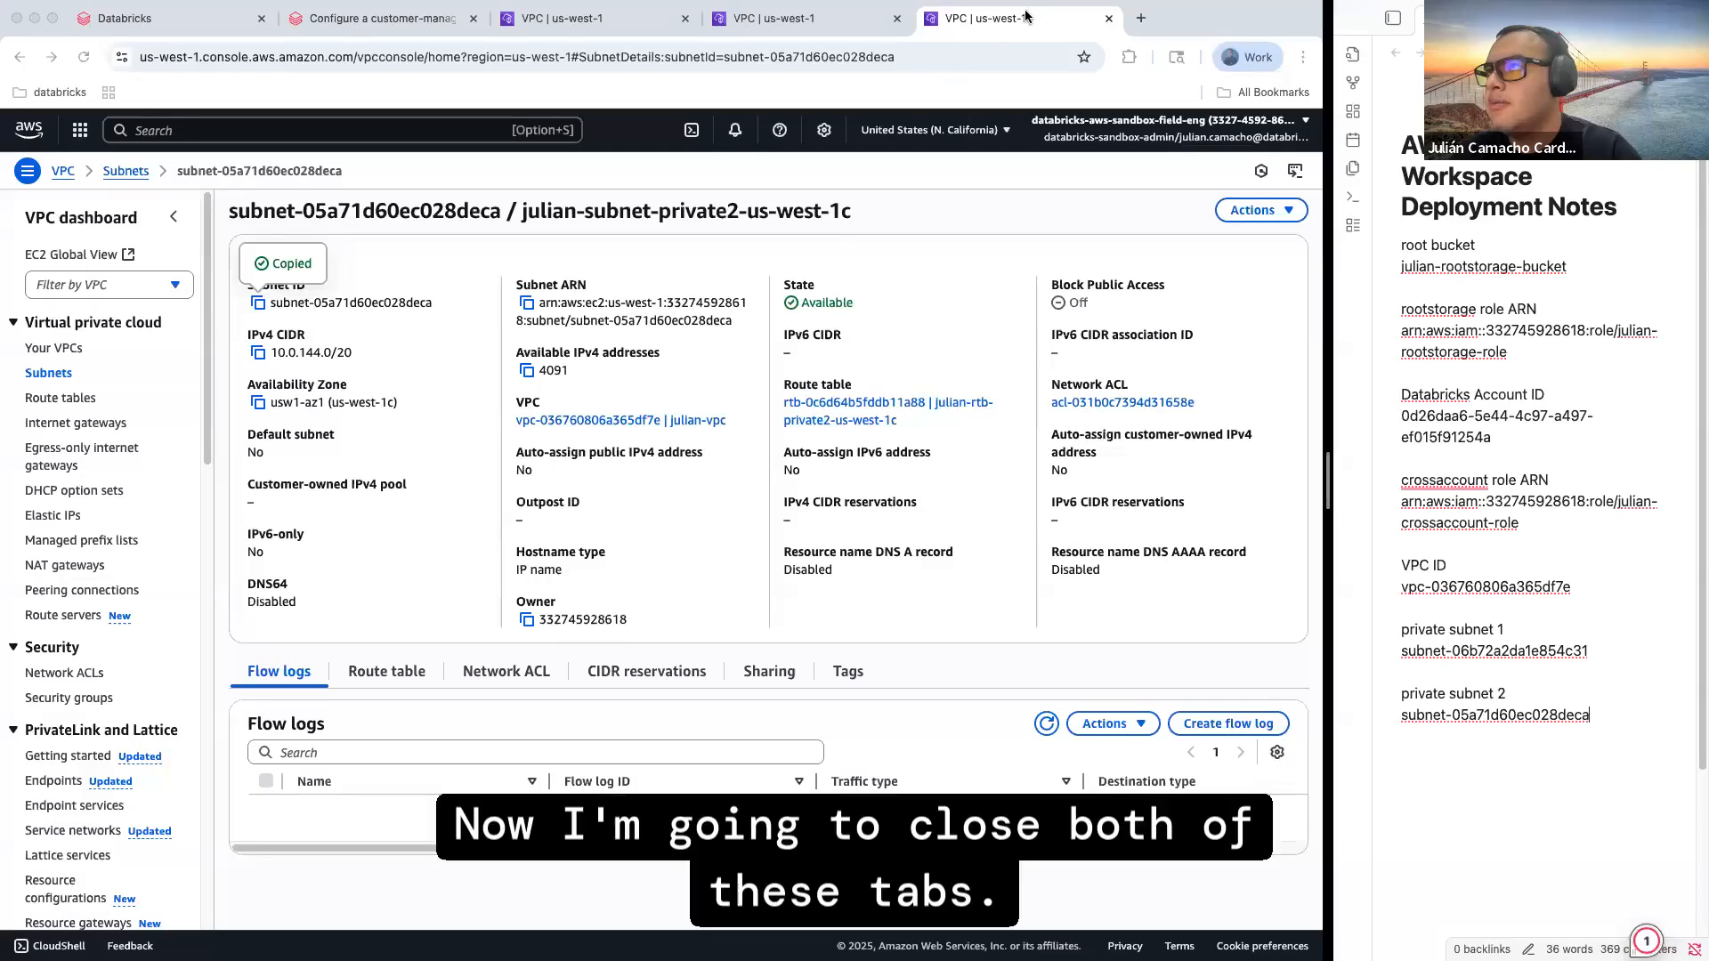
{"action": "key", "text": "super+w"}
{"action": "key", "text": "super+w"}
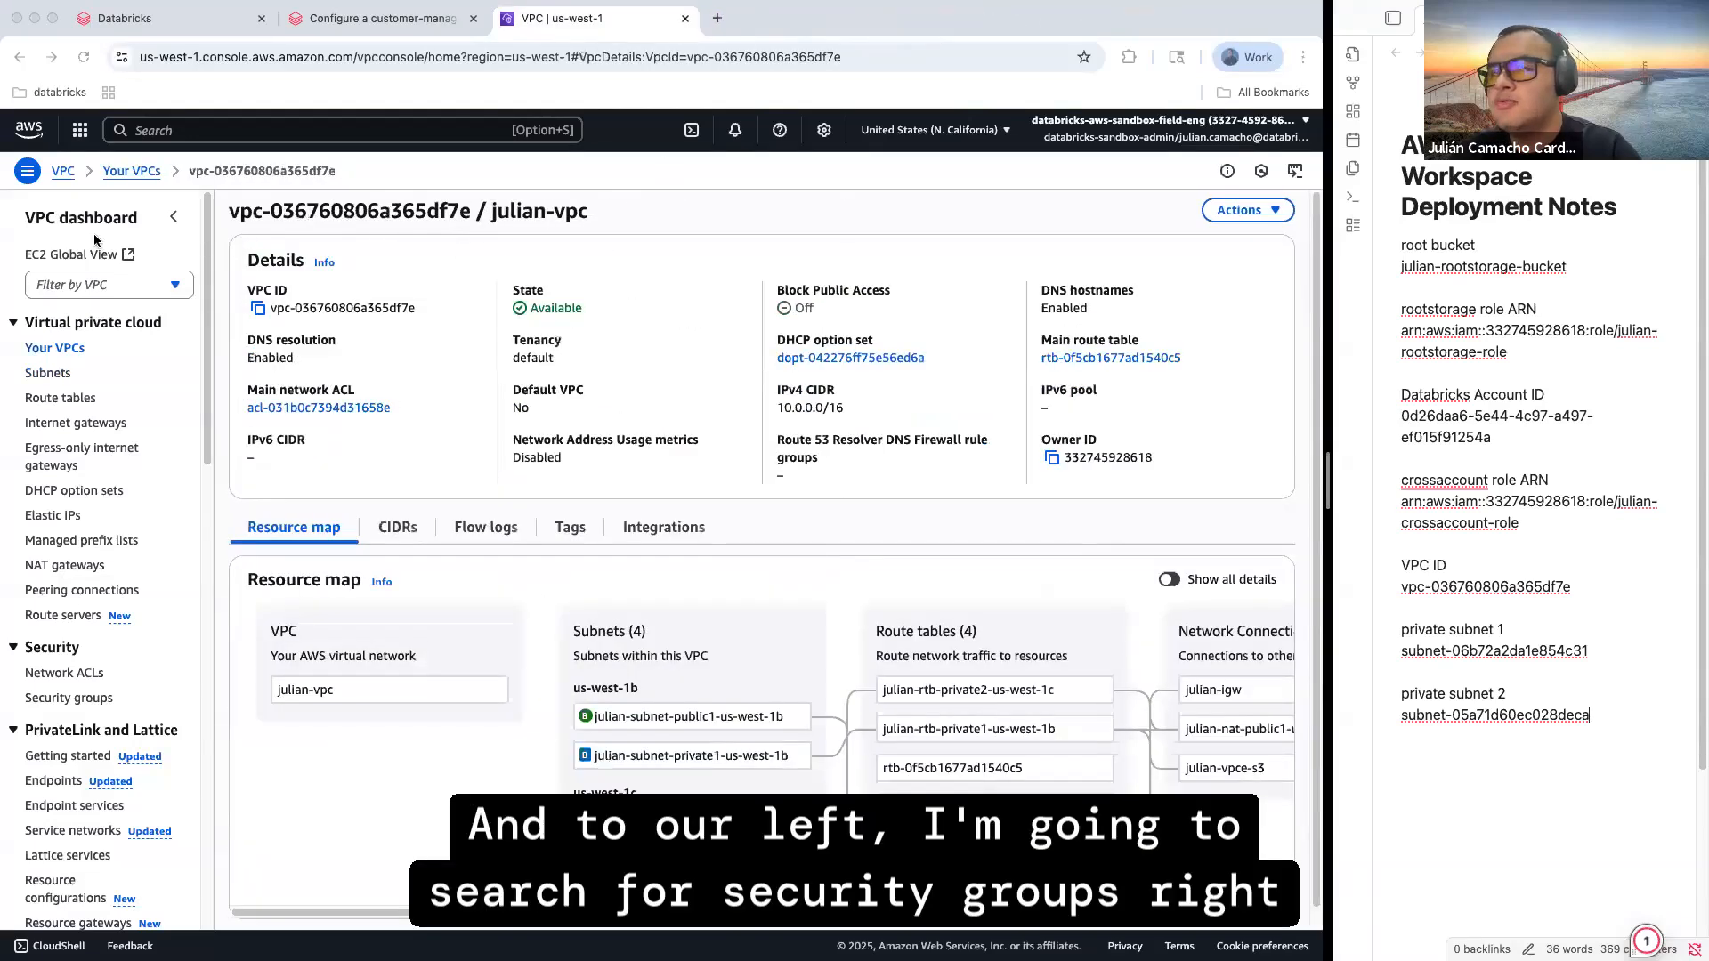
Filter the AWS security groups by the noted VPC ID vpc-036760806a365df7e and select the VPC's default security group
{"action": "left_click", "coordinate": [55, 699]}
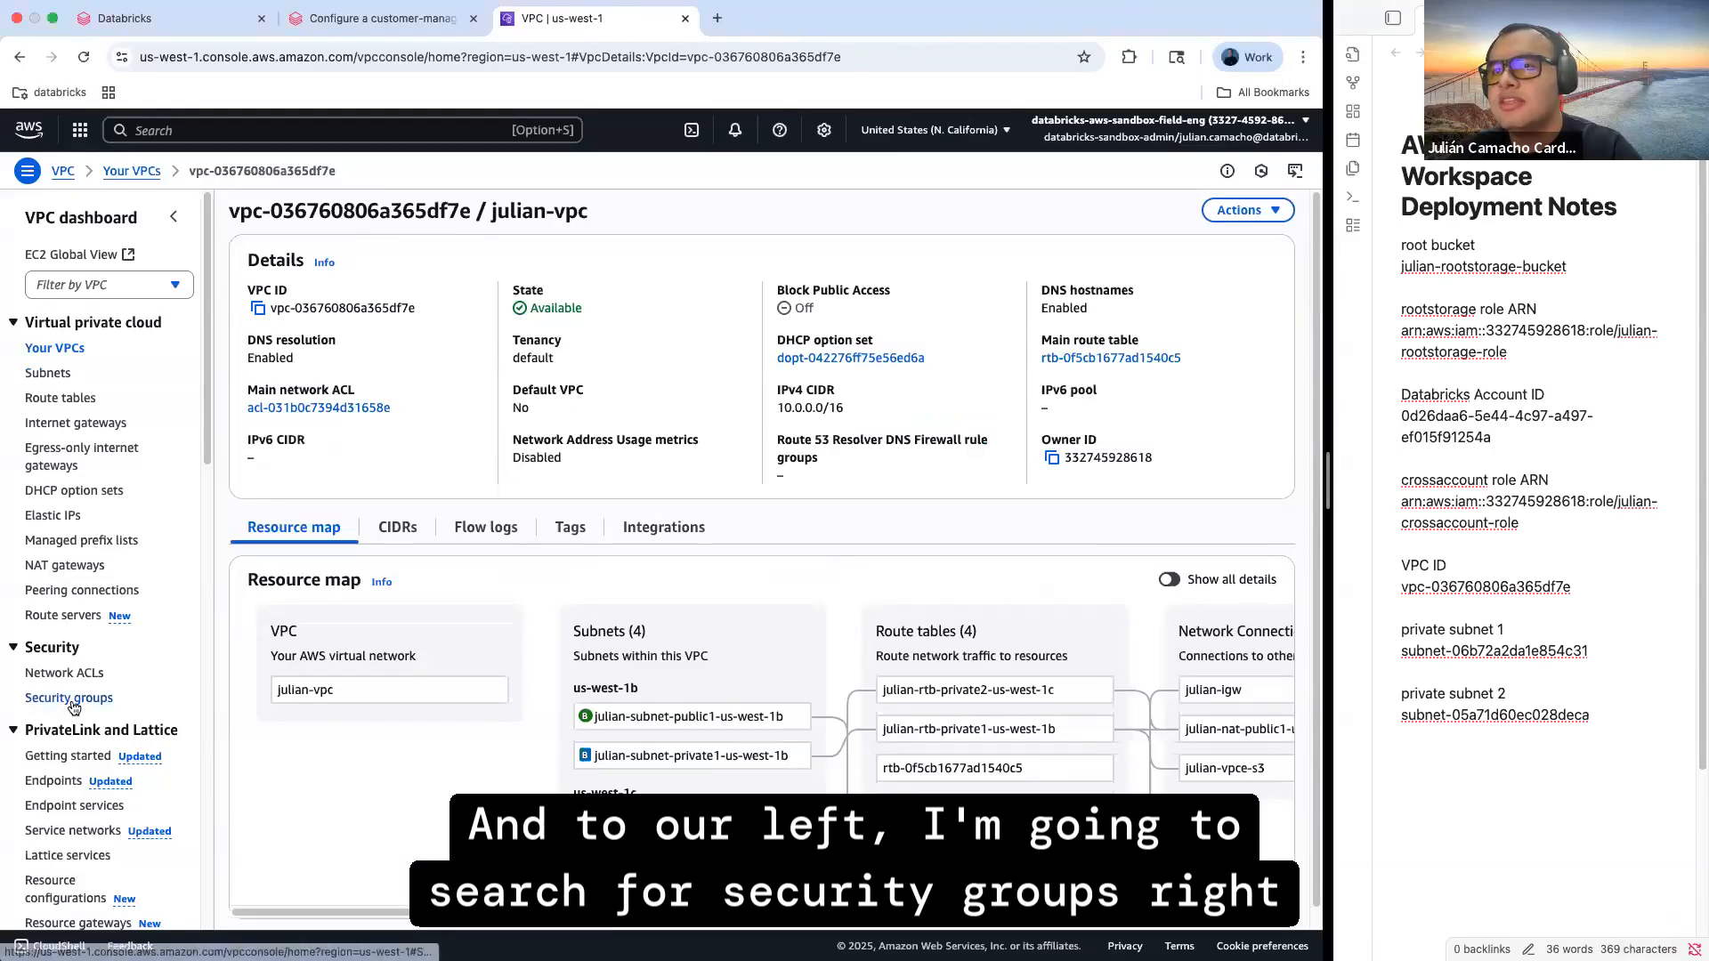
{"action": "left_click", "coordinate": [71, 699]}
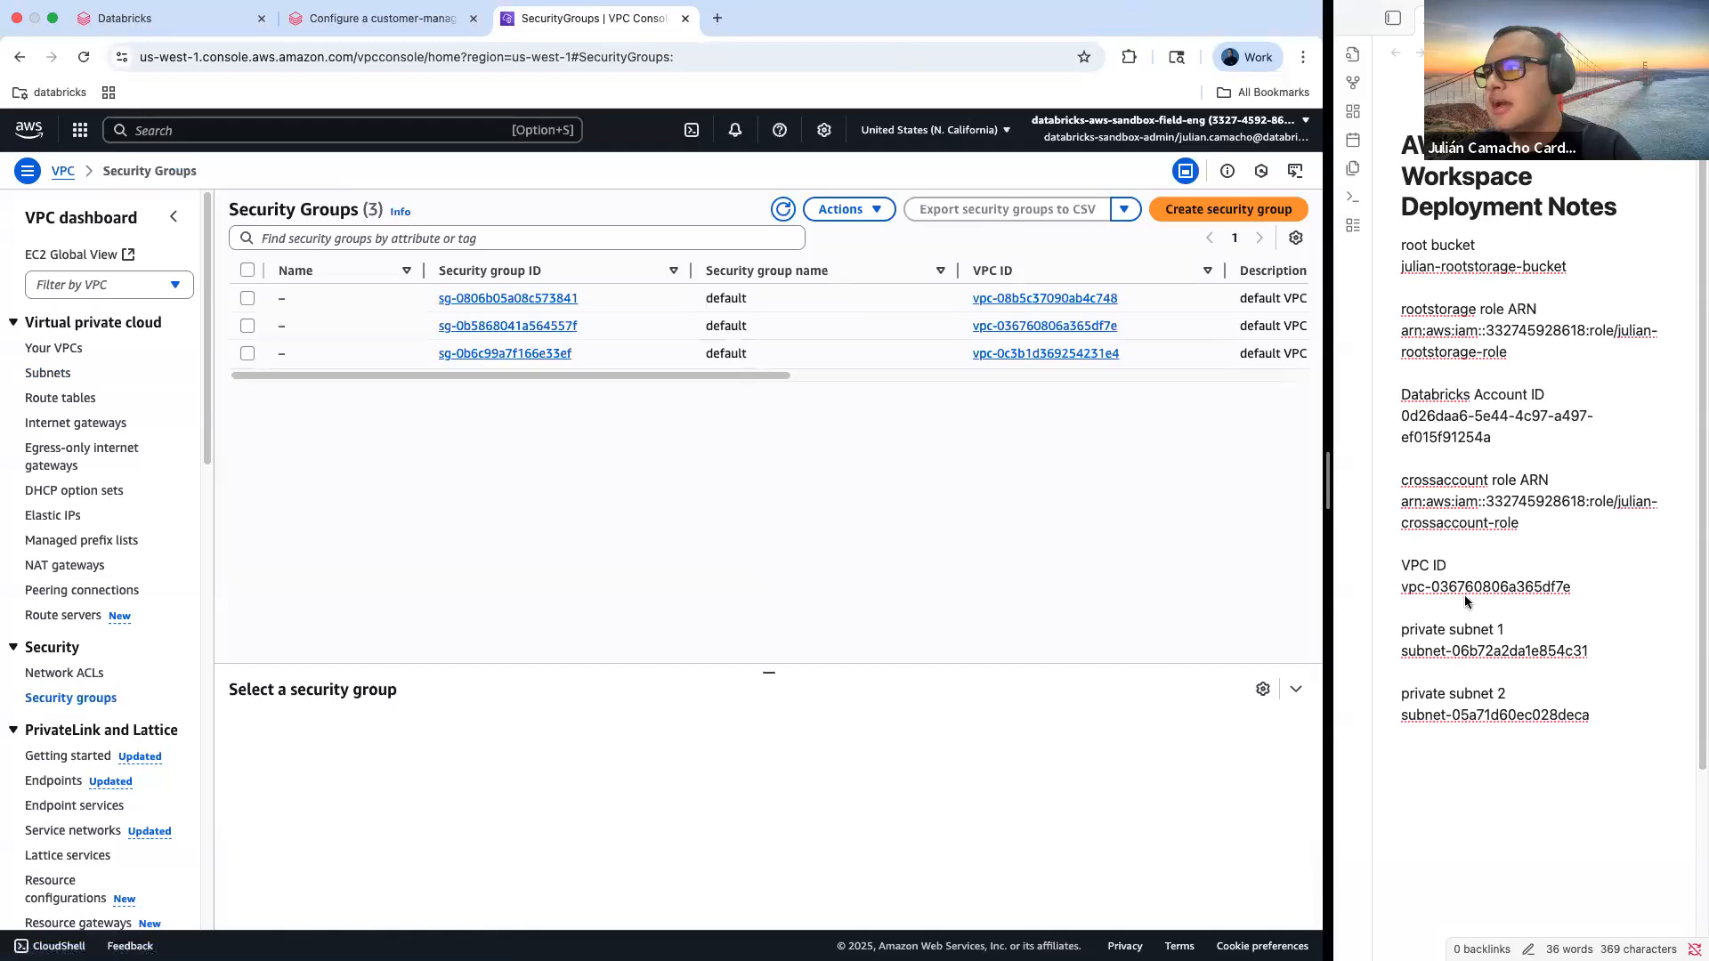
{"action": "left_click", "coordinate": [1537, 584]}
{"action": "triple_click", "coordinate": [1536, 584]}
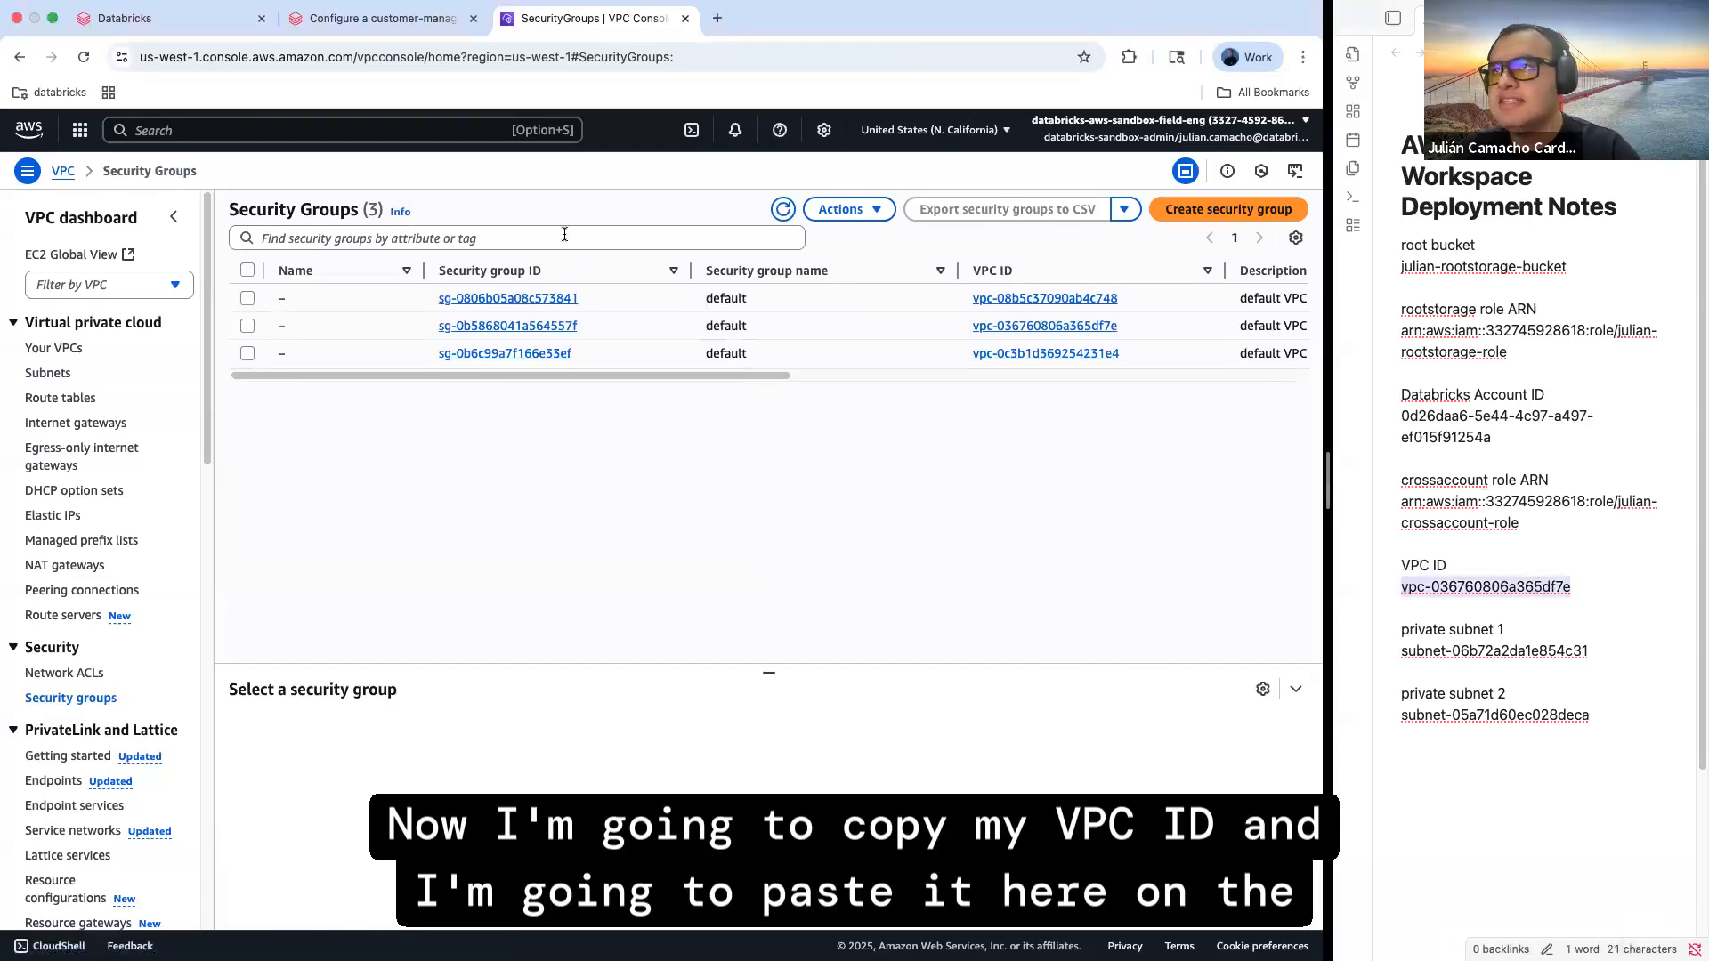
{"action": "left_click", "coordinate": [529, 236]}
{"action": "key", "text": "cmd+v"}
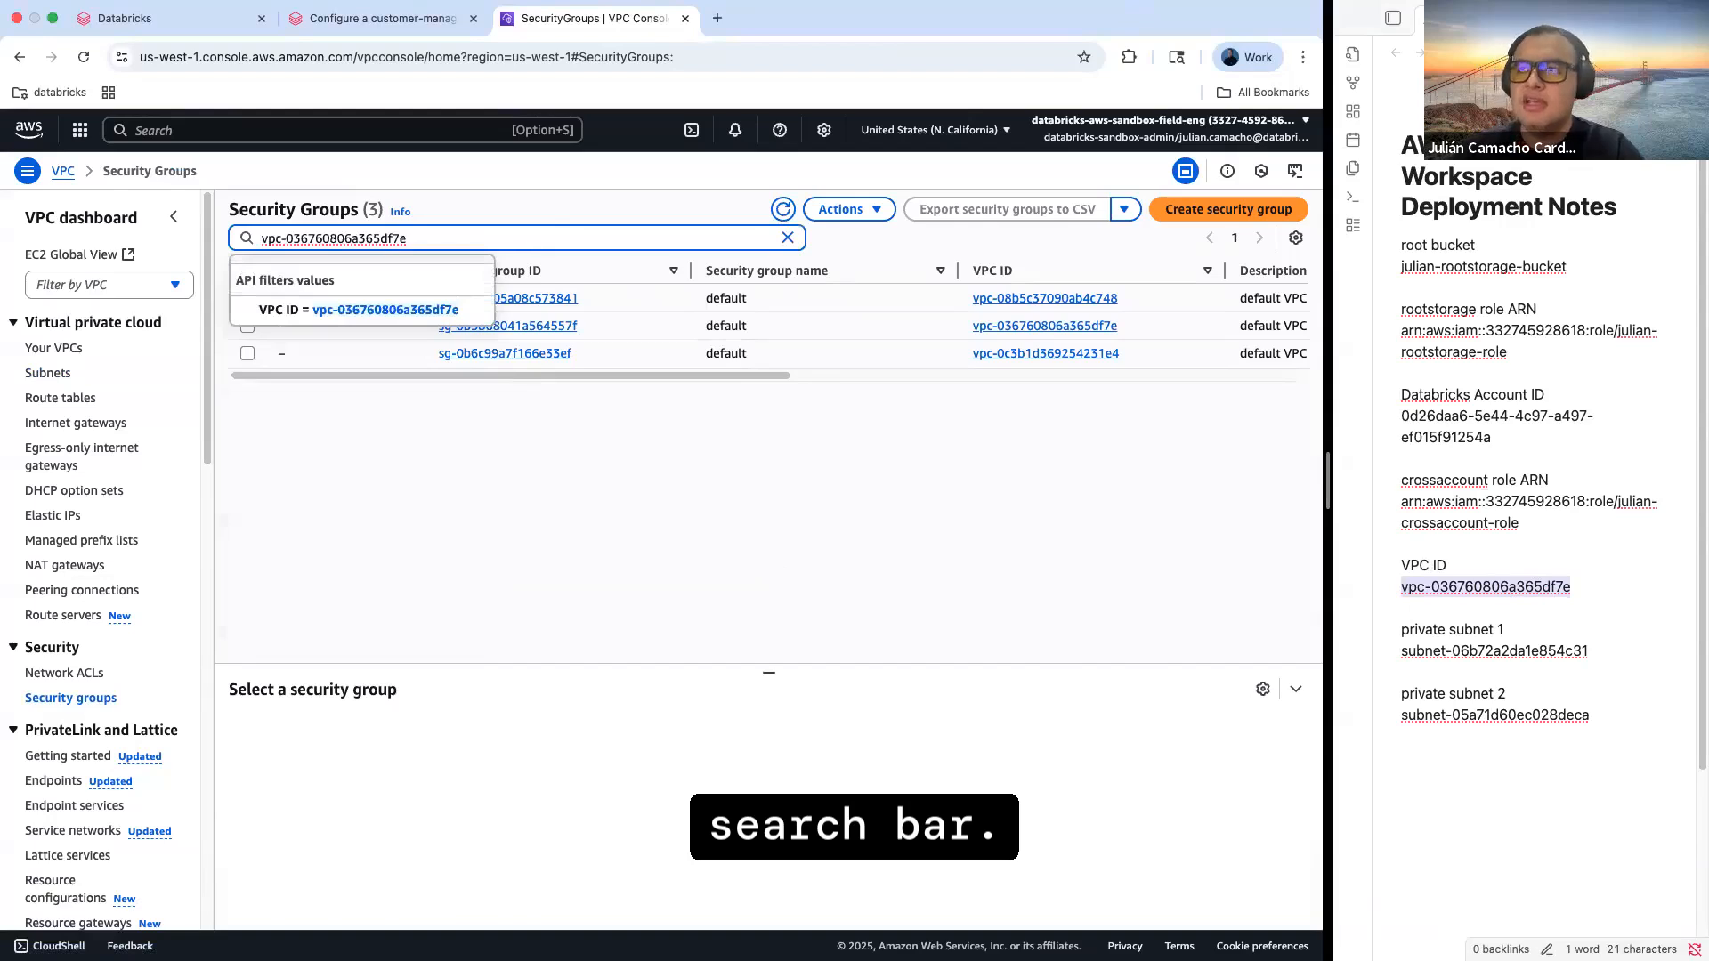
{"action": "key", "text": "Return"}
{"action": "left_click", "coordinate": [643, 346]}
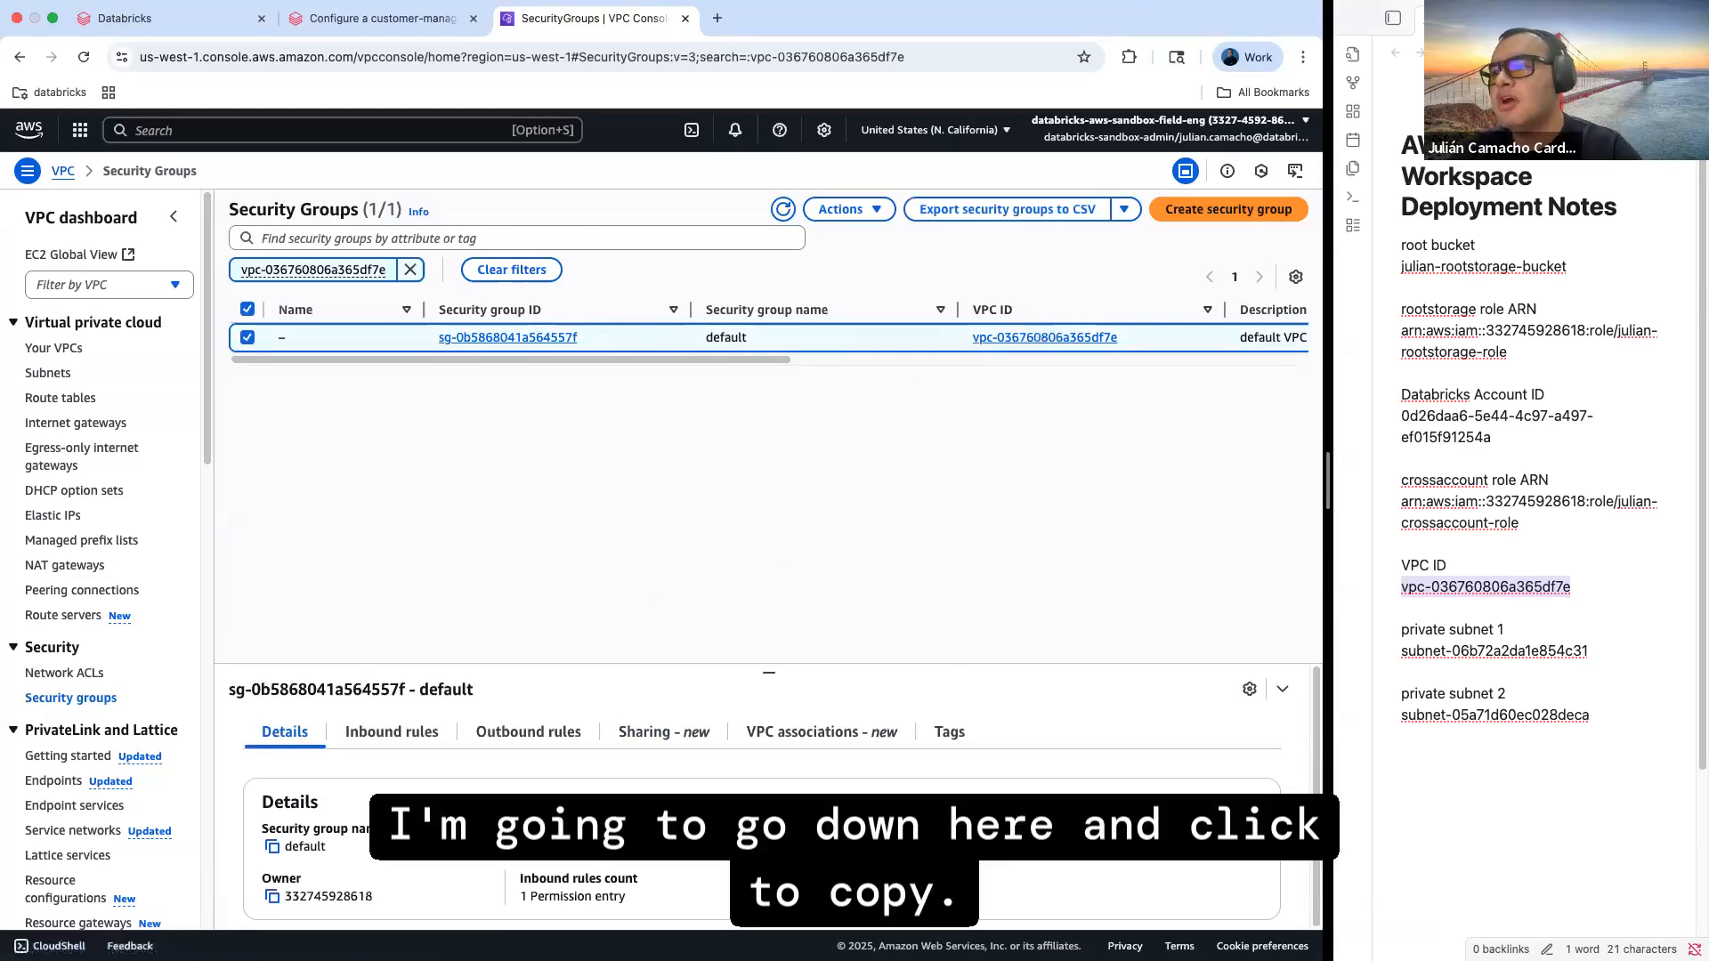
Copy the default security group's ID into the deployment notes under the heading "security group id"
{"action": "left_click", "coordinate": [530, 847]}
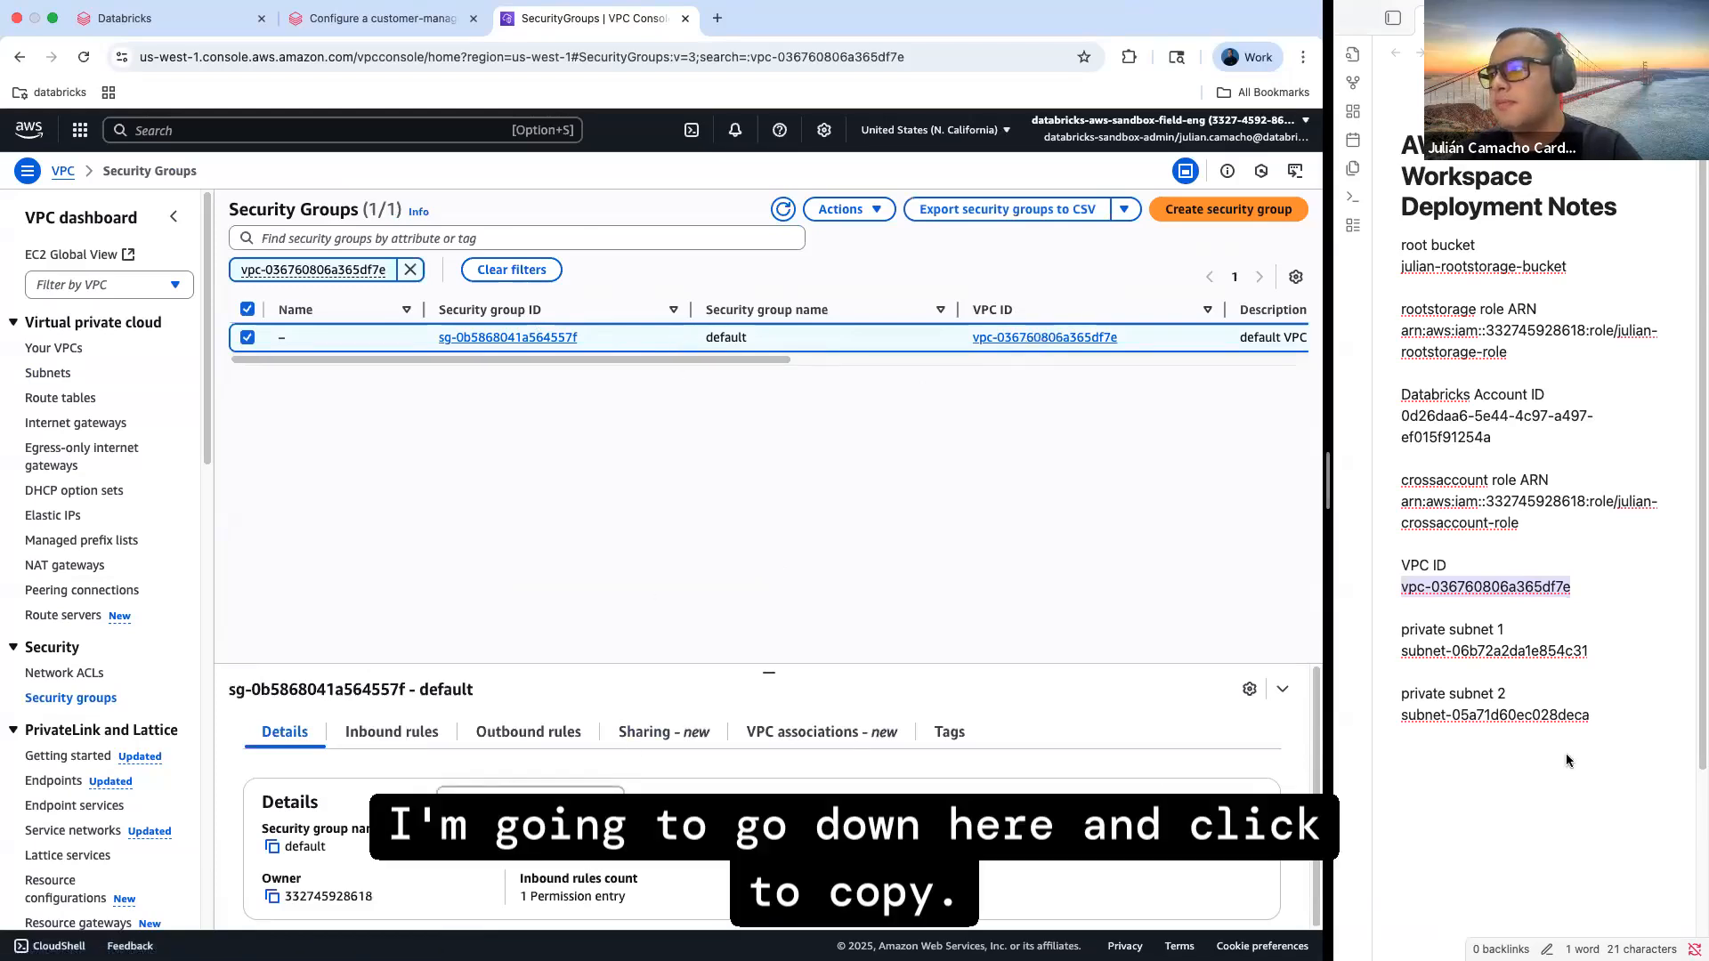
{"action": "left_click", "coordinate": [1636, 745]}
{"action": "key", "text": "Return"}
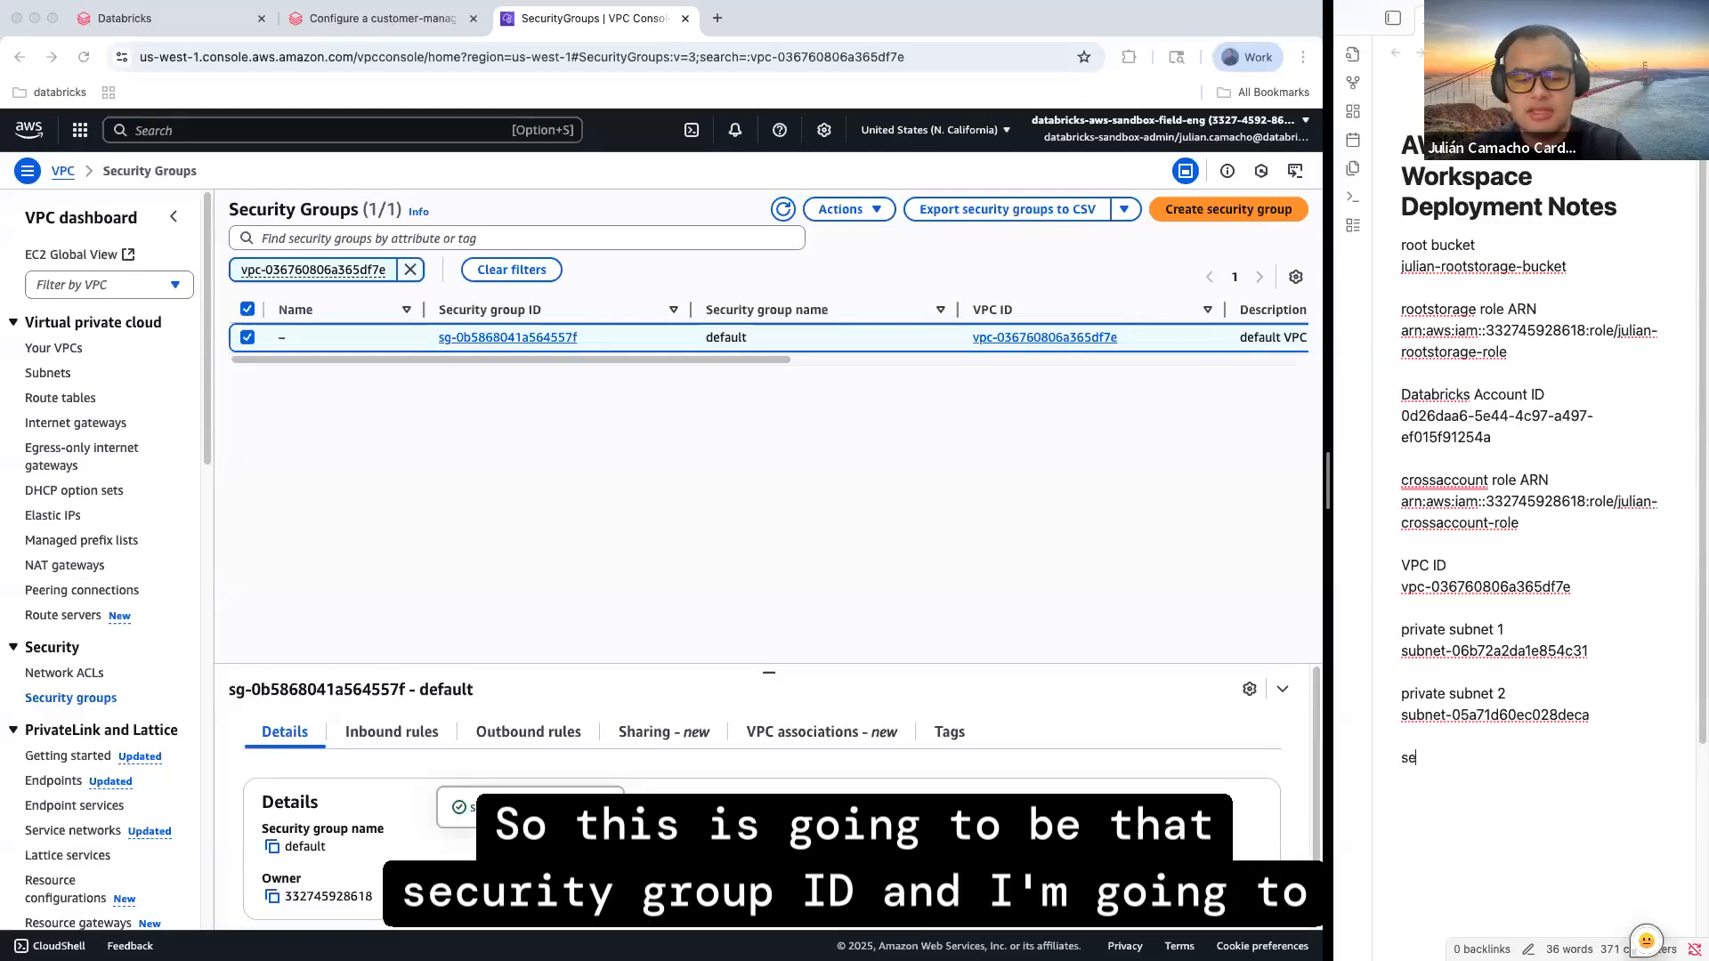
{"action": "type", "text": "security group "}
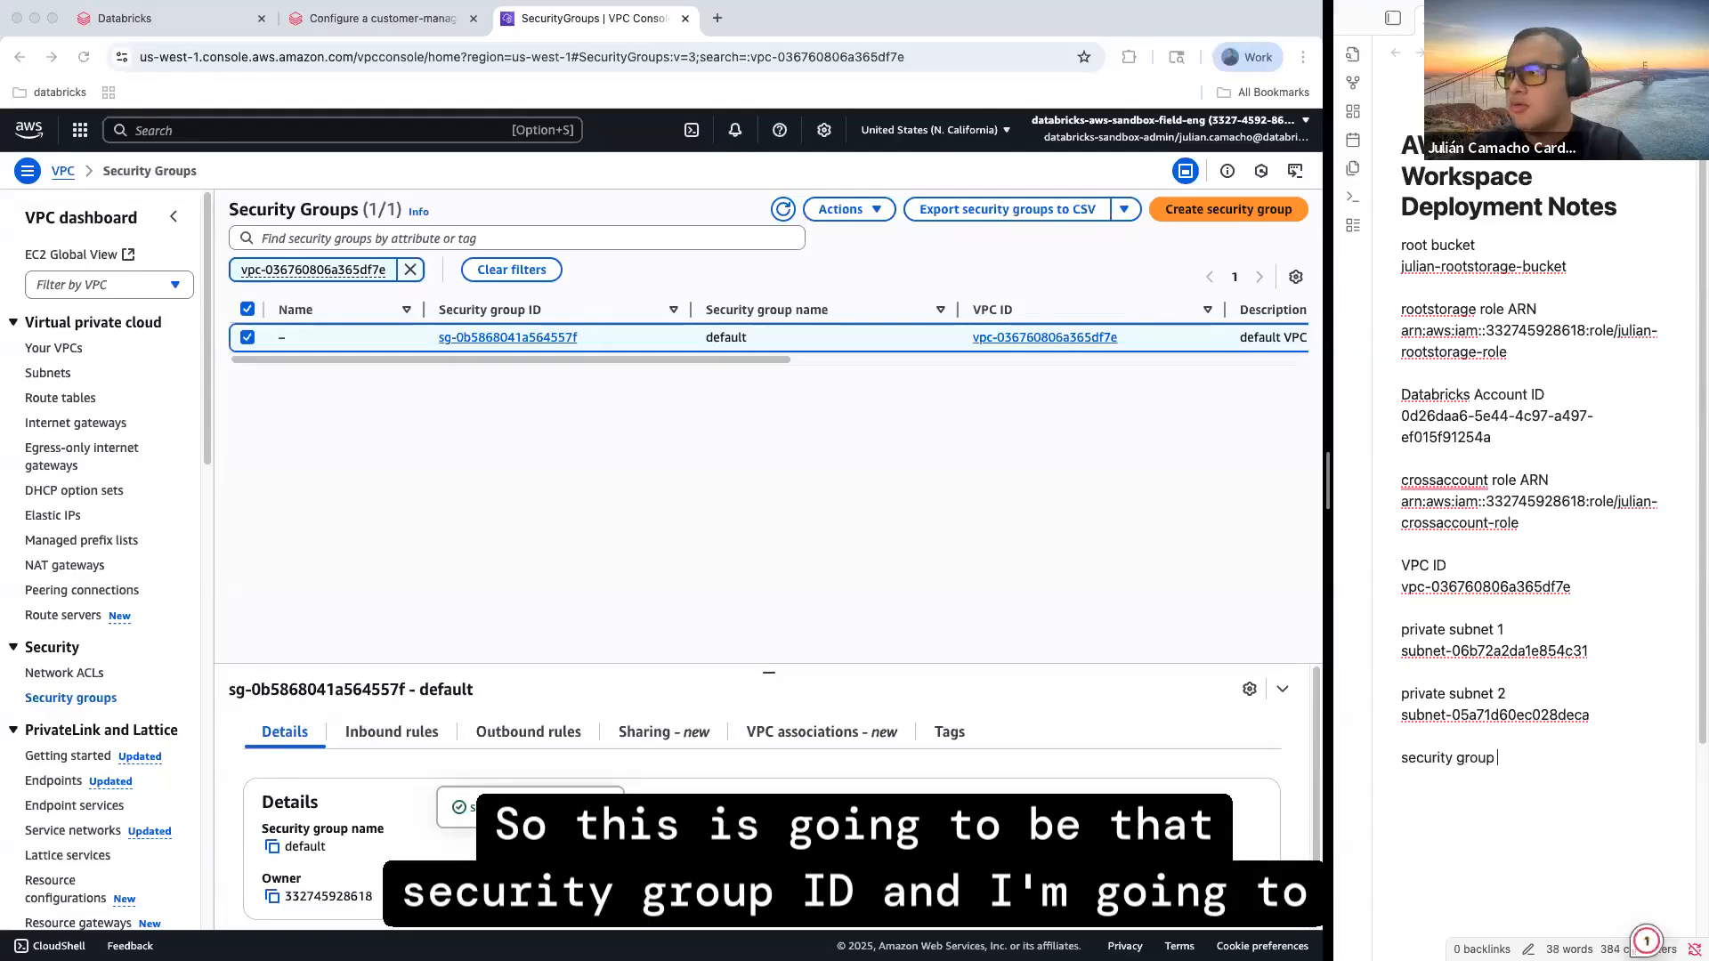
{"action": "type", "text": "id √"}
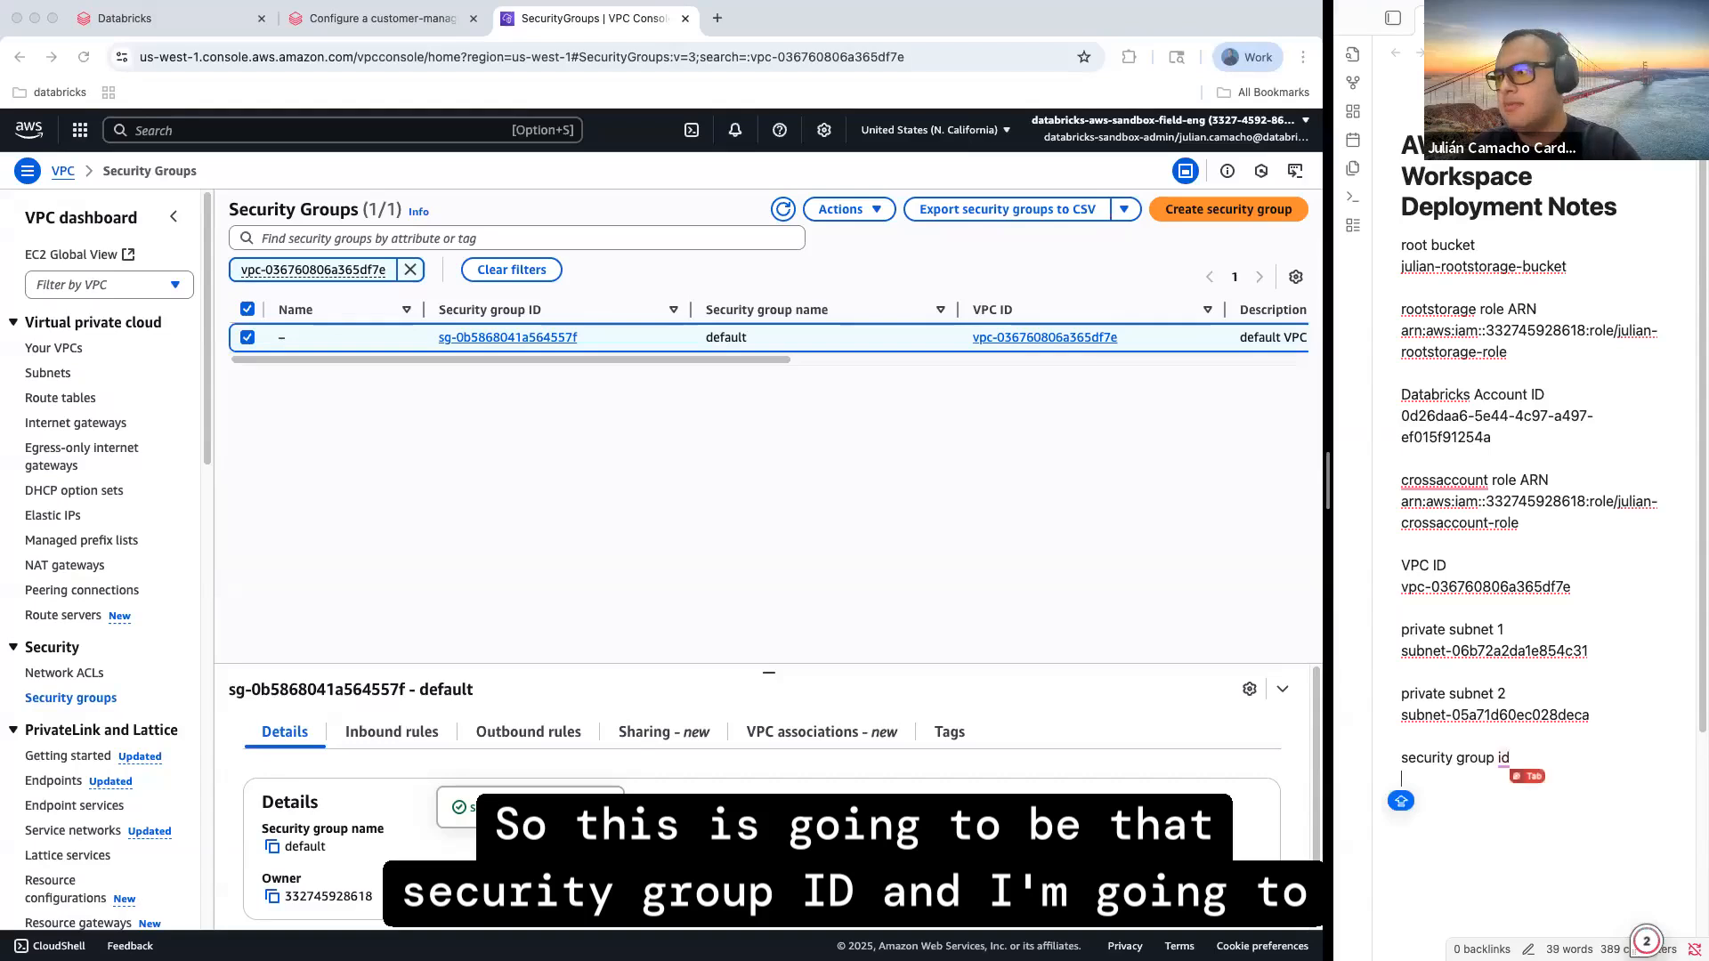
{"action": "key", "text": "BackSpace"}
{"action": "key", "text": "super+v"}
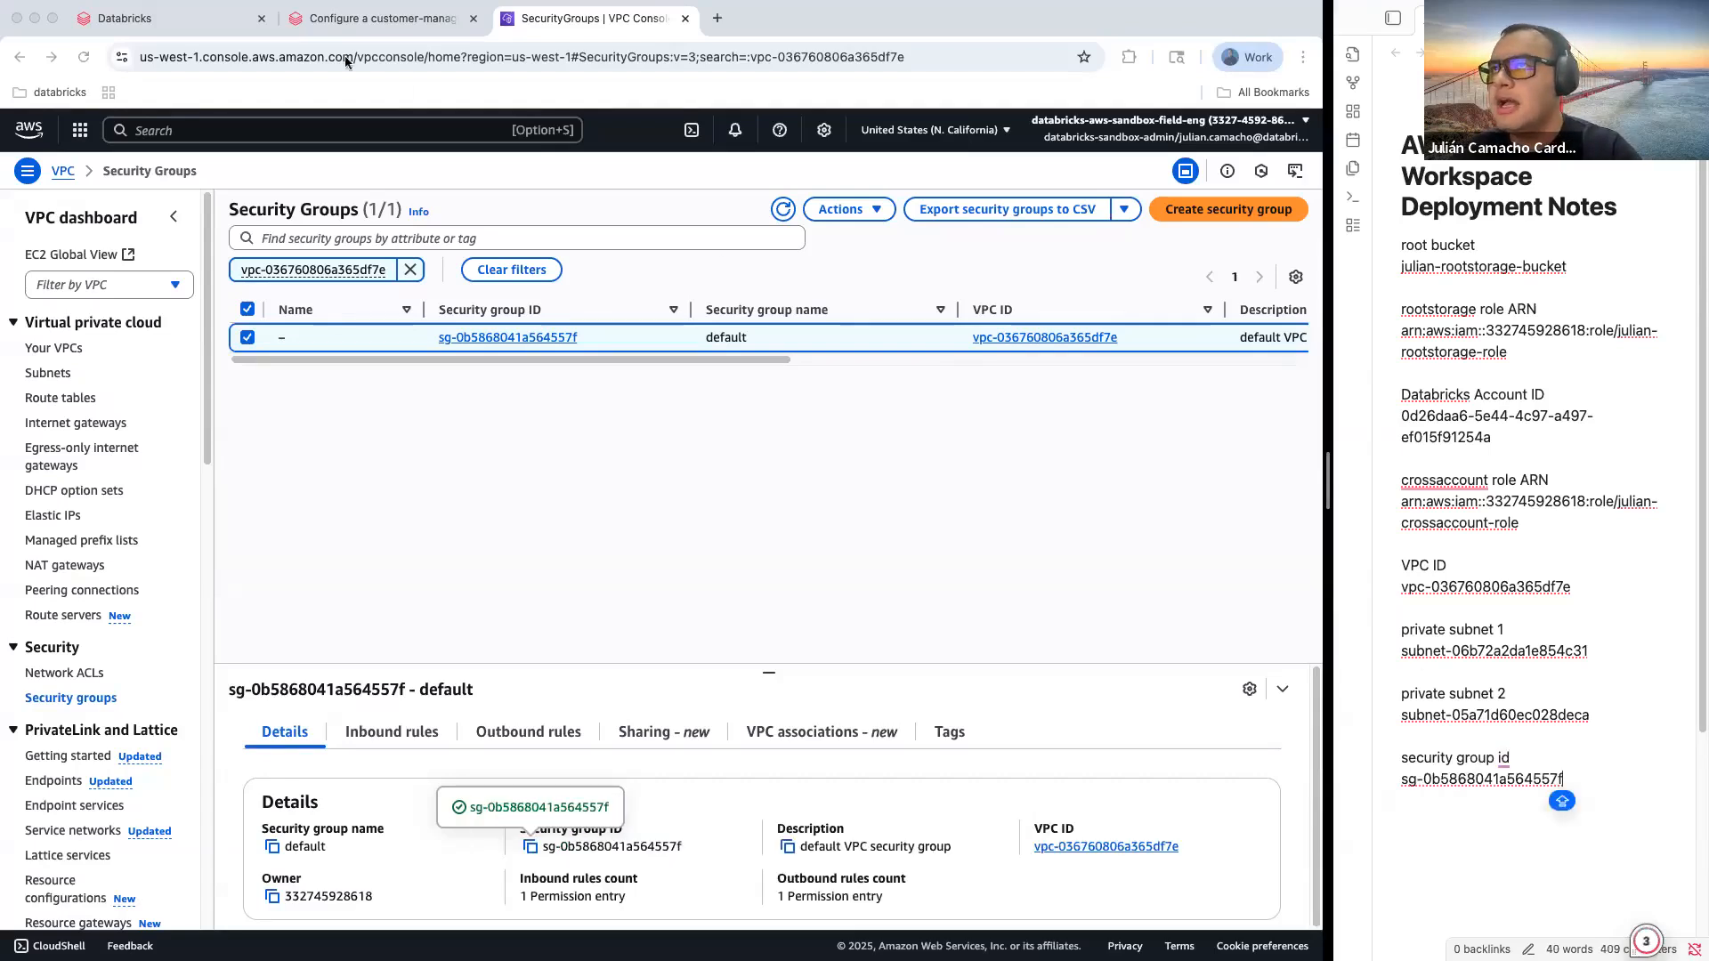
Return to the Databricks network configuration form and set its VPC ID to vpc-036760806a365df7e from the notes
{"action": "left_click", "coordinate": [178, 17]}
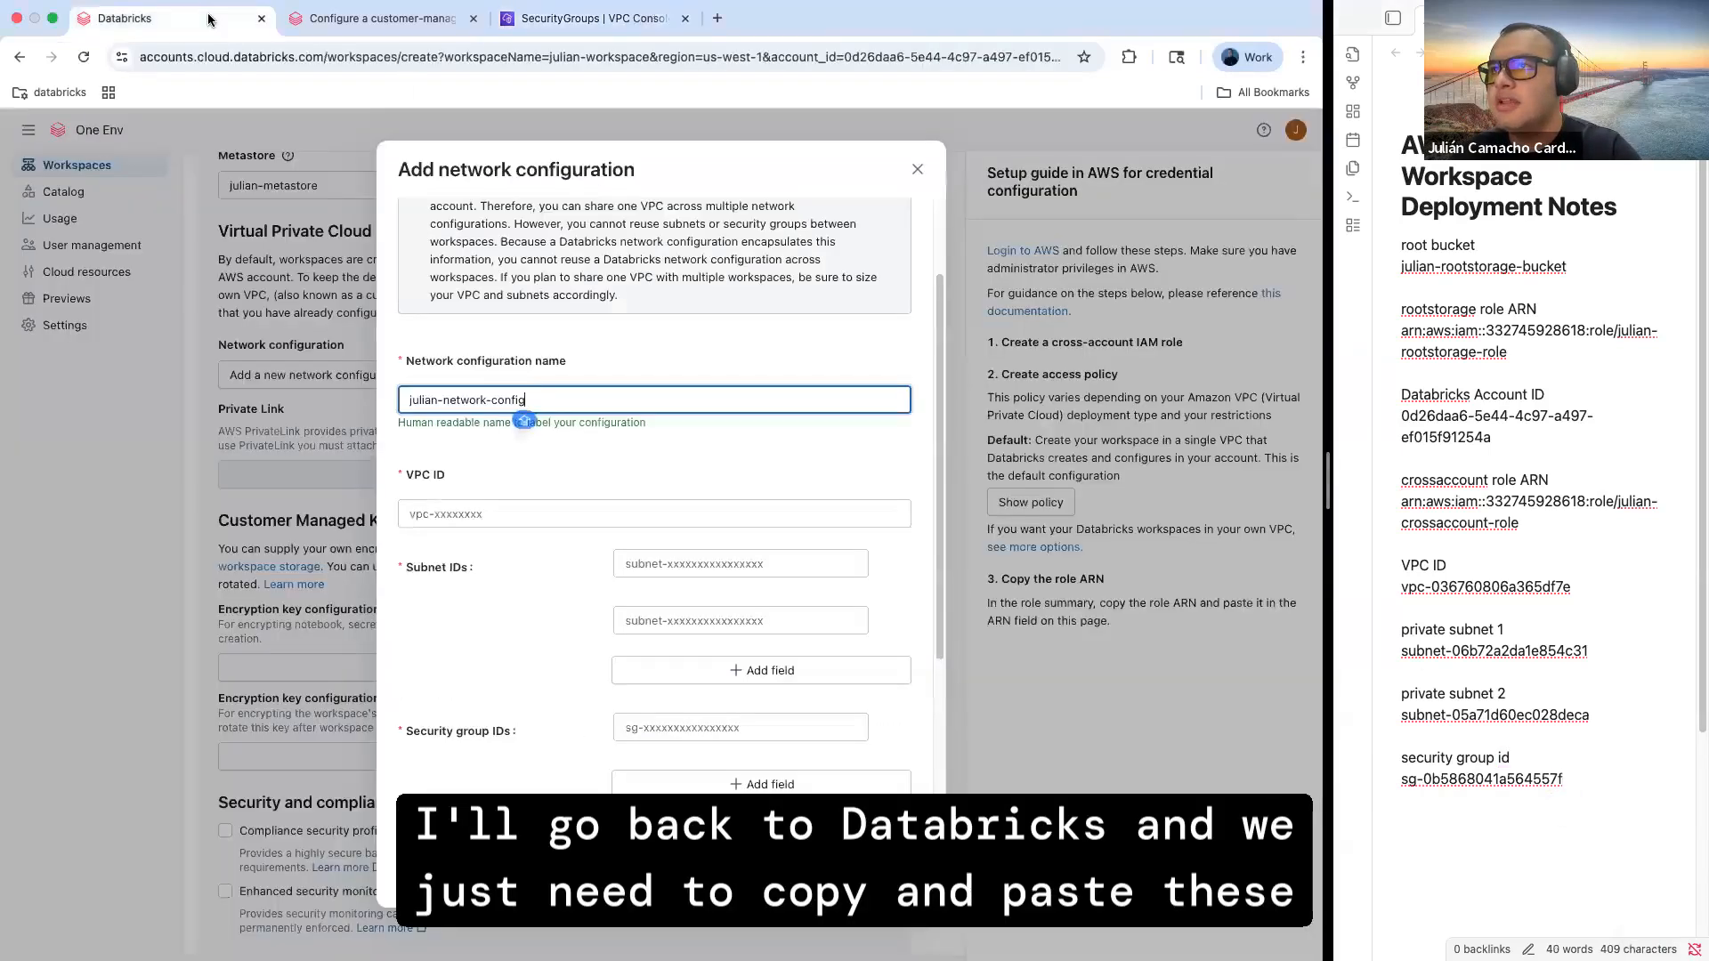
{"action": "left_click", "coordinate": [686, 488]}
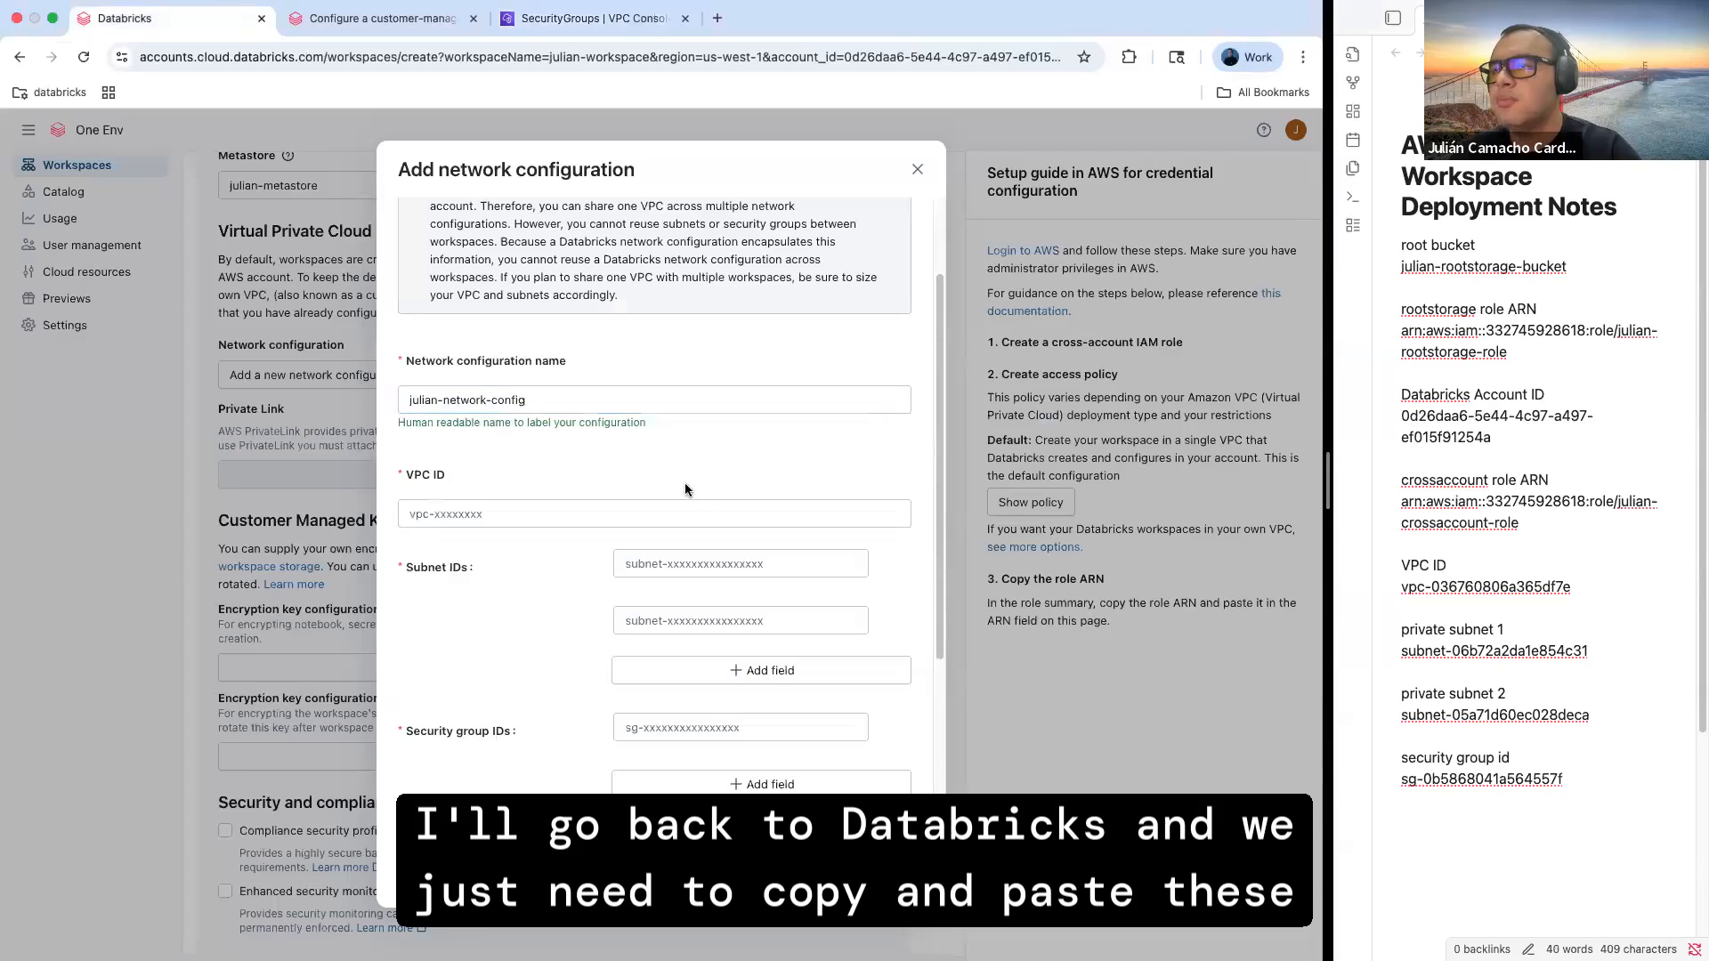
{"action": "double_click", "coordinate": [1539, 583]}
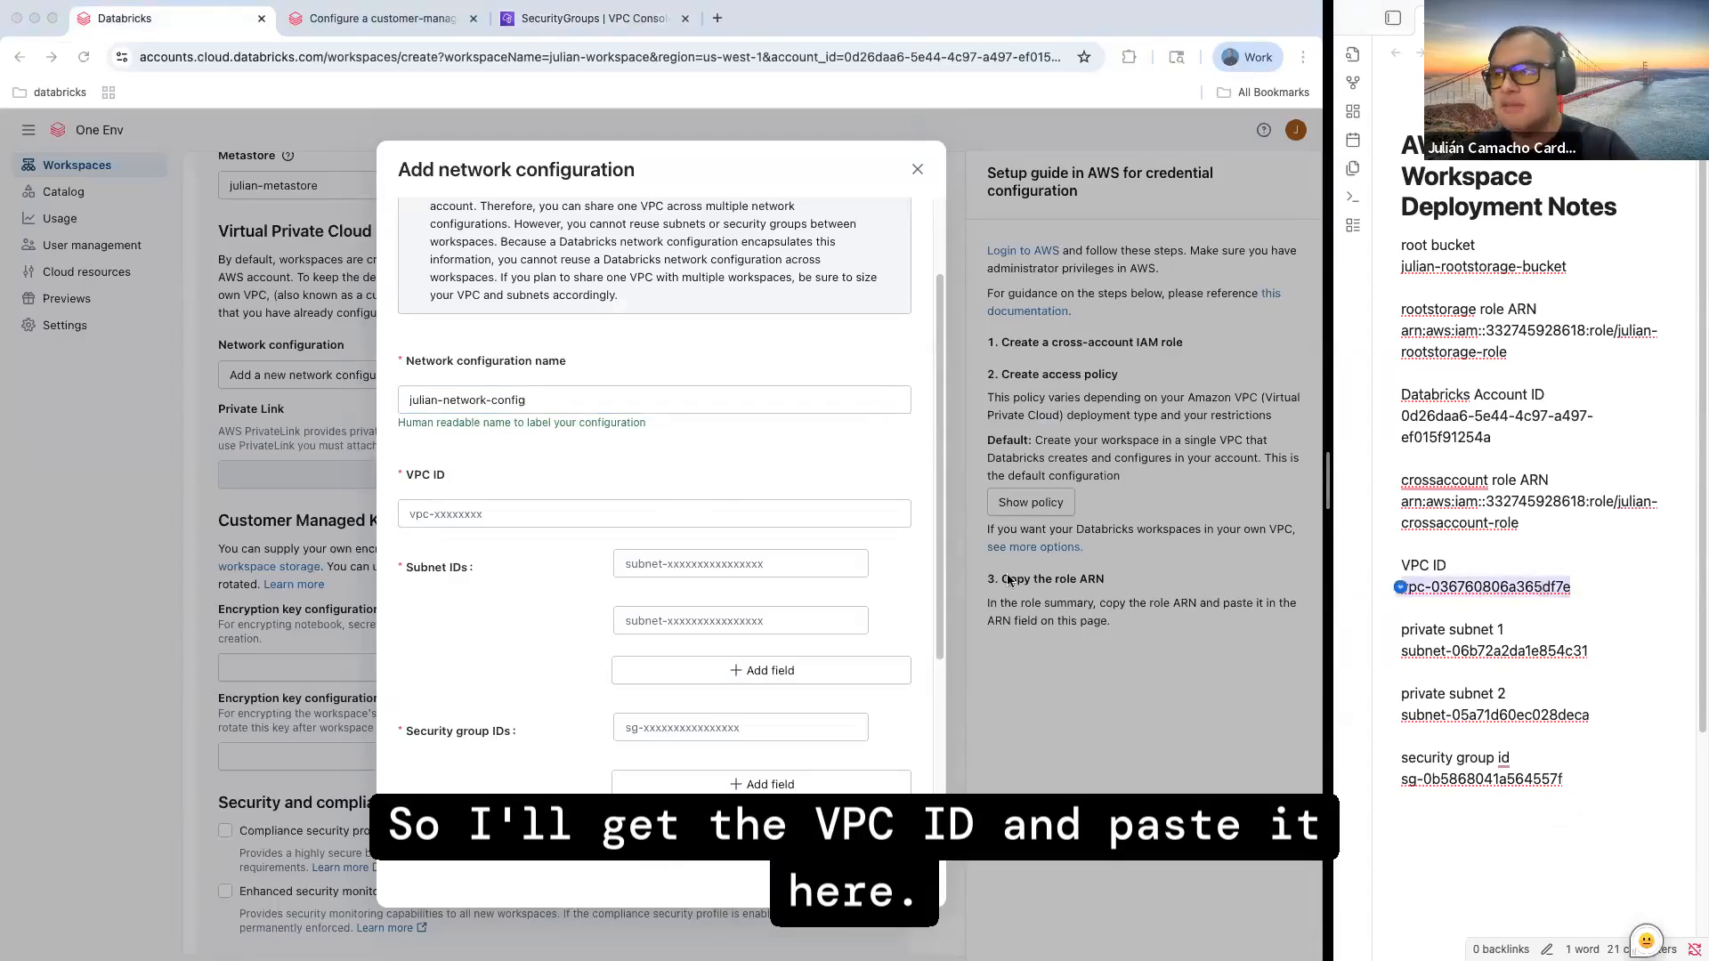
{"action": "left_click", "coordinate": [659, 518]}
{"action": "key", "text": "super+v"}
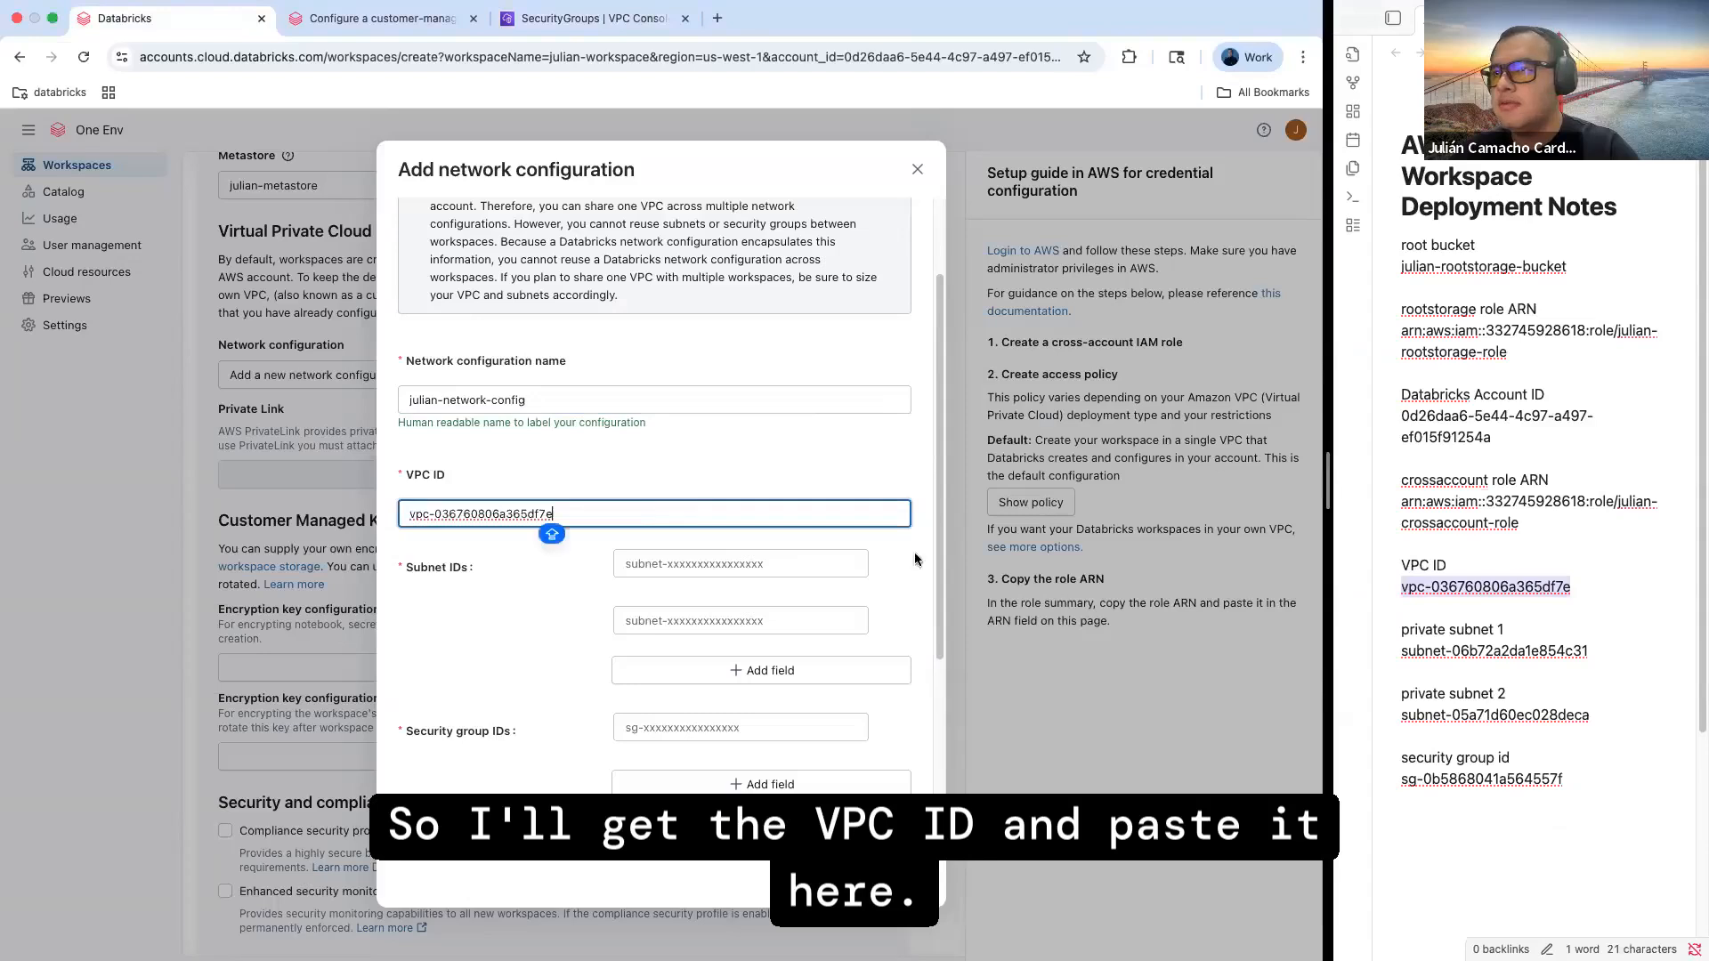
Set the network configuration's two subnet IDs to subnet-06b72a2da1e854c31 and subnet-05a71d60ec028deca from the notes
{"action": "left_click", "coordinate": [1513, 657]}
{"action": "triple_click", "coordinate": [1549, 652]}
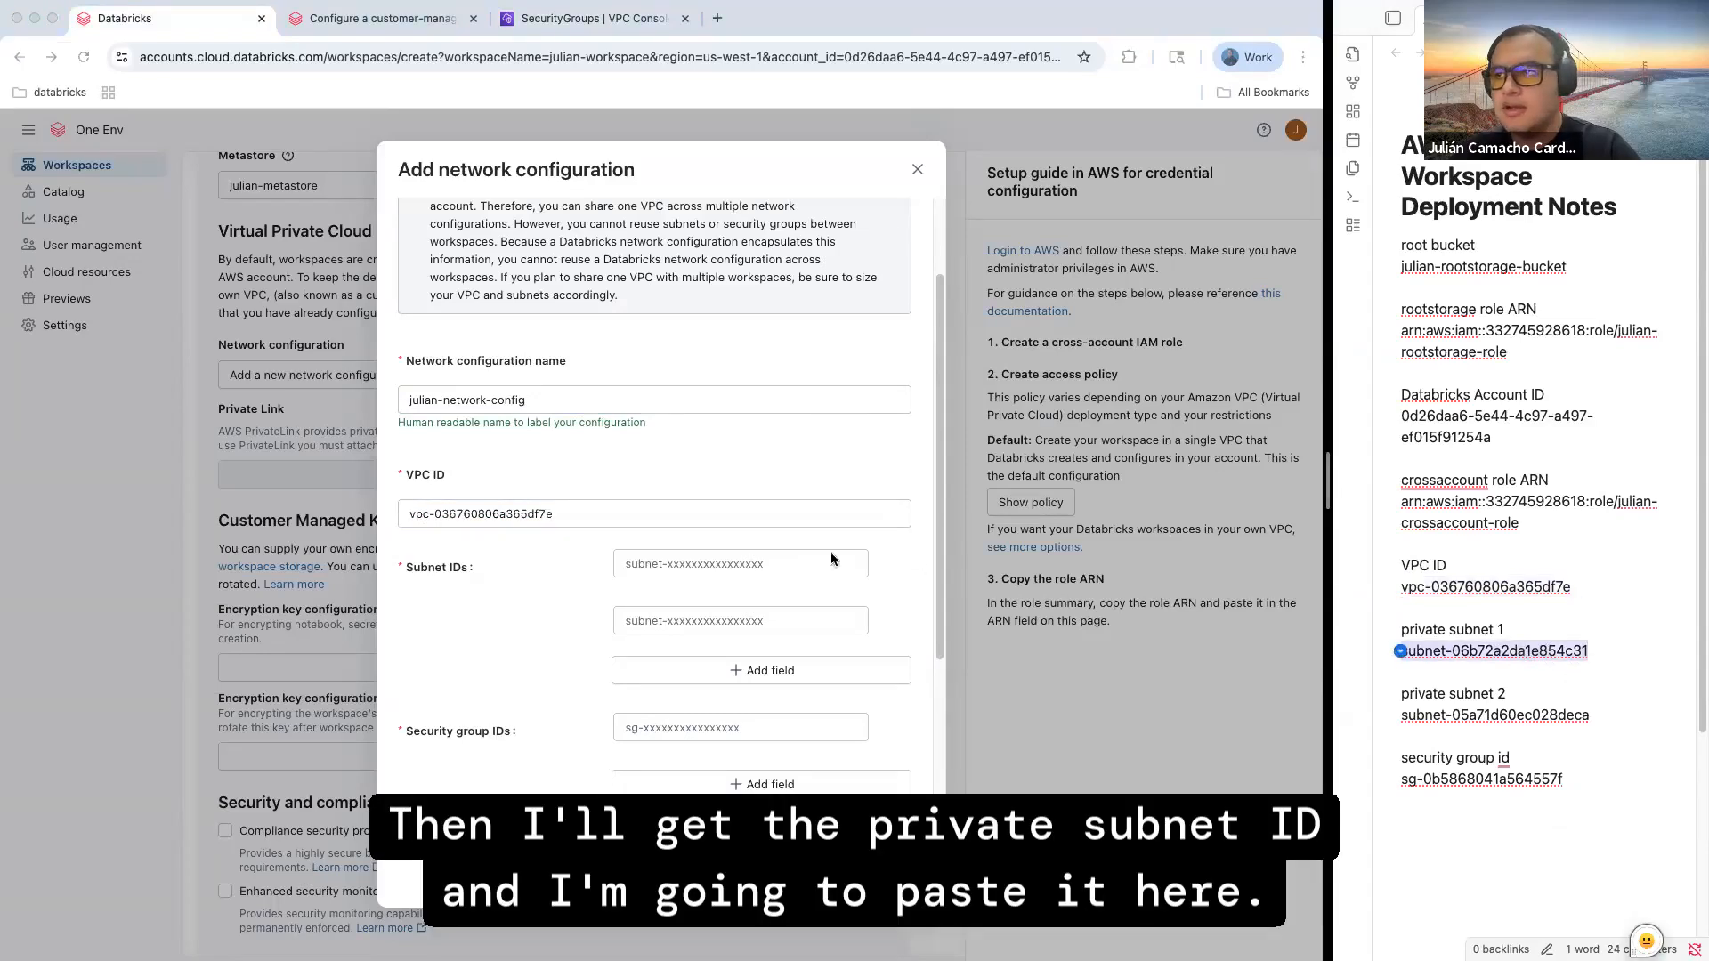
{"action": "left_click", "coordinate": [730, 557]}
{"action": "left_click", "coordinate": [729, 563]}
{"action": "key", "text": "super+v"}
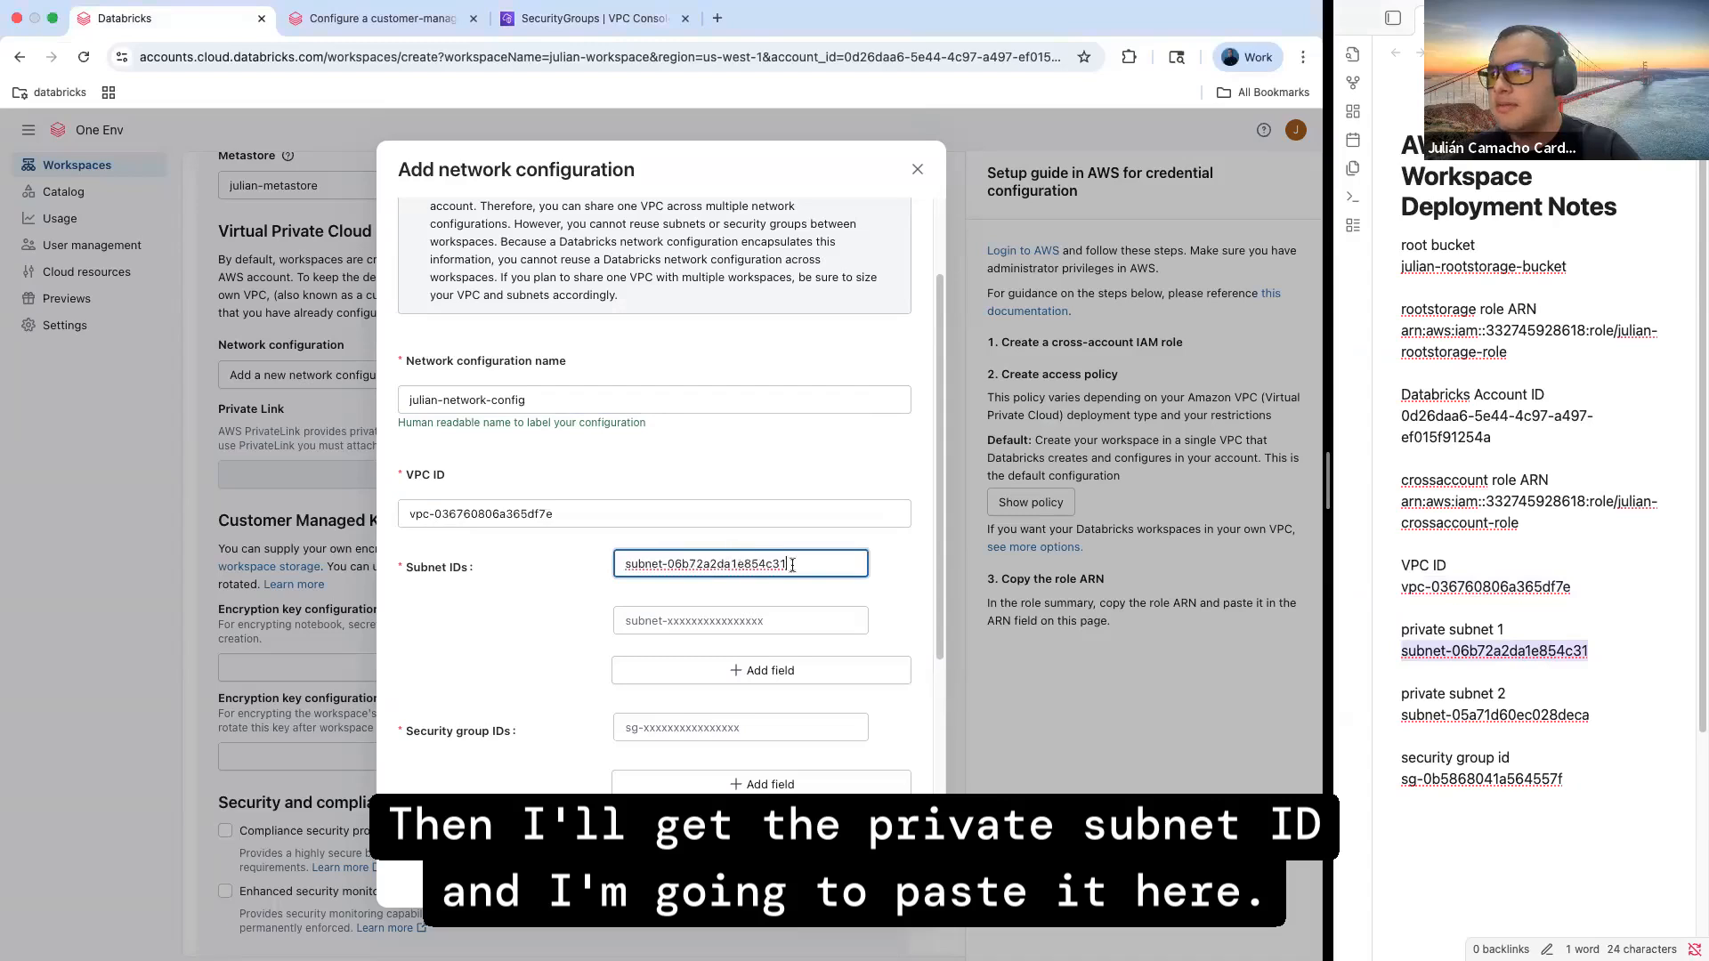
{"action": "left_click", "coordinate": [1548, 720]}
{"action": "triple_click", "coordinate": [1548, 717]}
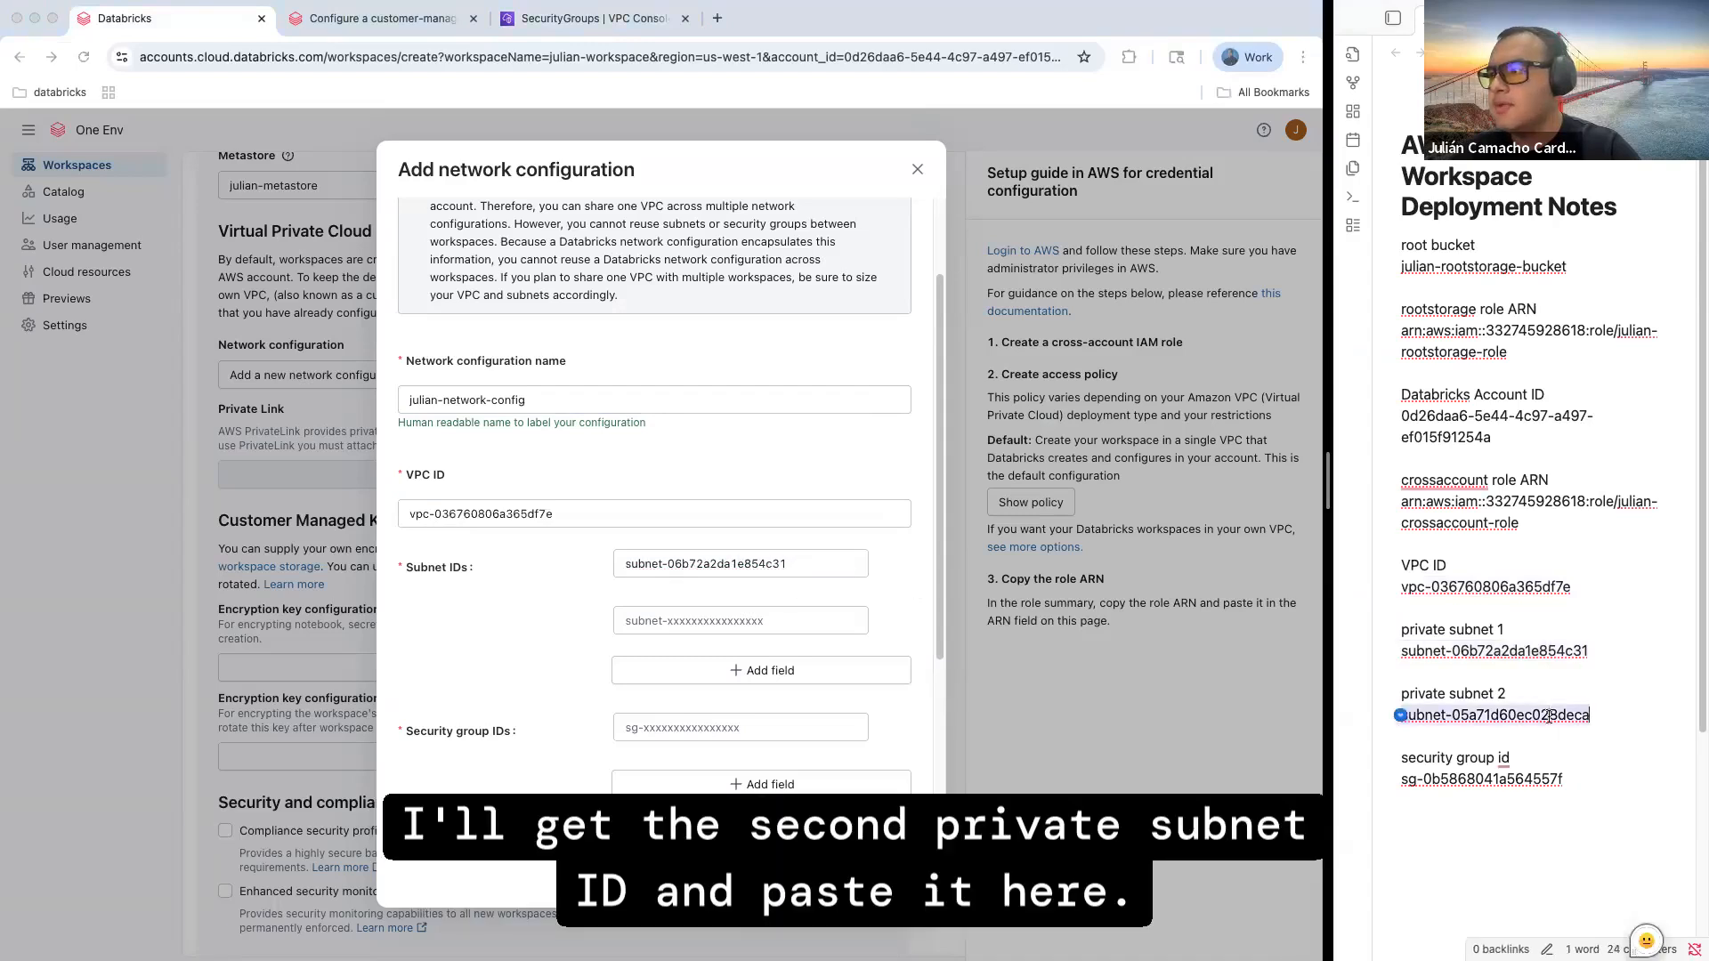
{"action": "left_click", "coordinate": [777, 640]}
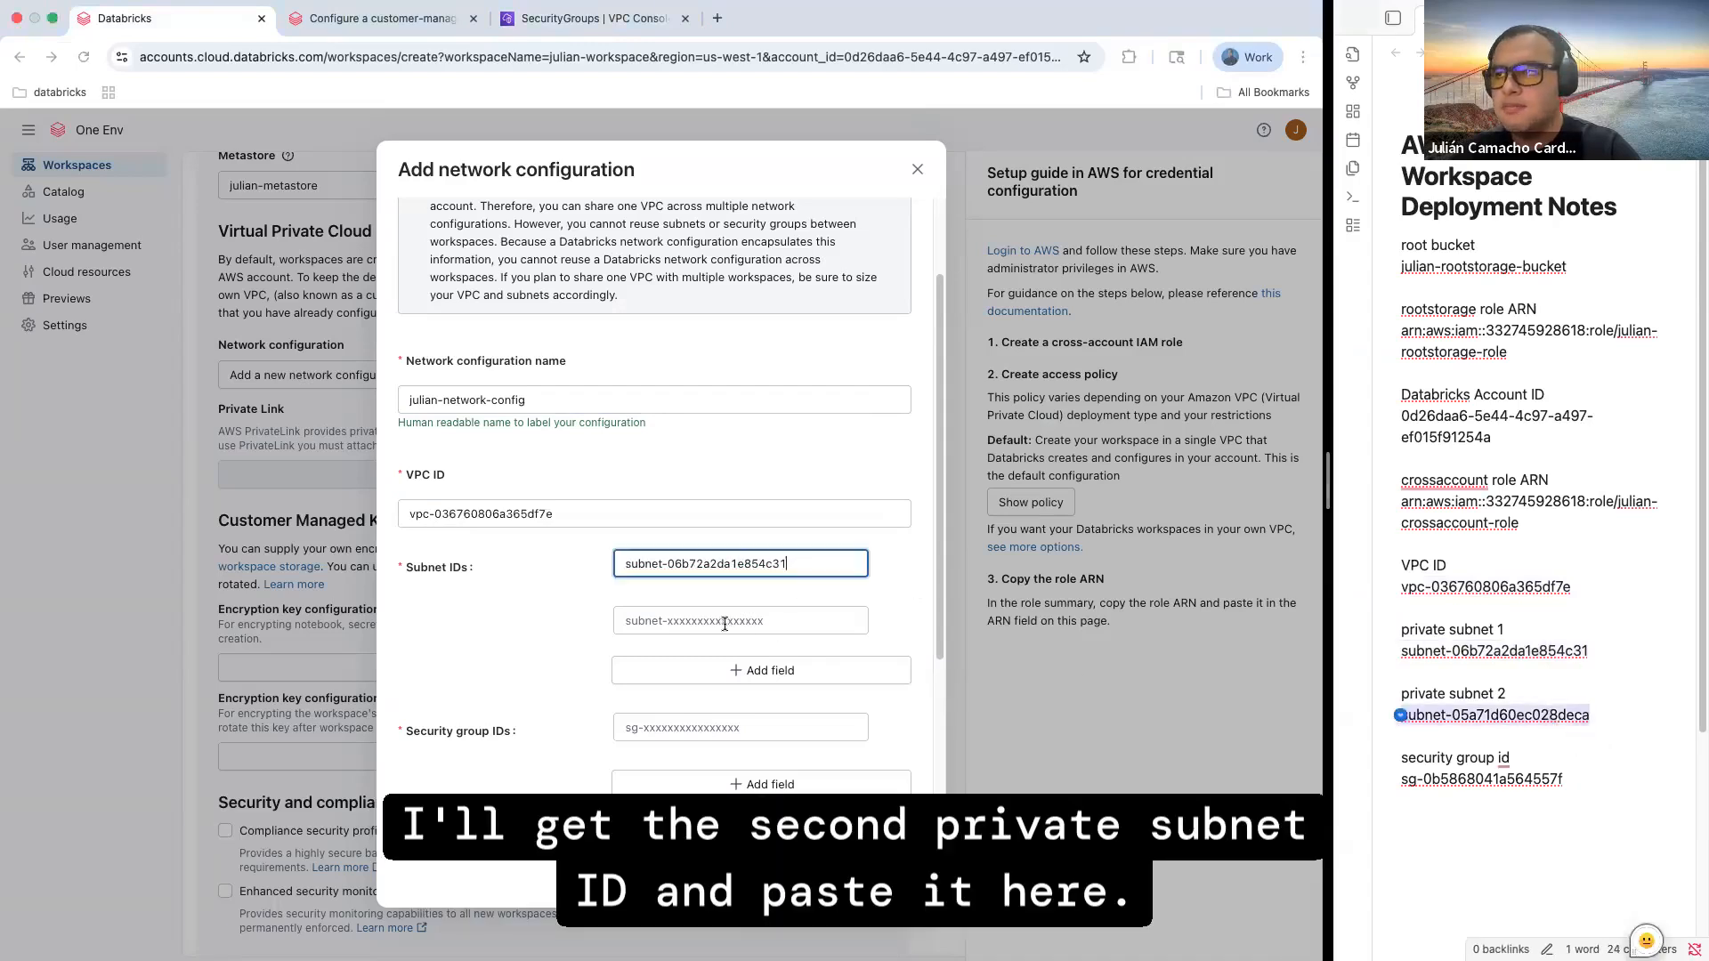
{"action": "left_click", "coordinate": [771, 622]}
{"action": "key", "text": "super+v"}
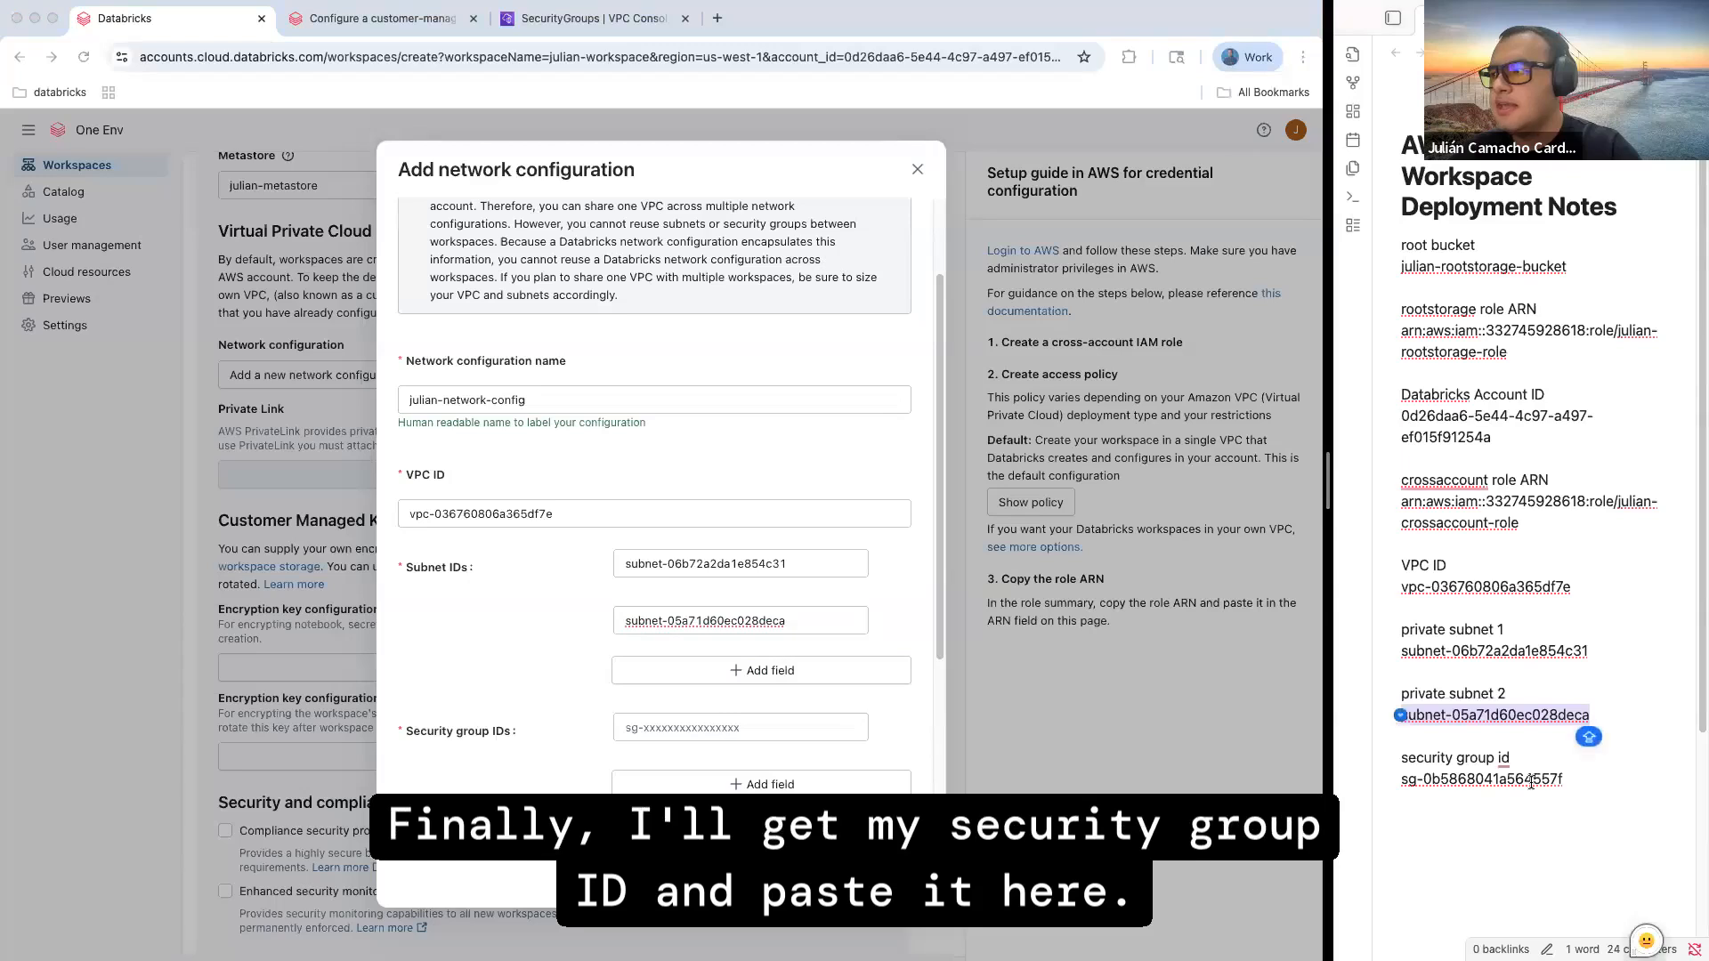
Set the network configuration's security group ID to sg-0b5868041a564557f from the notes
{"action": "triple_click", "coordinate": [1528, 781]}
{"action": "key", "text": "super+c"}
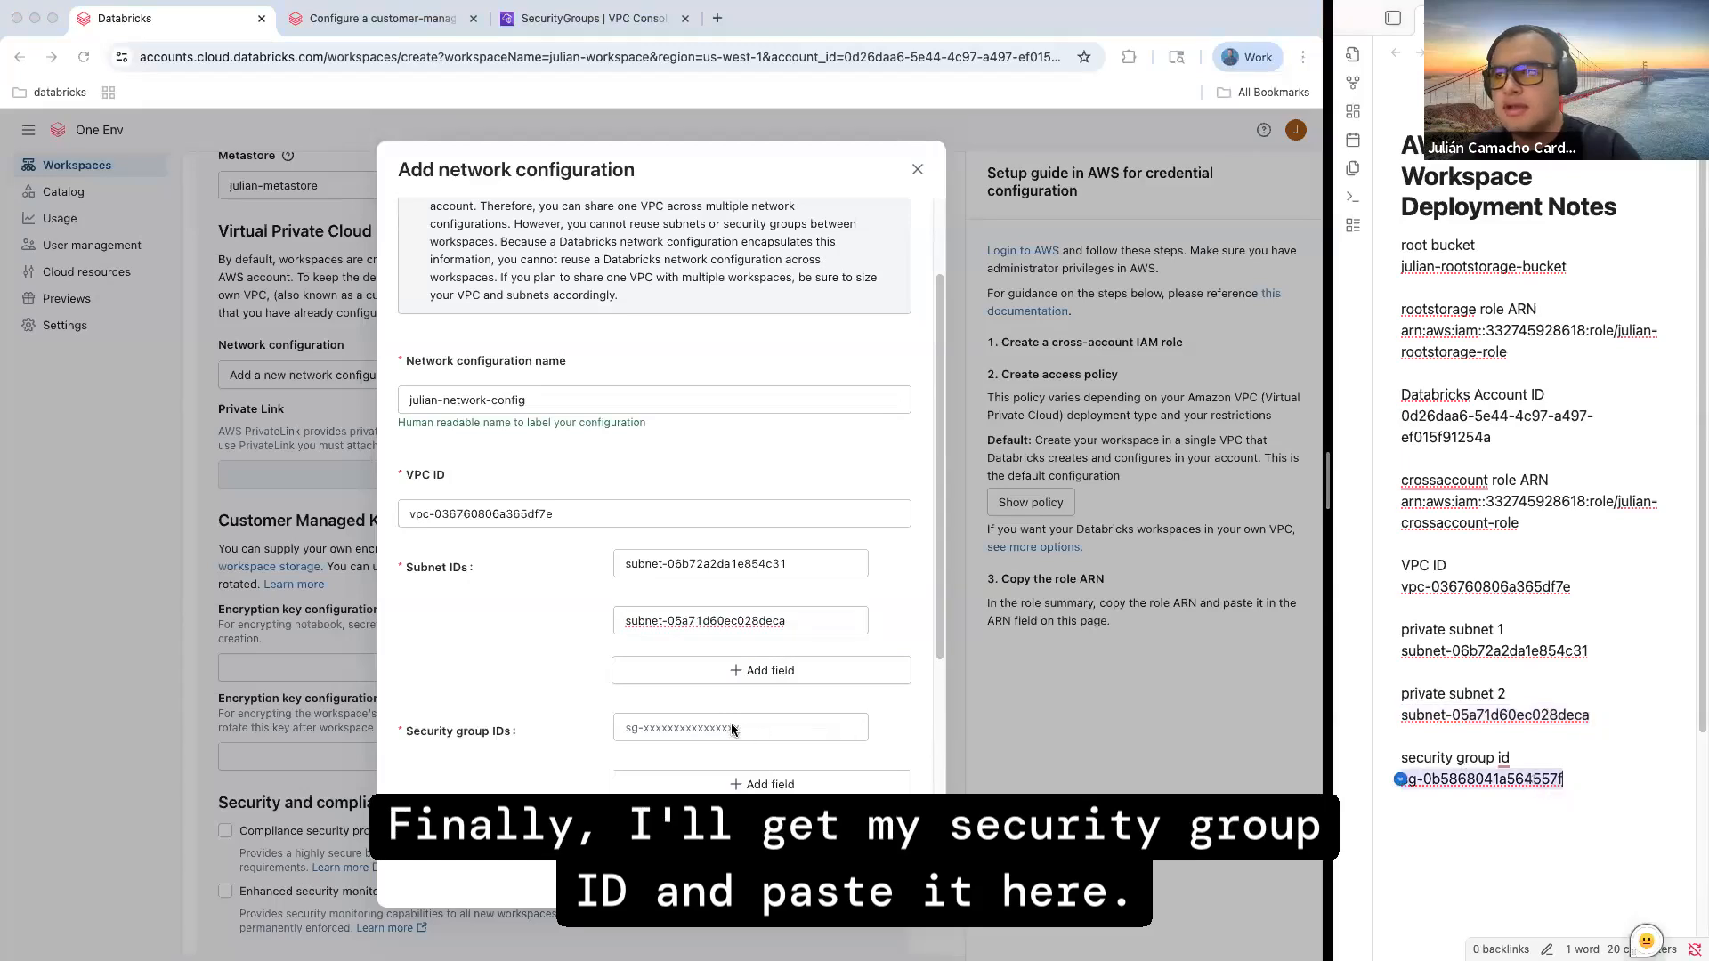
{"action": "left_click", "coordinate": [735, 729]}
{"action": "left_click", "coordinate": [735, 727]}
{"action": "key", "text": "super+v"}
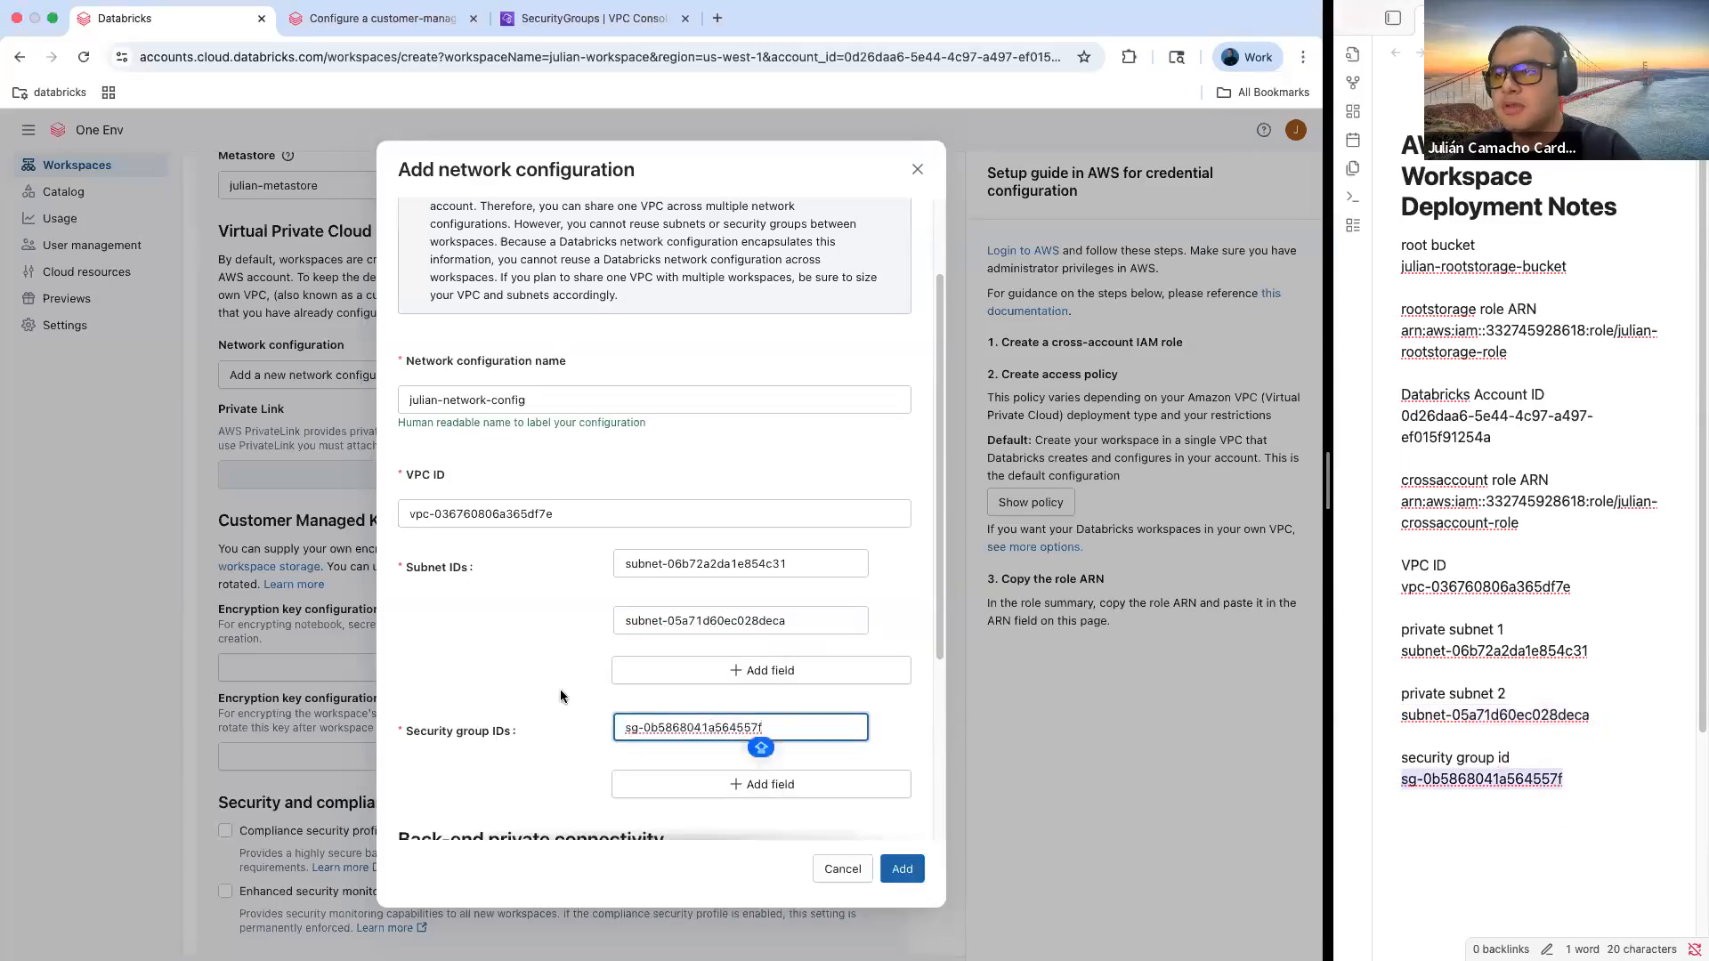
Add the completed network configuration to the workspace, leaving both back-end VPC endpoints unset
{"action": "scroll", "coordinate": [558, 689], "scroll_direction": "down", "scroll_amount": 3}
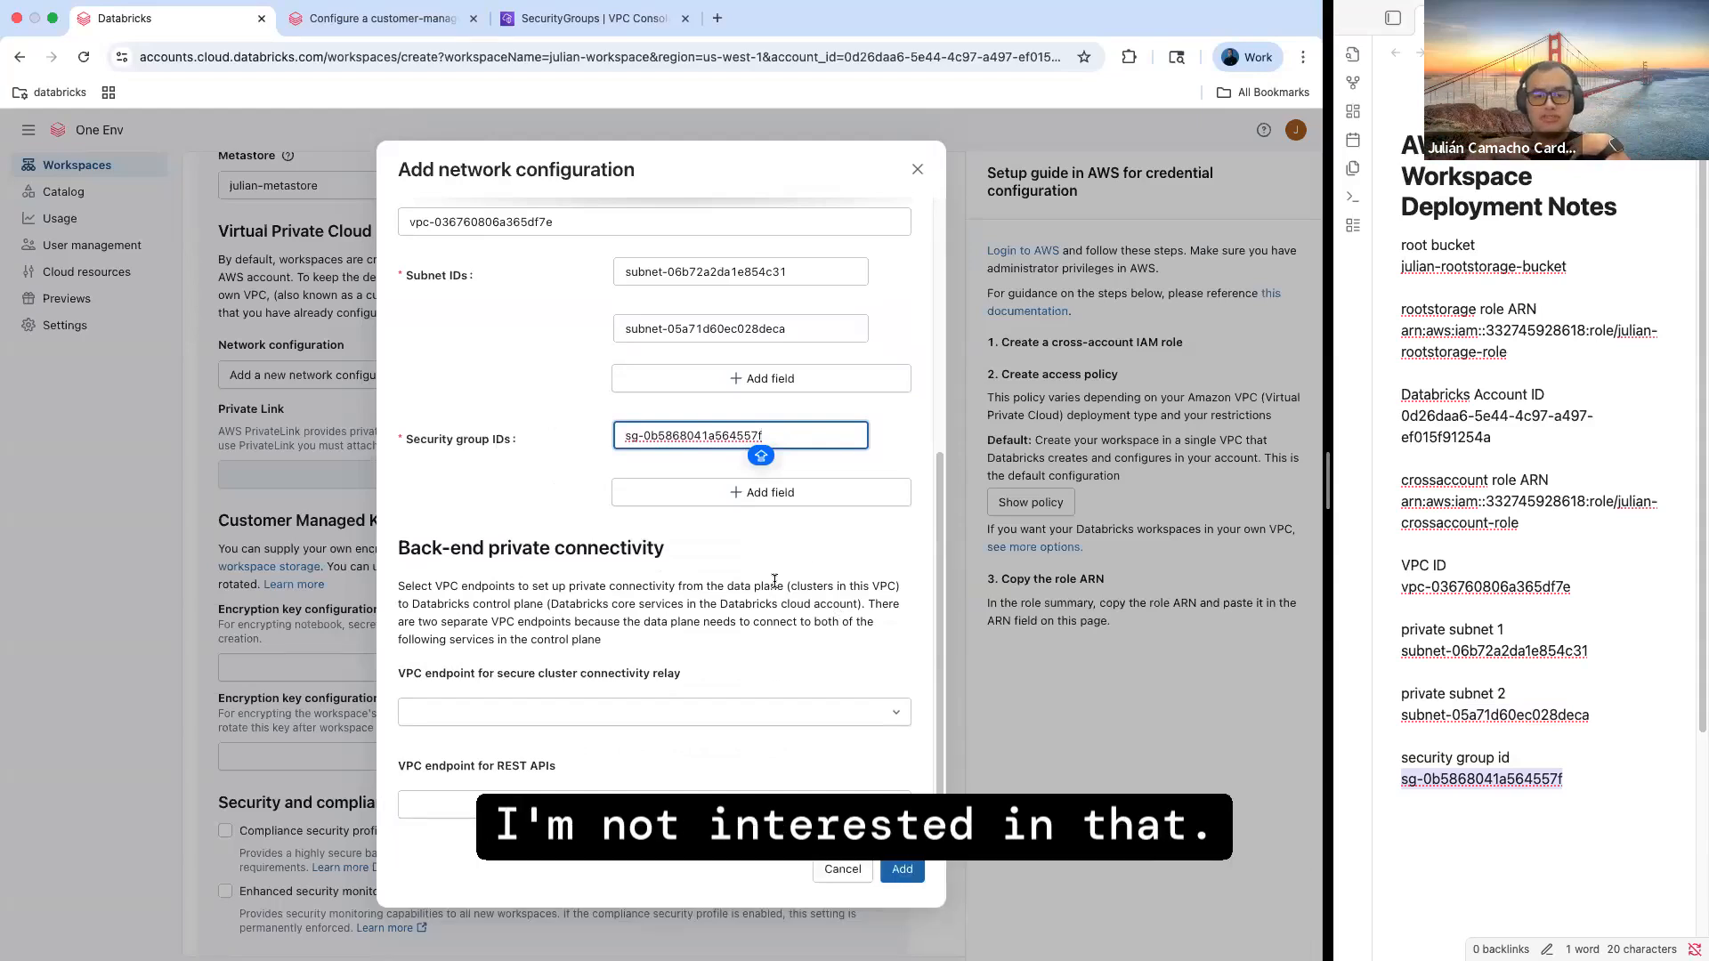
{"action": "left_click", "coordinate": [906, 868]}
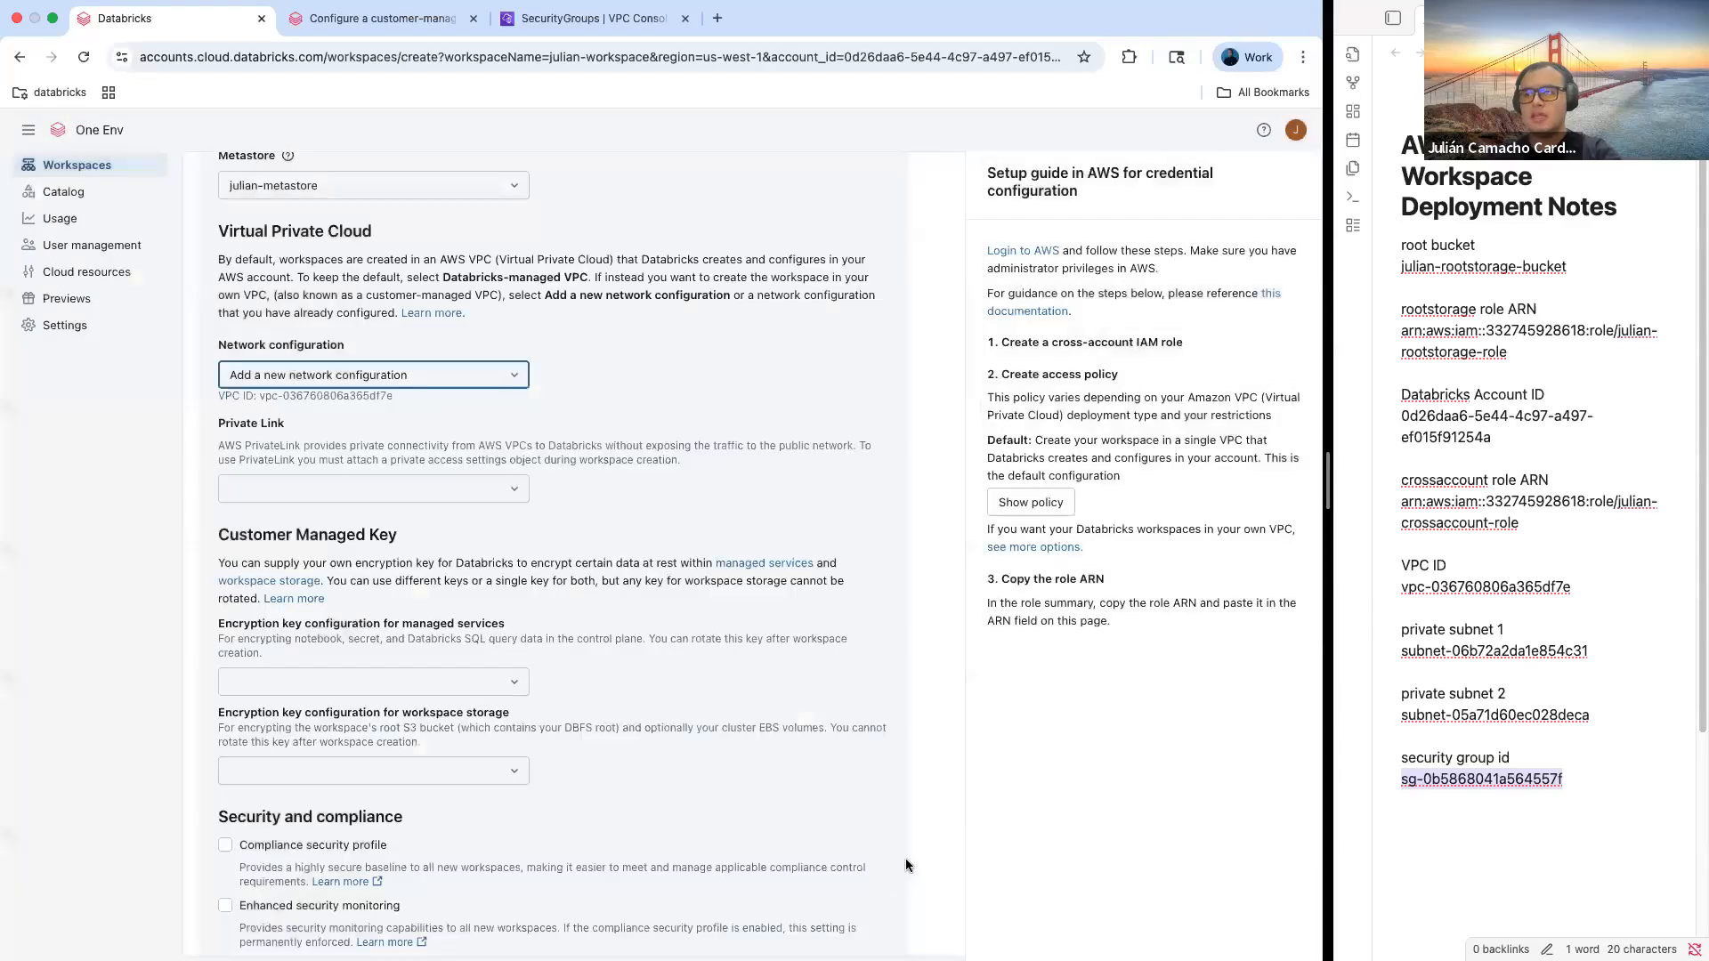
Create the credentials without Private Link, customer-managed keys or security and compliance options, and create the workspace from the summary
{"action": "scroll", "coordinate": [908, 865], "scroll_direction": "down", "scroll_amount": 3}
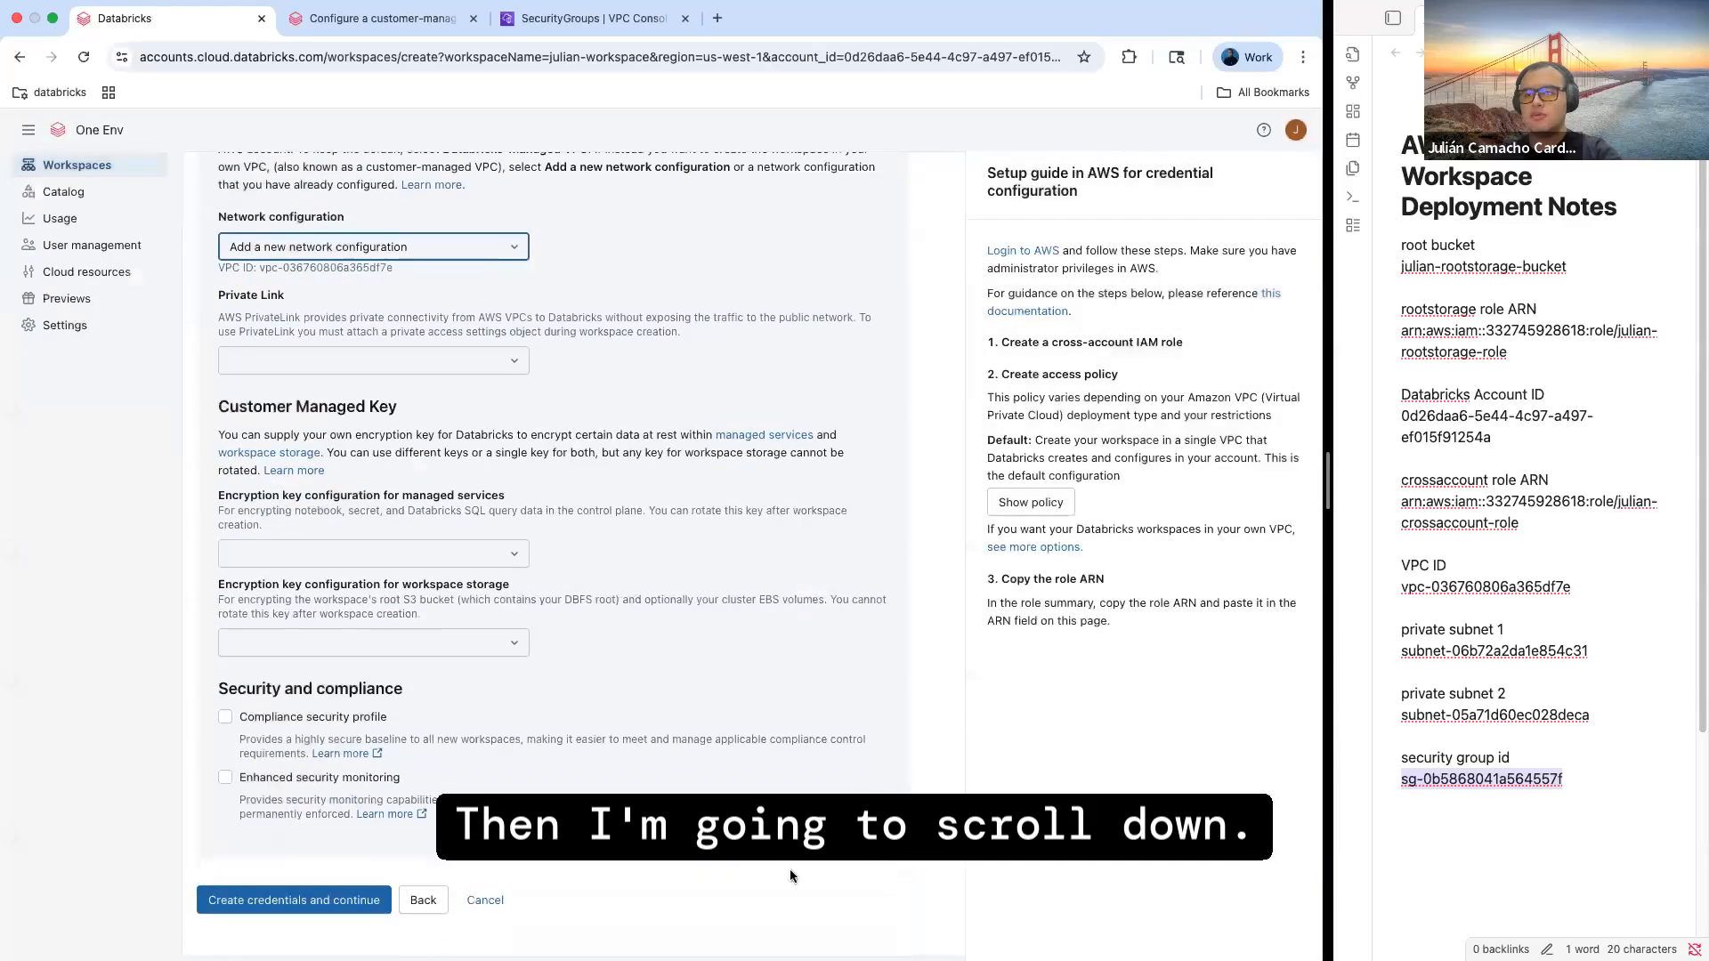
{"action": "left_click", "coordinate": [263, 901]}
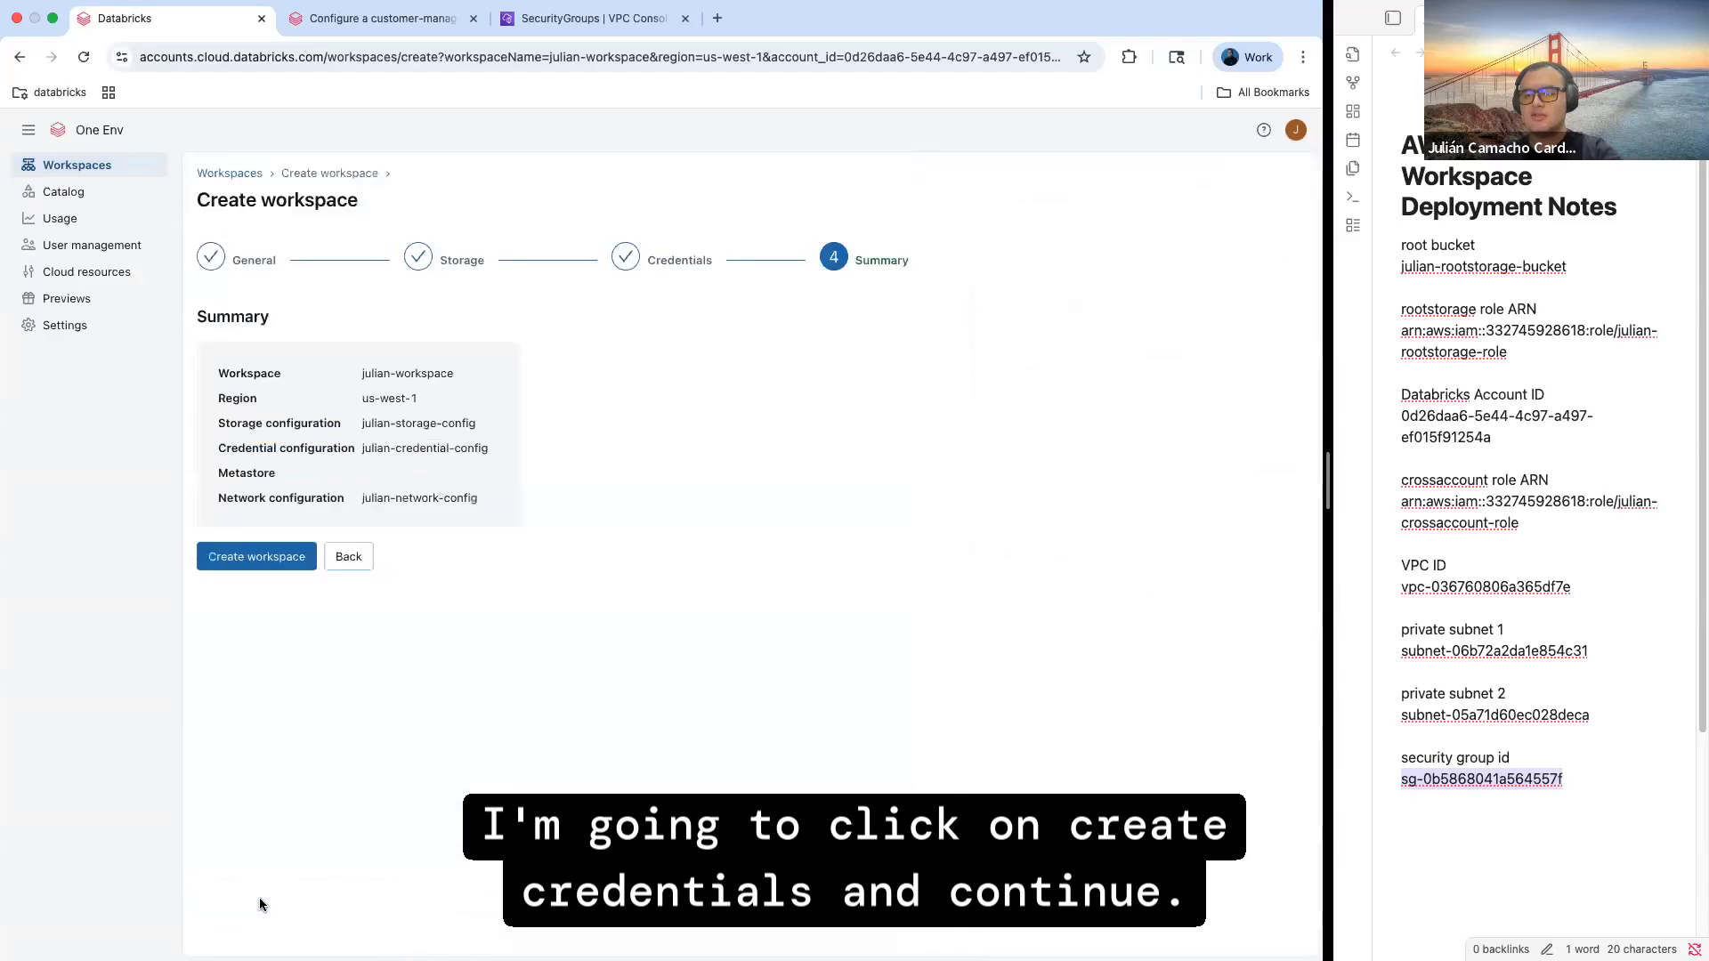
{"action": "left_click", "coordinate": [242, 558]}
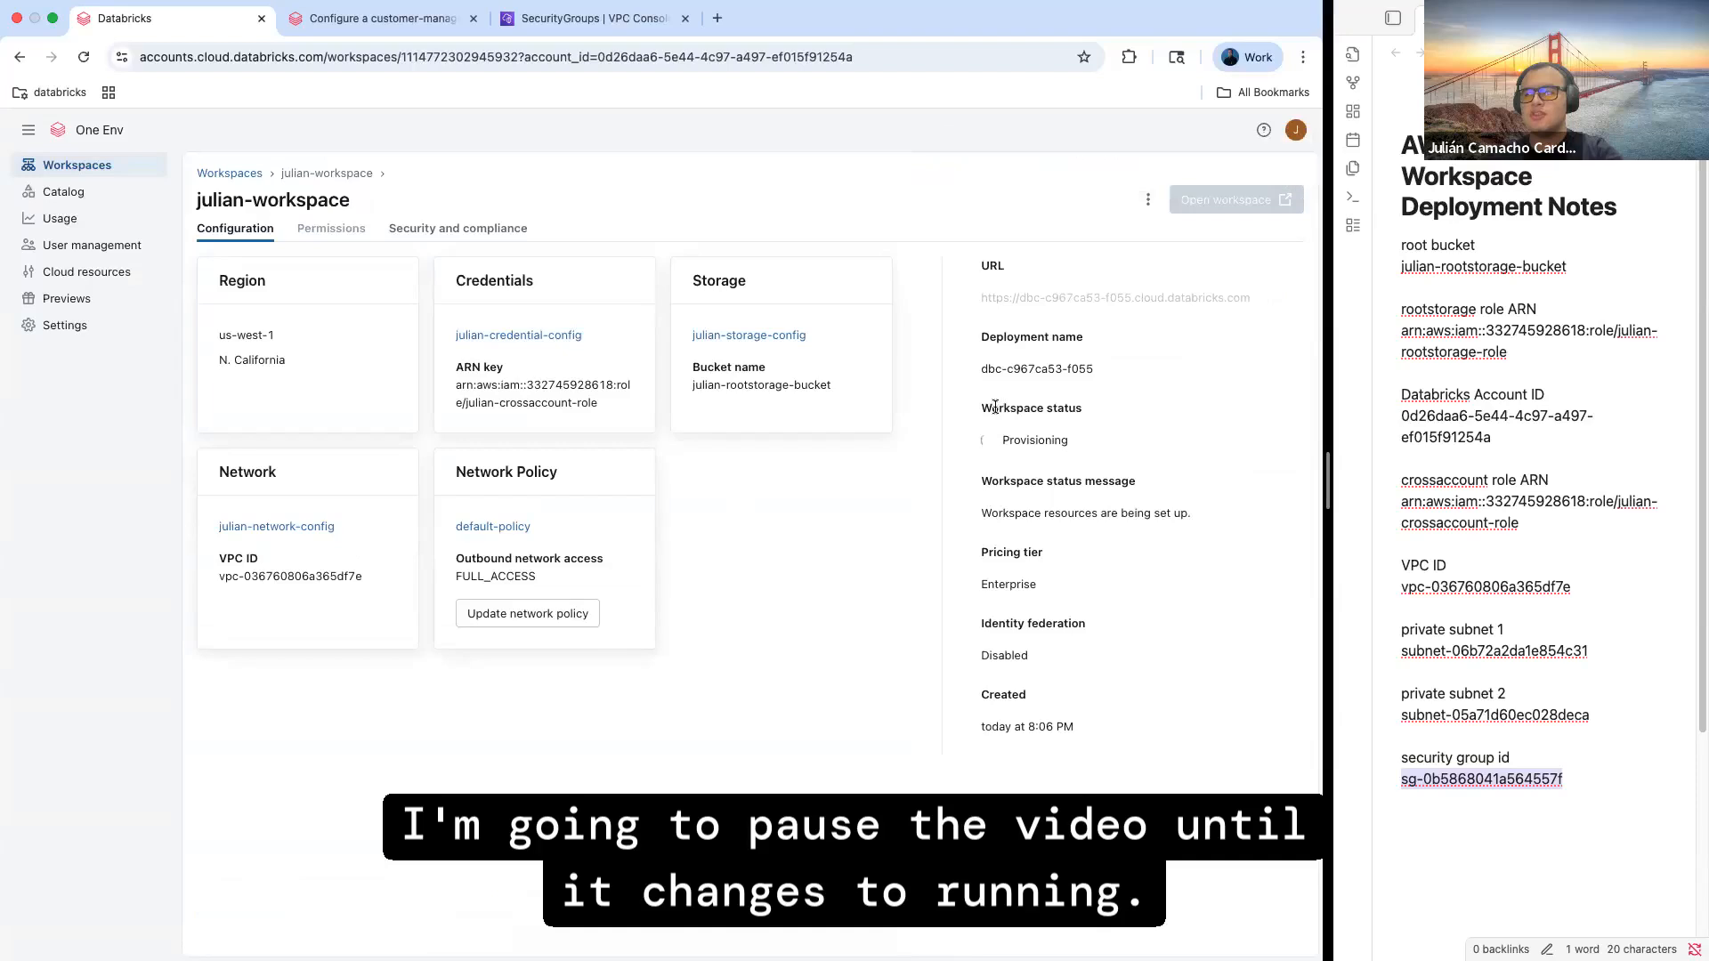
Check the new workspace's provisioning status until deployment finishes, and open the workspace
{"action": "mouse_move", "coordinate": [1006, 439]}
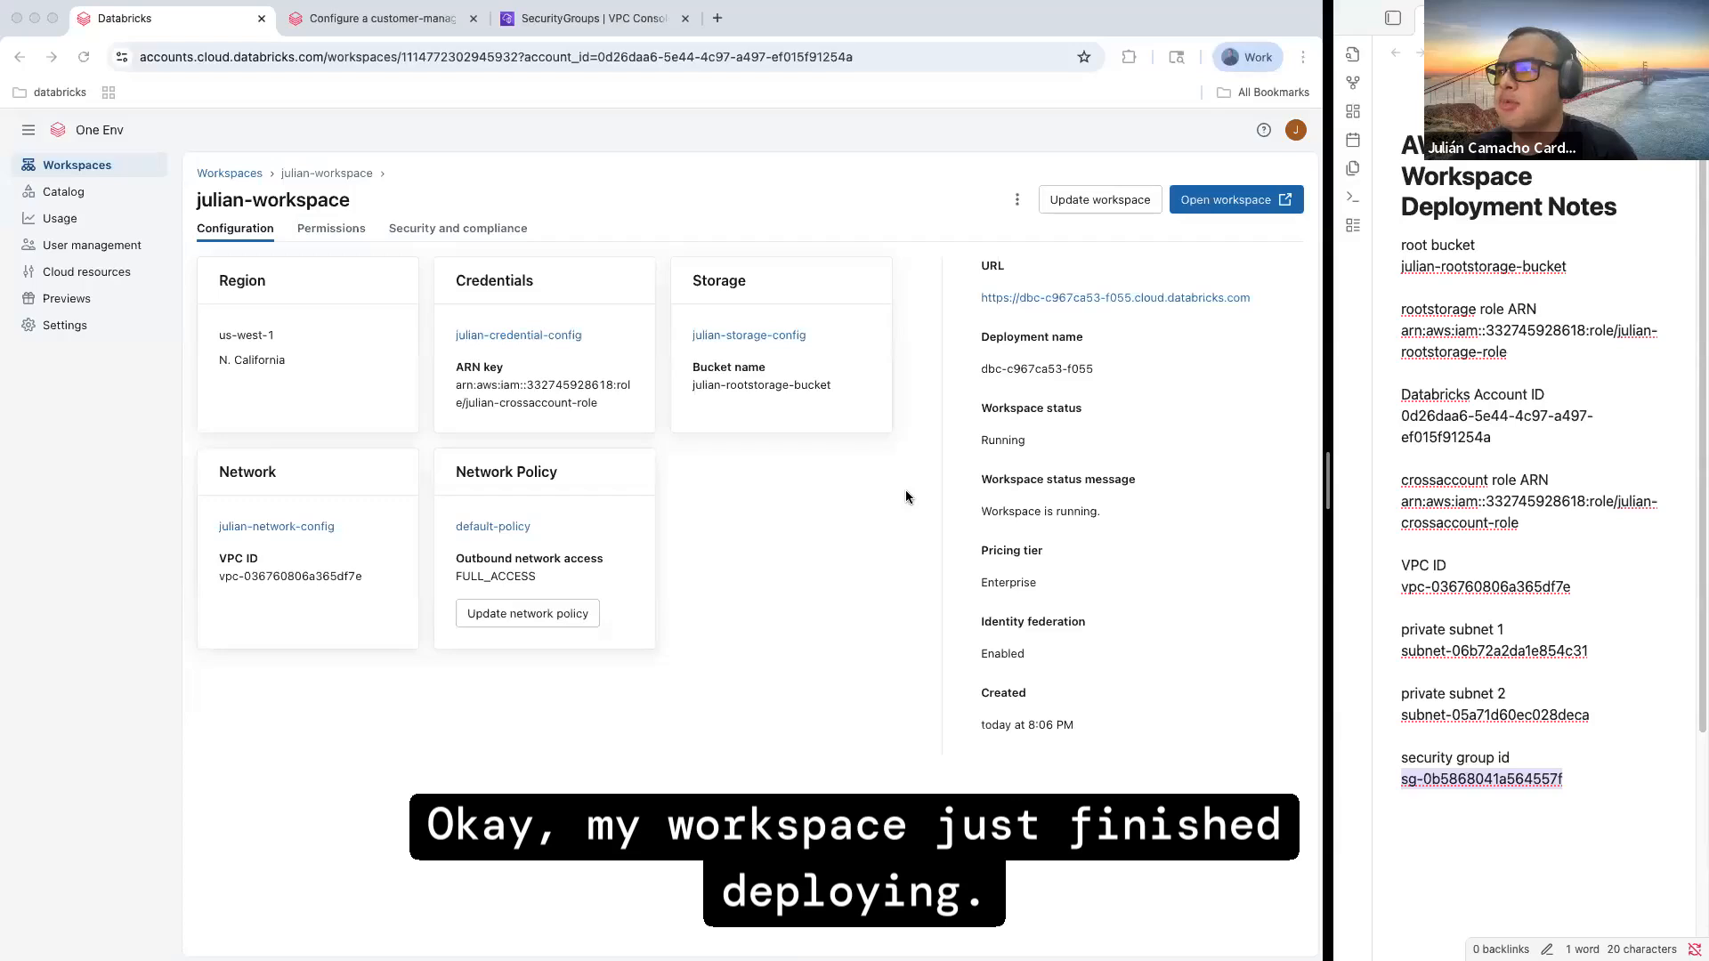
{"action": "left_click", "coordinate": [998, 443]}
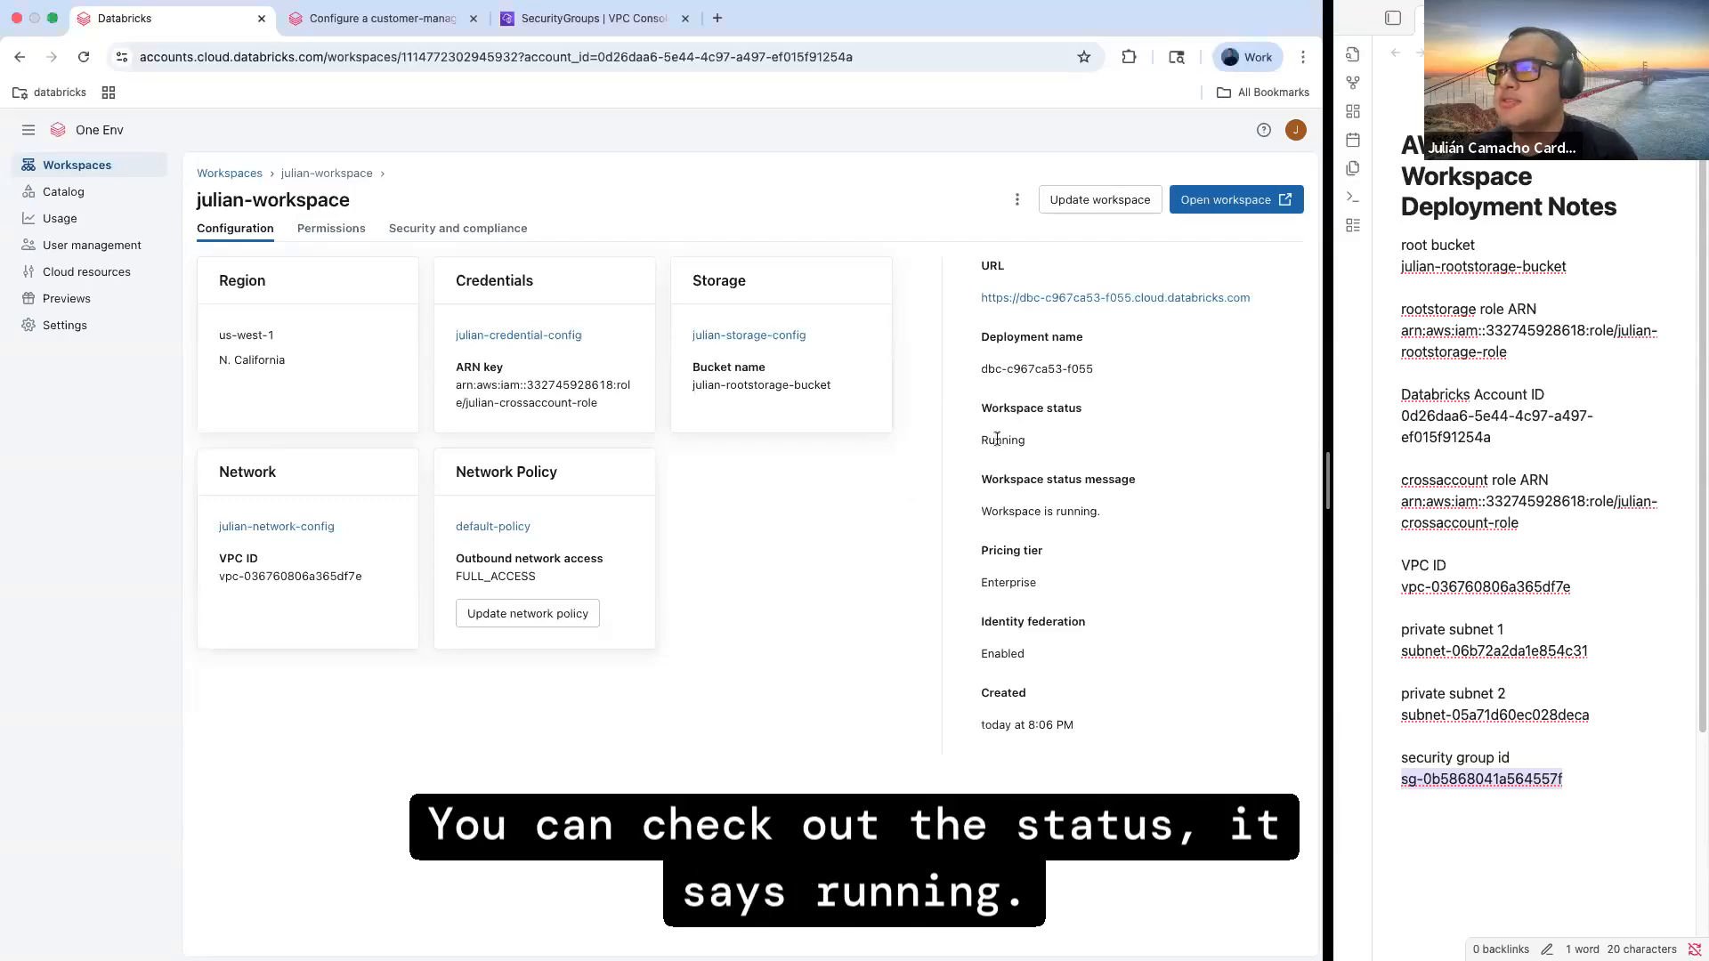
{"action": "double_click", "coordinate": [997, 440]}
{"action": "left_click", "coordinate": [1033, 442]}
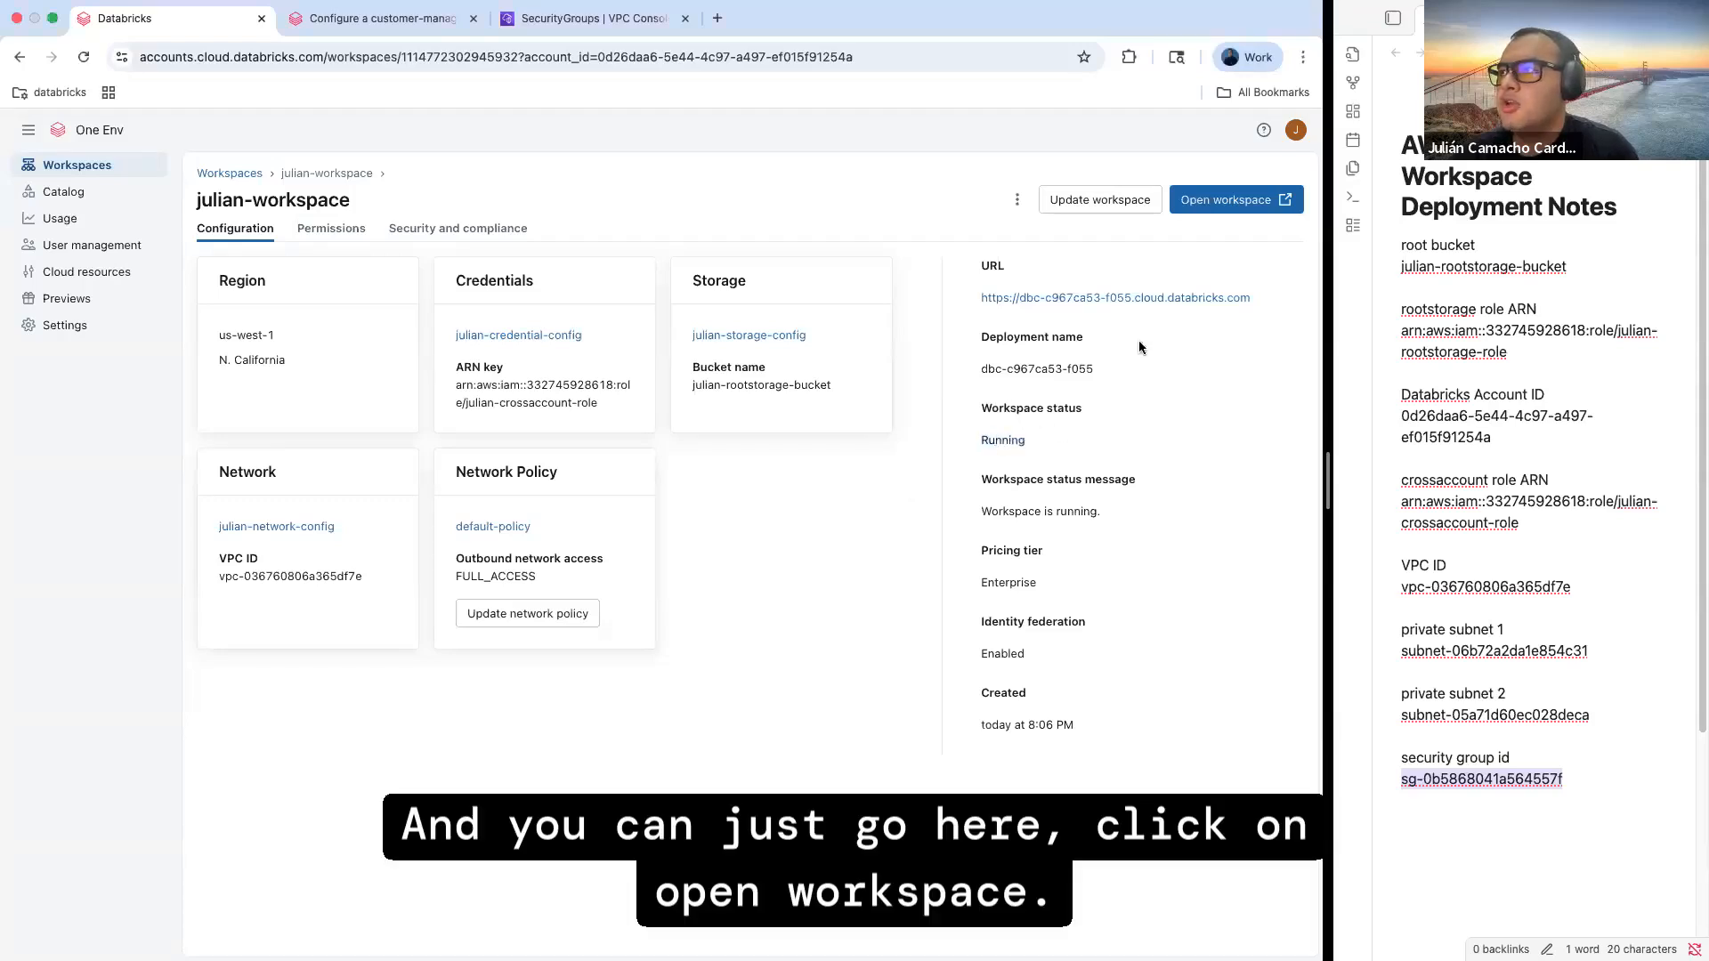
{"action": "left_click", "coordinate": [1229, 201]}
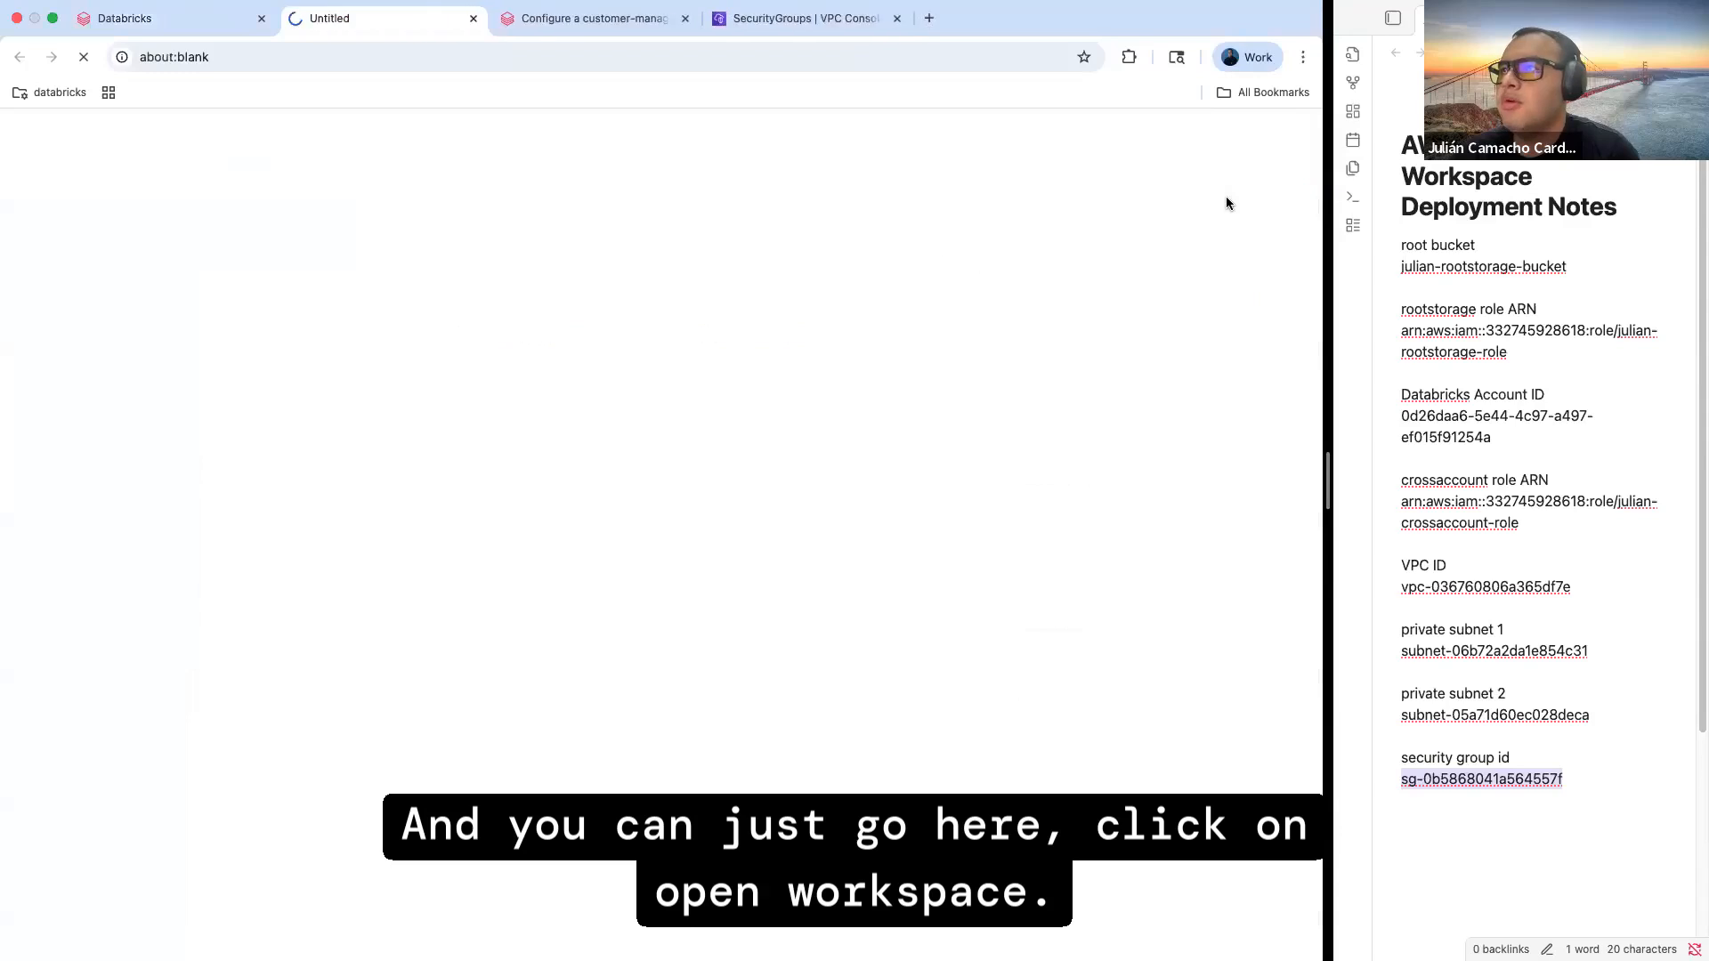